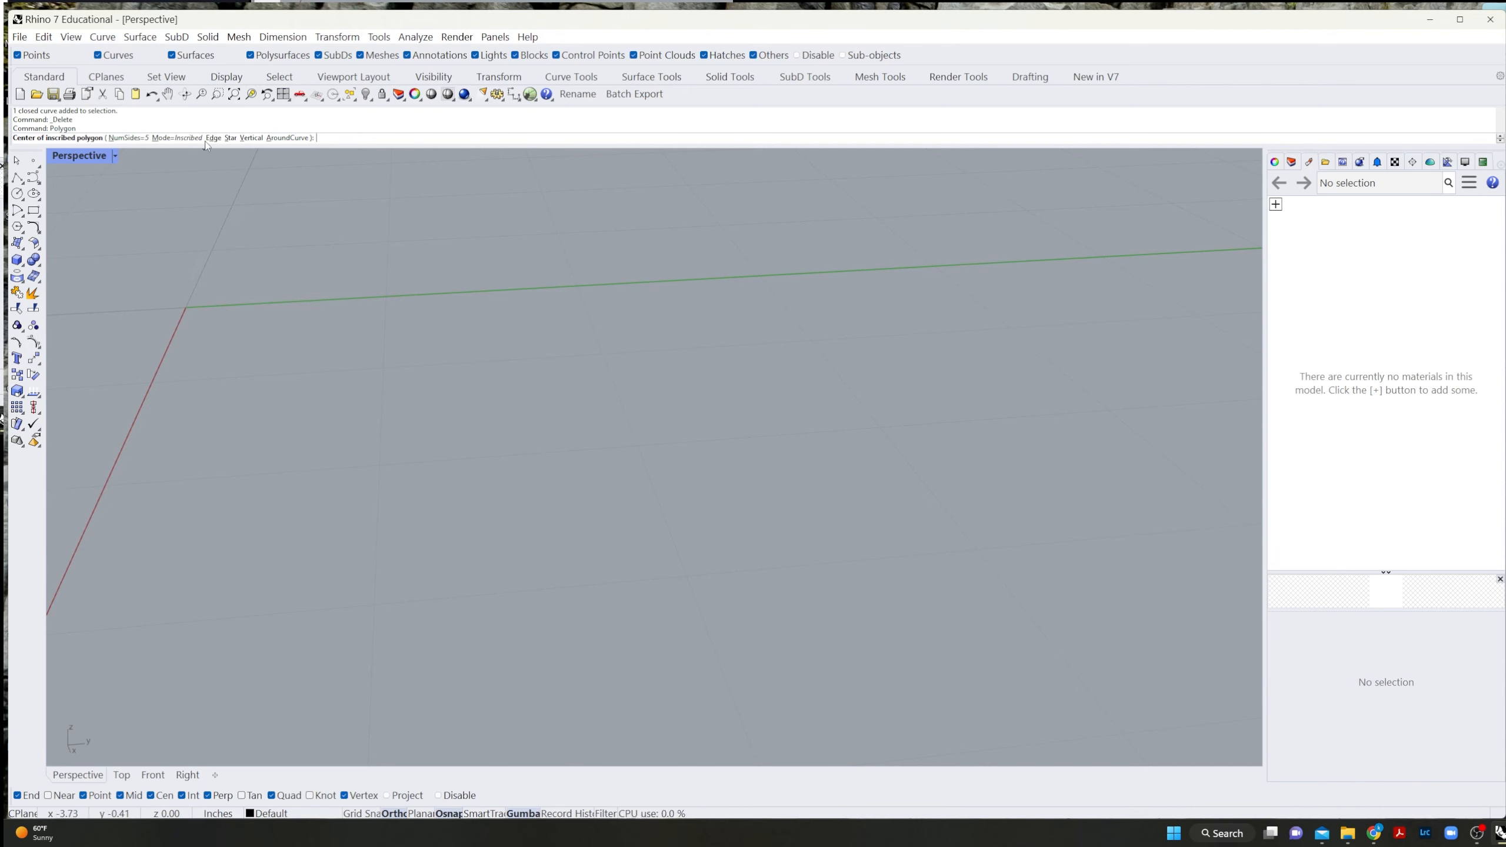
Draw a five-sided polygon by edge near the origin, with an edge length of 1.25 inches.
{"action": "left_click", "coordinate": [212, 138]}
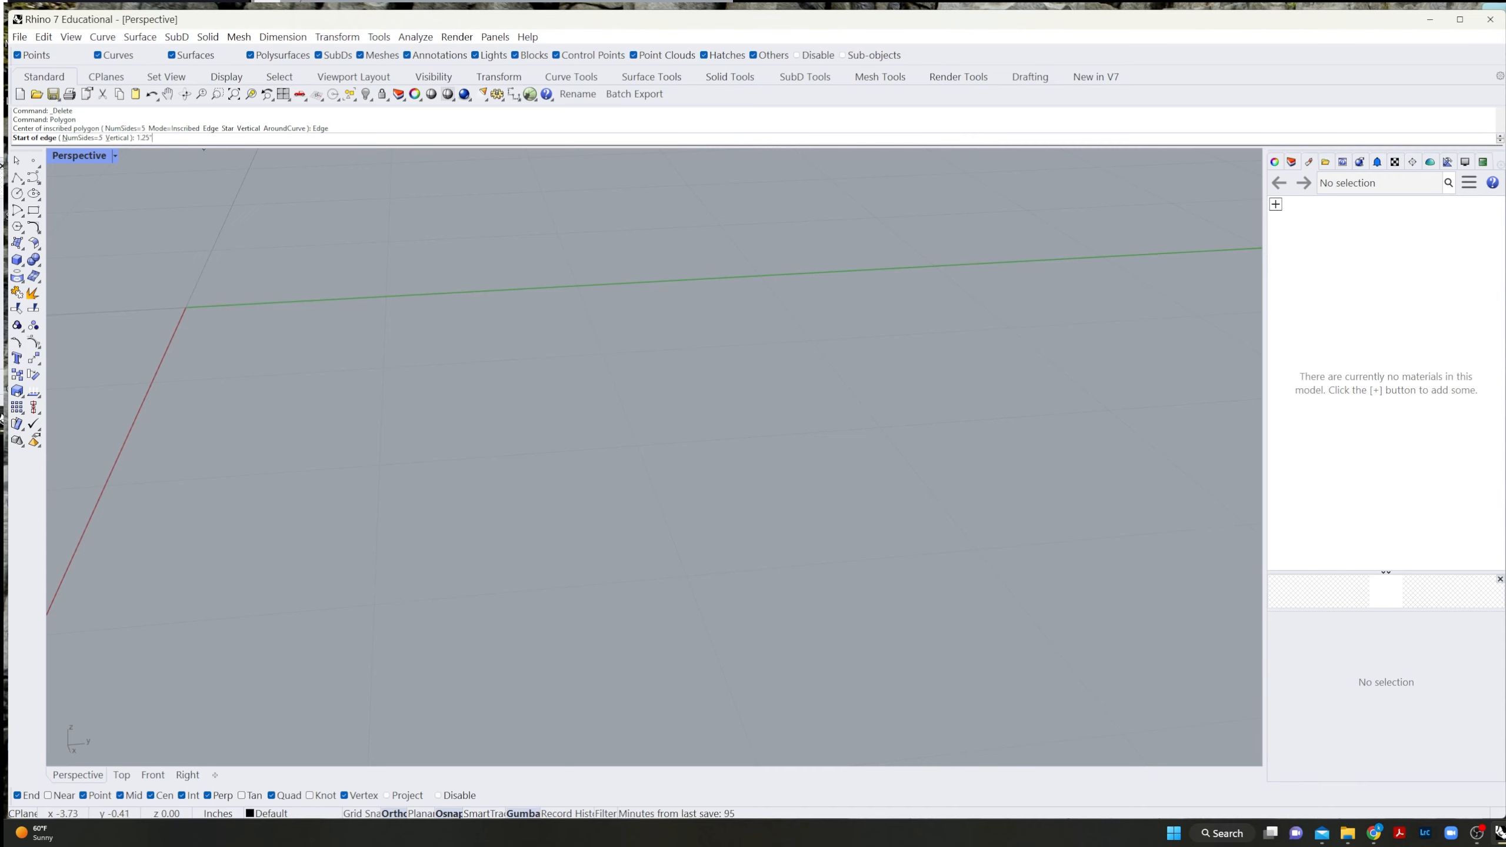
{"action": "type", "text": "1.25\""}
{"action": "key", "text": "Return"}
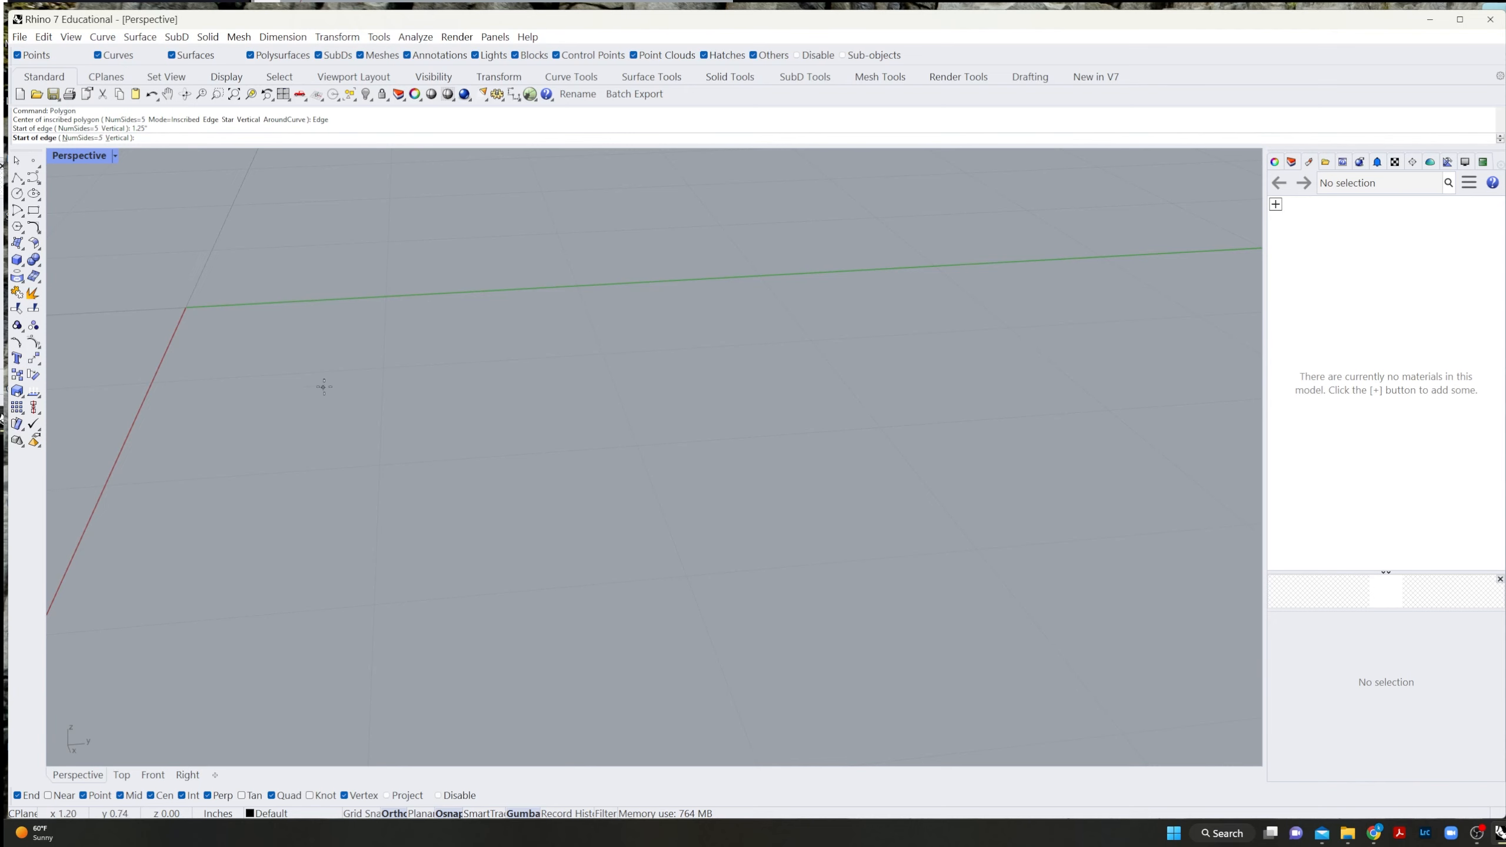
{"action": "left_click", "coordinate": [355, 366]}
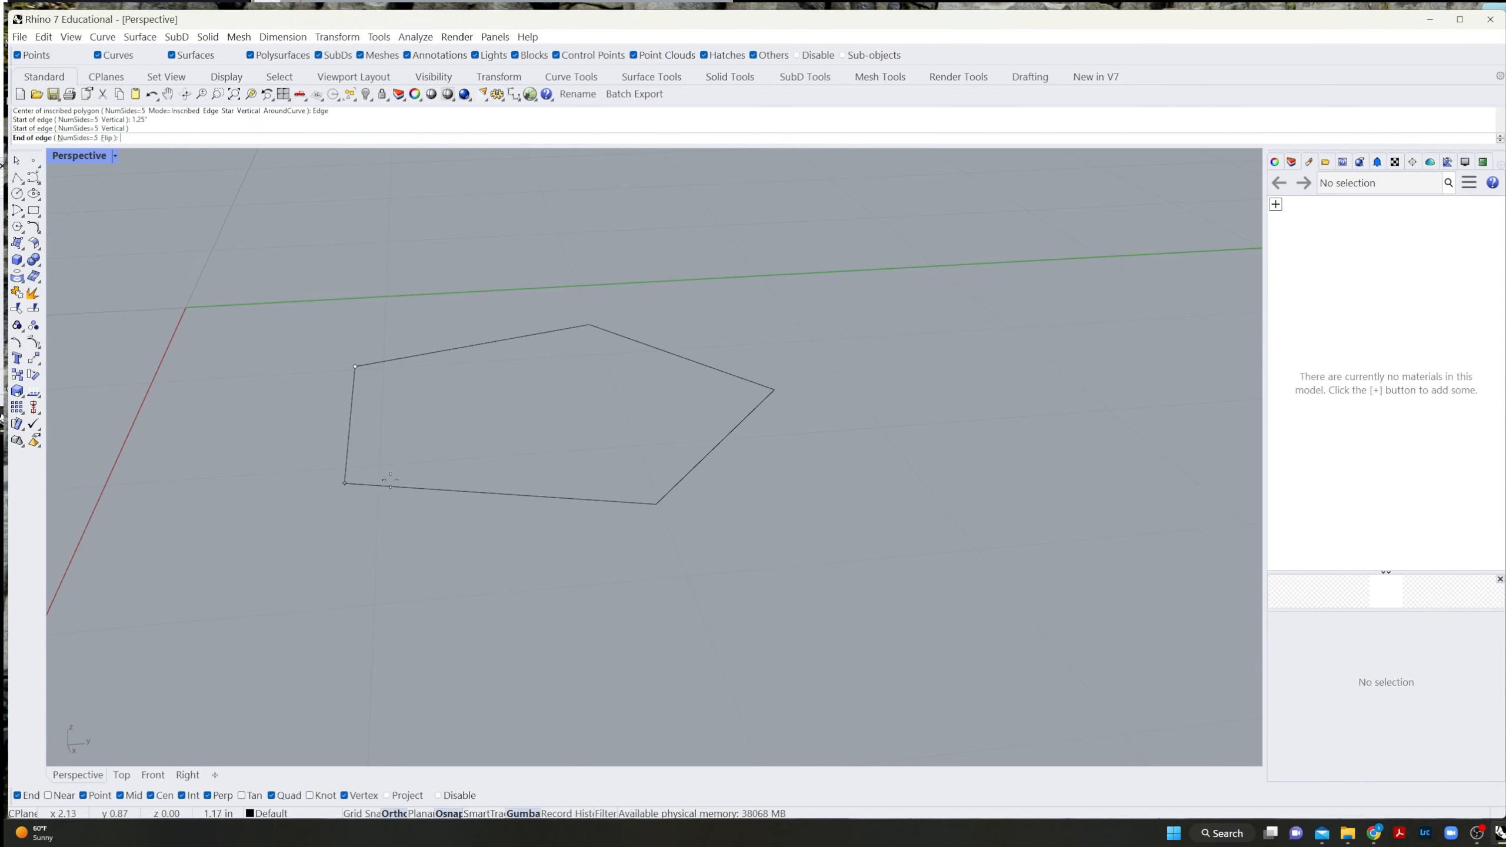
{"action": "type", "text": "1.25"}
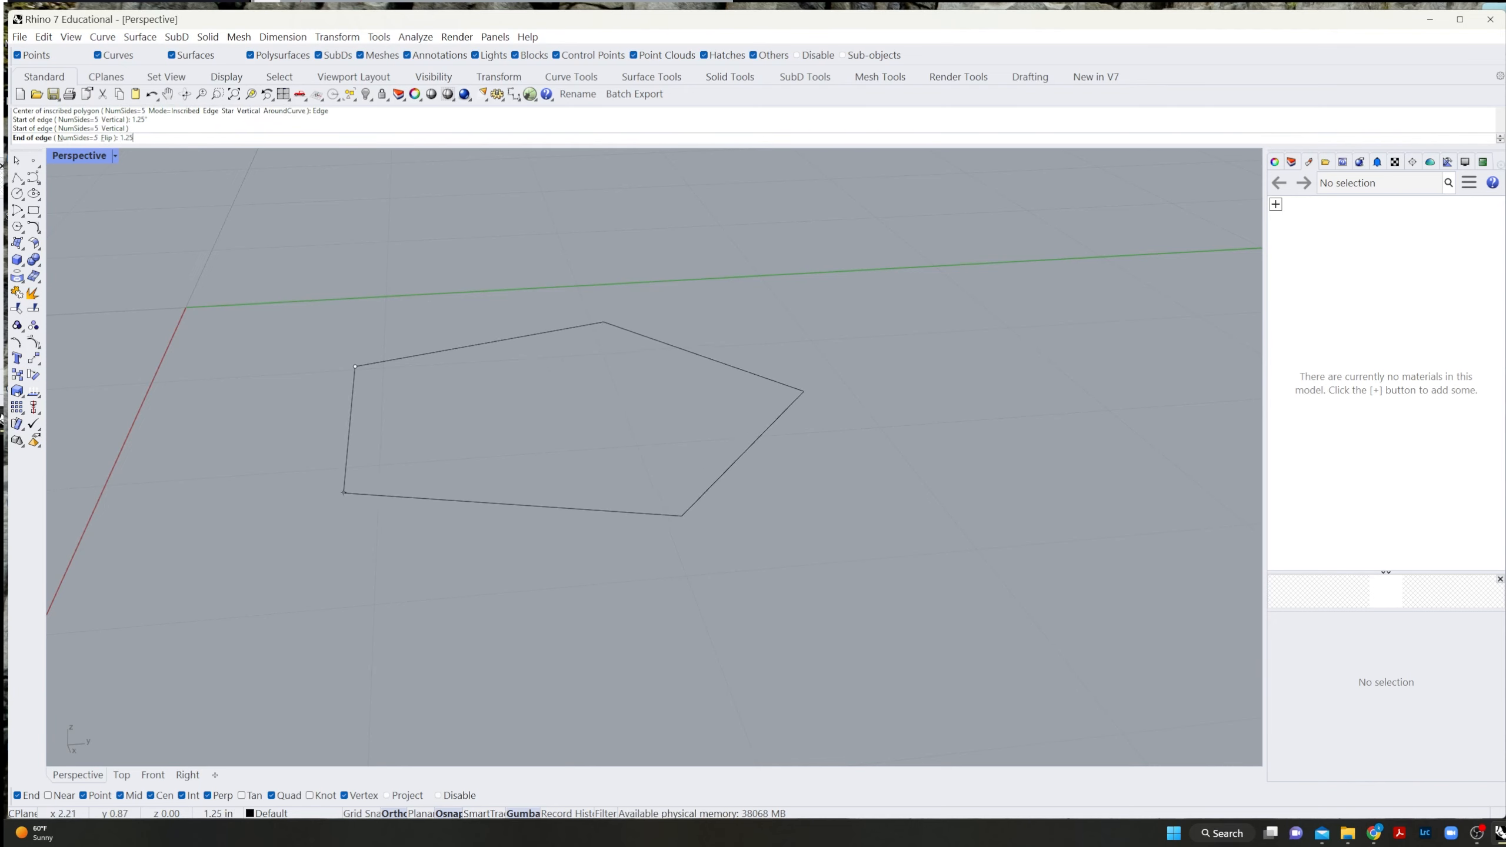
{"action": "key", "text": "Return"}
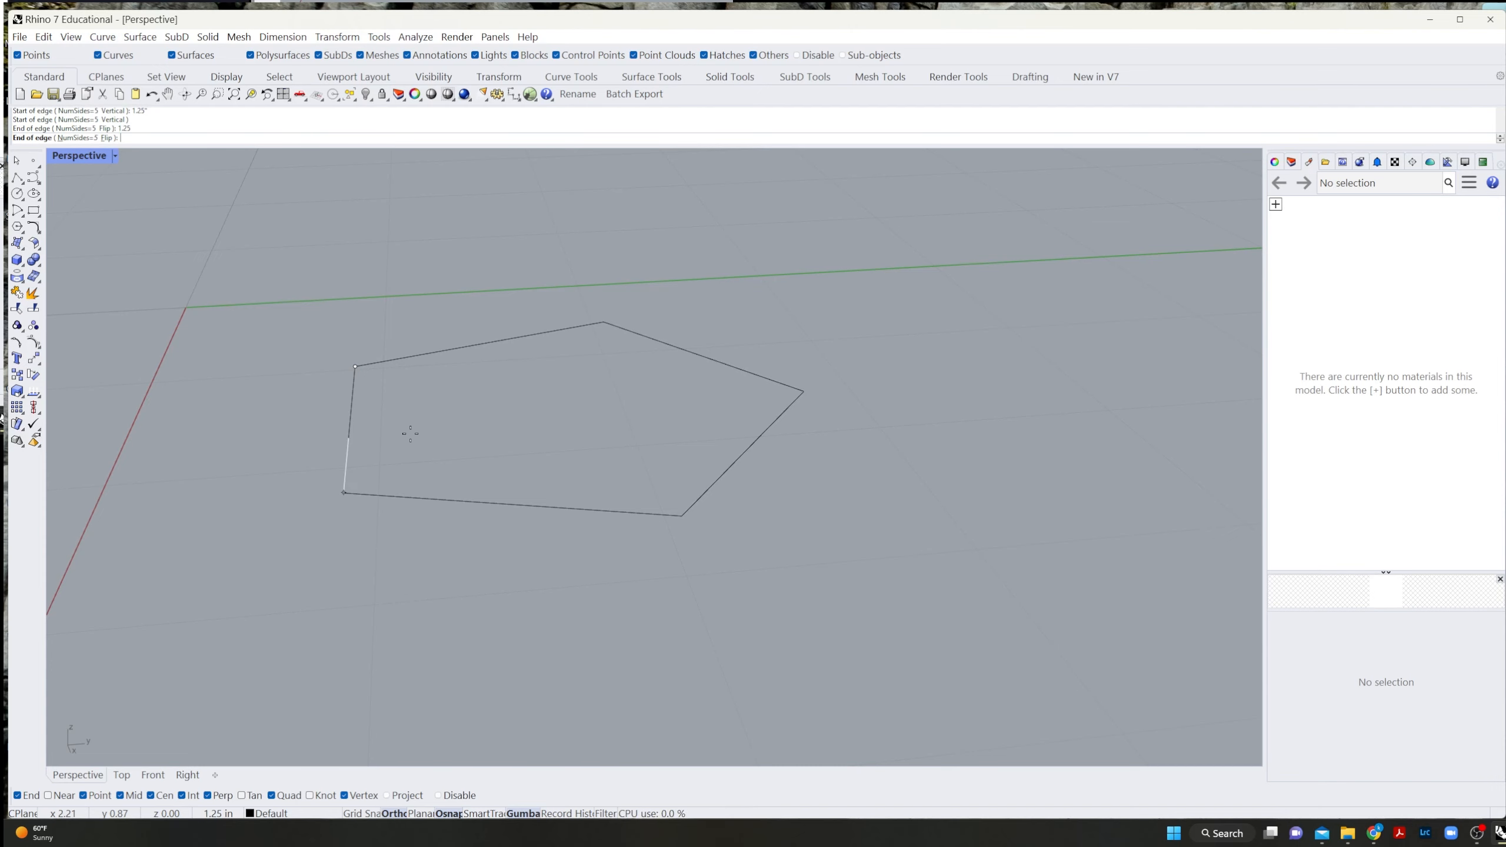
{"action": "left_click", "coordinate": [410, 438]}
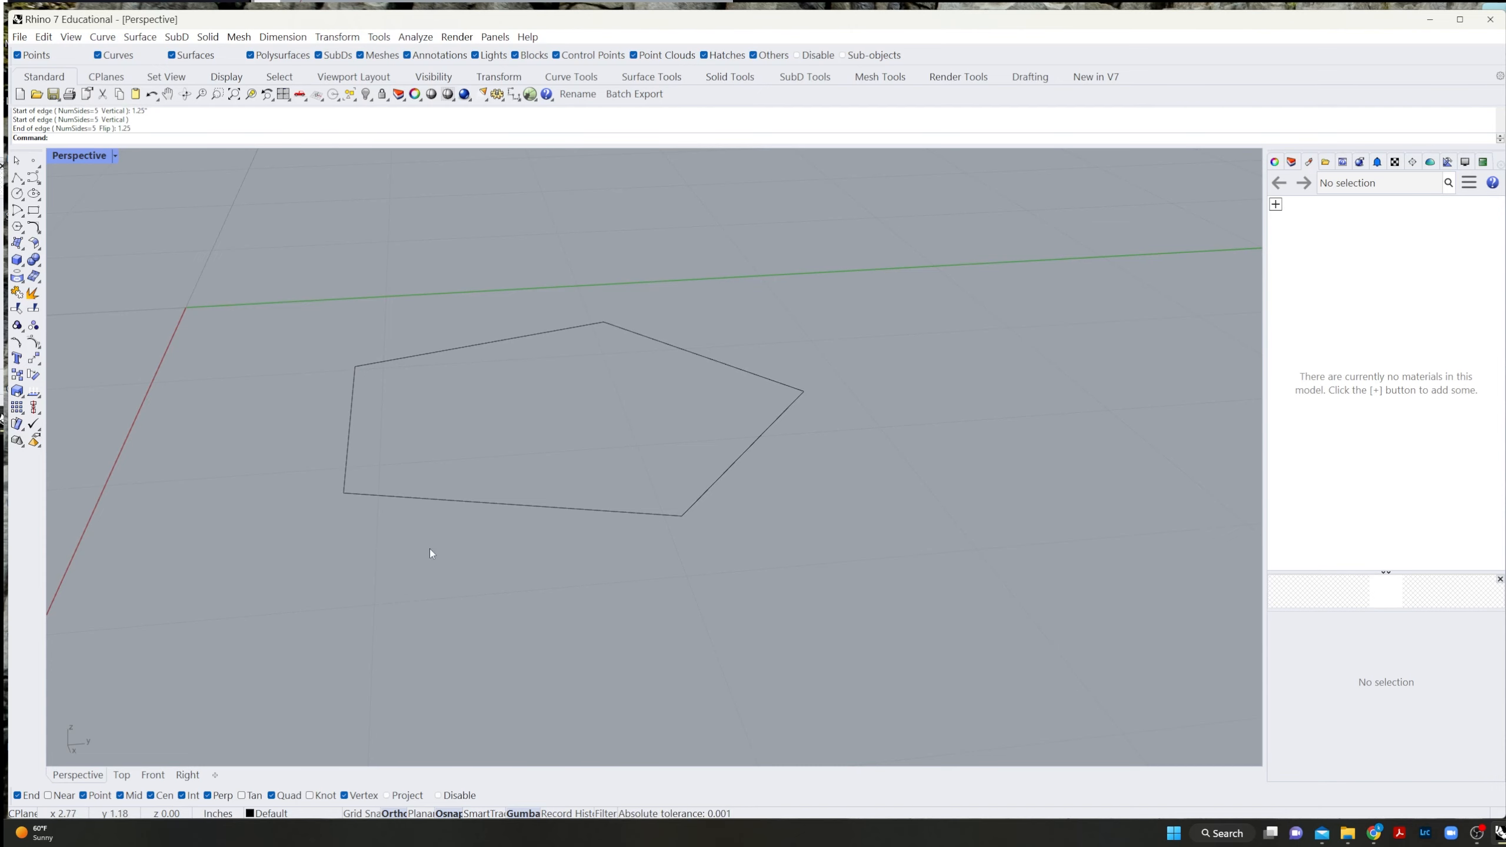
Examine the pentagon curve and its position relative to the origin from different angles.
{"action": "left_click", "coordinate": [460, 501]}
{"action": "left_click", "coordinate": [430, 572]}
{"action": "right_click_drag", "start_coordinate": [430, 572], "coordinate": [503, 562]}
{"action": "middle_click", "coordinate": [167, 597]}
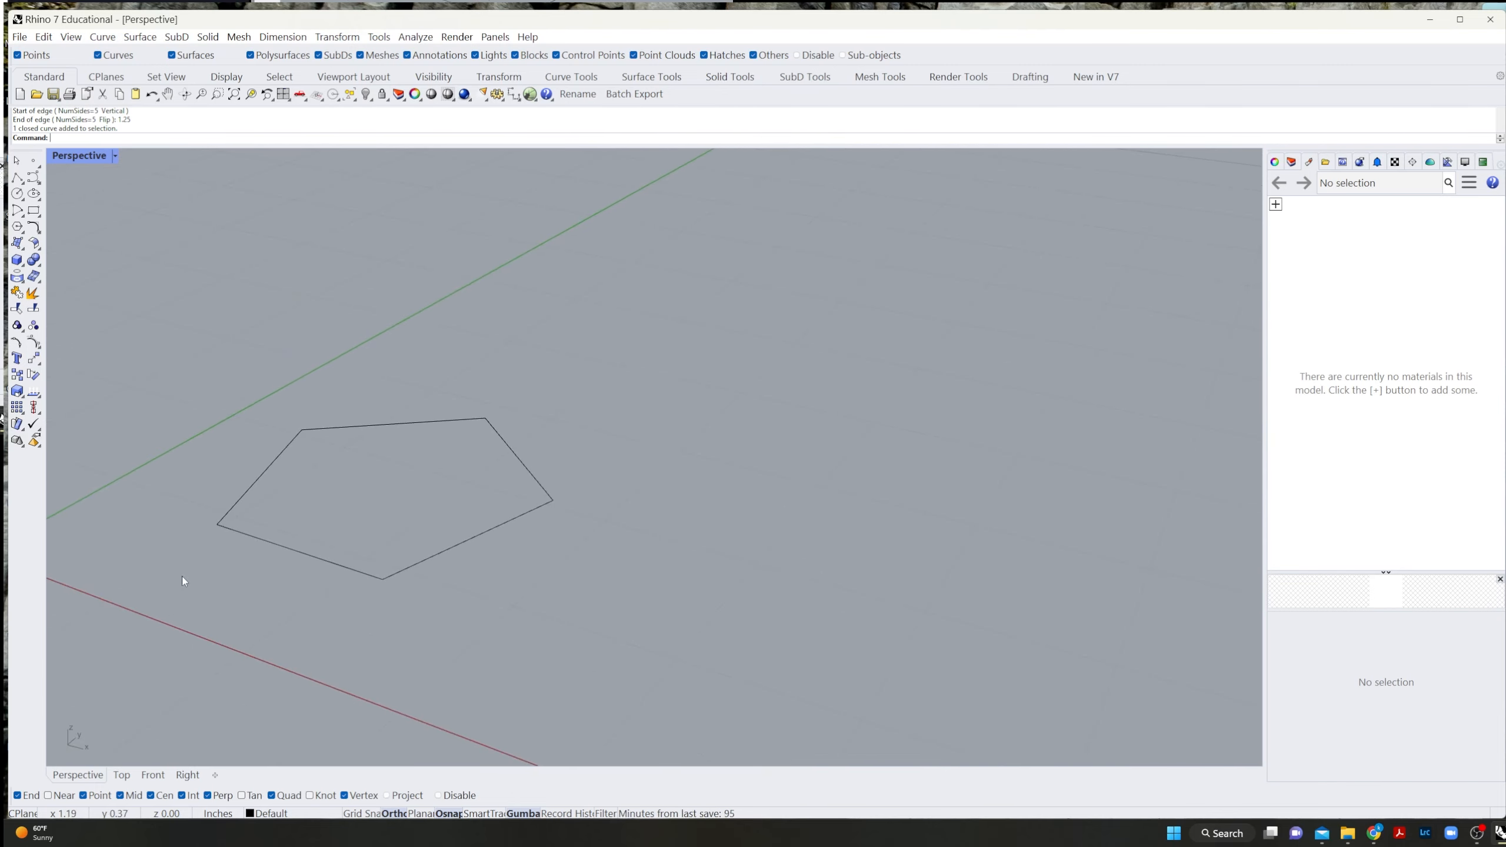
{"action": "right_click_drag", "start_coordinate": [182, 576], "coordinate": [237, 630], "text": "shift"}
{"action": "scroll", "coordinate": [413, 556], "scroll_direction": "up", "scroll_amount": 5}
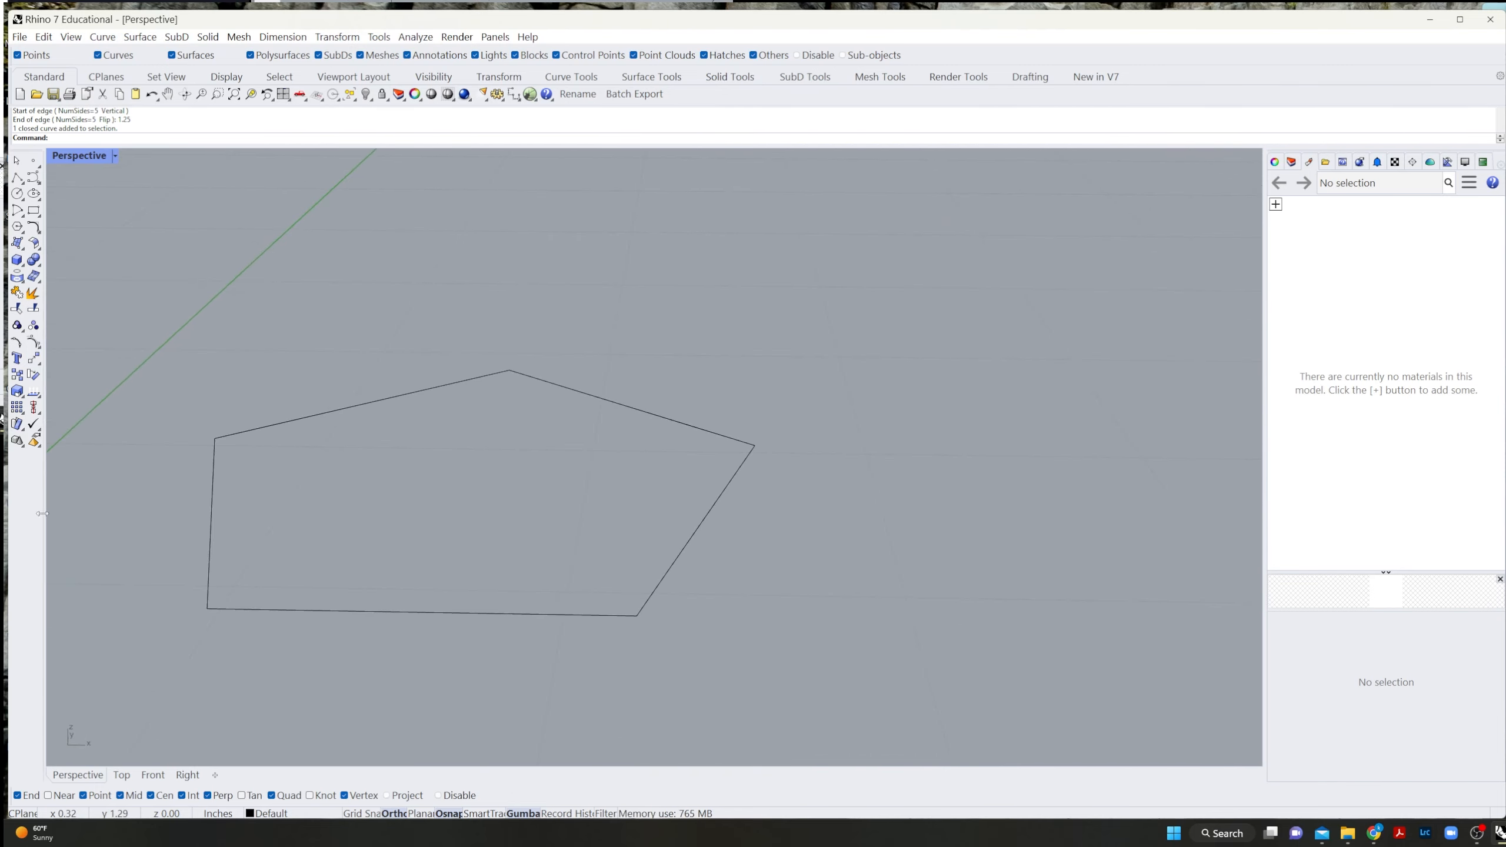
{"action": "scroll", "coordinate": [265, 620], "scroll_direction": "down", "scroll_amount": 3}
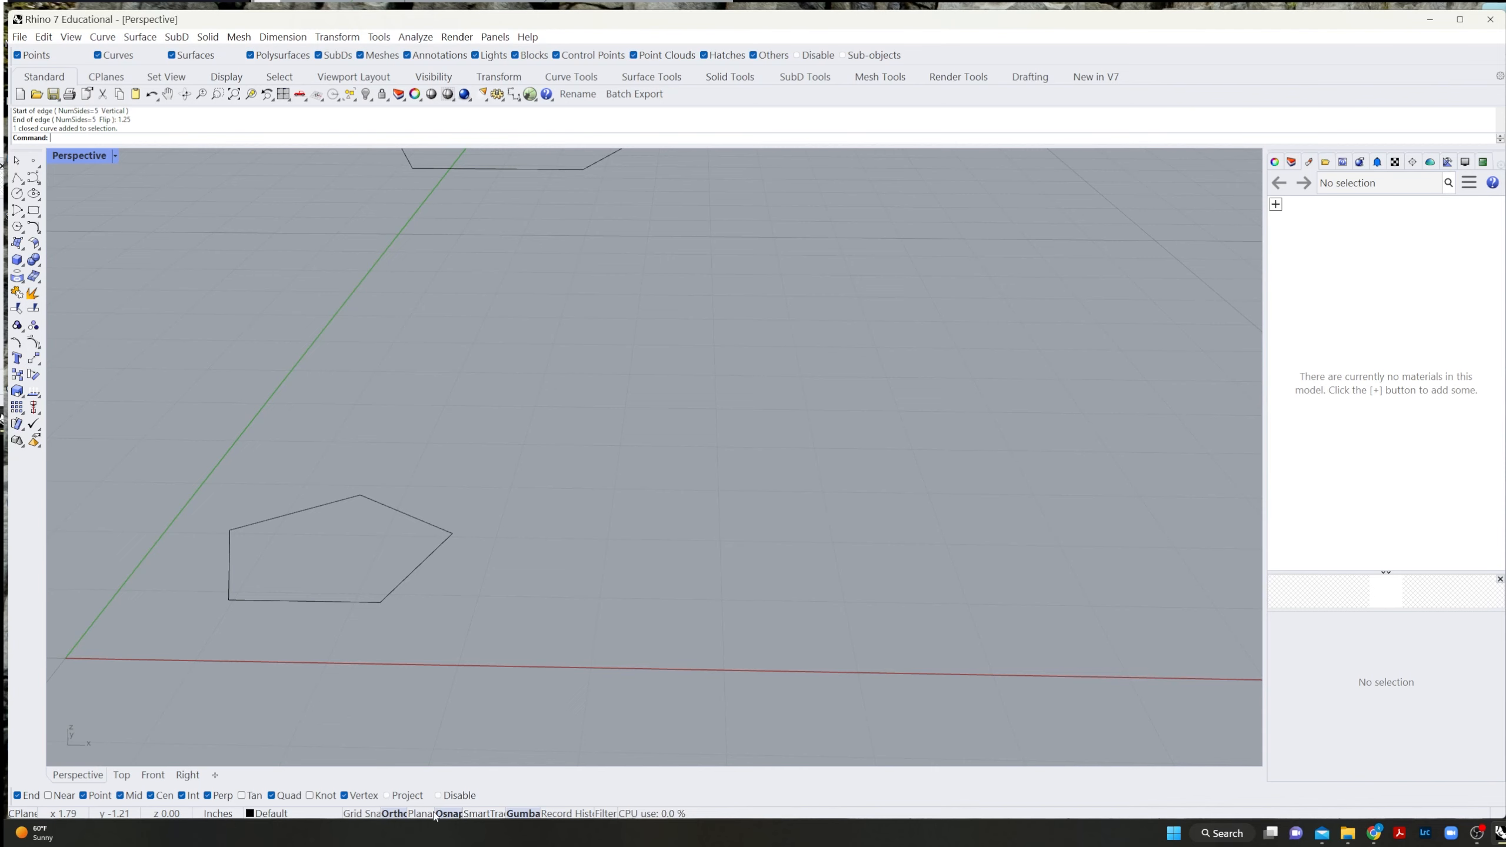
{"action": "scroll", "coordinate": [235, 622], "scroll_direction": "up", "scroll_amount": 5}
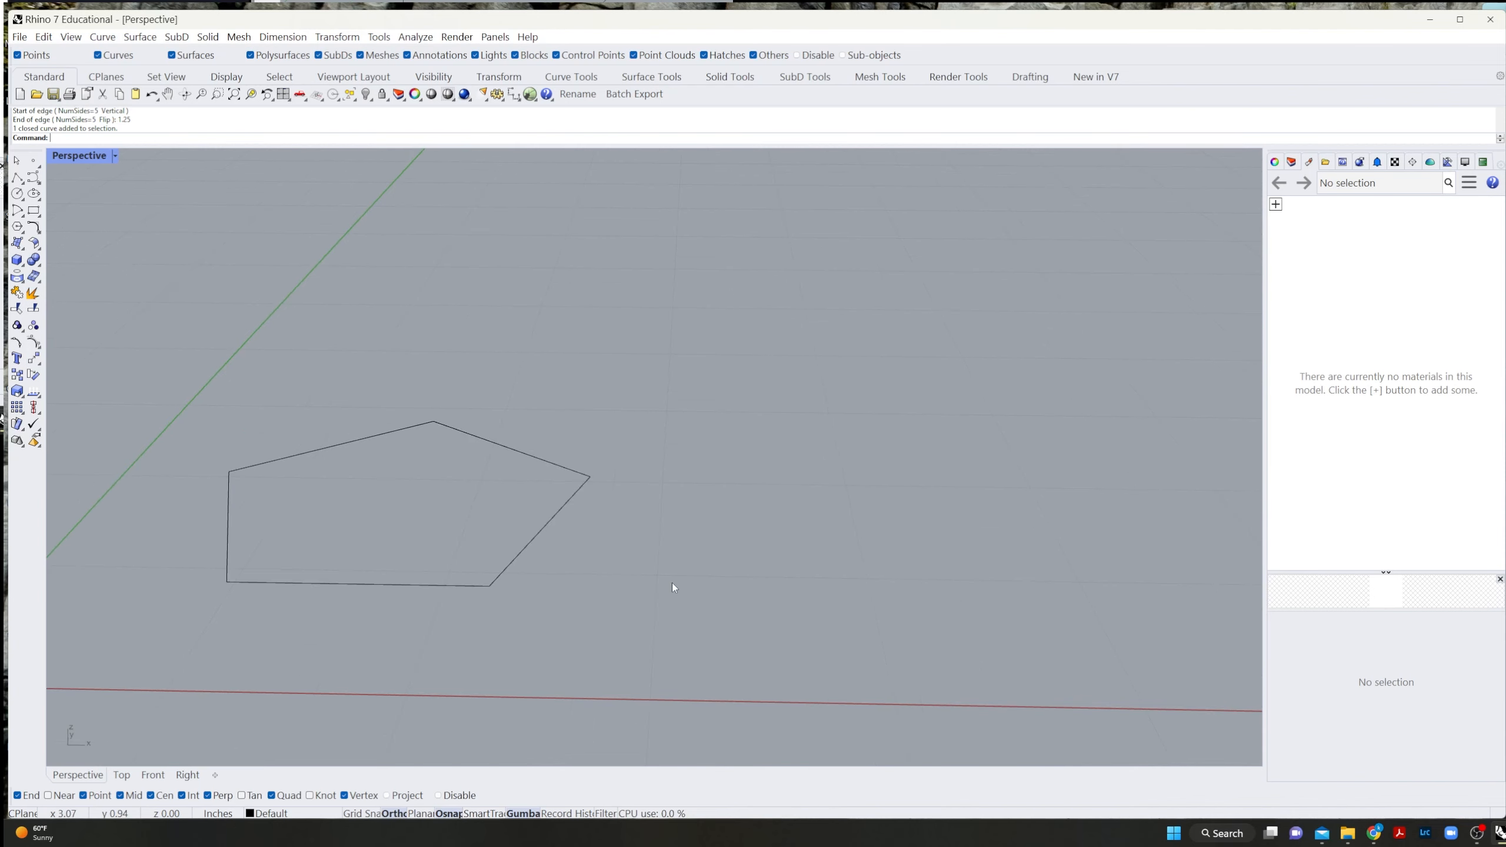
{"action": "right_click_drag", "start_coordinate": [759, 583], "coordinate": [669, 544]}
Extrude the pentagon curve upward into a closed solid with ExtrudeCrv, setting the height freehand.
{"action": "left_click", "coordinate": [673, 560]}
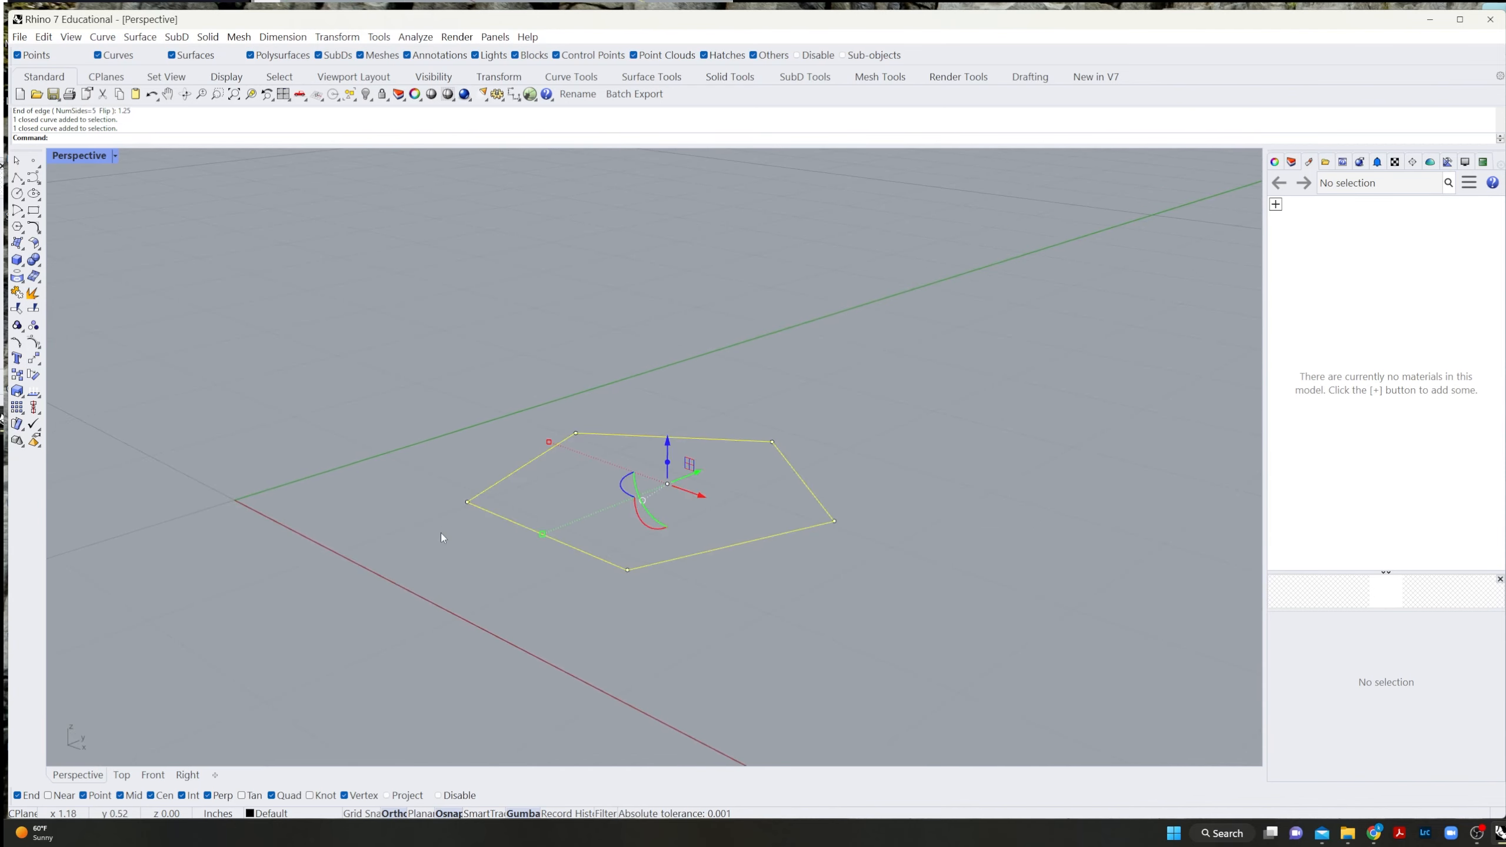
{"action": "type", "text": "extrudecrv"}
{"action": "key", "text": "Return"}
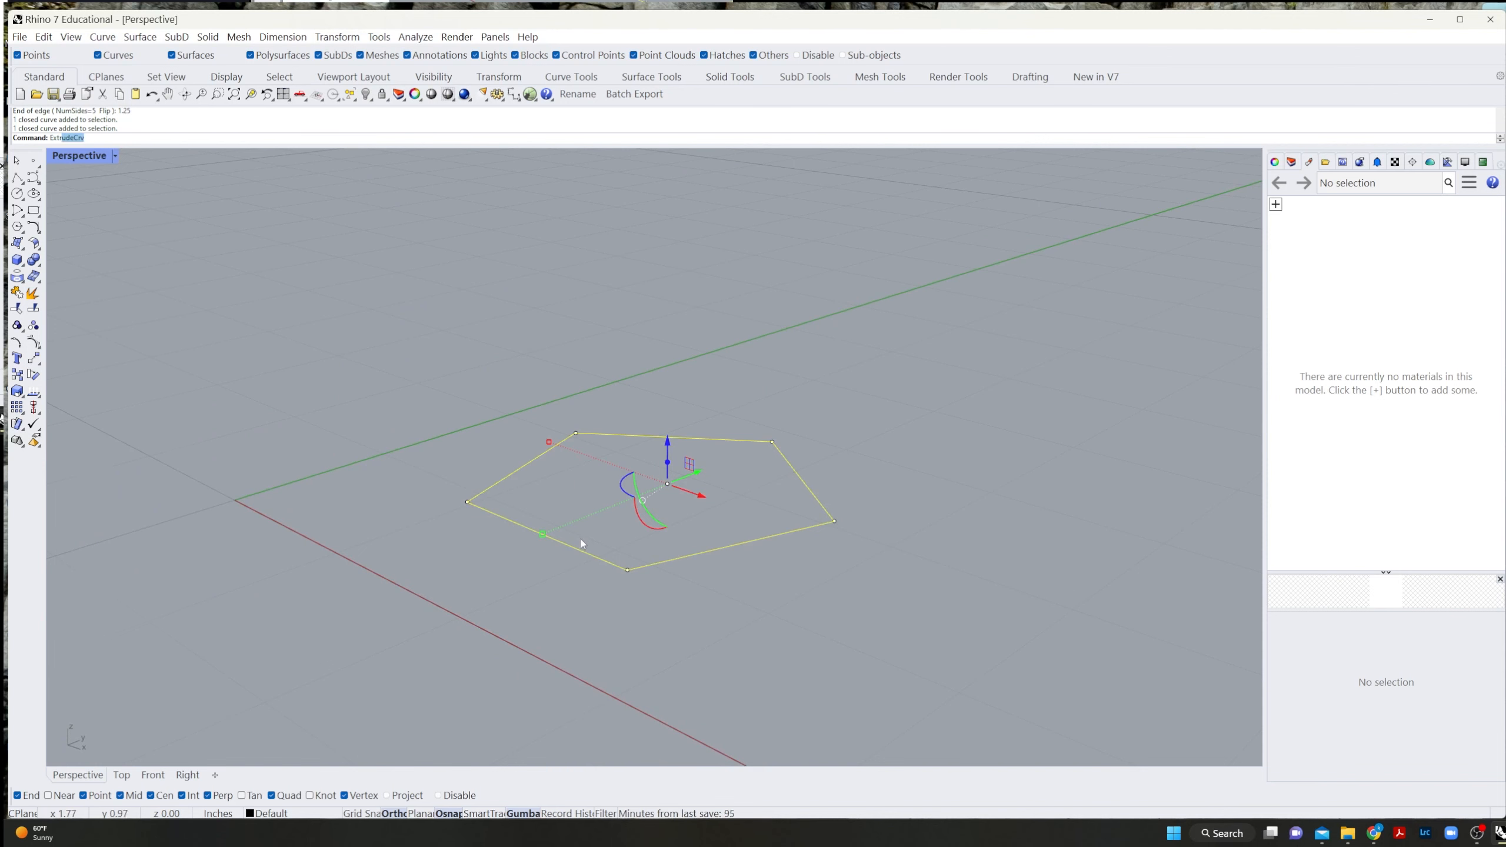
{"action": "left_click", "coordinate": [572, 314]}
{"action": "key", "text": "Escape"}
{"action": "right_click_drag", "start_coordinate": [774, 640], "coordinate": [885, 370]}
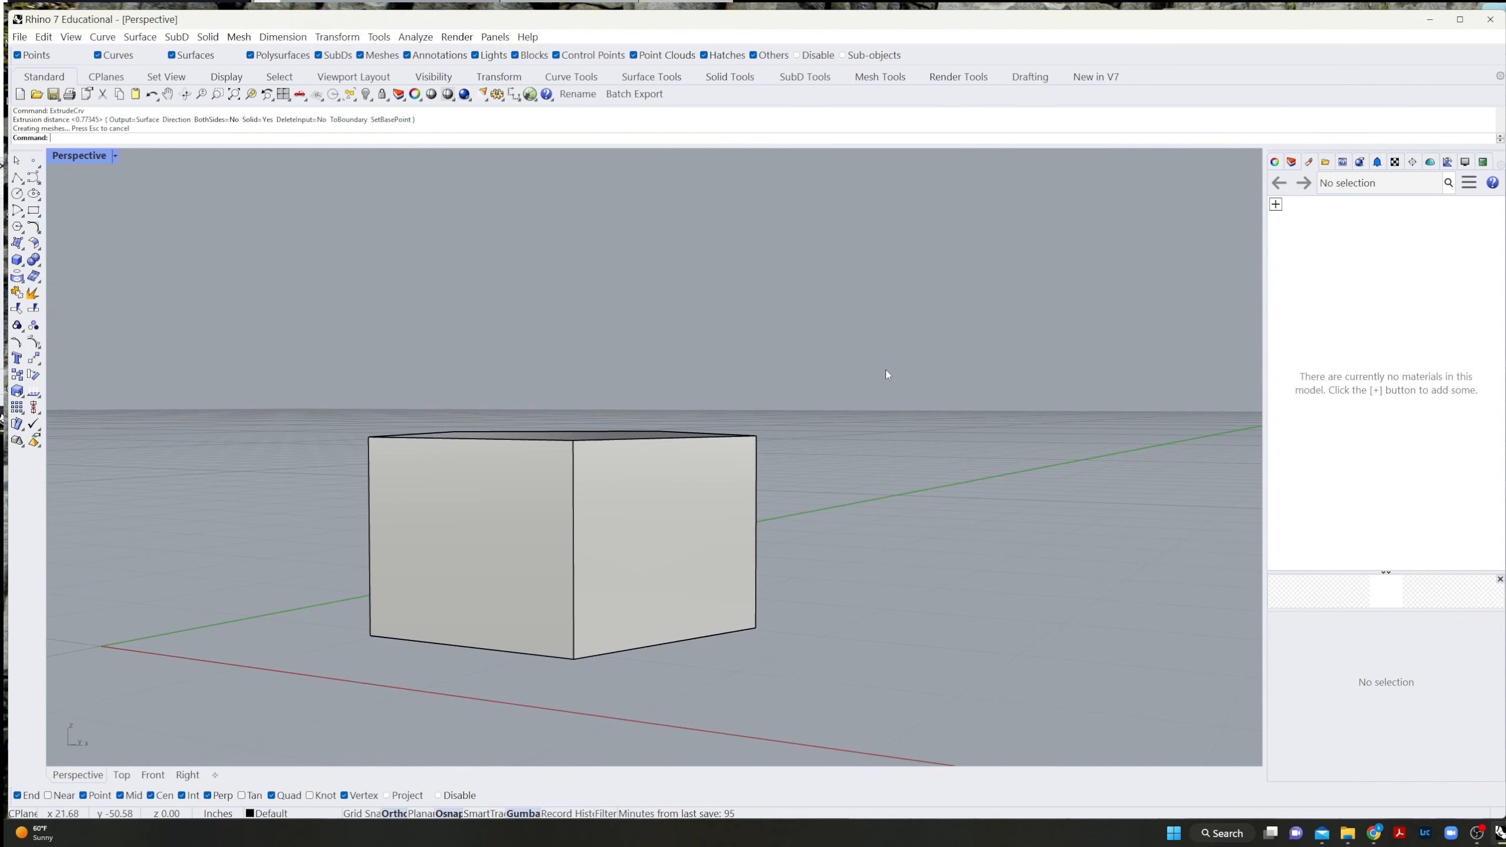
Explode the pentagonal solid and delete its top and side surfaces, keeping only the flat base.
{"action": "left_click_drag", "start_coordinate": [883, 319], "coordinate": [312, 532]}
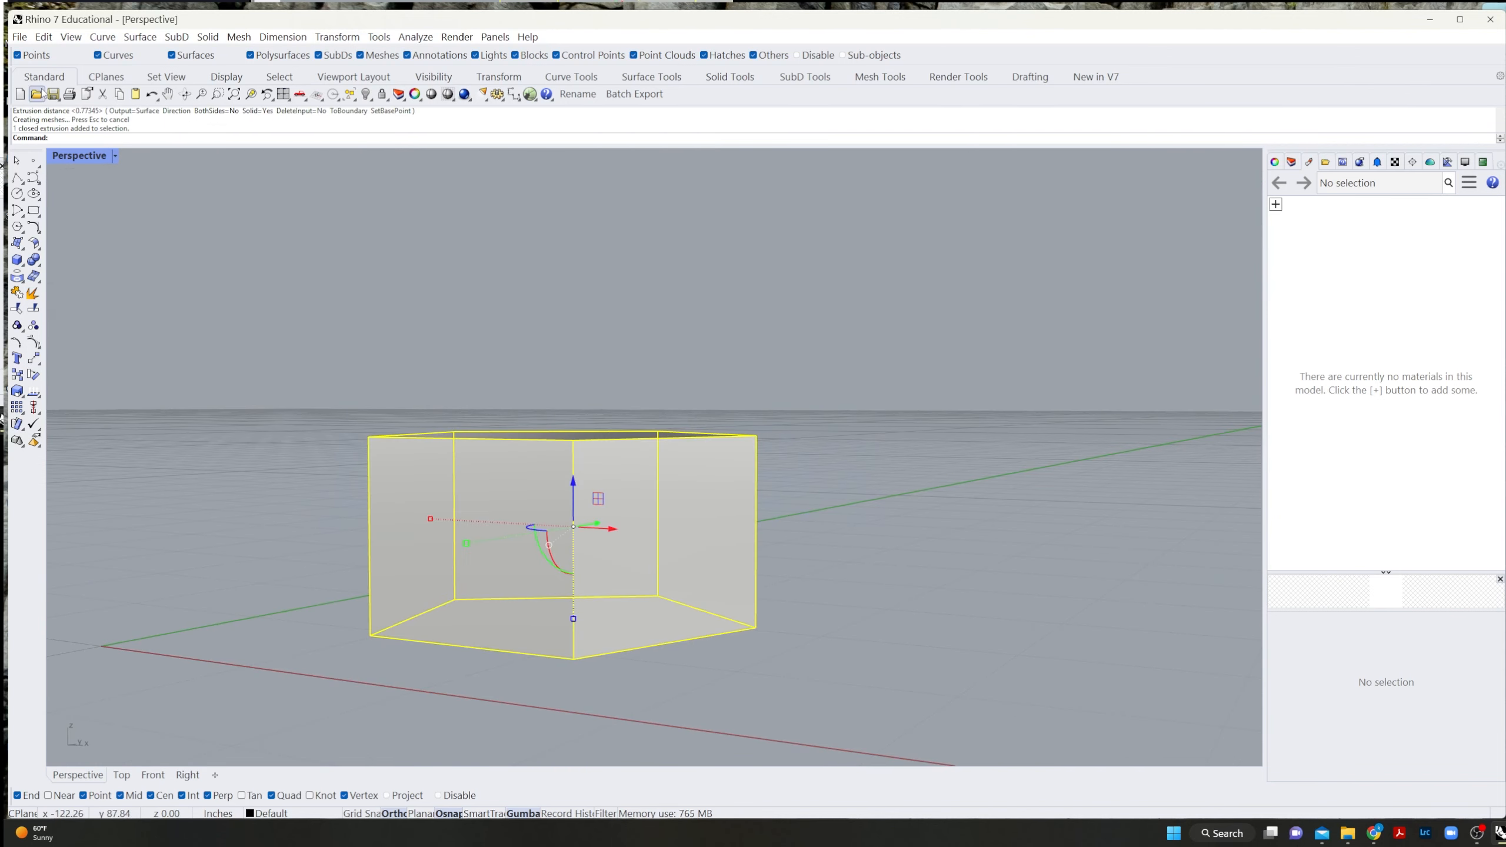
{"action": "left_click", "coordinate": [33, 292]}
{"action": "left_click_drag", "start_coordinate": [898, 258], "coordinate": [357, 500]}
{"action": "key", "text": "Delete"}
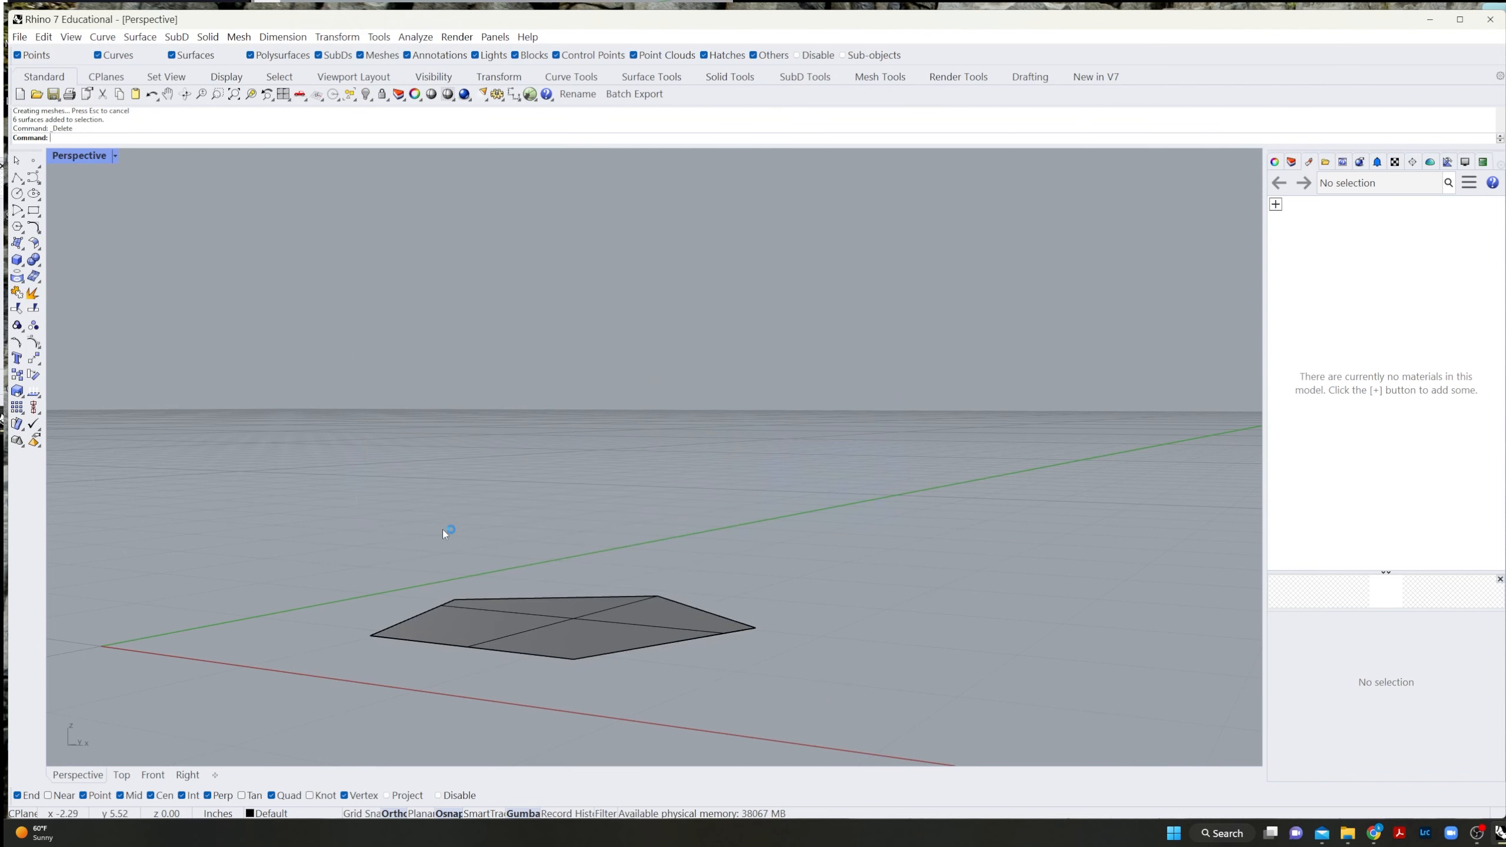
Delete the original pentagon curve that coincides with the outline of the base surface.
{"action": "right_click_drag", "start_coordinate": [445, 528], "coordinate": [487, 526]}
{"action": "left_click", "coordinate": [586, 464]}
{"action": "left_click", "coordinate": [363, 544]}
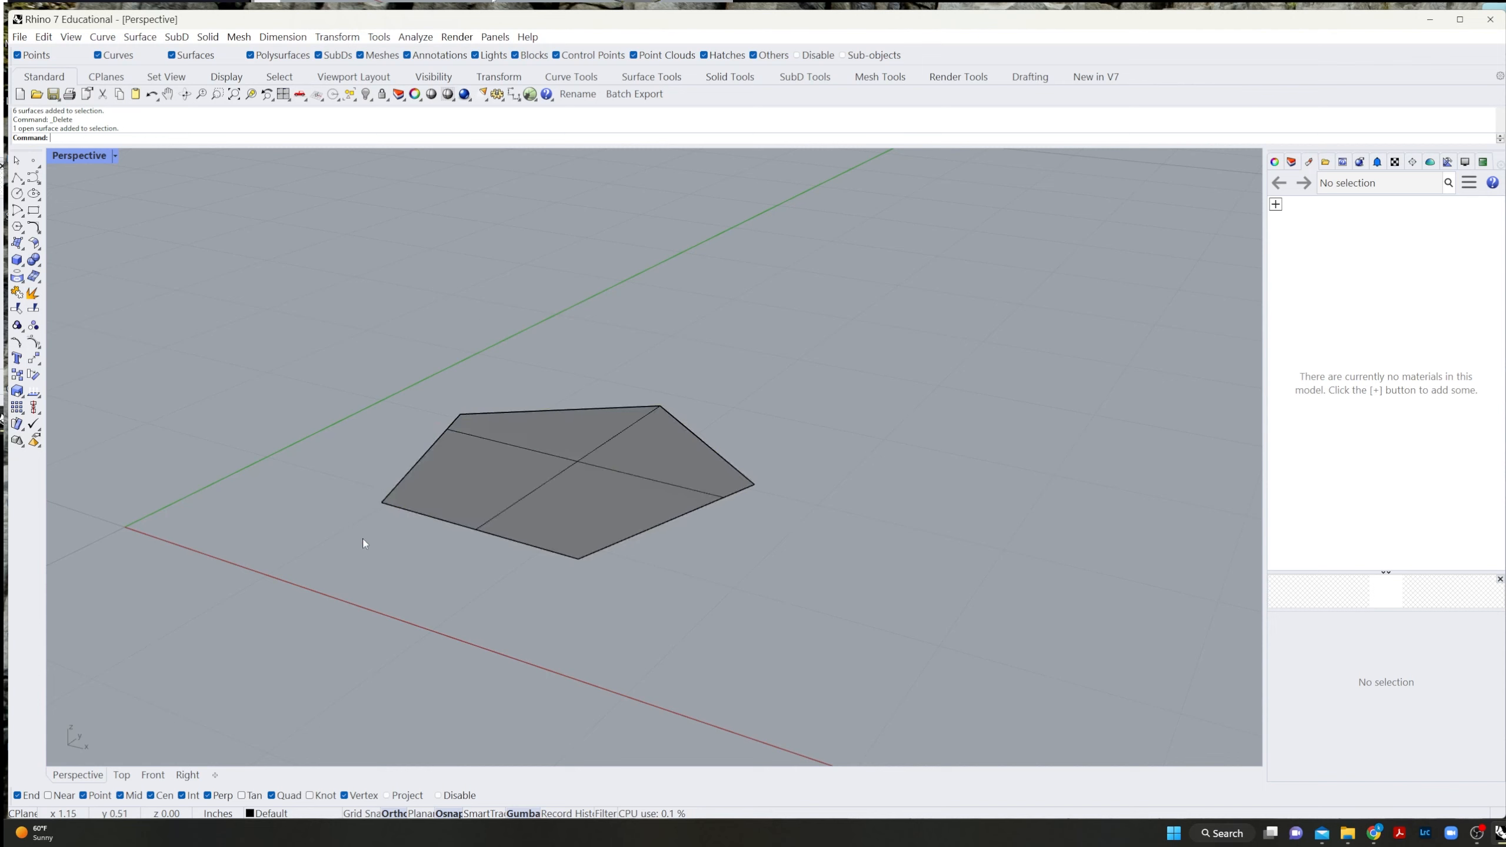
{"action": "left_click", "coordinate": [418, 516]}
{"action": "left_click", "coordinate": [409, 539]}
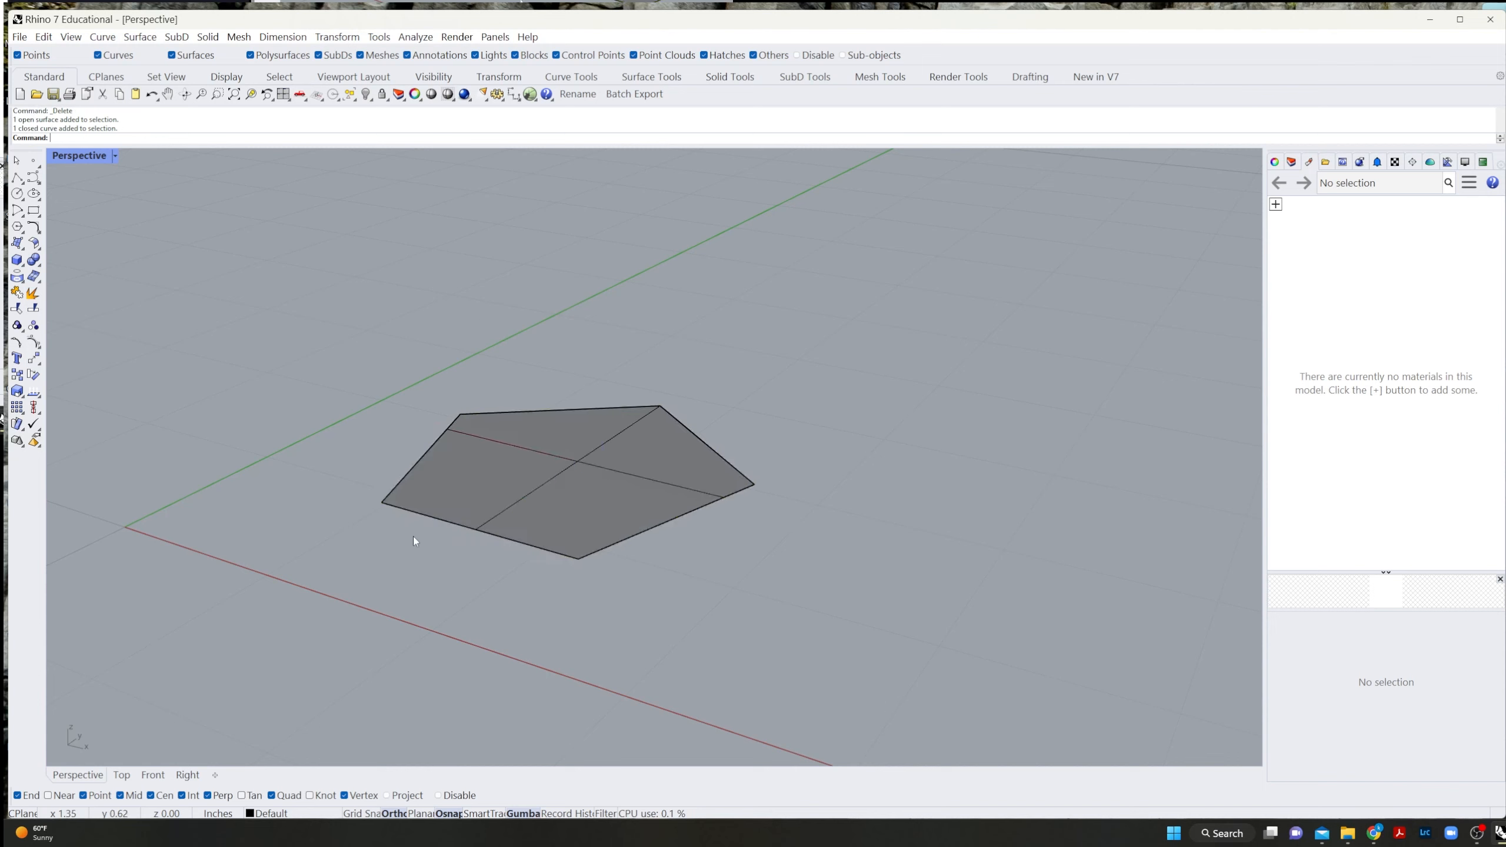
{"action": "left_click", "coordinate": [452, 519]}
{"action": "left_click", "coordinate": [489, 553]}
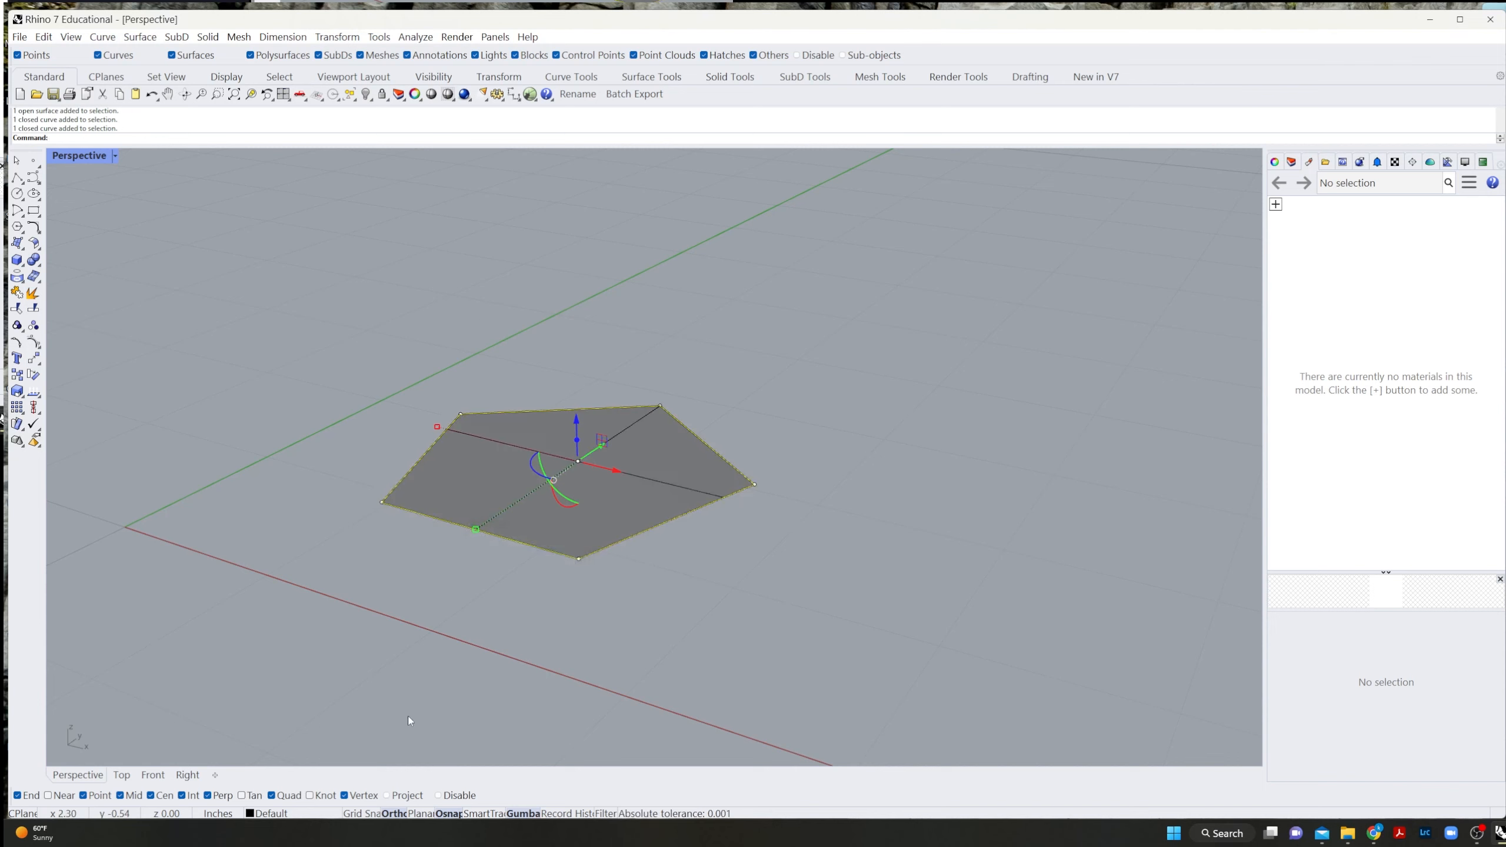
{"action": "key", "text": "Delete"}
{"action": "left_click", "coordinate": [501, 448]}
{"action": "left_click", "coordinate": [333, 660]}
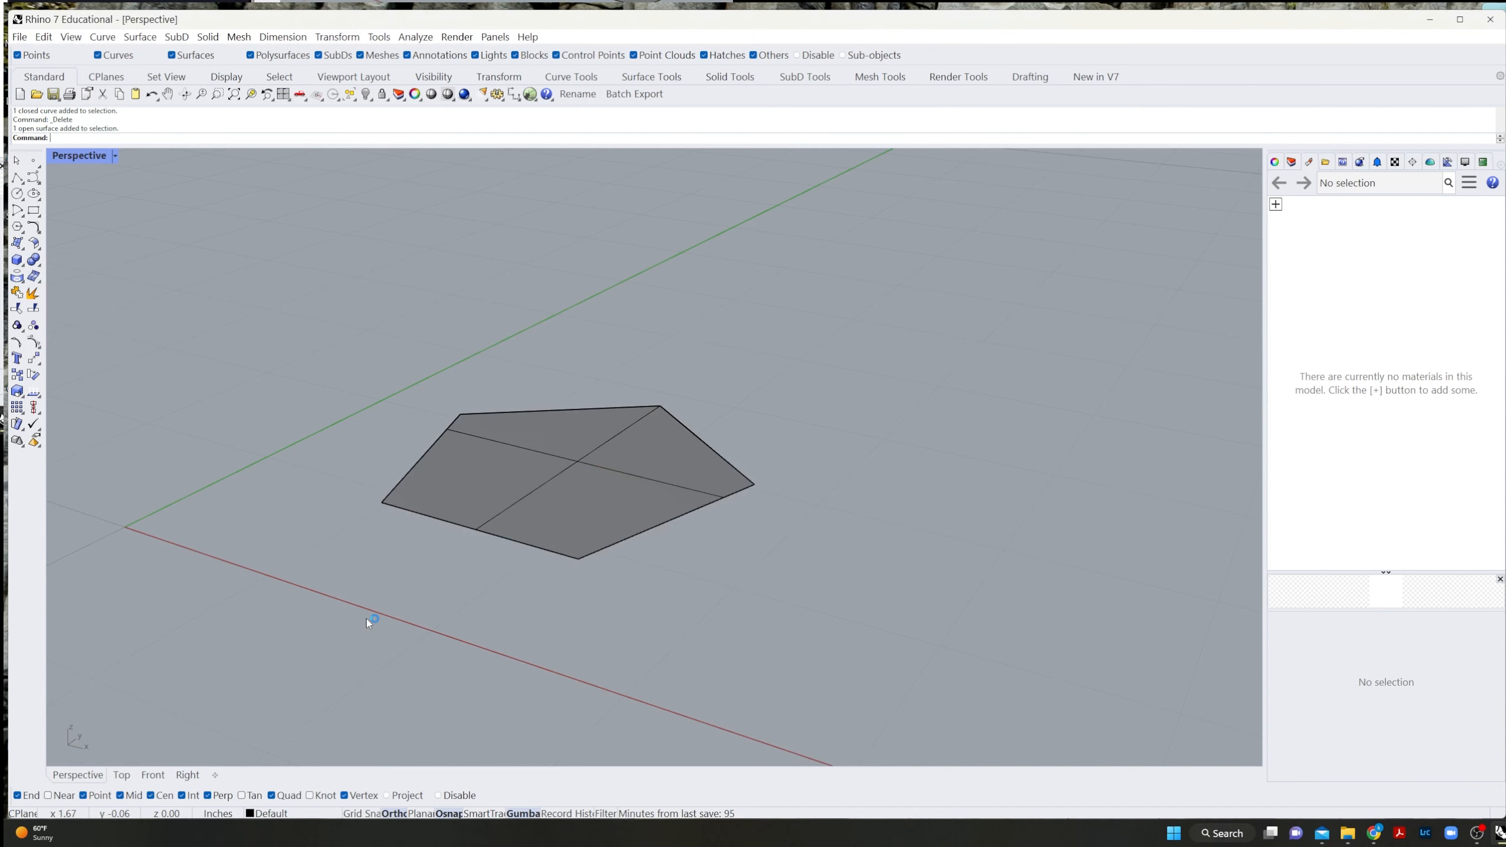
Rotate a copy of the base pentagon surface by 116d34' about its short front edge with Rotate3D.
{"action": "right_click_drag", "start_coordinate": [370, 623], "coordinate": [535, 633]}
{"action": "scroll", "coordinate": [587, 596], "scroll_direction": "up", "scroll_amount": 2}
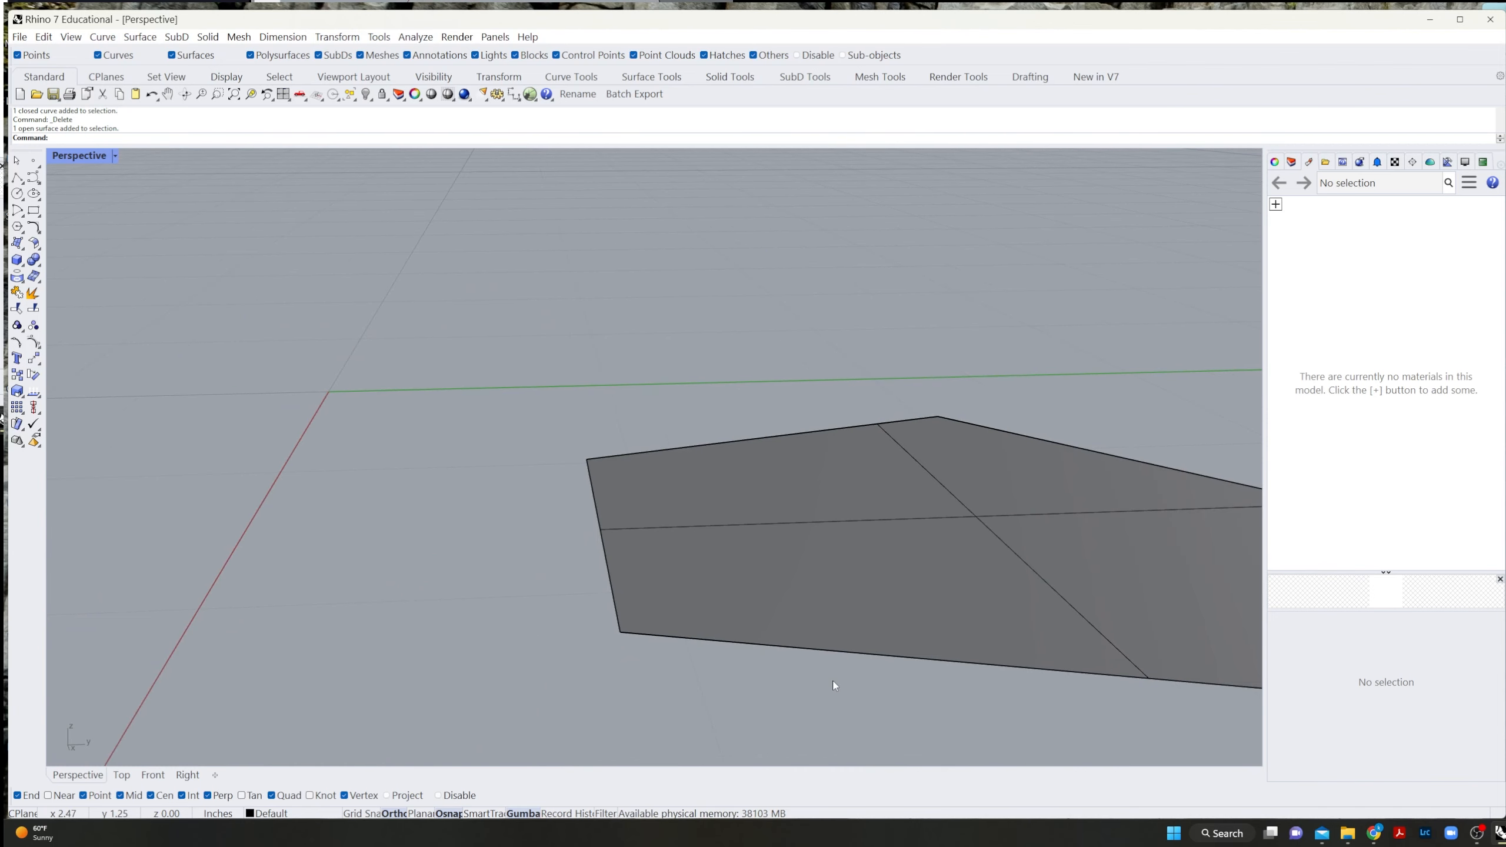
{"action": "type", "text": "Rotate3D"}
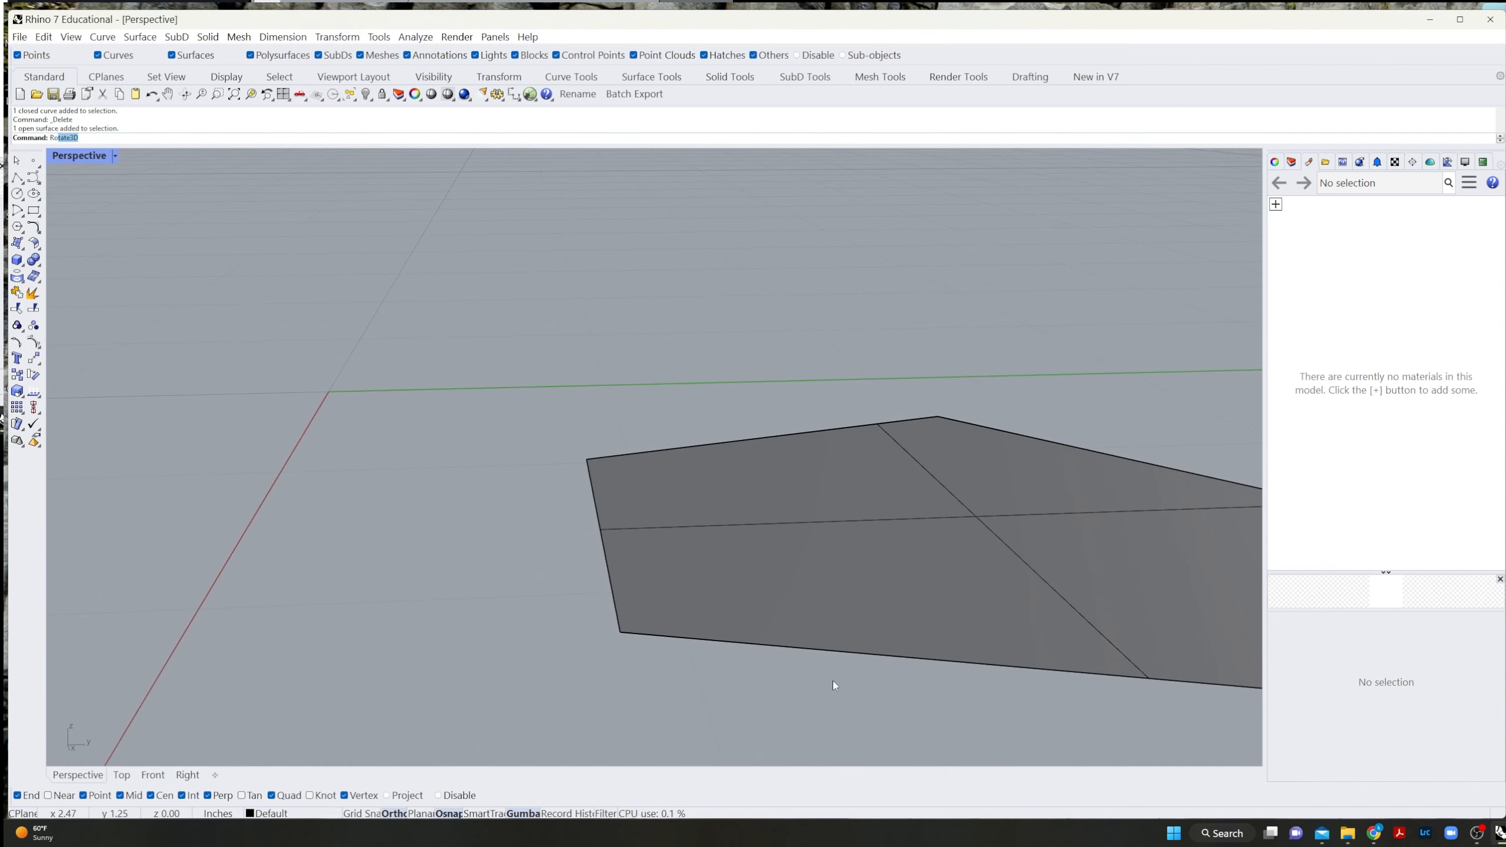
{"action": "key", "text": "Return"}
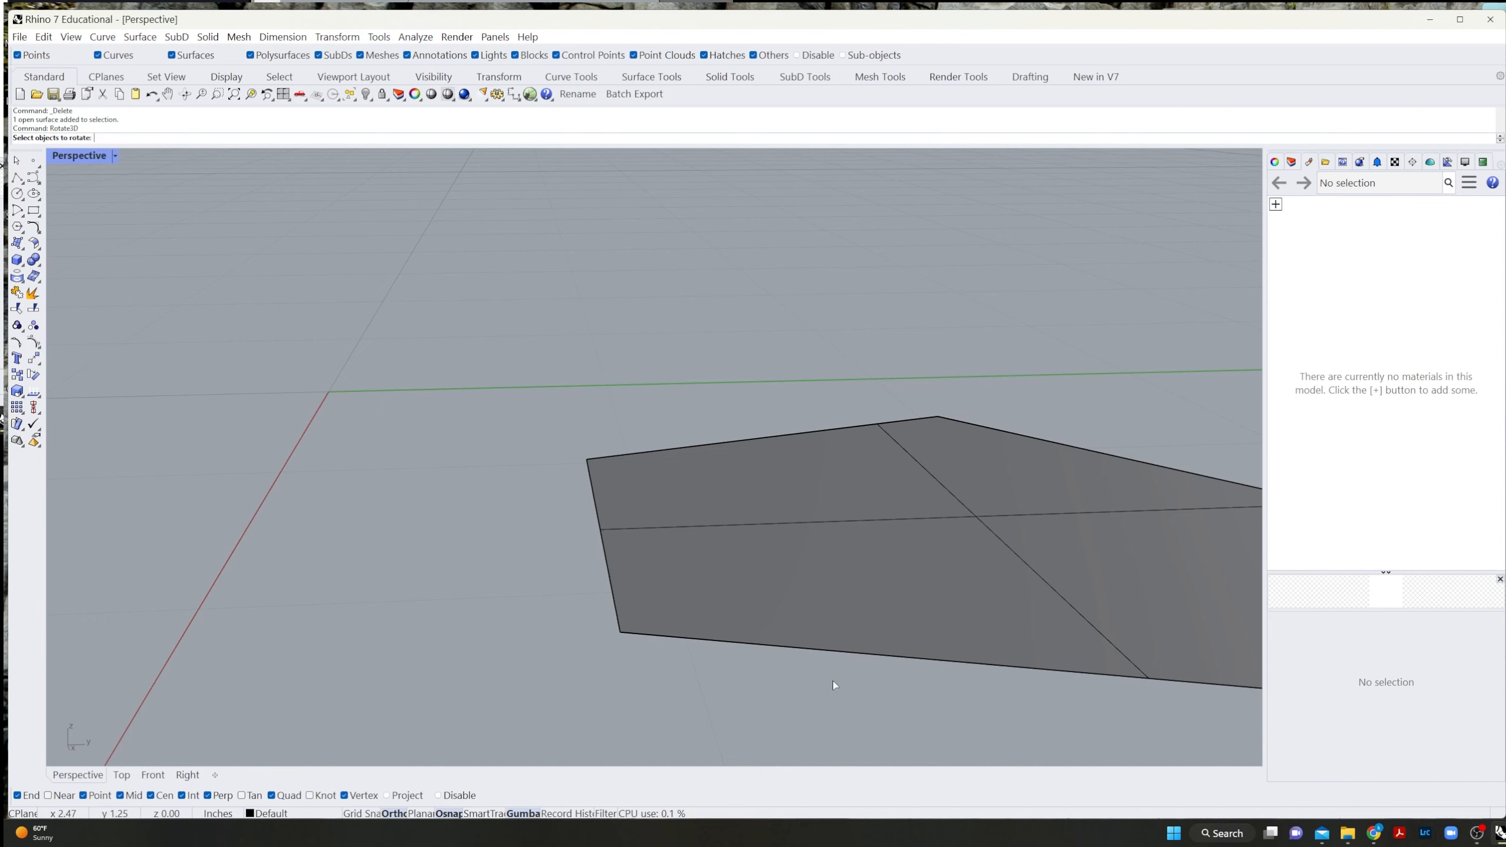
{"action": "left_click", "coordinate": [851, 504]}
{"action": "key", "text": "Return"}
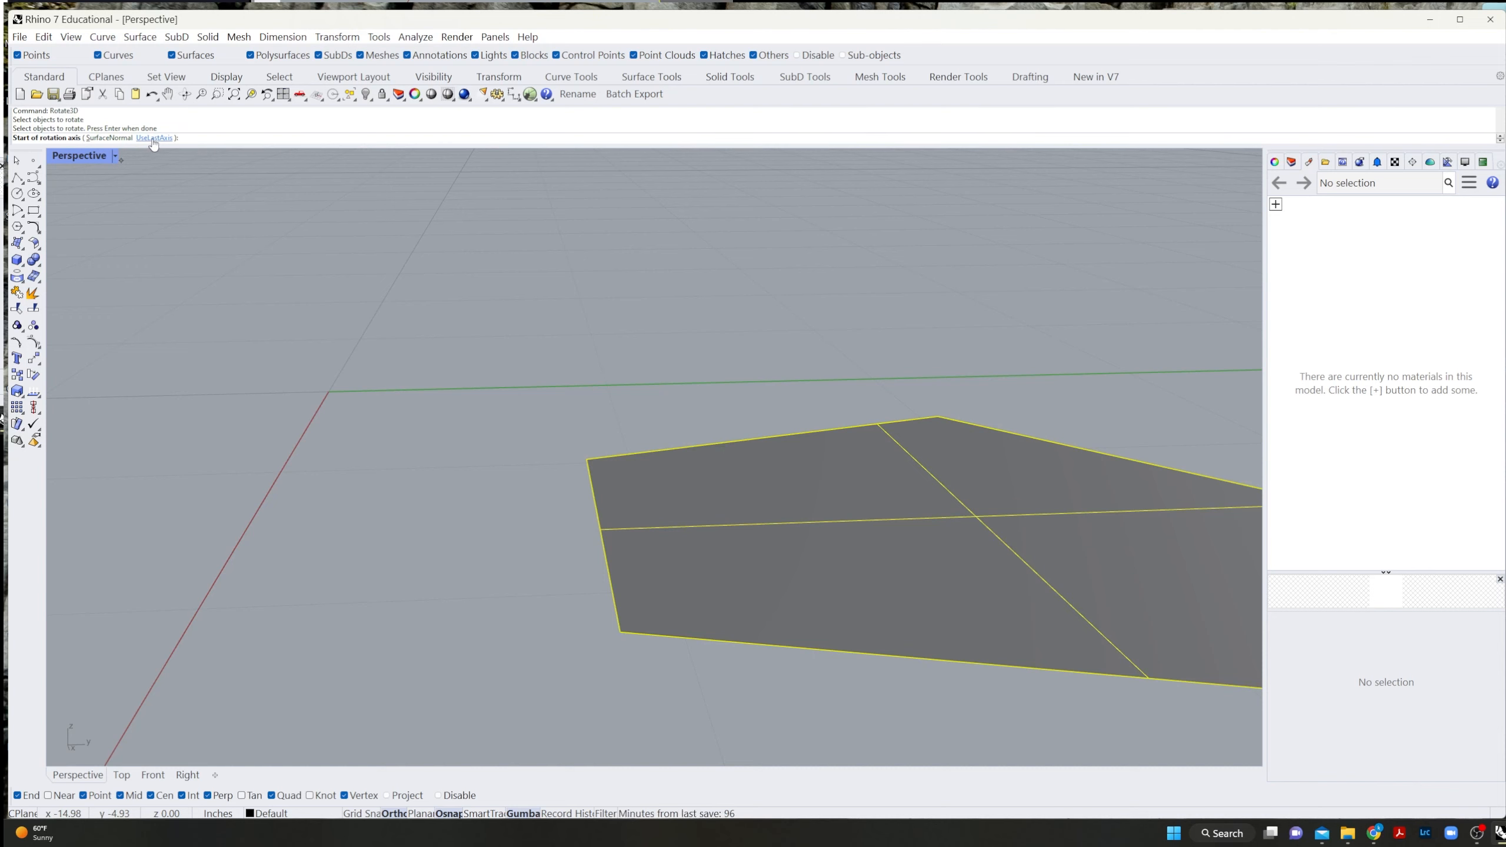
{"action": "left_click", "coordinate": [587, 459]}
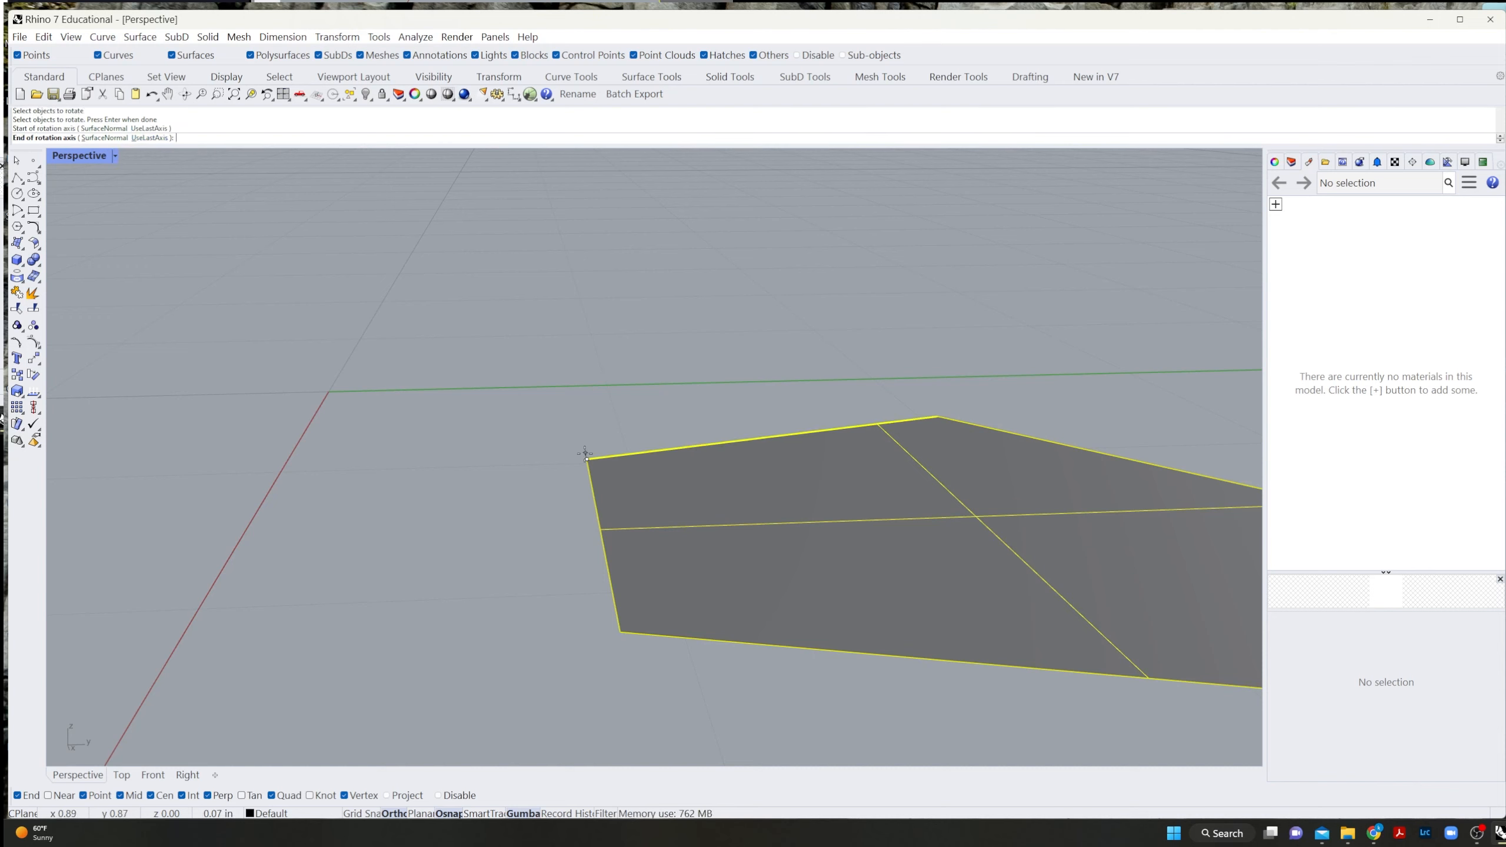
{"action": "left_click", "coordinate": [622, 636]}
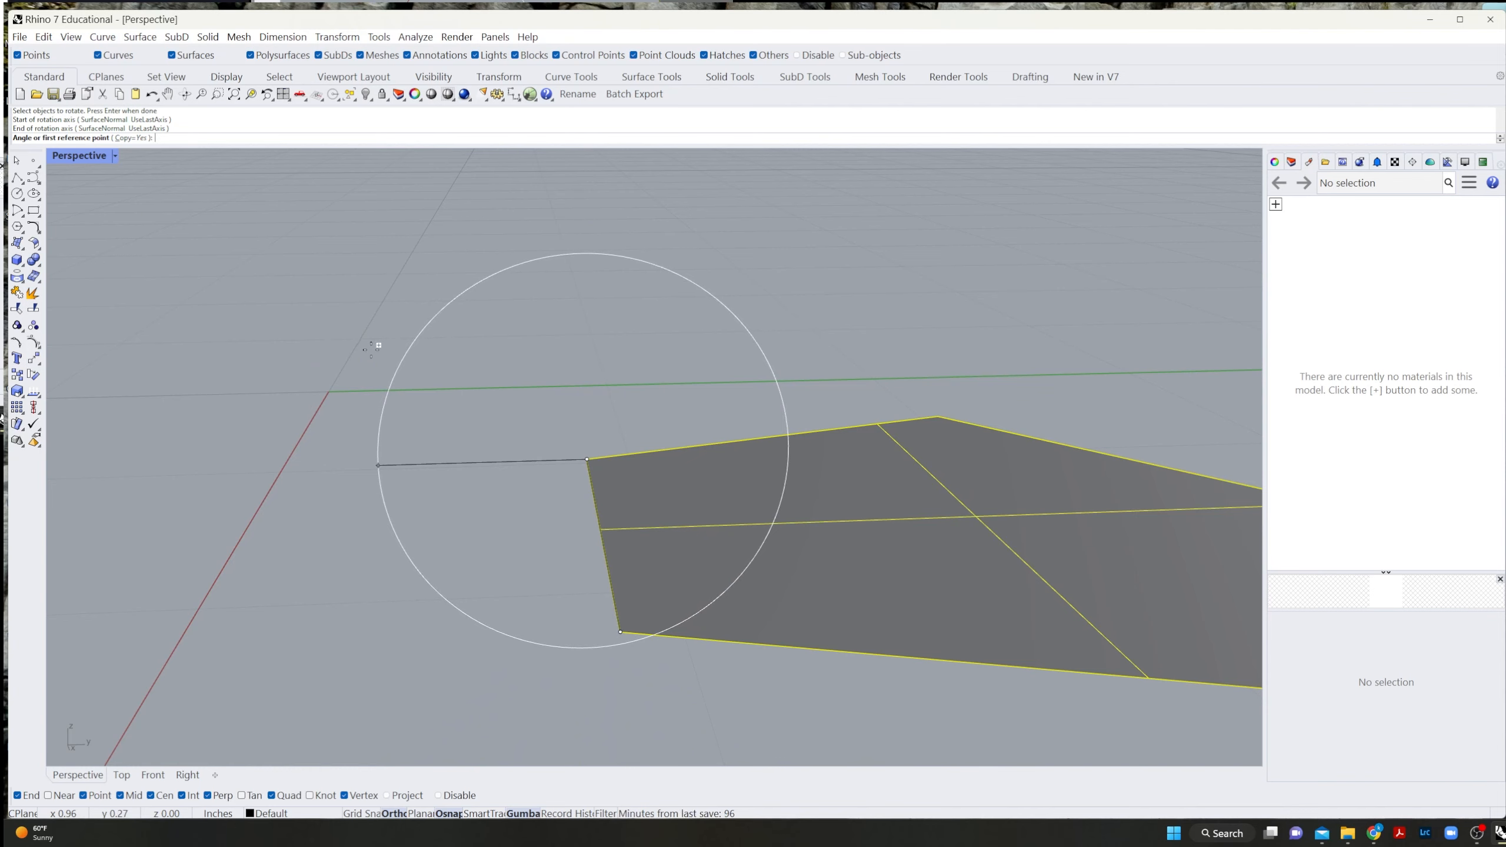
{"action": "type", "text": "116d34'"}
{"action": "key", "text": "Return"}
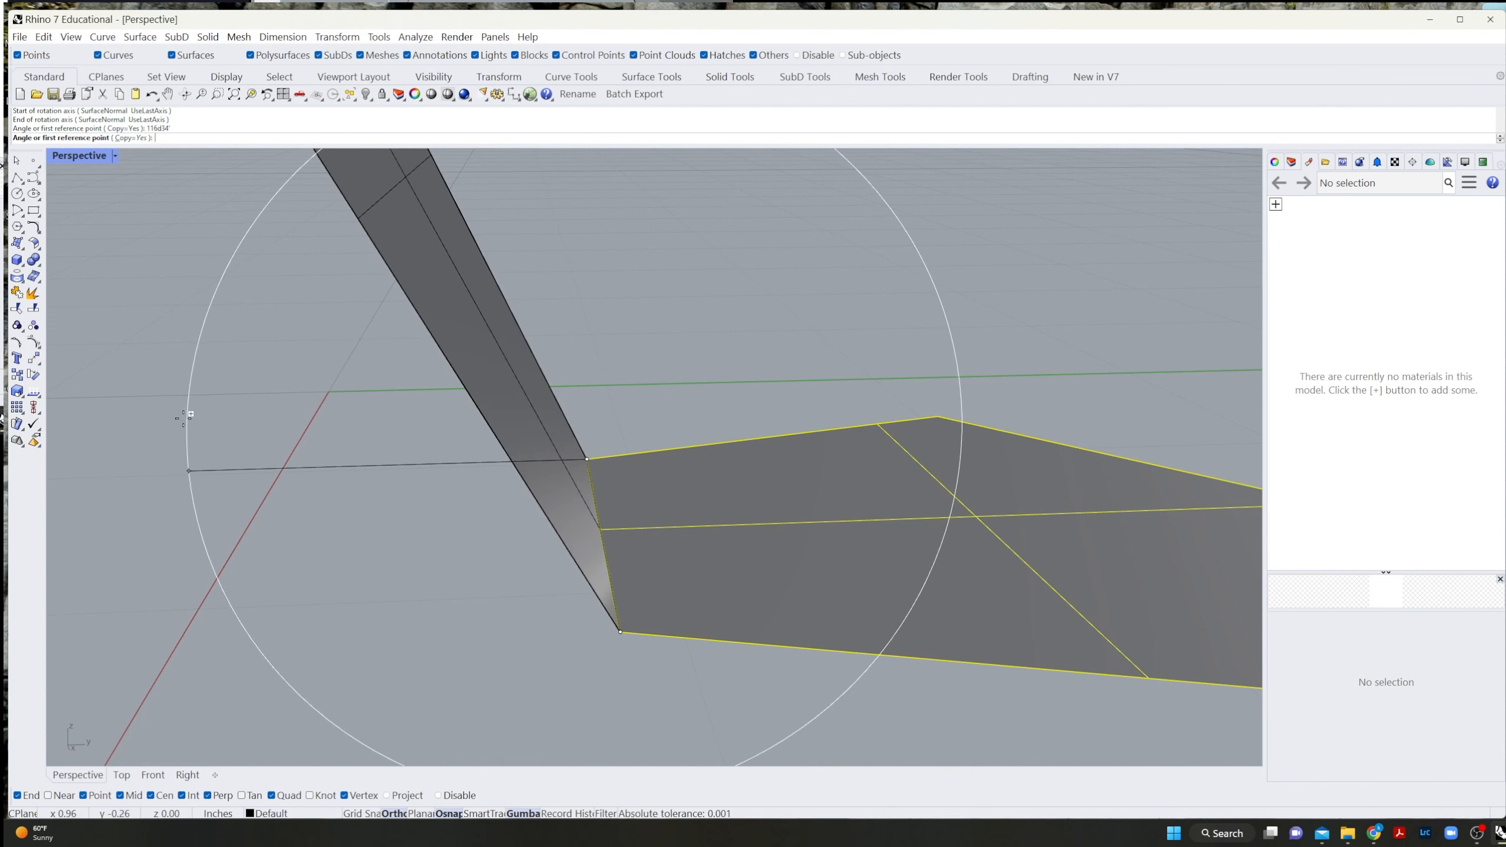
{"action": "key", "text": "Return"}
Zoom to the selected surface and examine how the rotated pentagon meets the base along their shared edge.
{"action": "left_click", "coordinate": [521, 427]}
{"action": "type", "text": "z s"}
{"action": "right_click_drag", "start_coordinate": [439, 593], "coordinate": [744, 562]}
{"action": "left_click", "coordinate": [795, 553]}
{"action": "scroll", "coordinate": [731, 573], "scroll_direction": "down", "scroll_amount": 5}
{"action": "right_click_drag", "start_coordinate": [637, 578], "coordinate": [736, 584]}
{"action": "left_click", "coordinate": [740, 570]}
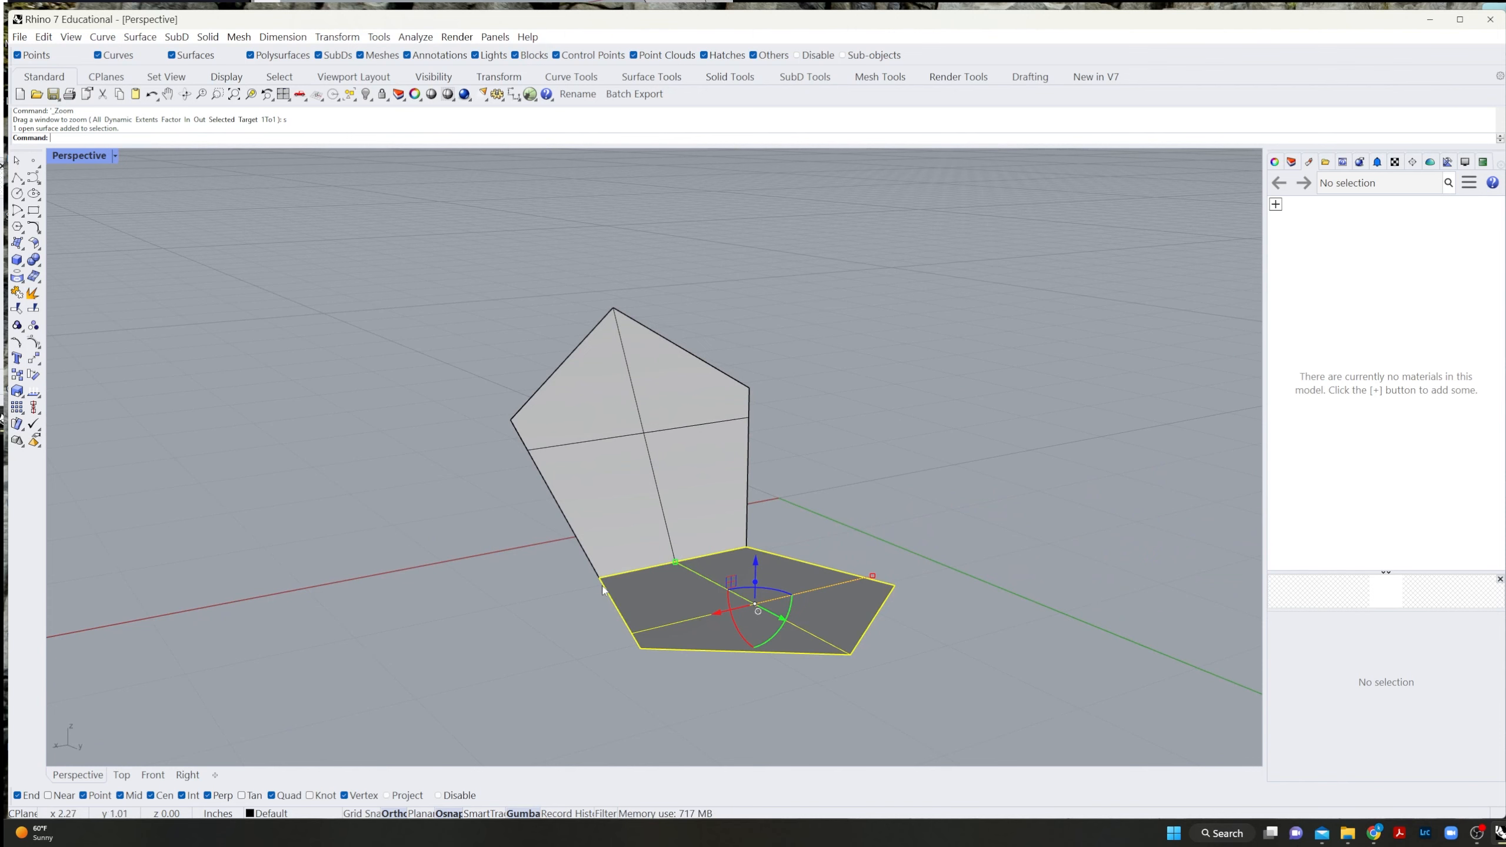
{"action": "type", "text": "Z"}
{"action": "key", "text": "Return"}
{"action": "key", "text": "Escape"}
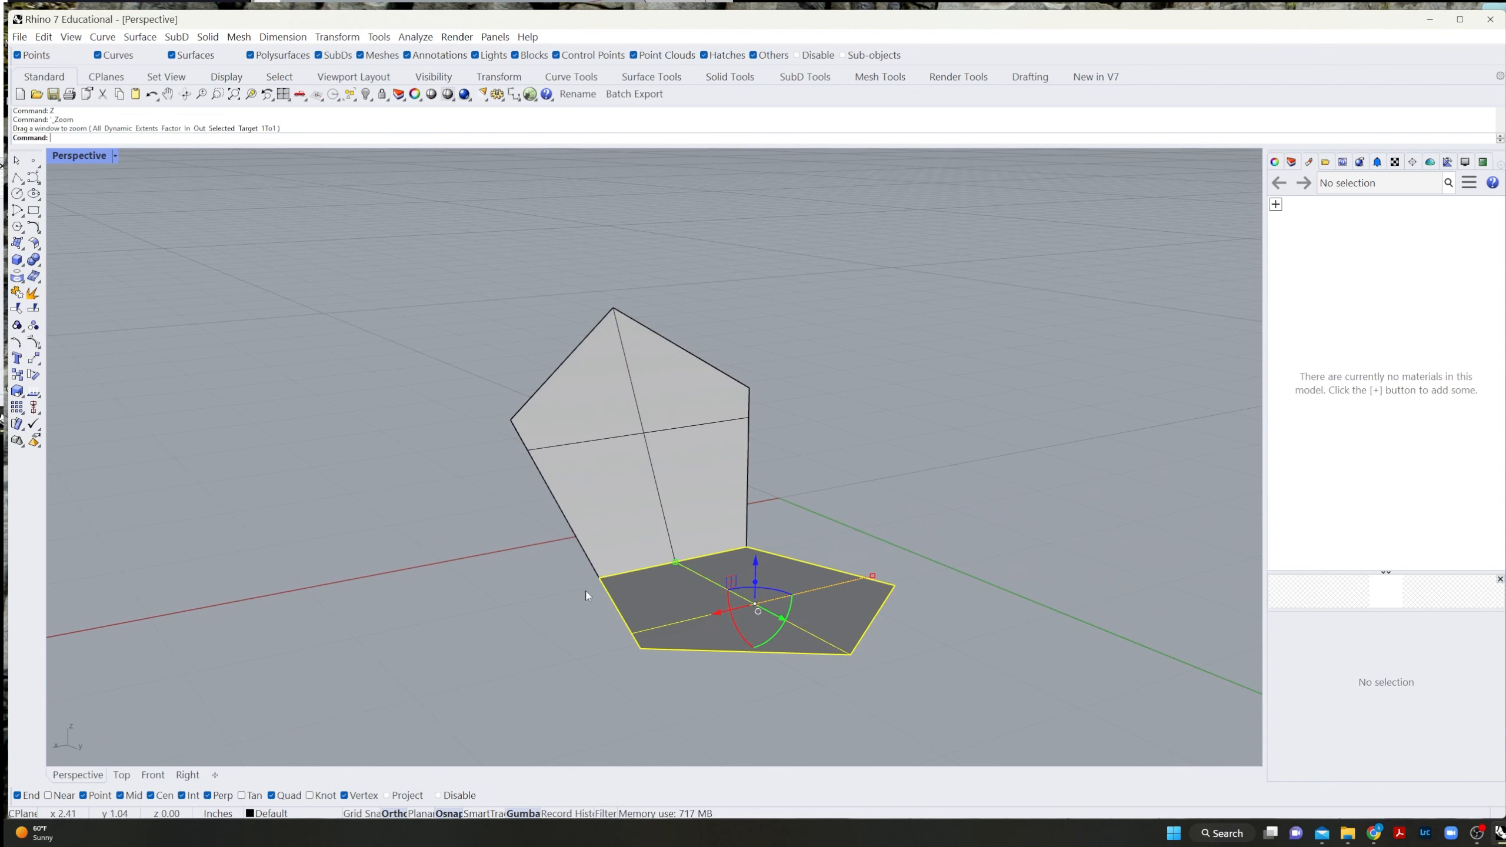
{"action": "key", "text": "Escape"}
Rotate another copy of the base pentagon by 116.567 degrees about the edge adjacent to the first upright face, and inspect the joint.
{"action": "type", "text": "Rotate3D"}
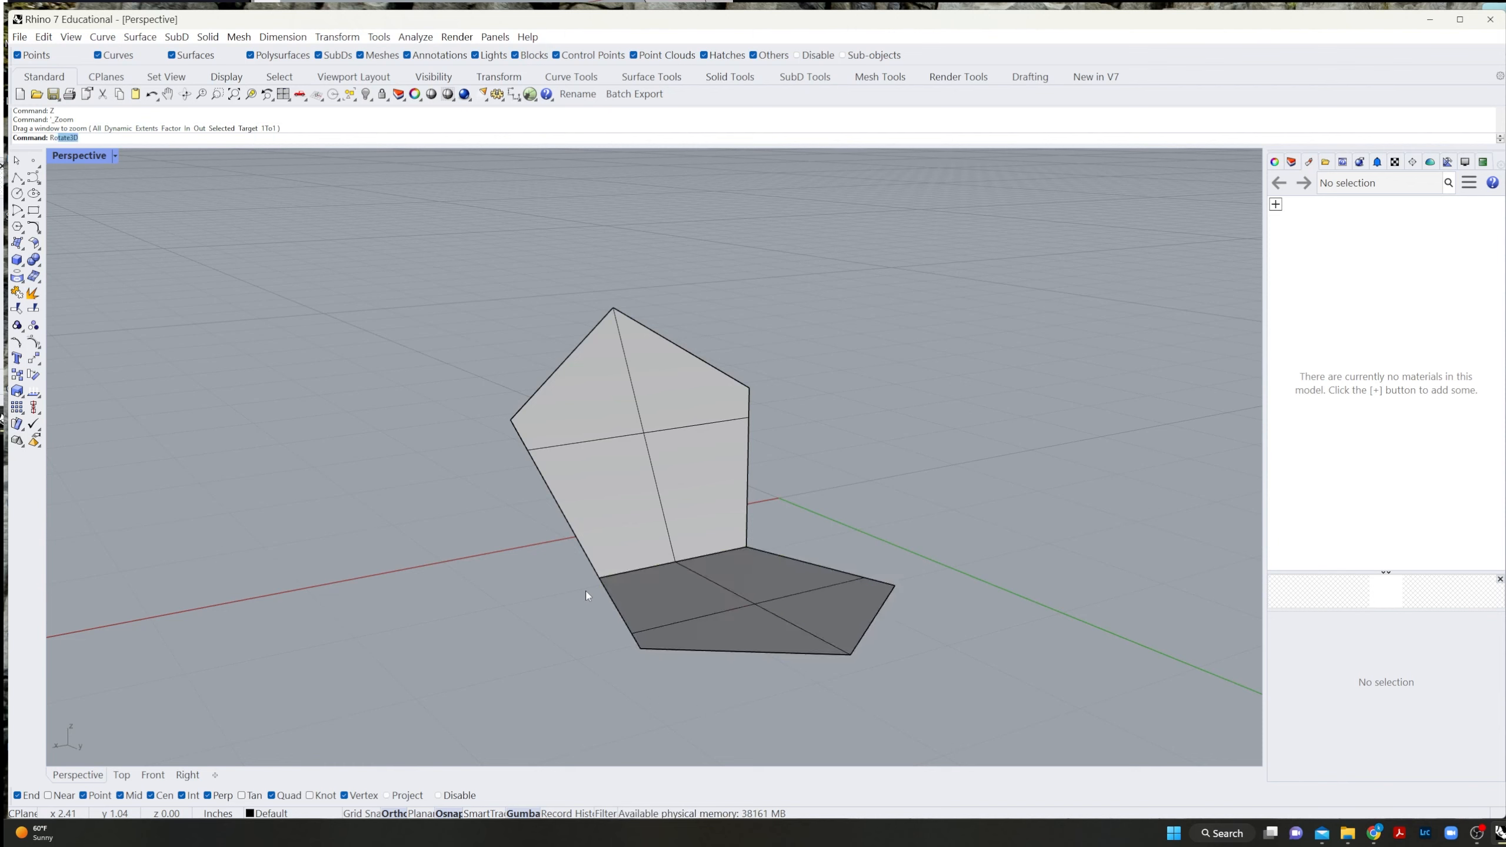
{"action": "key", "text": "Return"}
{"action": "left_click", "coordinate": [677, 597]}
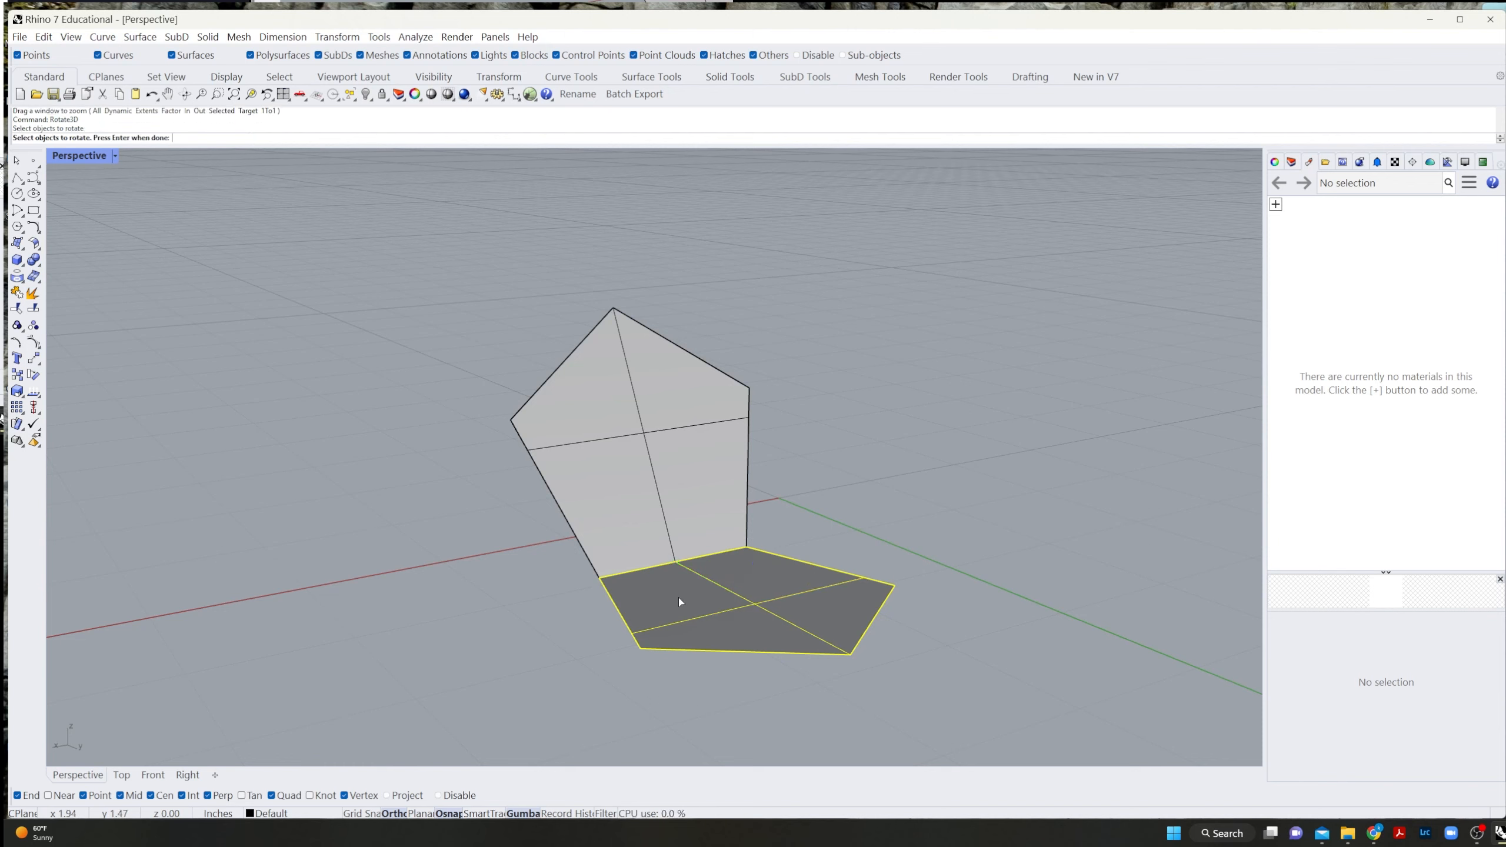
{"action": "key", "text": "Return"}
{"action": "left_click", "coordinate": [591, 579]}
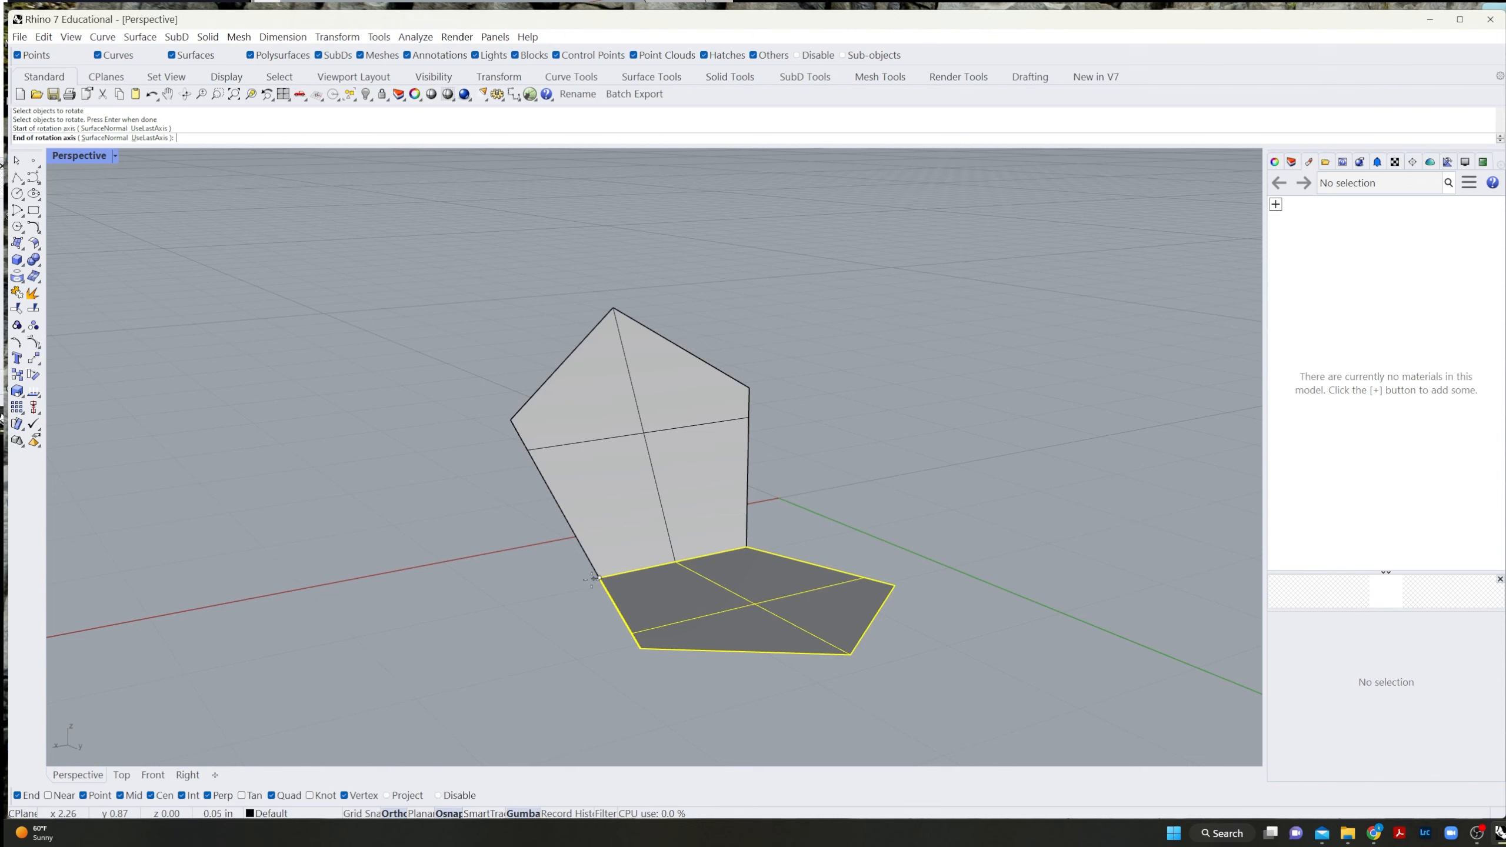
{"action": "left_click", "coordinate": [600, 644]}
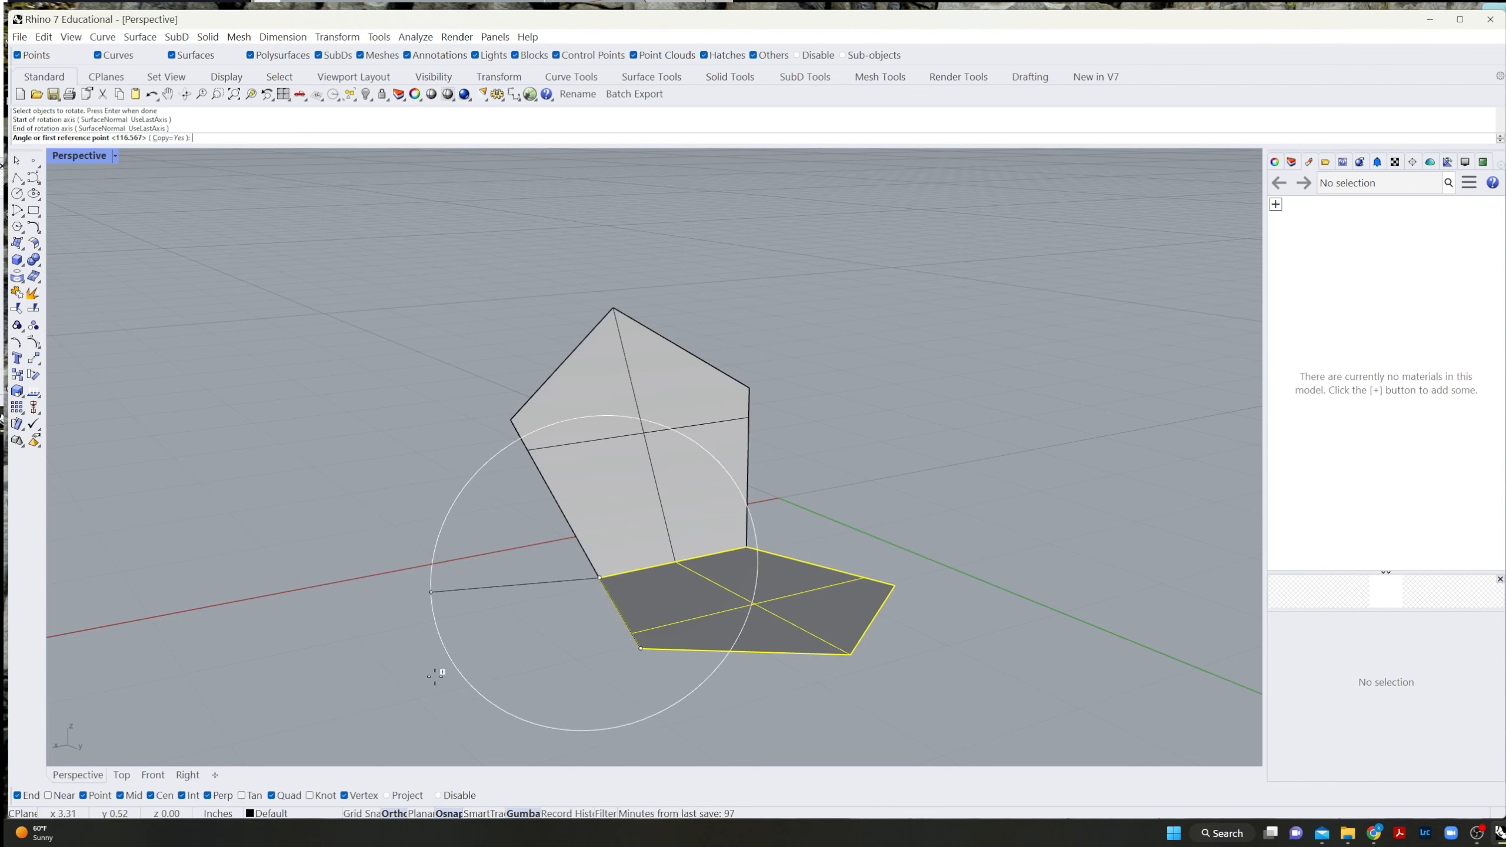
{"action": "key", "text": "Return"}
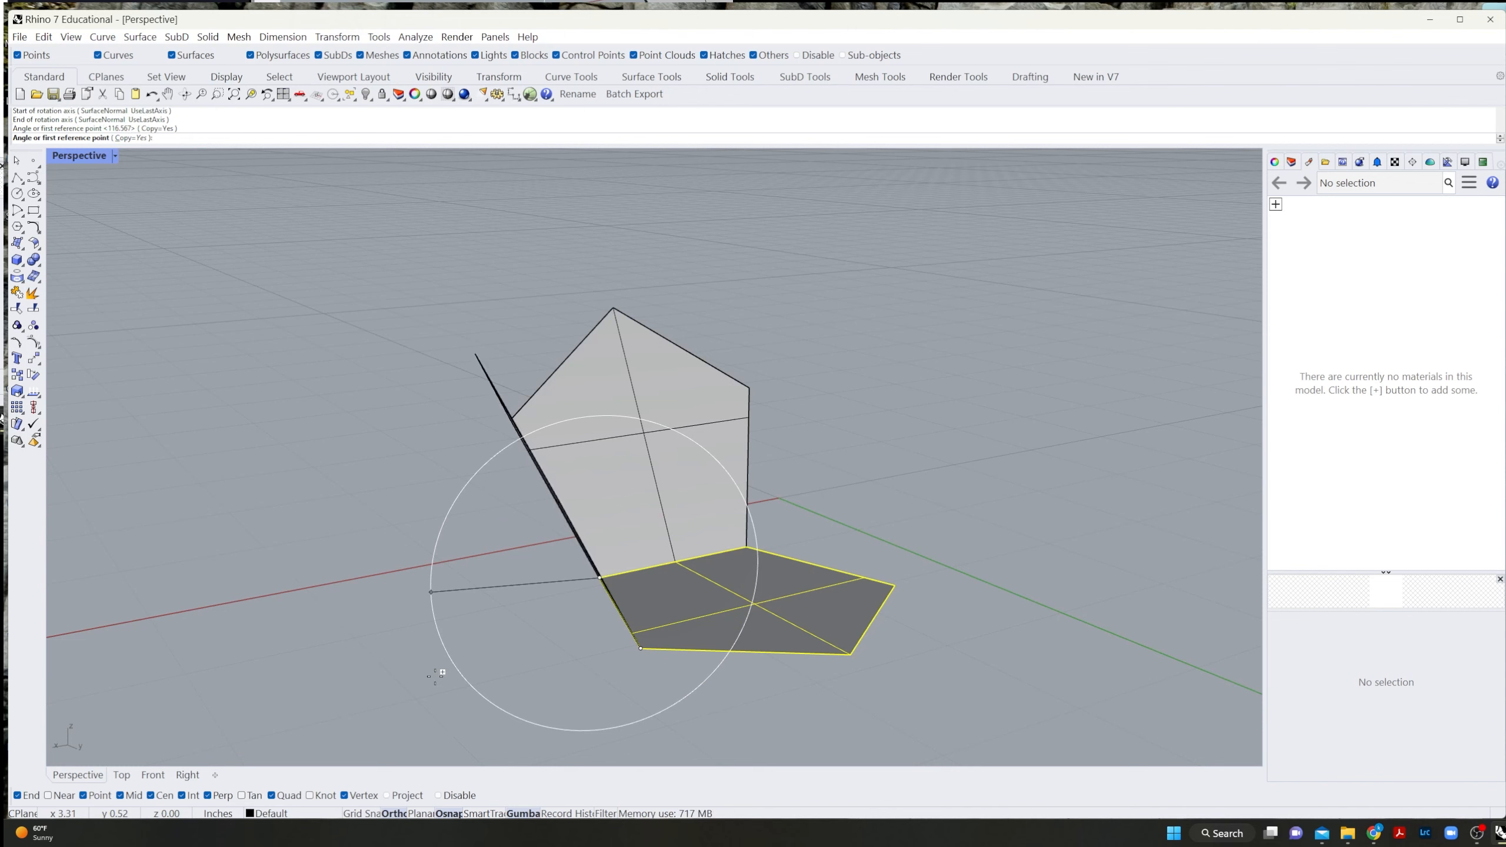
{"action": "key", "text": "Return"}
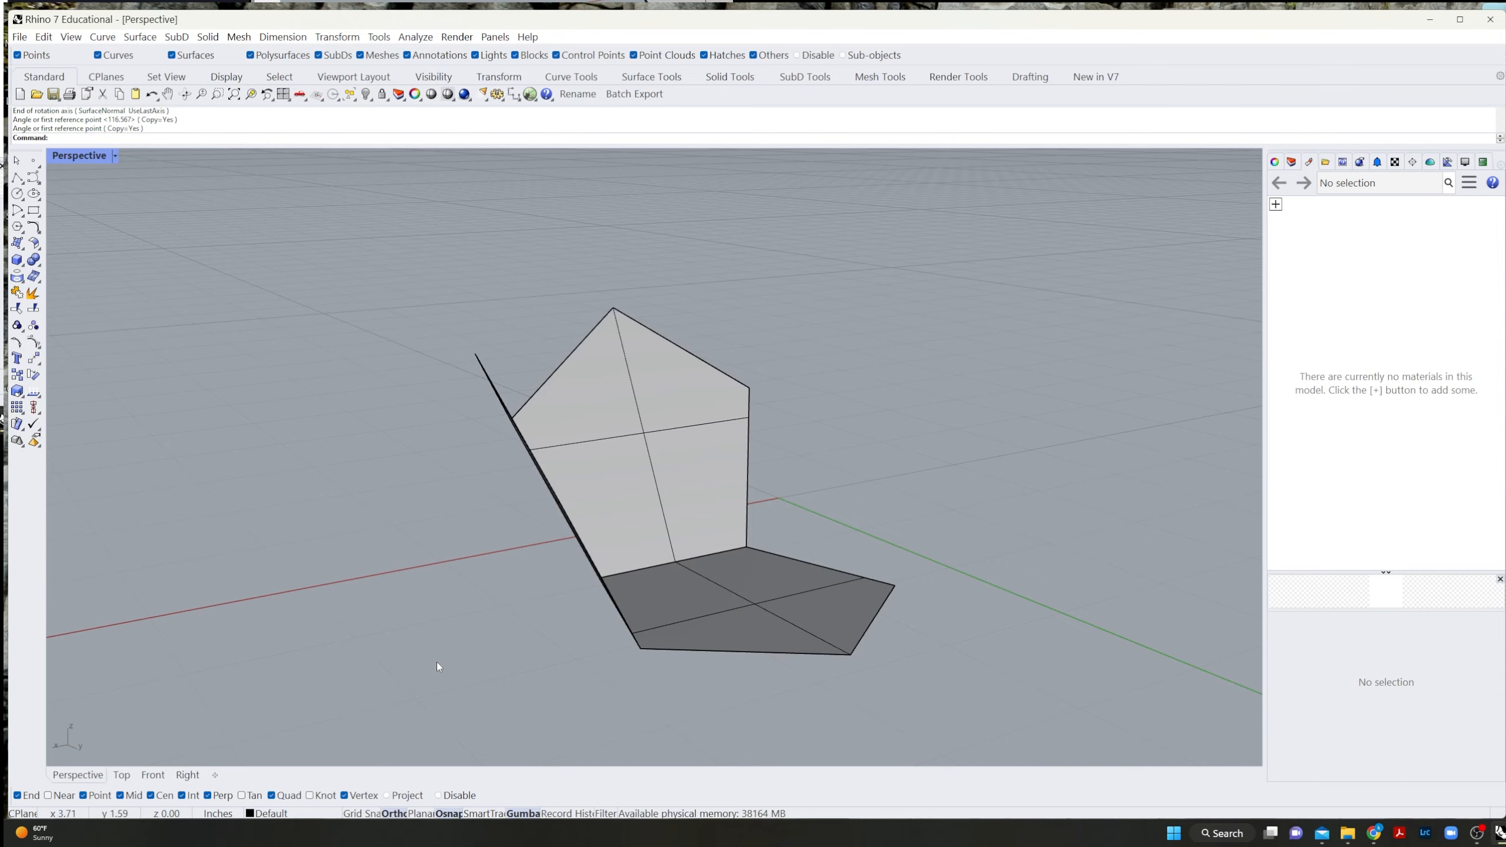
{"action": "right_click_drag", "start_coordinate": [436, 661], "coordinate": [518, 355]}
{"action": "scroll", "coordinate": [518, 355], "scroll_direction": "up", "scroll_amount": 3}
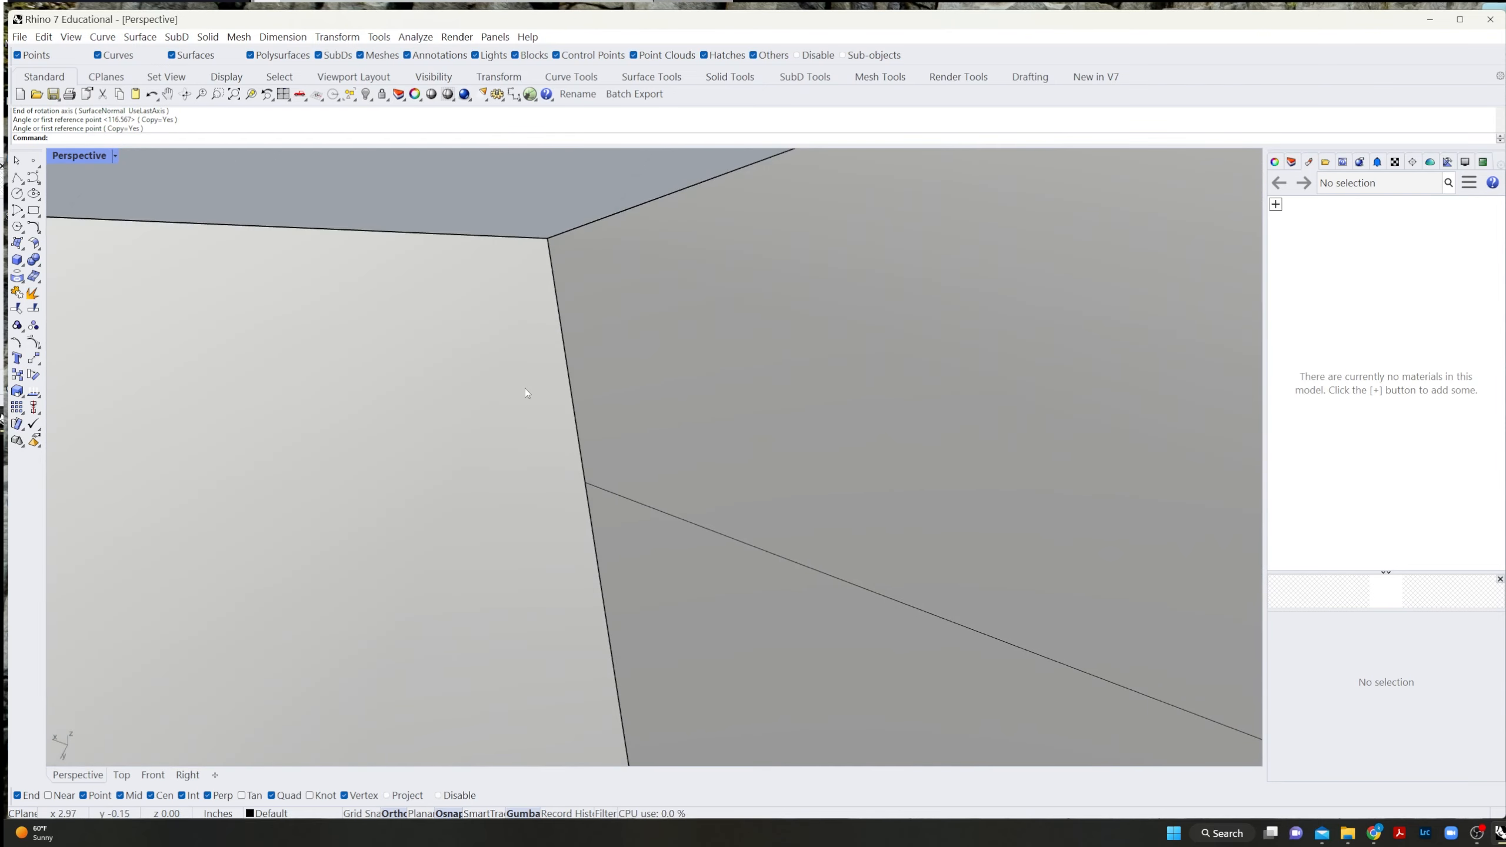
Review the model units and tolerance settings in the document properties, leaving them as they are.
{"action": "scroll", "coordinate": [525, 389], "scroll_direction": "down", "scroll_amount": 6}
{"action": "right_click_drag", "start_coordinate": [544, 473], "coordinate": [441, 609]}
{"action": "scroll", "coordinate": [641, 513], "scroll_direction": "up", "scroll_amount": 3}
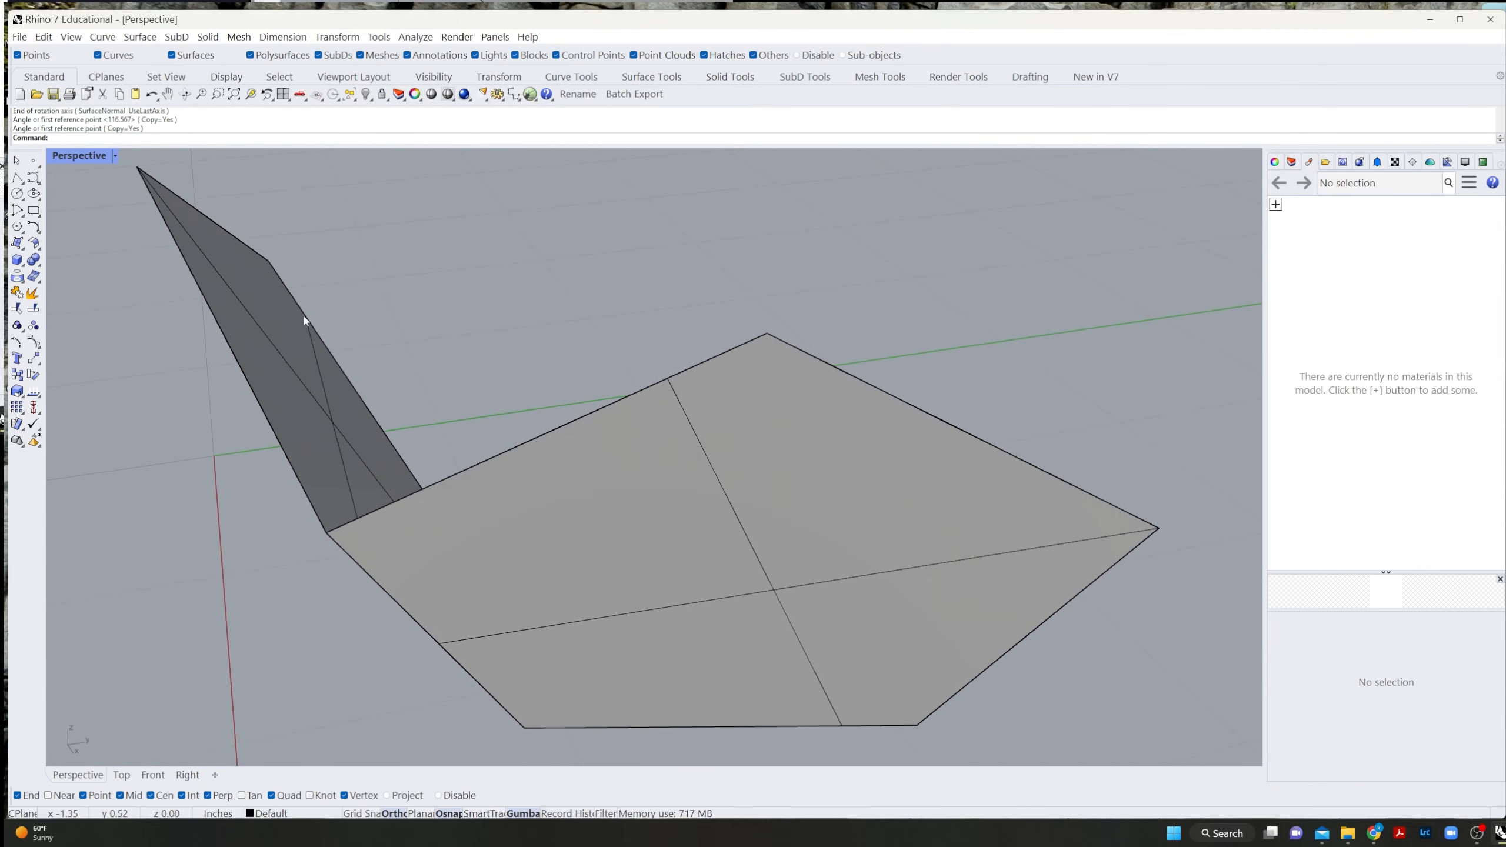
{"action": "left_click", "coordinate": [20, 36]}
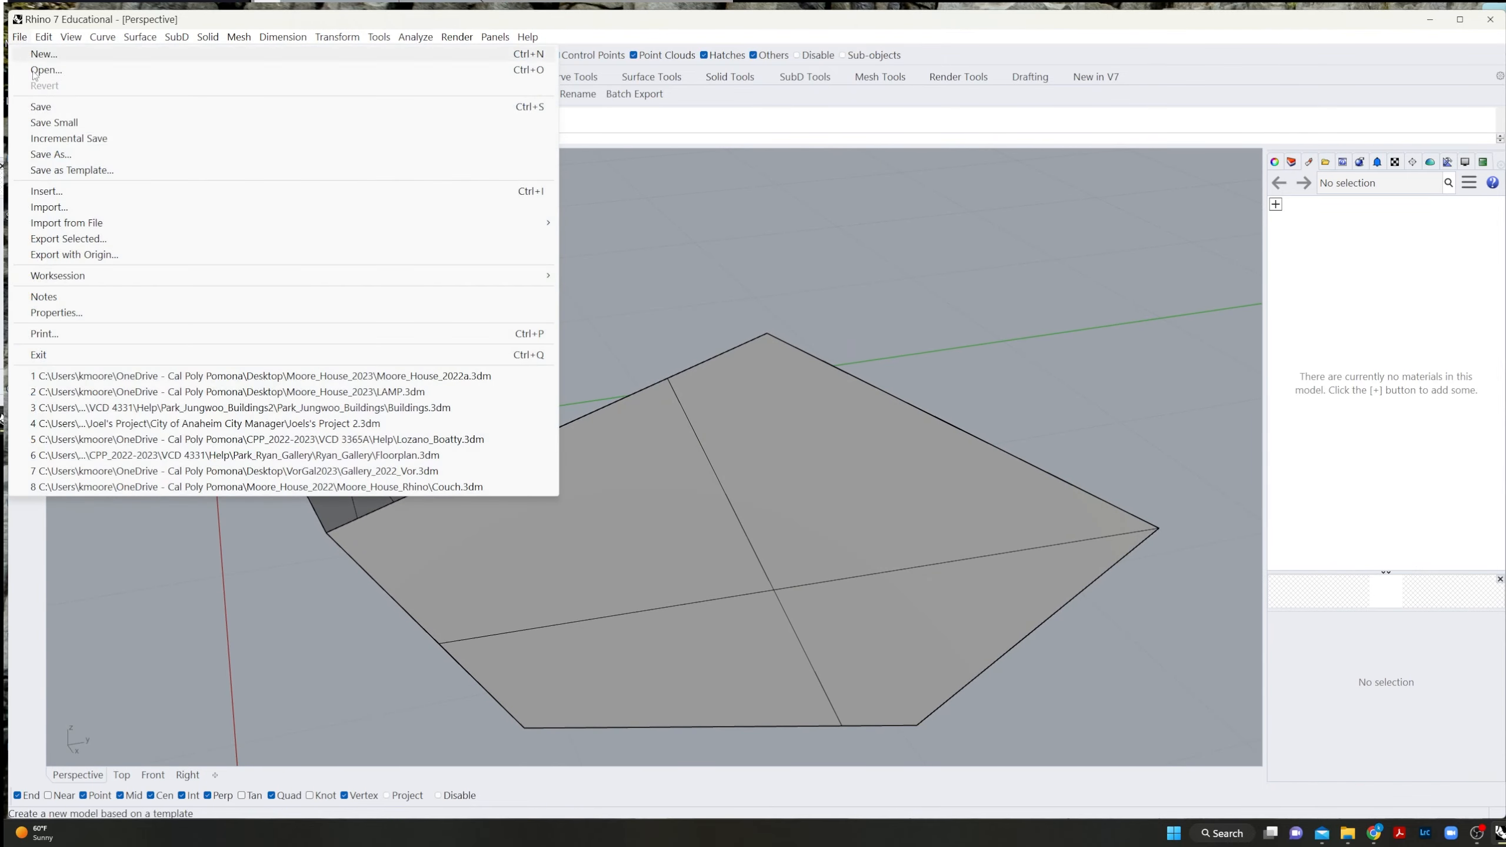
{"action": "left_click", "coordinate": [51, 313]}
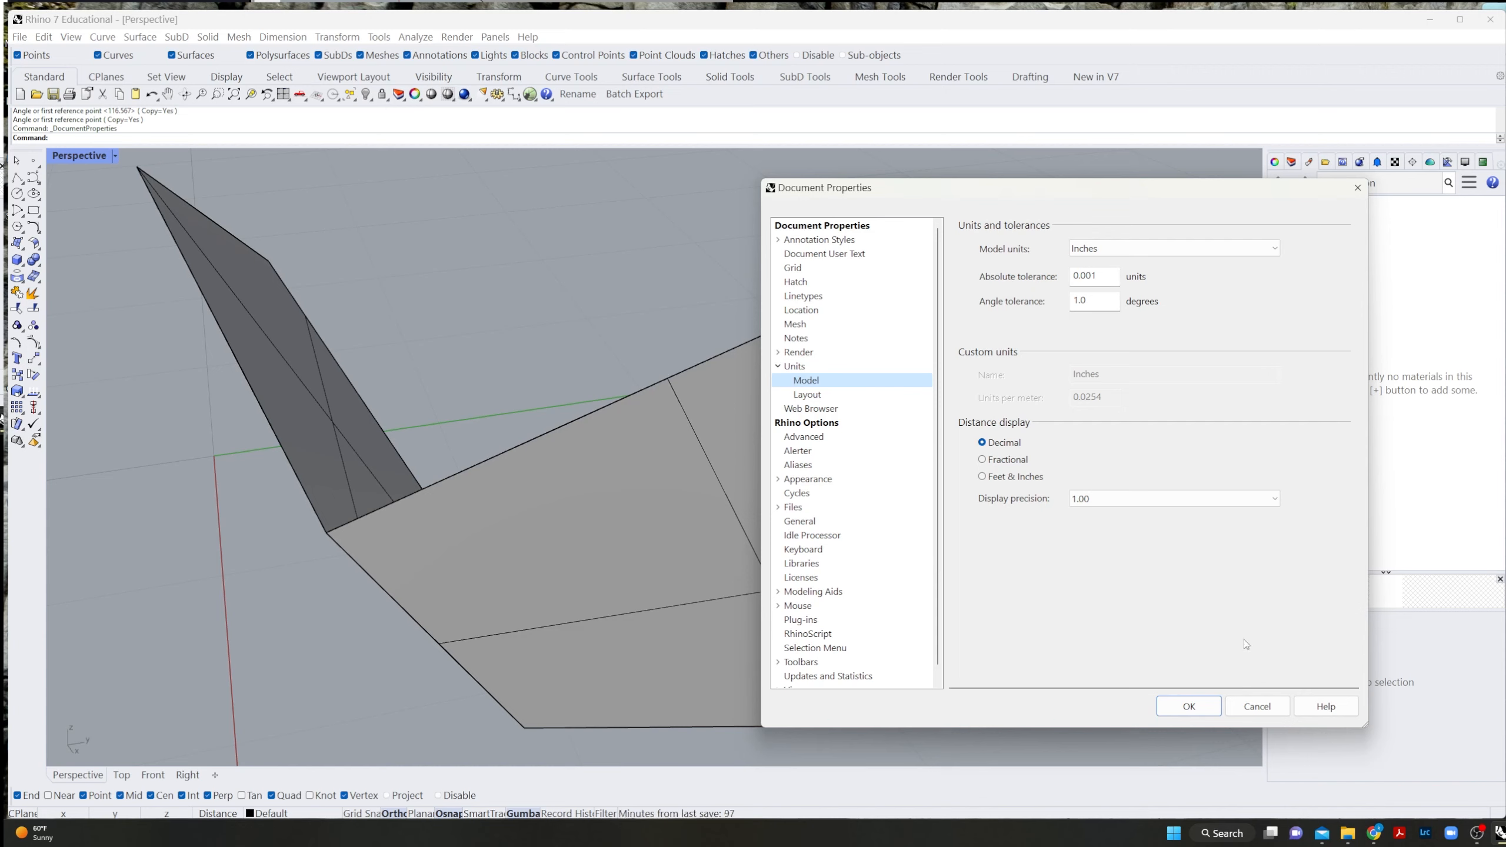
{"action": "left_click", "coordinate": [1260, 707]}
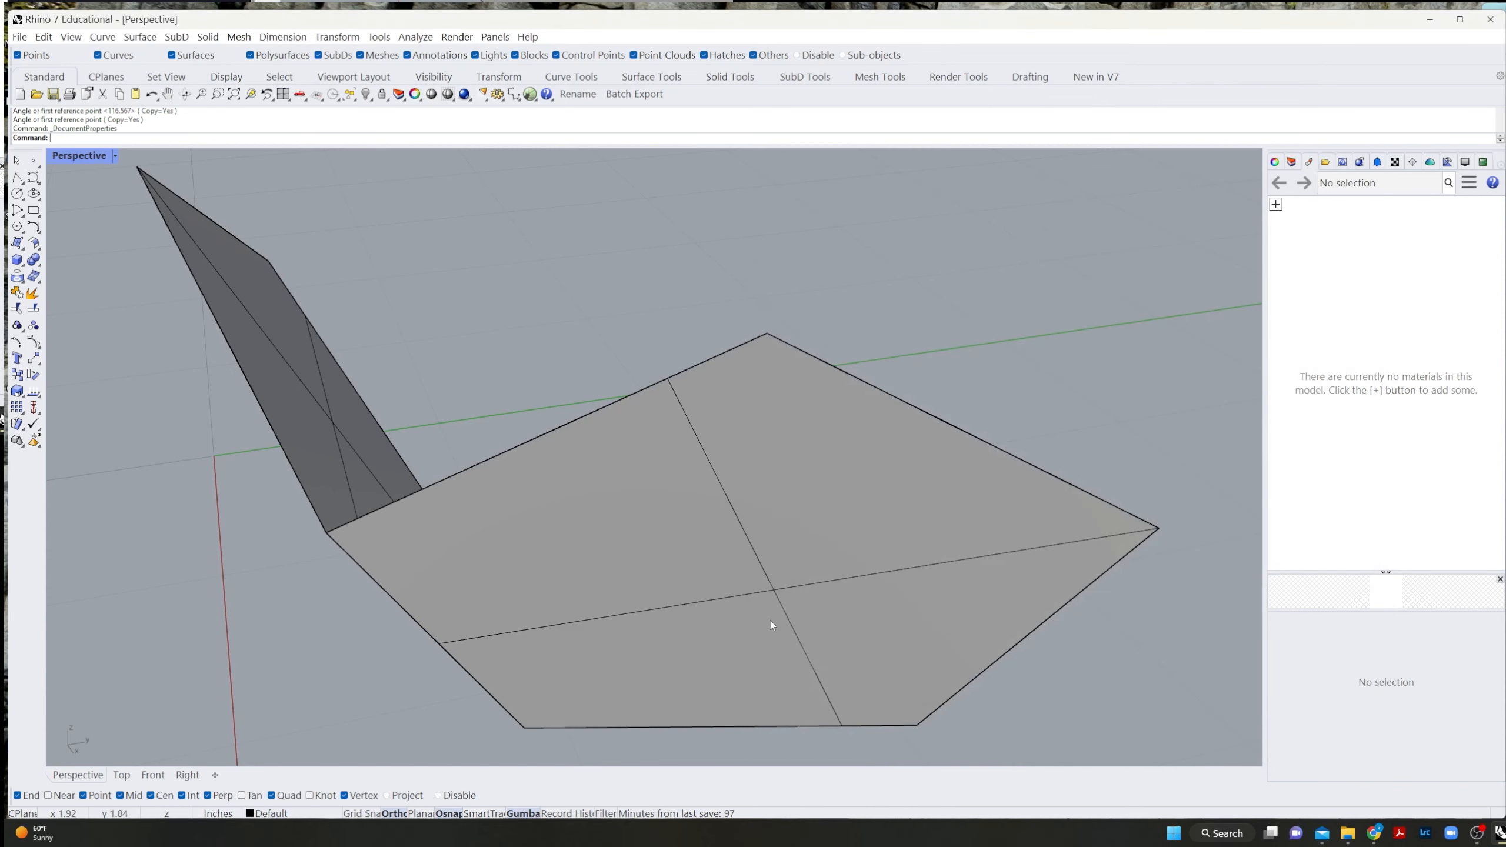
Rotate a third copy of the base pentagon by 116.567 degrees about the next free base edge beside the upright faces, using Rotate3D.
{"action": "scroll", "coordinate": [770, 621], "scroll_direction": "down", "scroll_amount": 8}
{"action": "right_click_drag", "start_coordinate": [857, 617], "coordinate": [618, 632]}
{"action": "scroll", "coordinate": [481, 559], "scroll_direction": "up", "scroll_amount": 7}
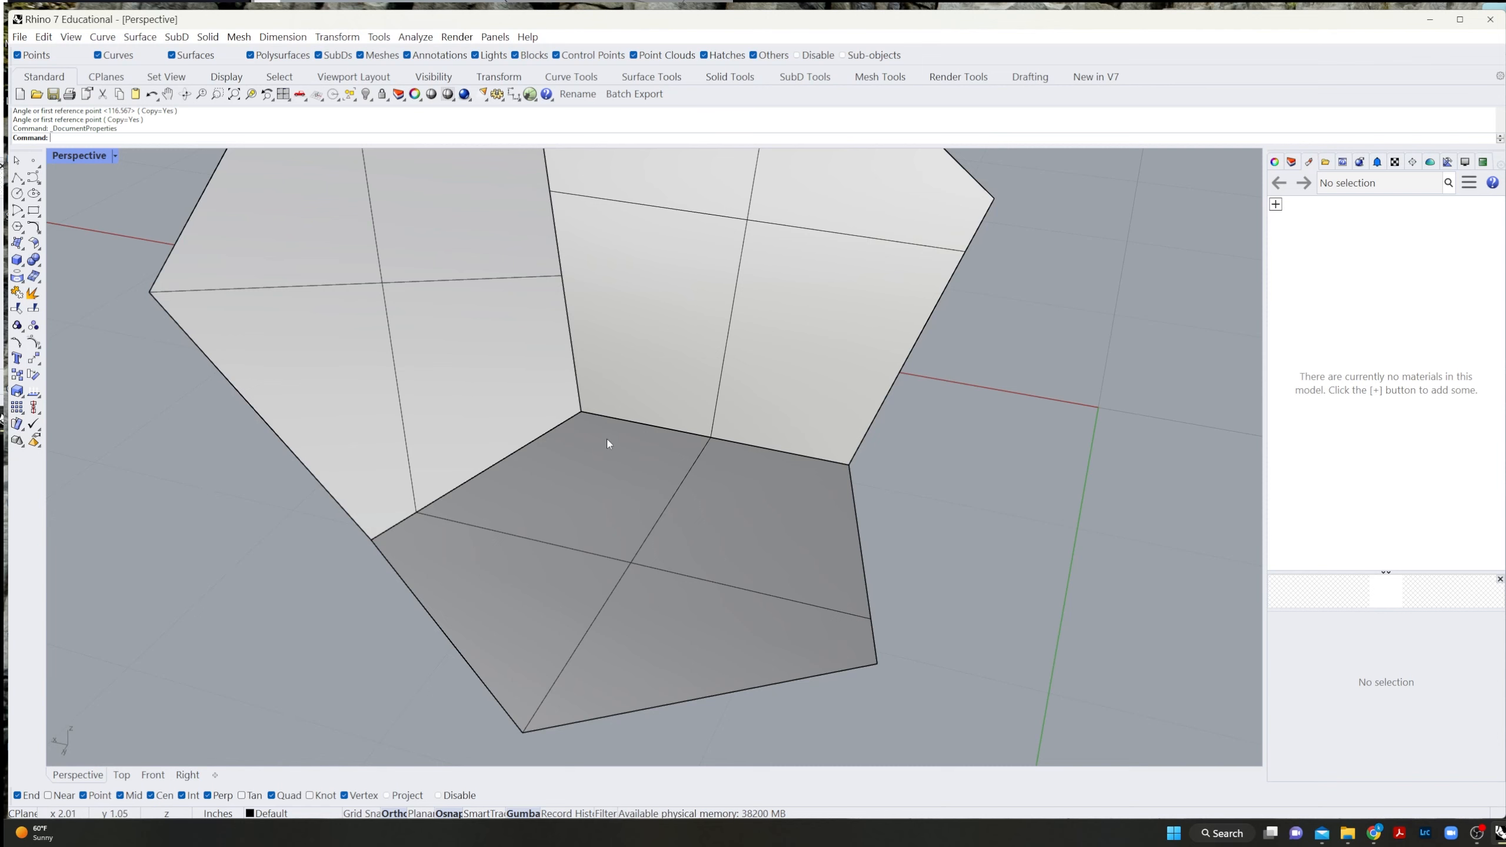
{"action": "right_click", "coordinate": [563, 523]}
{"action": "left_click", "coordinate": [1268, 710]}
{"action": "left_click", "coordinate": [530, 598]}
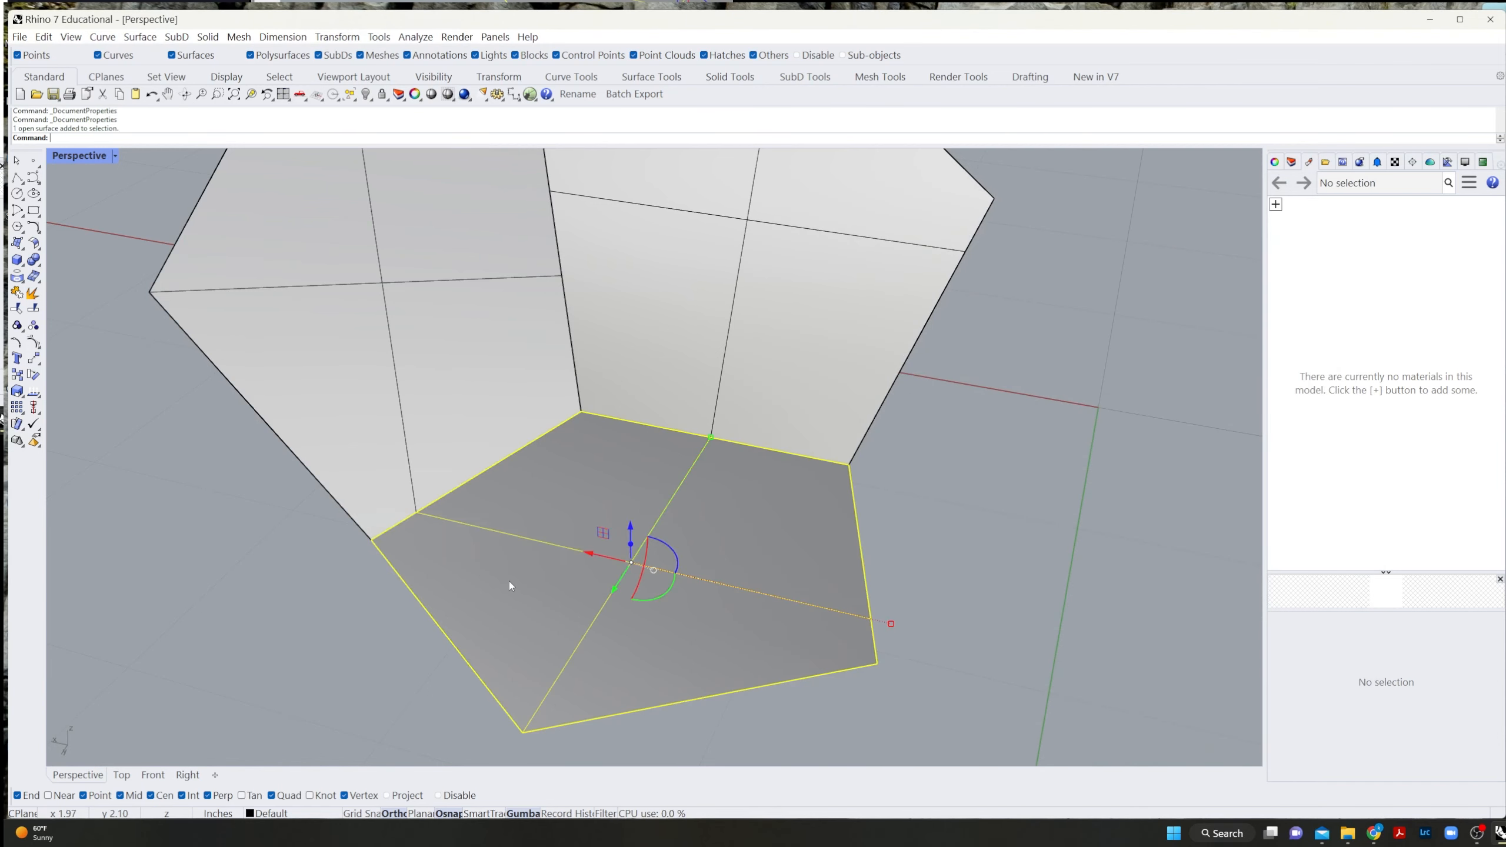
{"action": "type", "text": "rotate3d"}
{"action": "key", "text": "Return"}
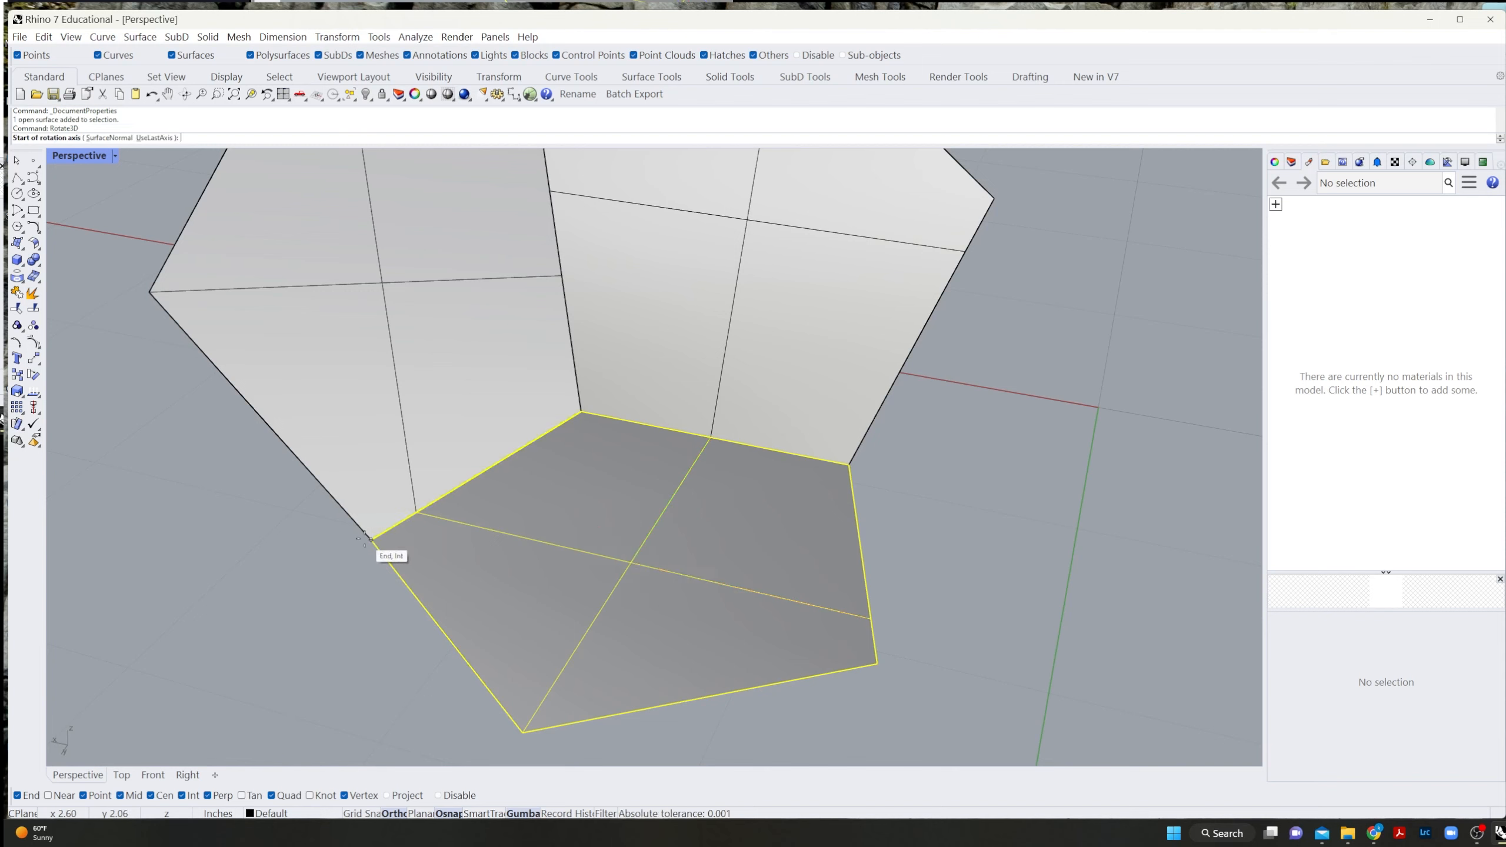
{"action": "left_click", "coordinate": [371, 539]}
{"action": "left_click", "coordinate": [522, 732]}
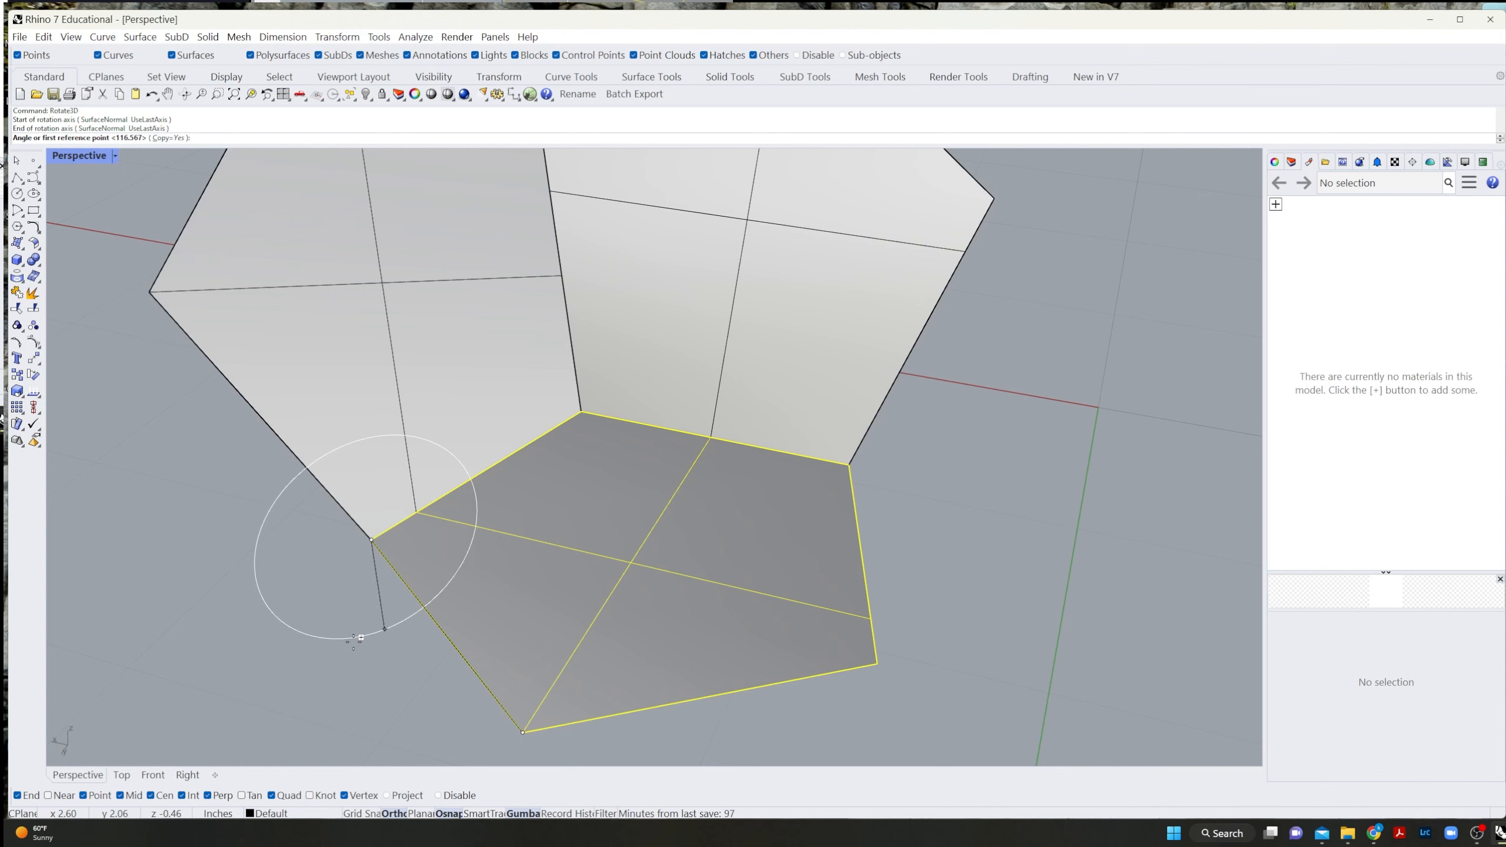
{"action": "left_click", "coordinate": [354, 639]}
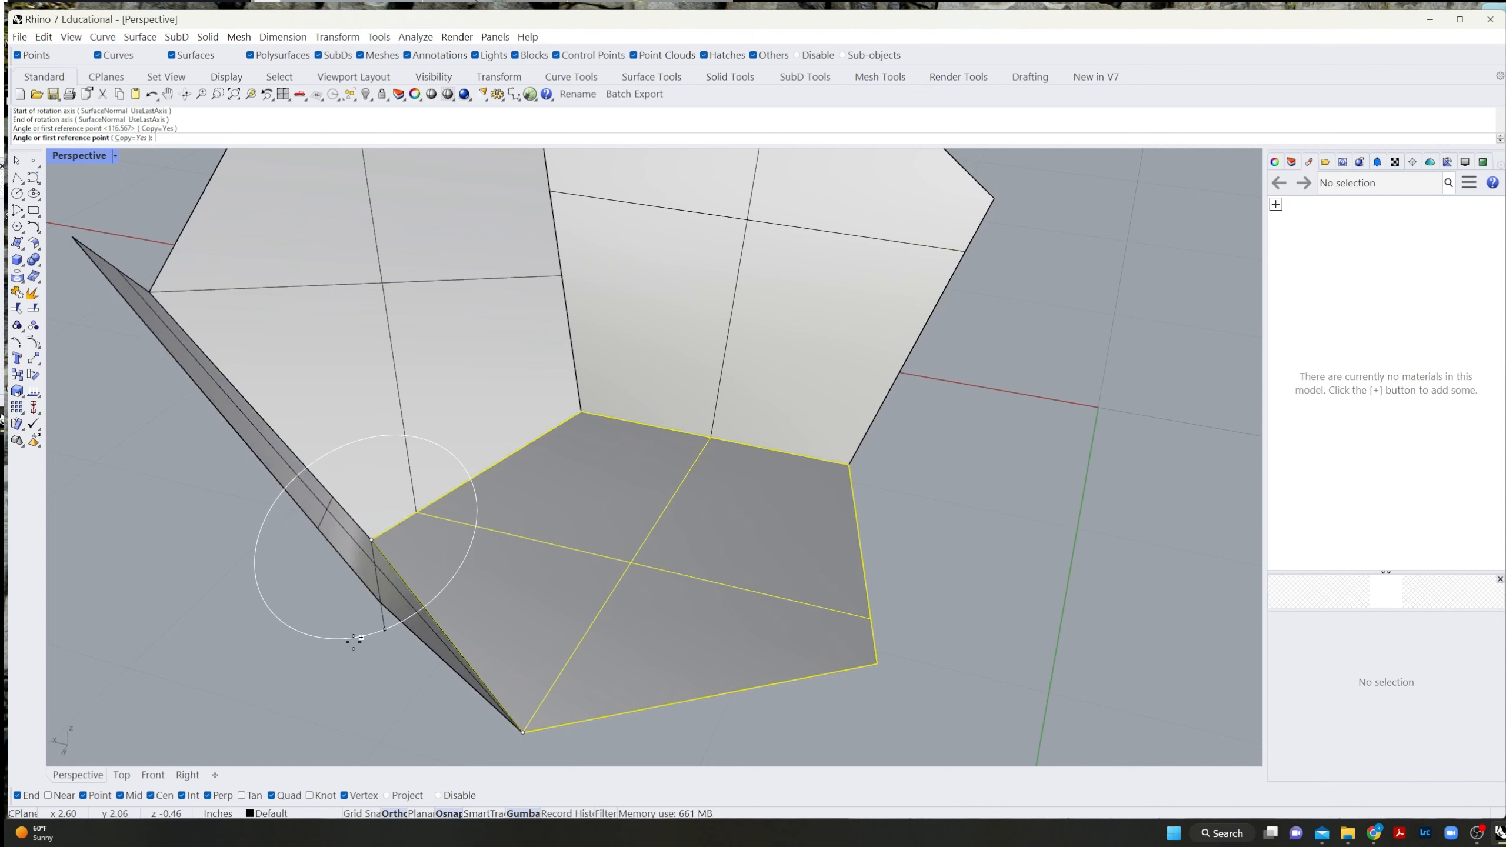
{"action": "key", "text": "Return"}
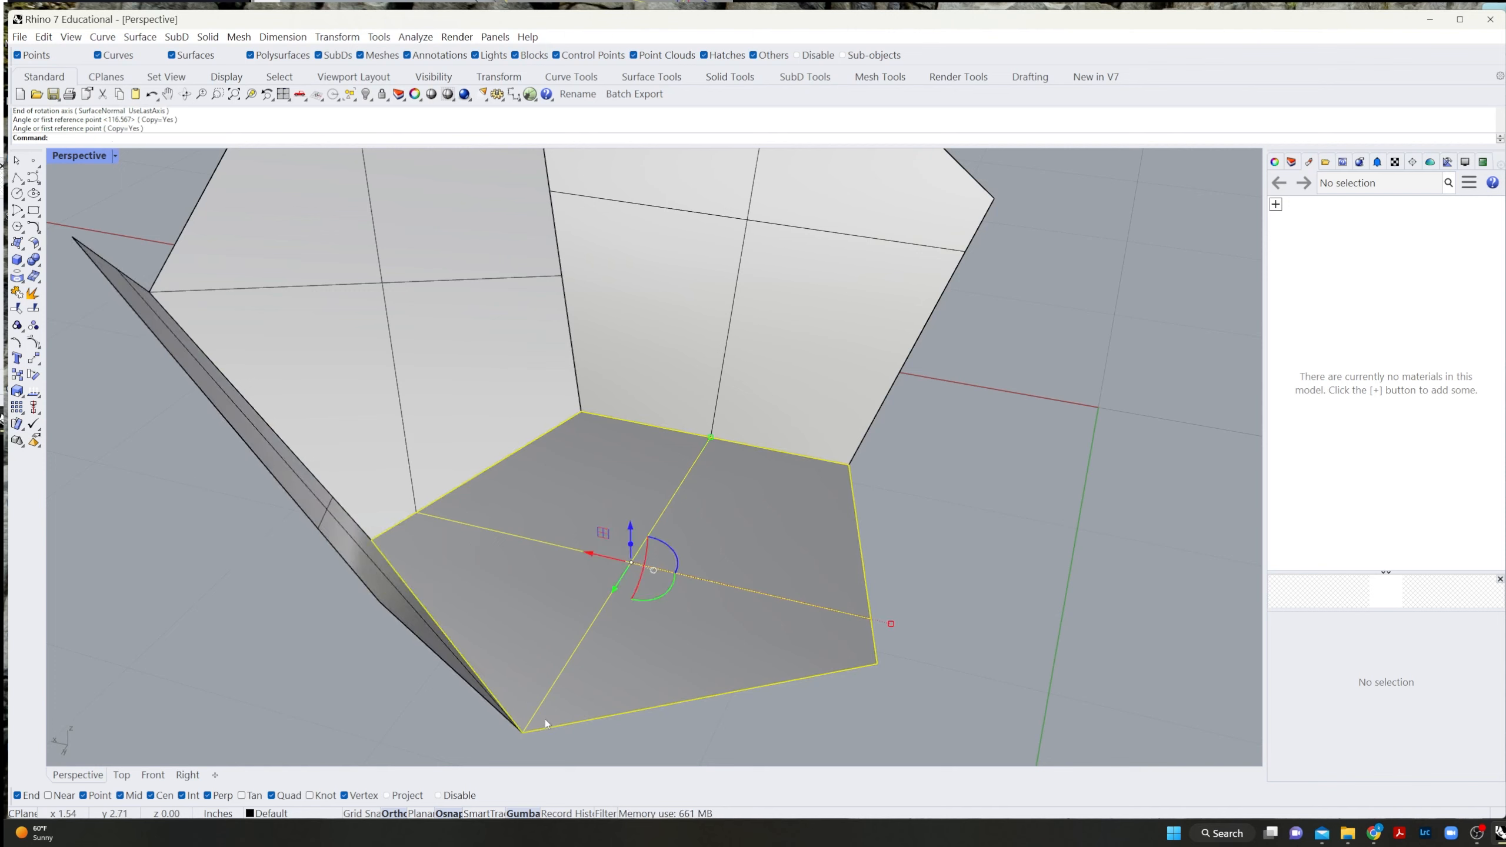
Rotate a fourth copy of the base pentagon by 116.567 degrees about the base edge following the third upright face.
{"action": "key", "text": "Return"}
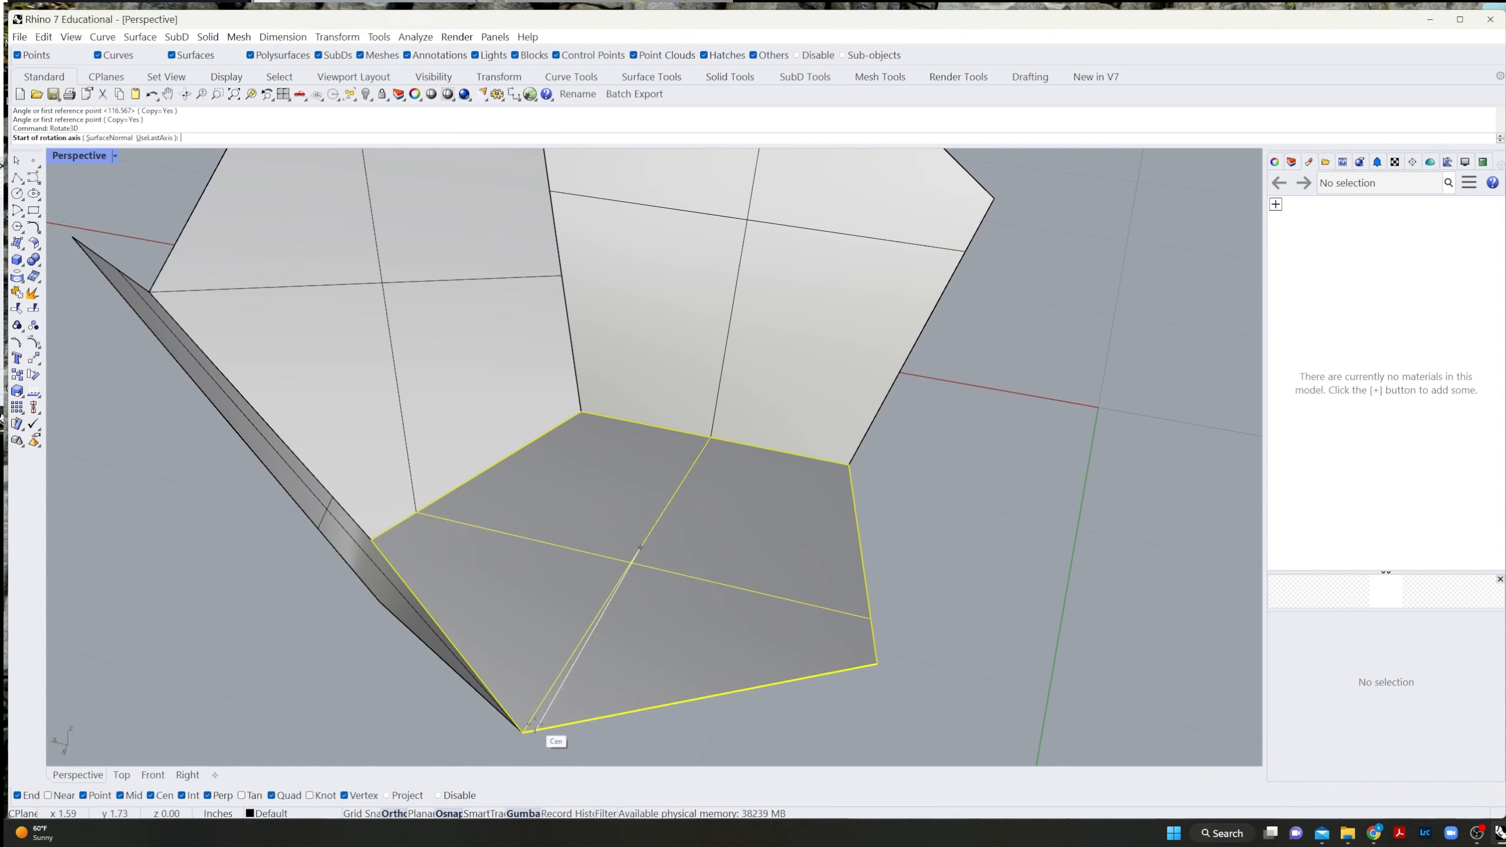
{"action": "left_click", "coordinate": [523, 733]}
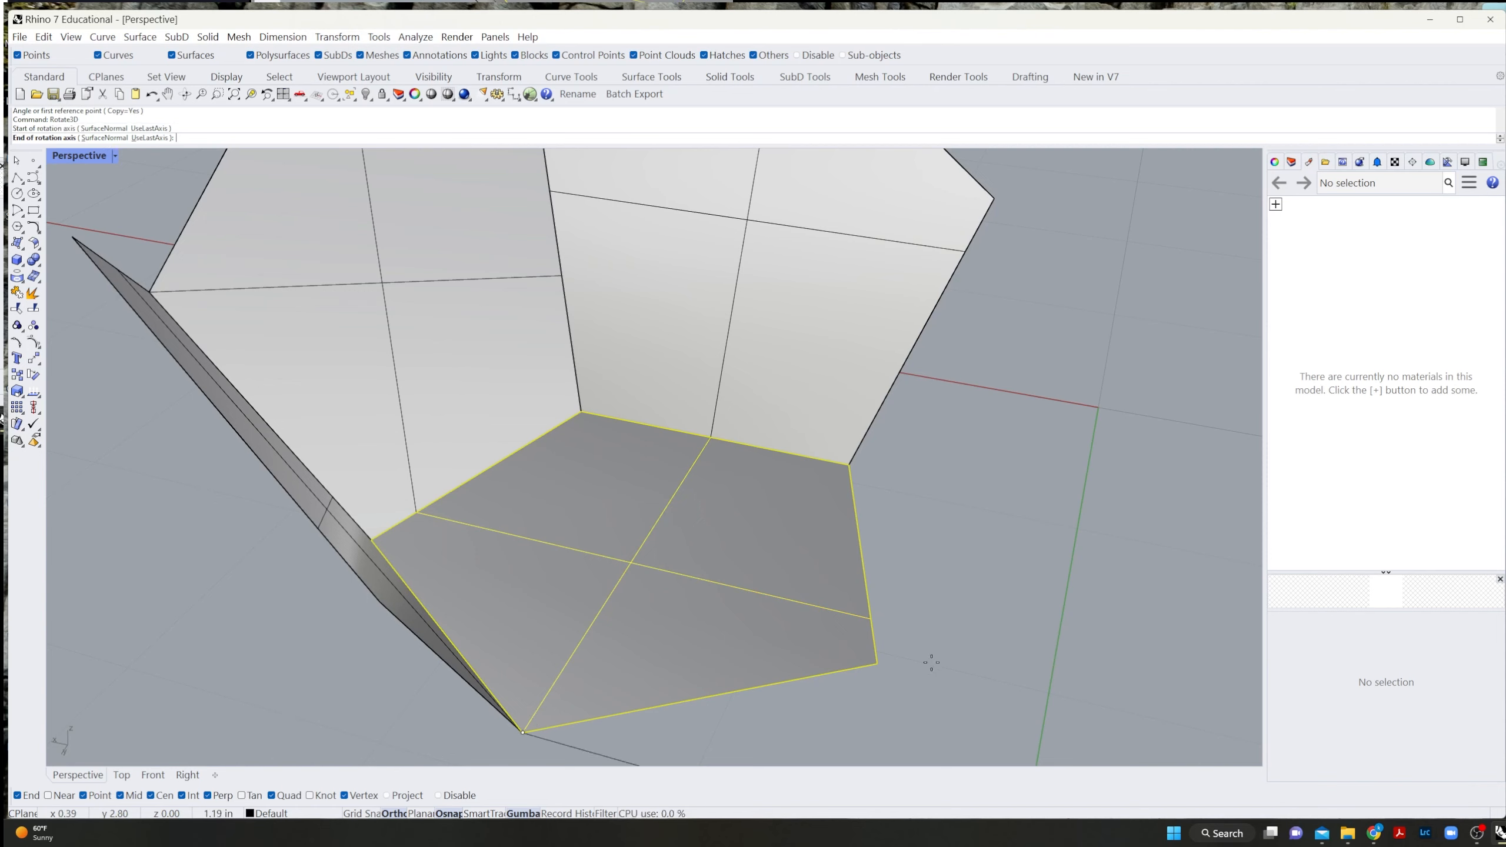
{"action": "left_click", "coordinate": [877, 662]}
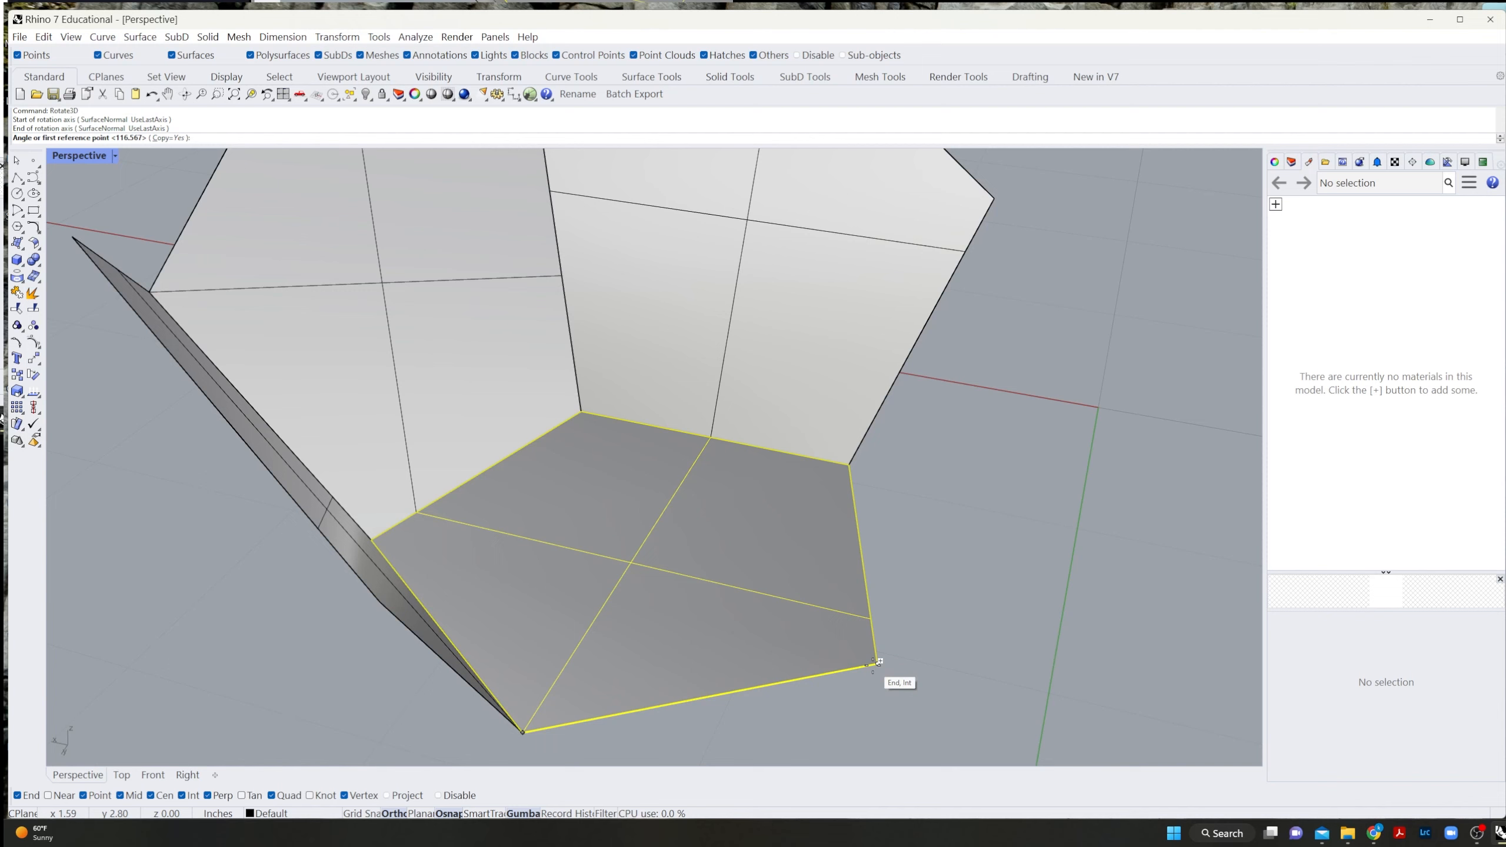
{"action": "right_click_drag", "start_coordinate": [878, 662], "coordinate": [622, 639]}
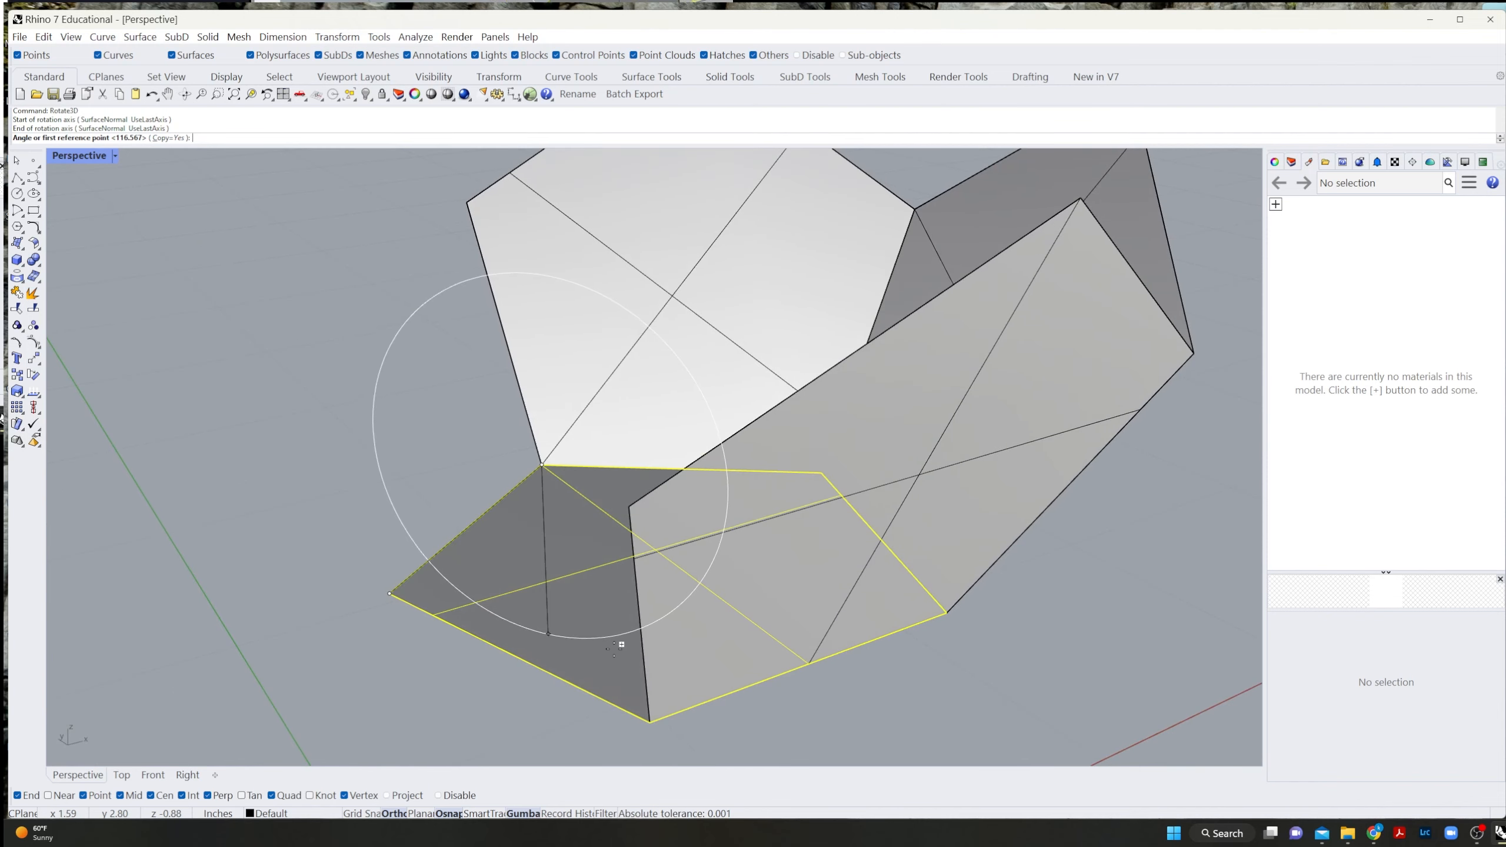
{"action": "key", "text": "Return"}
{"action": "key", "text": "Return"}
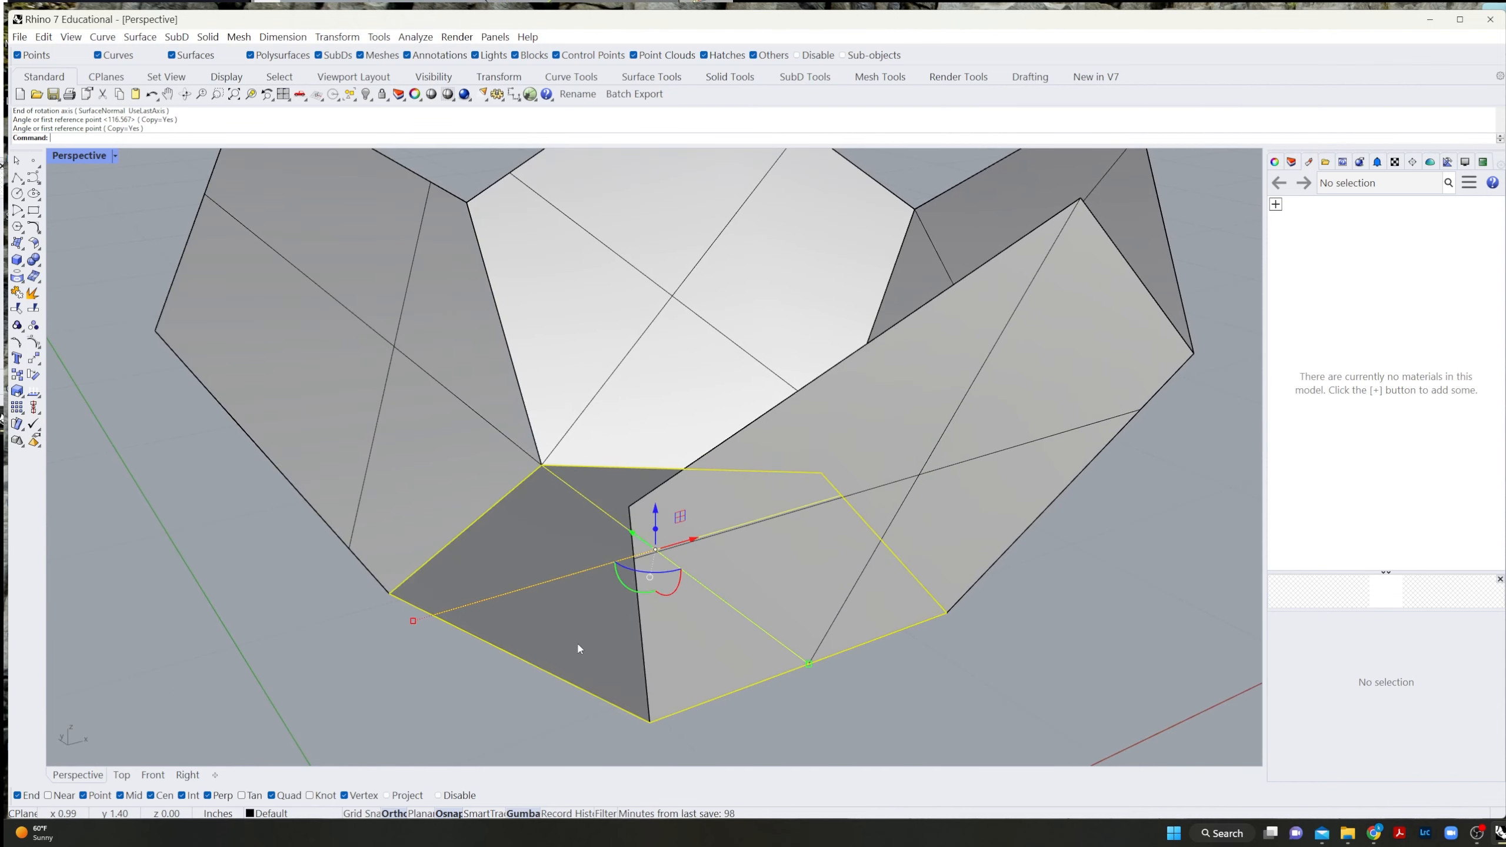
Rotate the fifth copy of the base pentagon by 116.567 degrees about the last free base edge.
{"action": "key", "text": "Return"}
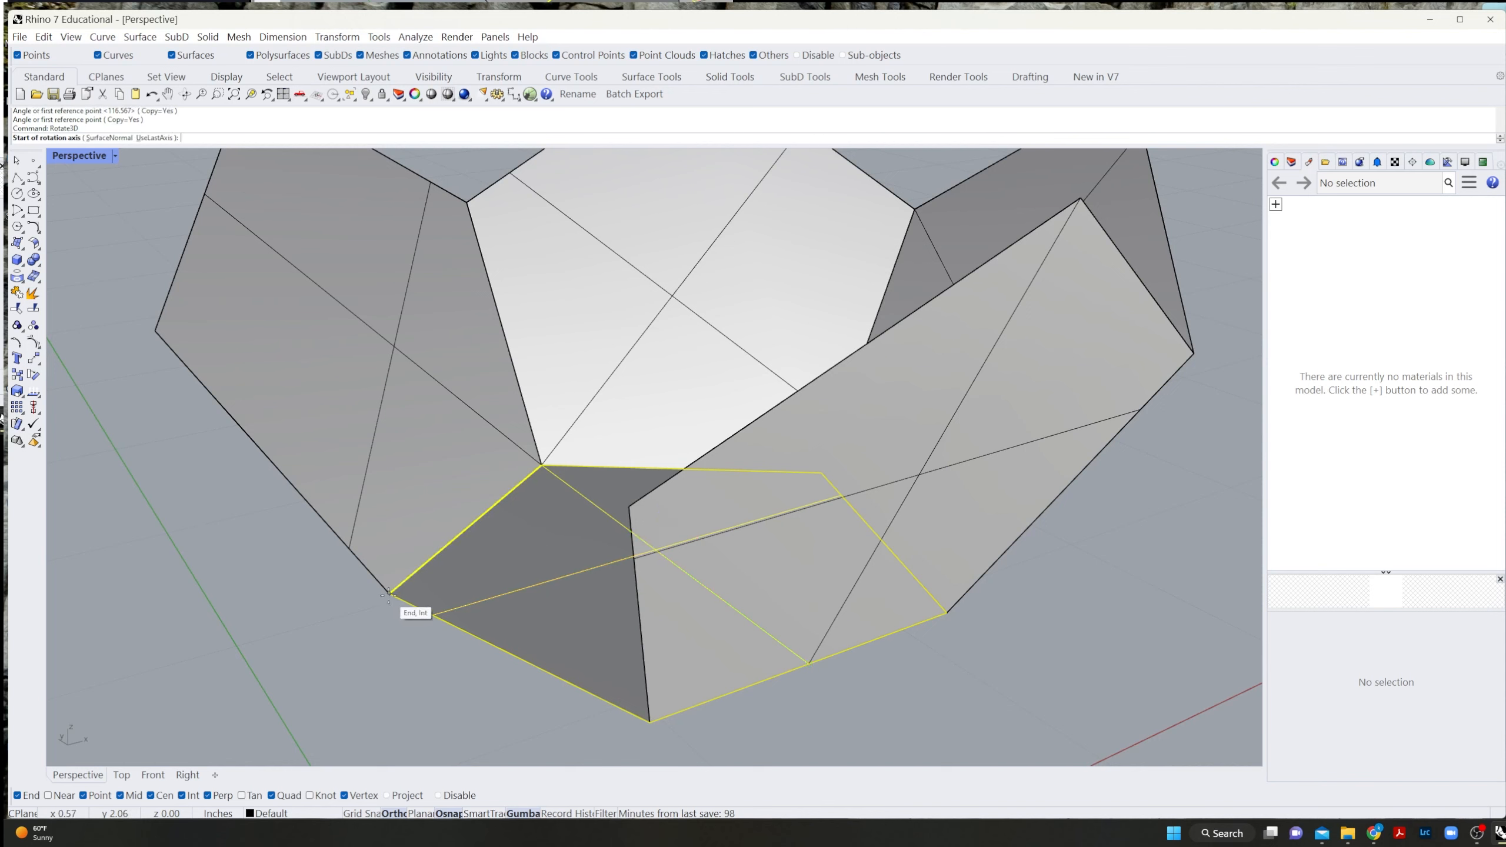
{"action": "left_click", "coordinate": [389, 593]}
{"action": "left_click", "coordinate": [650, 722]}
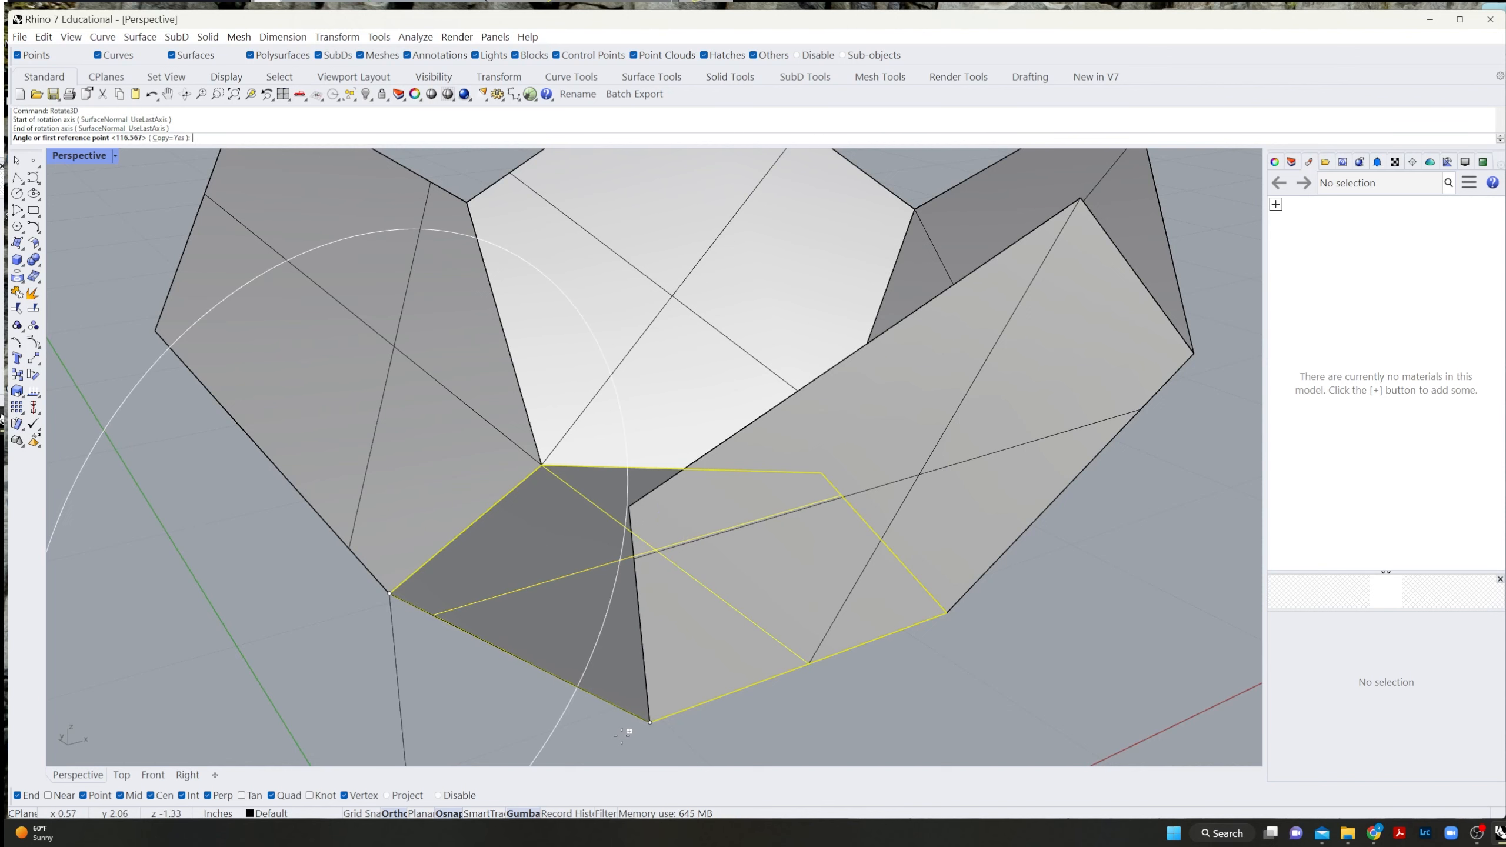
{"action": "key", "text": "Return"}
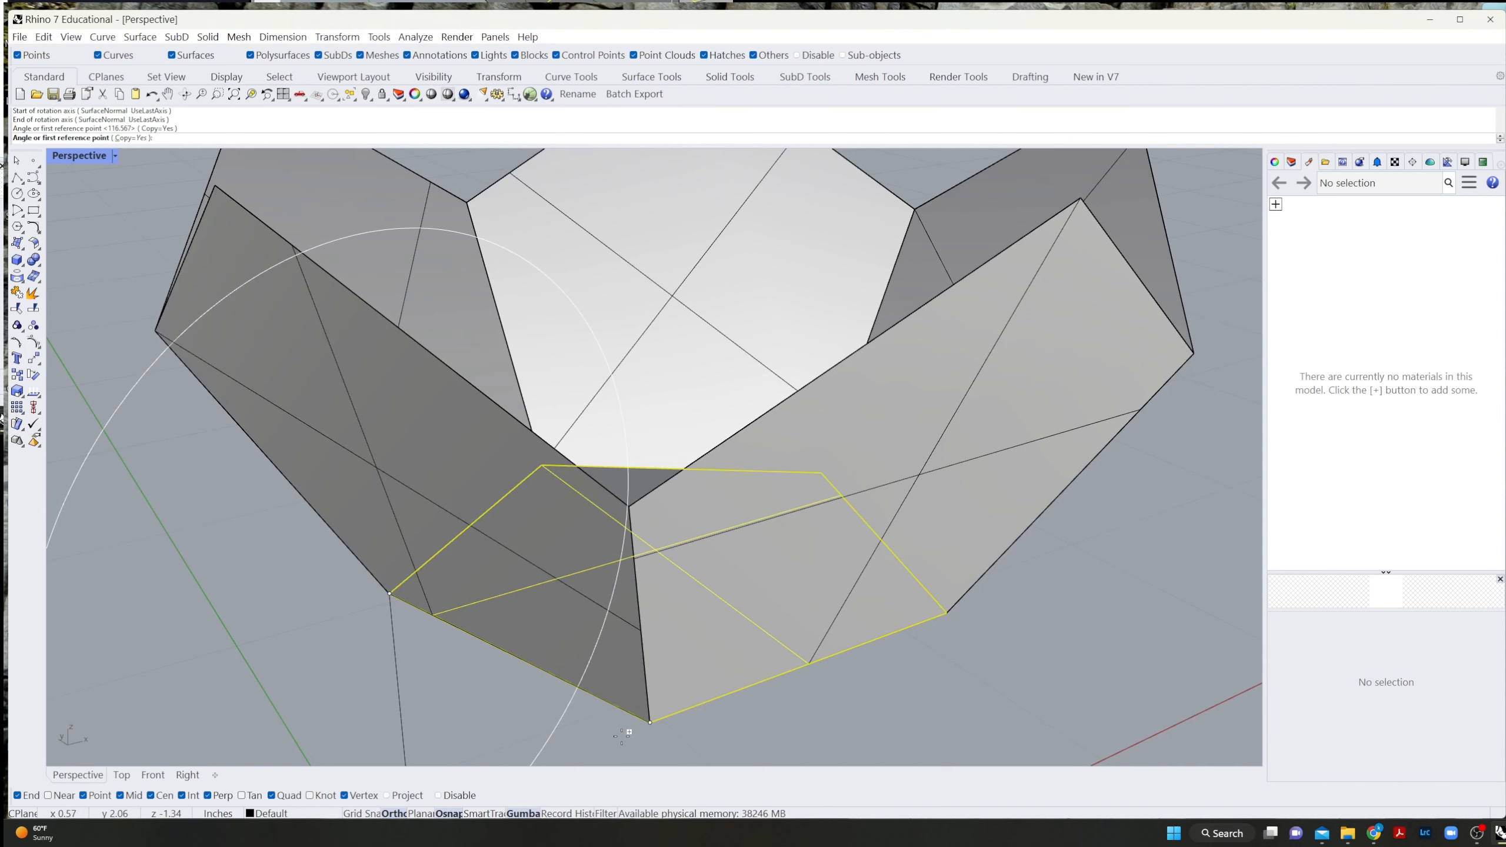
{"action": "key", "text": "Return"}
Join the five upright pentagons and the base pentagon into one open polysurface, and select it to check the join.
{"action": "scroll", "coordinate": [642, 538], "scroll_direction": "down", "scroll_amount": 6}
{"action": "right_click_drag", "start_coordinate": [644, 554], "coordinate": [644, 549]}
{"action": "left_click_drag", "start_coordinate": [1089, 248], "coordinate": [410, 436]}
{"action": "left_click", "coordinate": [17, 293]}
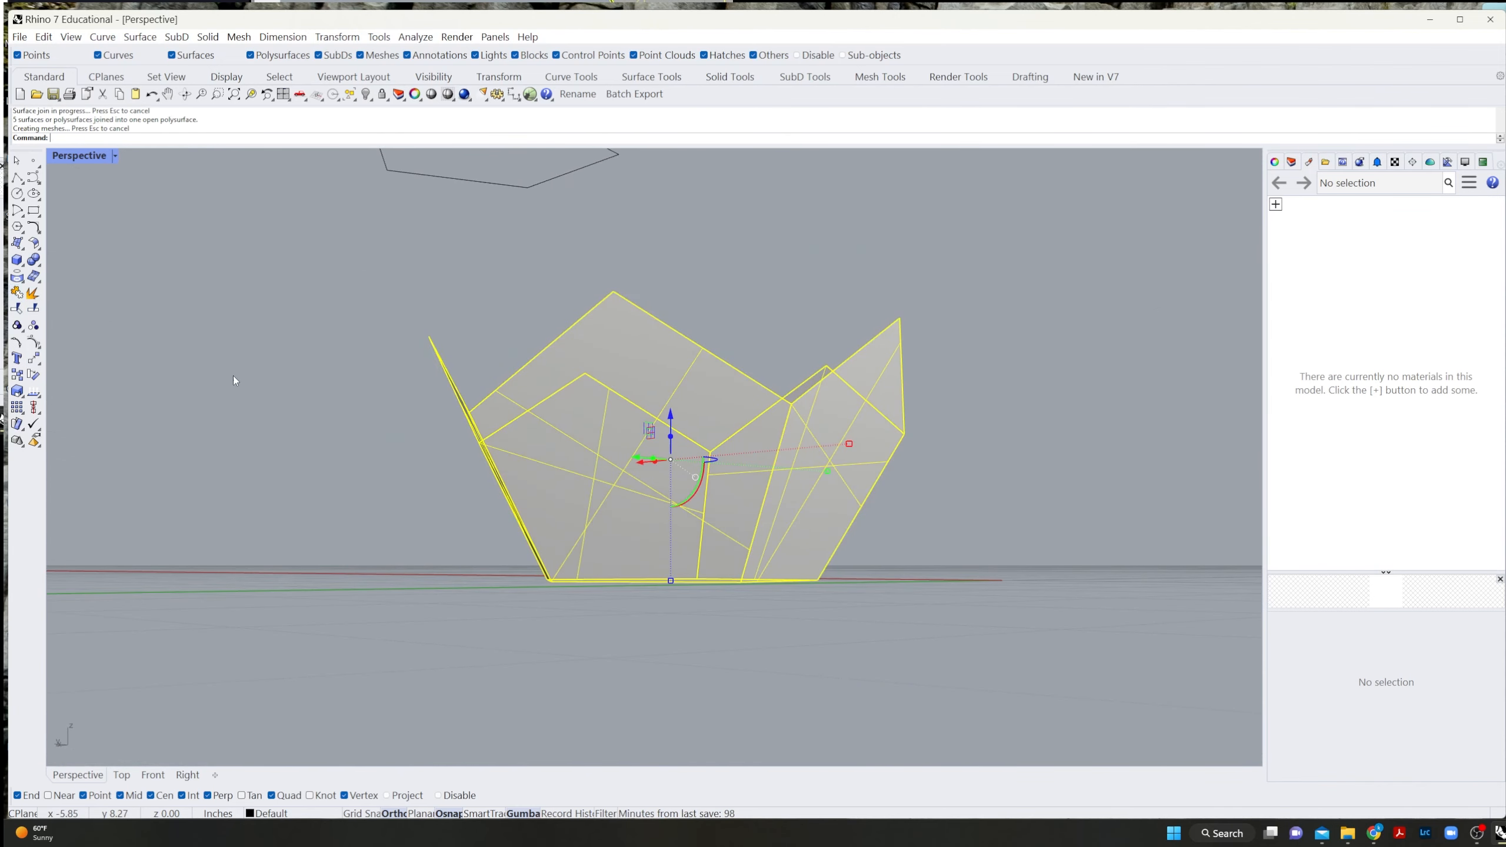
{"action": "right_click_drag", "start_coordinate": [741, 491], "coordinate": [850, 696]}
{"action": "left_click", "coordinate": [711, 570], "text": "shift"}
{"action": "right_click", "coordinate": [746, 553]}
{"action": "left_click", "coordinate": [936, 661]}
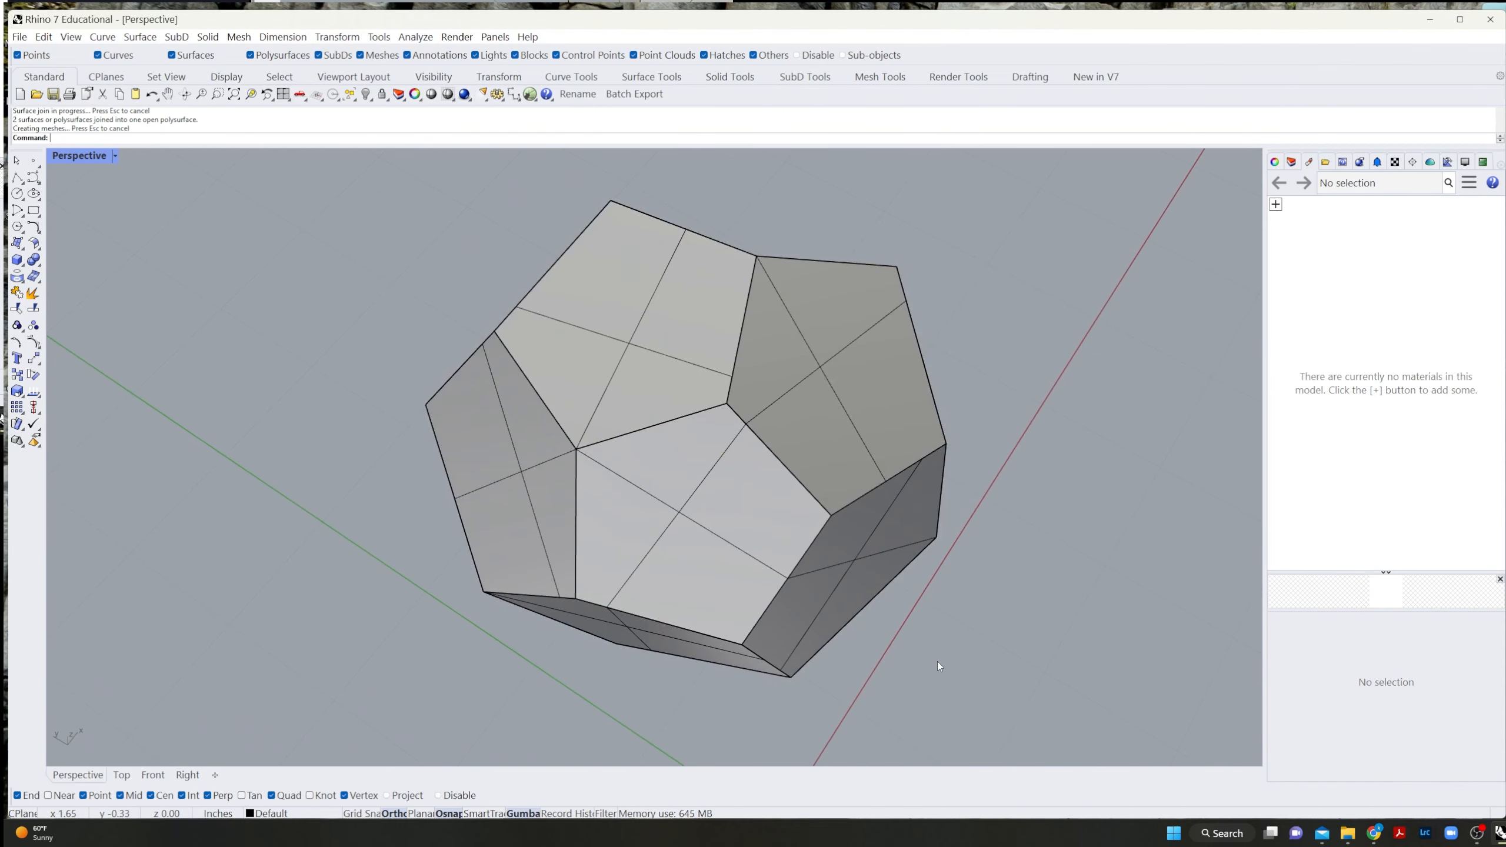
{"action": "left_click", "coordinate": [785, 560]}
{"action": "left_click", "coordinate": [1172, 667]}
Mirror a copy of the half-dodecahedron upward in the Front view across a horizontal plane through its topmost vertices.
{"action": "right_click_drag", "start_coordinate": [1172, 663], "coordinate": [1176, 521]}
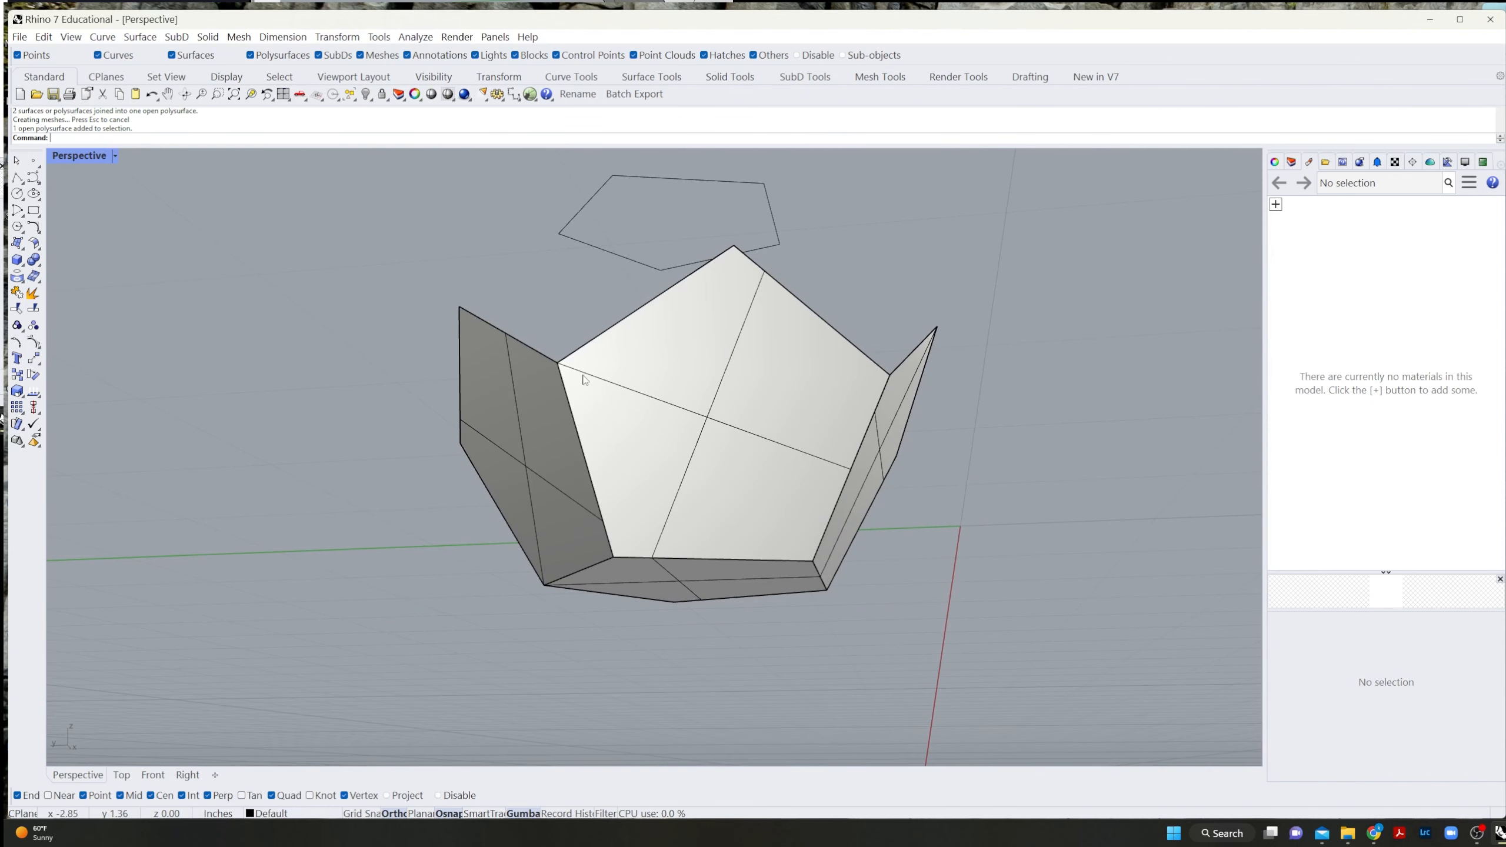
{"action": "right_click_drag", "start_coordinate": [552, 338], "coordinate": [843, 582]}
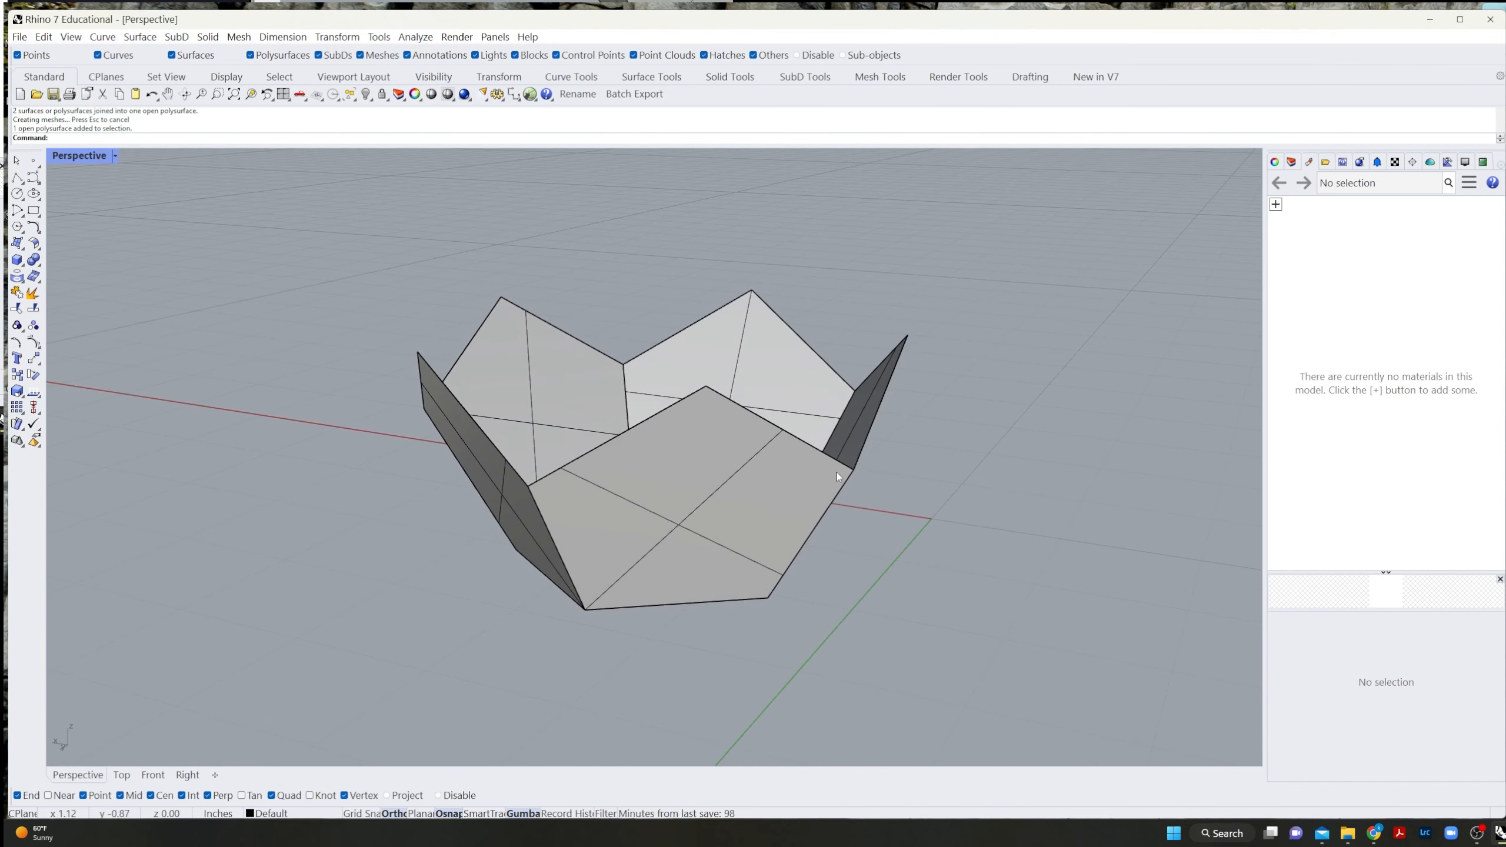
{"action": "right_click_drag", "start_coordinate": [740, 538], "coordinate": [894, 542]}
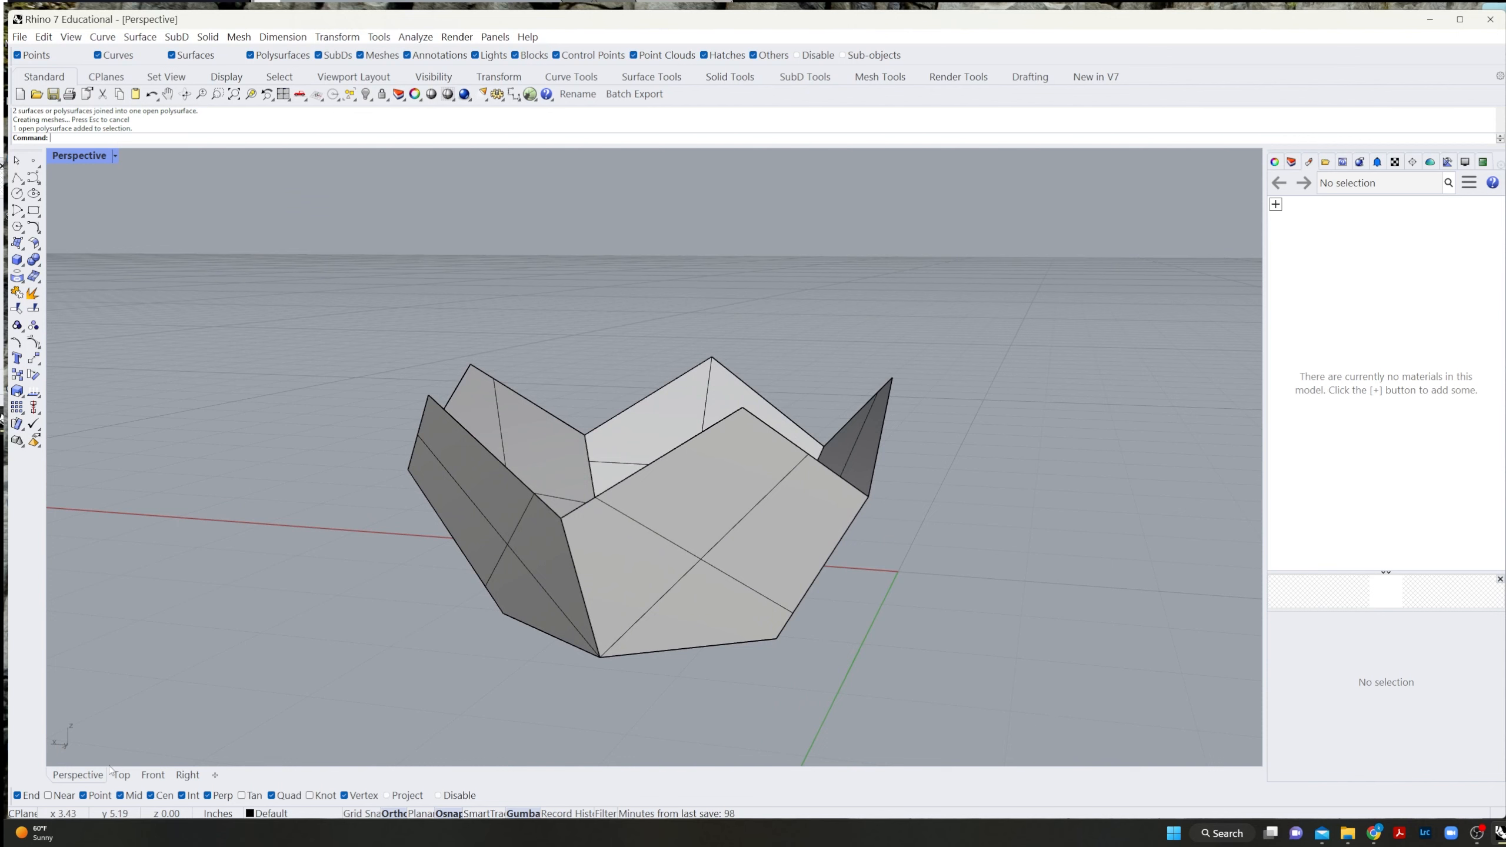
{"action": "left_click", "coordinate": [149, 776]}
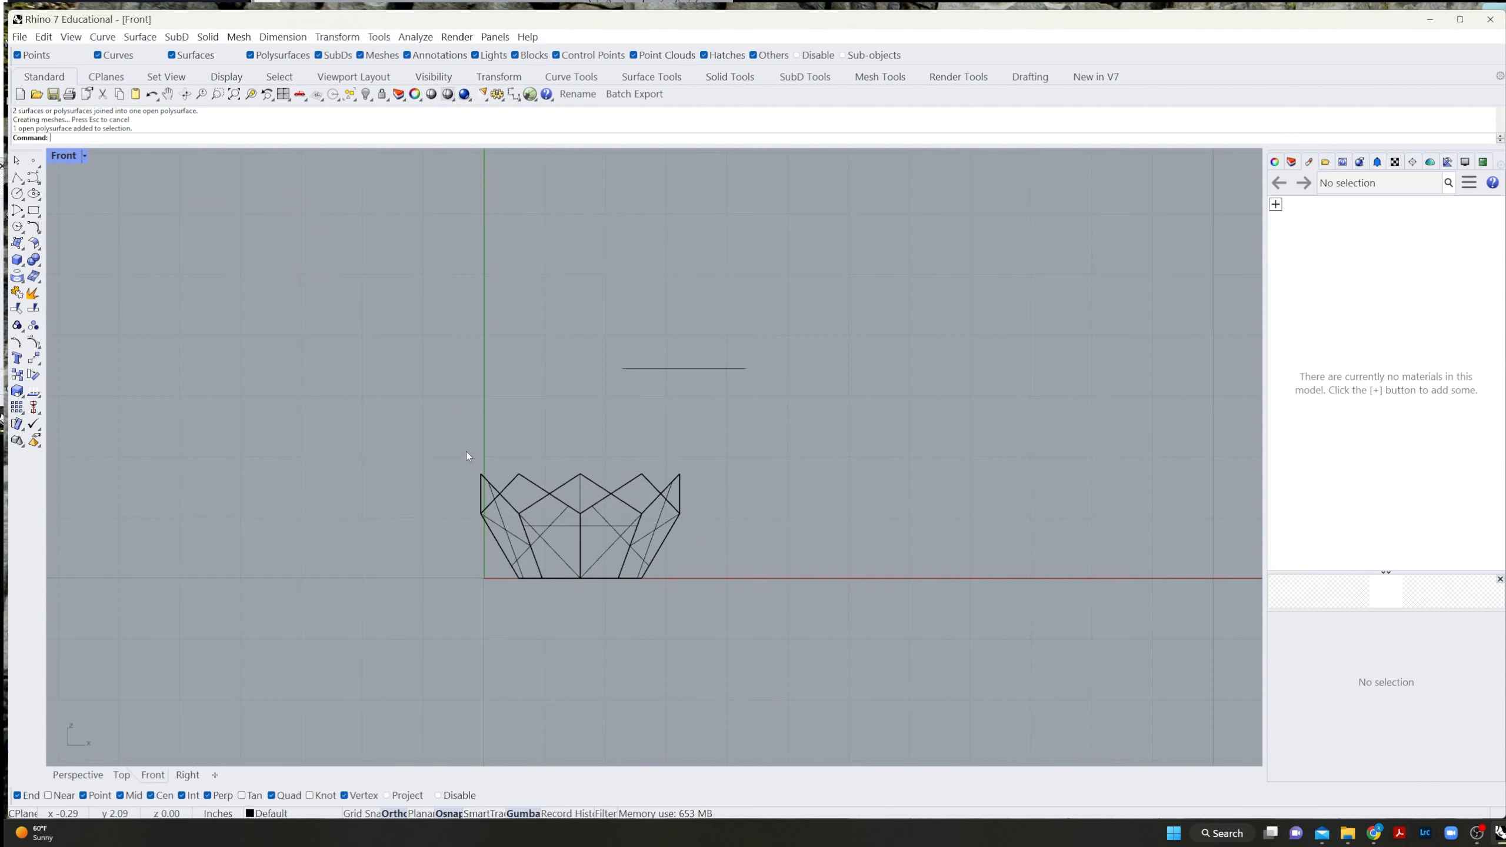
{"action": "type", "text": "mirror"}
{"action": "key", "text": "Return"}
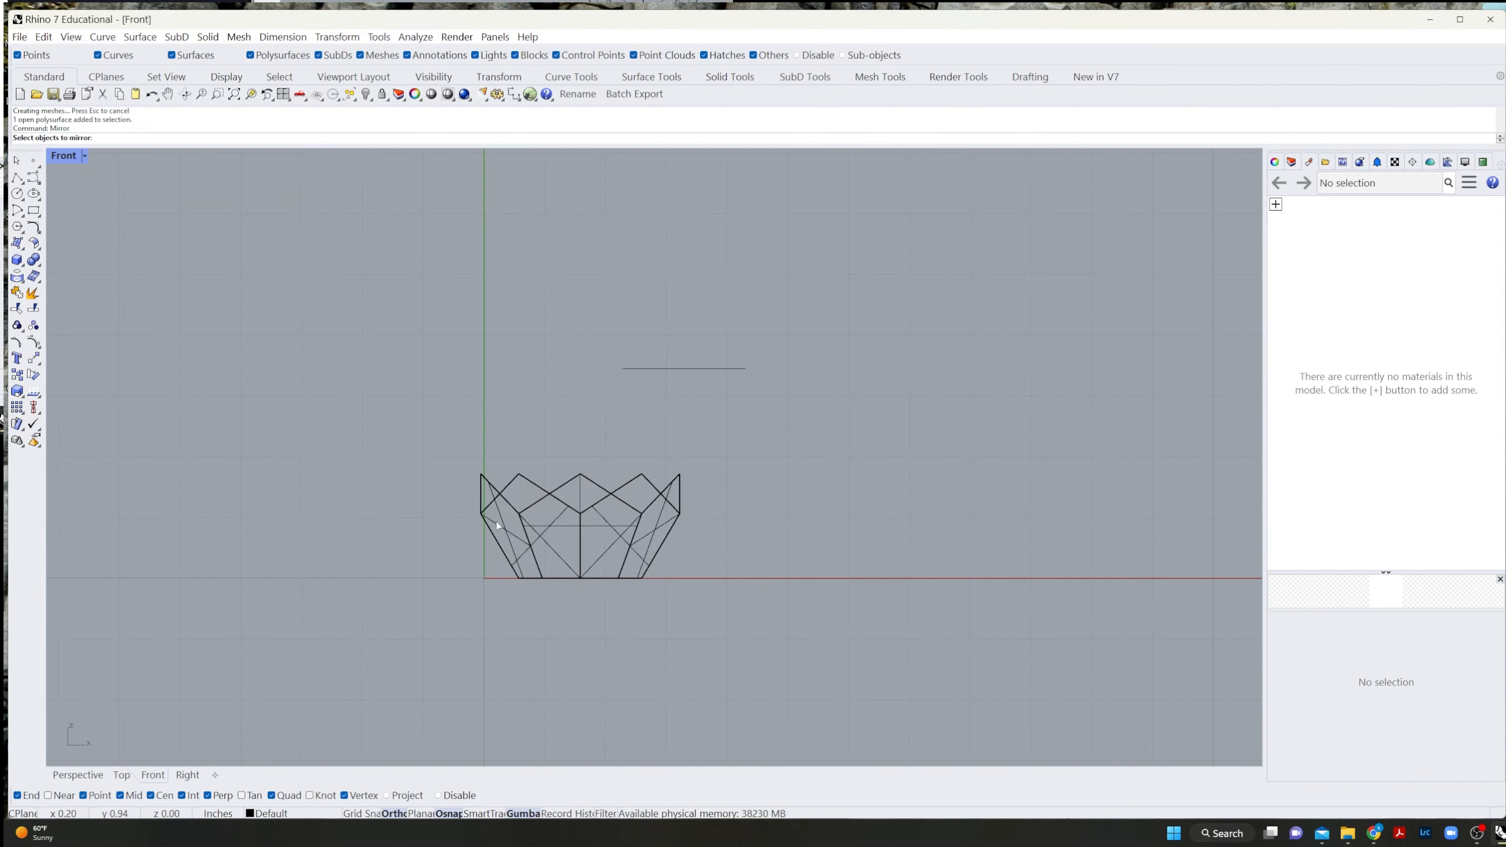
{"action": "left_click", "coordinate": [497, 521]}
{"action": "key", "text": "Return"}
{"action": "left_click", "coordinate": [481, 474]}
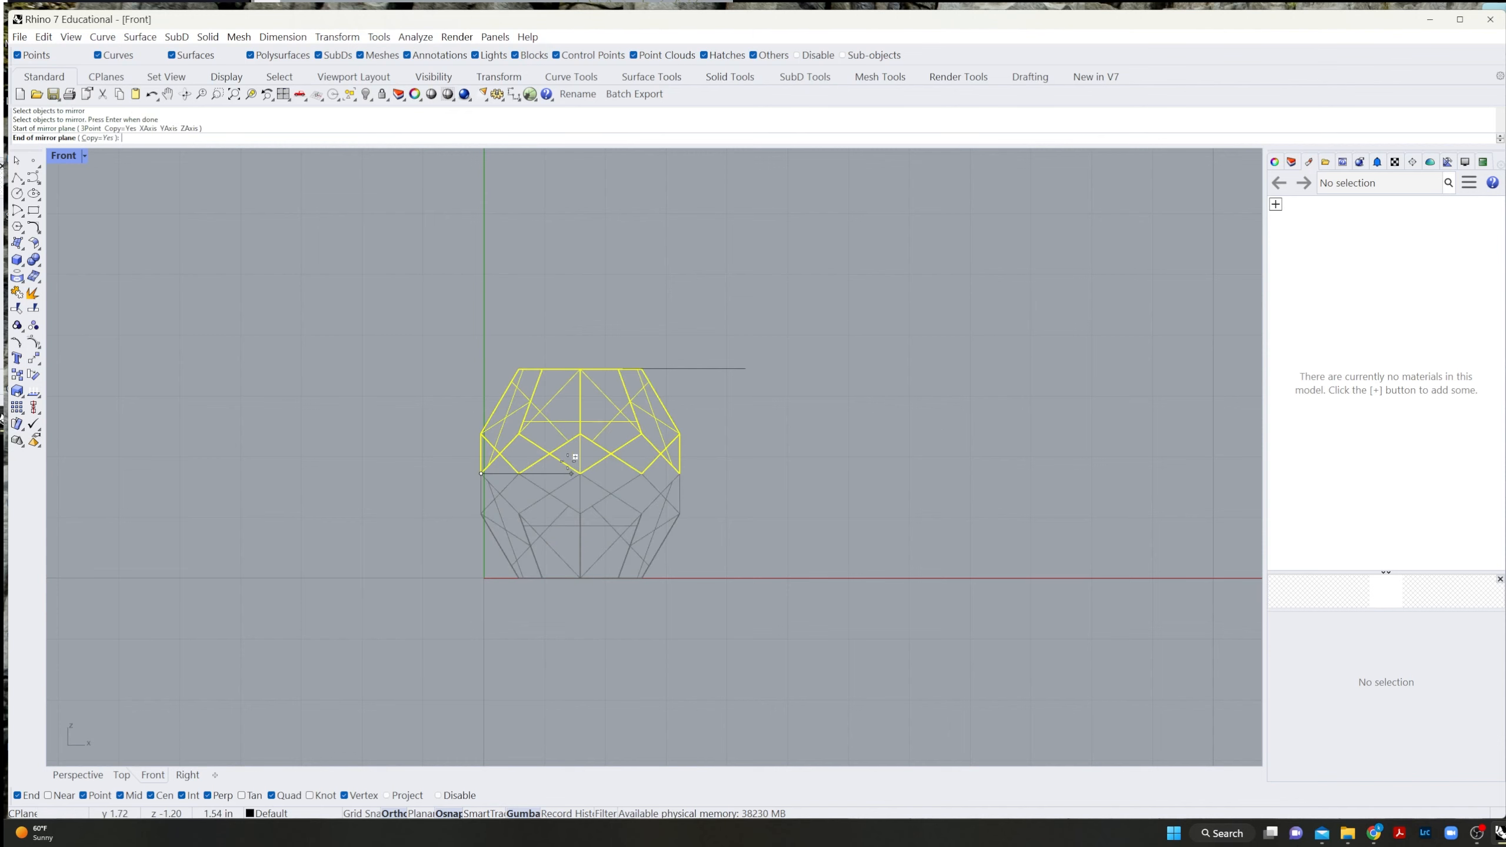
{"action": "left_click", "coordinate": [680, 473]}
Examine in the Perspective view how the mirrored upper half meets the lower half along their zigzag edges.
{"action": "left_click", "coordinate": [78, 775]}
{"action": "mouse_move", "coordinate": [366, 259]}
{"action": "right_mouse_down"}
{"action": "mouse_move", "coordinate": [546, 291]}
{"action": "mouse_move", "coordinate": [581, 521]}
{"action": "mouse_move", "coordinate": [564, 516]}
{"action": "right_mouse_up"}
{"action": "left_click", "coordinate": [565, 517]}
{"action": "left_click", "coordinate": [778, 588]}
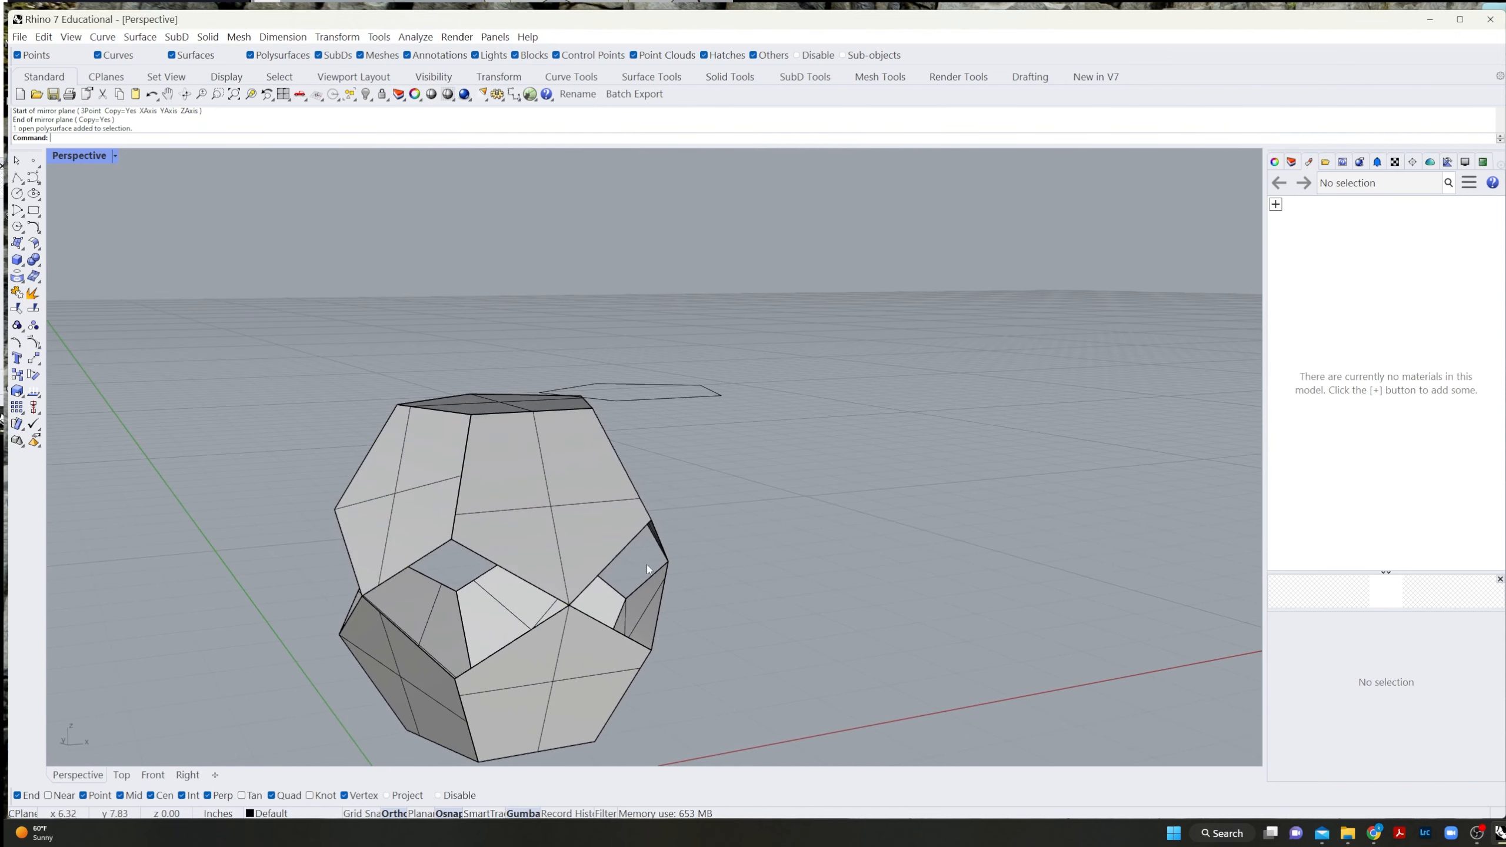
{"action": "right_click_drag", "start_coordinate": [606, 566], "coordinate": [627, 406]}
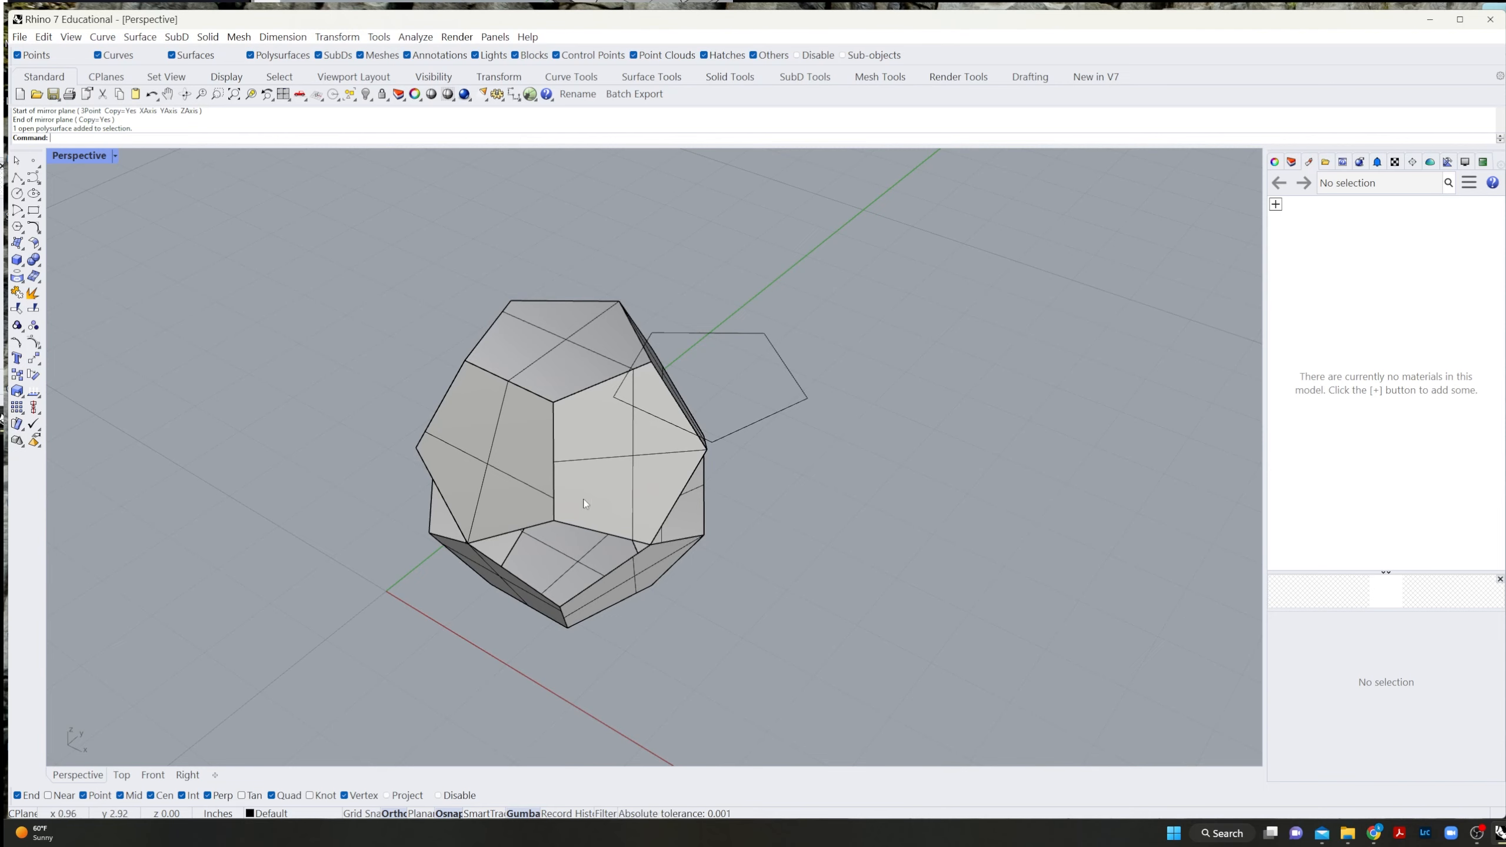
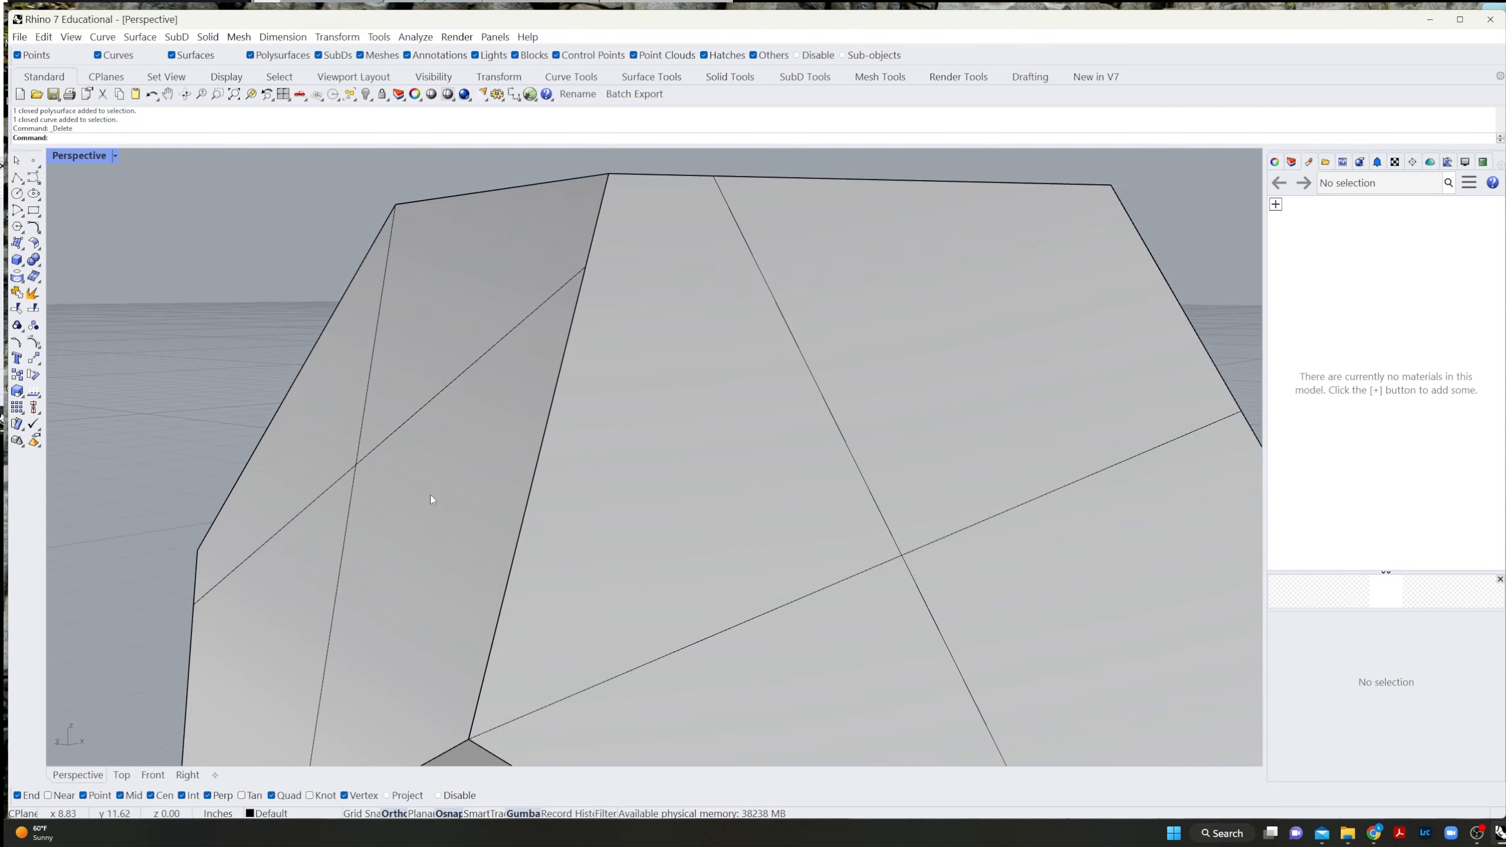
Inspect the closed dodecahedron from several sides, checking the seams between its pentagon faces.
{"action": "scroll", "coordinate": [432, 499], "scroll_direction": "down", "scroll_amount": 6}
{"action": "right_click_drag", "start_coordinate": [836, 644], "coordinate": [706, 551]}
{"action": "right_click_drag", "start_coordinate": [685, 445], "coordinate": [755, 485]}
{"action": "scroll", "coordinate": [810, 483], "scroll_direction": "up", "scroll_amount": 5}
{"action": "scroll", "coordinate": [810, 482], "scroll_direction": "down", "scroll_amount": 5}
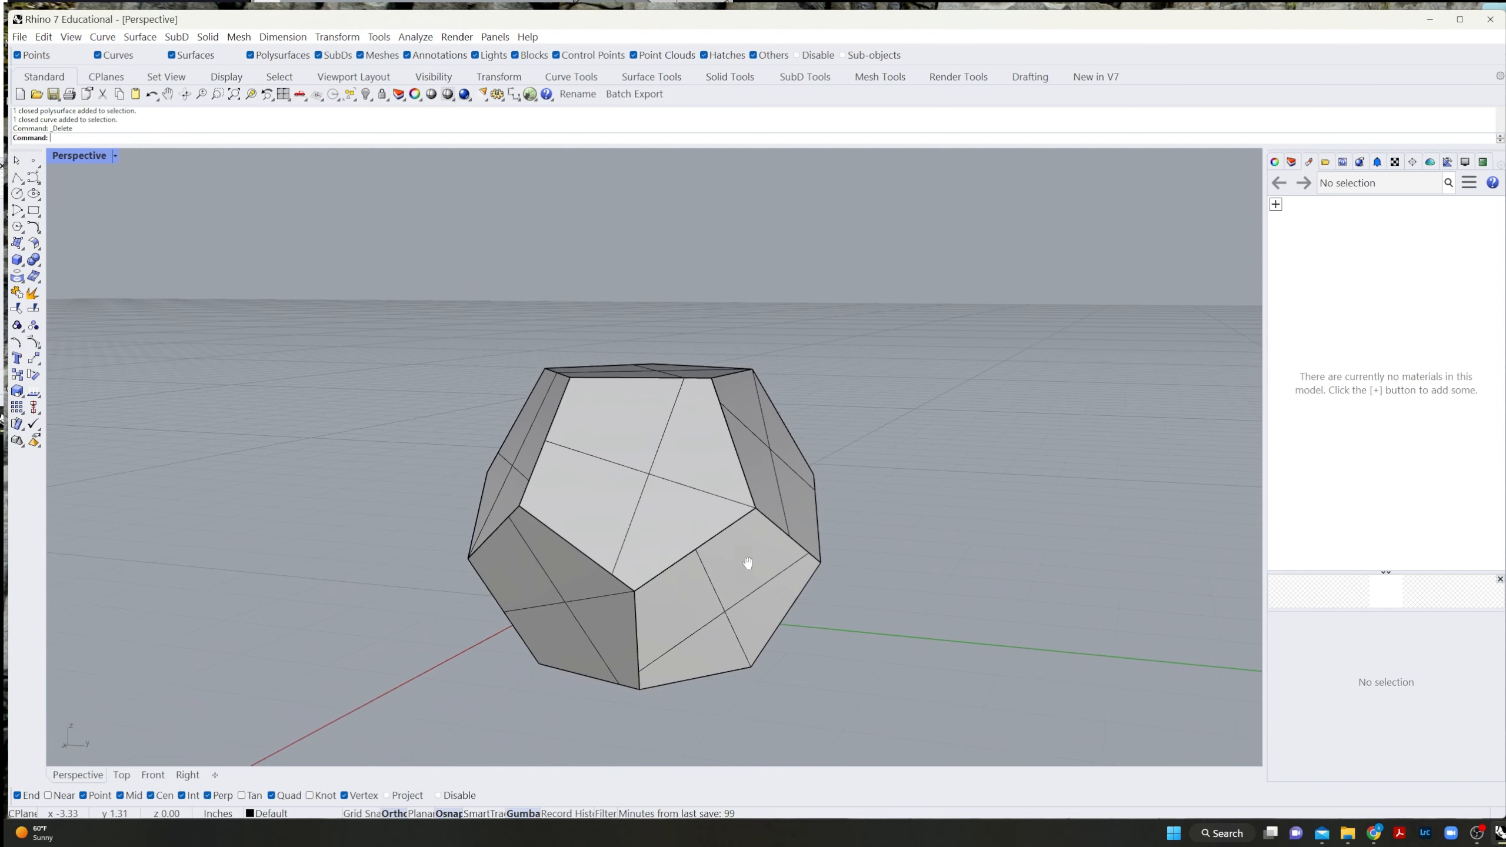
{"action": "right_click_drag", "start_coordinate": [747, 565], "coordinate": [816, 477]}
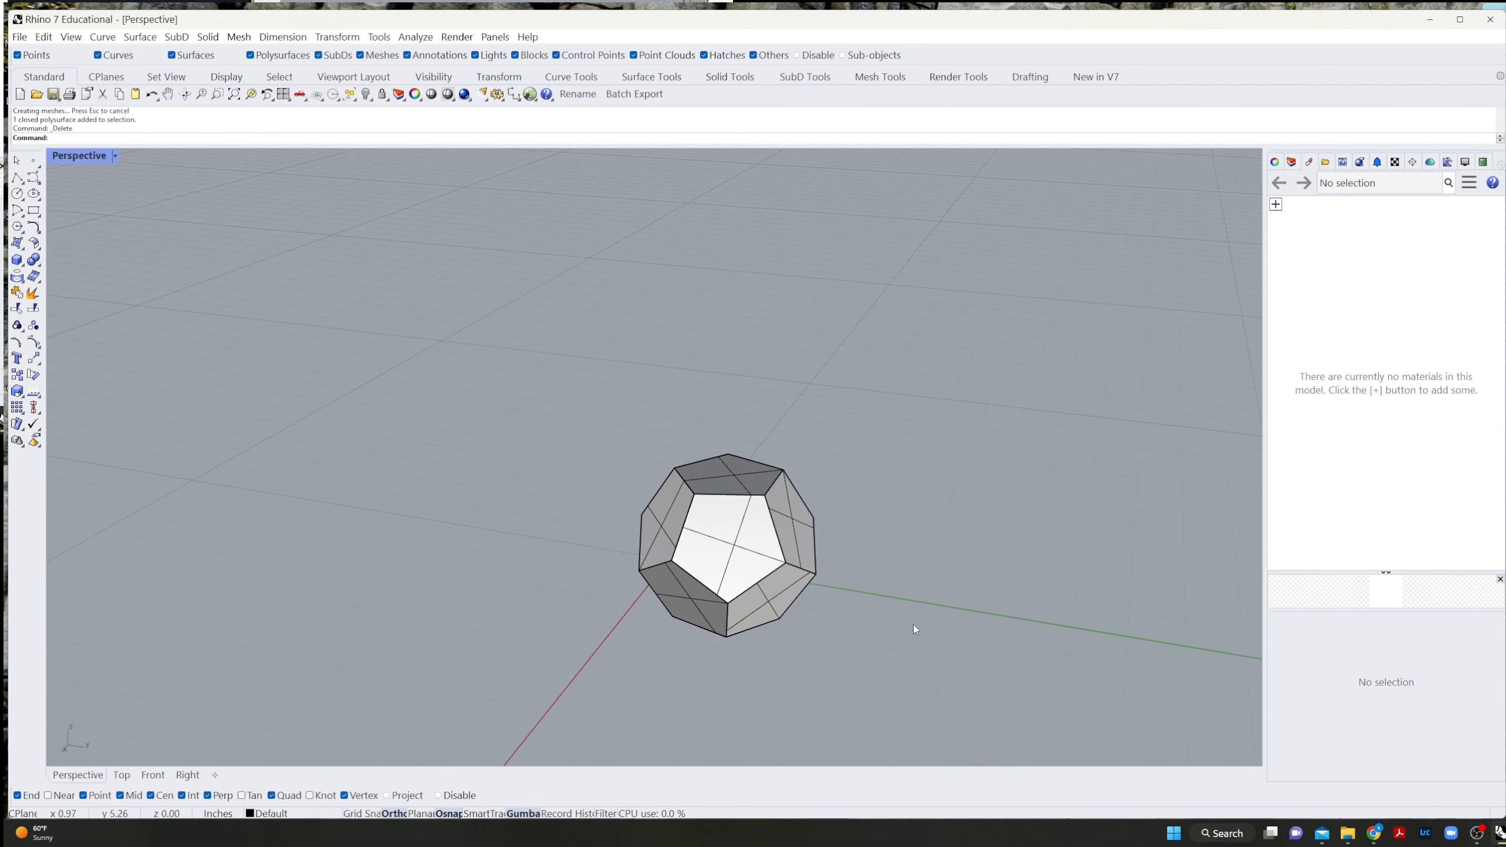
{"action": "scroll", "coordinate": [845, 533], "scroll_direction": "up", "scroll_amount": 4}
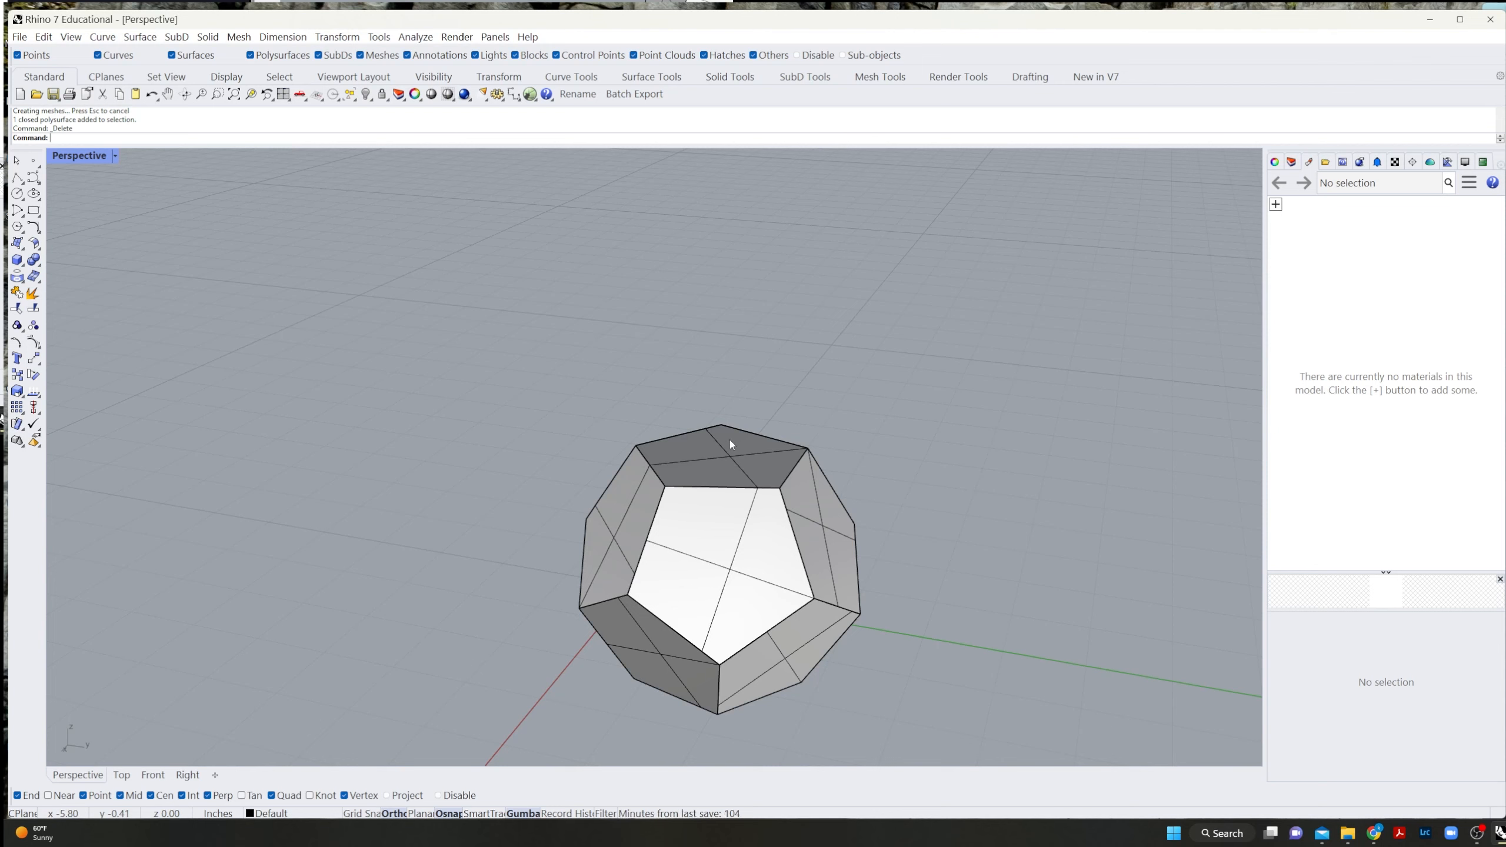
Draw a line across the dodecahedron's bottom pentagon face from a vertex to the midpoint of the opposite edge, and select it to check.
{"action": "key", "text": "Return"}
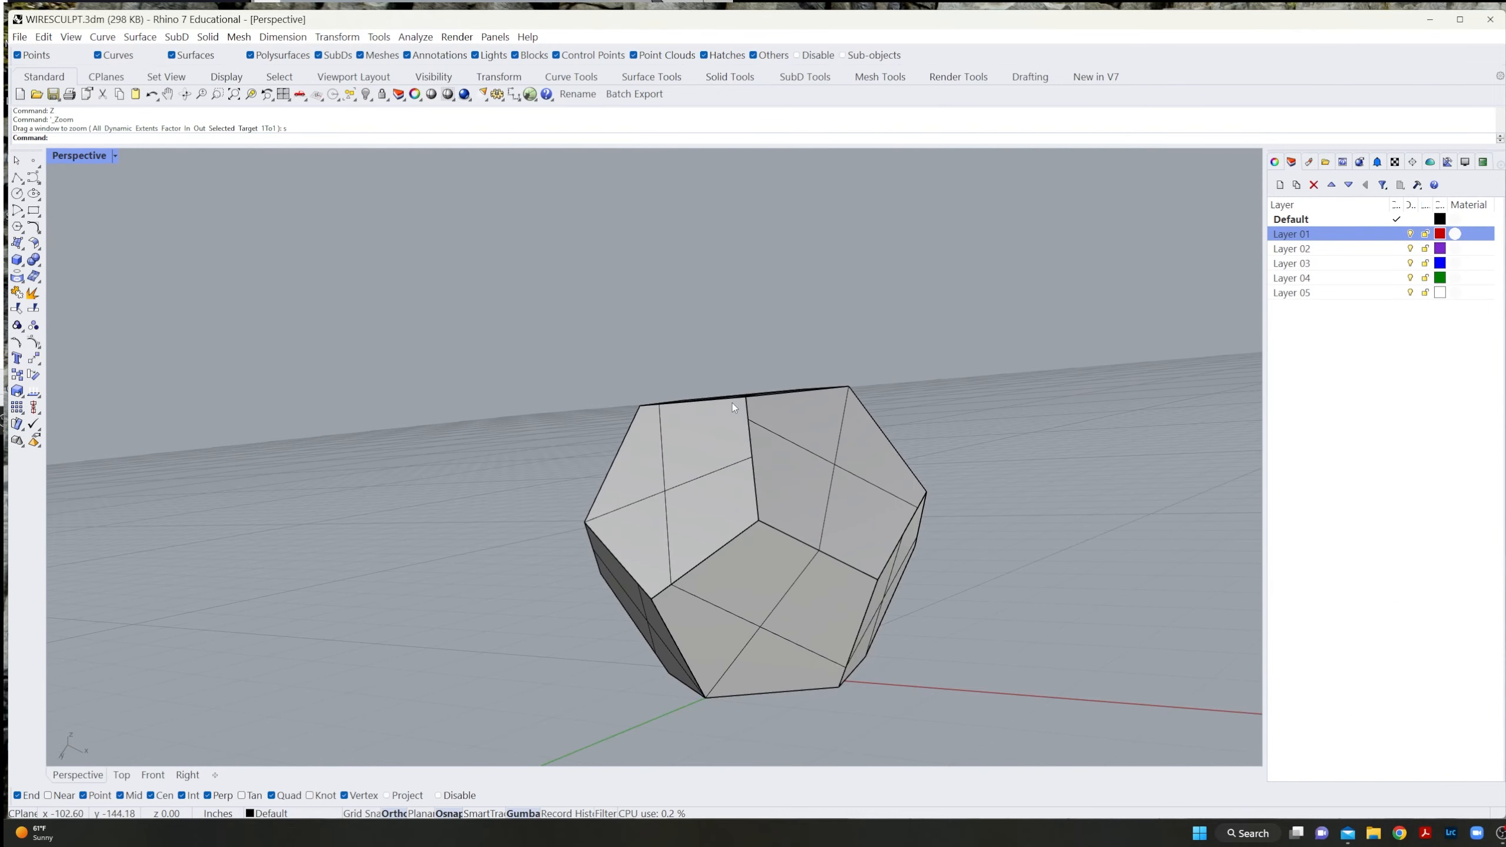
{"action": "right_click_drag", "start_coordinate": [732, 403], "coordinate": [739, 548]}
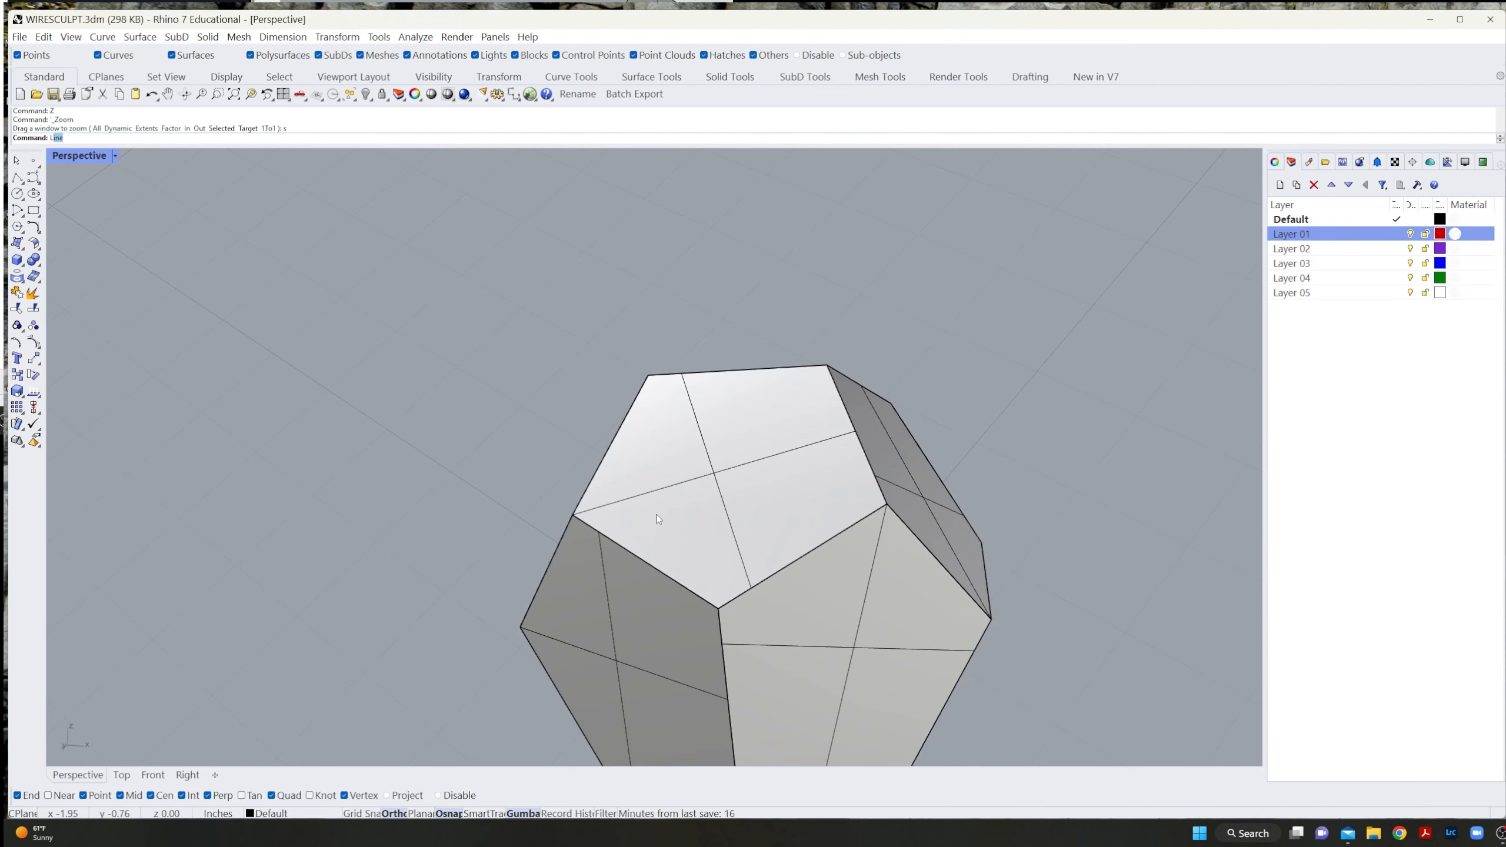
{"action": "key", "text": "Return"}
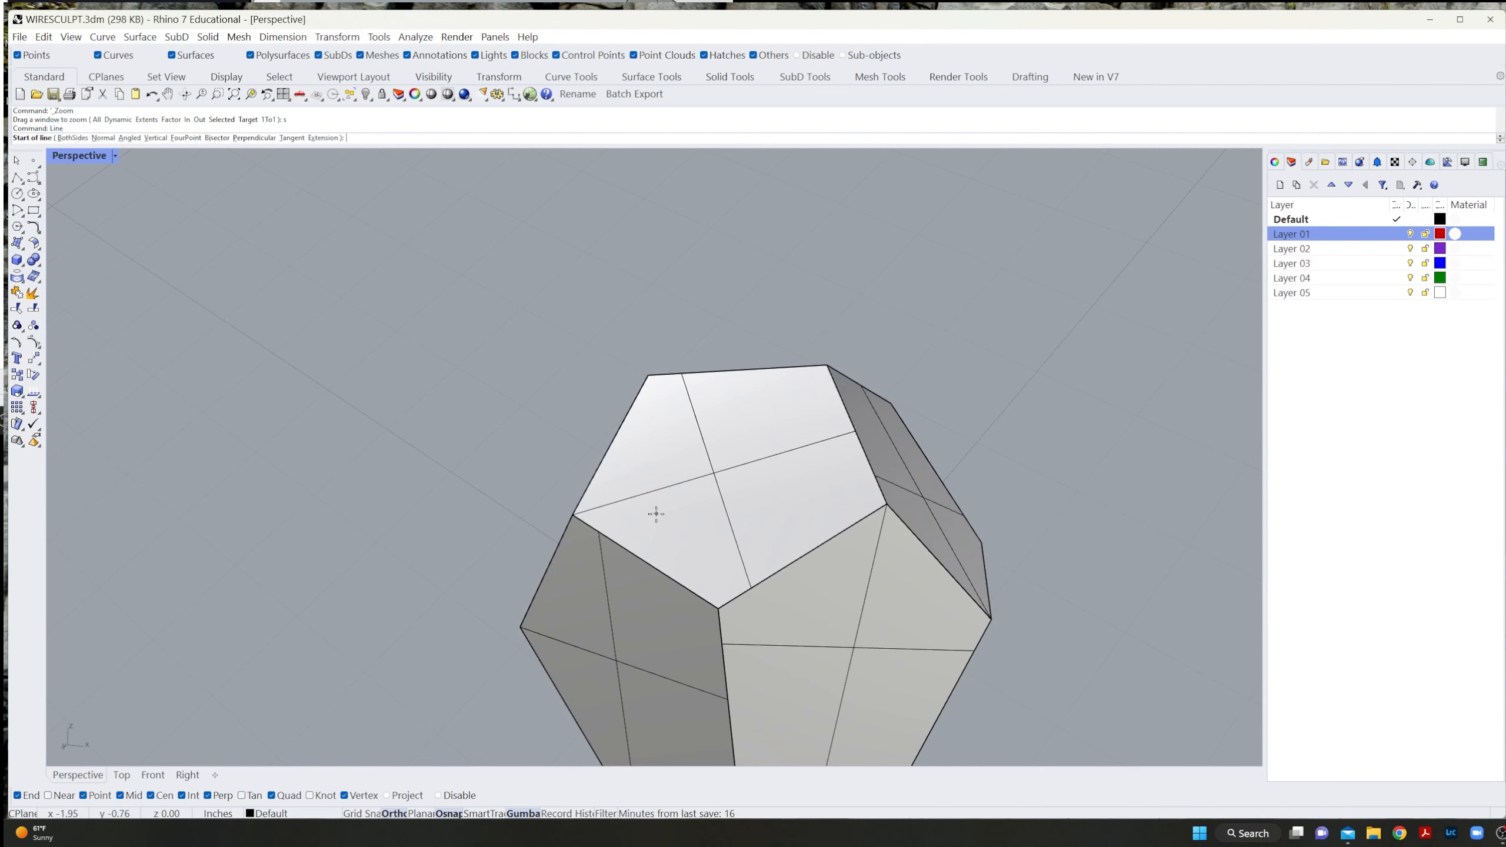
{"action": "left_click", "coordinate": [573, 515]}
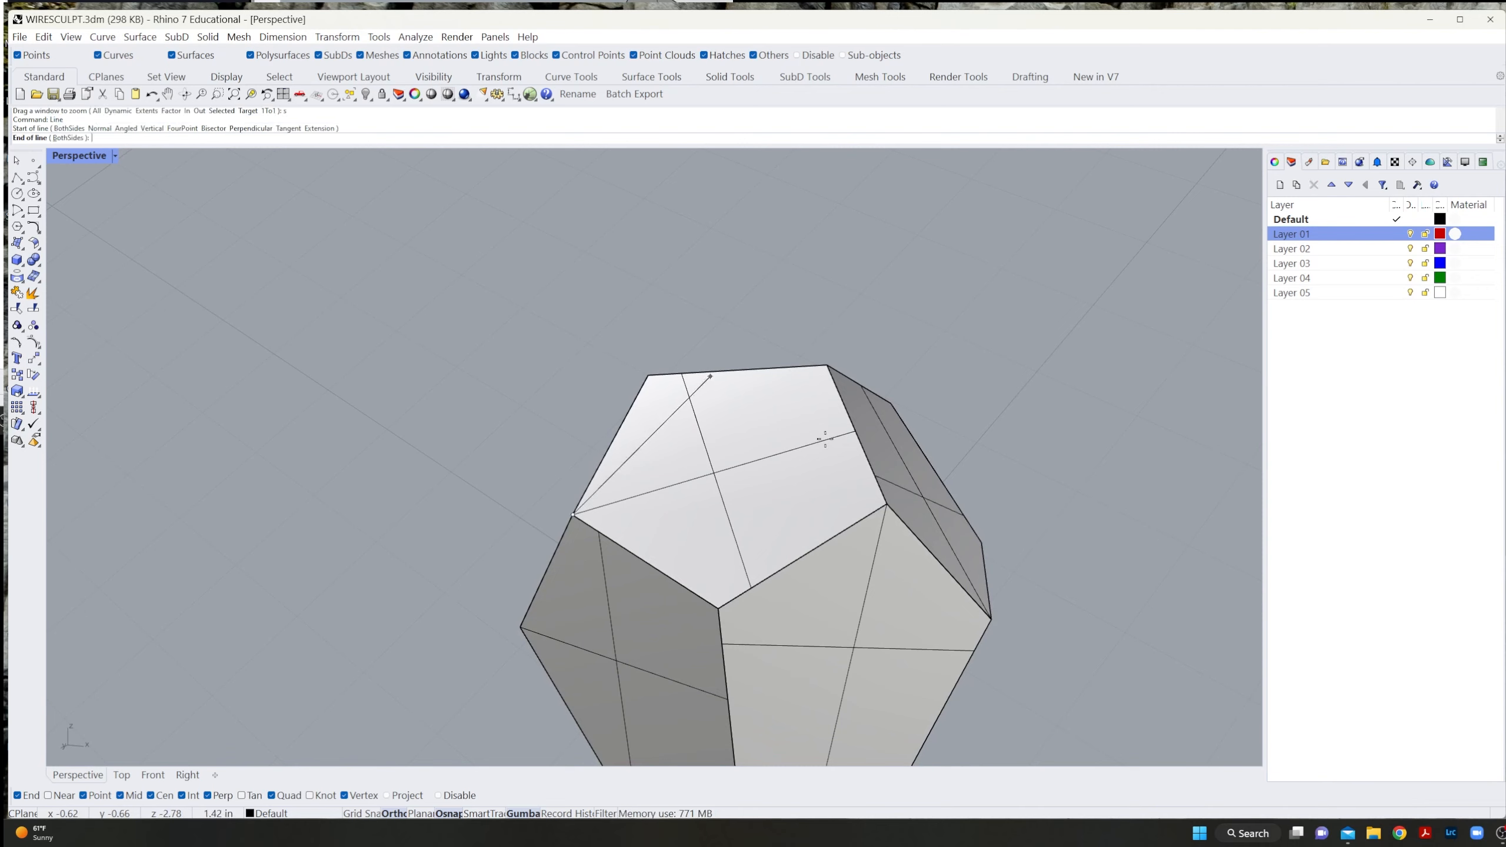
{"action": "left_click", "coordinate": [854, 431]}
{"action": "left_click", "coordinate": [781, 457]}
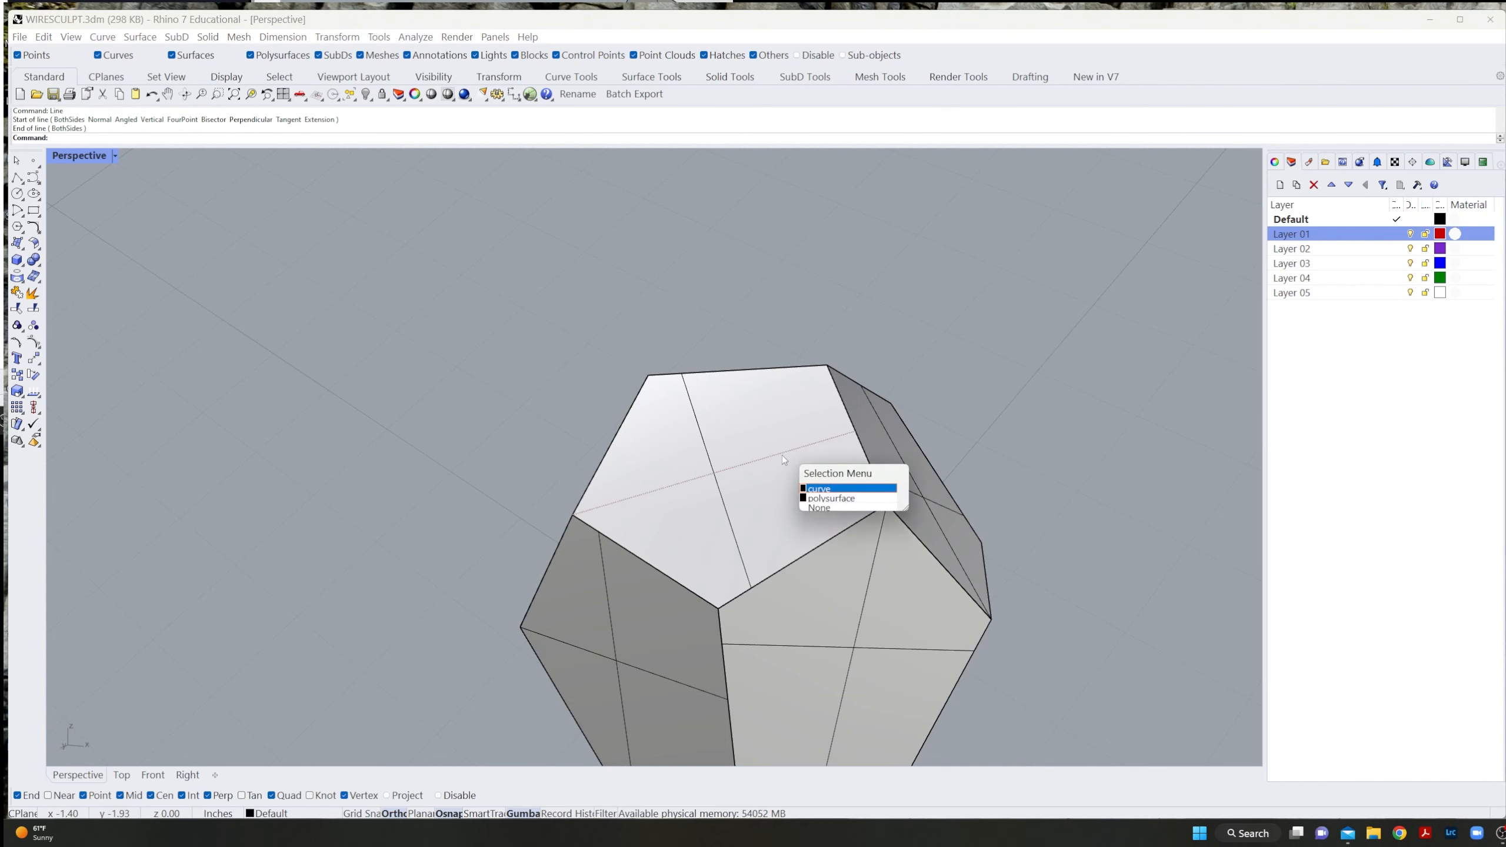
{"action": "left_click", "coordinate": [821, 501]}
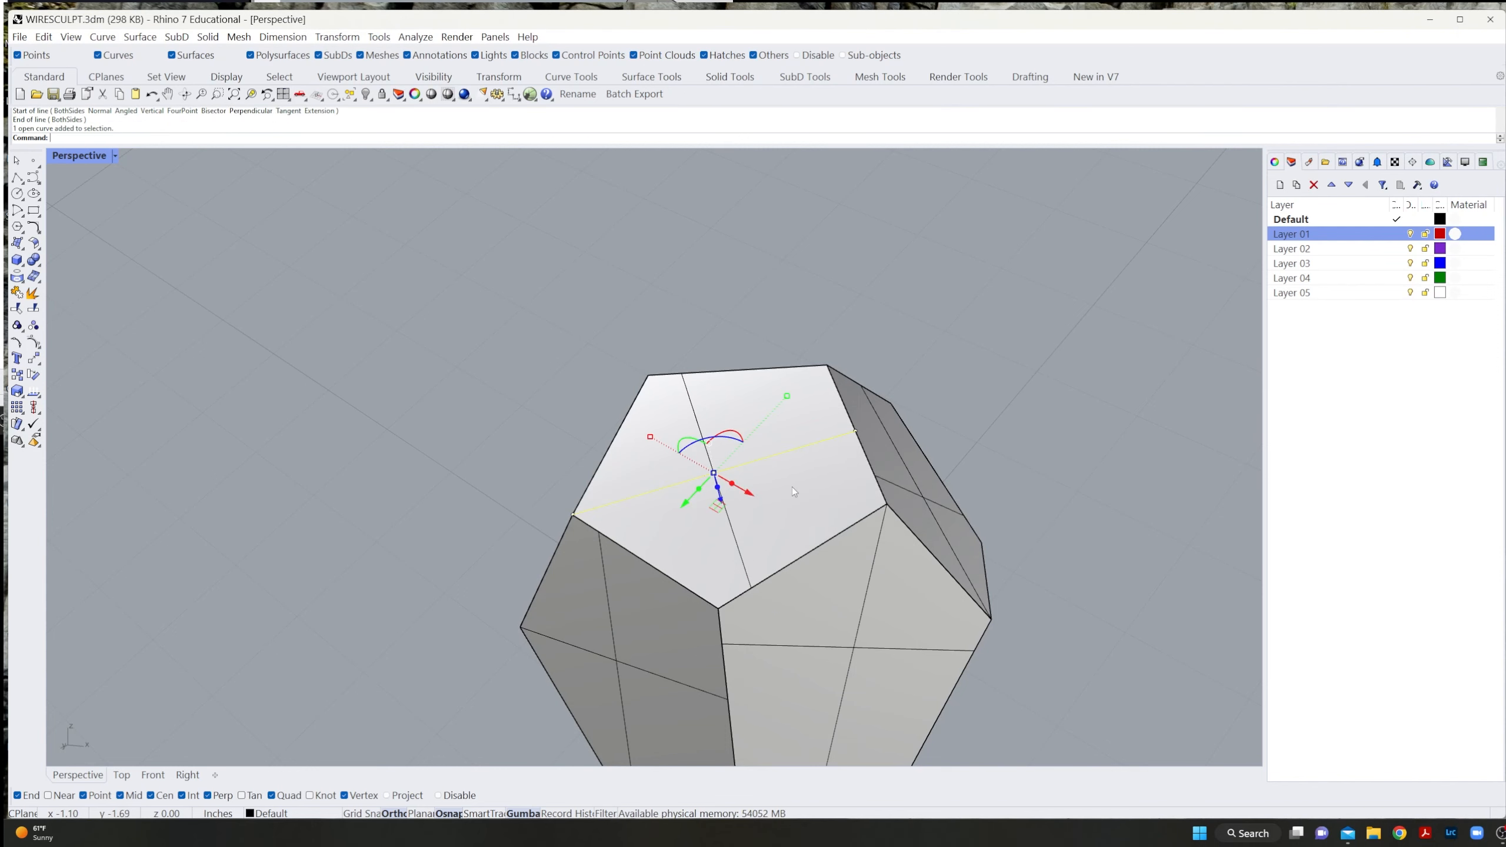
{"action": "right_click_drag", "start_coordinate": [793, 490], "coordinate": [755, 506]}
{"action": "key", "text": "Escape"}
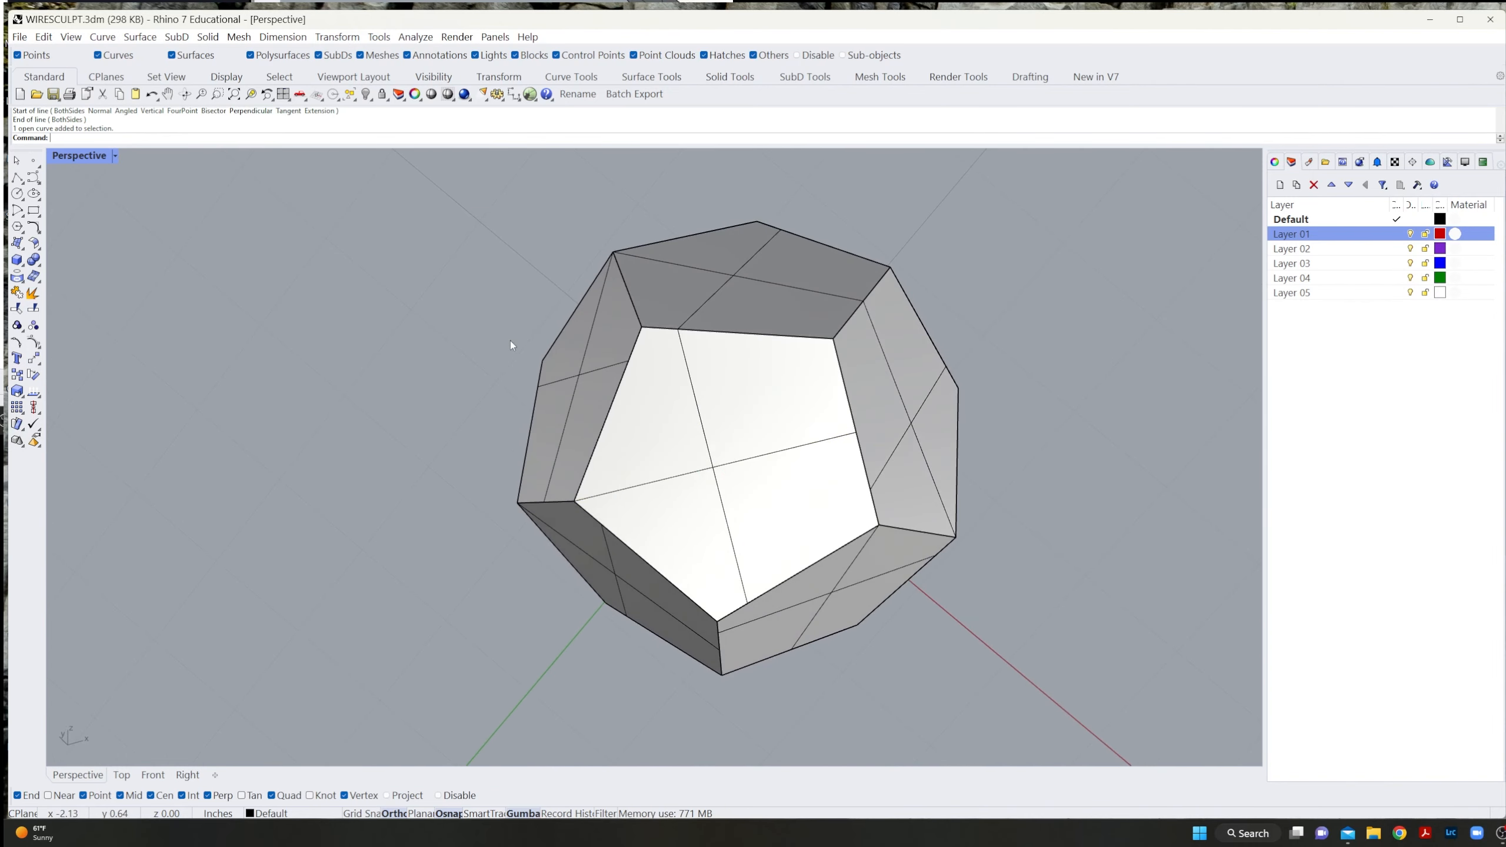
{"action": "type", "text": "Pyramid"}
{"action": "key", "text": "Return"}
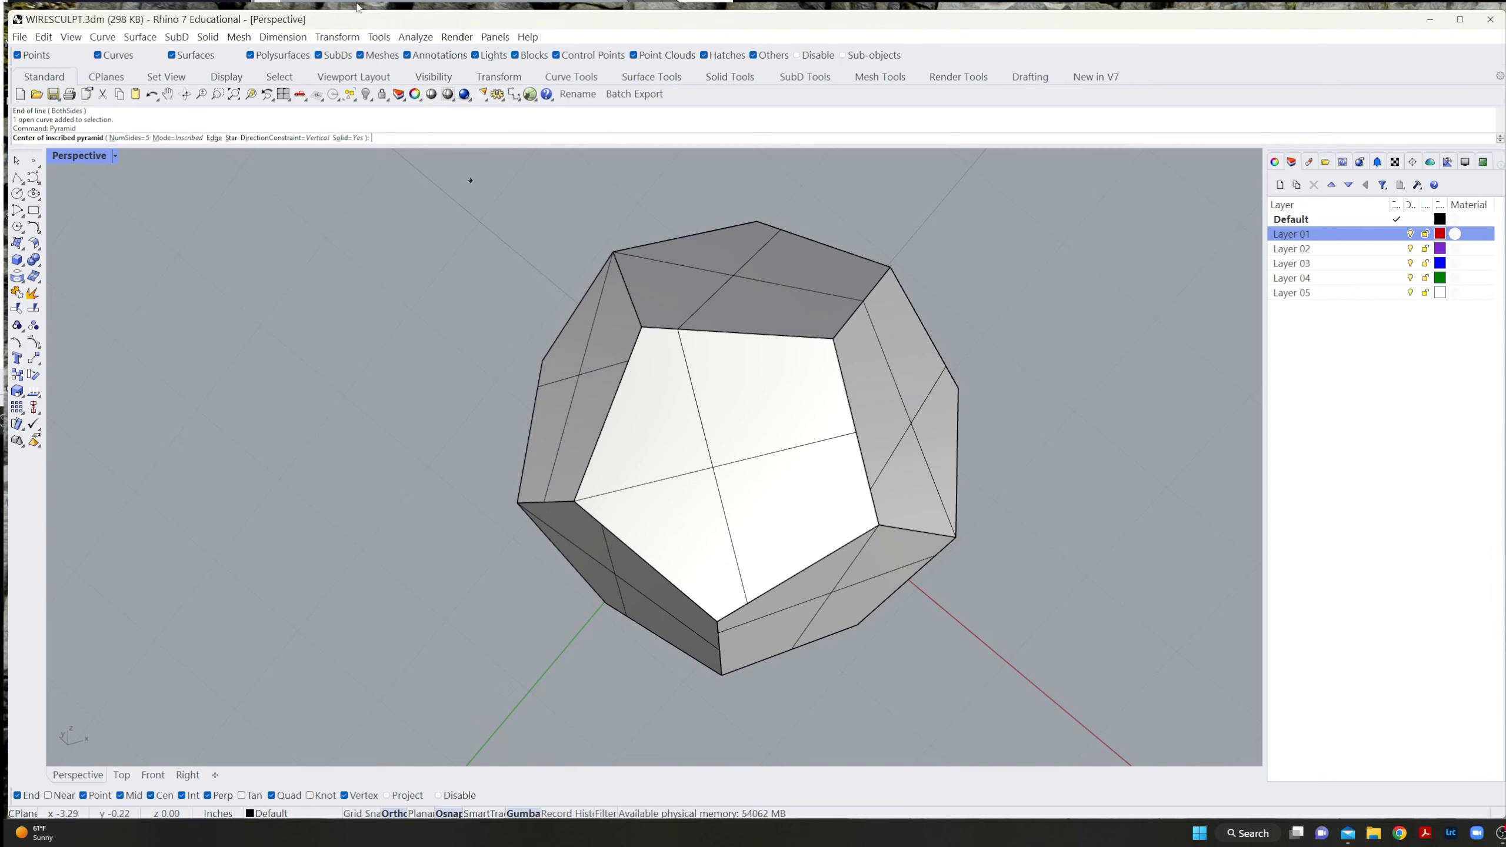
{"action": "left_click", "coordinate": [714, 467]}
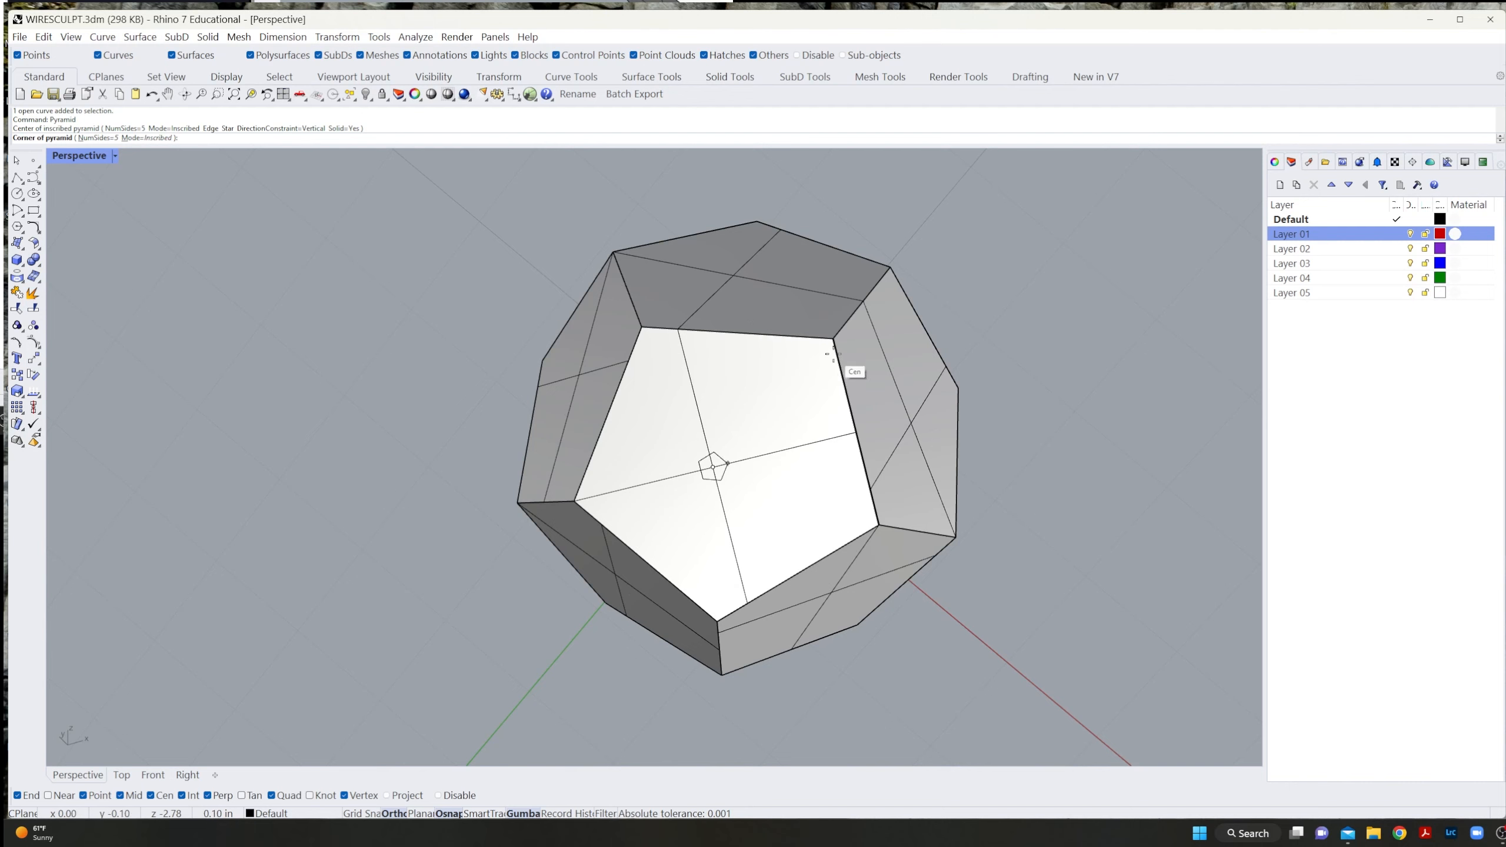
{"action": "key", "text": "Escape"}
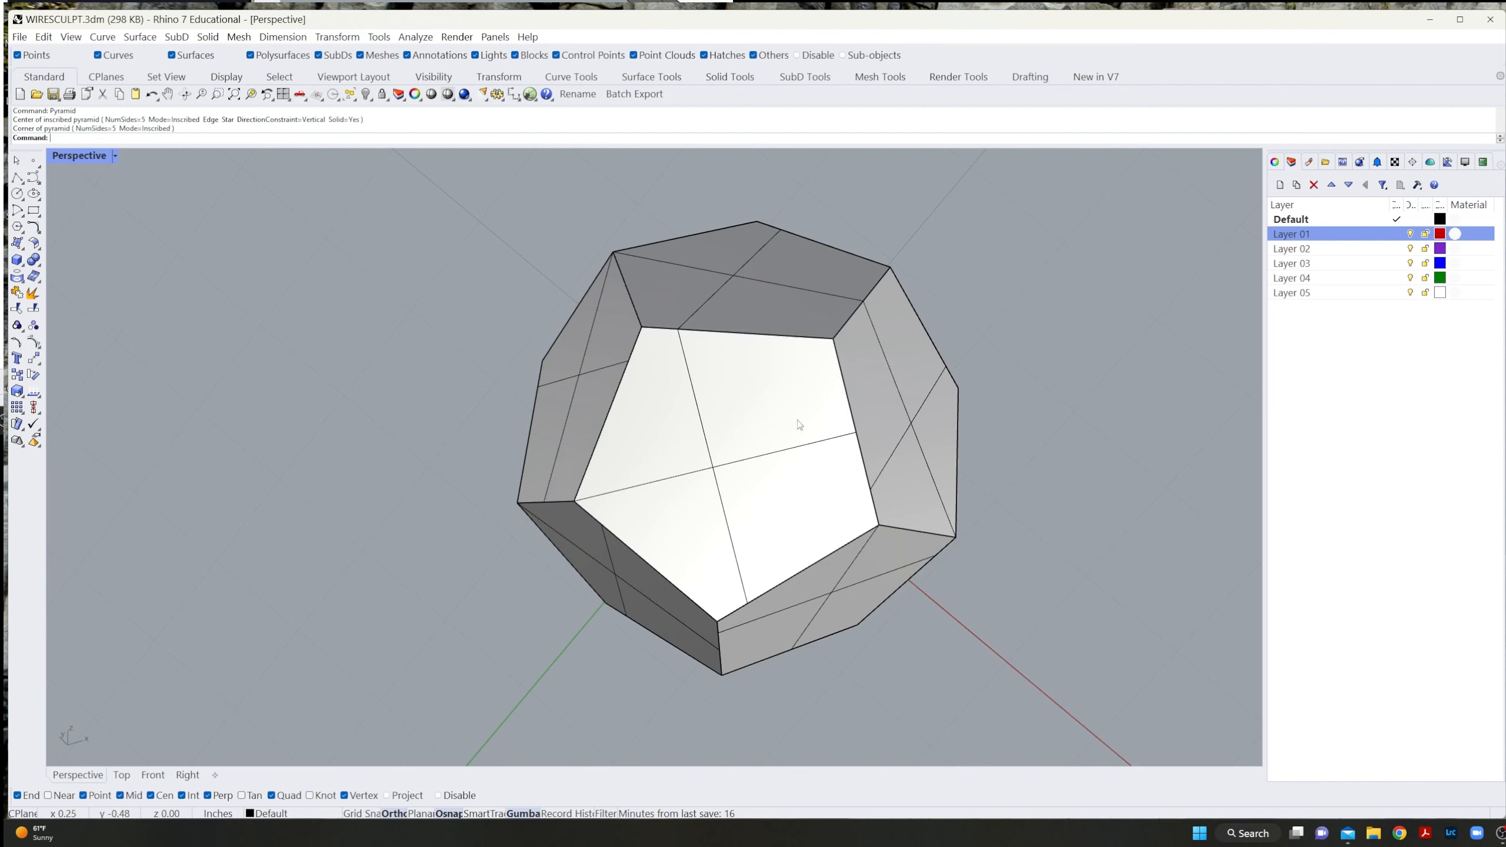
{"action": "key", "text": "Return"}
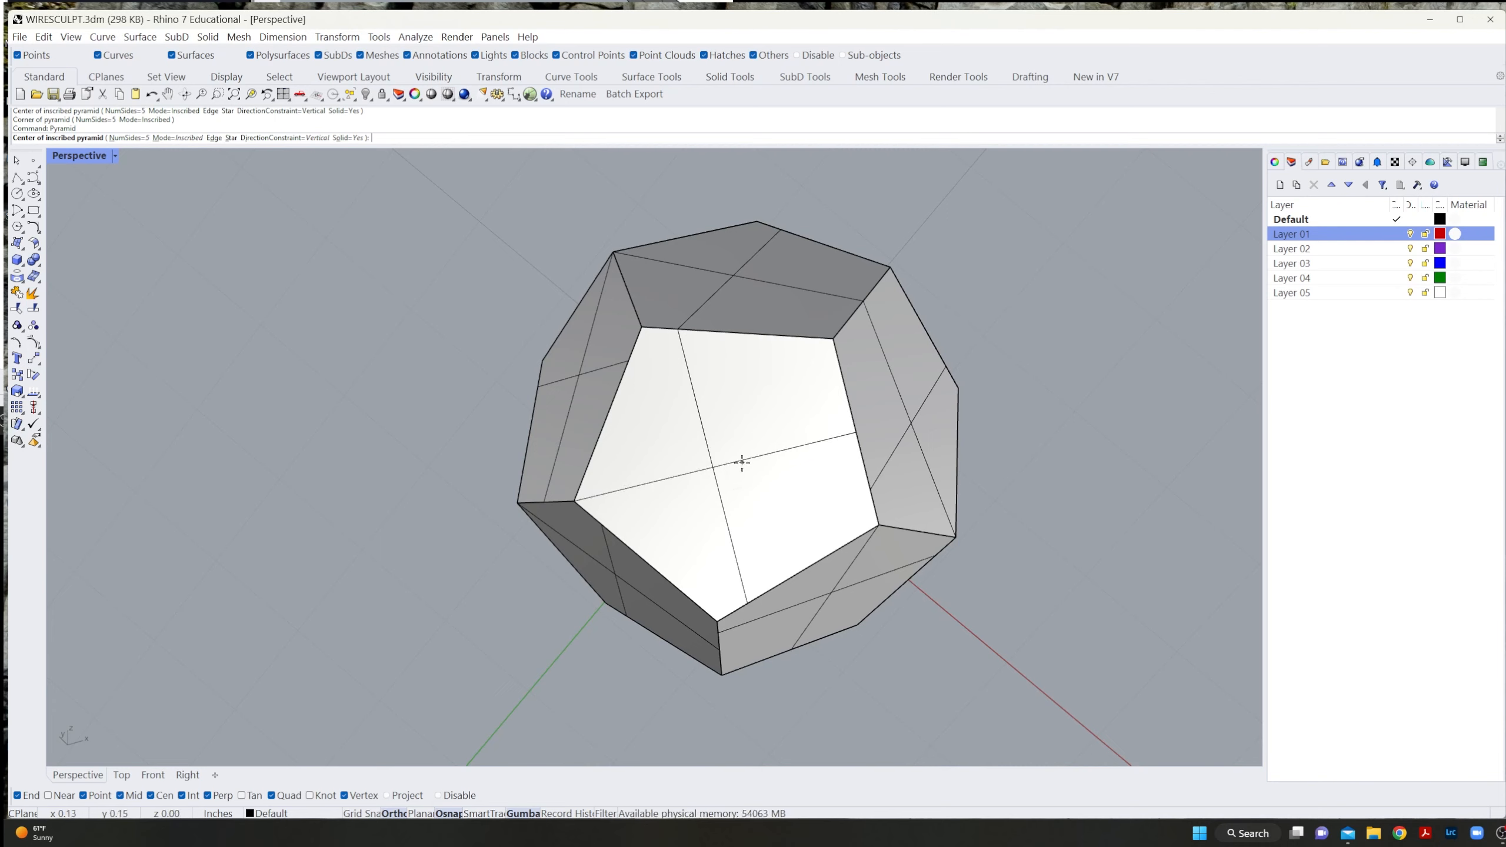
{"action": "key", "text": "Escape"}
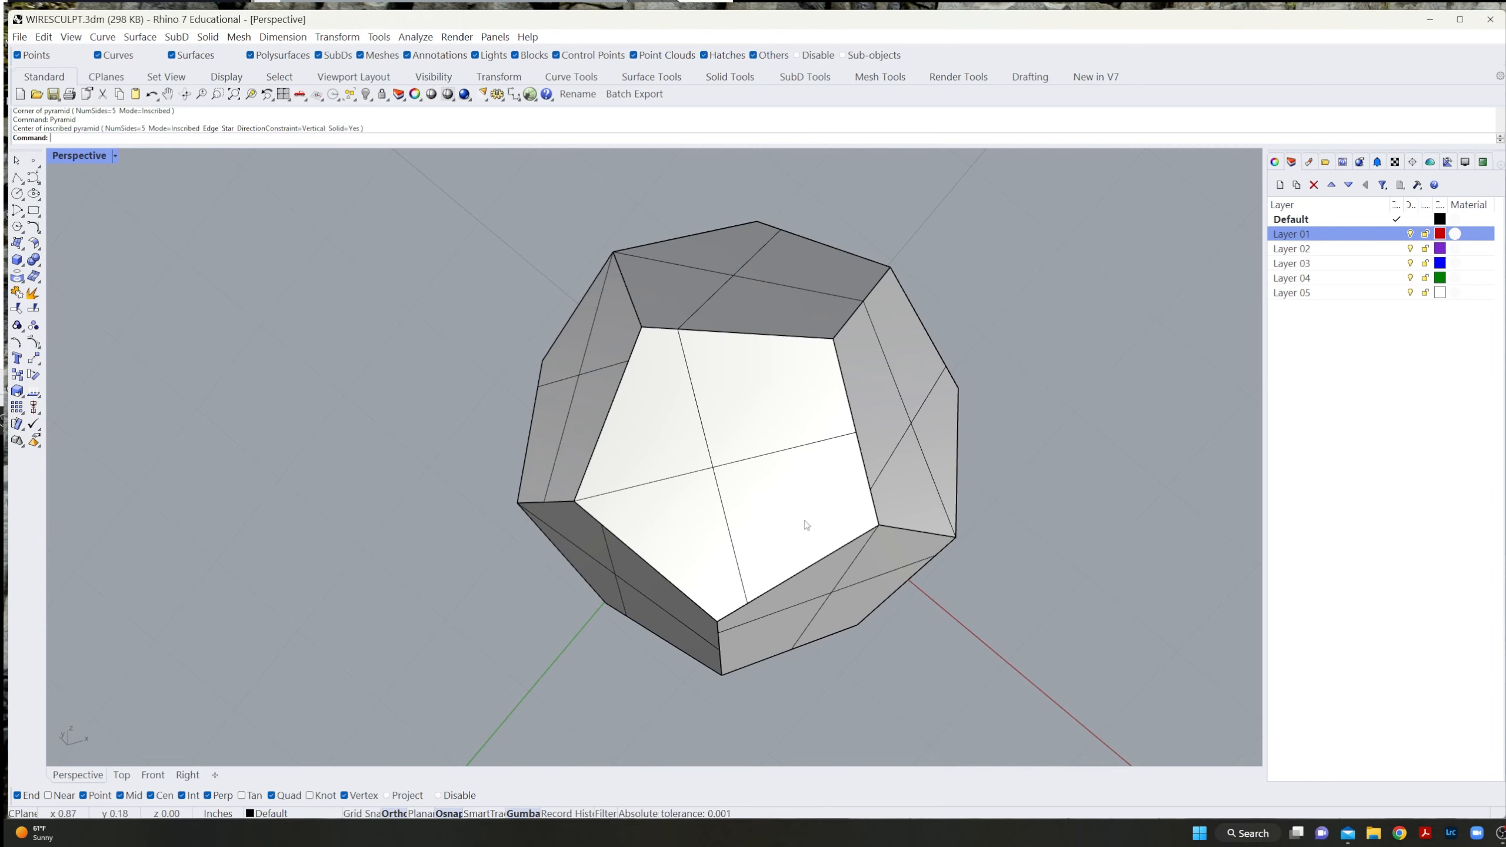
Draw a second line across the bottom face from another vertex to its opposite edge's midpoint, crossing the first line at the face center.
{"action": "key", "text": "Return"}
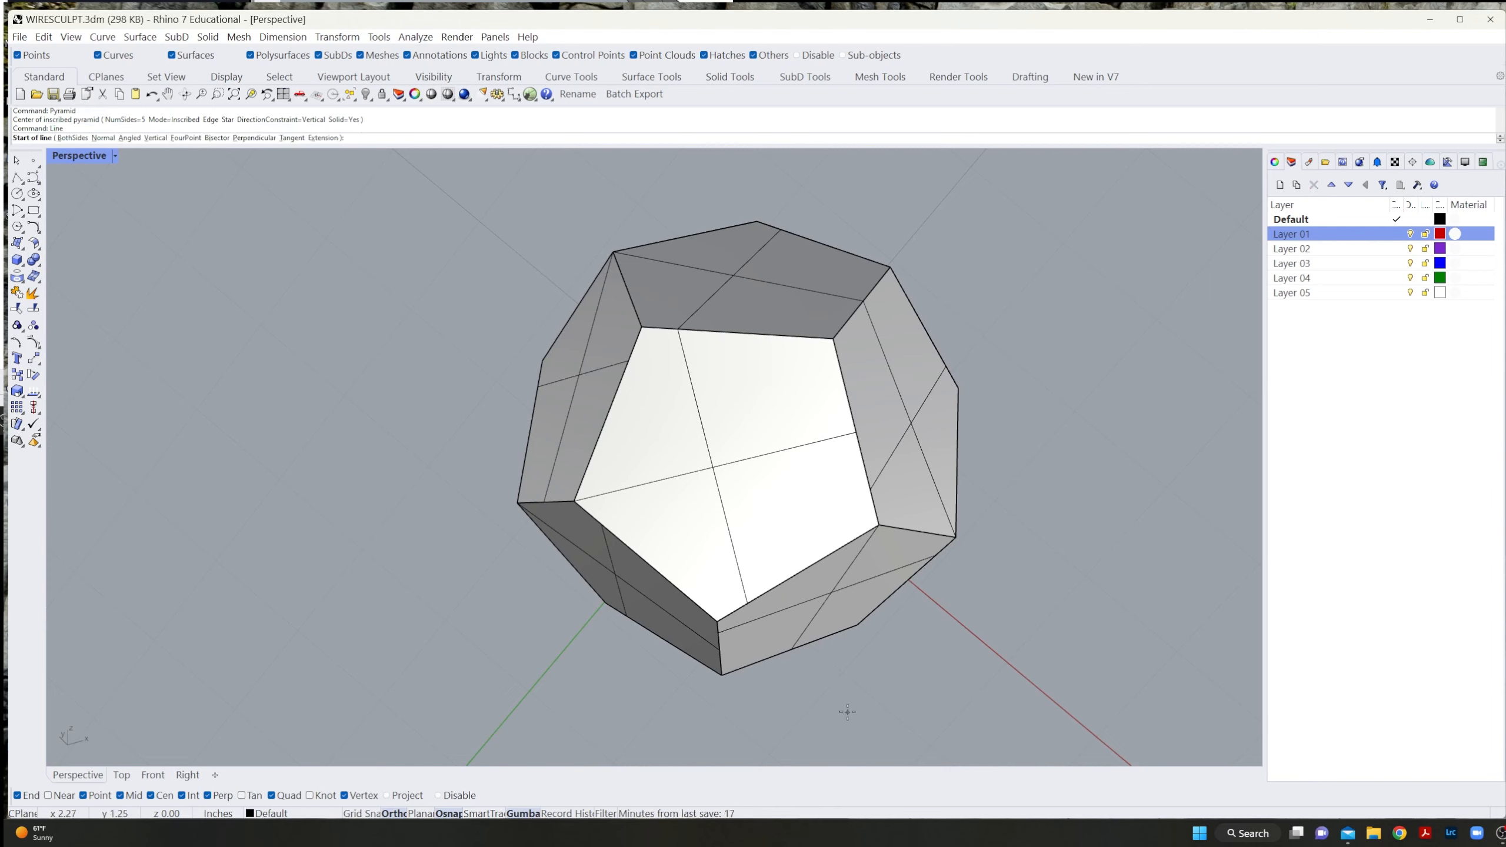
{"action": "left_click", "coordinate": [837, 340]}
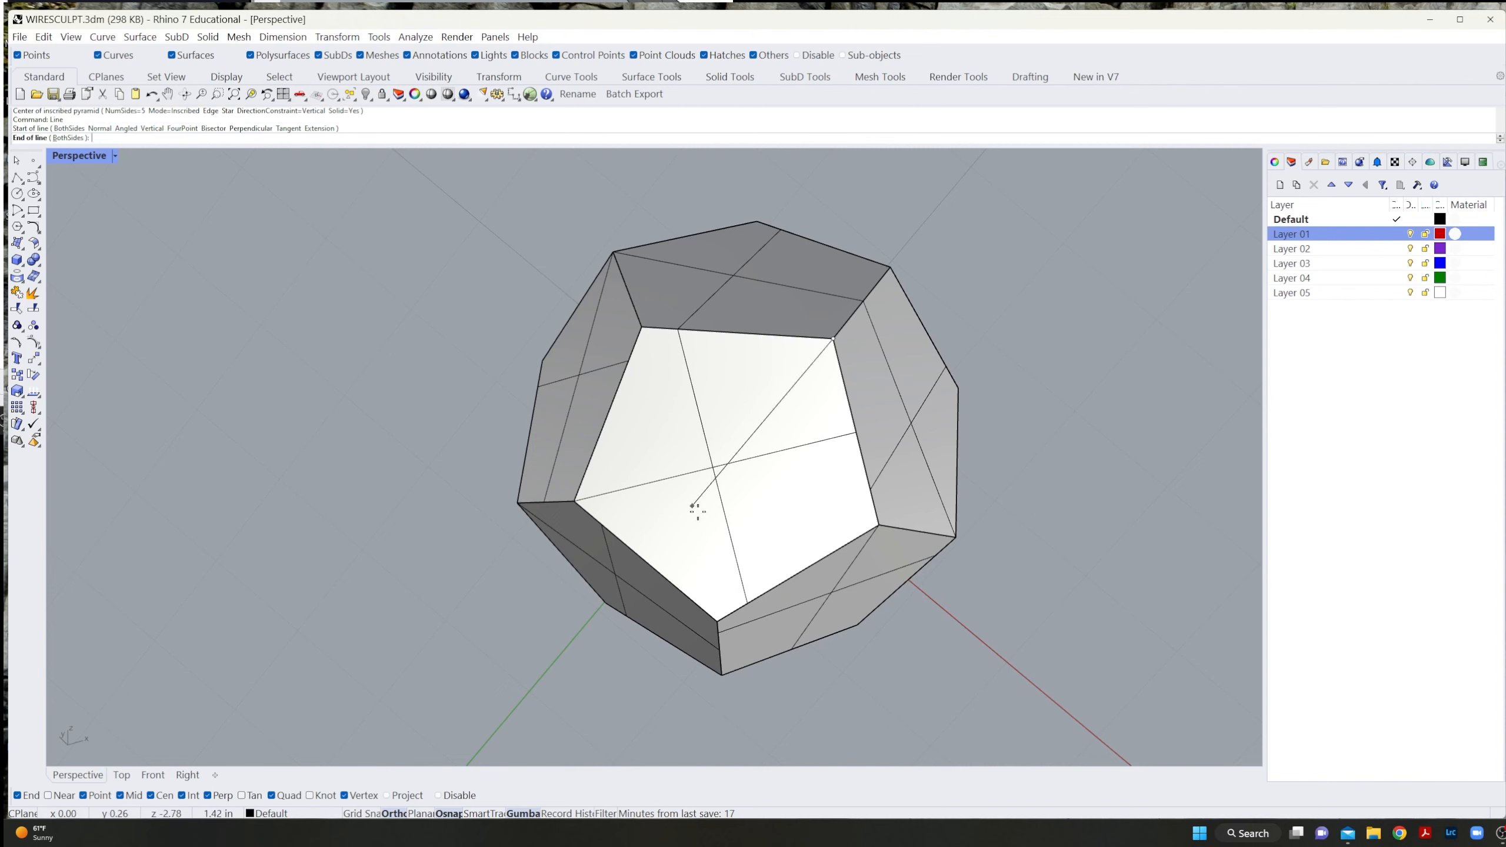
{"action": "left_click", "coordinate": [653, 557]}
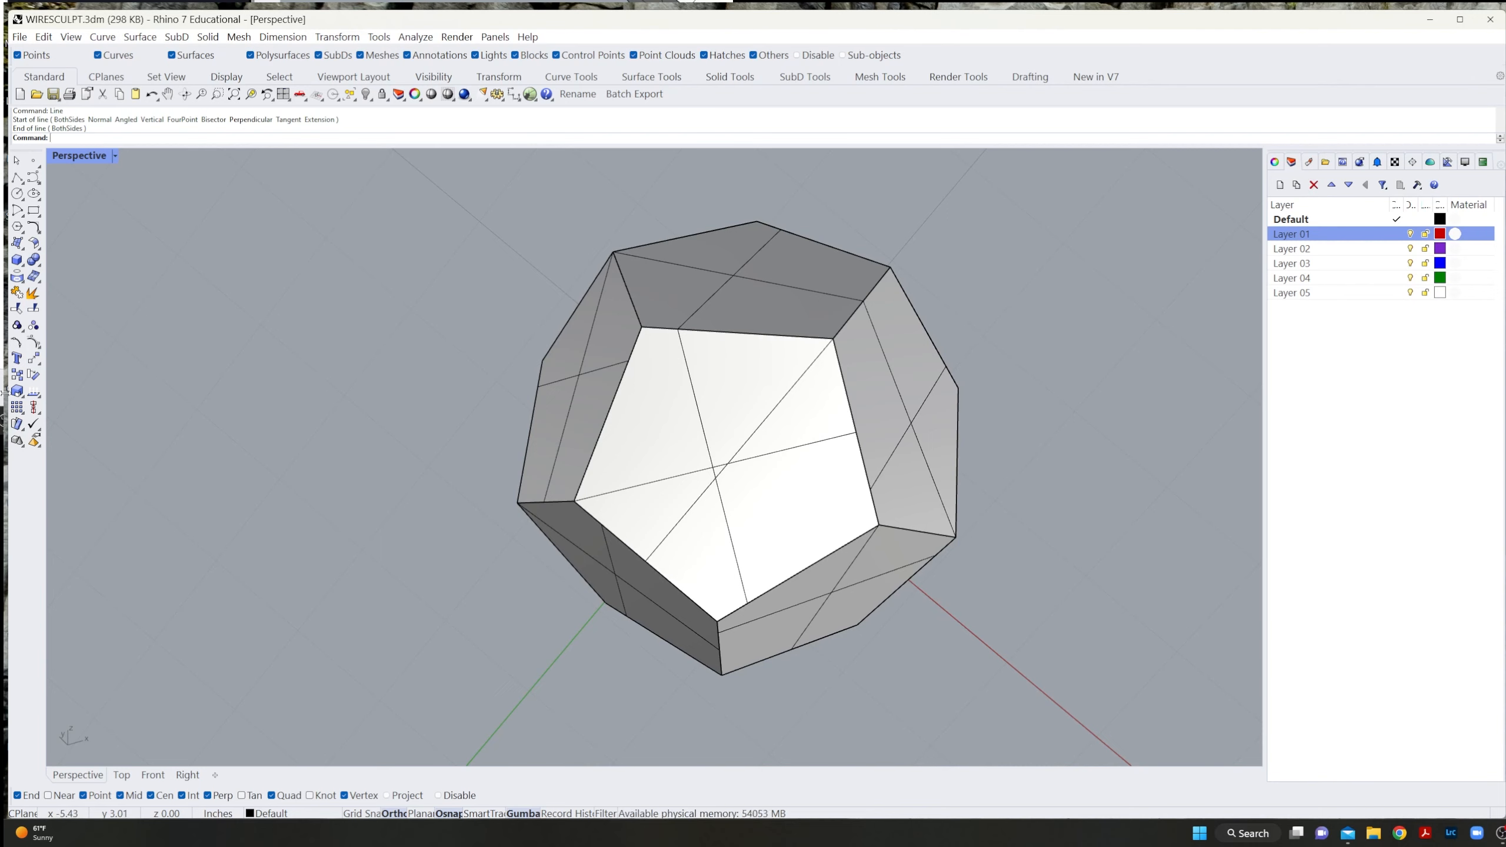
Try a five-sided pyramid on the bottom face, from the line intersection to a face vertex, with height 3, and undo it.
{"action": "key", "text": "Return"}
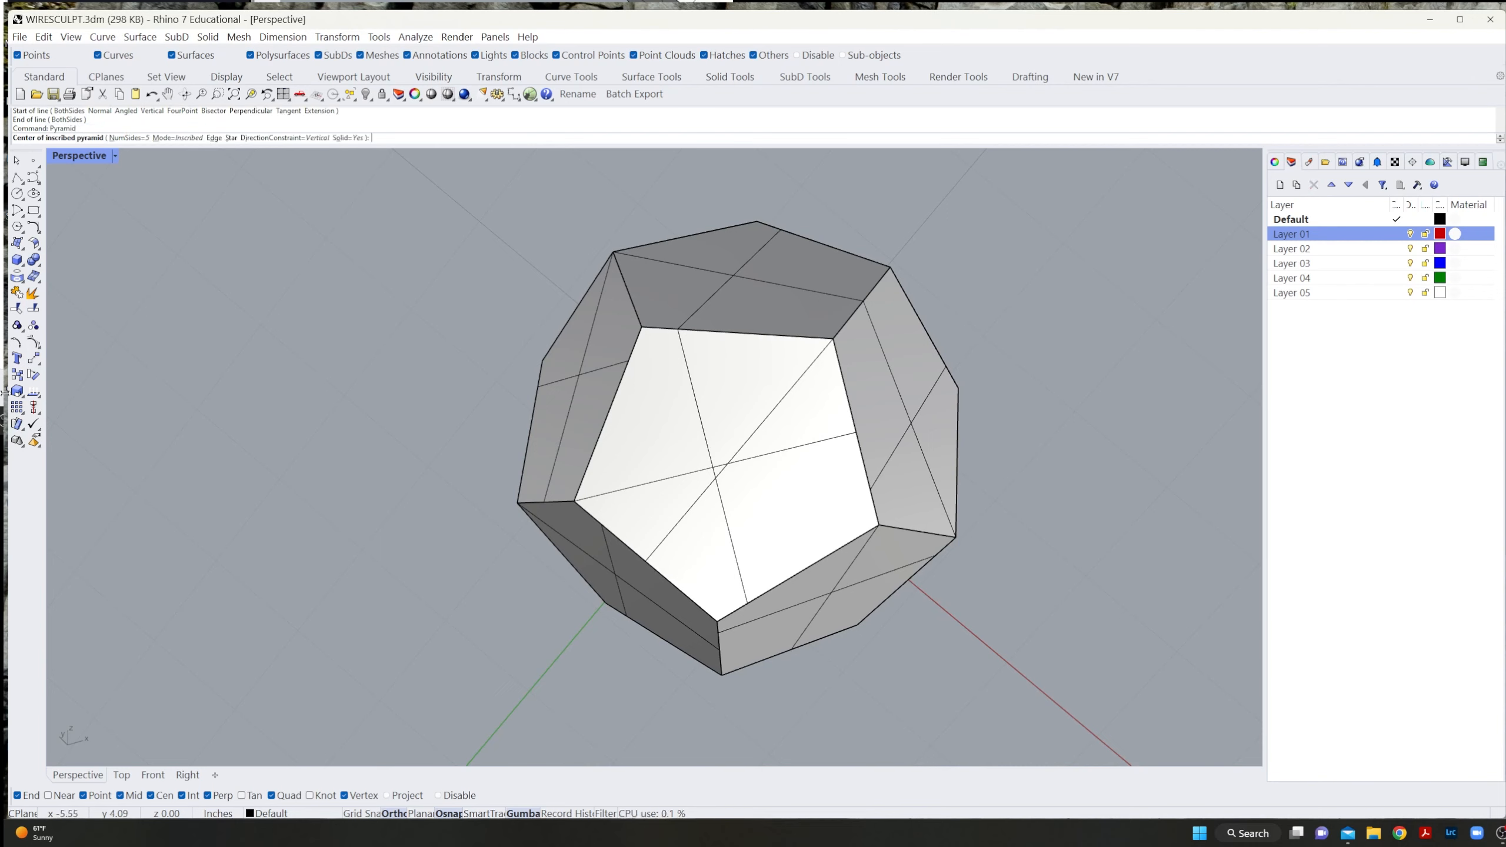
{"action": "left_click", "coordinate": [728, 464]}
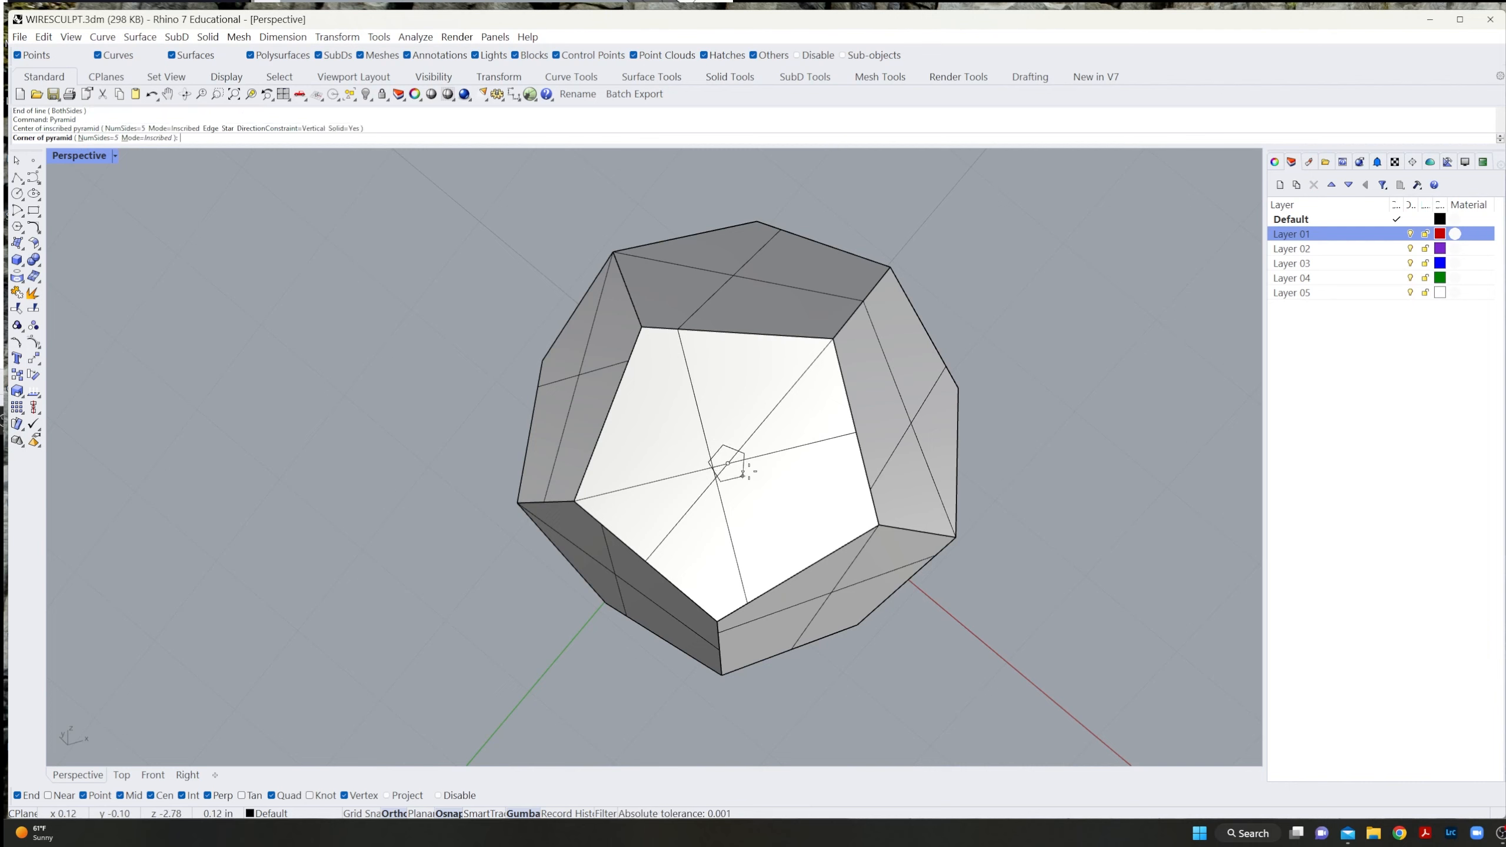
{"action": "left_click", "coordinate": [834, 338]}
{"action": "right_click_drag", "start_coordinate": [834, 338], "coordinate": [628, 323]}
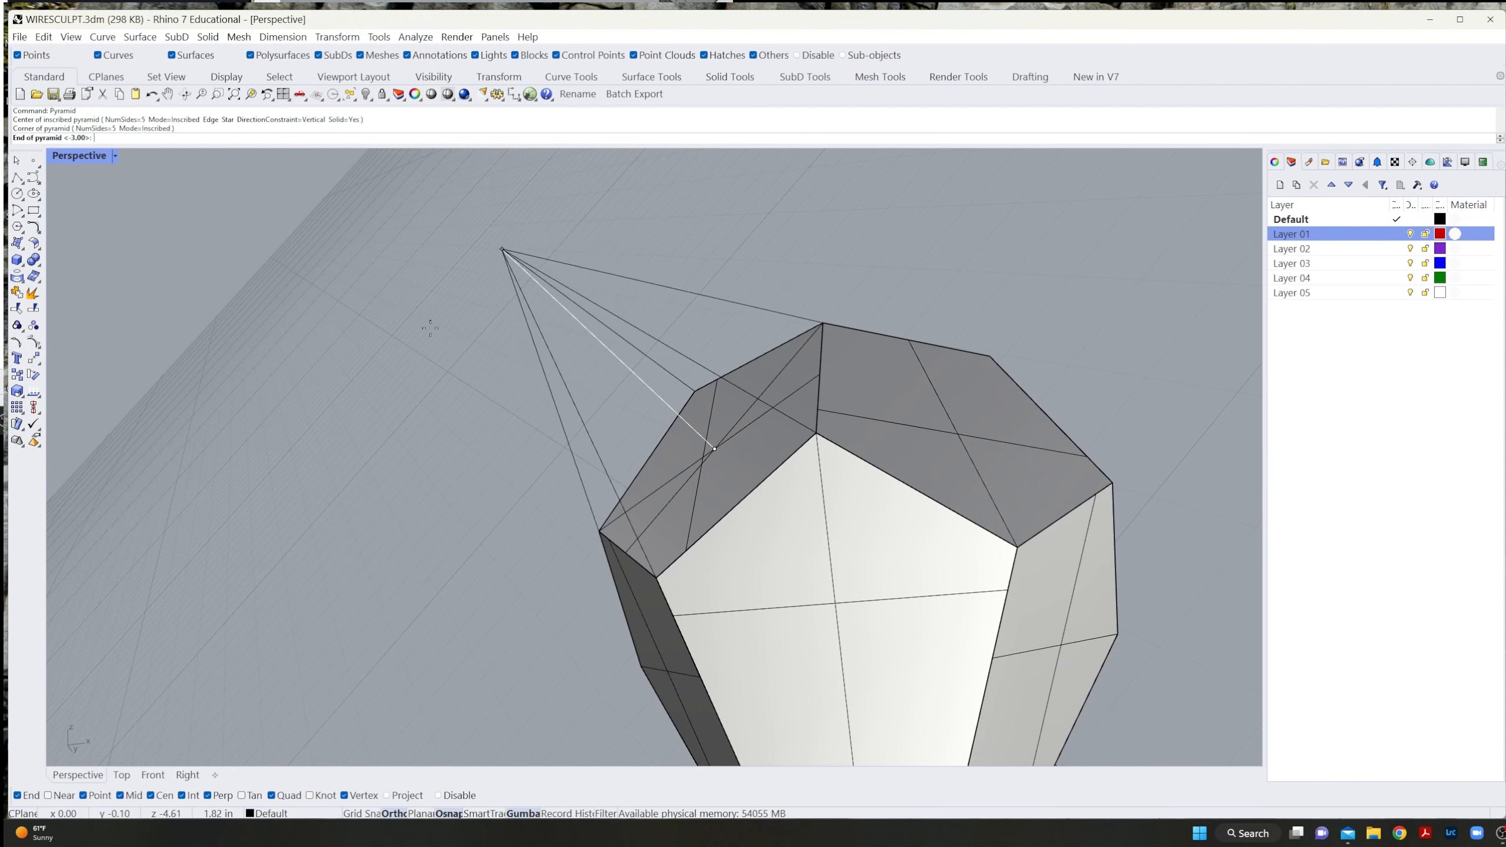
{"action": "type", "text": "3"}
{"action": "key", "text": "Return"}
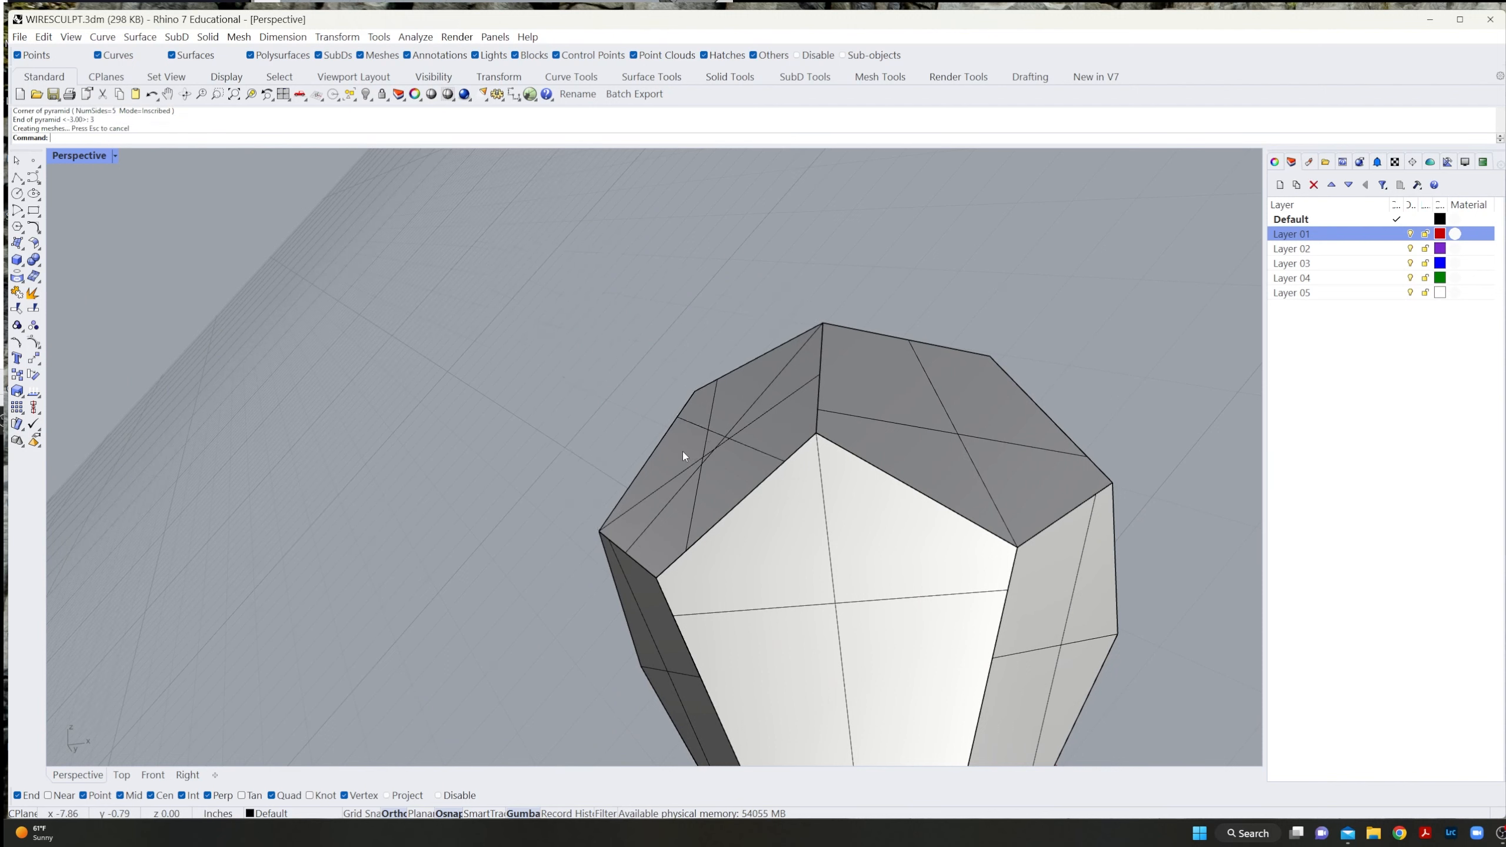
{"action": "key", "text": "ctrl+z"}
Create a five-sided pyramid on the bottom face, centered on the line intersection with its corner on a face vertex and height -3.
{"action": "key", "text": "Return"}
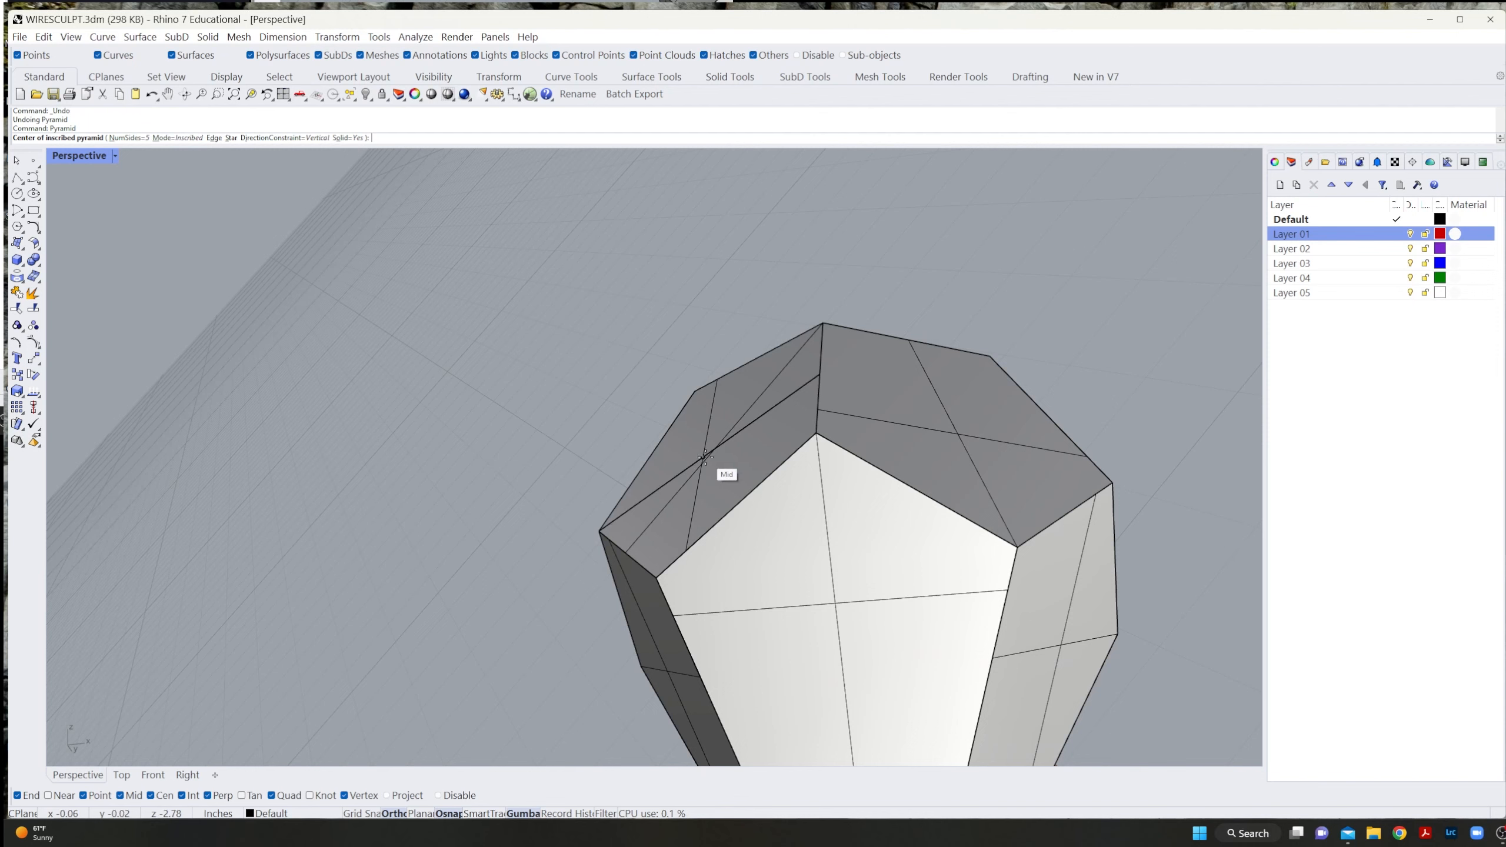
{"action": "left_click", "coordinate": [706, 457]}
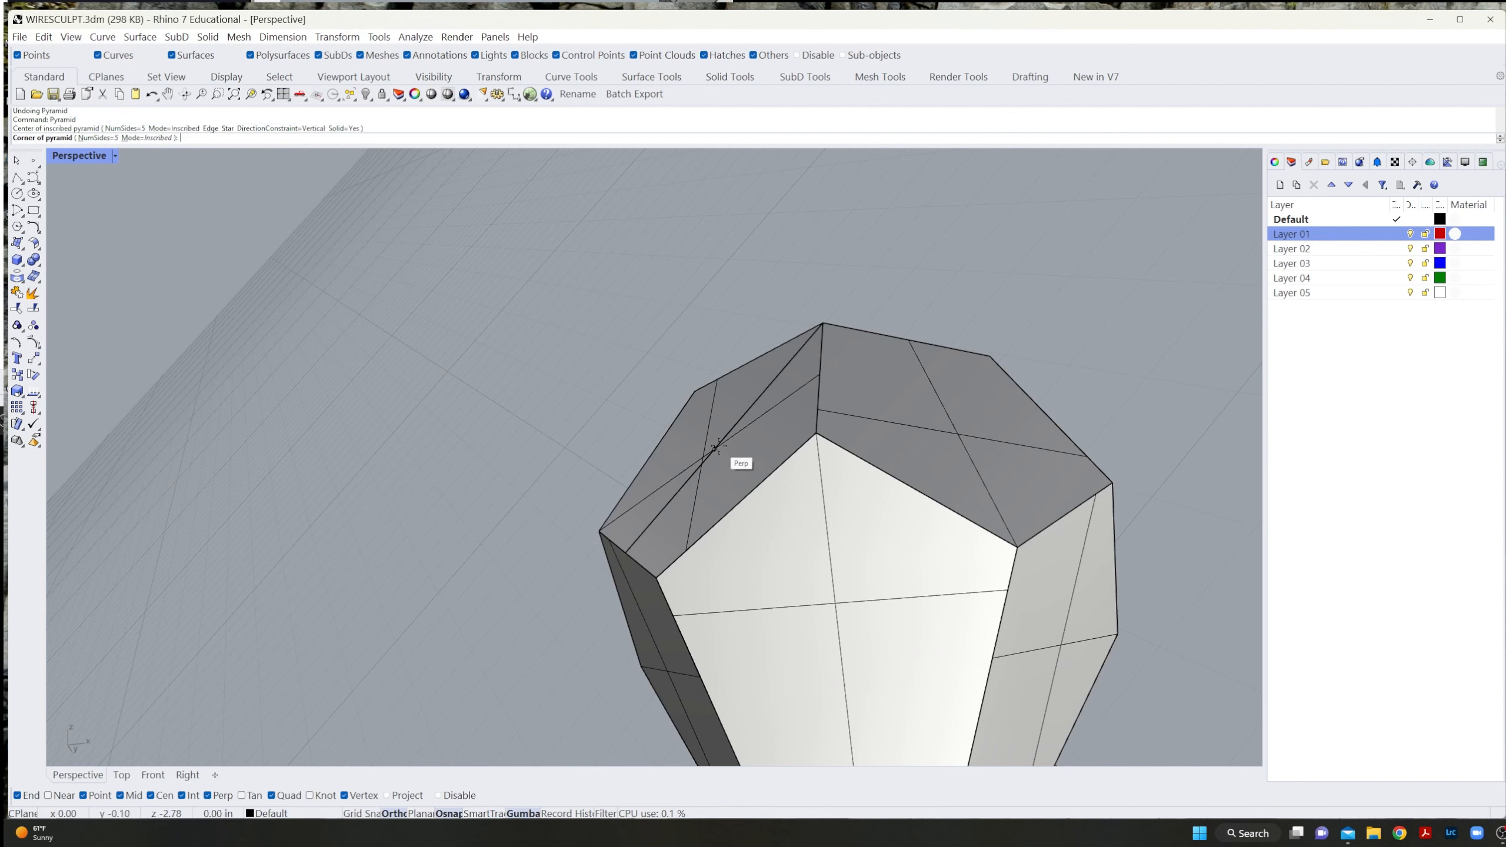
{"action": "left_click", "coordinate": [821, 323]}
{"action": "type", "text": "-3"}
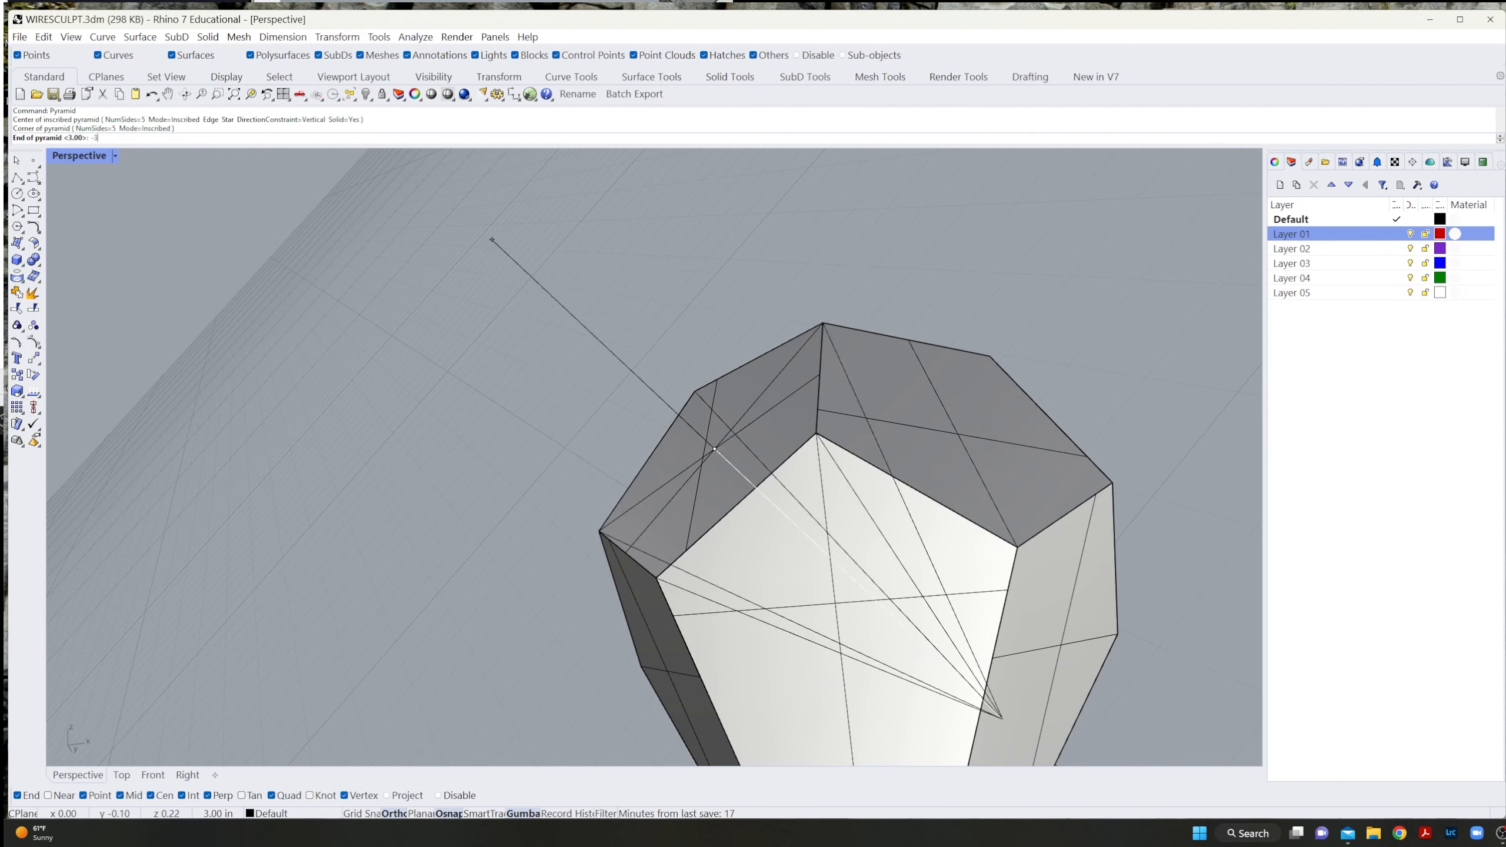
{"action": "key", "text": "Return"}
{"action": "scroll", "coordinate": [306, 460], "scroll_direction": "down", "scroll_amount": 5}
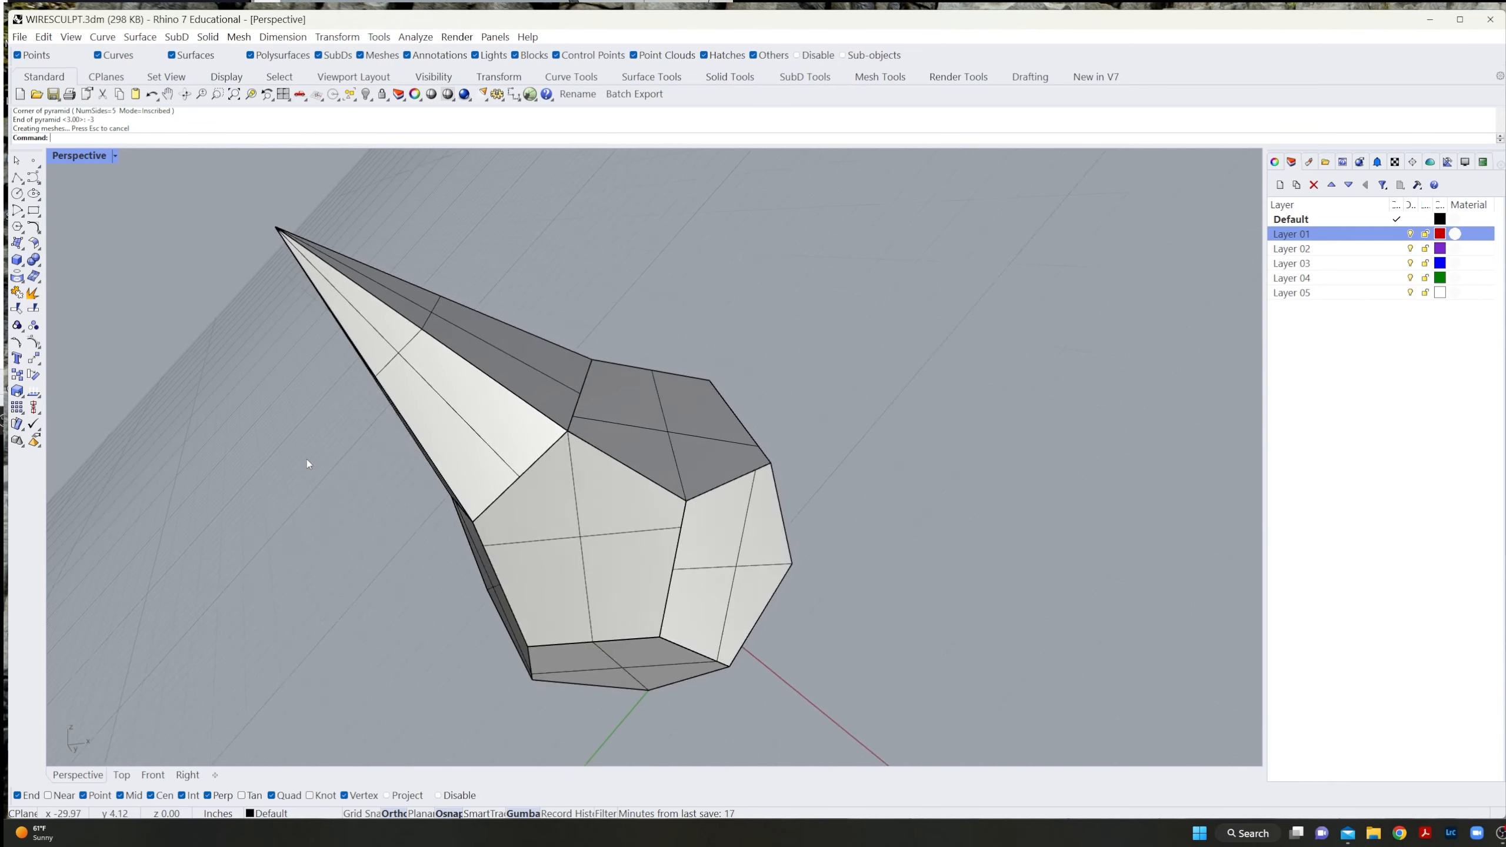
Draw two crossing lines on the dodecahedron's top face, each joining a vertex and the midpoint of its opposite edge.
{"action": "right_click_drag", "start_coordinate": [313, 460], "coordinate": [696, 418]}
{"action": "scroll", "coordinate": [685, 456], "scroll_direction": "up", "scroll_amount": 4}
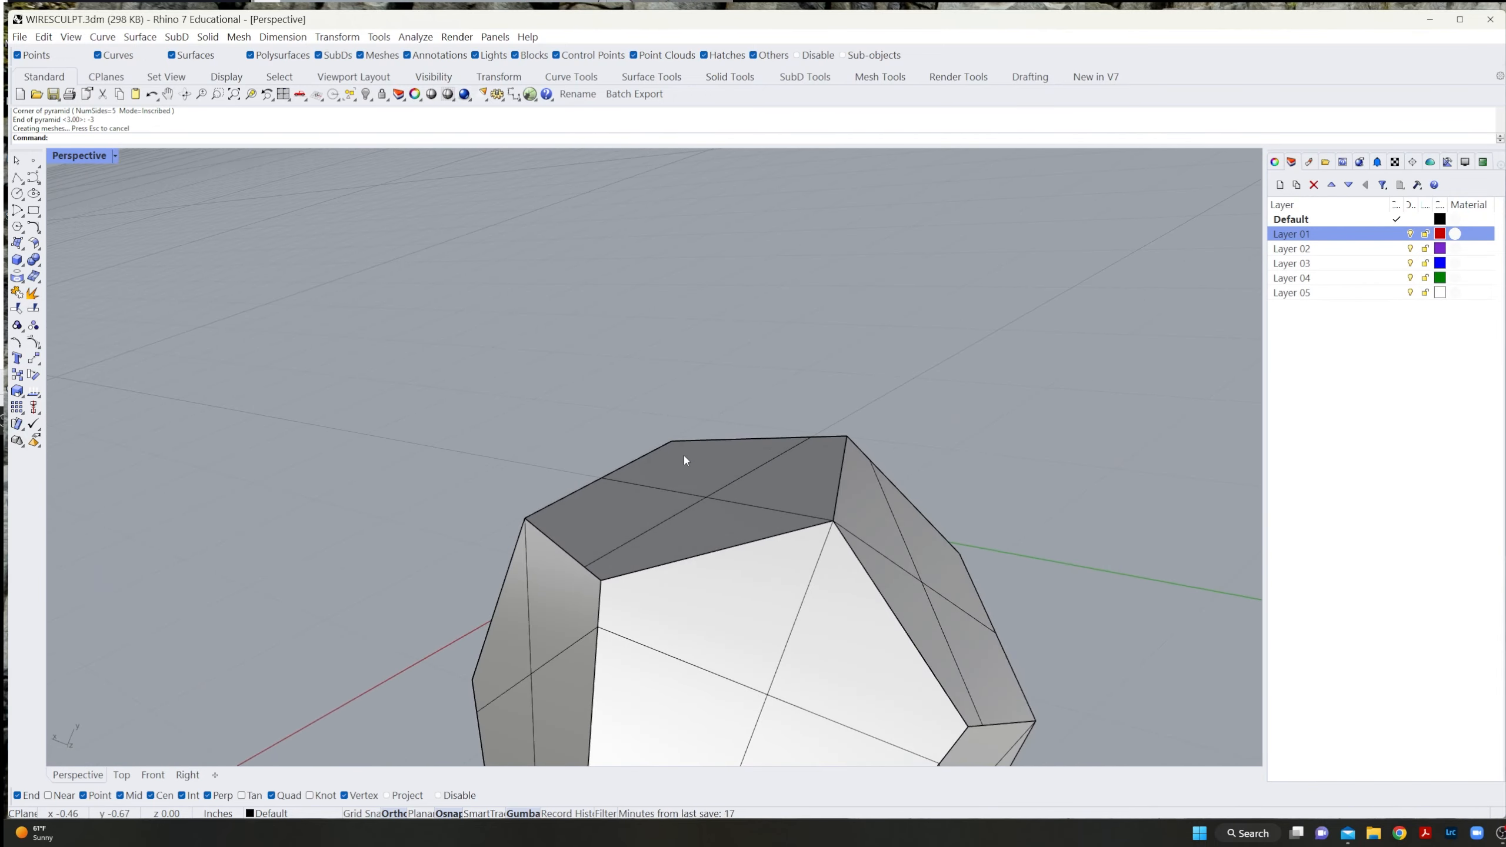
{"action": "key", "text": "Return"}
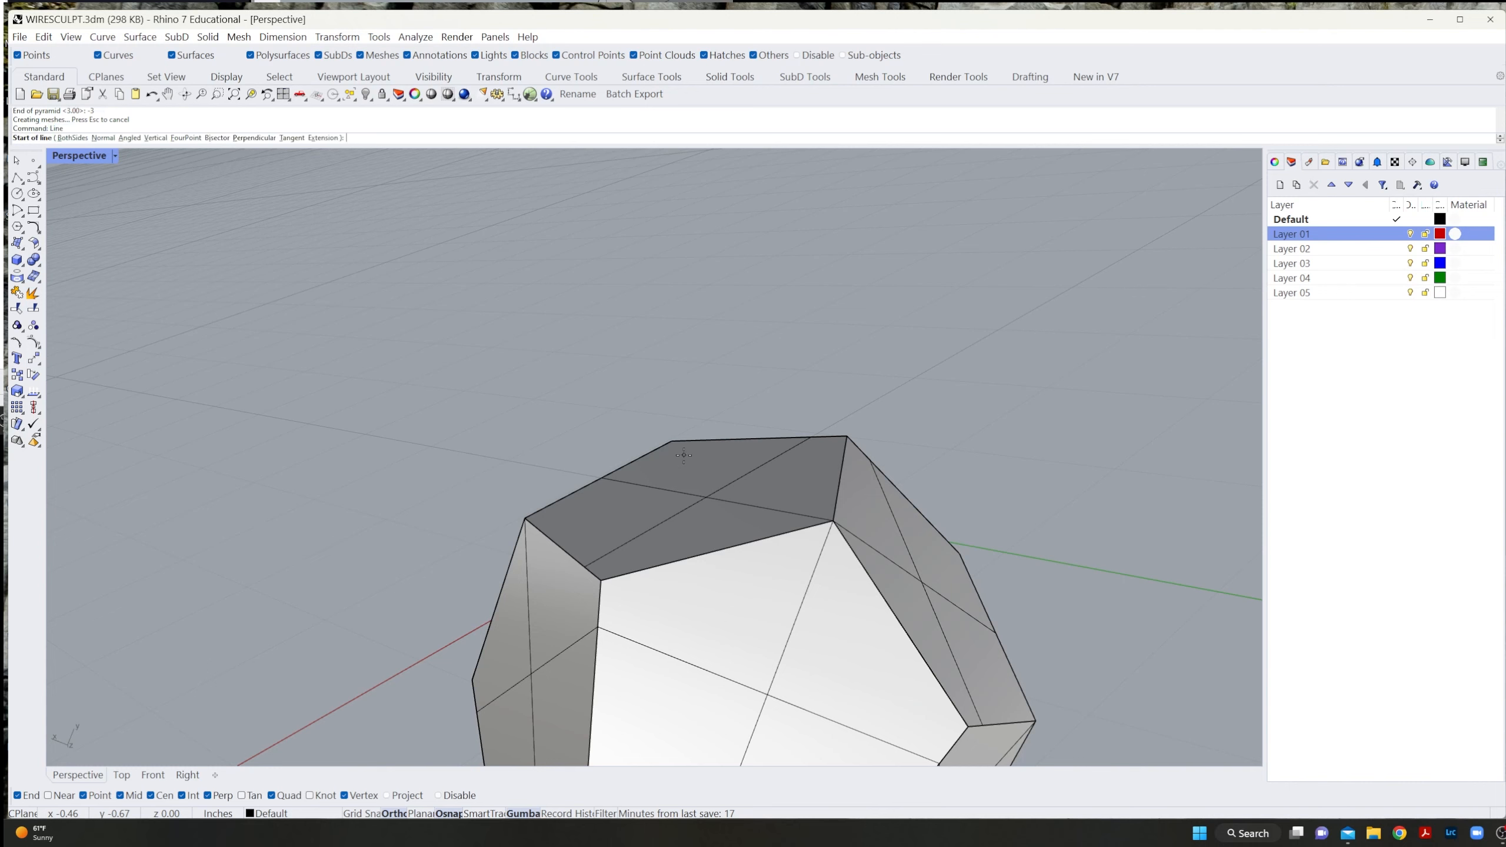
{"action": "left_click", "coordinate": [602, 477]}
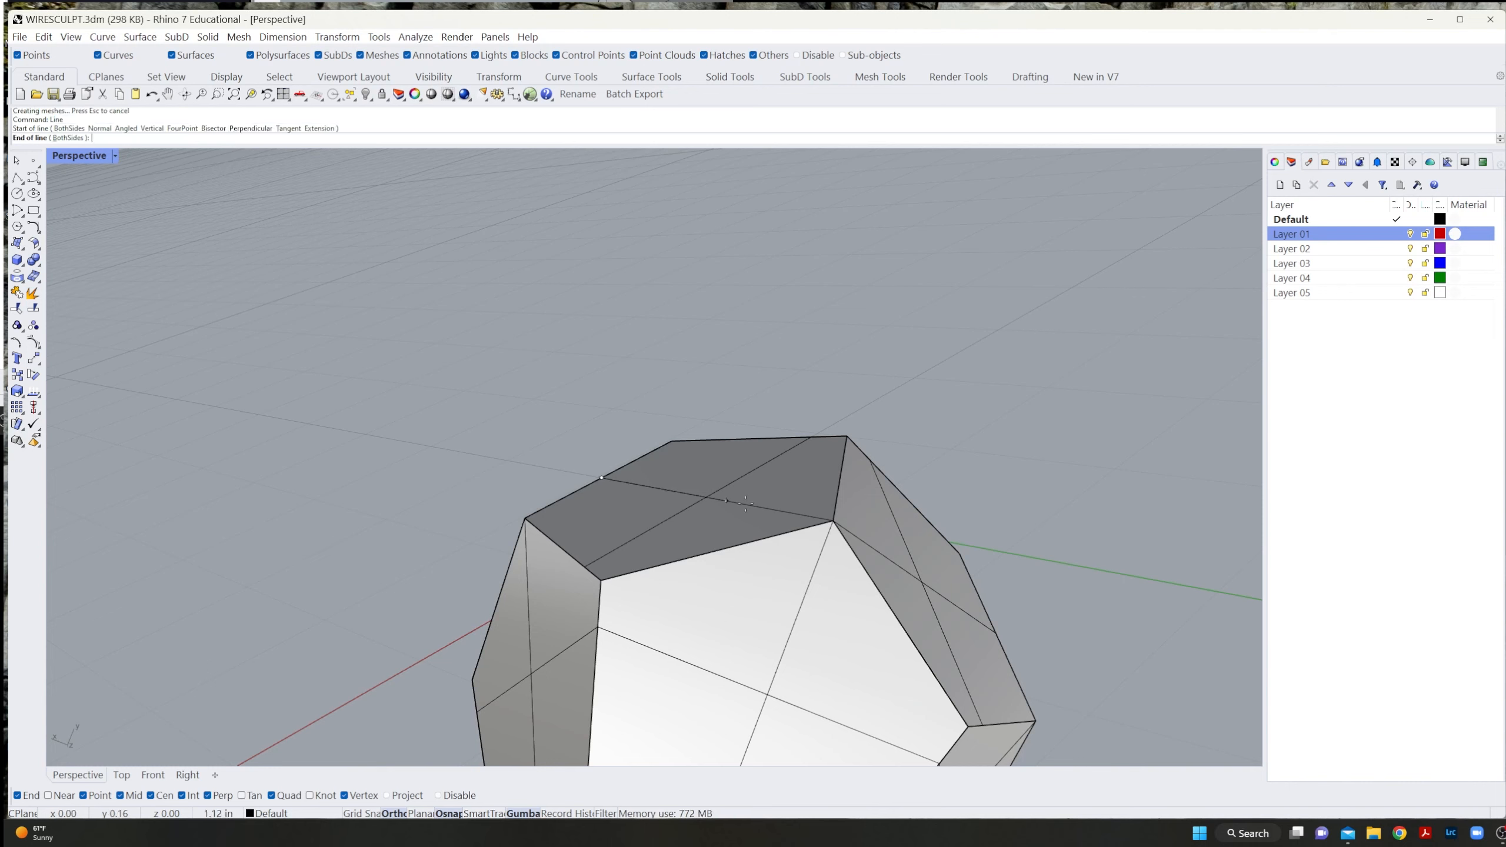
{"action": "left_click", "coordinate": [834, 522]}
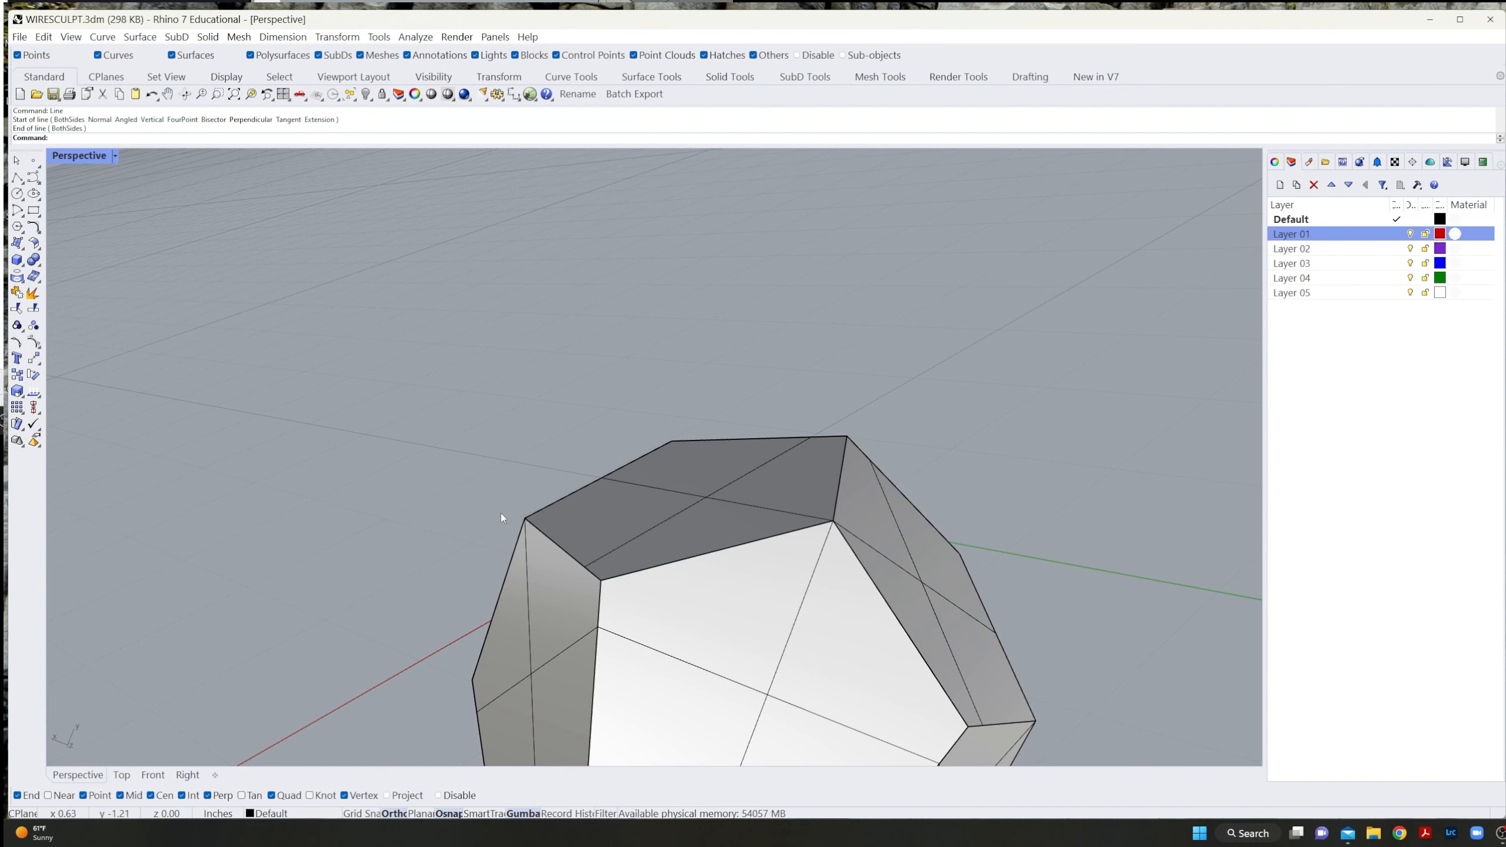
{"action": "key", "text": "Return"}
{"action": "left_click", "coordinate": [525, 518]}
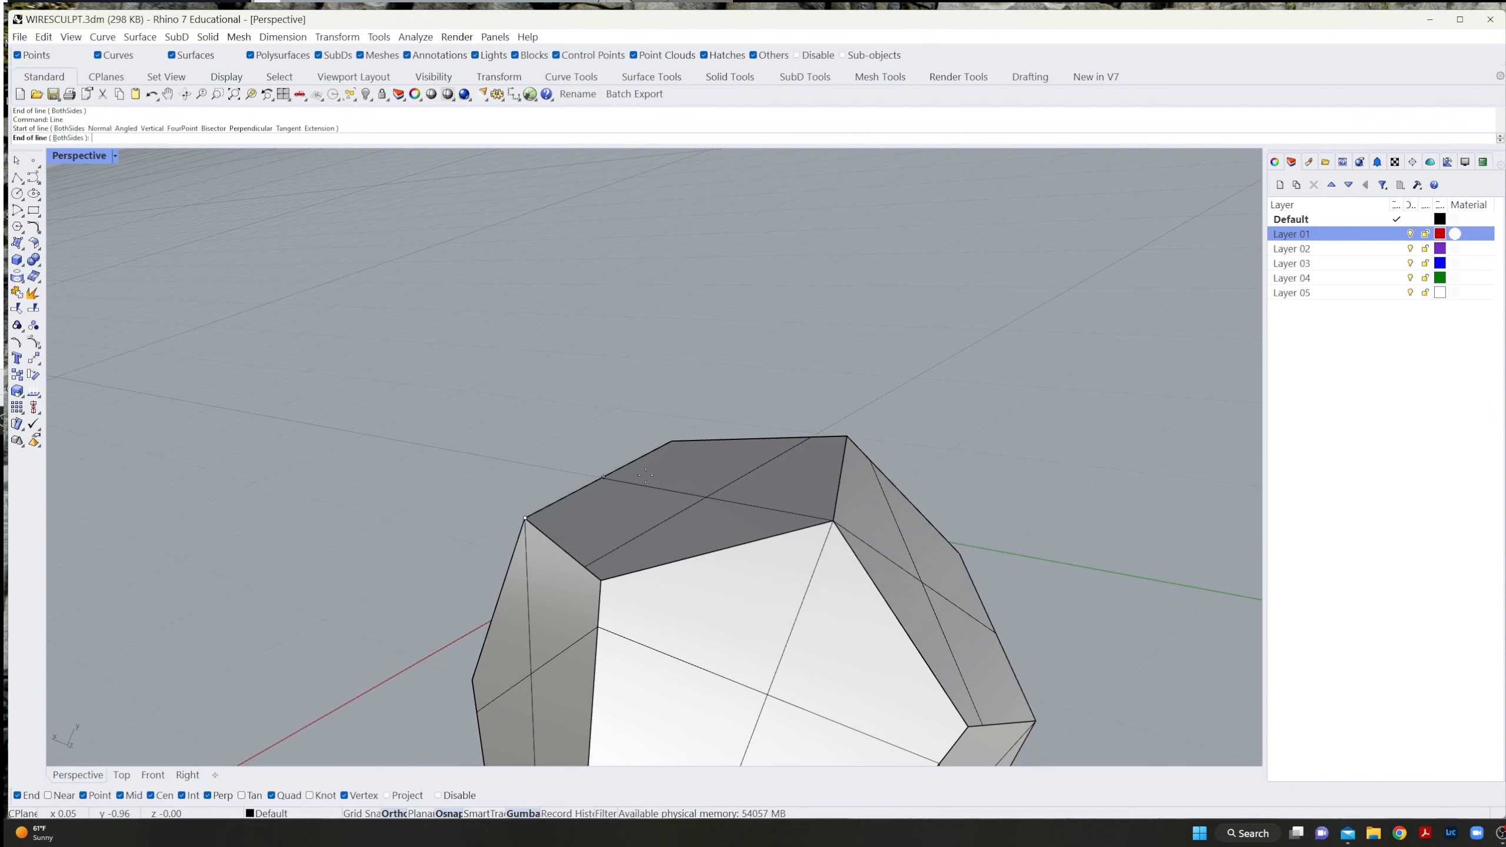
{"action": "left_click", "coordinate": [841, 480]}
Create a five-sided pyramid on the top face, centered on the line intersection with its corner on a face vertex and height 3.
{"action": "scroll", "coordinate": [687, 502], "scroll_direction": "up", "scroll_amount": 3}
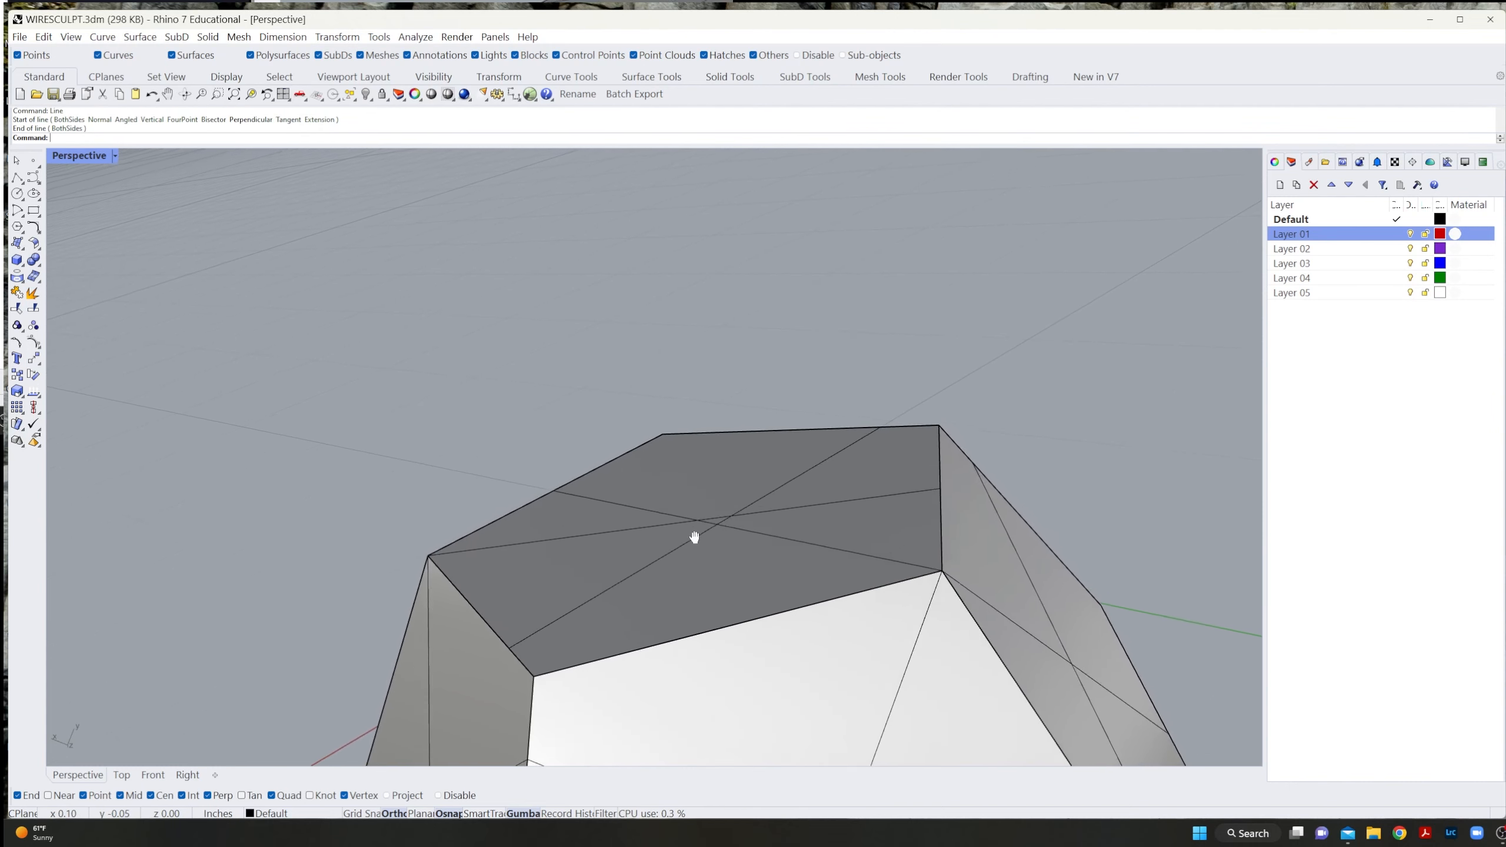
{"action": "scroll", "coordinate": [694, 537], "scroll_direction": "up", "scroll_amount": 4}
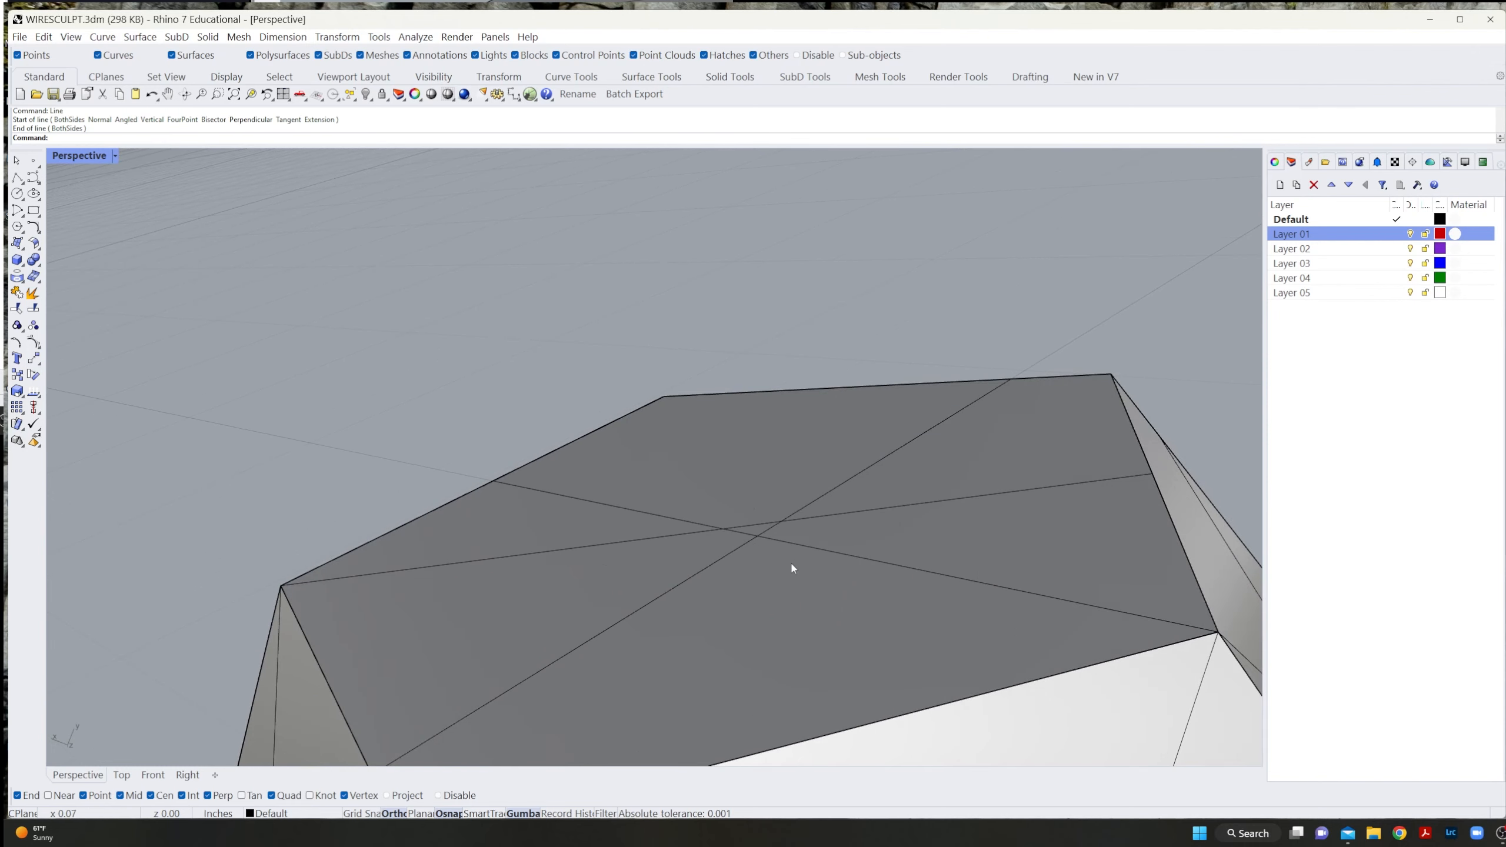
{"action": "key", "text": "Return"}
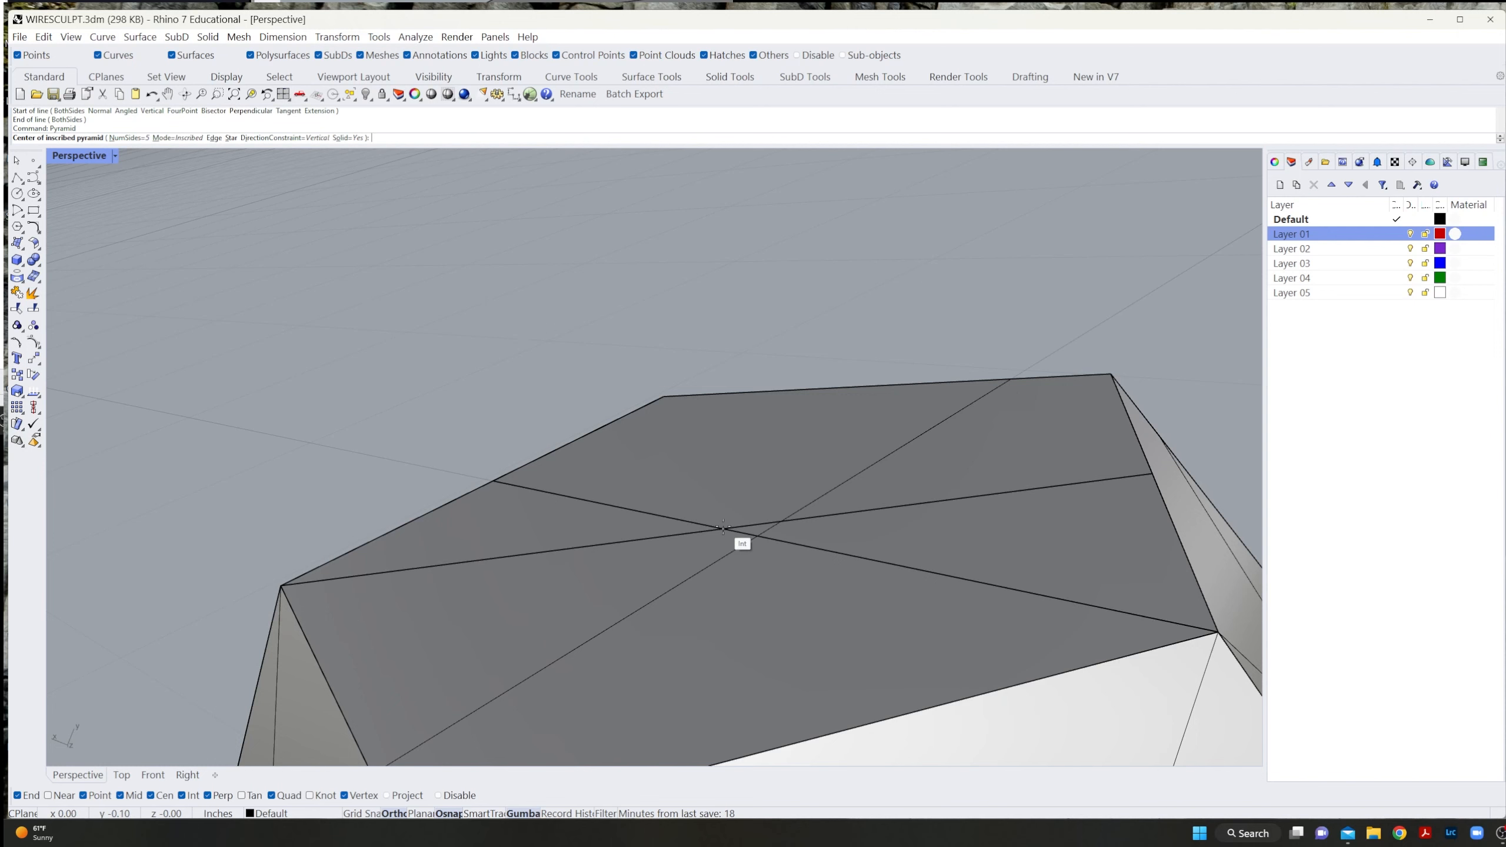
{"action": "left_click", "coordinate": [723, 527]}
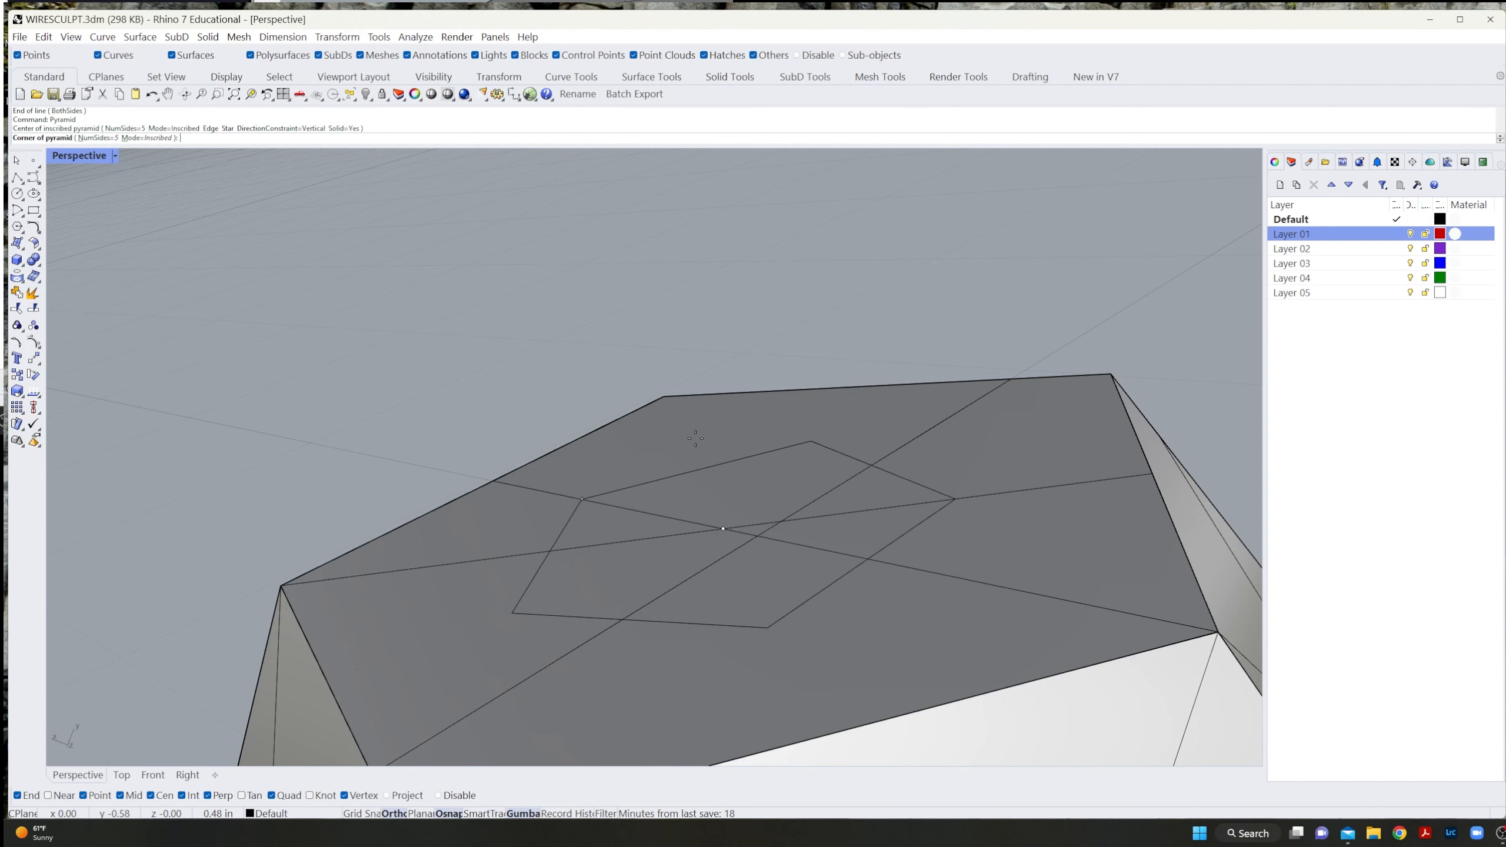
{"action": "left_click", "coordinate": [660, 397]}
{"action": "scroll", "coordinate": [658, 351], "scroll_direction": "down", "scroll_amount": 5}
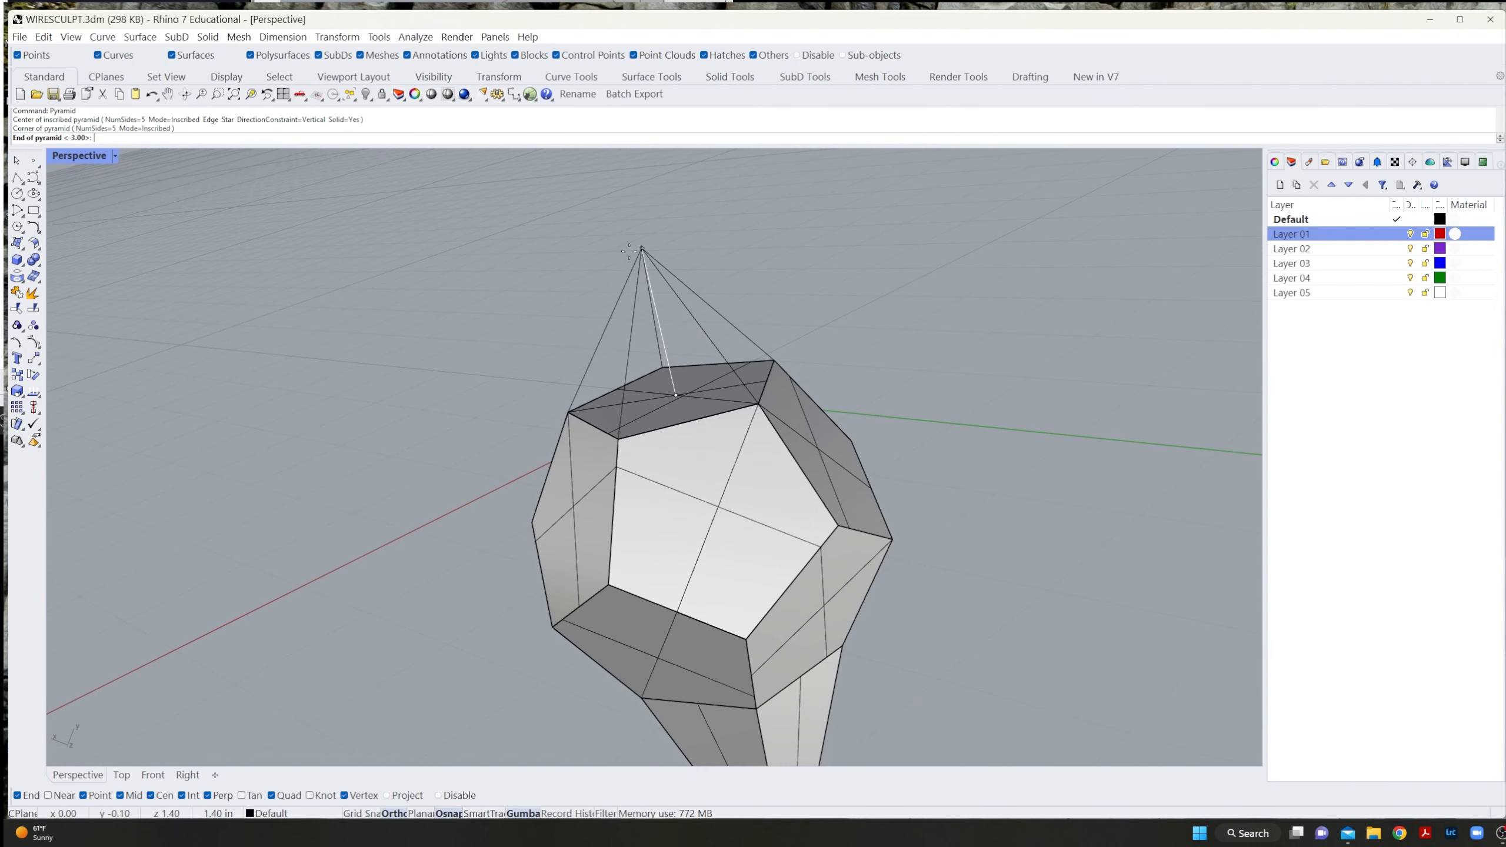
{"action": "type", "text": "3"}
{"action": "key", "text": "Return"}
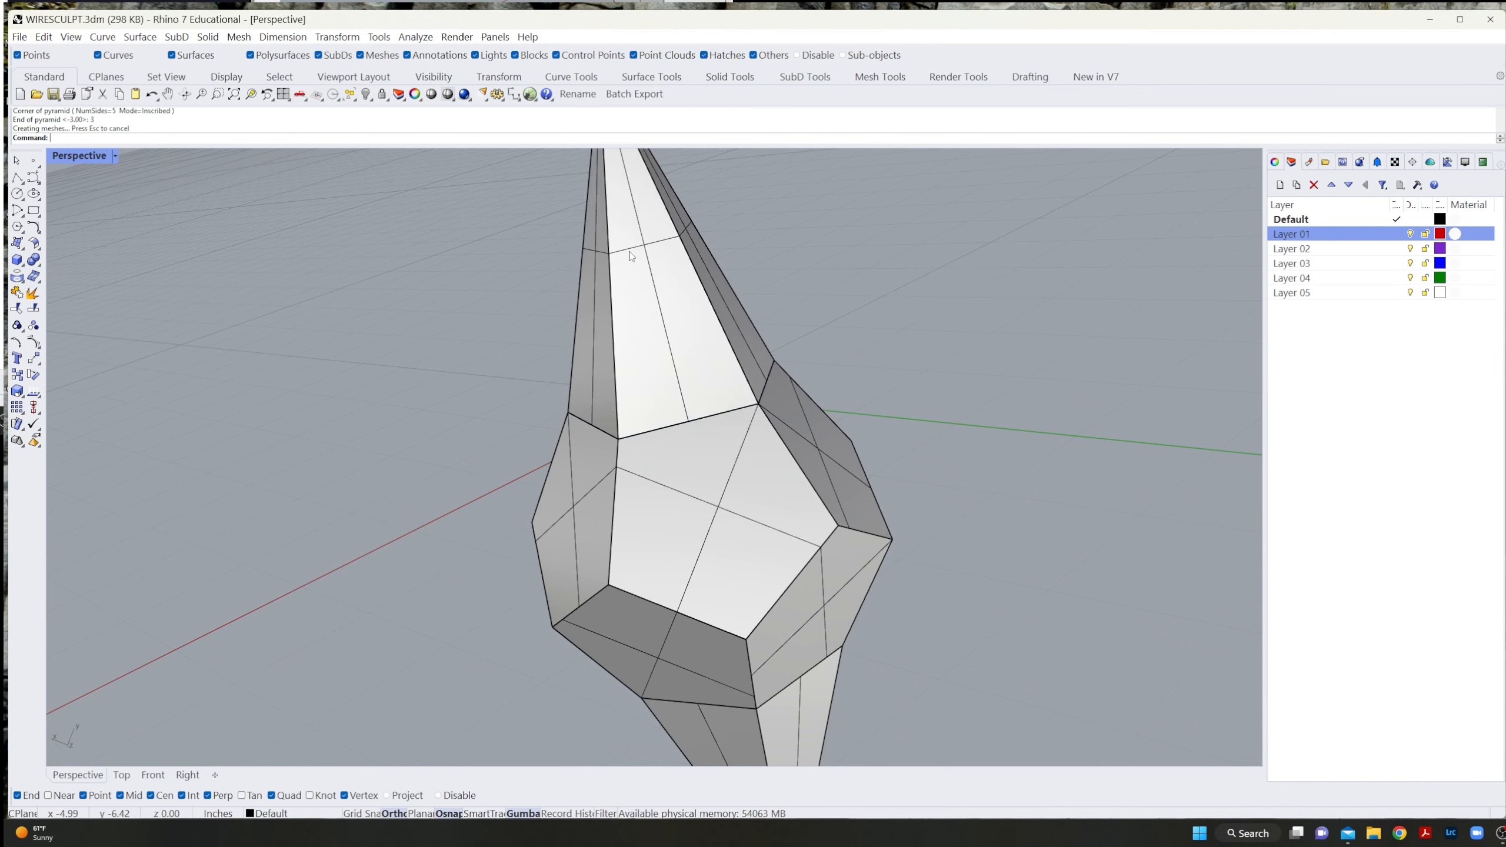
{"action": "scroll", "coordinate": [911, 454], "scroll_direction": "down", "scroll_amount": 3}
{"action": "right_click_drag", "start_coordinate": [911, 454], "coordinate": [913, 534]}
{"action": "scroll", "coordinate": [711, 504], "scroll_direction": "up", "scroll_amount": 3}
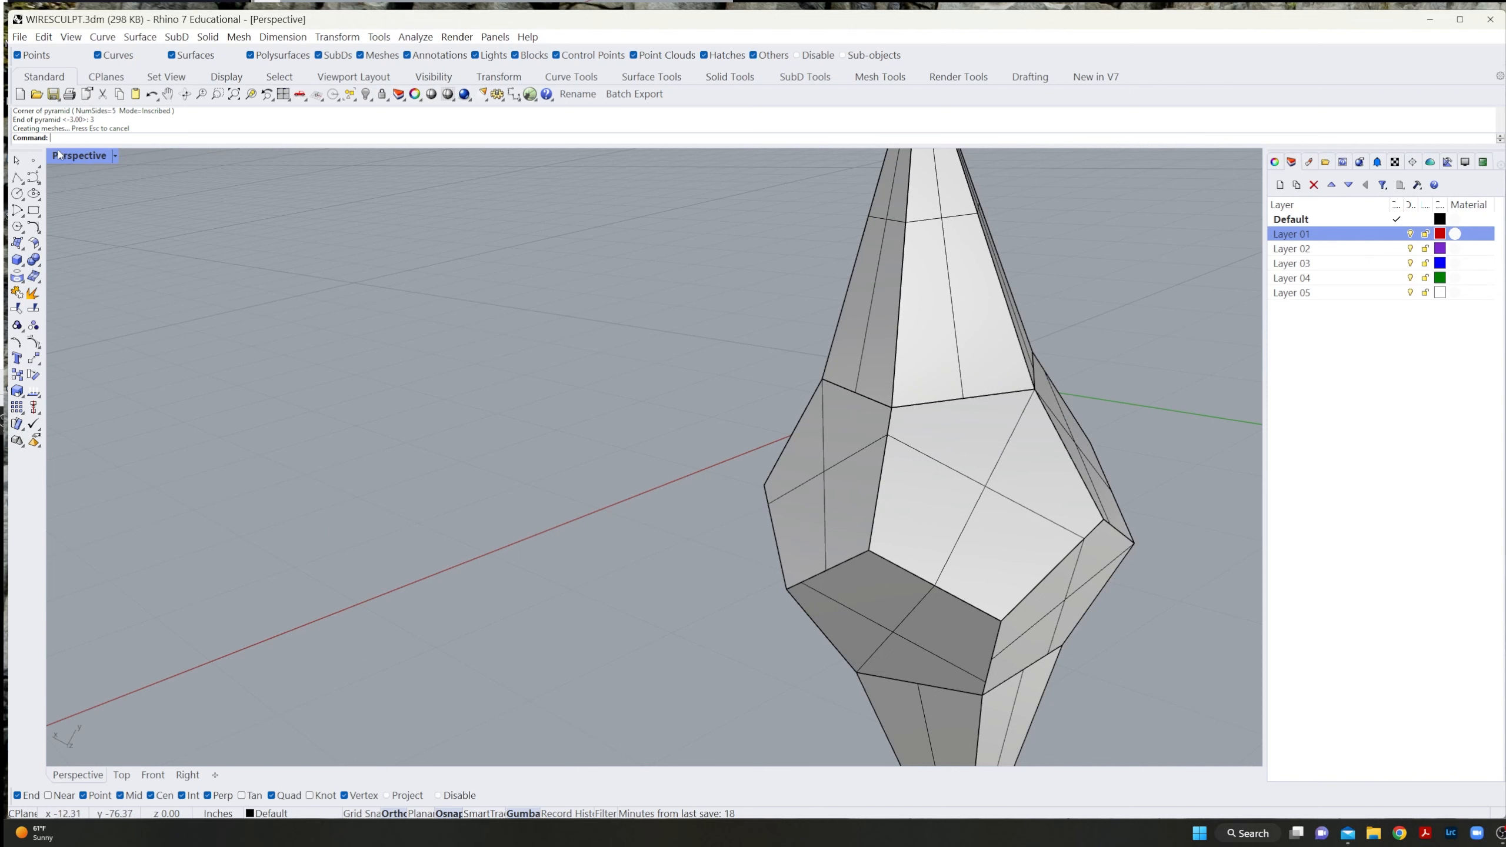
Set the construction plane to an open side face below the top pyramid and draw two crossing lines from its vertices to opposite edge midpoints.
{"action": "left_click", "coordinate": [102, 77]}
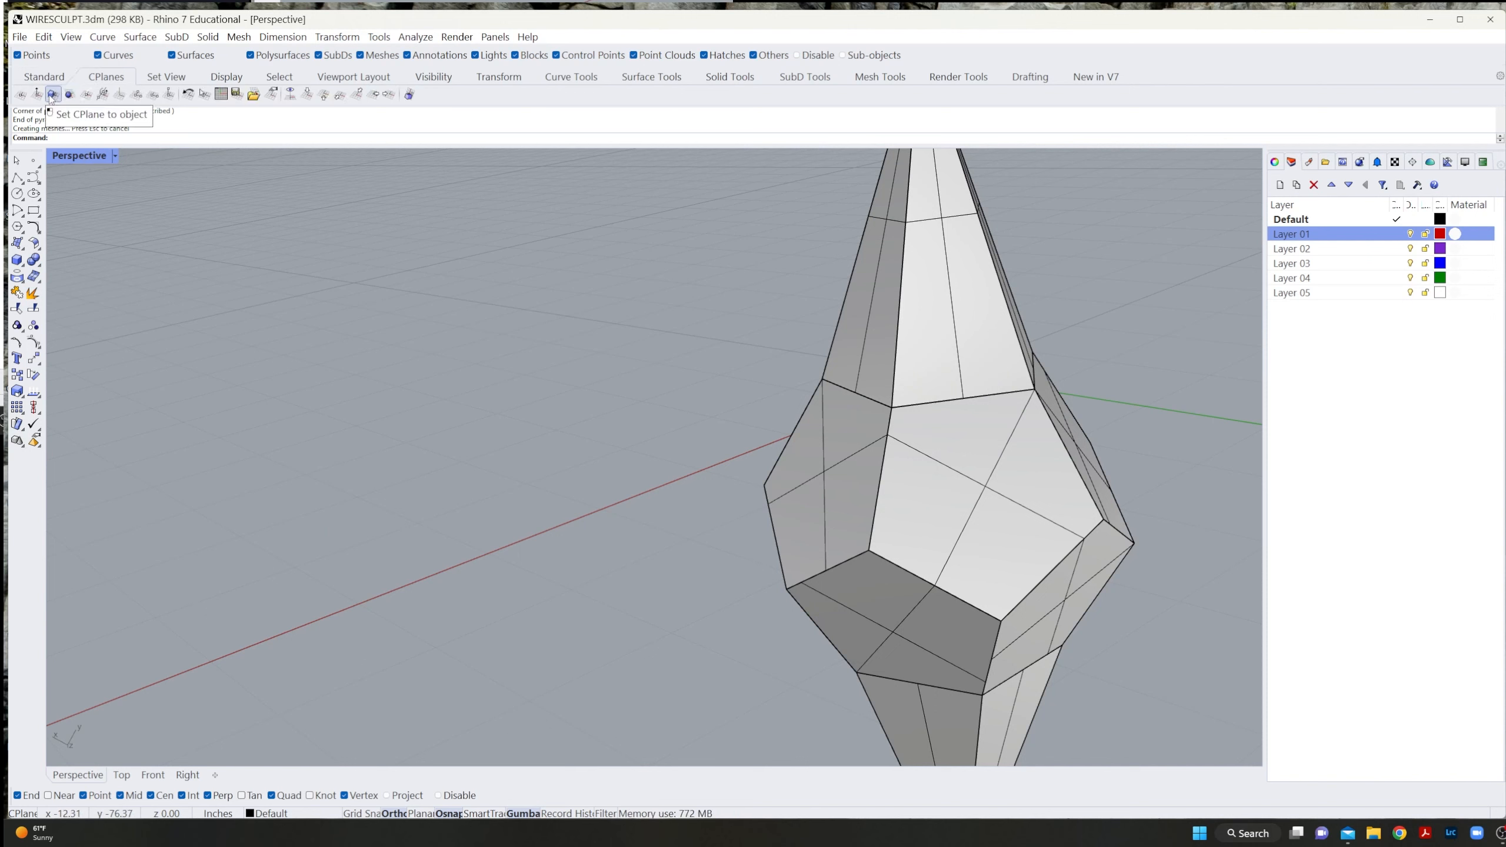
{"action": "left_click", "coordinate": [53, 94]}
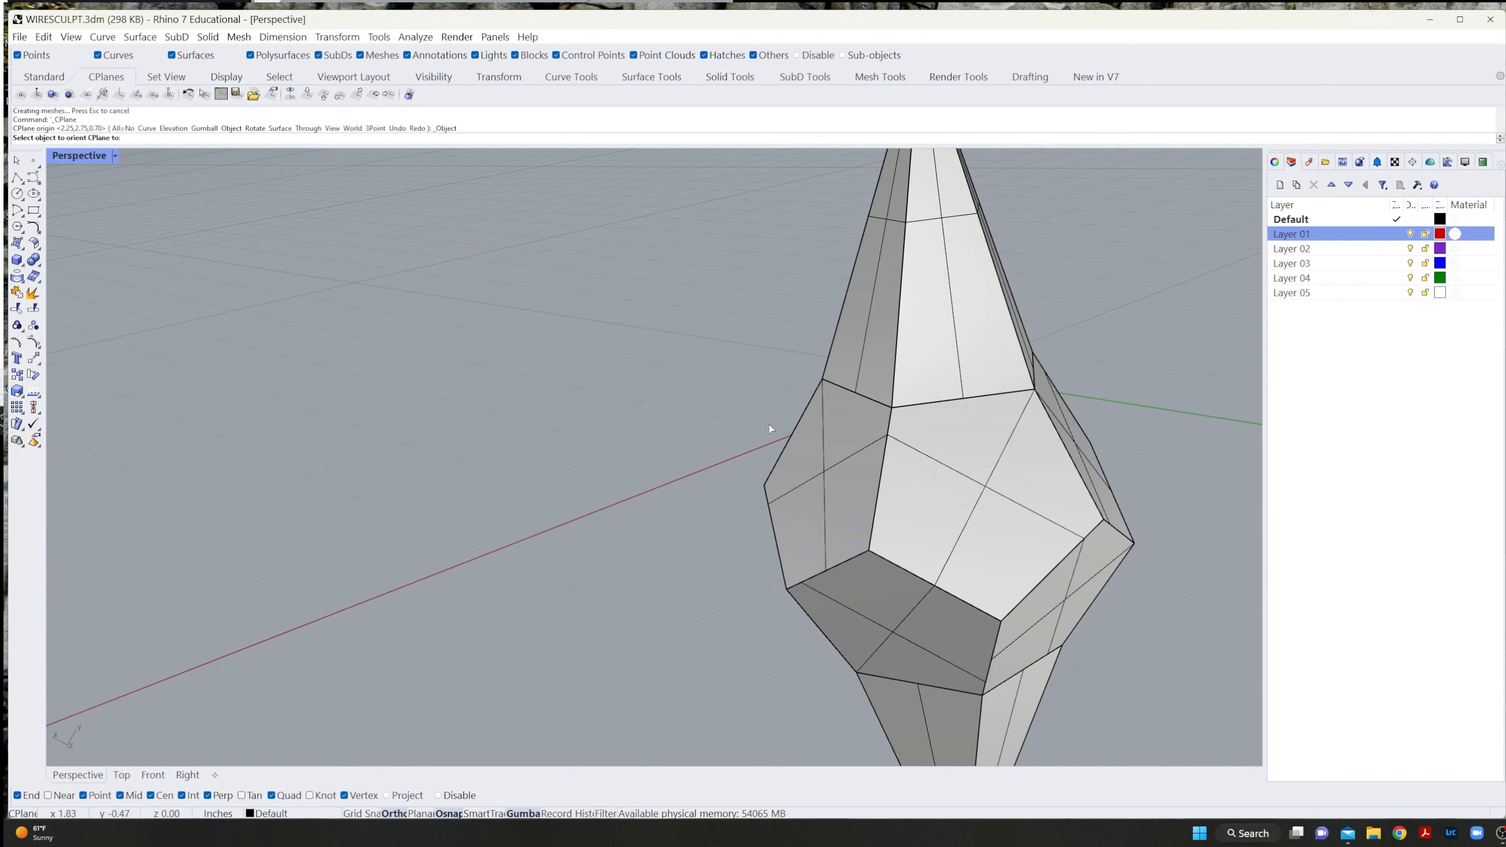
{"action": "left_click", "coordinate": [824, 467]}
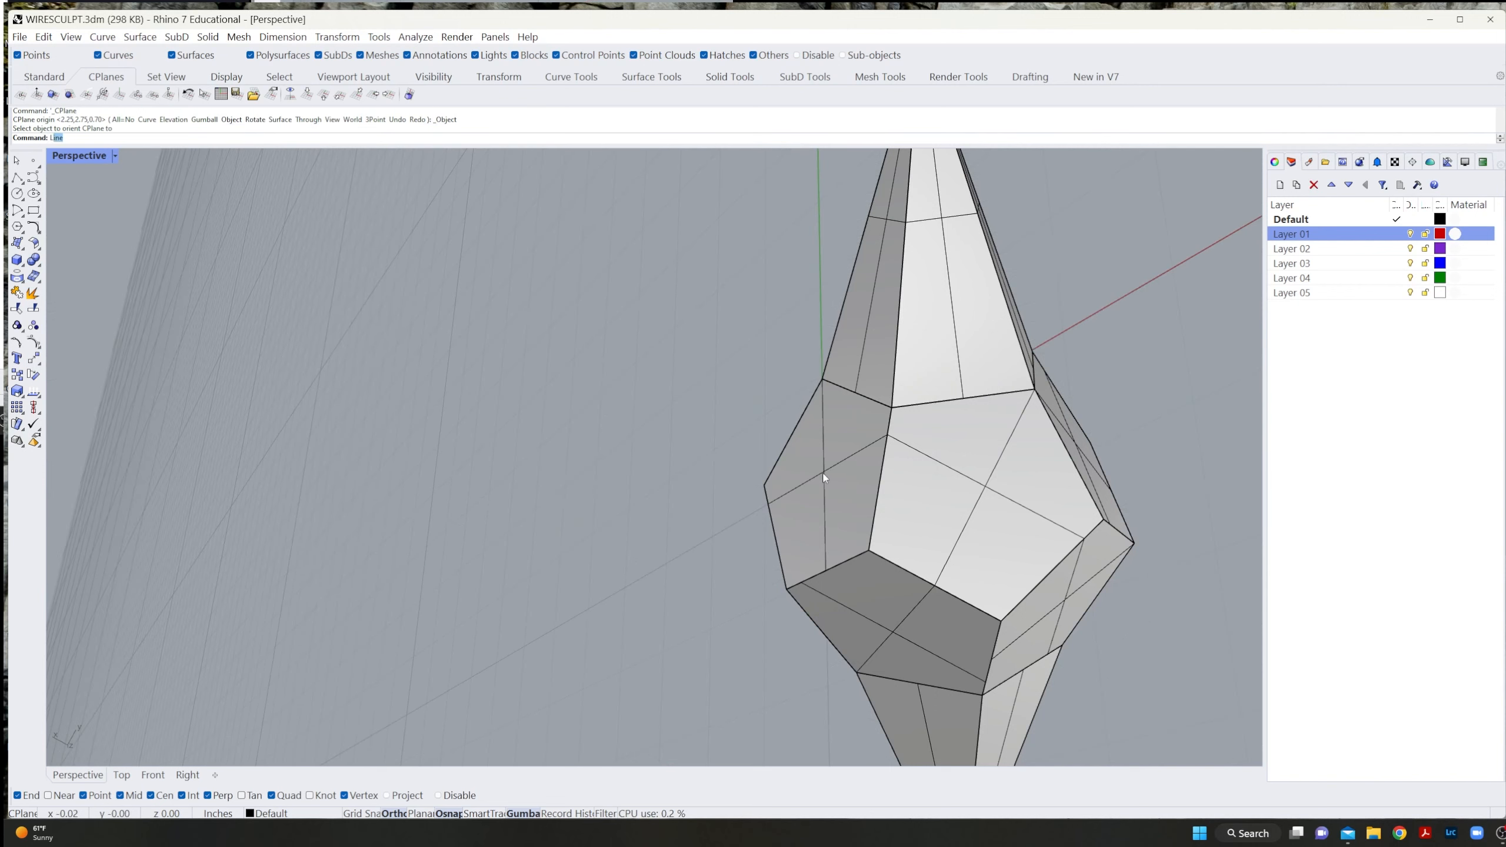
{"action": "key", "text": "Return"}
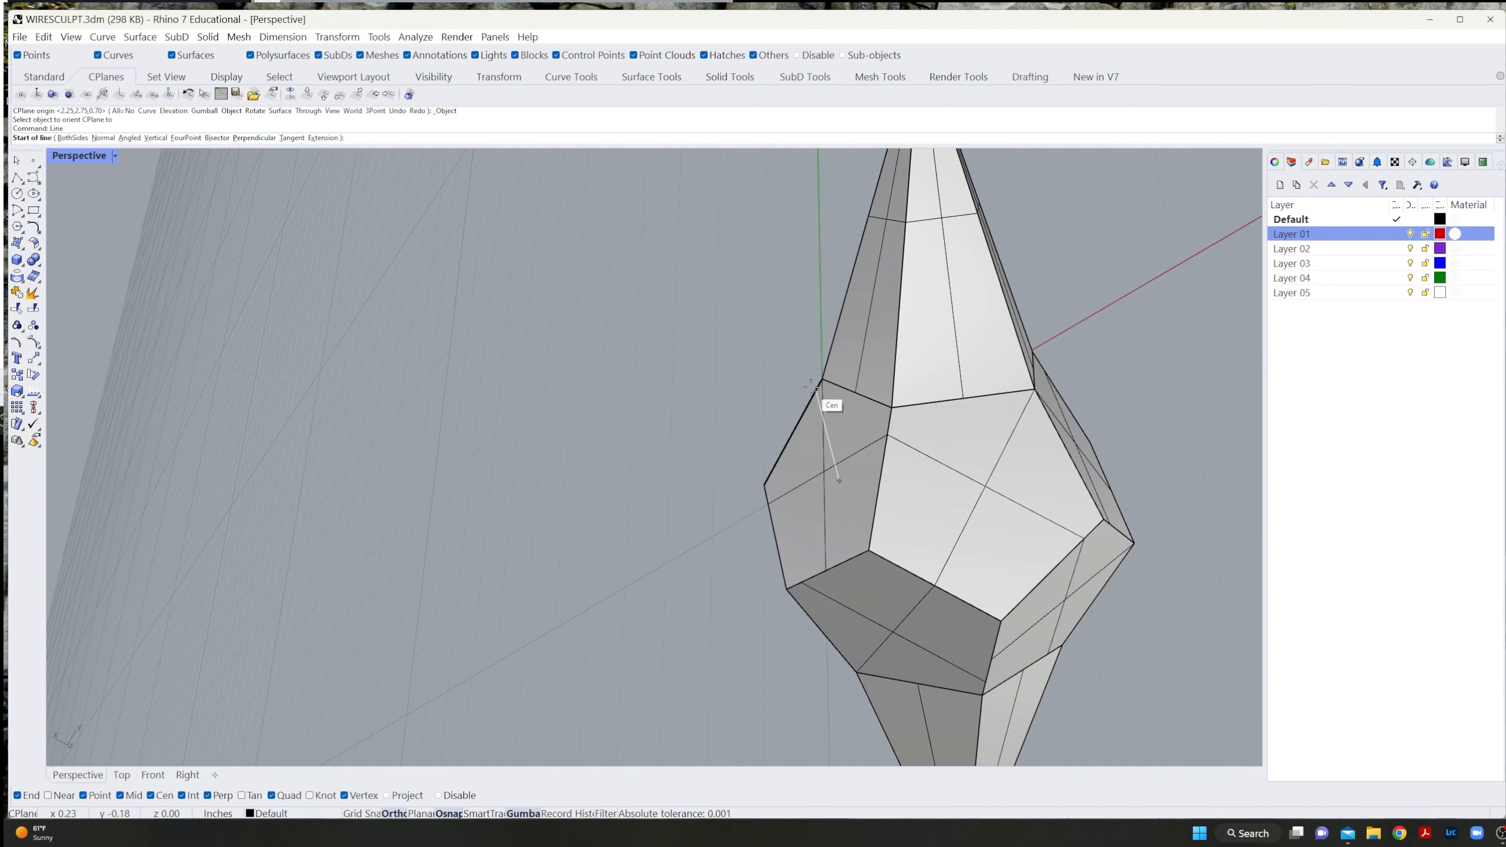
{"action": "left_click", "coordinate": [819, 384]}
{"action": "left_click", "coordinate": [828, 568]}
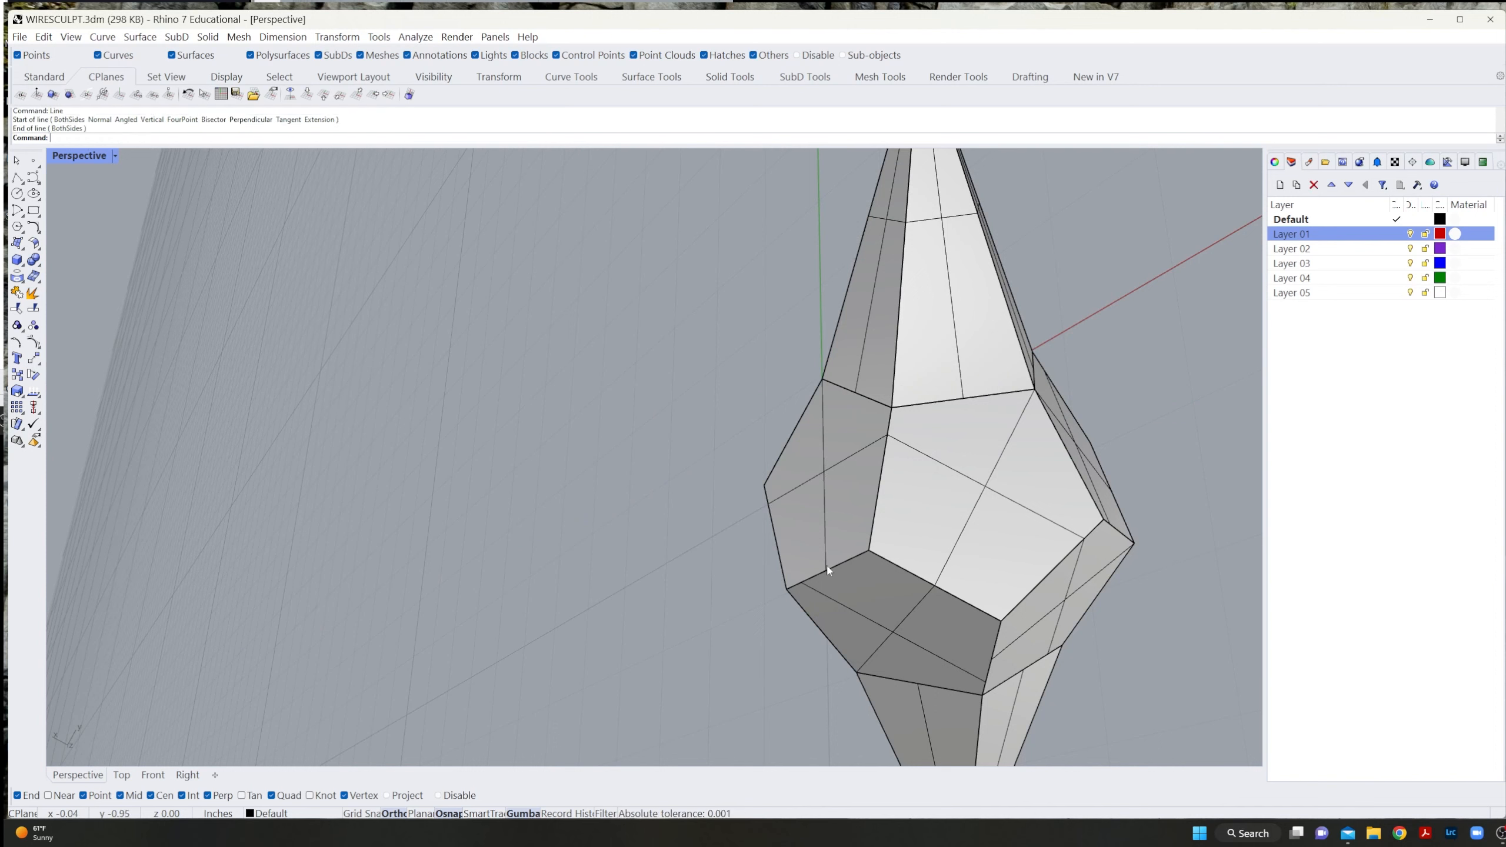
{"action": "key", "text": "Return"}
{"action": "left_click", "coordinate": [868, 552]}
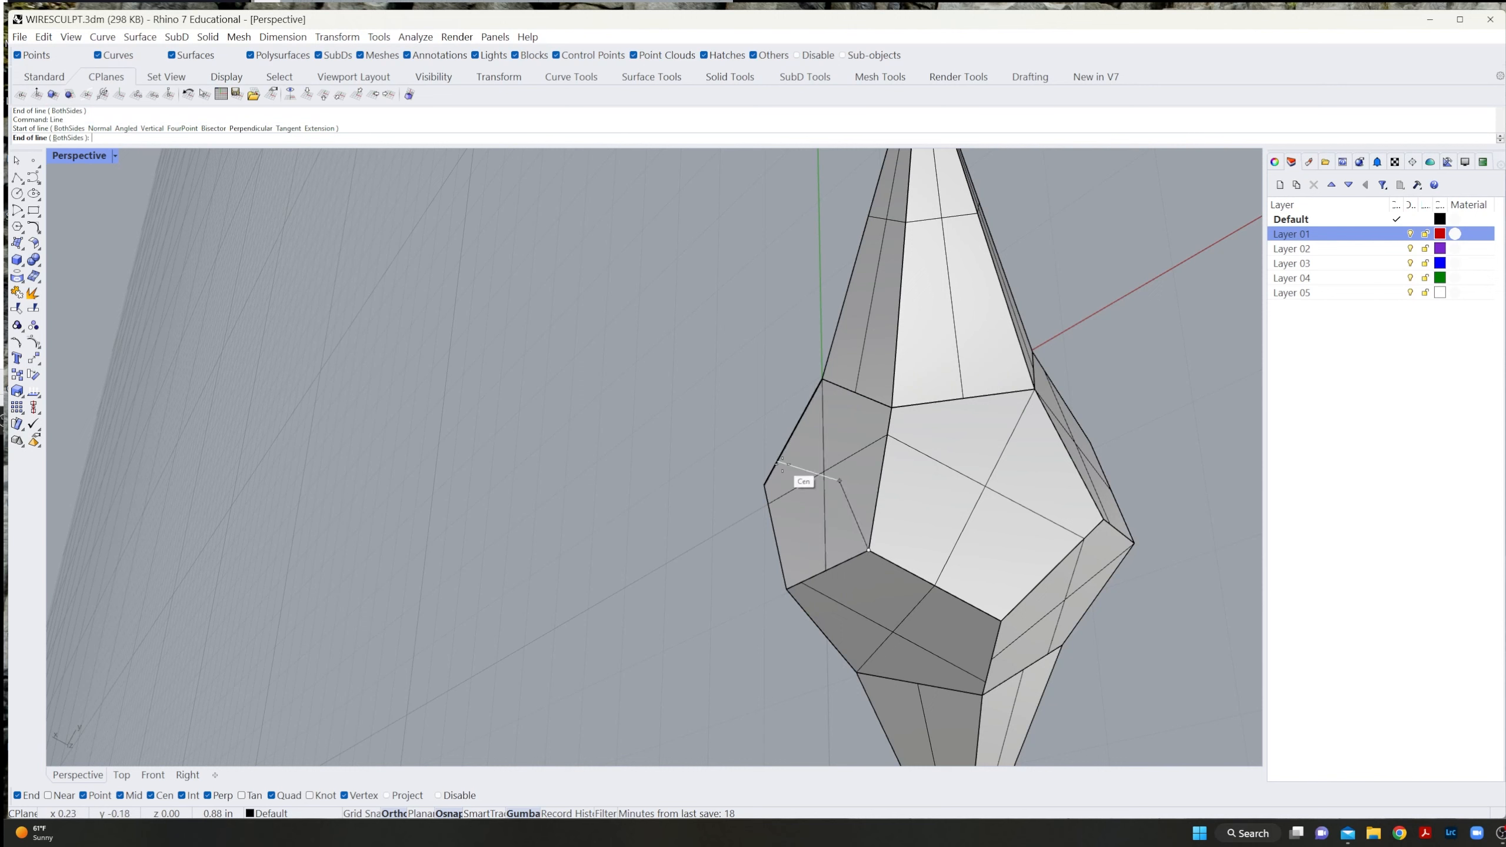
{"action": "left_click", "coordinate": [794, 435]}
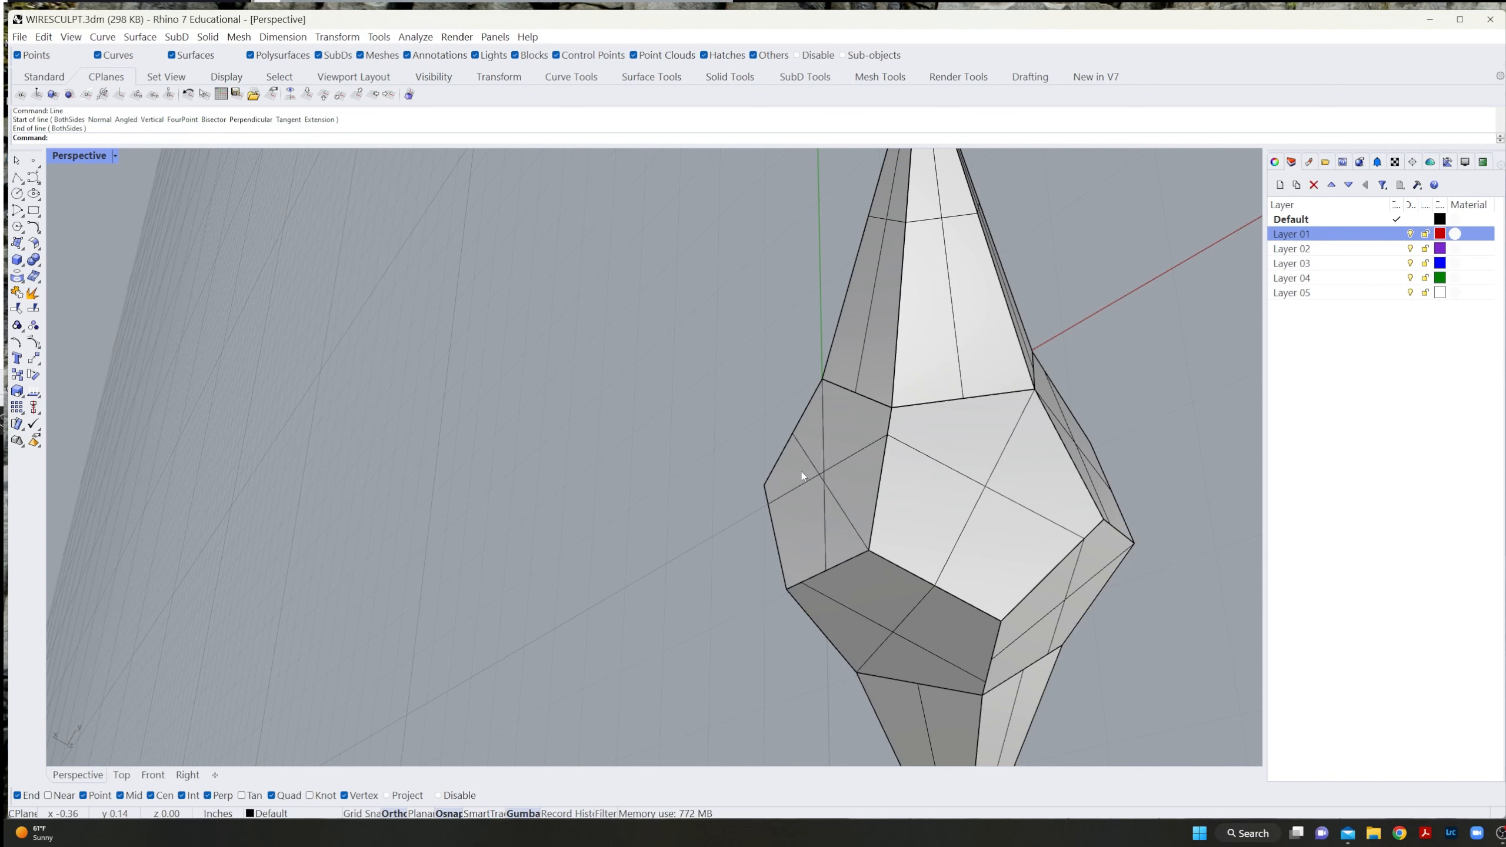
Create a five-sided pyramid on that side face, centered on the line intersection with its corner on a face vertex and height 3.
{"action": "key", "text": "Return"}
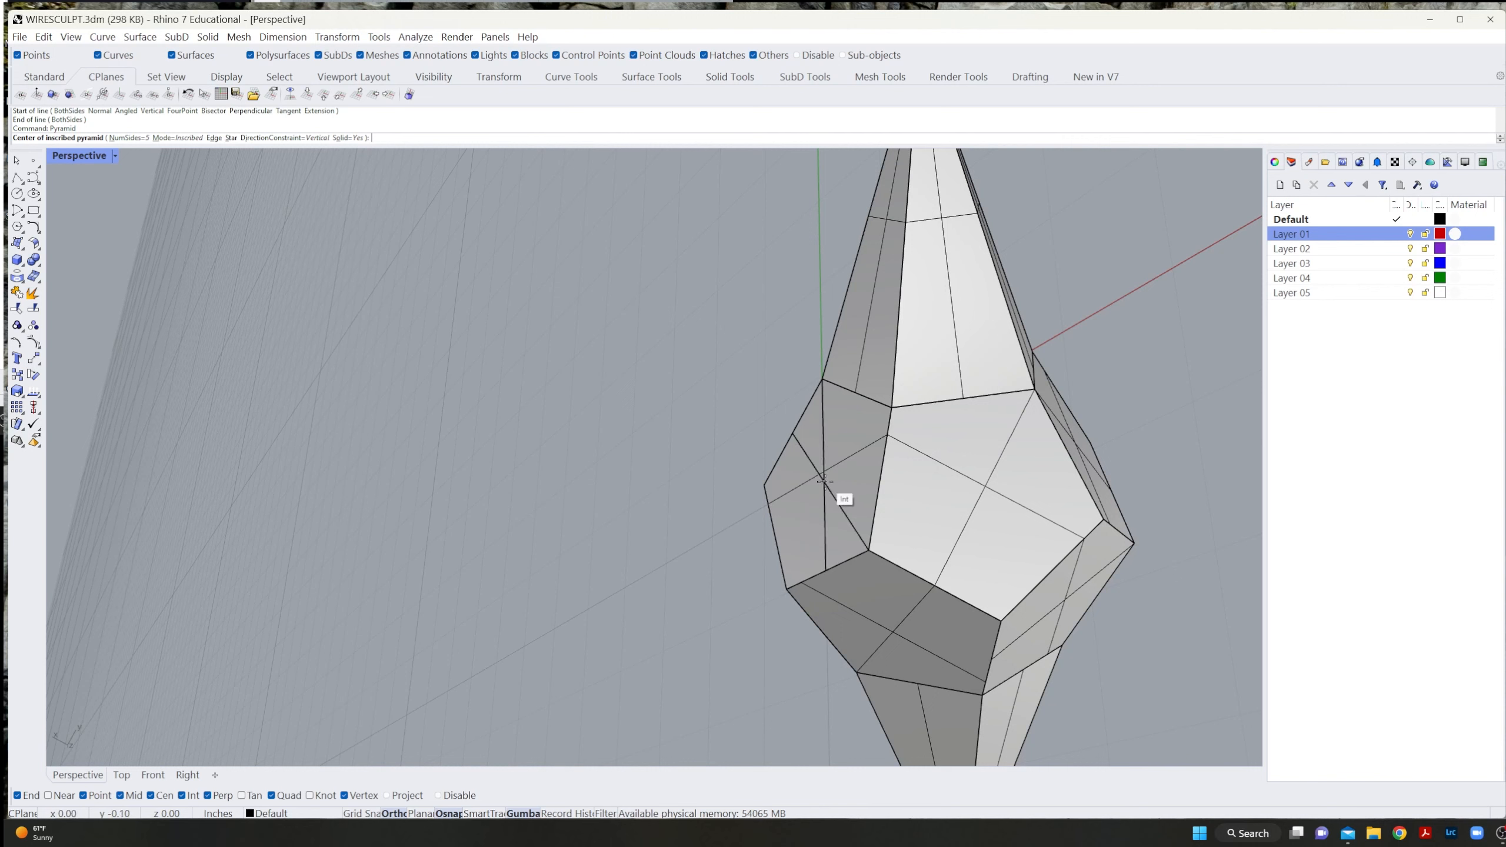
{"action": "left_click", "coordinate": [821, 476]}
{"action": "left_click", "coordinate": [823, 376]}
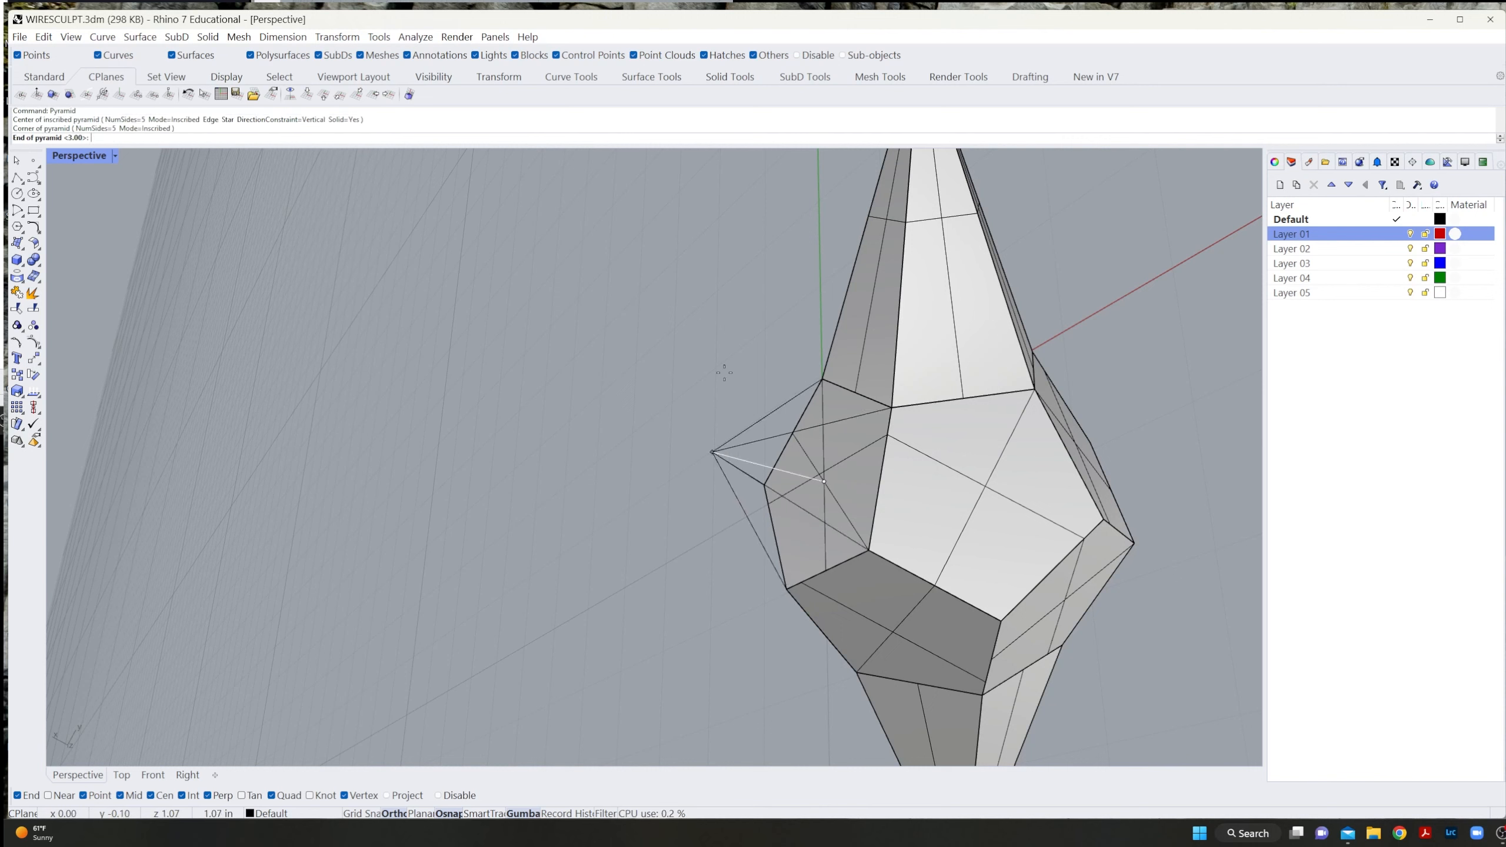
{"action": "type", "text": "3"}
{"action": "key", "text": "Return"}
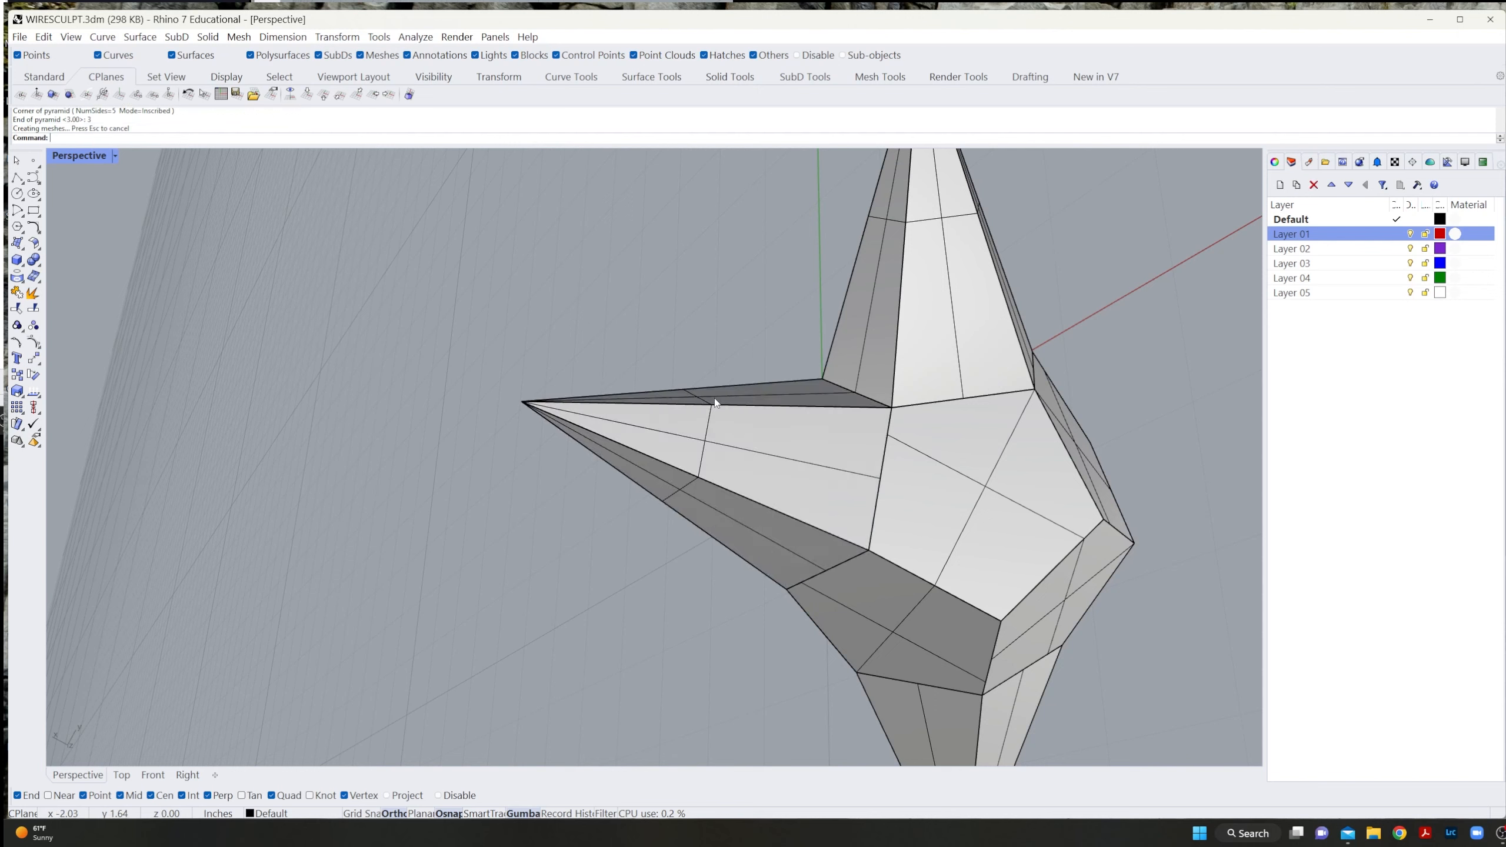
Align the construction plane to another open face bordering the top pyramid and draw two crossing vertex-to-midpoint lines on it.
{"action": "right_click_drag", "start_coordinate": [1080, 517], "coordinate": [848, 584]}
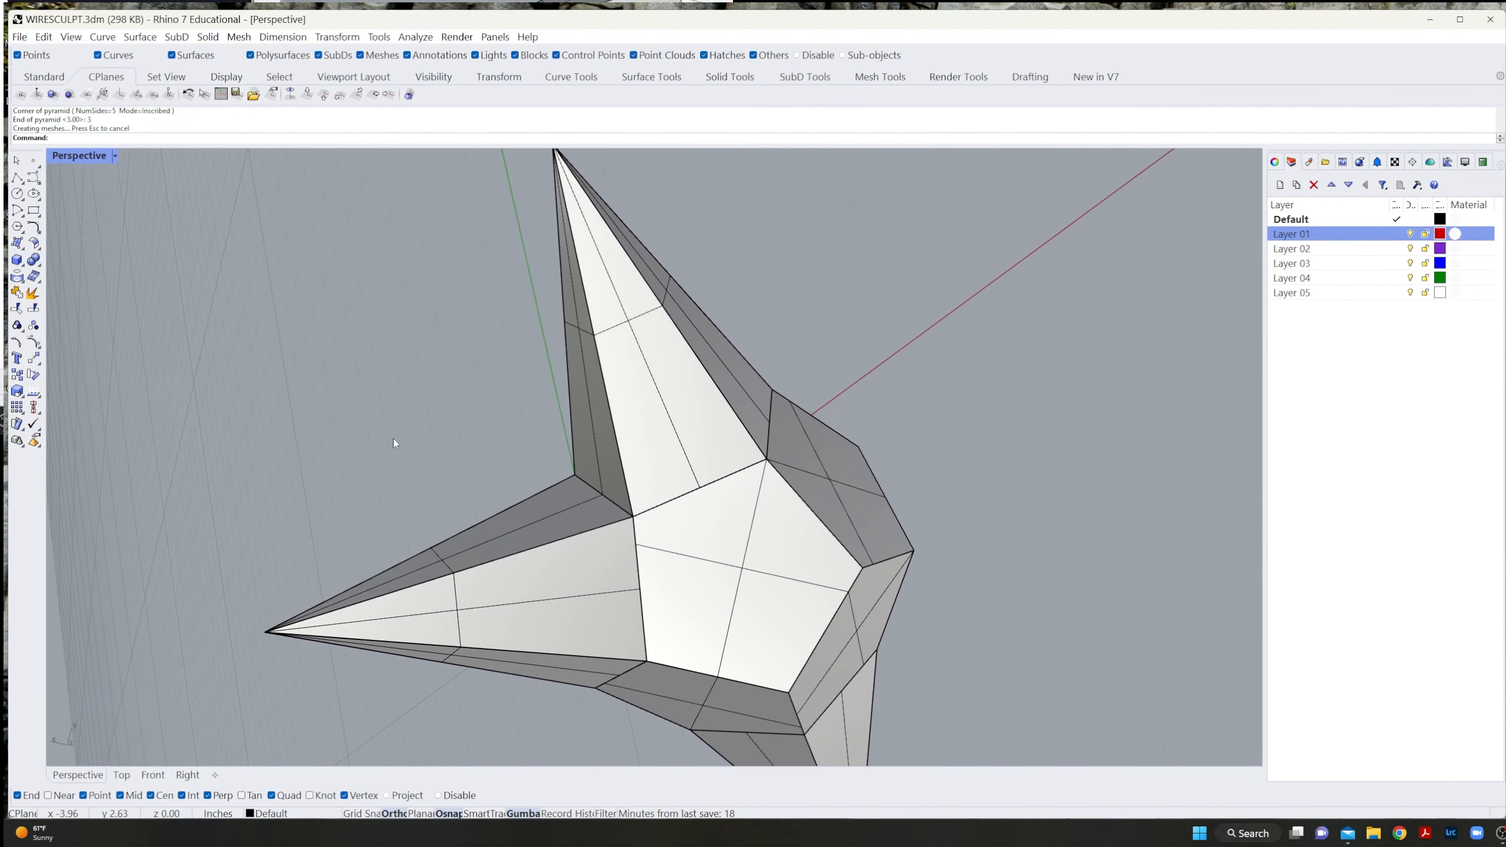
{"action": "left_click", "coordinate": [52, 94]}
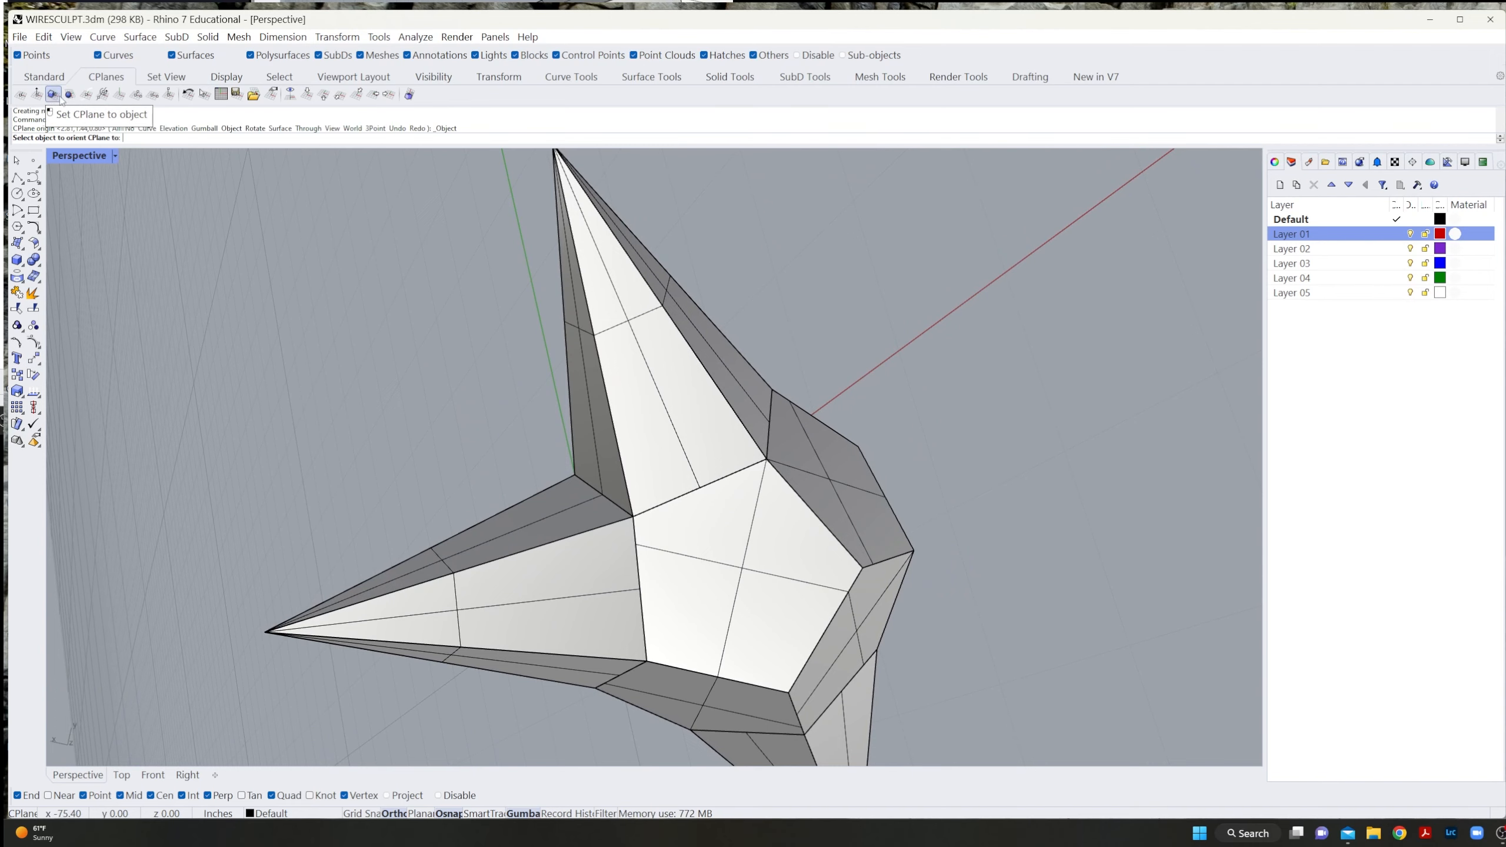
{"action": "left_click", "coordinate": [830, 488]}
{"action": "right_click_drag", "start_coordinate": [850, 472], "coordinate": [600, 503]}
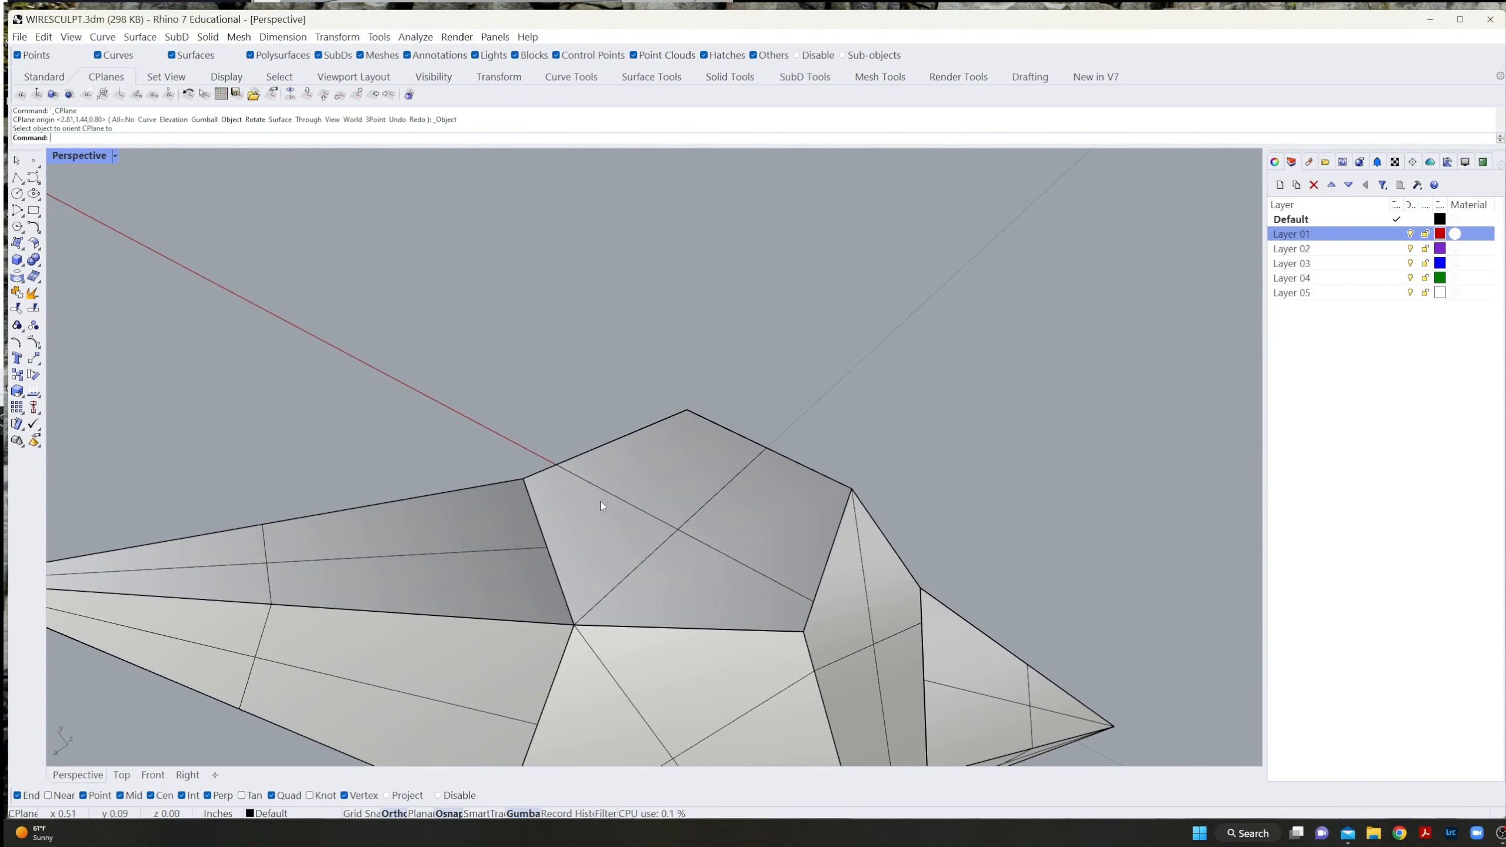
{"action": "type", "text": "line"}
{"action": "key", "text": "Return"}
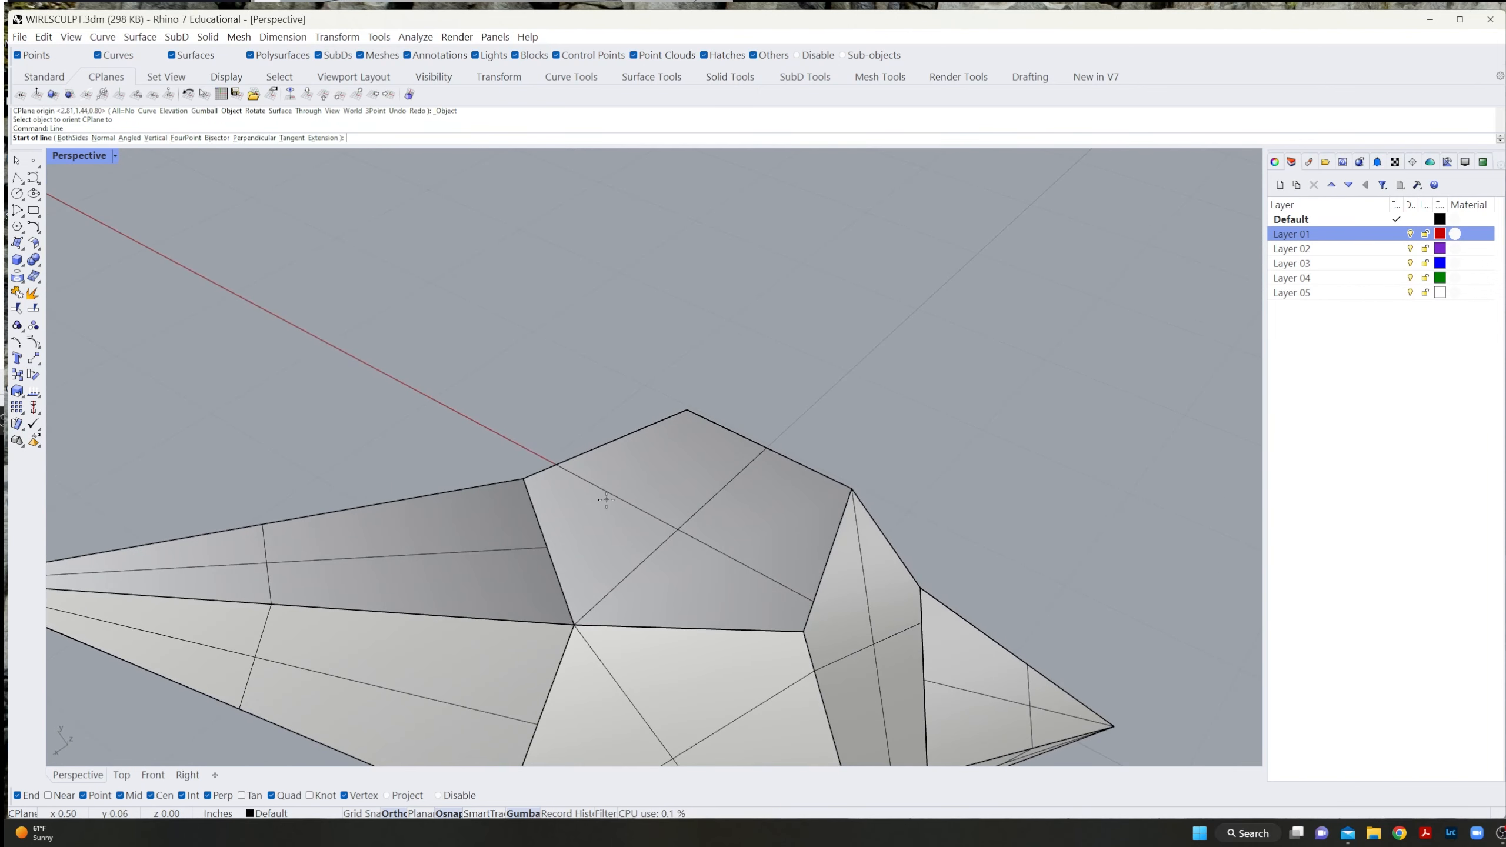
{"action": "left_click", "coordinate": [688, 412]}
{"action": "left_click", "coordinate": [689, 626]}
{"action": "key", "text": "Return"}
{"action": "left_click", "coordinate": [852, 490]}
{"action": "left_click", "coordinate": [547, 547]}
Create a five-sided pyramid with height 3 on this second side face, from the line intersection to a face vertex.
{"action": "type", "text": "pyramid"}
{"action": "key", "text": "Return"}
{"action": "left_click", "coordinate": [689, 522]}
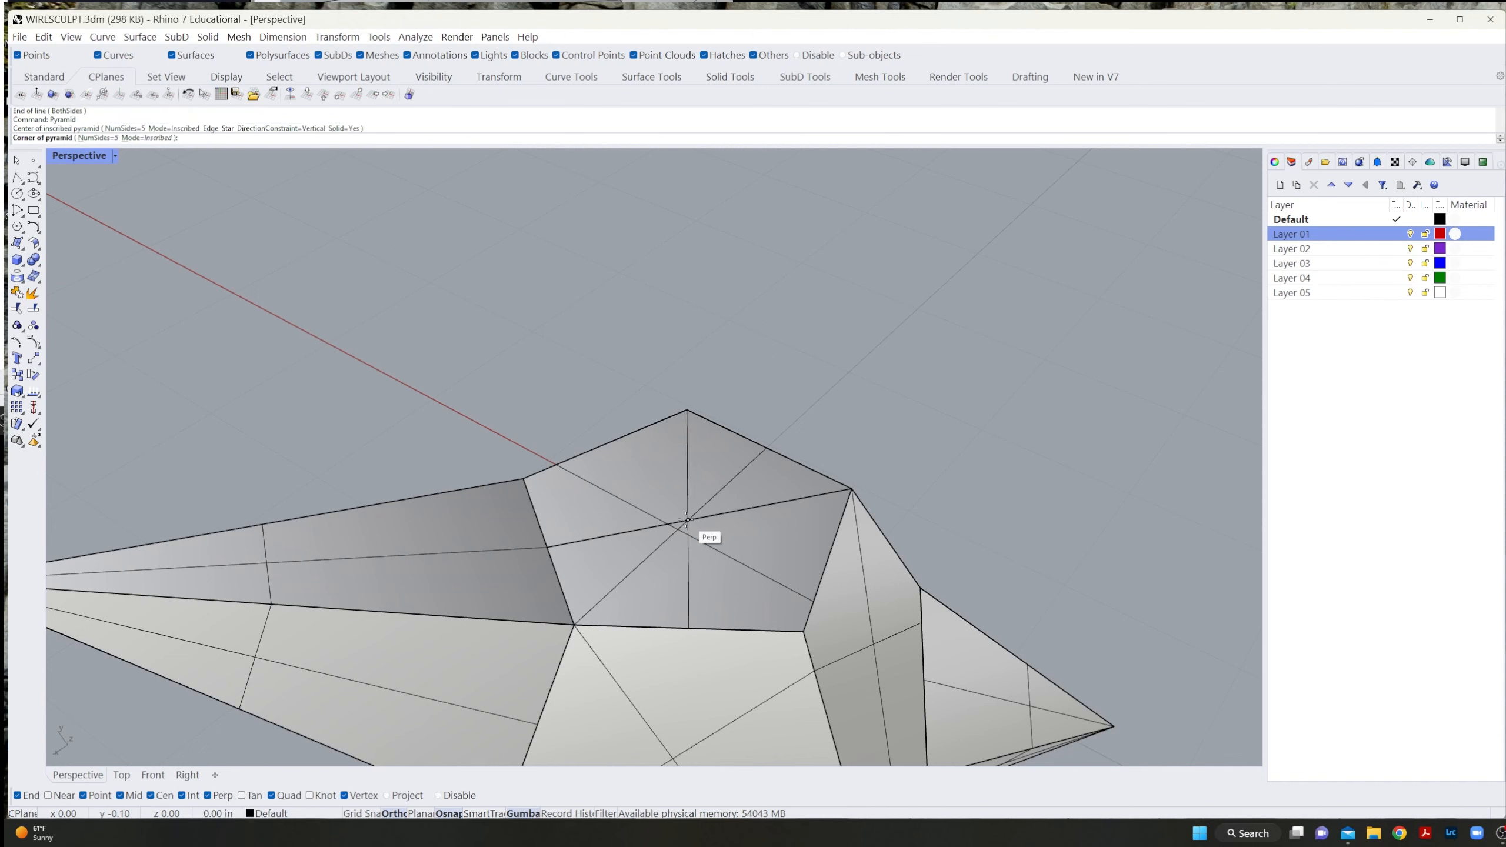
{"action": "left_click", "coordinate": [693, 406]}
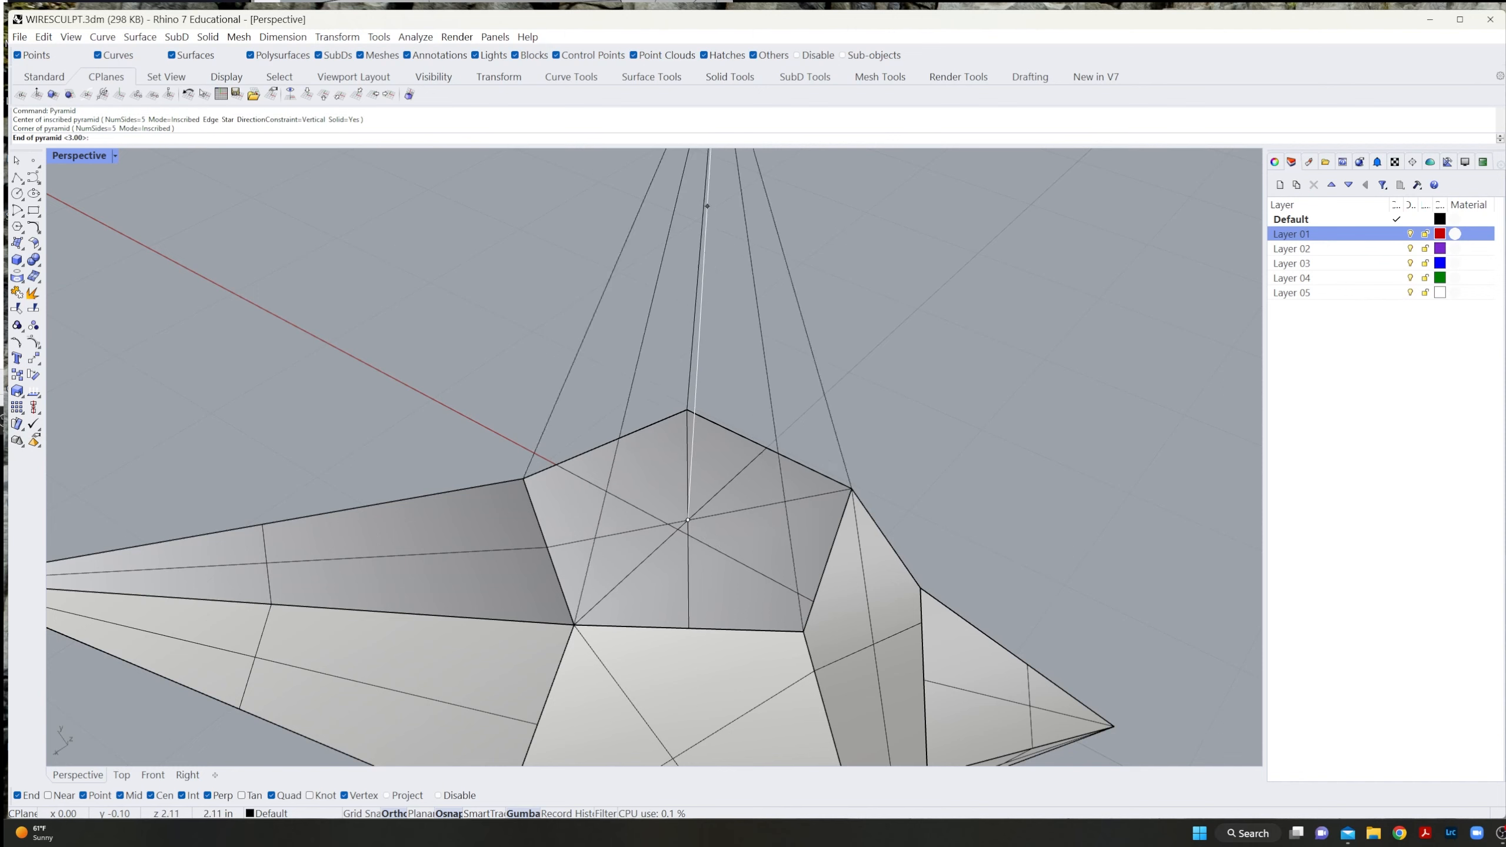
{"action": "type", "text": "3"}
{"action": "key", "text": "Return"}
{"action": "scroll", "coordinate": [992, 421], "scroll_direction": "down", "scroll_amount": 5}
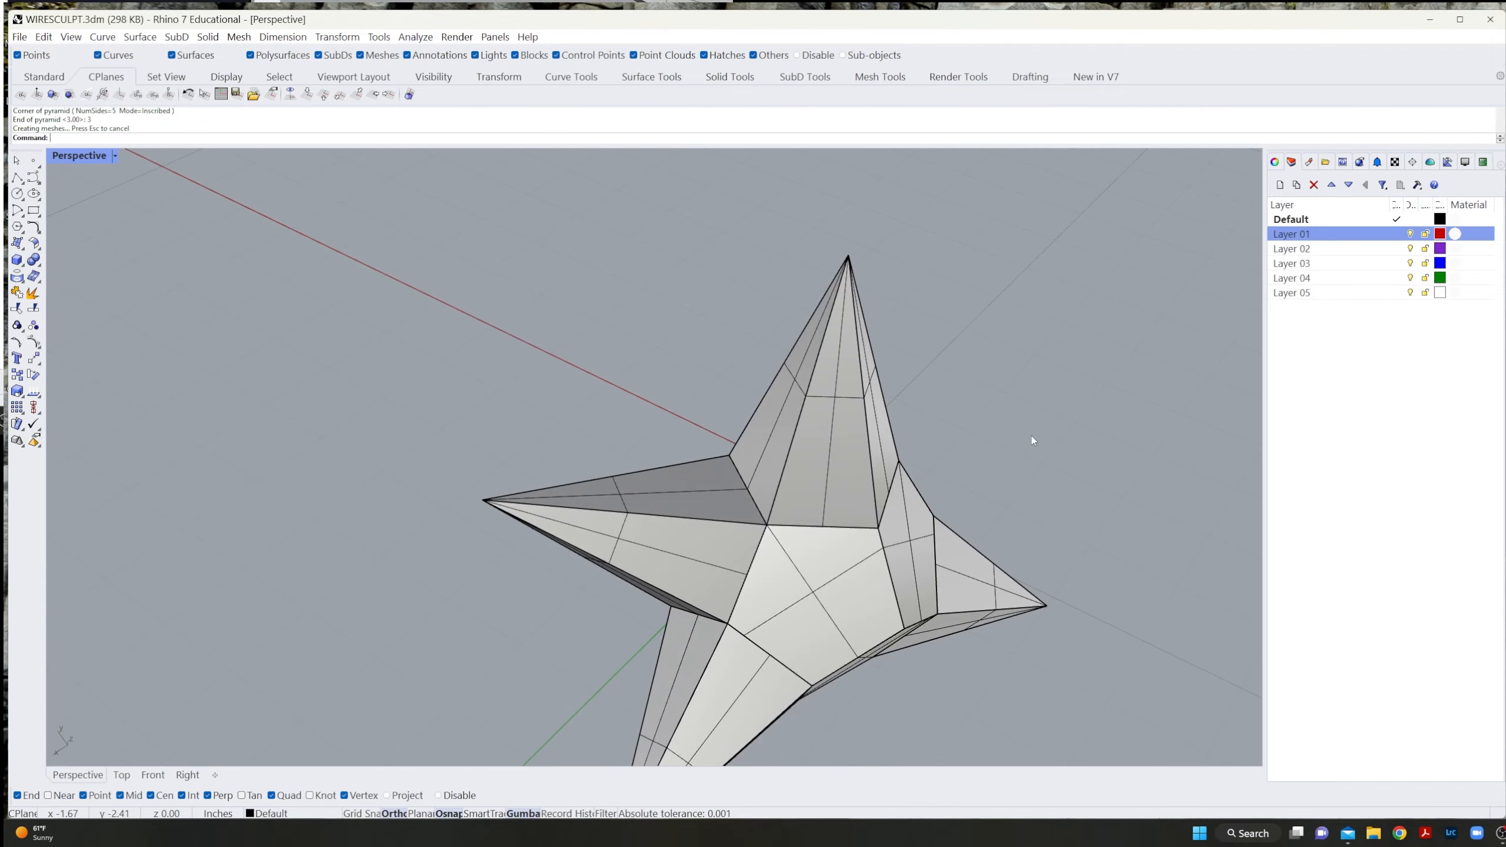
Draw two crossing lines on the next uncovered face, each joining a vertex and the midpoint of its opposite edge.
{"action": "right_click_drag", "start_coordinate": [1029, 437], "coordinate": [1052, 696]}
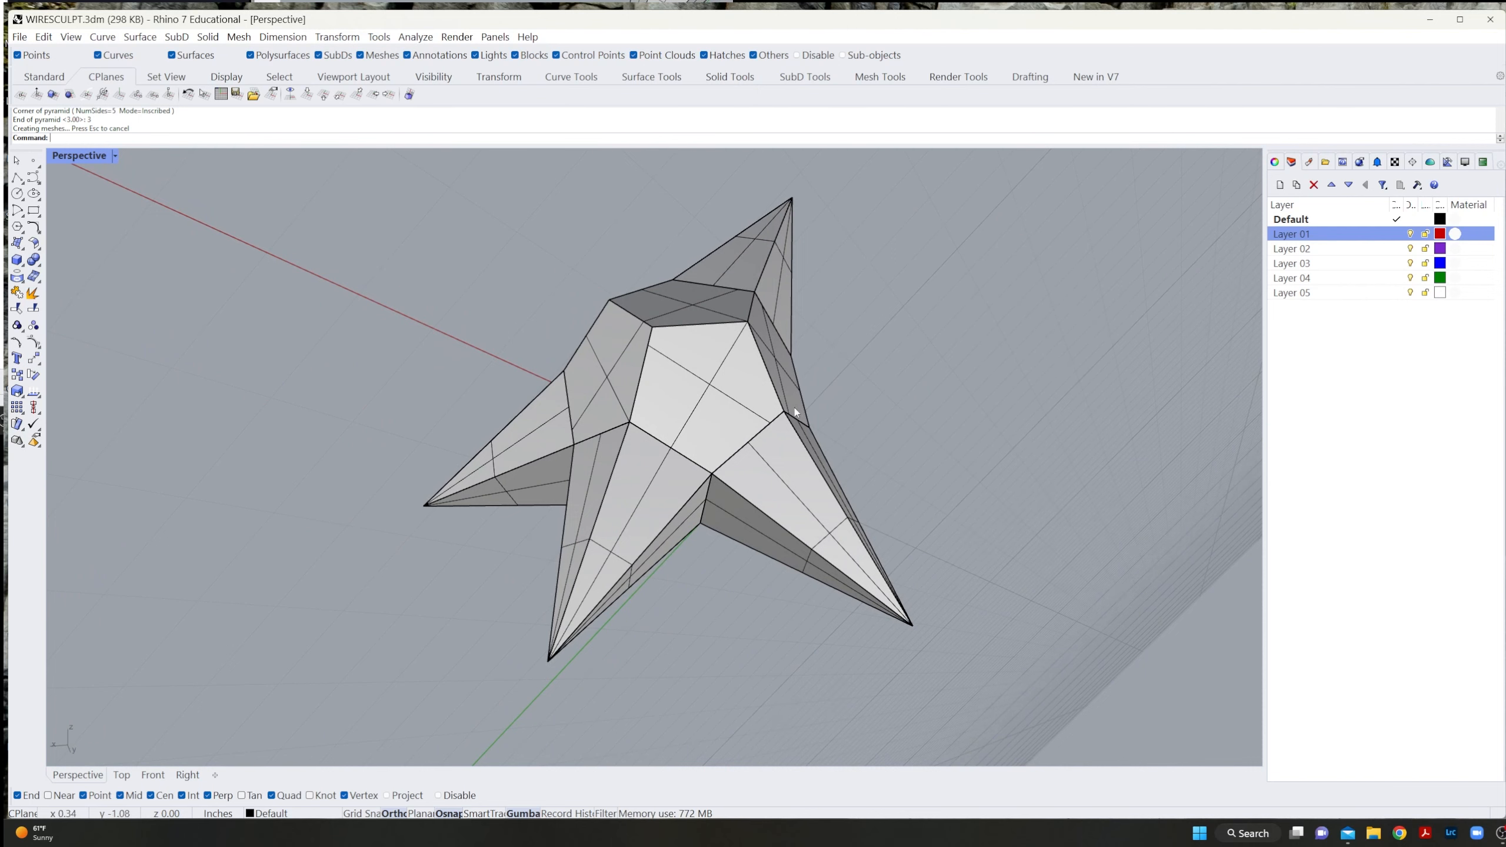
{"action": "right_click_drag", "start_coordinate": [782, 492], "coordinate": [560, 384], "text": "shift"}
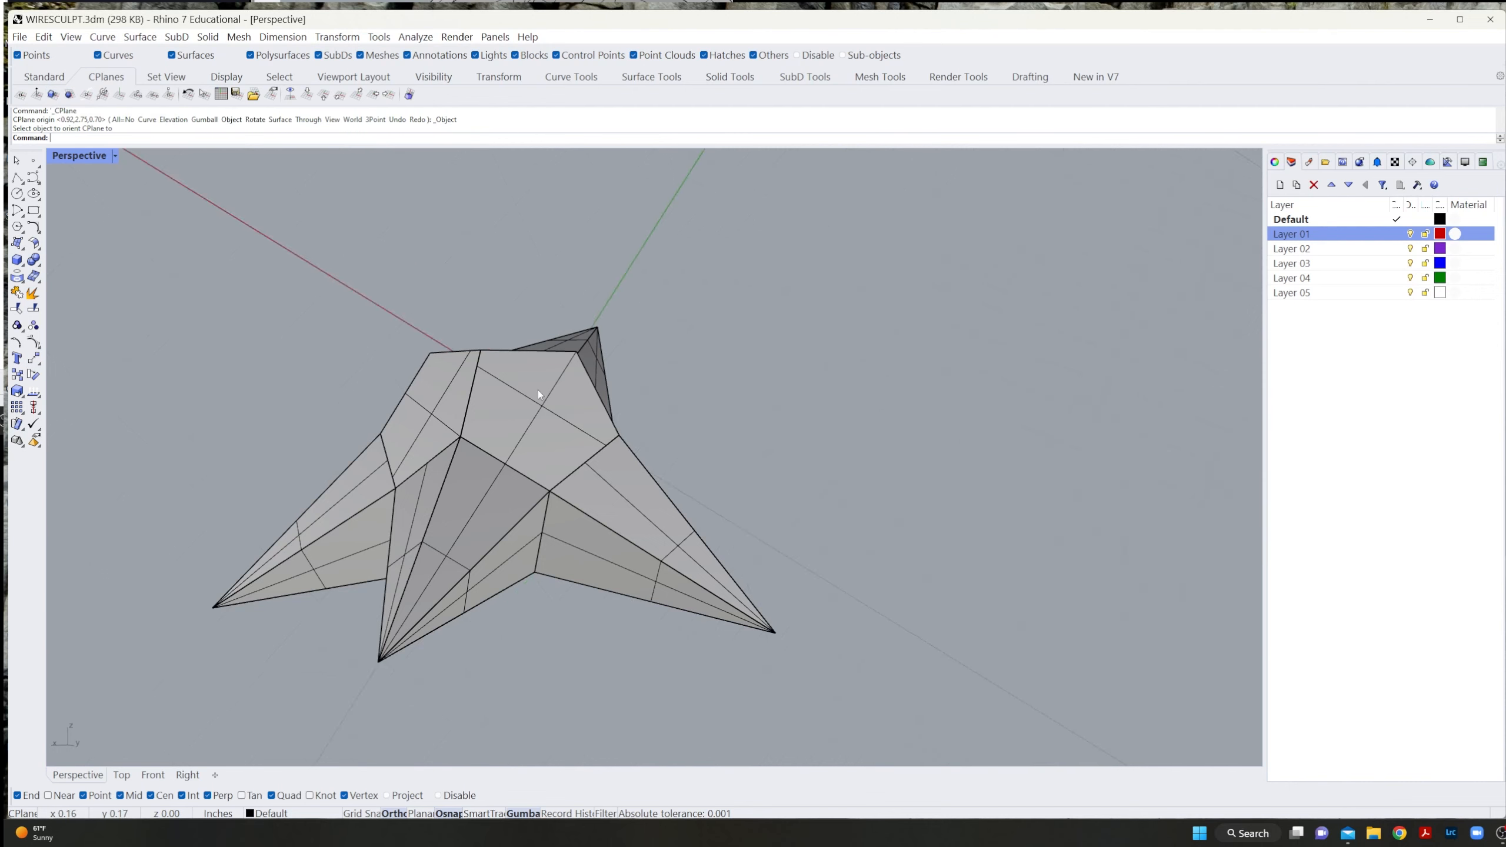
{"action": "right_click_drag", "start_coordinate": [538, 391], "coordinate": [450, 504]}
{"action": "type", "text": "line"}
{"action": "key", "text": "Return"}
{"action": "left_click", "coordinate": [424, 534]}
{"action": "left_click", "coordinate": [519, 461]}
{"action": "key", "text": "Return"}
{"action": "left_click", "coordinate": [472, 457]}
{"action": "left_click", "coordinate": [466, 547]}
Try a five-sided pyramid on this face from the line intersection to a face vertex, with height 3.
{"action": "type", "text": "pyramid"}
{"action": "key", "text": "Return"}
{"action": "left_click", "coordinate": [468, 498]}
{"action": "left_click", "coordinate": [463, 553]}
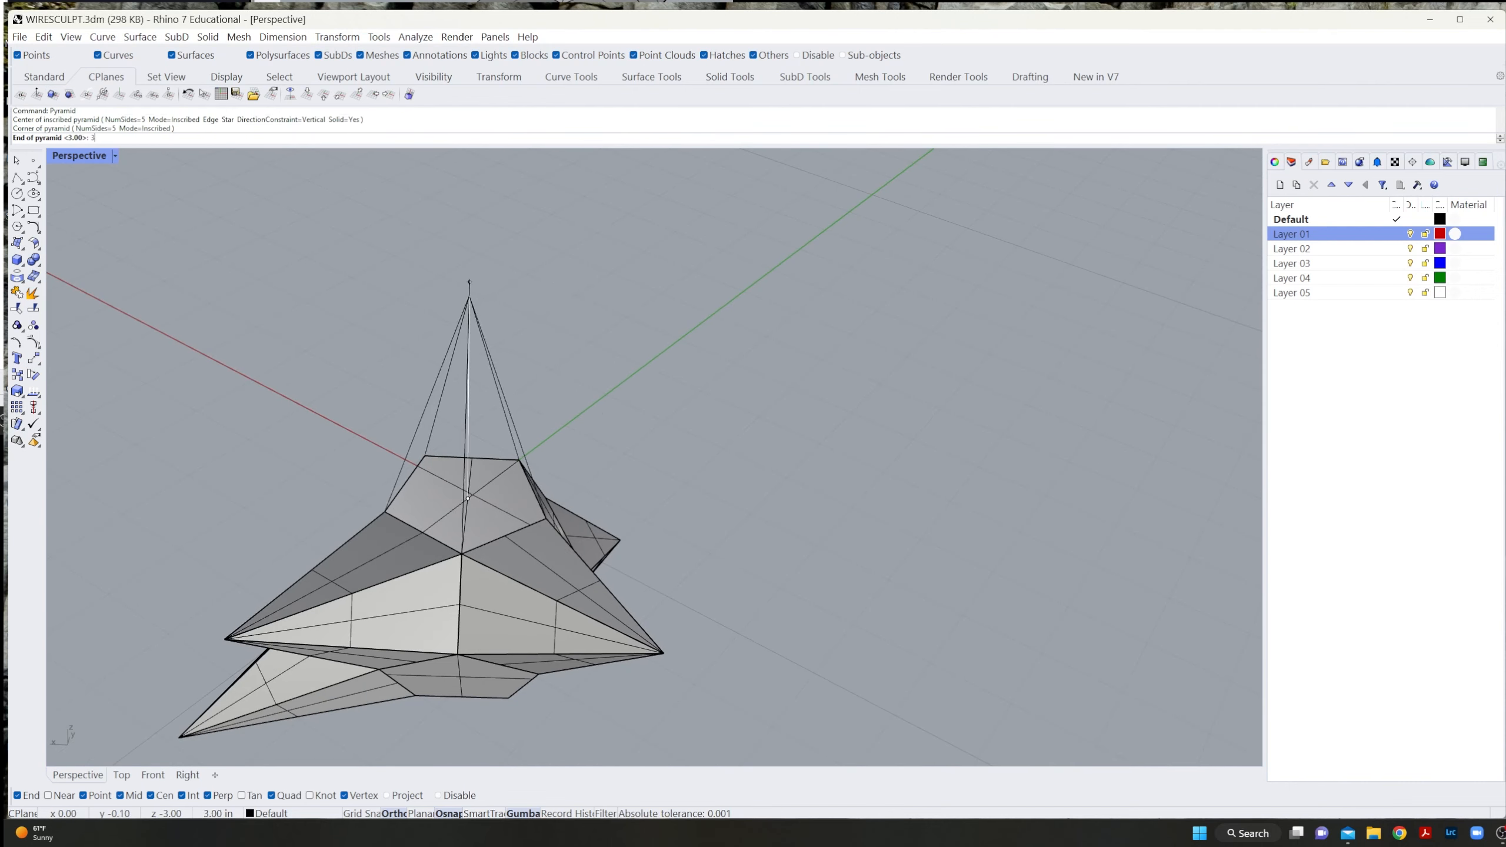
{"action": "key", "text": "Return"}
Create the pyramid from the same center and corner vertex, extending 3 inches outward from the face.
{"action": "key", "text": "Return"}
{"action": "left_click", "coordinate": [467, 499]}
{"action": "left_click", "coordinate": [462, 553]}
{"action": "type", "text": "3"}
{"action": "key", "text": "Return"}
Set the construction plane to the open face between the neighboring pyramids and draw its two crossing vertex-to-midpoint lines.
{"action": "right_click_drag", "start_coordinate": [469, 355], "coordinate": [574, 569]}
{"action": "left_click", "coordinate": [53, 94]}
{"action": "left_click", "coordinate": [623, 471]}
{"action": "type", "text": "line"}
{"action": "key", "text": "Return"}
{"action": "left_click", "coordinate": [570, 589]}
{"action": "left_click", "coordinate": [624, 526]}
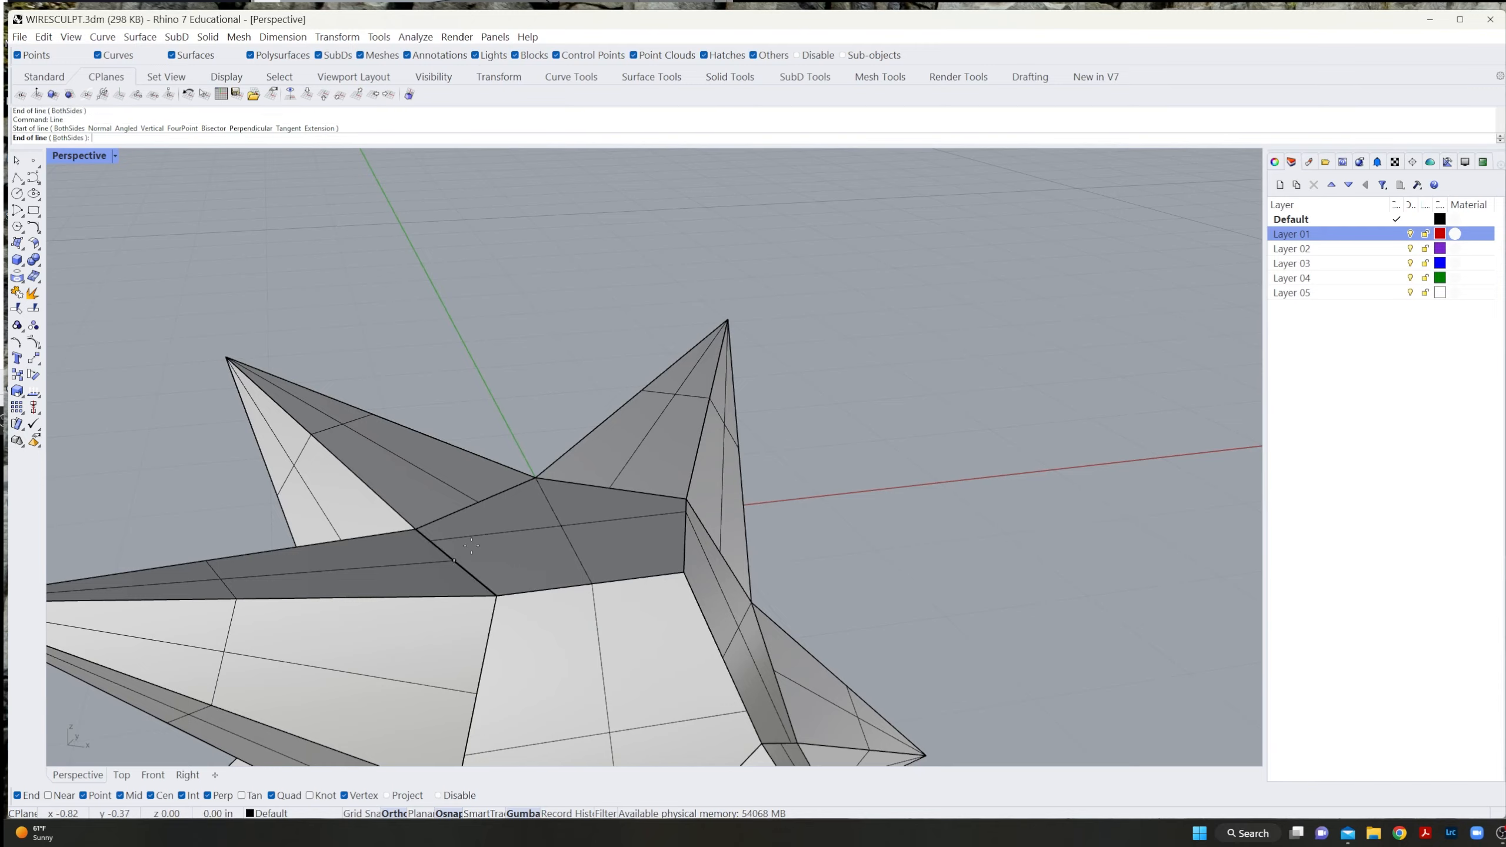
{"action": "right_click_drag", "start_coordinate": [629, 504], "coordinate": [641, 599]}
{"action": "key", "text": "Escape"}
{"action": "key", "text": "Return"}
{"action": "left_click", "coordinate": [591, 688]}
{"action": "left_click", "coordinate": [536, 489]}
Create a five-sided pyramid on the face between the neighboring pyramids, centered on the line intersection with its corner on a face vertex.
{"action": "left_click", "coordinate": [564, 591]}
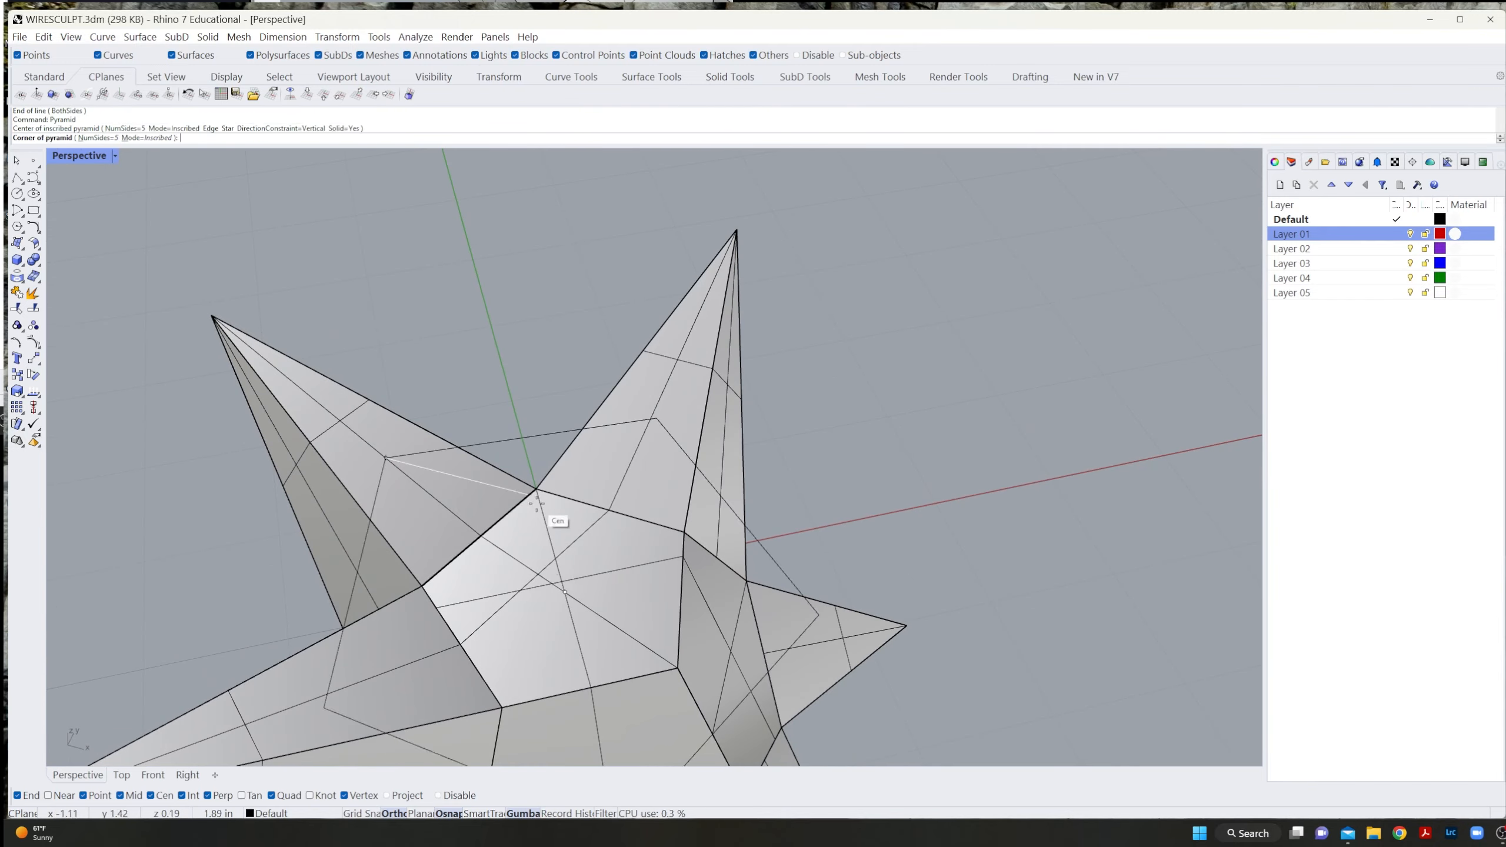
{"action": "left_click", "coordinate": [536, 489]}
{"action": "scroll", "coordinate": [764, 491], "scroll_direction": "down", "scroll_amount": 4}
Orient the construction plane to the next uncovered face and draw crossing construction lines through its center.
{"action": "right_click_drag", "start_coordinate": [764, 492], "coordinate": [670, 451]}
{"action": "left_click", "coordinate": [53, 94]}
{"action": "left_click", "coordinate": [554, 552]}
{"action": "right_click_drag", "start_coordinate": [699, 534], "coordinate": [878, 706]}
{"action": "left_click", "coordinate": [16, 177]}
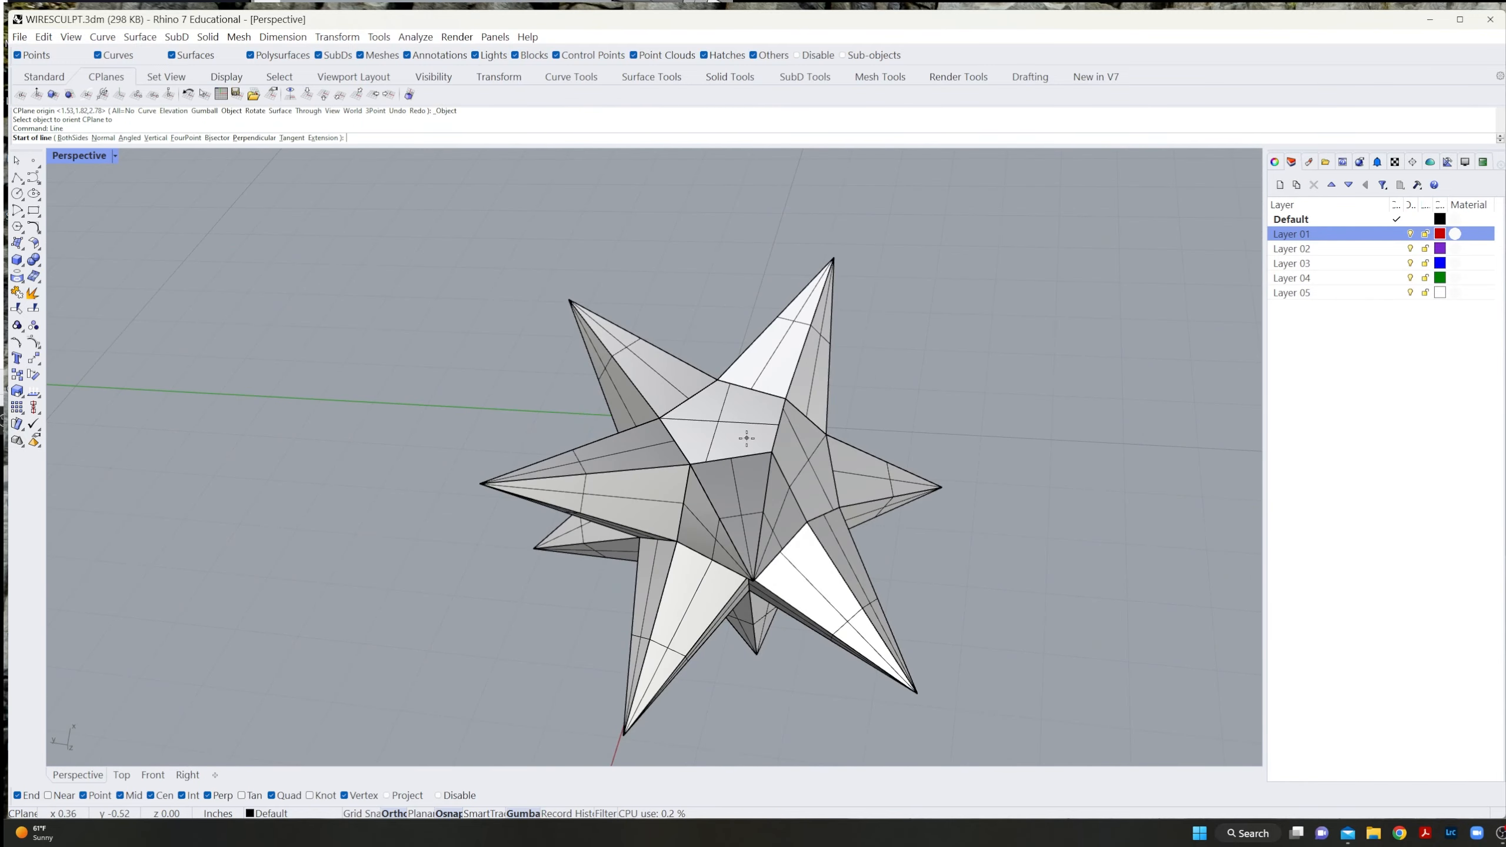
{"action": "left_click", "coordinate": [660, 418]}
{"action": "left_click", "coordinate": [778, 425]}
Try a five-sided pyramid with height 3 on the newly lined face, from the line intersection to a vertex.
{"action": "left_click", "coordinate": [725, 422]}
{"action": "left_click", "coordinate": [717, 379]}
{"action": "type", "text": "3"}
{"action": "key", "text": "Return"}
Create the five-sided pyramid pointing outward from the face, using the same line intersection and corner vertex.
{"action": "left_click", "coordinate": [725, 422]}
{"action": "left_click", "coordinate": [718, 379]}
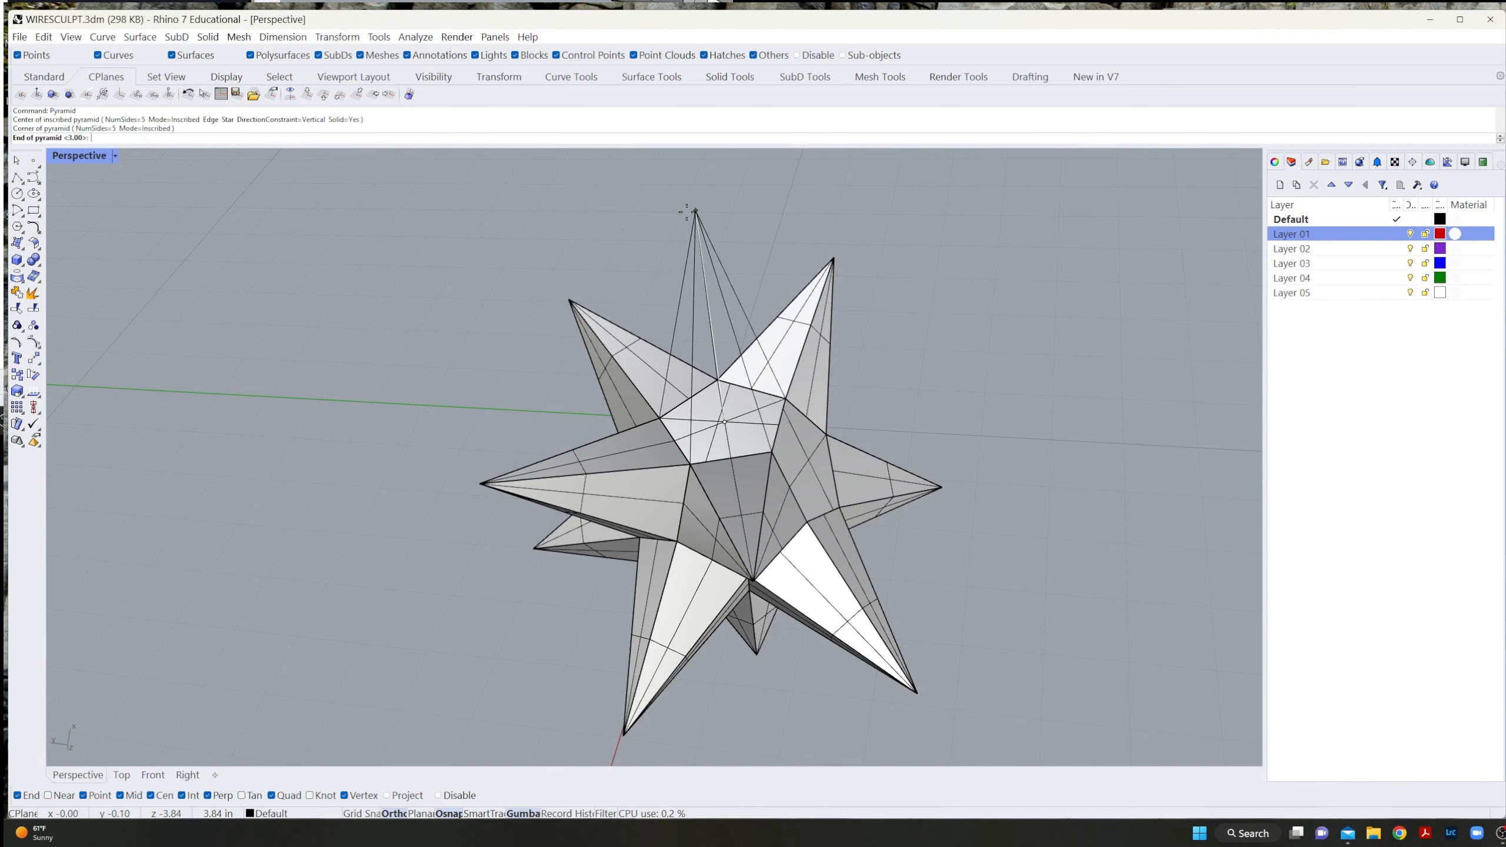
{"action": "key", "text": "Return"}
Set the construction plane to the remaining uncovered face and draw two crossing lines from its vertices to opposite edge midpoints.
{"action": "right_click_drag", "start_coordinate": [699, 296], "coordinate": [765, 537]}
{"action": "left_click", "coordinate": [53, 94]}
{"action": "left_click", "coordinate": [608, 463]}
{"action": "type", "text": "line"}
{"action": "key", "text": "Return"}
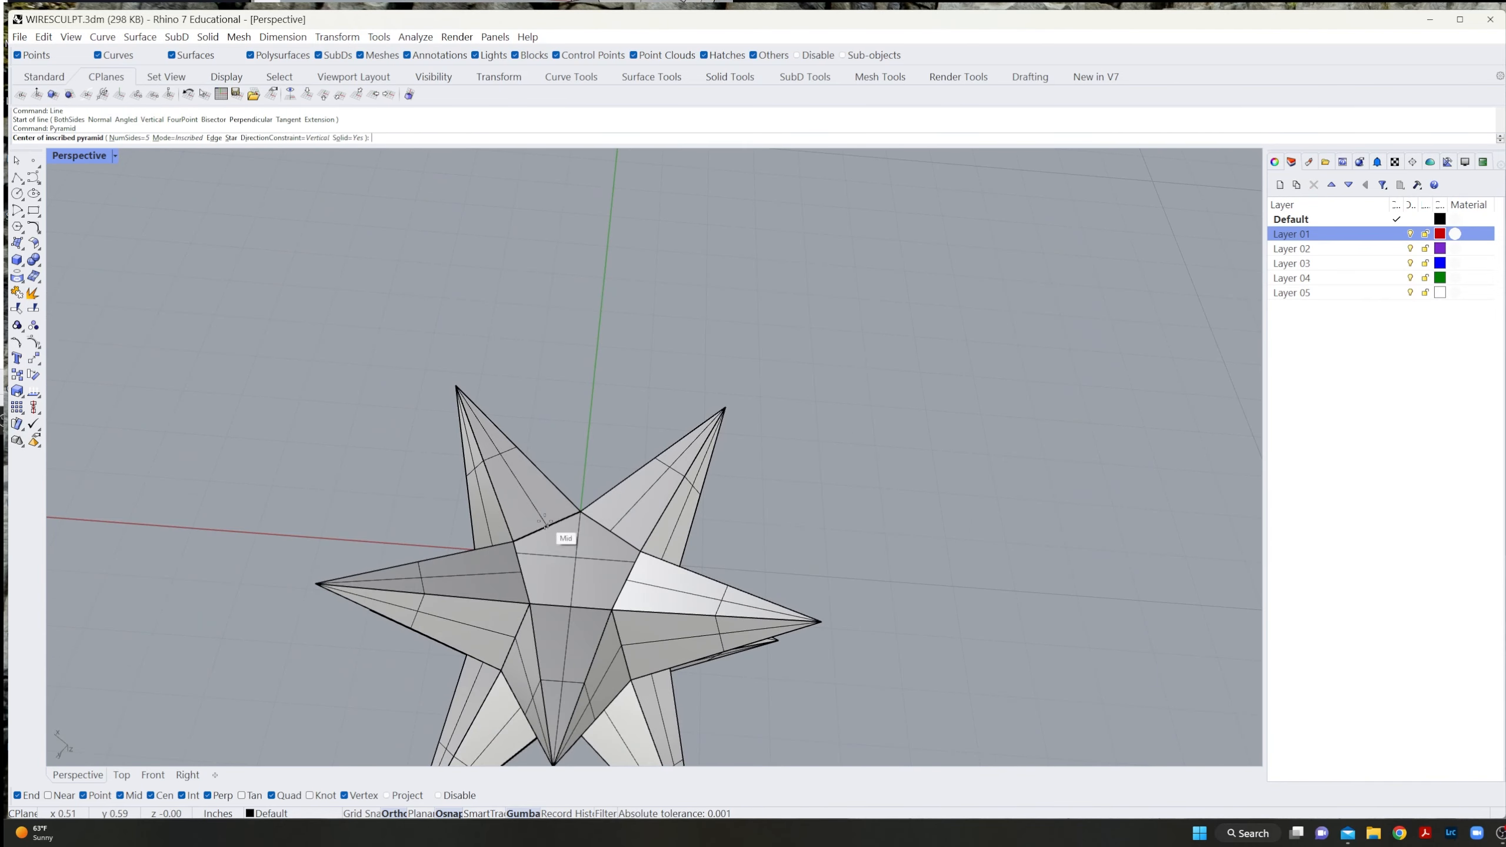
{"action": "left_click", "coordinate": [580, 557]}
{"action": "key", "text": "Escape"}
{"action": "key", "text": "Return"}
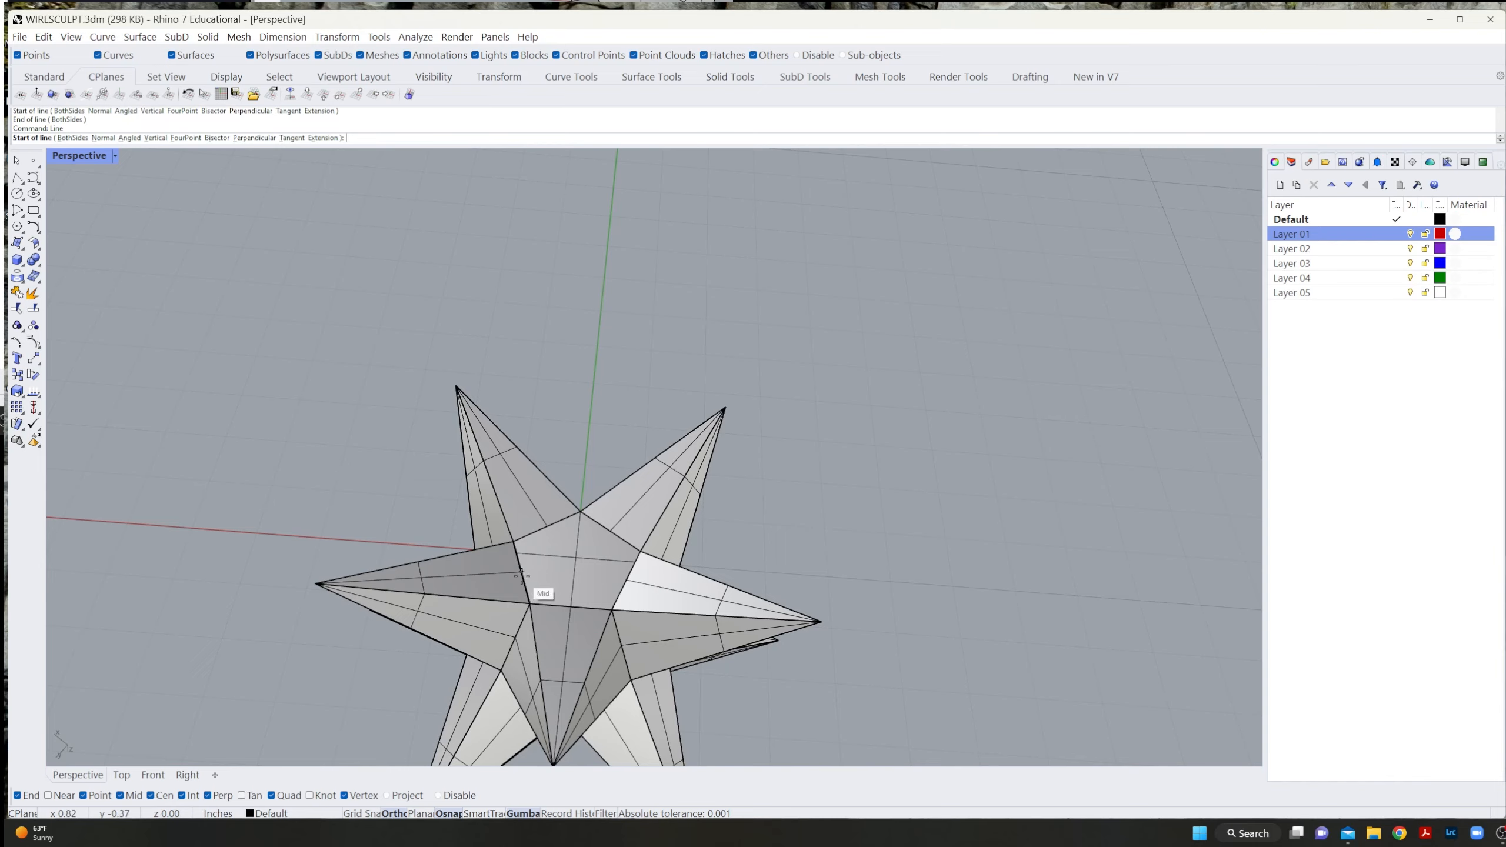
{"action": "left_click", "coordinate": [522, 572]}
{"action": "left_click", "coordinate": [640, 552]}
Try a five-sided pyramid on the remaining face, from the line intersection to a face vertex, with height 3, and undo it.
{"action": "type", "text": "pyramid"}
{"action": "left_click", "coordinate": [576, 563]}
{"action": "left_click", "coordinate": [580, 511]}
{"action": "type", "text": "3"}
{"action": "key", "text": "Return"}
{"action": "key", "text": "ctrl+z"}
Create a five-sided pyramid on the remaining face, centered on the line intersection with its corner on a face vertex and height -3.
{"action": "key", "text": "Return"}
{"action": "left_click", "coordinate": [576, 563]}
{"action": "left_click", "coordinate": [580, 511]}
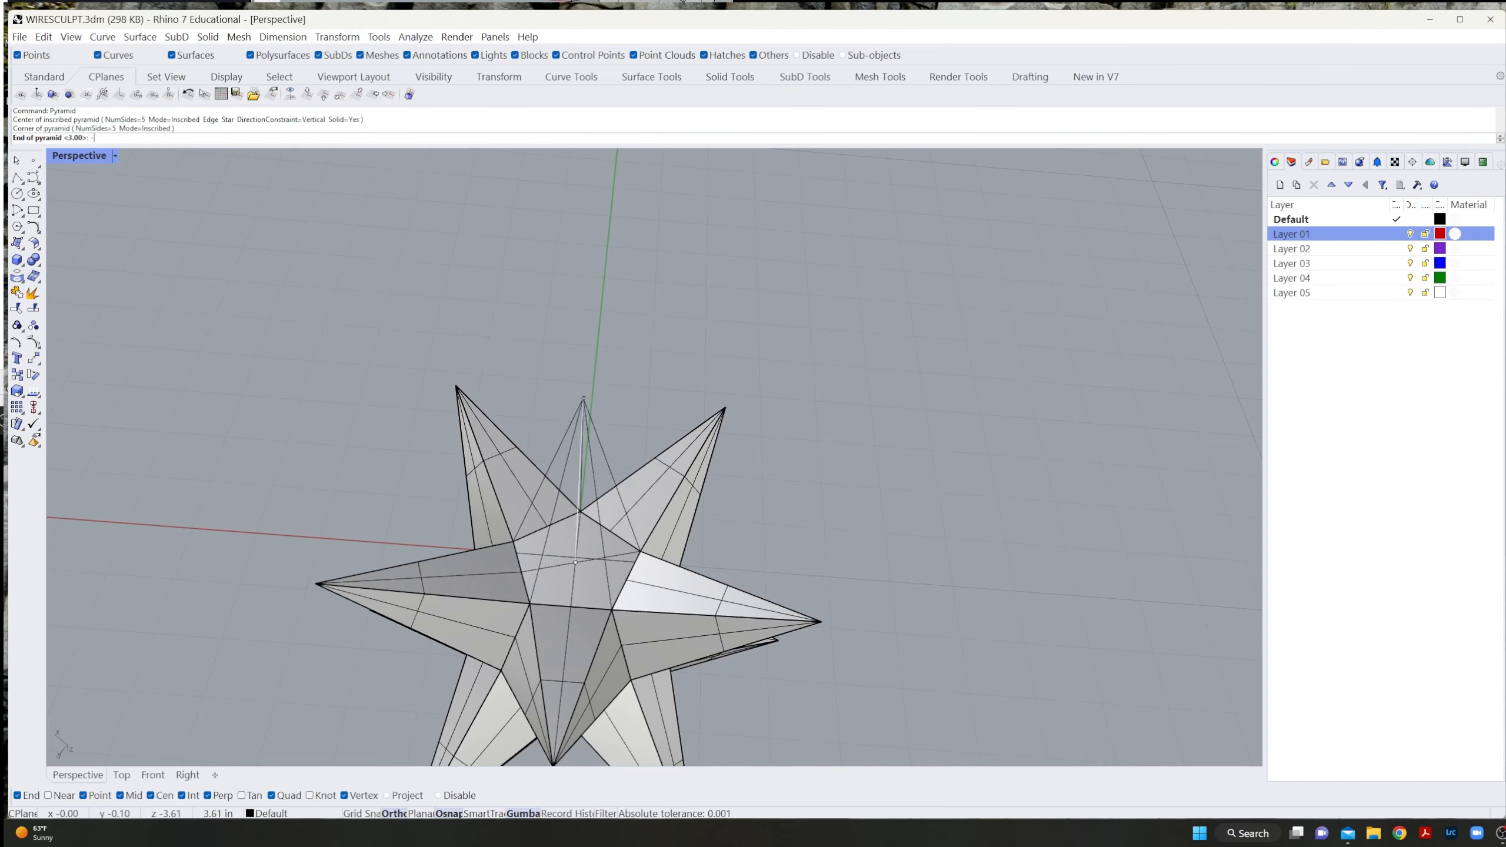
{"action": "type", "text": "-3"}
{"action": "scroll", "coordinate": [593, 427], "scroll_direction": "down", "scroll_amount": 5}
Inspect the star for uncovered faces and reset the construction plane to World Top.
{"action": "right_click_drag", "start_coordinate": [593, 427], "coordinate": [740, 695]}
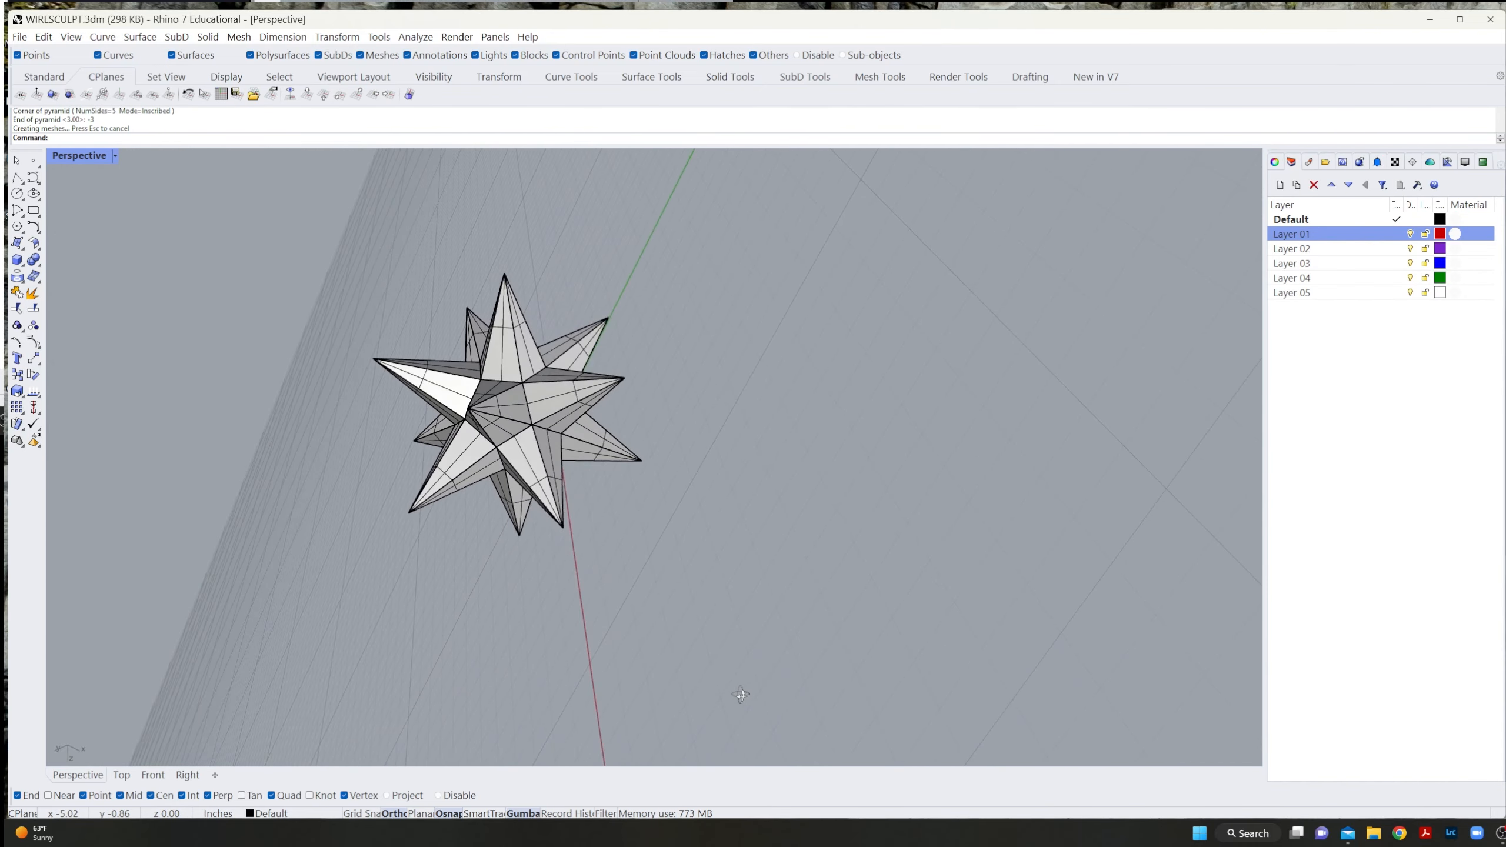
{"action": "scroll", "coordinate": [546, 297], "scroll_direction": "up", "scroll_amount": 7}
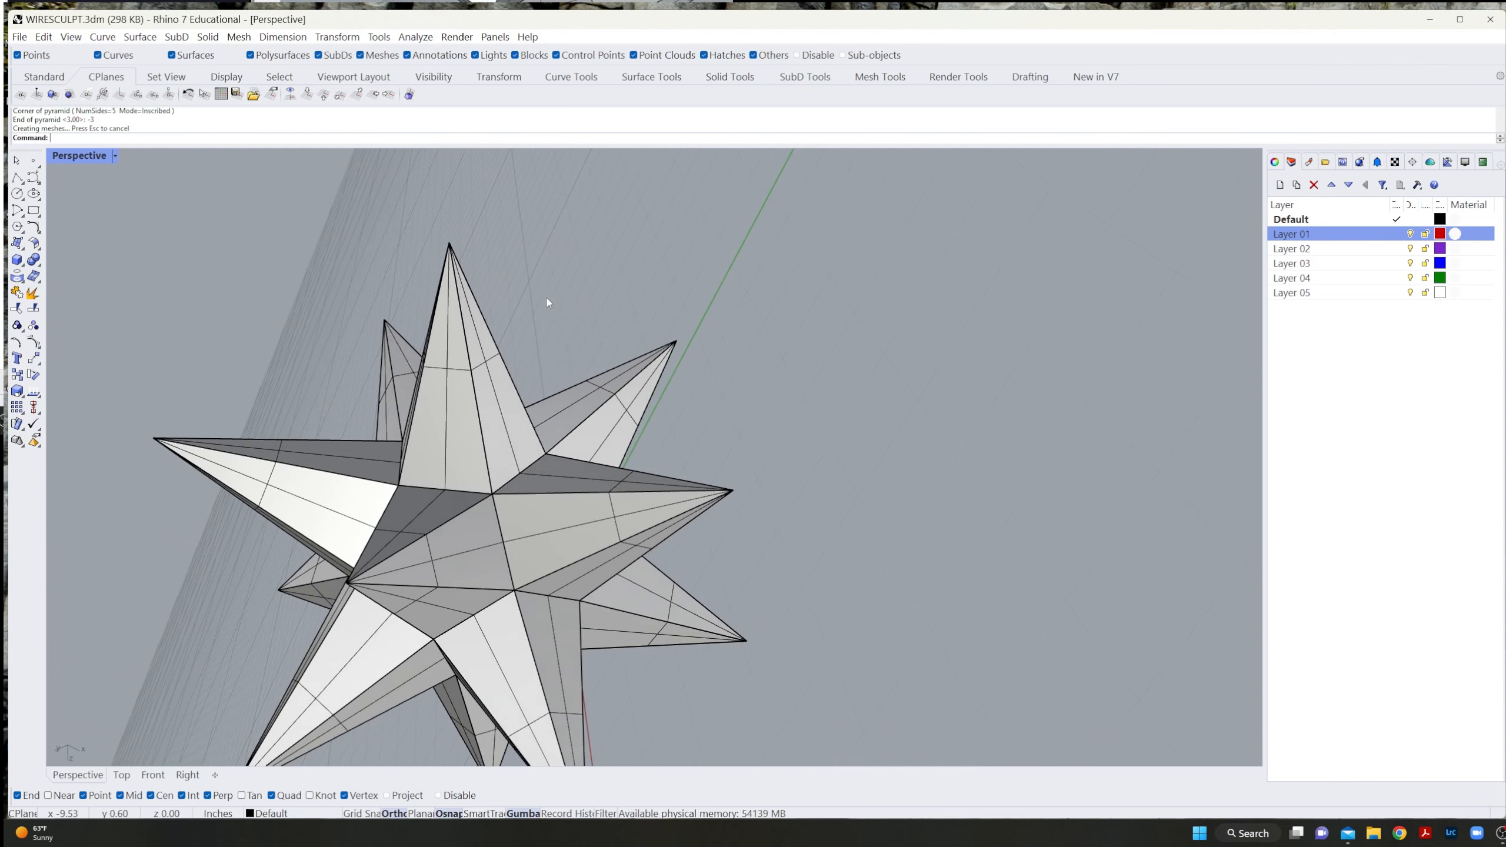
{"action": "right_click_drag", "start_coordinate": [546, 297], "coordinate": [500, 442]}
{"action": "scroll", "coordinate": [500, 442], "scroll_direction": "down", "scroll_amount": 6}
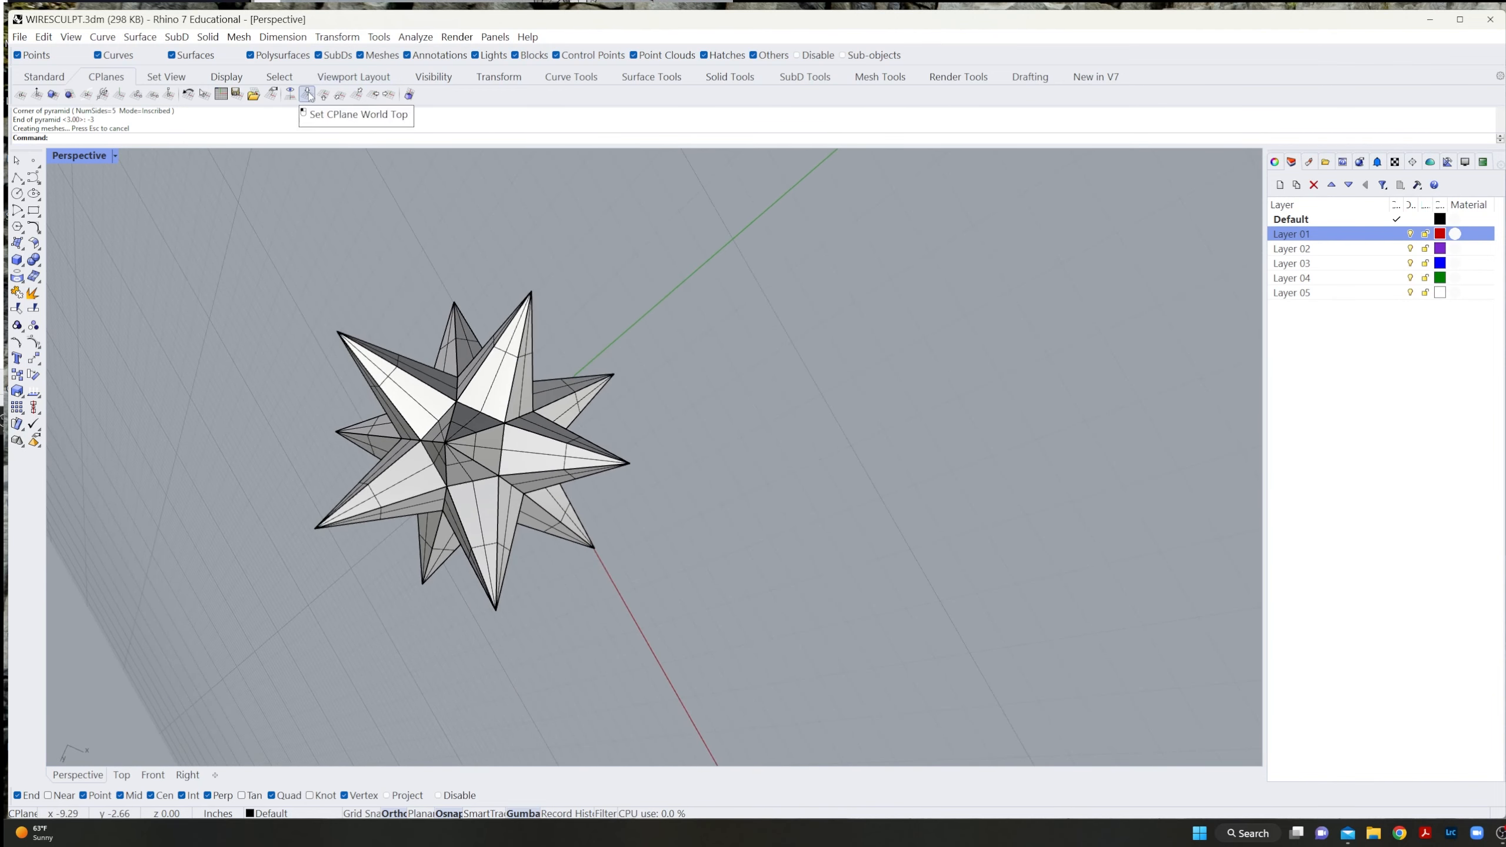
{"action": "left_click", "coordinate": [307, 94]}
{"action": "right_click_drag", "start_coordinate": [659, 426], "coordinate": [645, 298]}
{"action": "scroll", "coordinate": [646, 353], "scroll_direction": "down", "scroll_amount": 6}
{"action": "scroll", "coordinate": [587, 442], "scroll_direction": "up", "scroll_amount": 6}
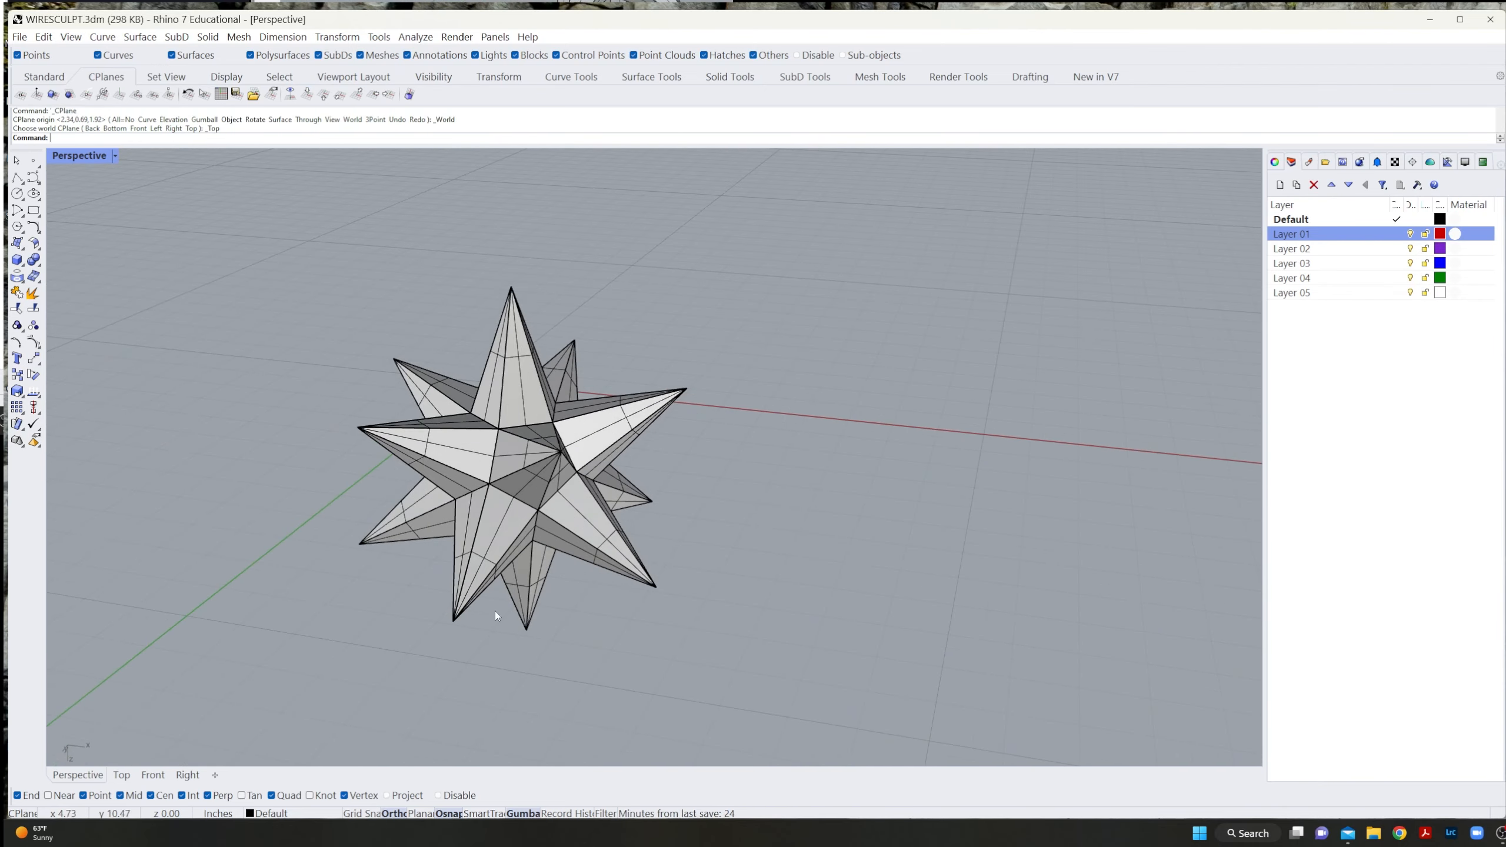
{"action": "right_click_drag", "start_coordinate": [514, 584], "coordinate": [642, 583], "text": "shift"}
{"action": "scroll", "coordinate": [567, 550], "scroll_direction": "up", "scroll_amount": 8}
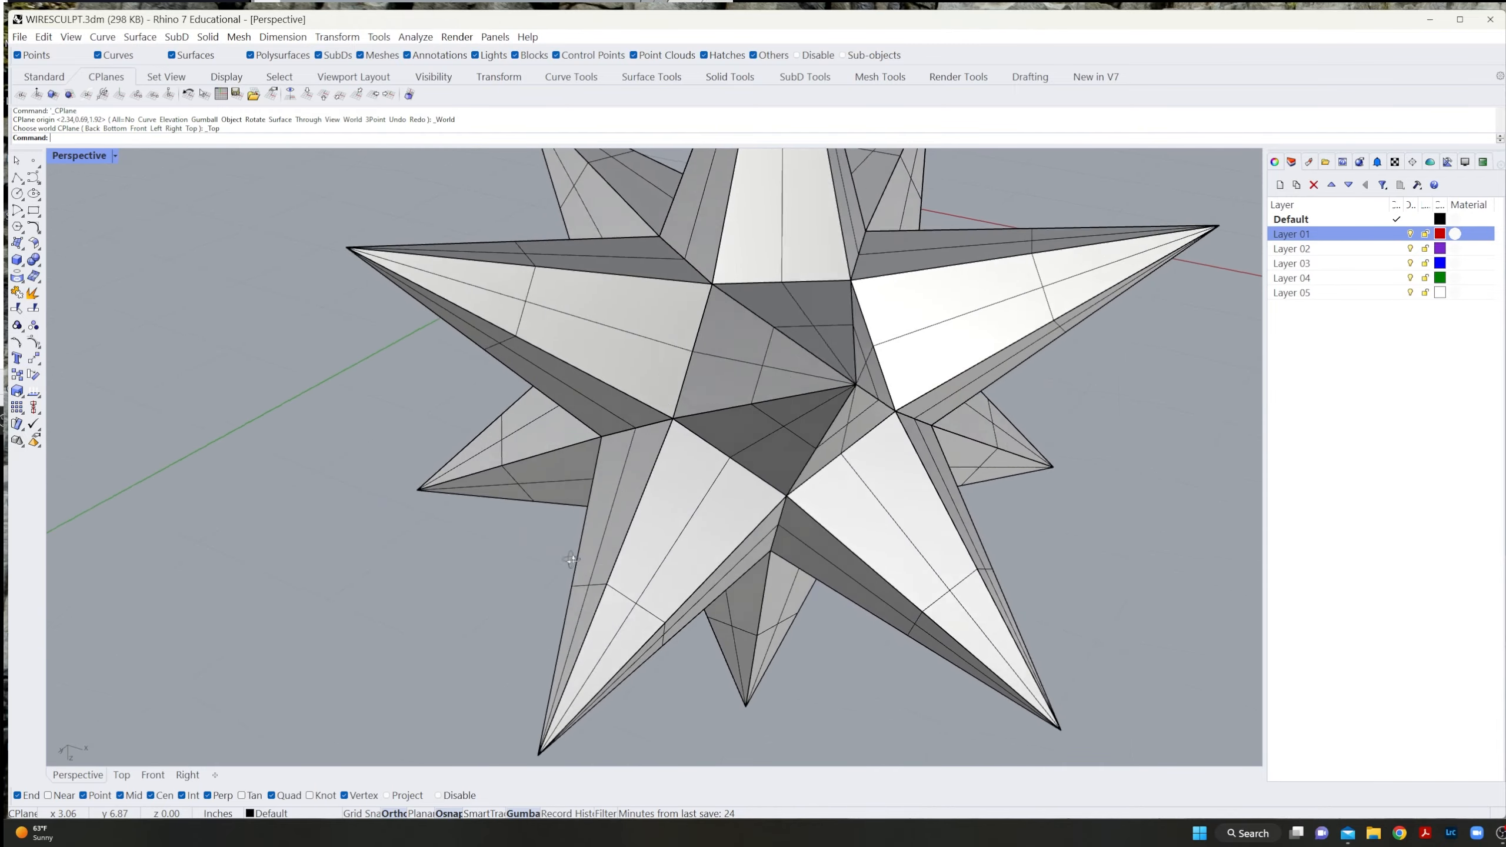
{"action": "type", "text": "Pyramid"}
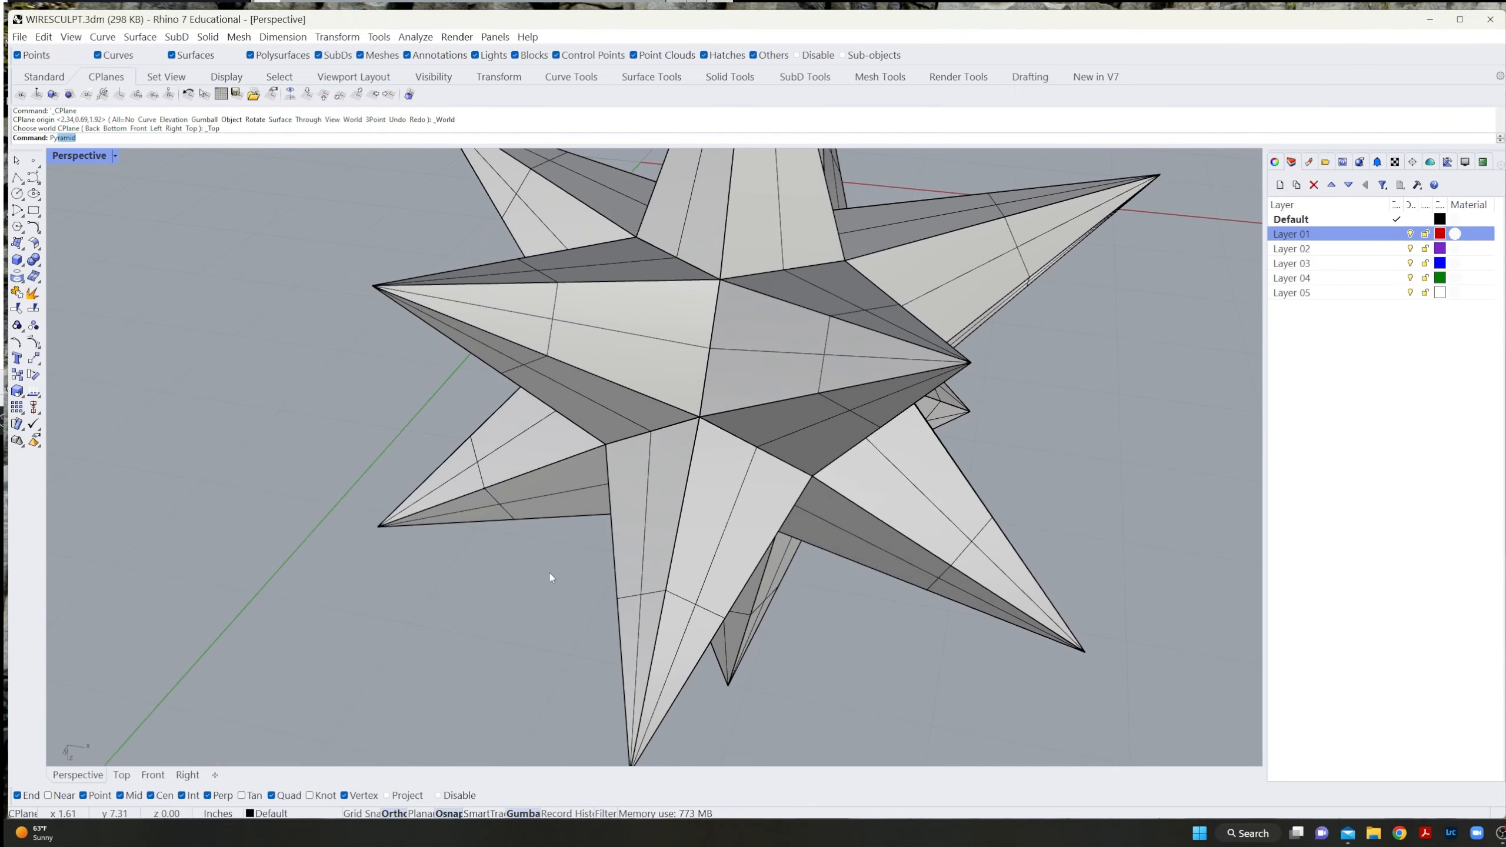
{"action": "key", "text": "Return"}
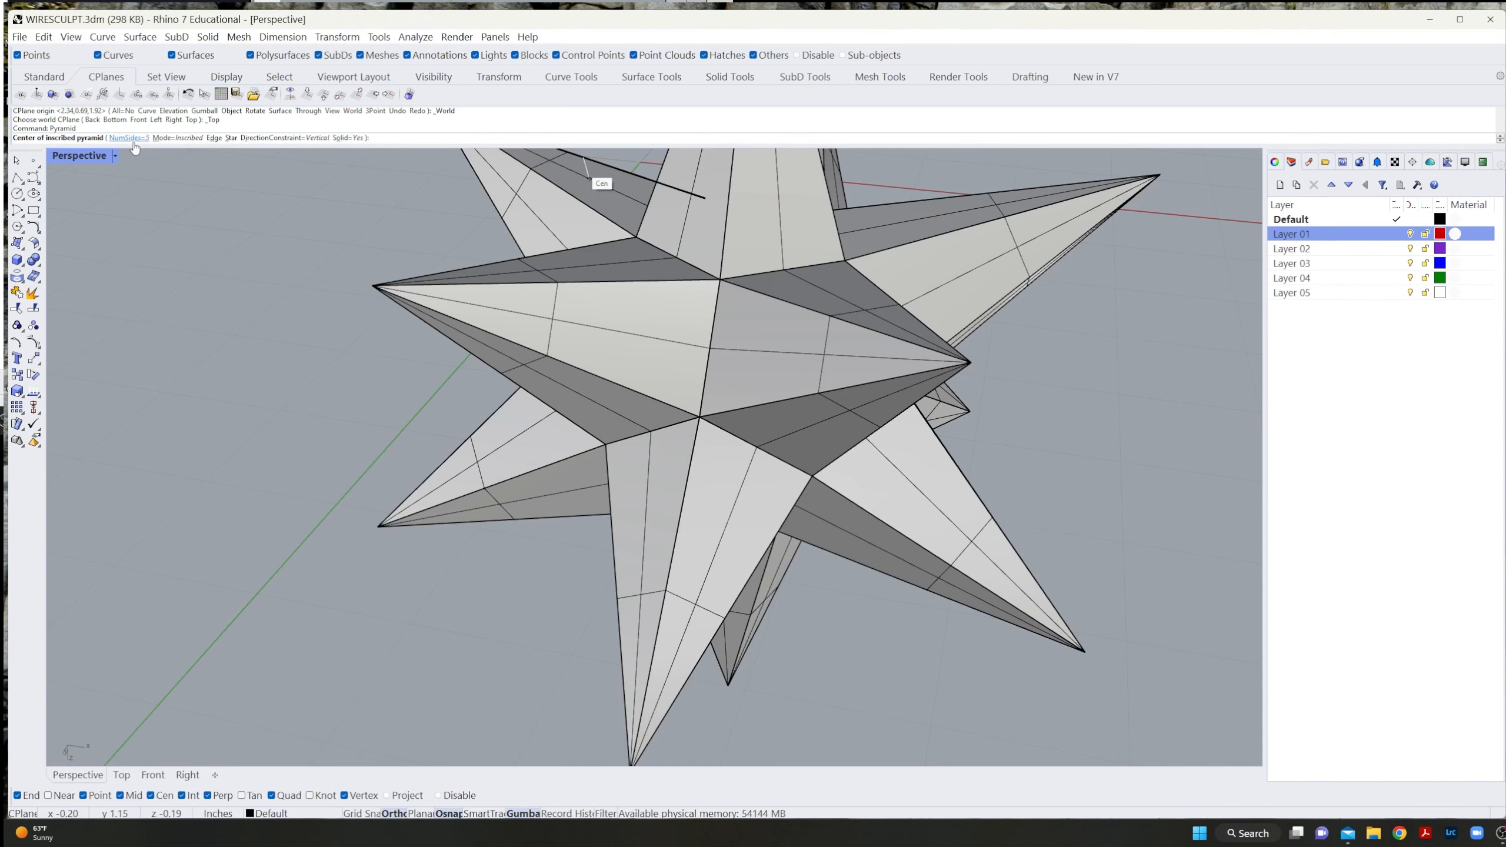
{"action": "key", "text": "Escape"}
Switch to the Front view and show the whole star.
{"action": "right_click_drag", "start_coordinate": [284, 495], "coordinate": [752, 561]}
{"action": "left_click", "coordinate": [152, 775]}
{"action": "scroll", "coordinate": [593, 475], "scroll_direction": "down", "scroll_amount": 8}
{"action": "scroll", "coordinate": [682, 519], "scroll_direction": "up", "scroll_amount": 3}
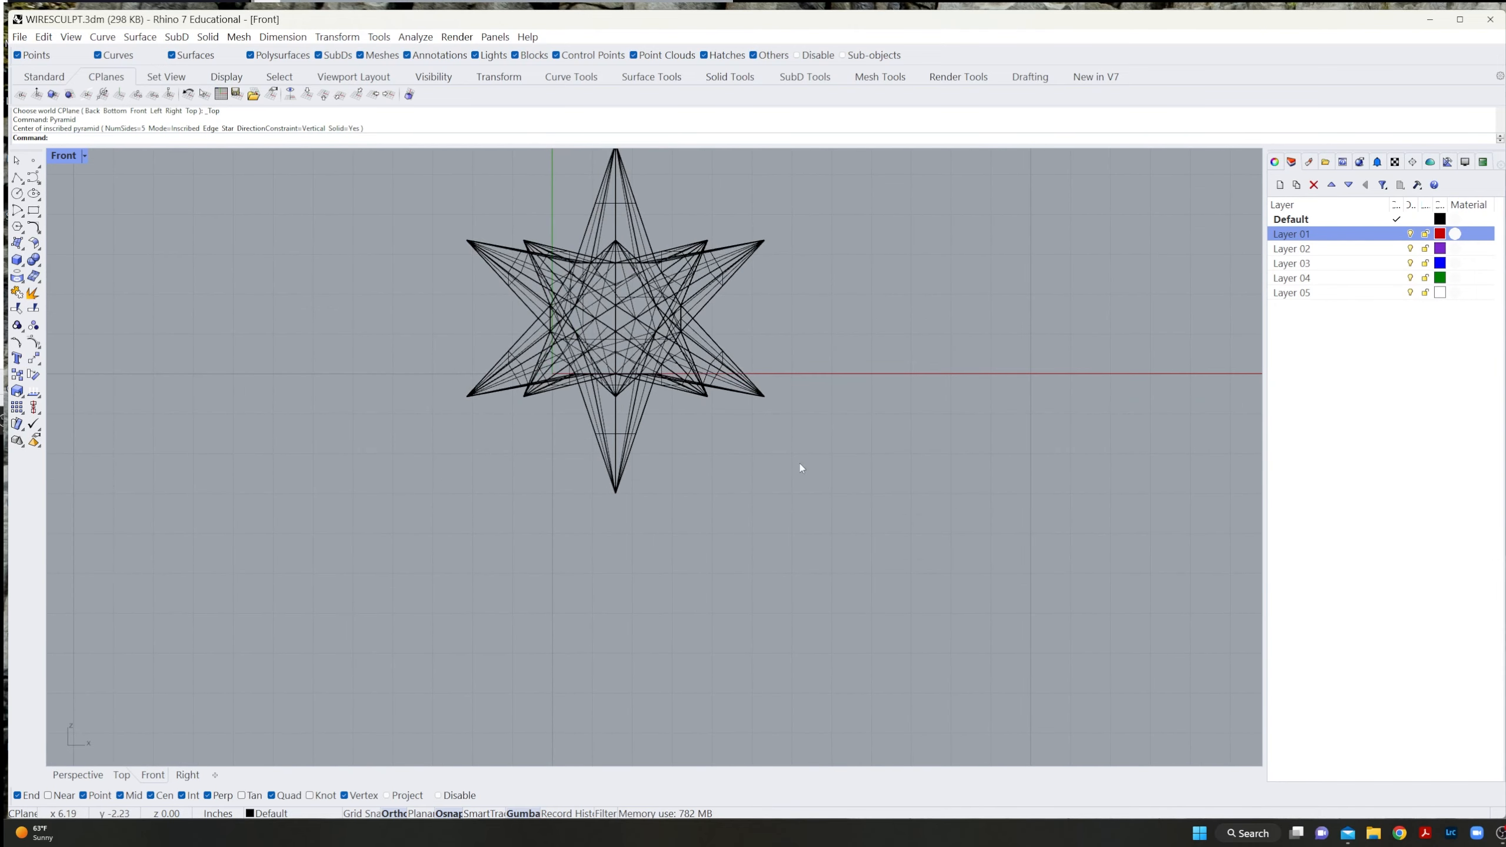
Try a Rotate3D copy of the whole star about the axis between two lower spike tips in the Right view, and undo it.
{"action": "type", "text": "Rotate3D"}
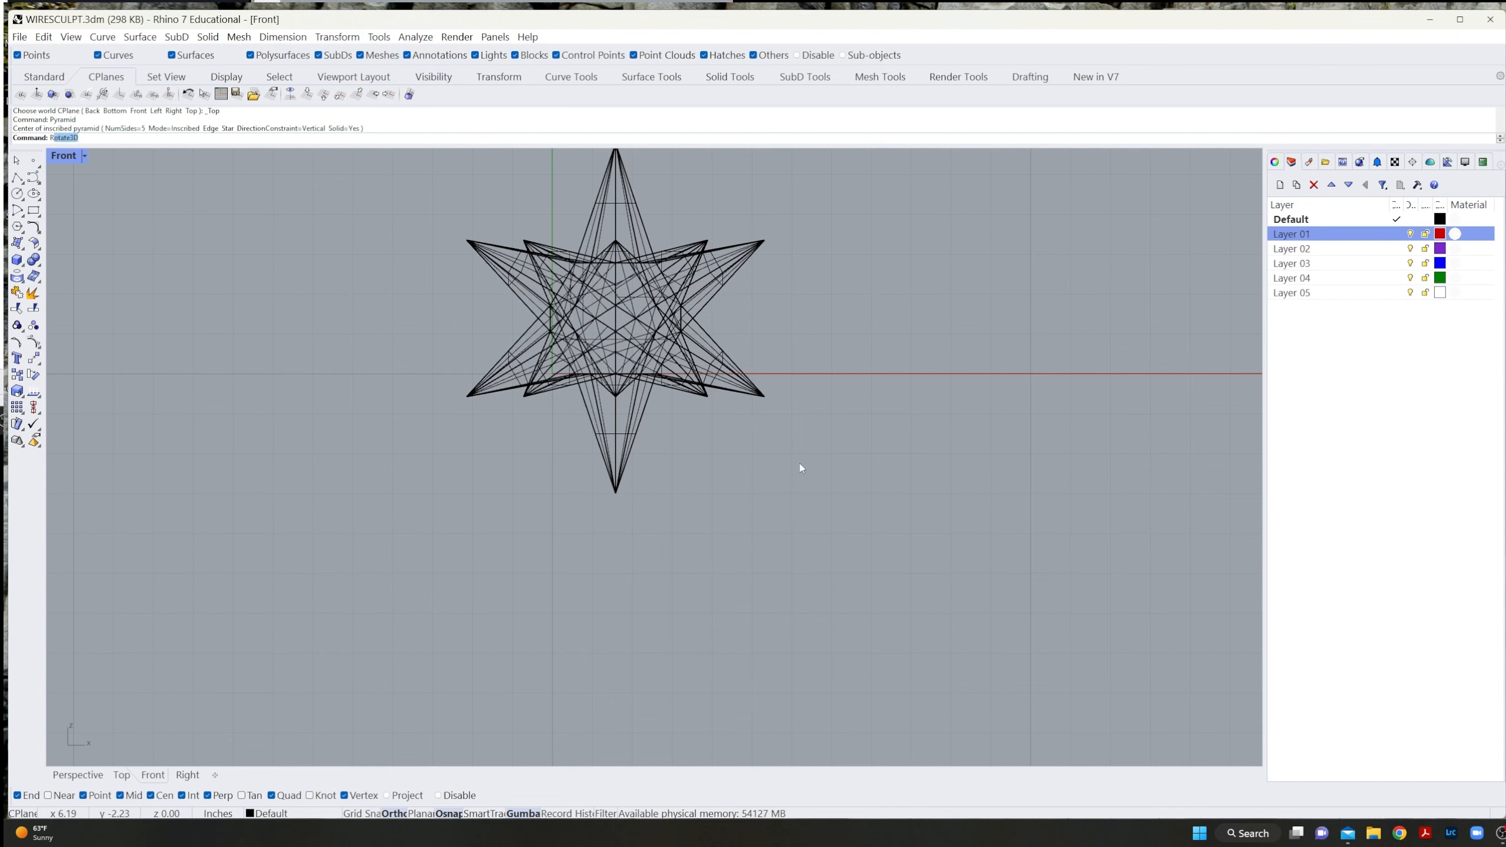
{"action": "key", "text": "Return"}
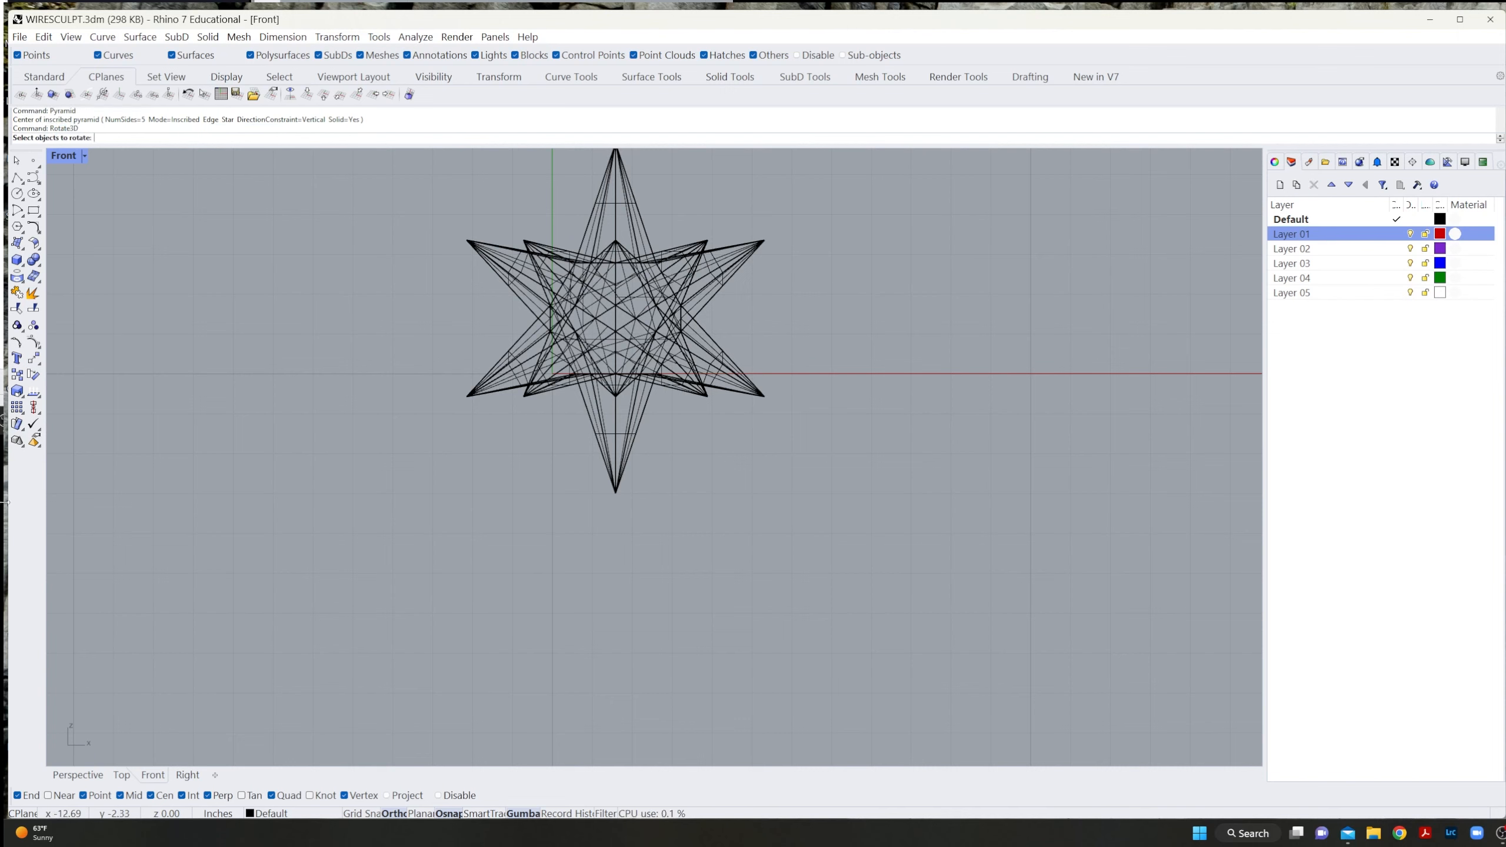
{"action": "left_click_drag", "start_coordinate": [908, 189], "coordinate": [578, 379]}
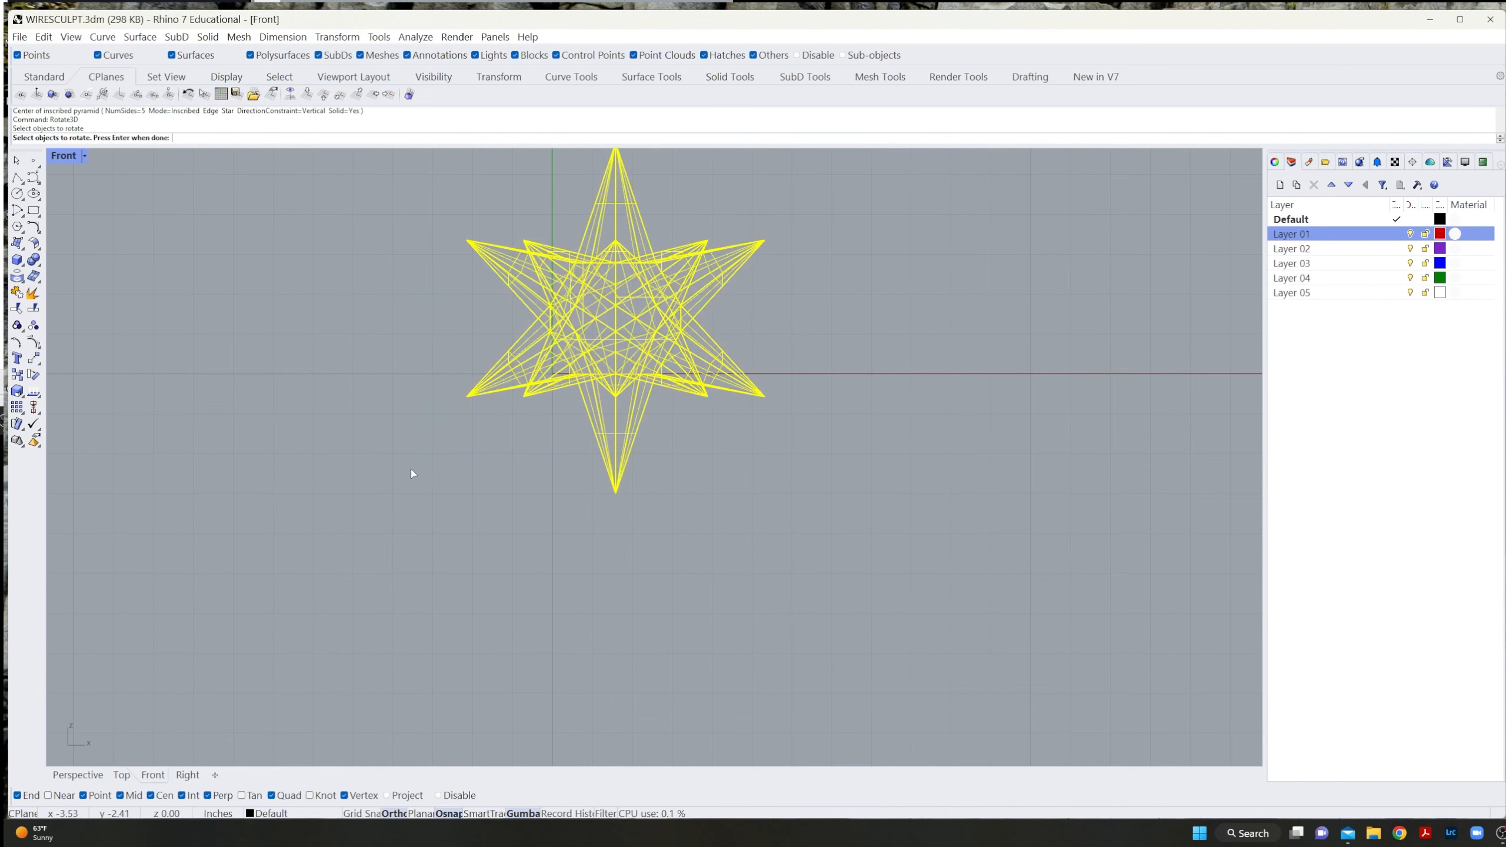
{"action": "key", "text": "Return"}
{"action": "left_click", "coordinate": [187, 775]}
{"action": "left_click", "coordinate": [897, 597]}
{"action": "left_click", "coordinate": [945, 693]}
{"action": "left_click", "coordinate": [710, 650]}
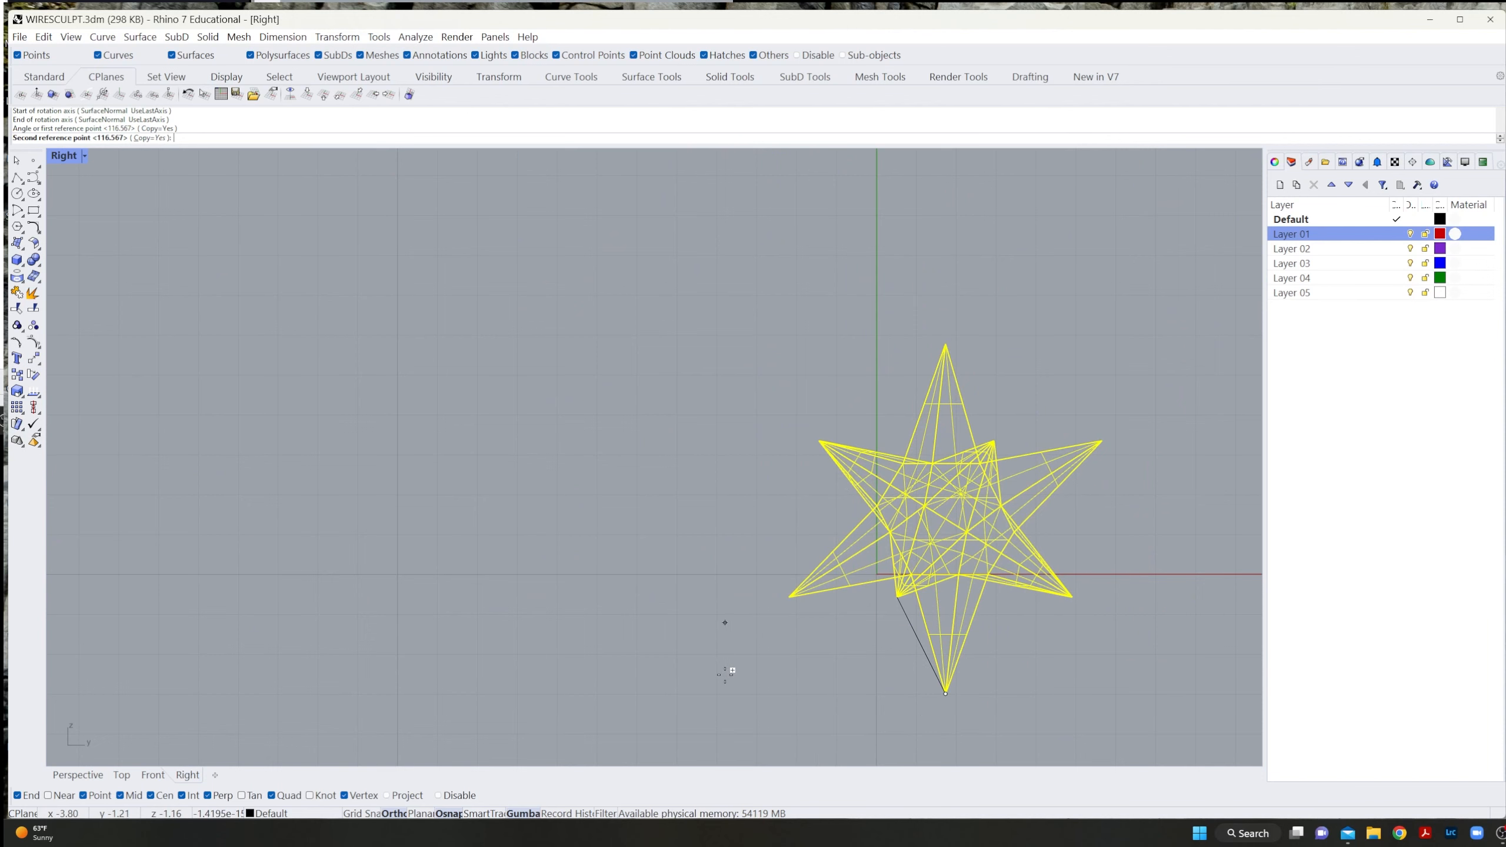
{"action": "left_click", "coordinate": [728, 699]}
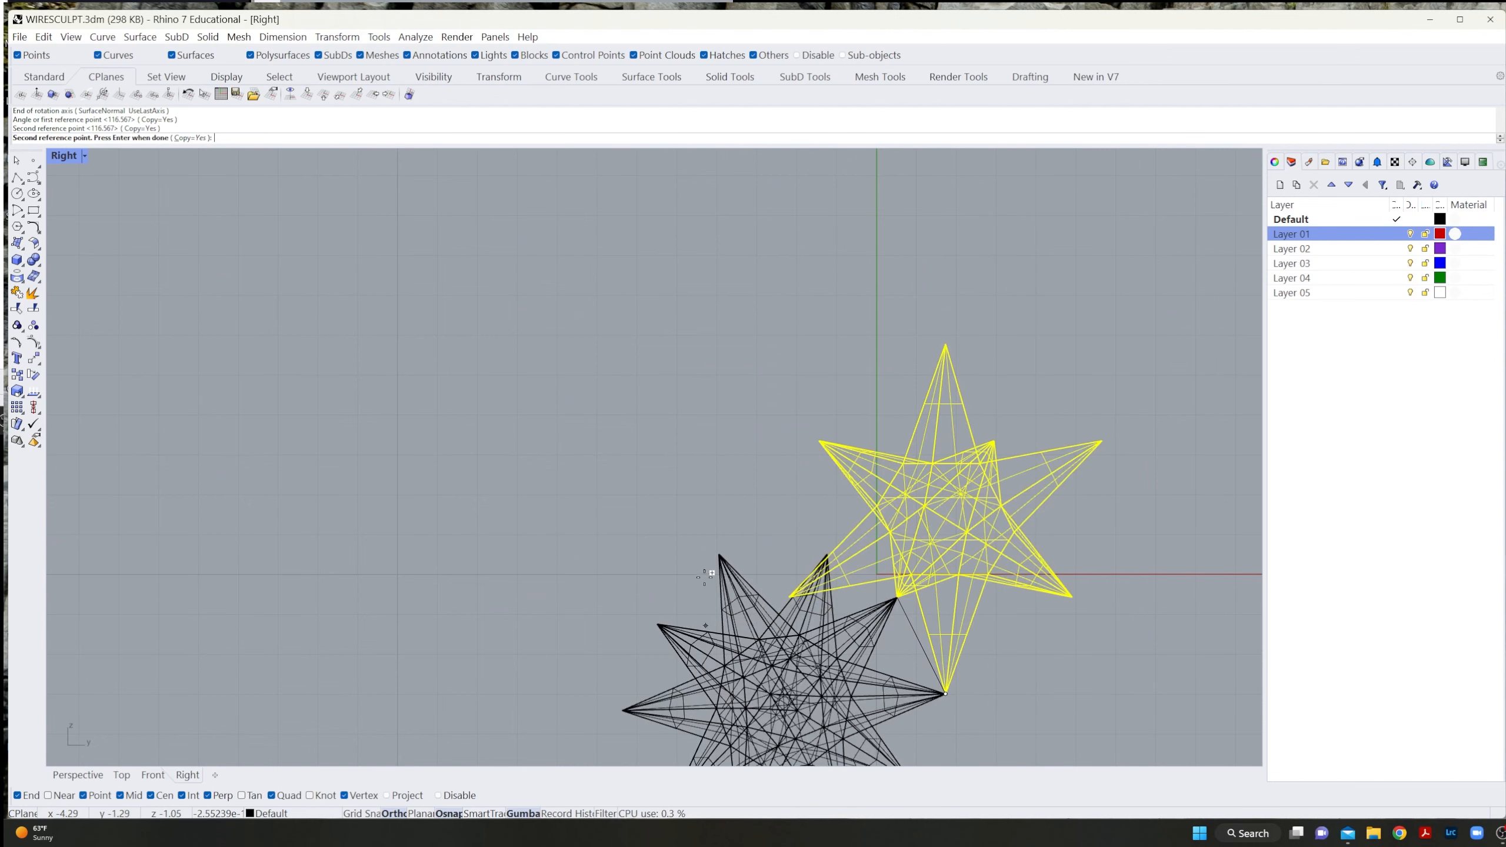
{"action": "key", "text": "Return"}
{"action": "scroll", "coordinate": [853, 525], "scroll_direction": "down", "scroll_amount": 4}
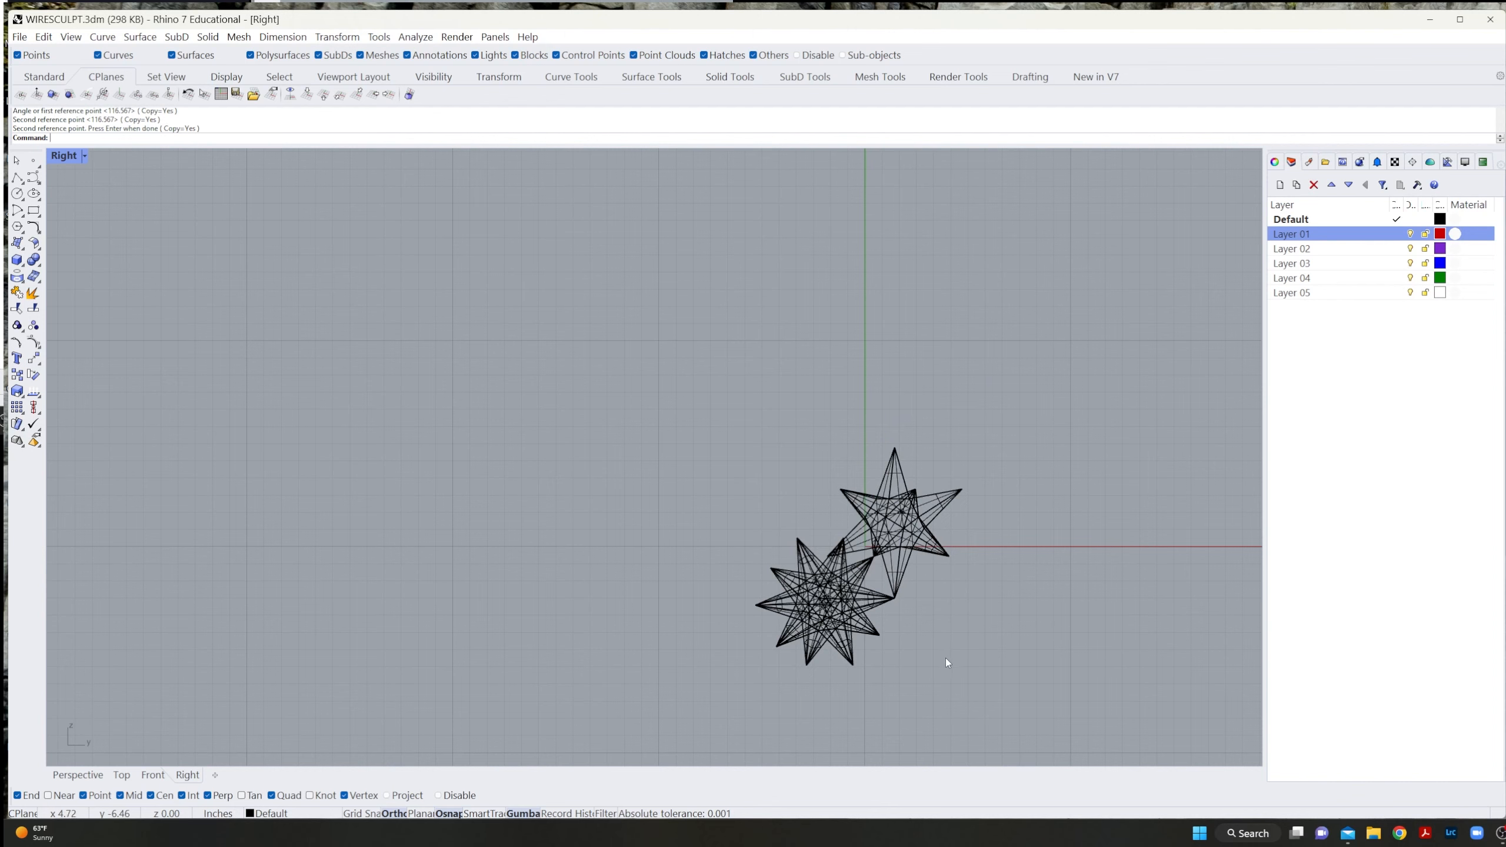
{"action": "key", "text": "ctrl+z"}
{"action": "left_click_drag", "start_coordinate": [979, 426], "coordinate": [760, 636]}
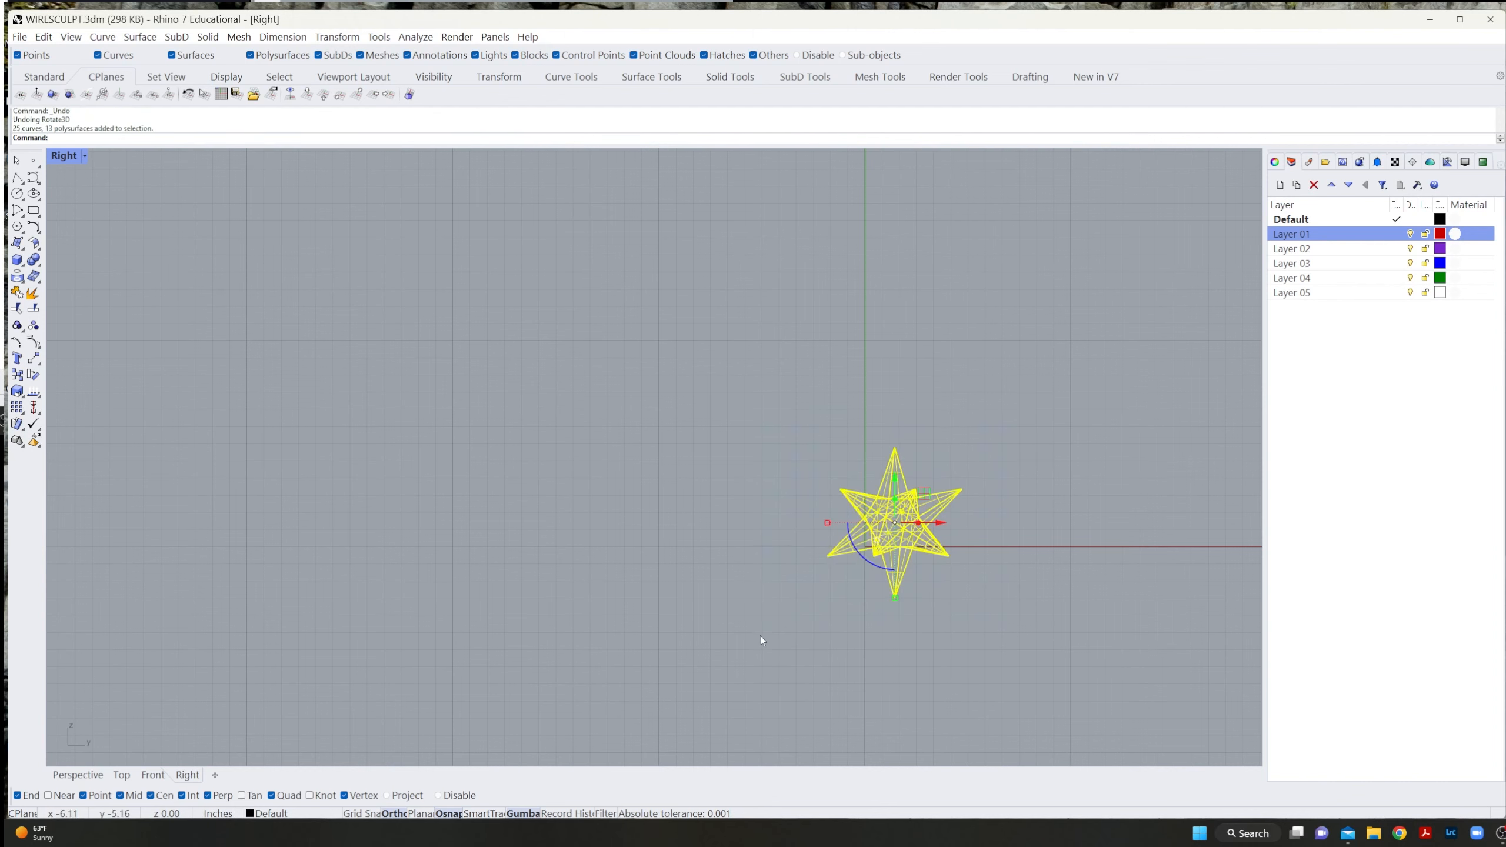
{"action": "scroll", "coordinate": [848, 587], "scroll_direction": "up", "scroll_amount": 5}
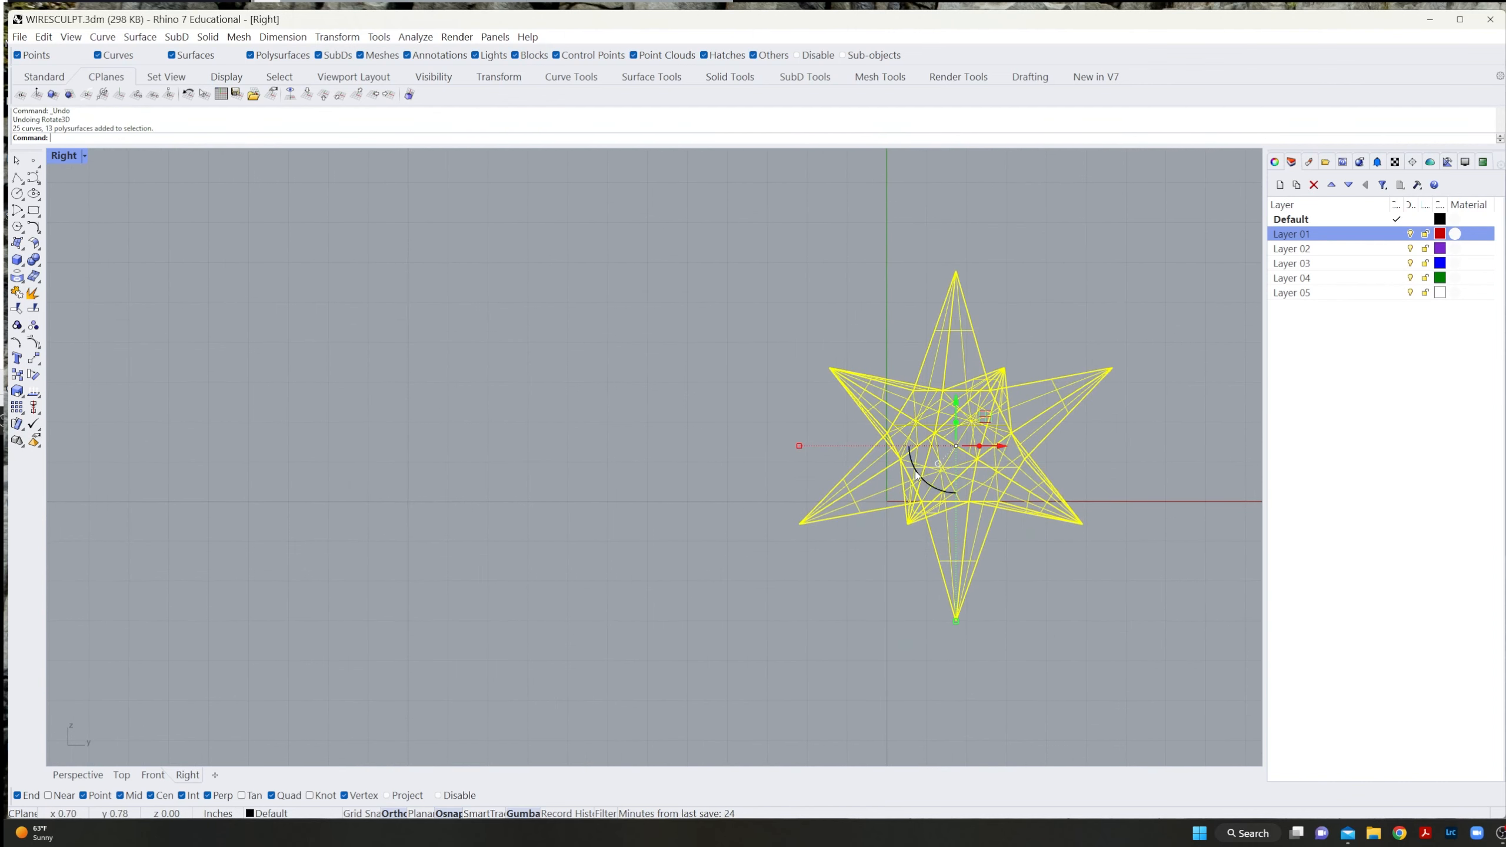
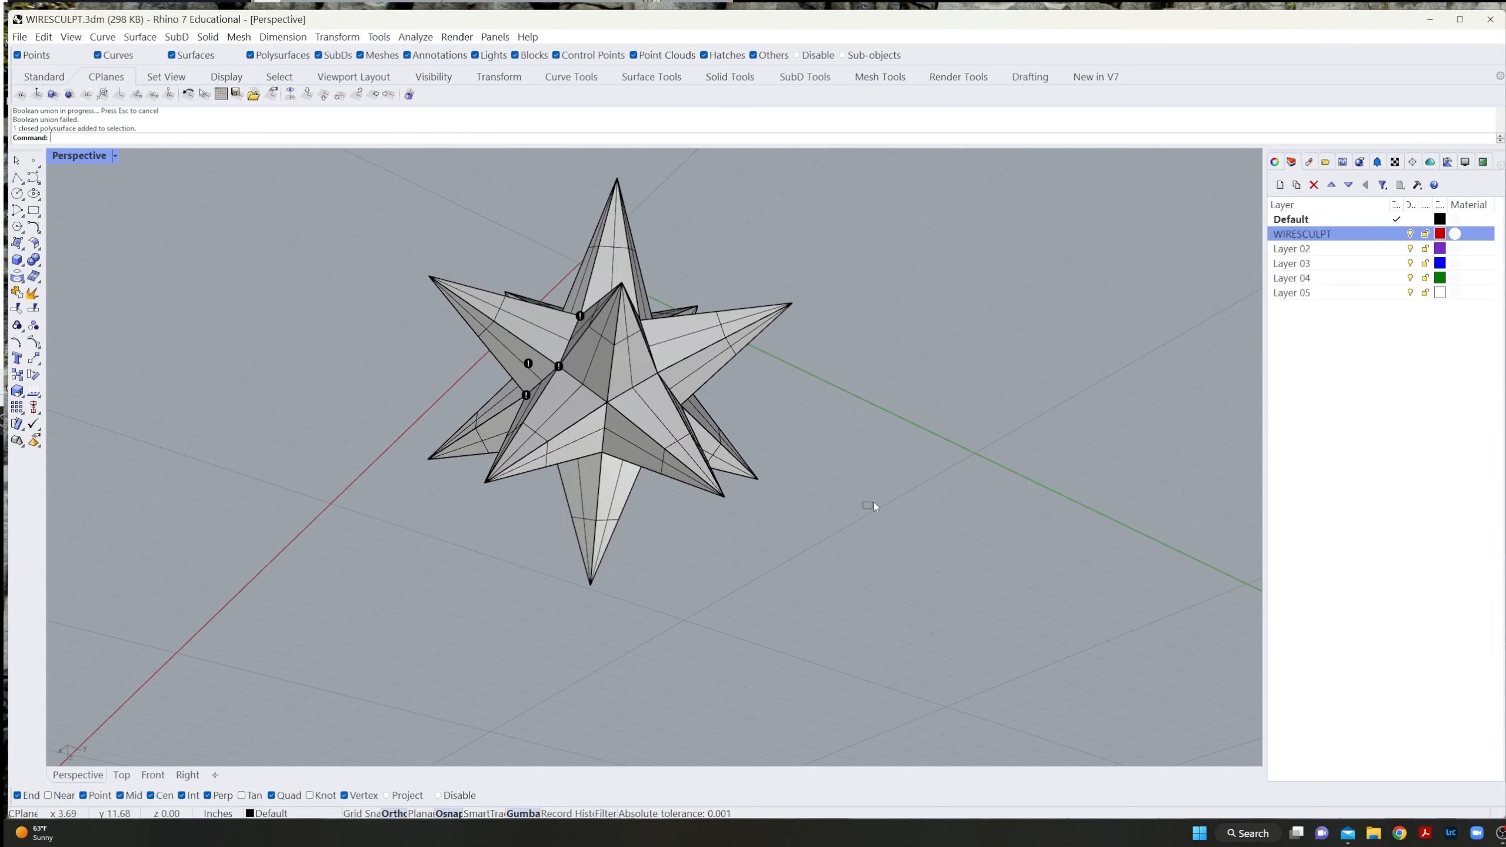
Try a Boolean union of the upper spike and the adjacent side spike, without the dodecahedron core.
{"action": "right_click_drag", "start_coordinate": [871, 507], "coordinate": [740, 545]}
{"action": "scroll", "coordinate": [525, 560], "scroll_direction": "up", "scroll_amount": 5}
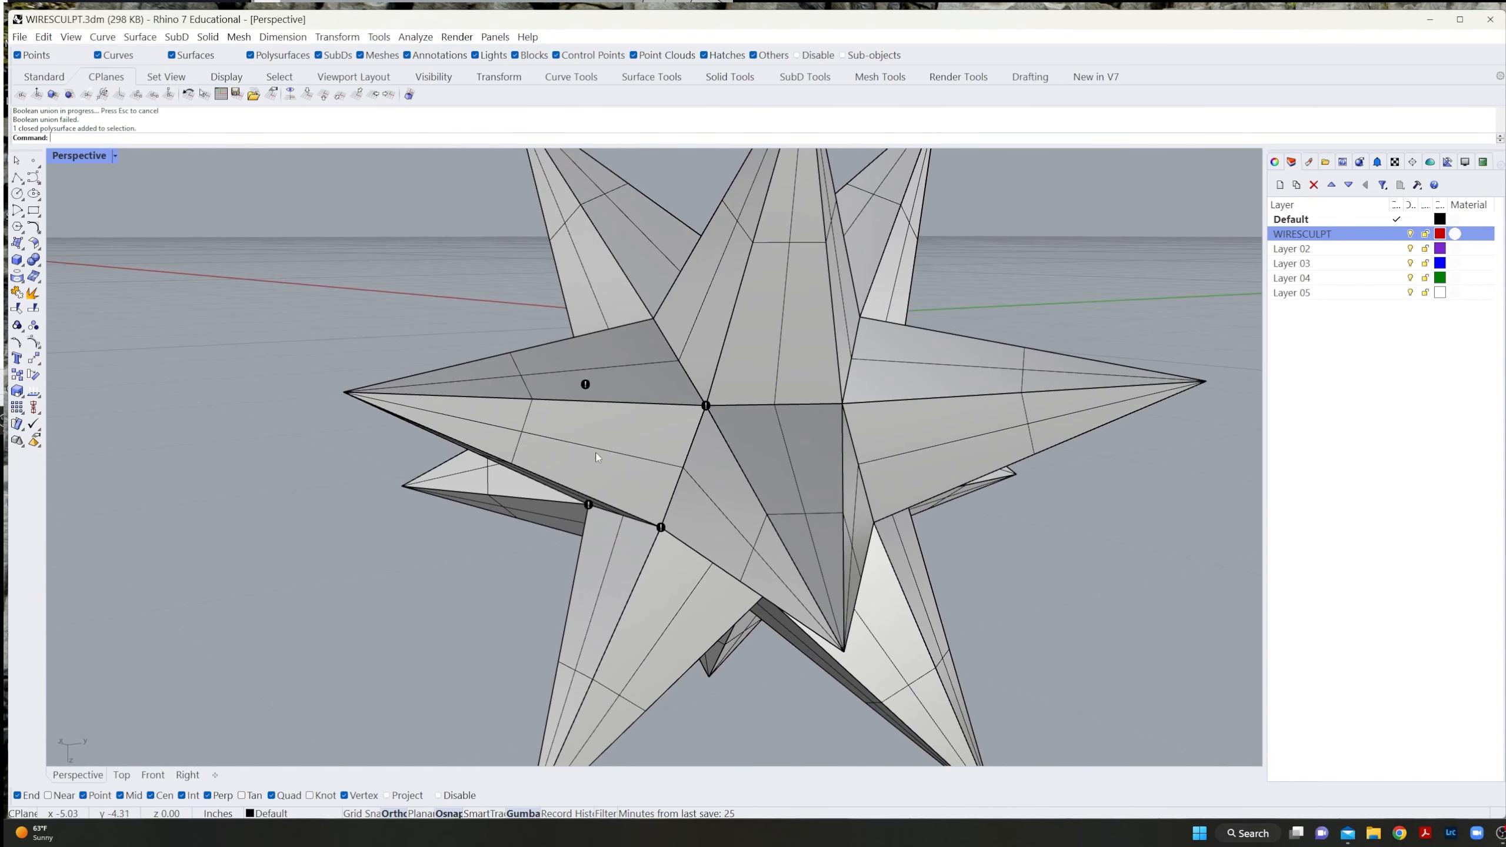
{"action": "left_click", "coordinate": [596, 453]}
{"action": "left_click", "coordinate": [713, 300], "text": "shift"}
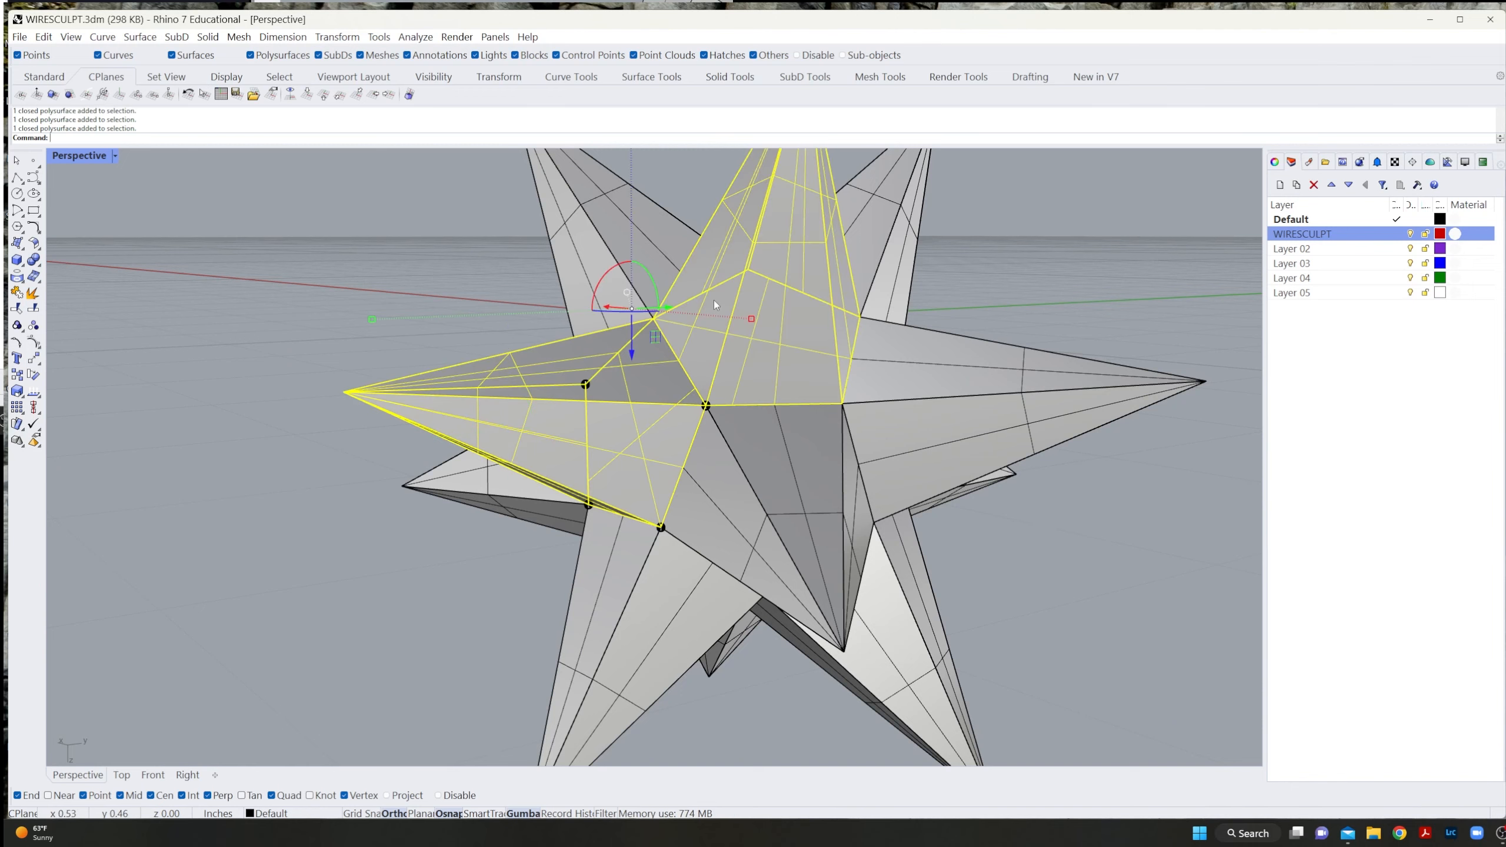
{"action": "key", "text": "Return"}
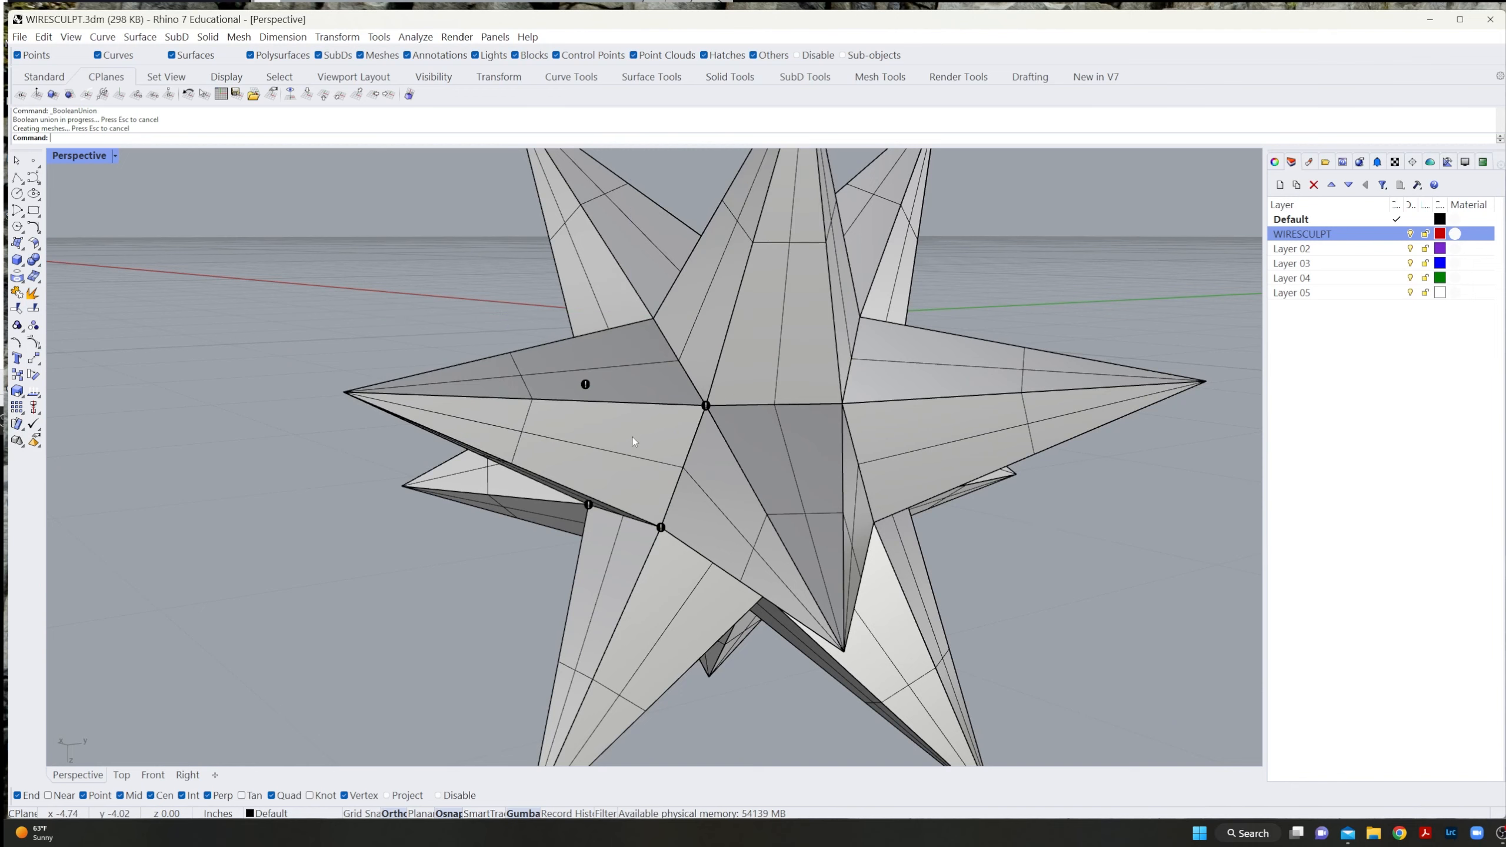
Try hiding the front spike, followed by the joined spikes together with the dodecahedron core, and undo the last hide.
{"action": "scroll", "coordinate": [632, 437], "scroll_direction": "up", "scroll_amount": 3}
{"action": "scroll", "coordinate": [766, 513], "scroll_direction": "down", "scroll_amount": 5}
{"action": "left_click", "coordinate": [821, 531]}
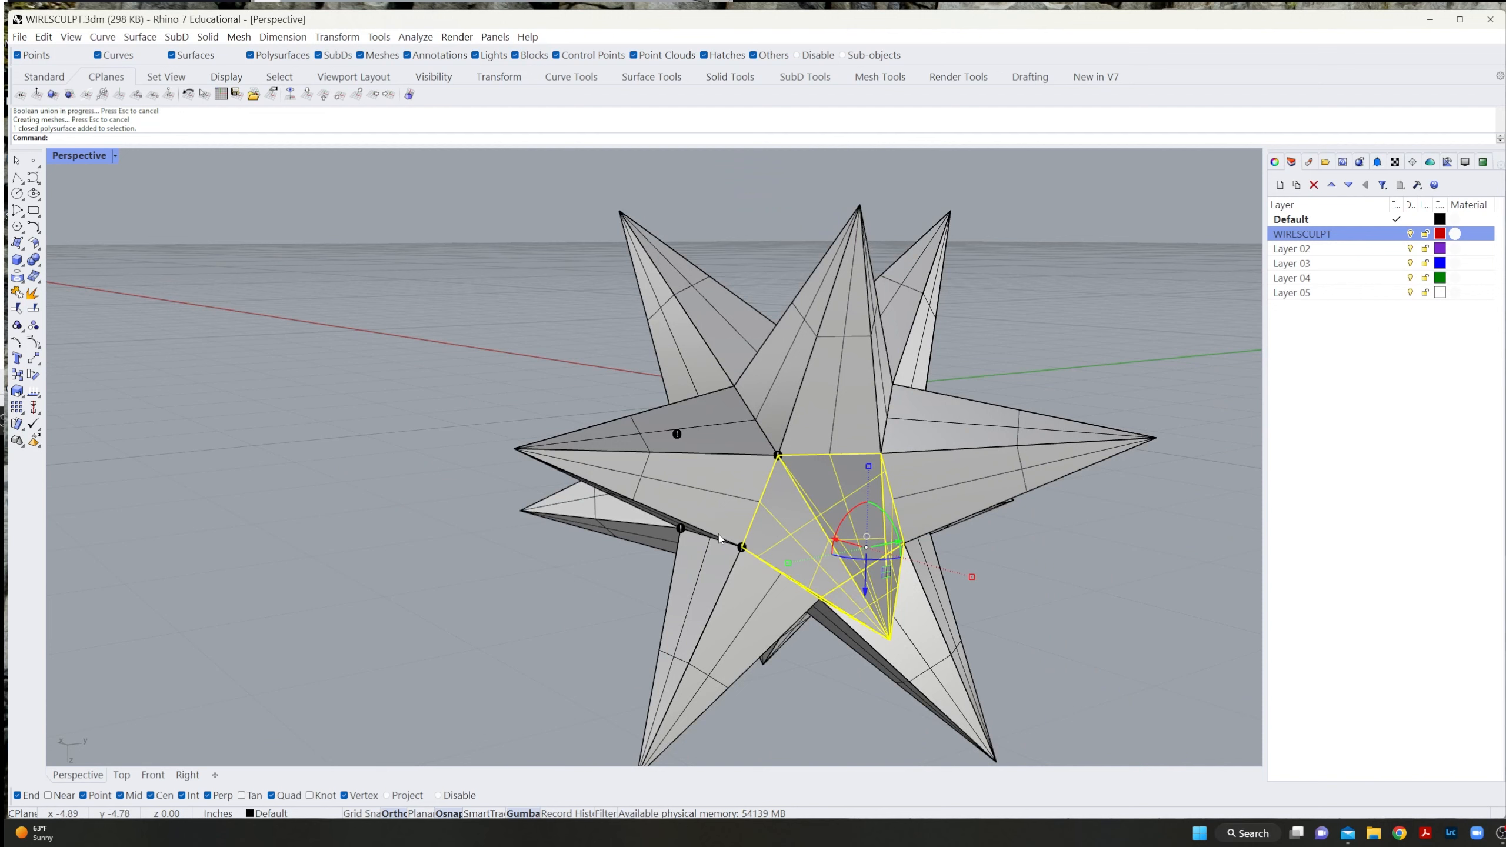
{"action": "type", "text": "Hide"}
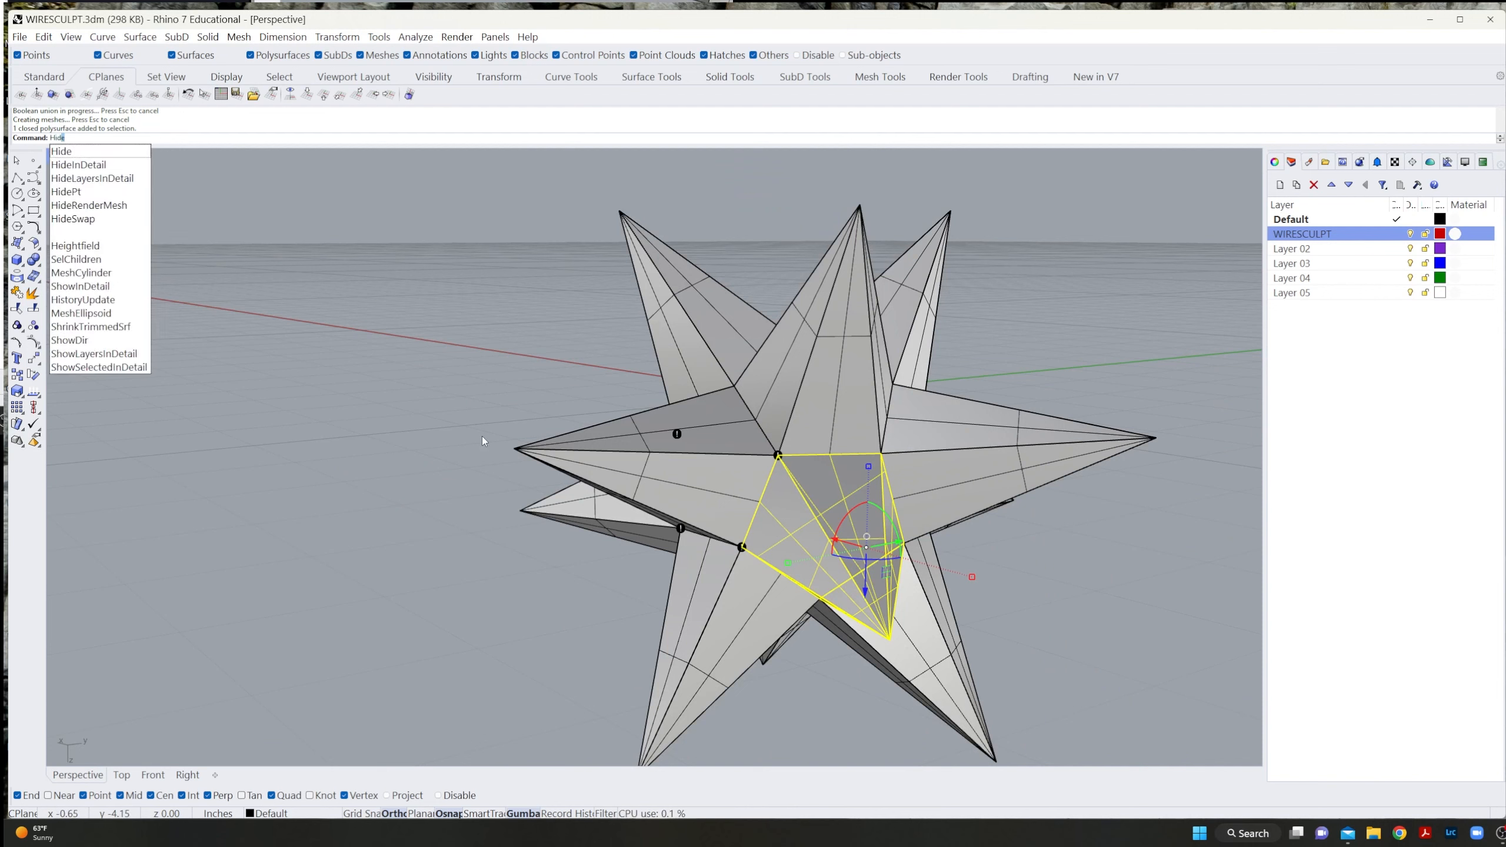
{"action": "key", "text": "Return"}
{"action": "left_click", "coordinate": [694, 473]}
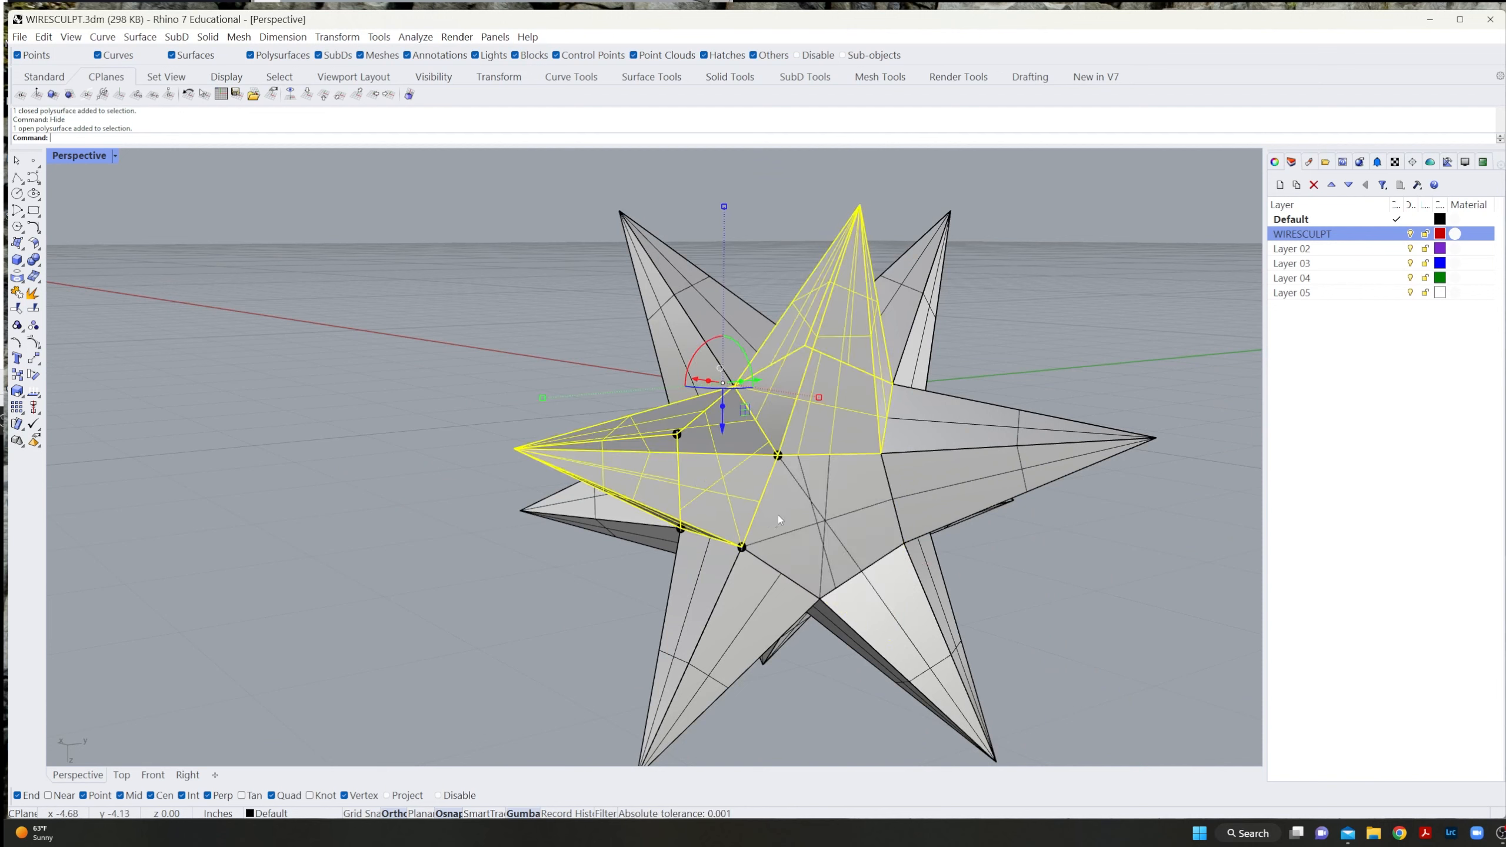
{"action": "left_click", "coordinate": [788, 518], "text": "shift"}
{"action": "key", "text": "Return"}
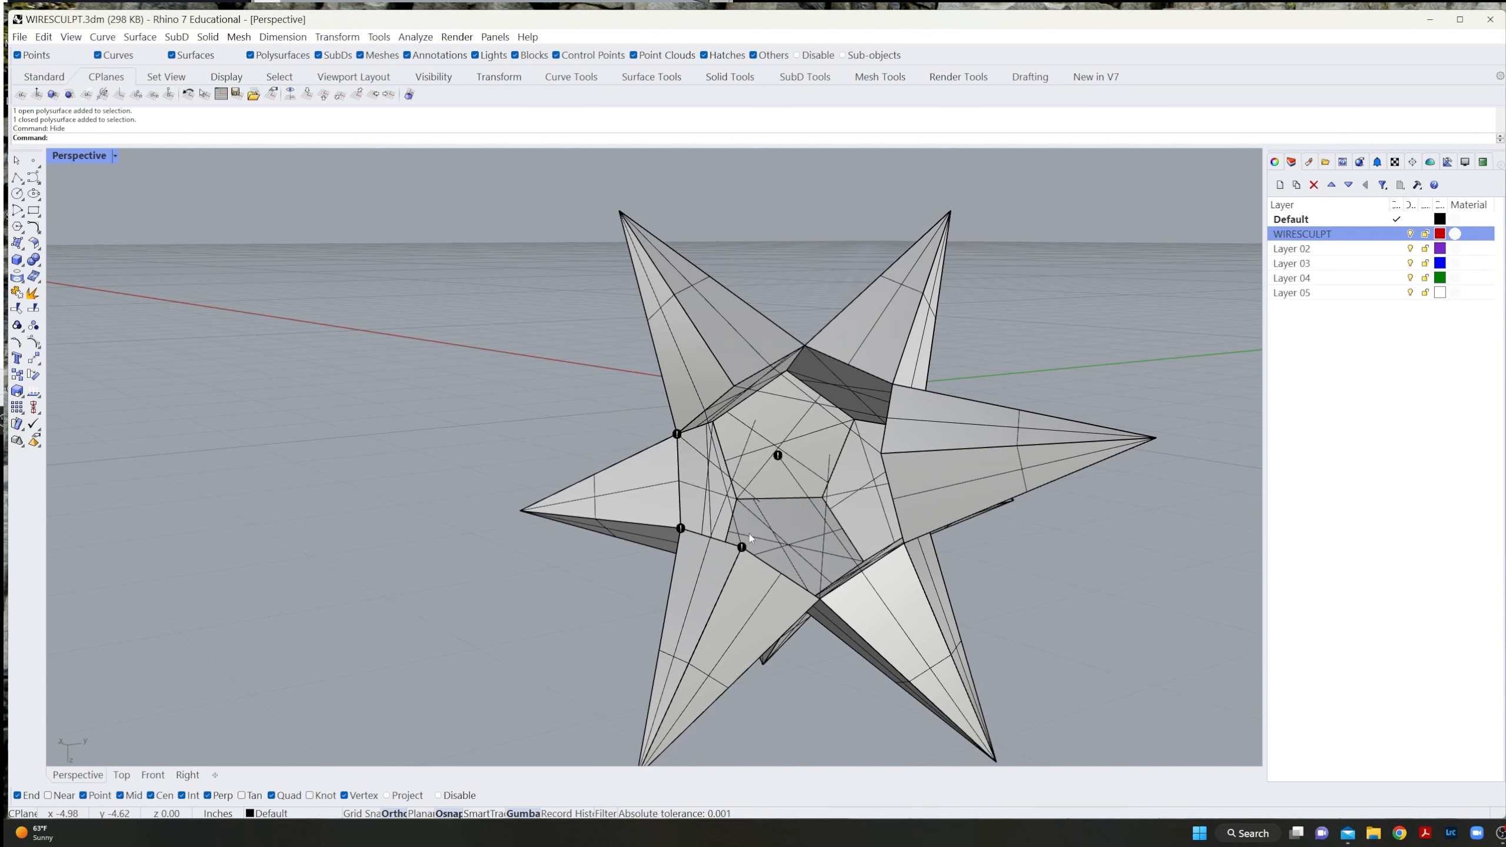
{"action": "key", "text": "ctrl+z"}
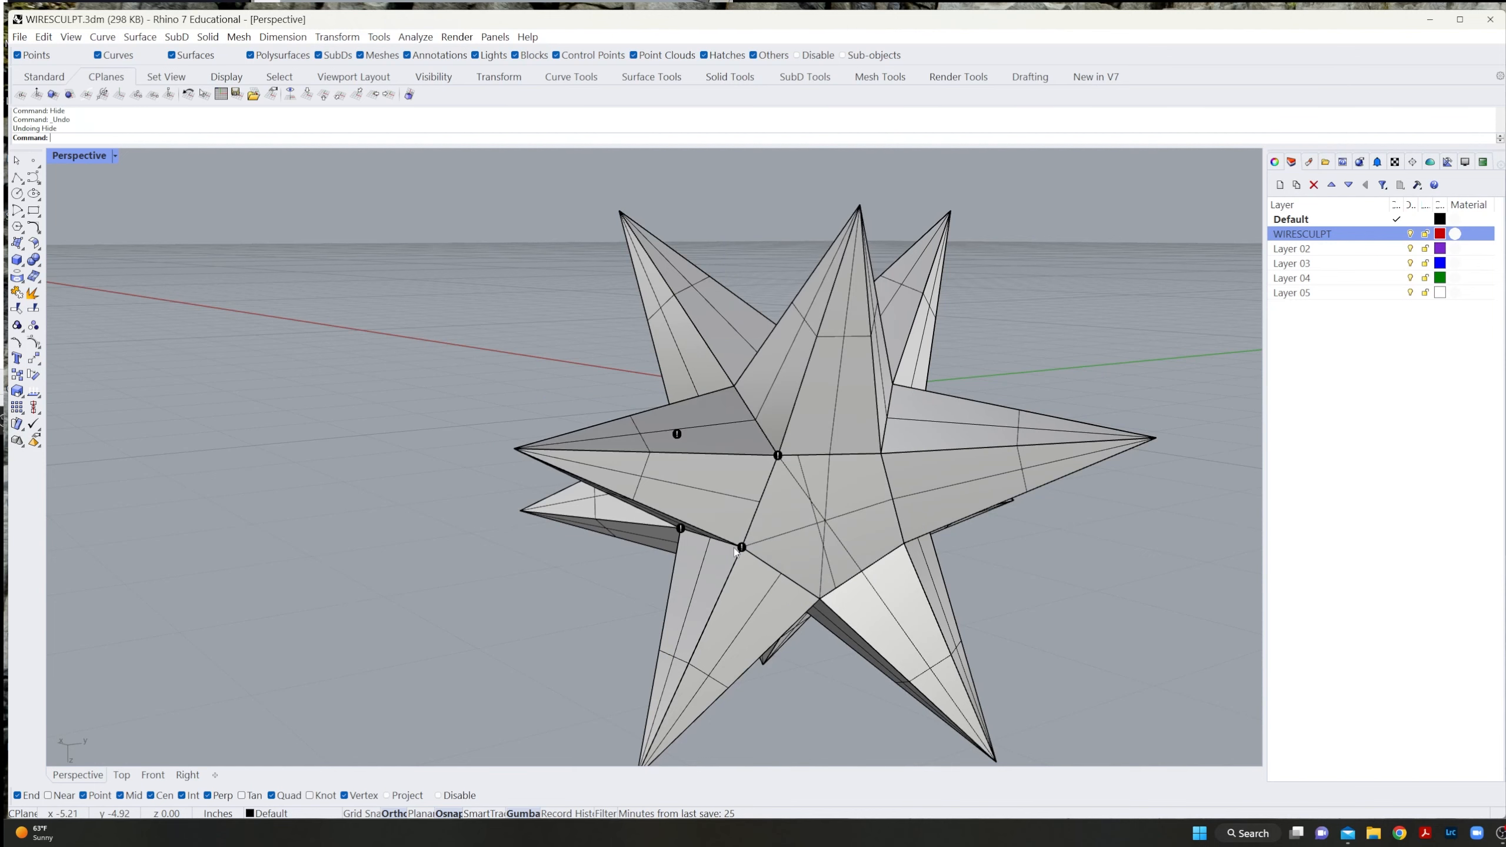
Undo the hiding of the front spike and the Boolean union of the two neighbouring spikes.
{"action": "left_click", "coordinate": [701, 486]}
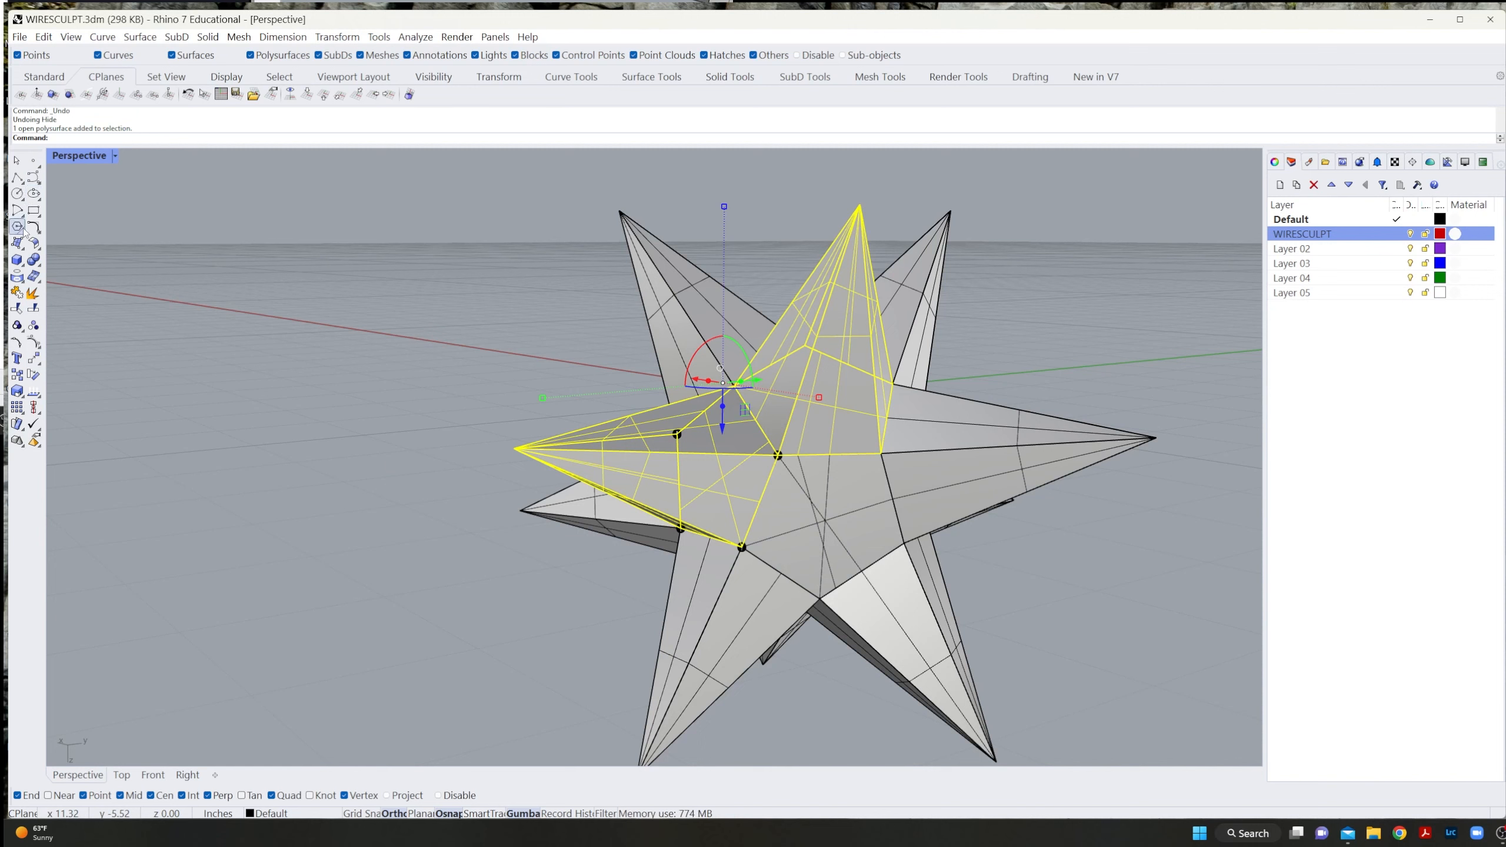
{"action": "left_click", "coordinate": [526, 429]}
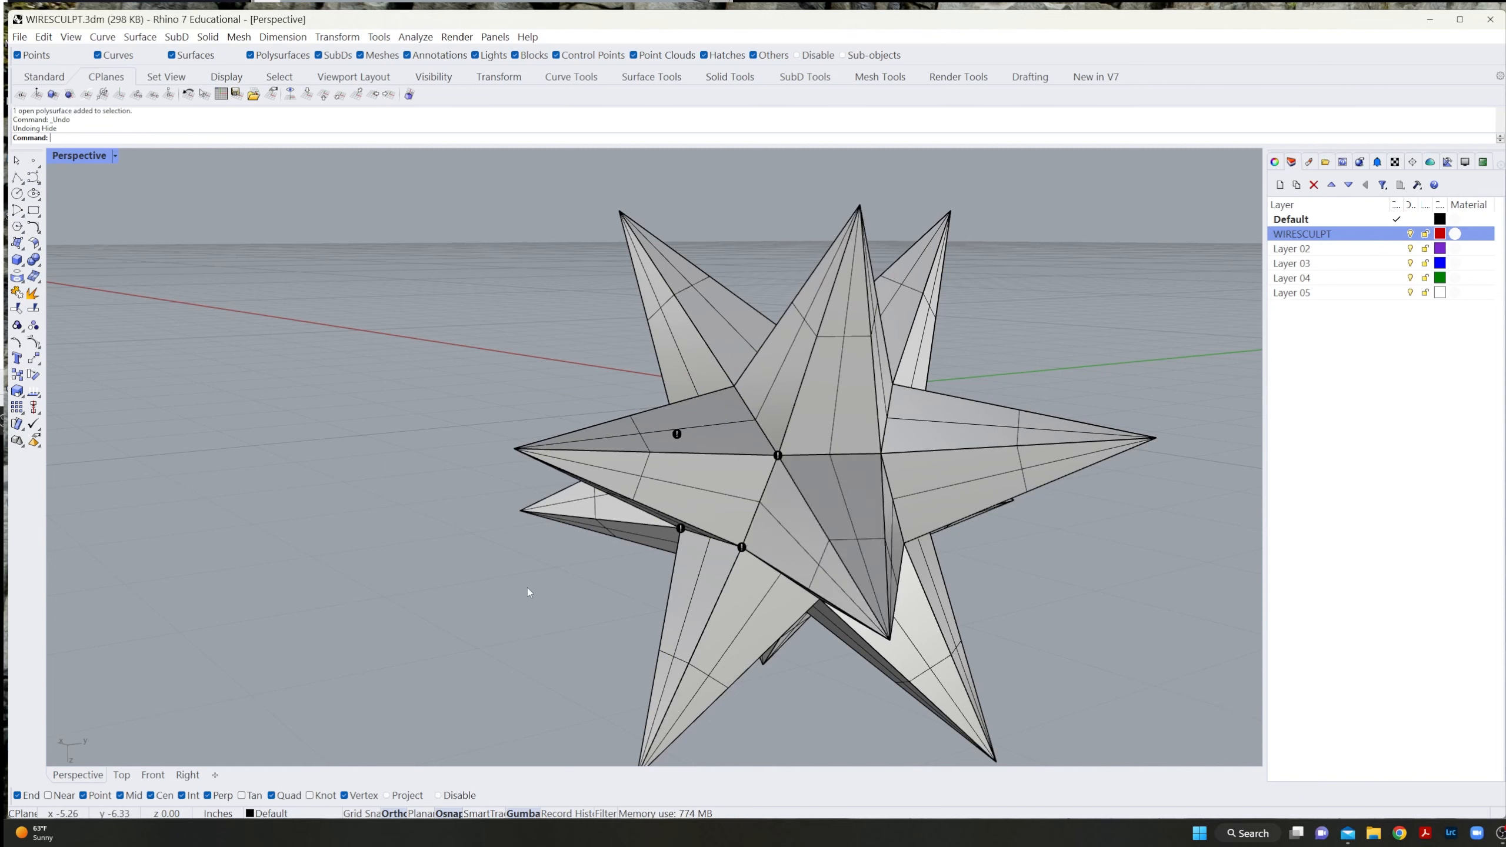
{"action": "left_click", "coordinate": [828, 435]}
{"action": "key", "text": "ctrl+z"}
{"action": "key", "text": "ctrl+z"}
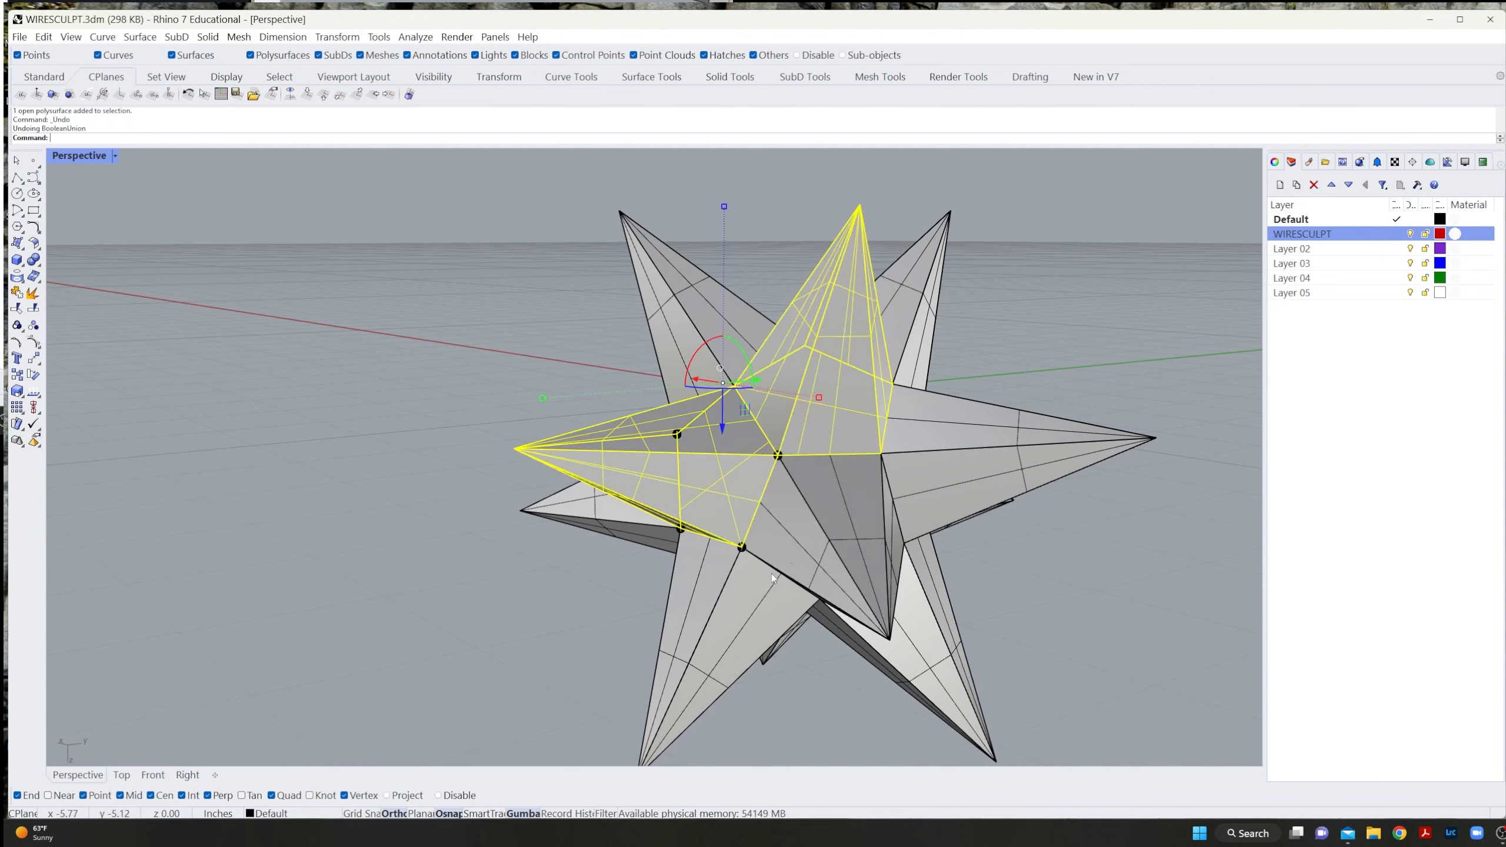
{"action": "left_click", "coordinate": [434, 597]}
{"action": "left_click", "coordinate": [600, 520]}
{"action": "left_click", "coordinate": [746, 464]}
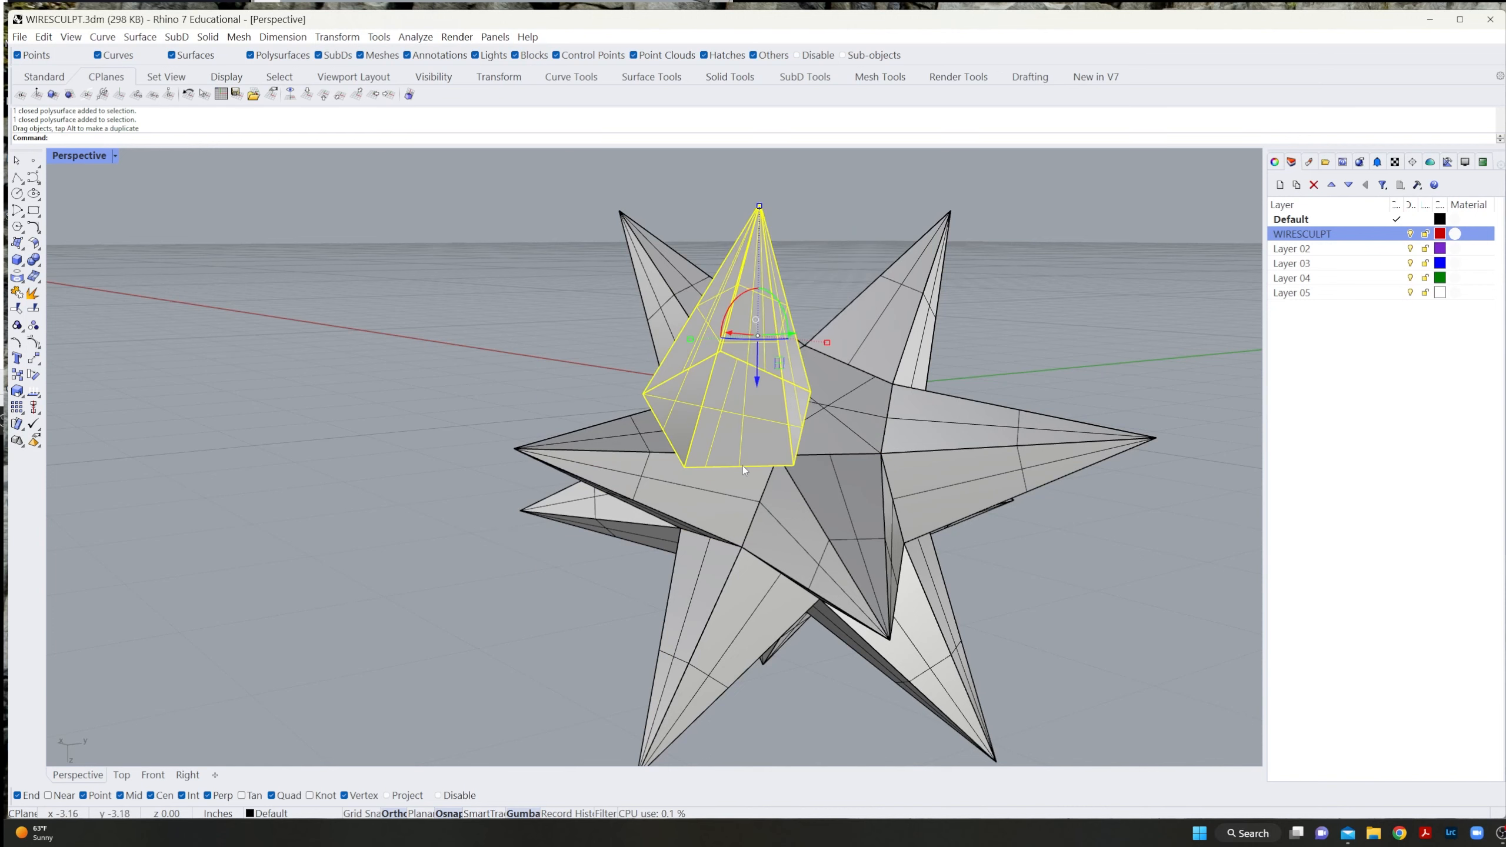
{"action": "key", "text": "ctrl+z"}
Hide the front spike to expose the dodecahedron face beneath it.
{"action": "left_click", "coordinate": [854, 618]}
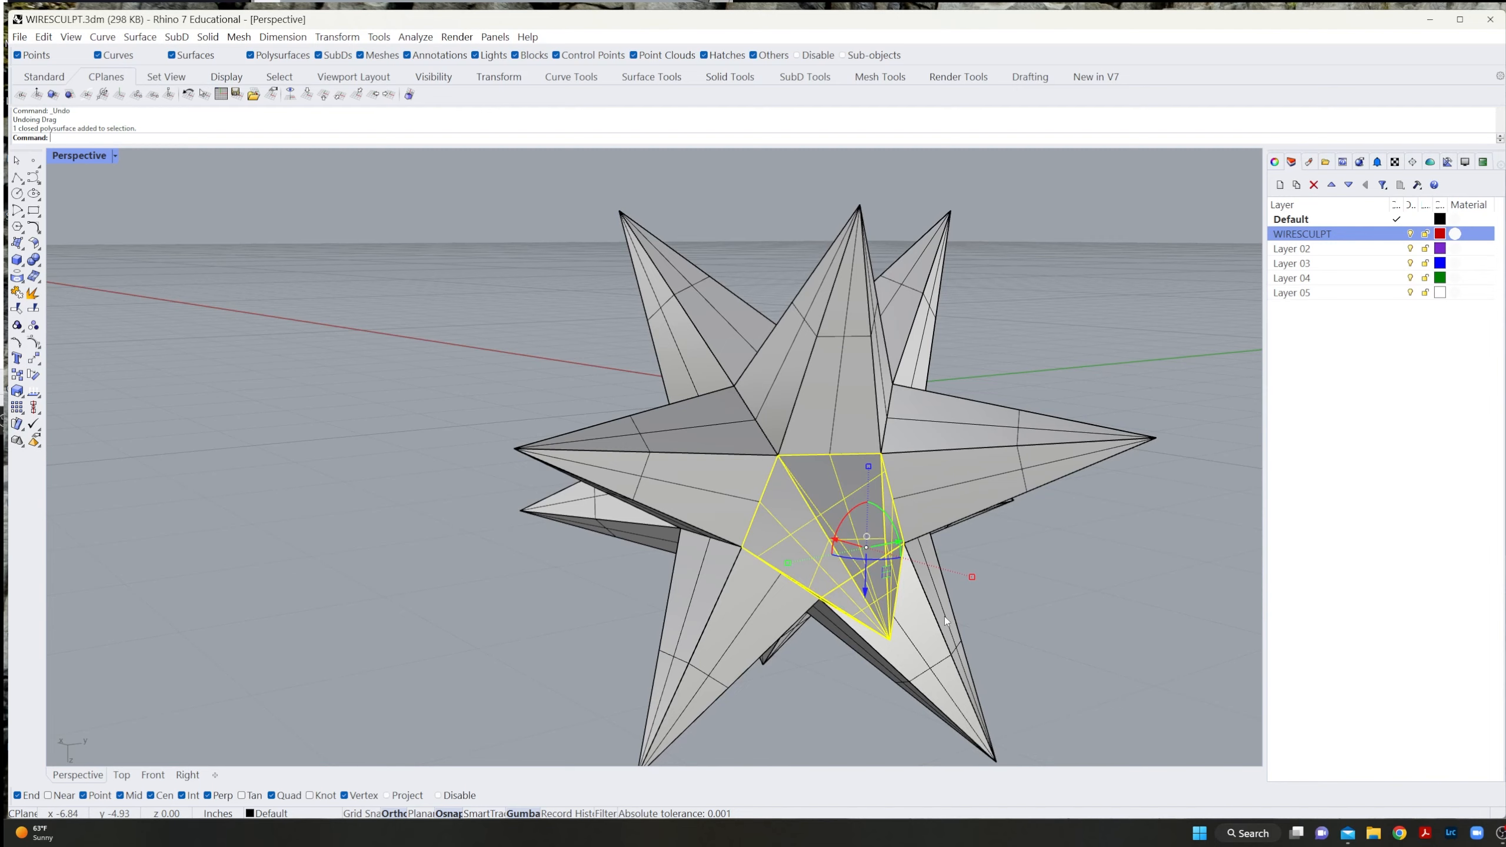
{"action": "right_click_drag", "start_coordinate": [943, 617], "coordinate": [896, 617]}
{"action": "key", "text": "ctrl+h"}
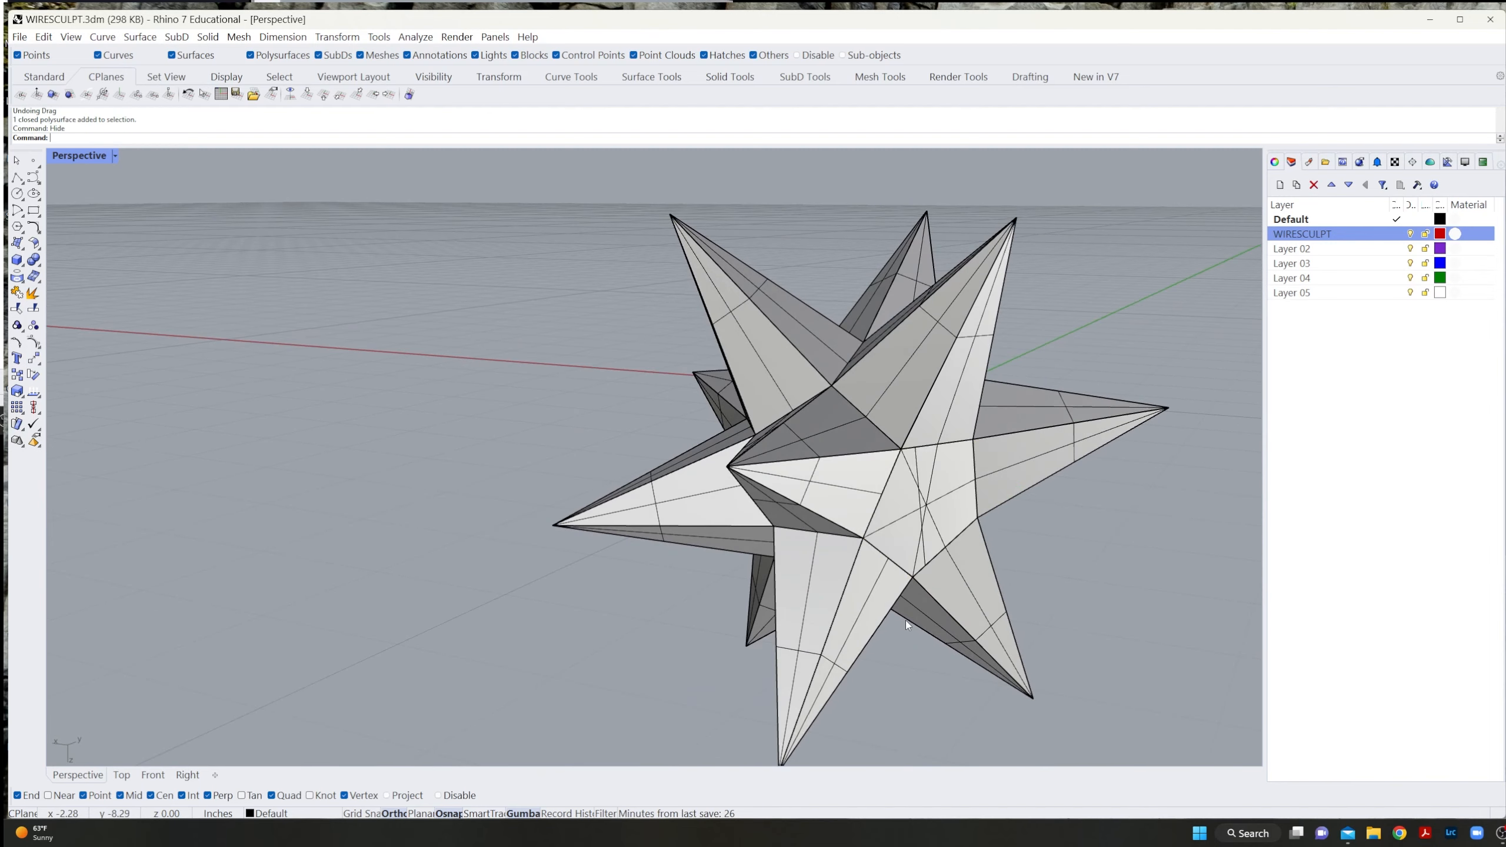
Boolean union the exposed dodecahedron core with the upper spike next to the open face.
{"action": "left_click", "coordinate": [960, 373]}
{"action": "left_click", "coordinate": [956, 473], "text": "shift"}
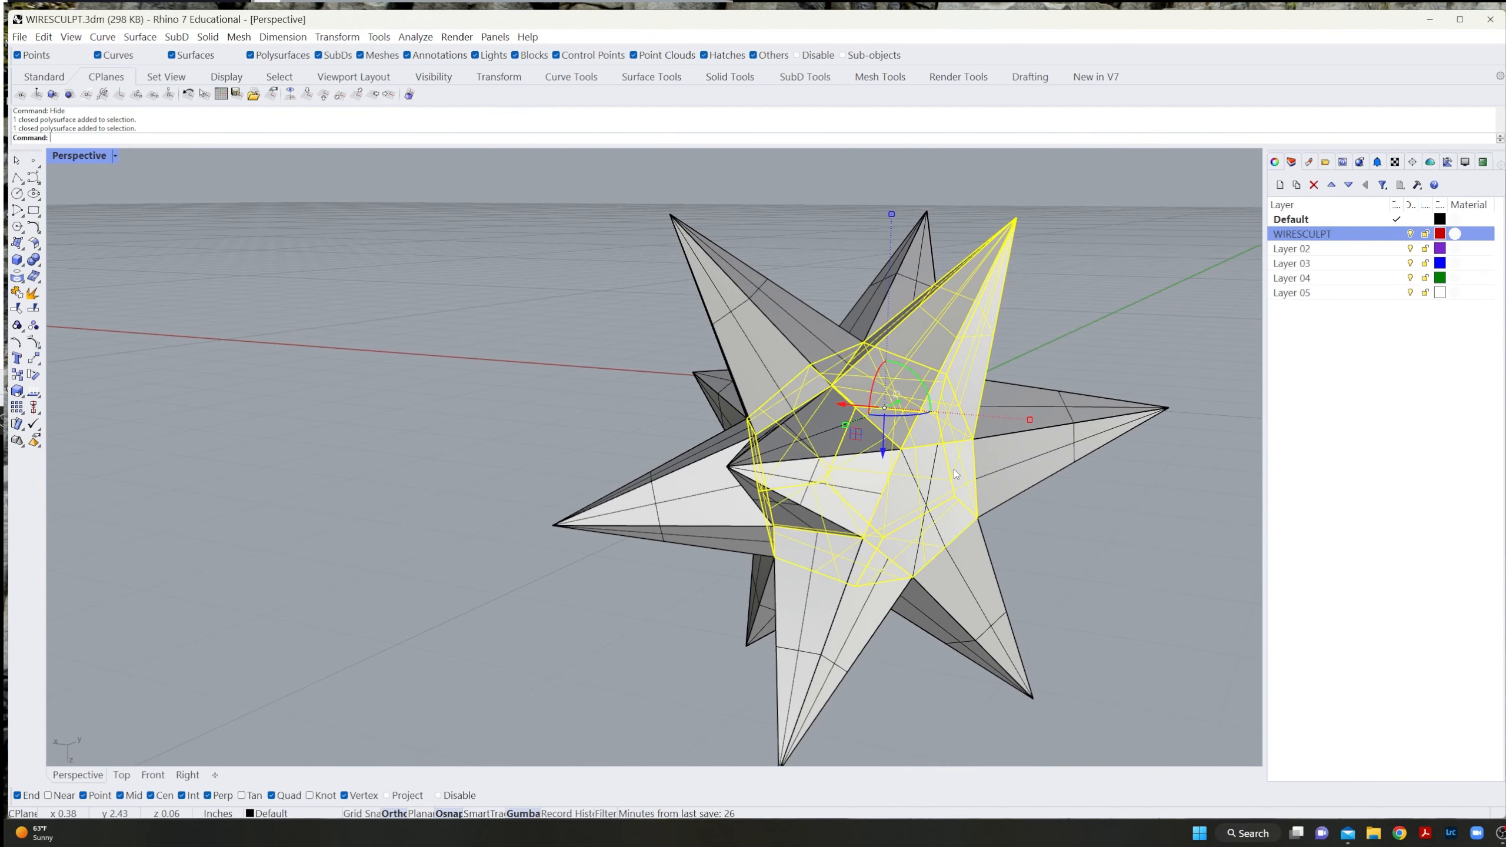
{"action": "left_click", "coordinate": [34, 260]}
{"action": "scroll", "coordinate": [839, 505], "scroll_direction": "up", "scroll_amount": 10}
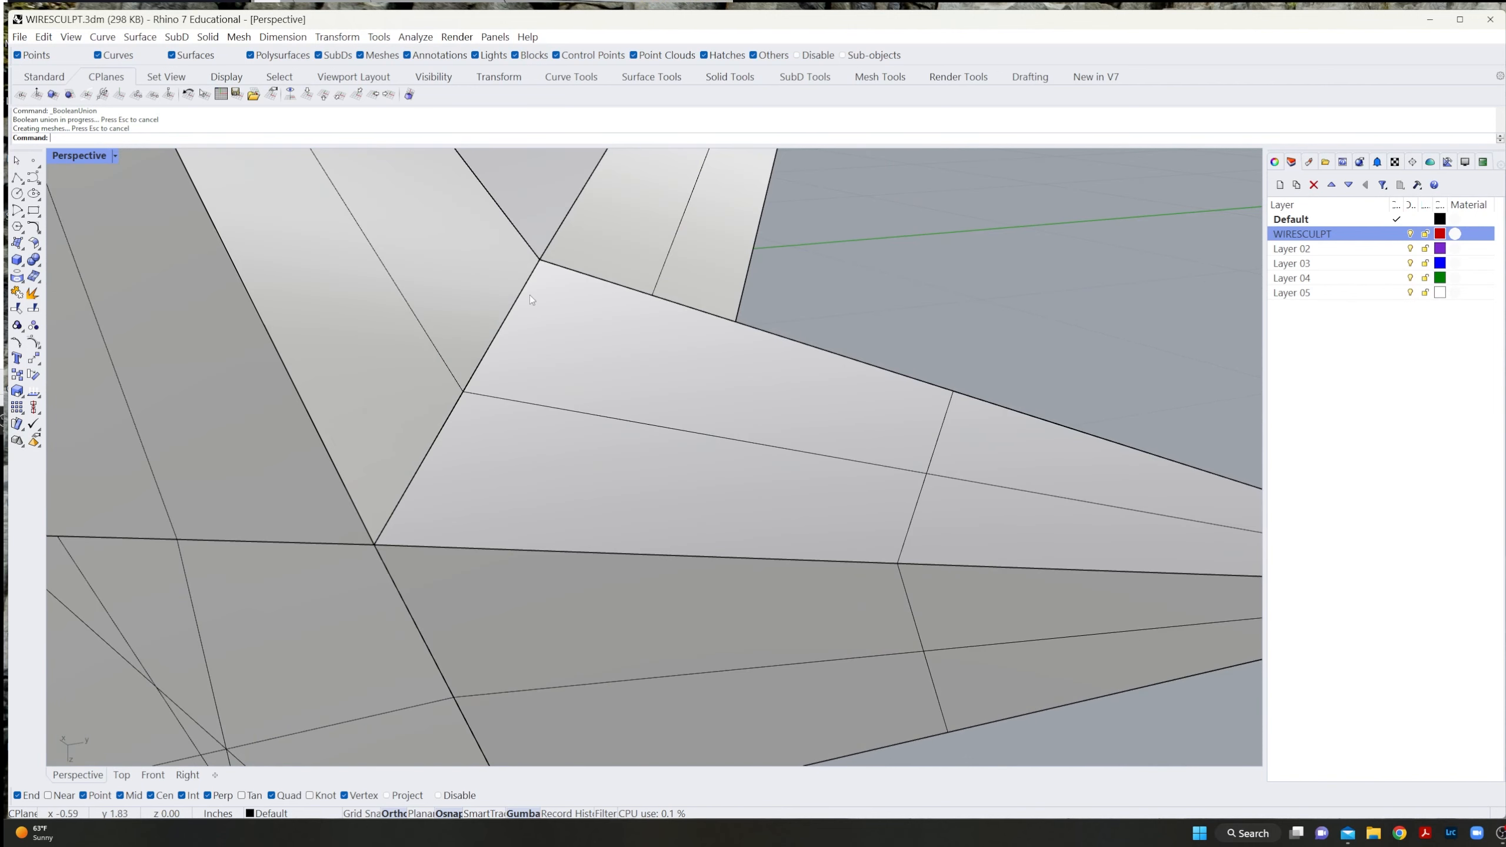
Boolean union further separate spikes with the star body one at a time, working around the model.
{"action": "scroll", "coordinate": [480, 362], "scroll_direction": "down", "scroll_amount": 10}
{"action": "left_click", "coordinate": [544, 415]}
{"action": "left_click", "coordinate": [414, 465], "text": "shift"}
{"action": "right_click", "coordinate": [449, 454]}
{"action": "right_click_drag", "start_coordinate": [708, 612], "coordinate": [511, 581]}
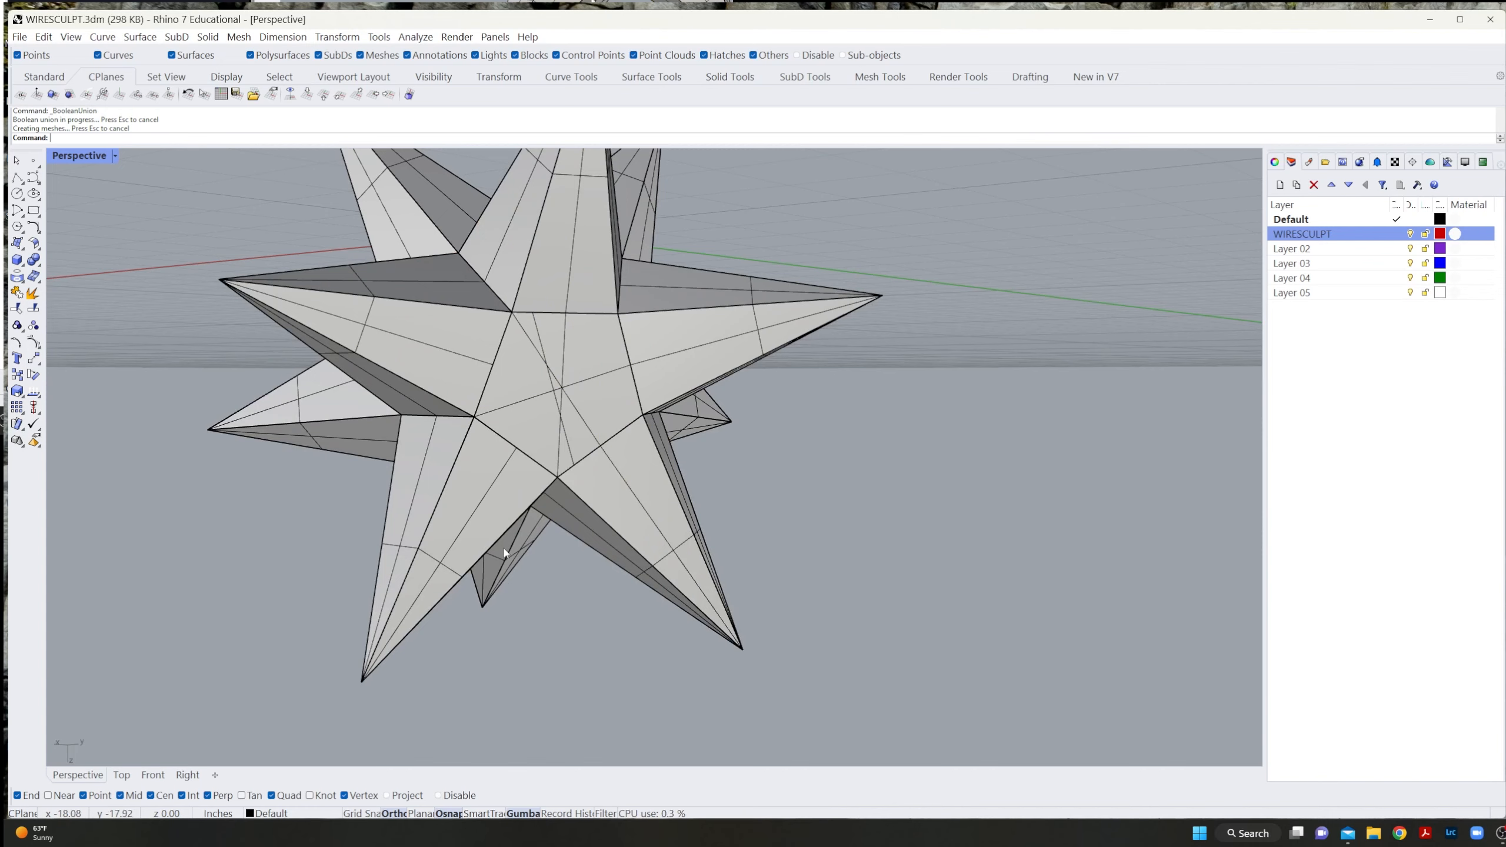
{"action": "left_click", "coordinate": [505, 527]}
{"action": "left_click", "coordinate": [520, 394], "text": "shift"}
{"action": "right_click", "coordinate": [922, 558]}
{"action": "right_click_drag", "start_coordinate": [921, 558], "coordinate": [739, 514]}
{"action": "left_click", "coordinate": [647, 425]}
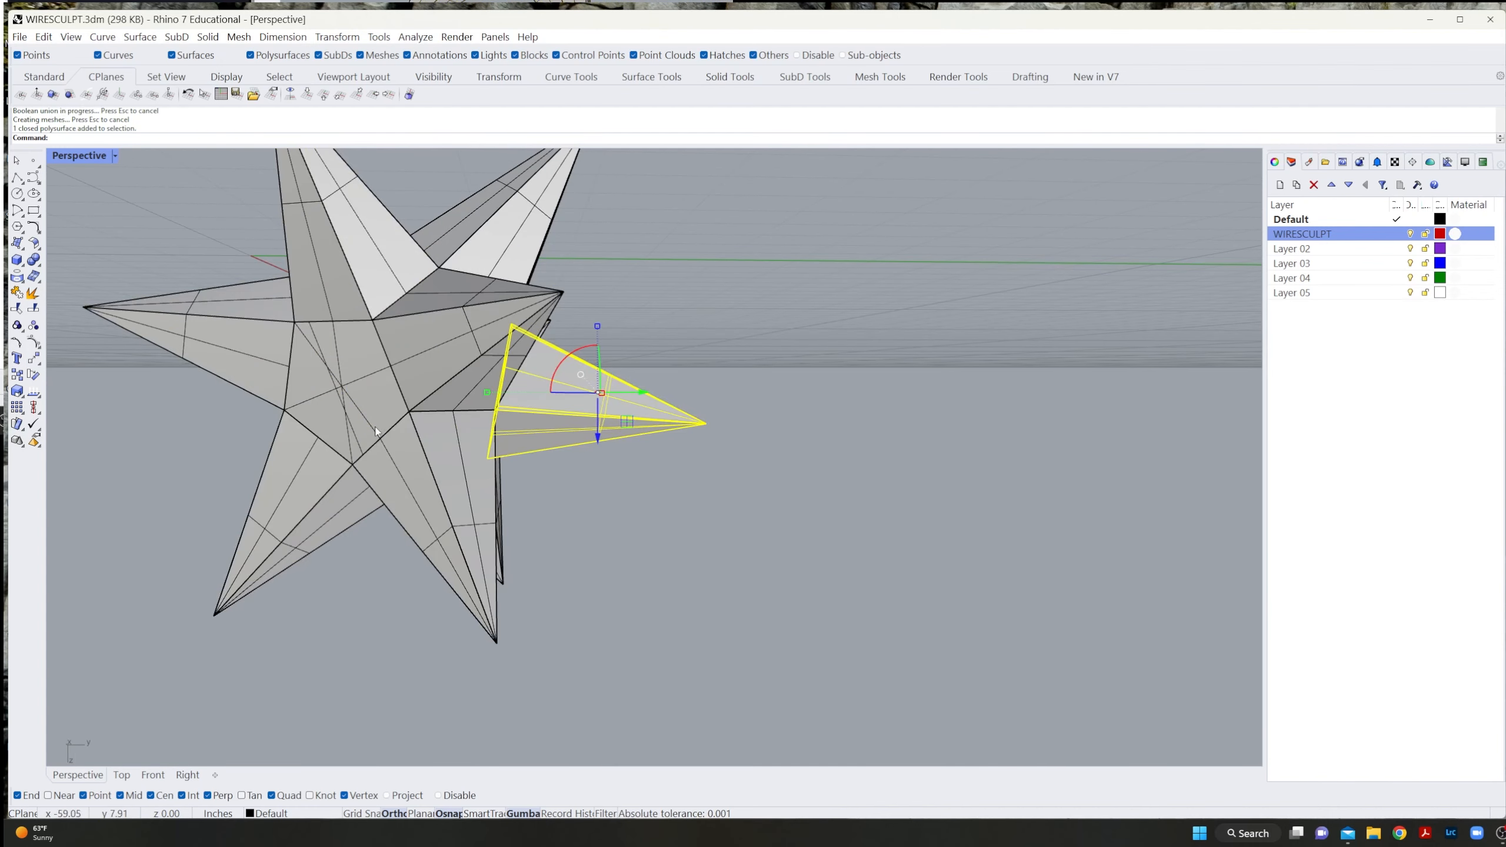
{"action": "left_click", "coordinate": [301, 400], "text": "shift"}
{"action": "right_click", "coordinate": [771, 563]}
Show the hidden spike again and Boolean union it with the star body.
{"action": "right_click_drag", "start_coordinate": [771, 564], "coordinate": [593, 617]}
{"action": "left_click", "coordinate": [416, 475]}
{"action": "left_click", "coordinate": [534, 592]}
{"action": "middle_click", "coordinate": [298, 515]}
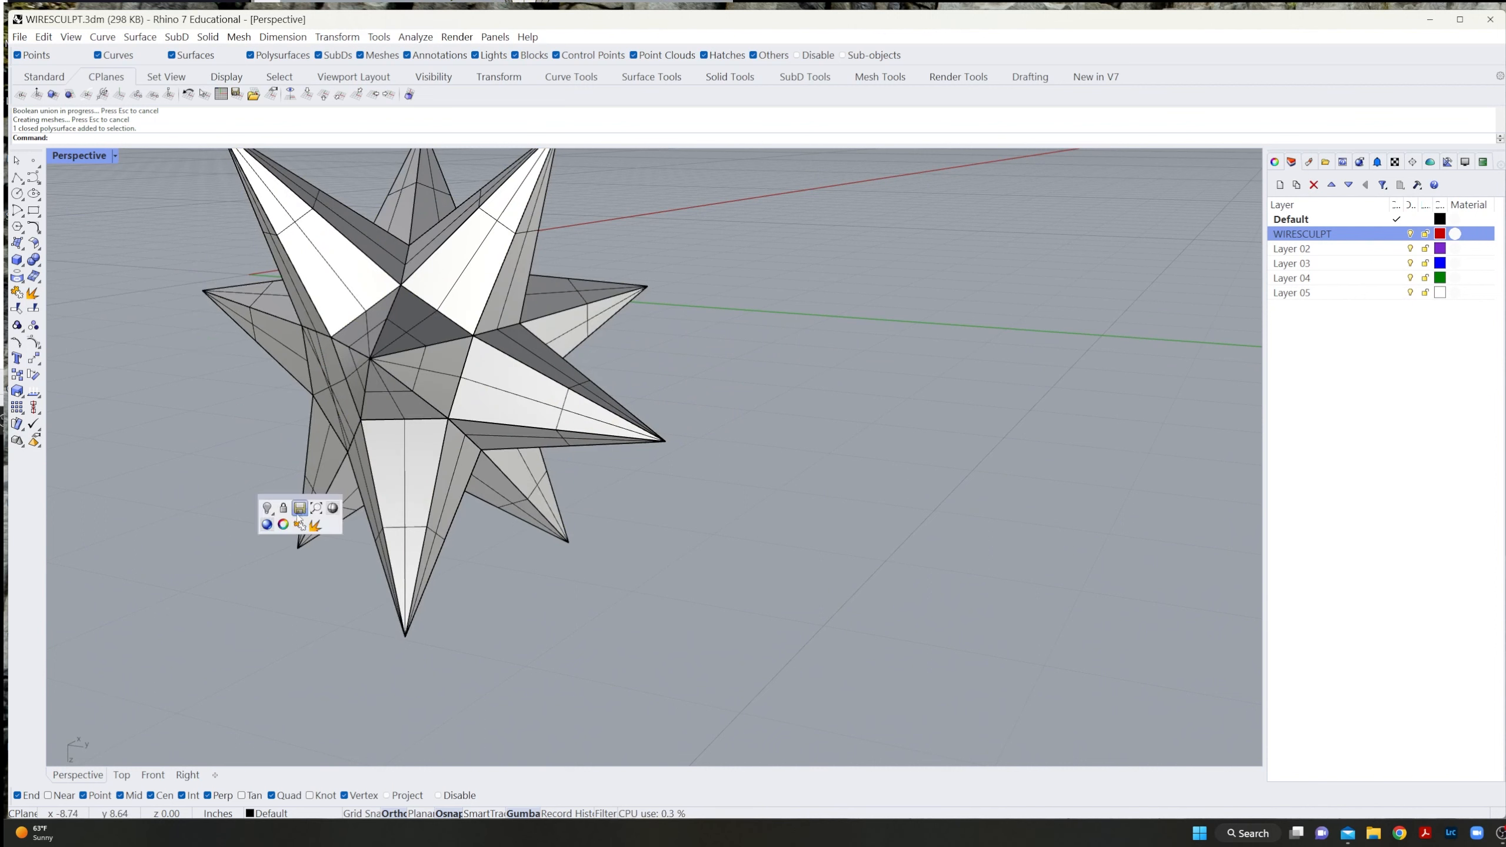
{"action": "left_click", "coordinate": [263, 509]}
{"action": "left_click", "coordinate": [273, 437]}
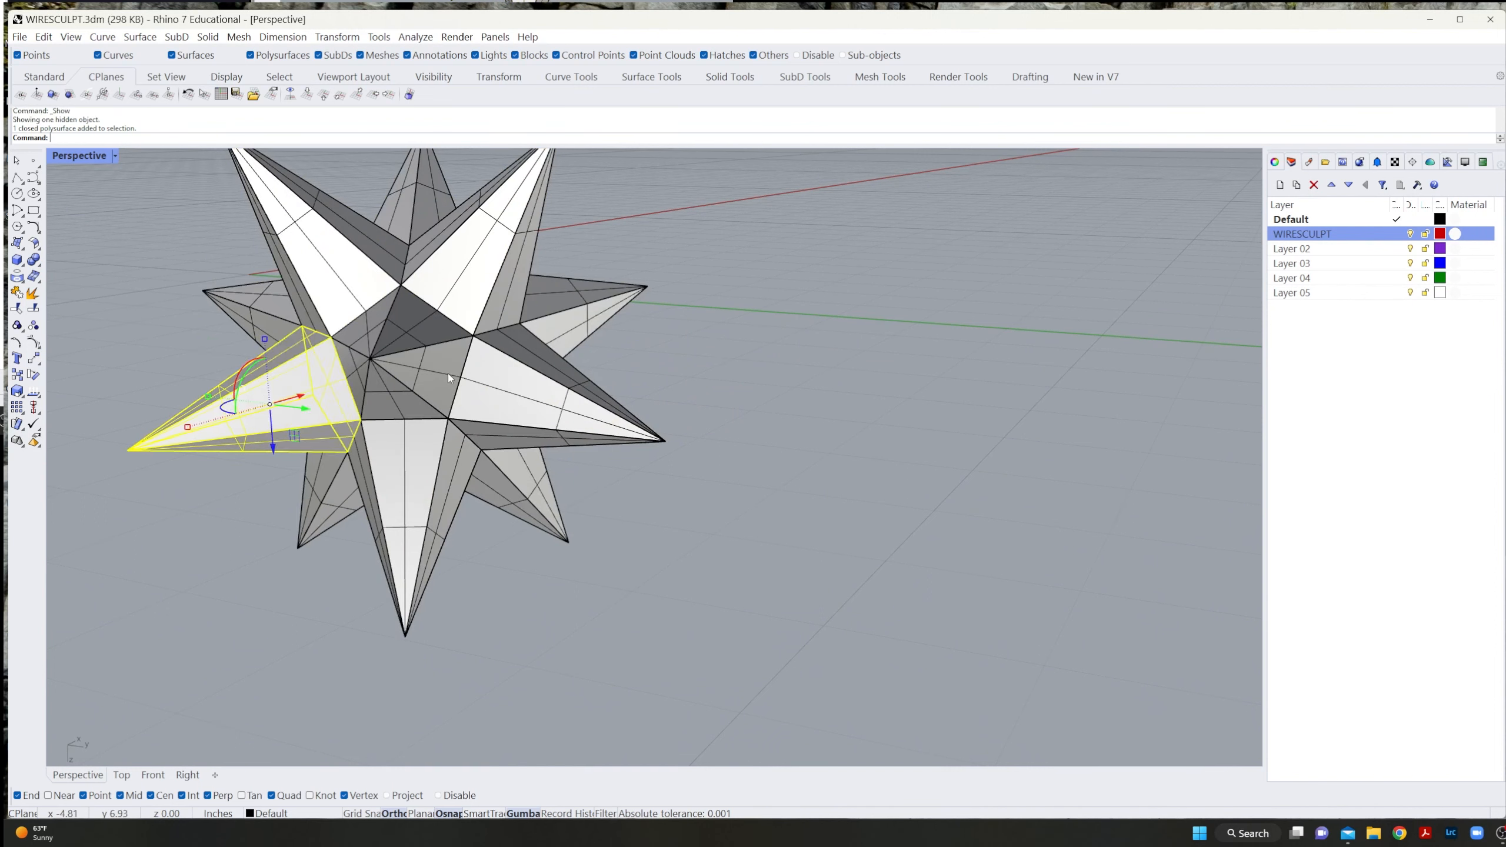
{"action": "left_click", "coordinate": [255, 409], "text": "shift"}
{"action": "left_click", "coordinate": [34, 262]}
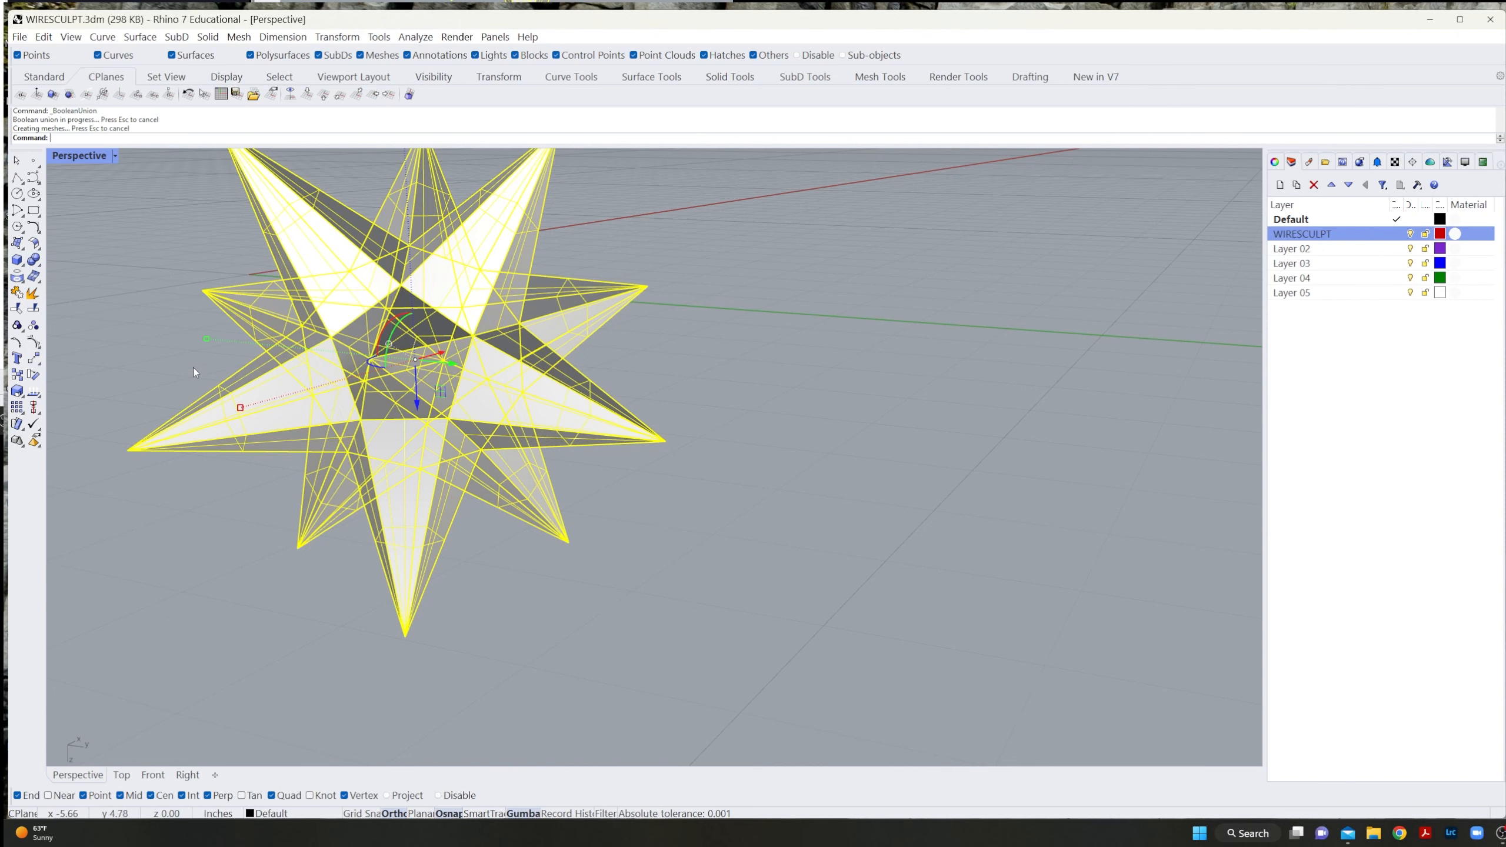
Try deleting the joined star to reveal the leftover construction curves, and undo the deletion.
{"action": "scroll", "coordinate": [584, 549], "scroll_direction": "down", "scroll_amount": 3}
{"action": "scroll", "coordinate": [484, 483], "scroll_direction": "up", "scroll_amount": 6}
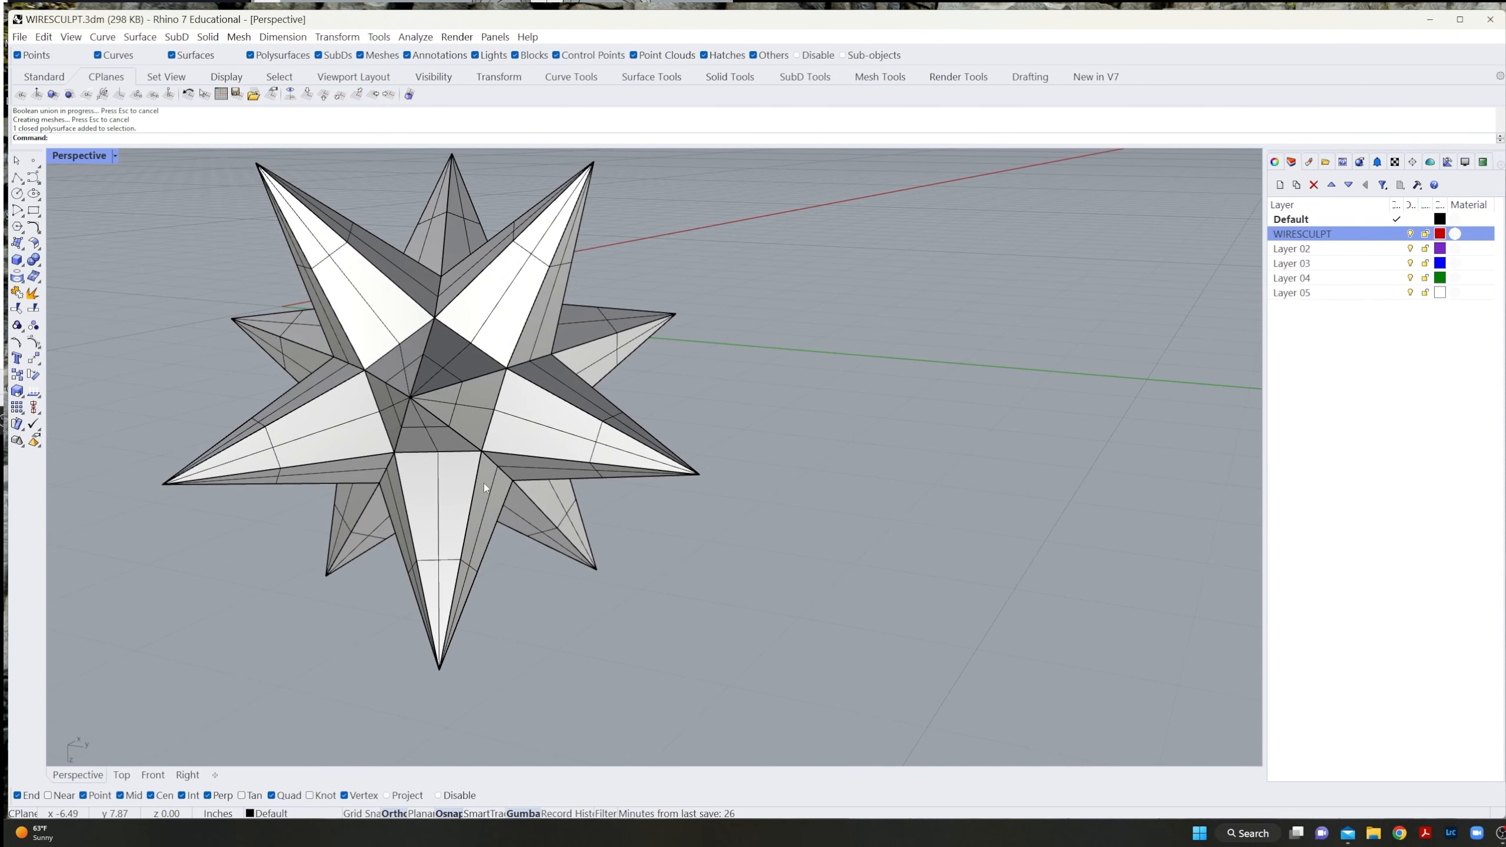
{"action": "right_click_drag", "start_coordinate": [484, 483], "coordinate": [493, 434]}
{"action": "left_click", "coordinate": [491, 435]}
{"action": "key", "text": "Delete"}
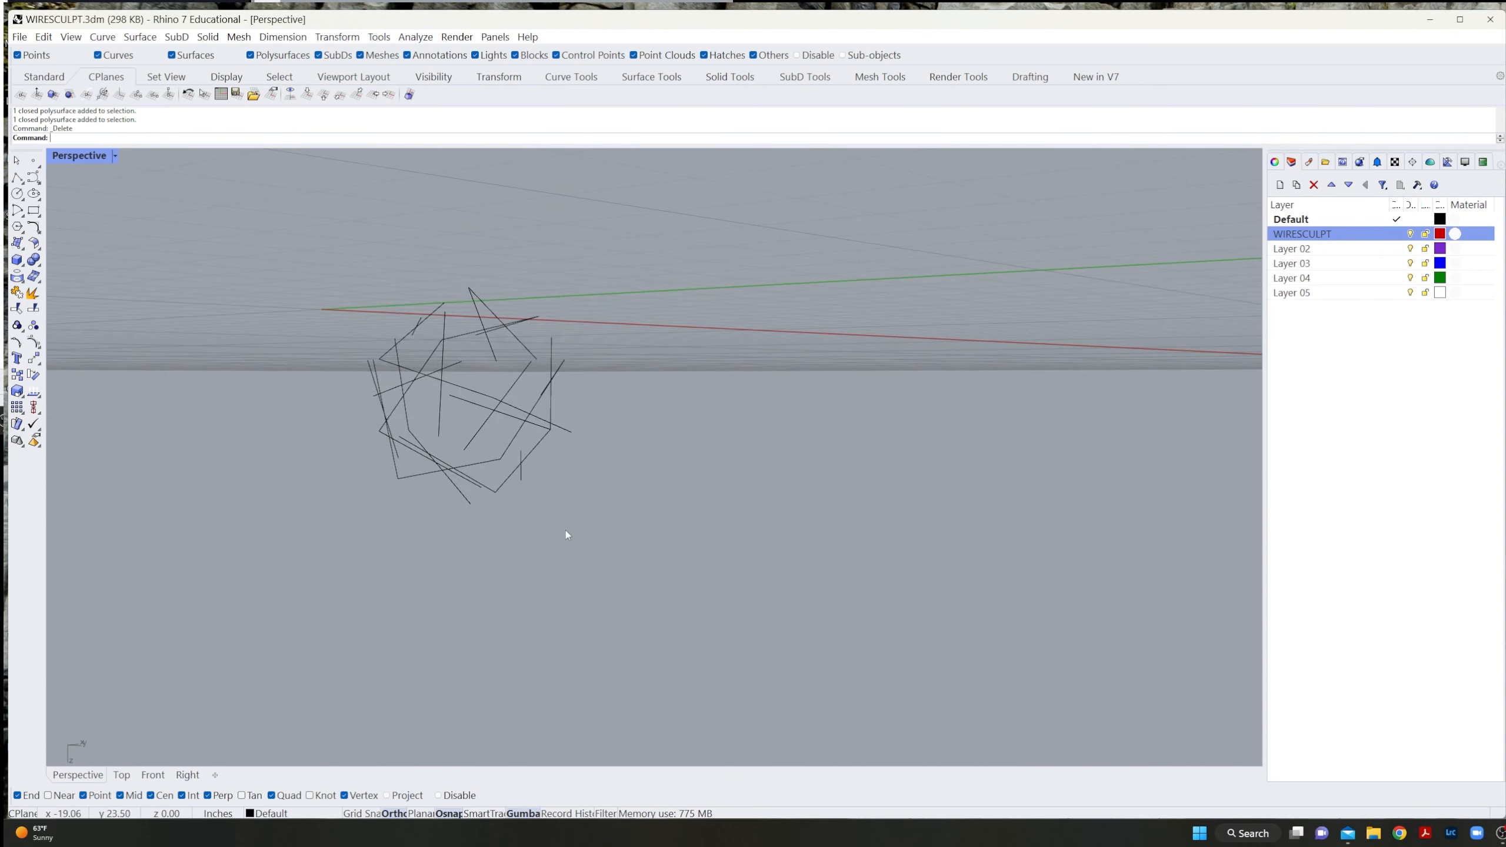
{"action": "key", "text": "ctrl+z"}
Delete all leftover construction curves inside the star while keeping the joined solid.
{"action": "key", "text": "Escape"}
{"action": "left_click_drag", "start_coordinate": [247, 642], "coordinate": [899, 244]}
{"action": "key", "text": "Delete"}
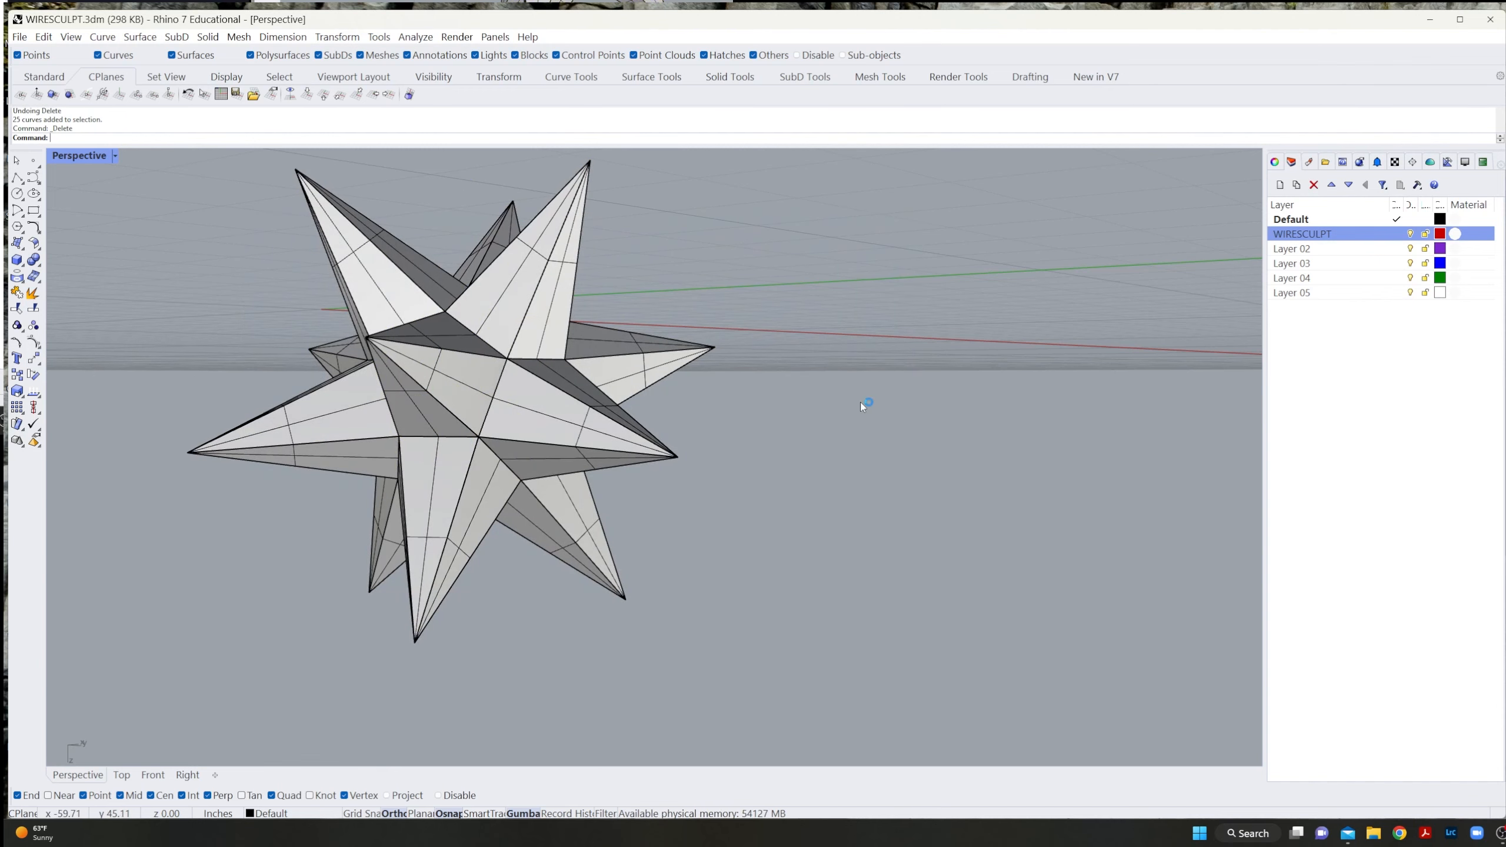
Assign the joined star solid to the WIRESCULPT layer.
{"action": "right_click_drag", "start_coordinate": [860, 403], "coordinate": [946, 407]}
{"action": "left_click", "coordinate": [753, 357]}
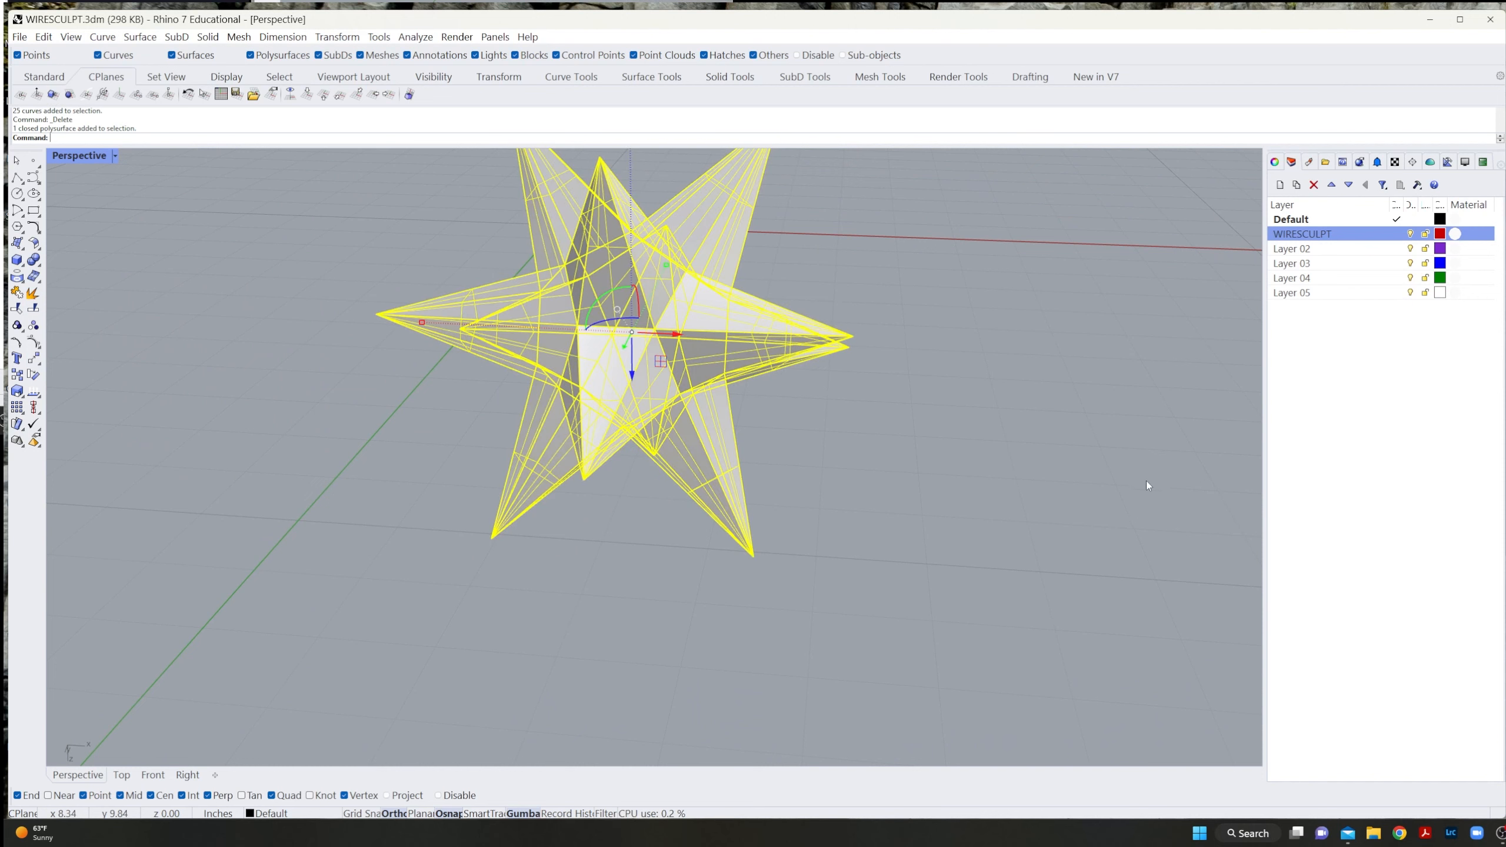
{"action": "right_click", "coordinate": [1312, 235]}
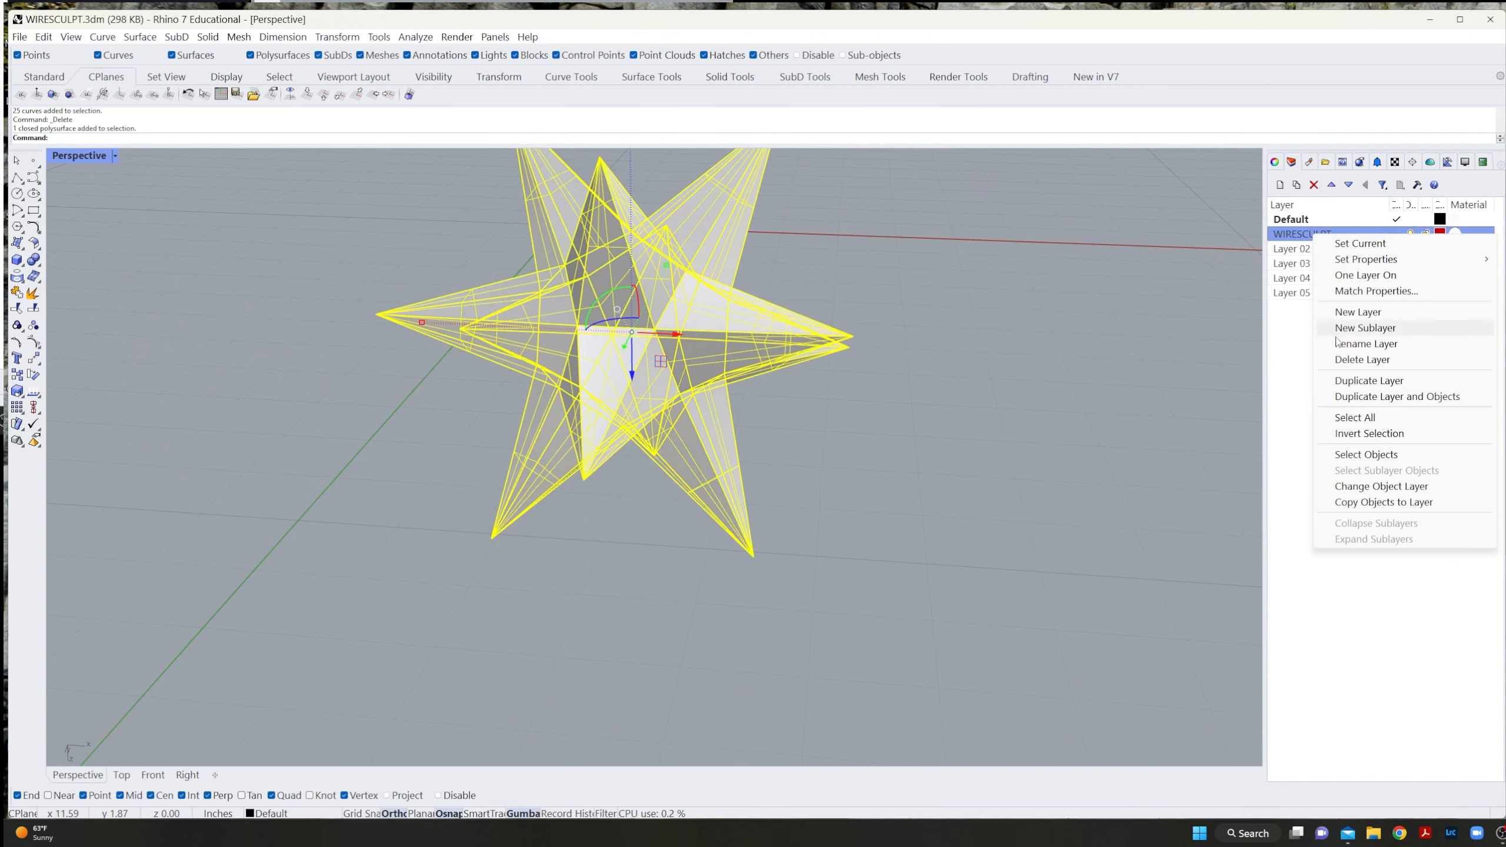
{"action": "left_click", "coordinate": [1381, 486]}
{"action": "left_click", "coordinate": [1142, 414]}
{"action": "right_click_drag", "start_coordinate": [1142, 414], "coordinate": [1154, 364]}
{"action": "right_click_drag", "start_coordinate": [830, 330], "coordinate": [871, 444], "text": "shift"}
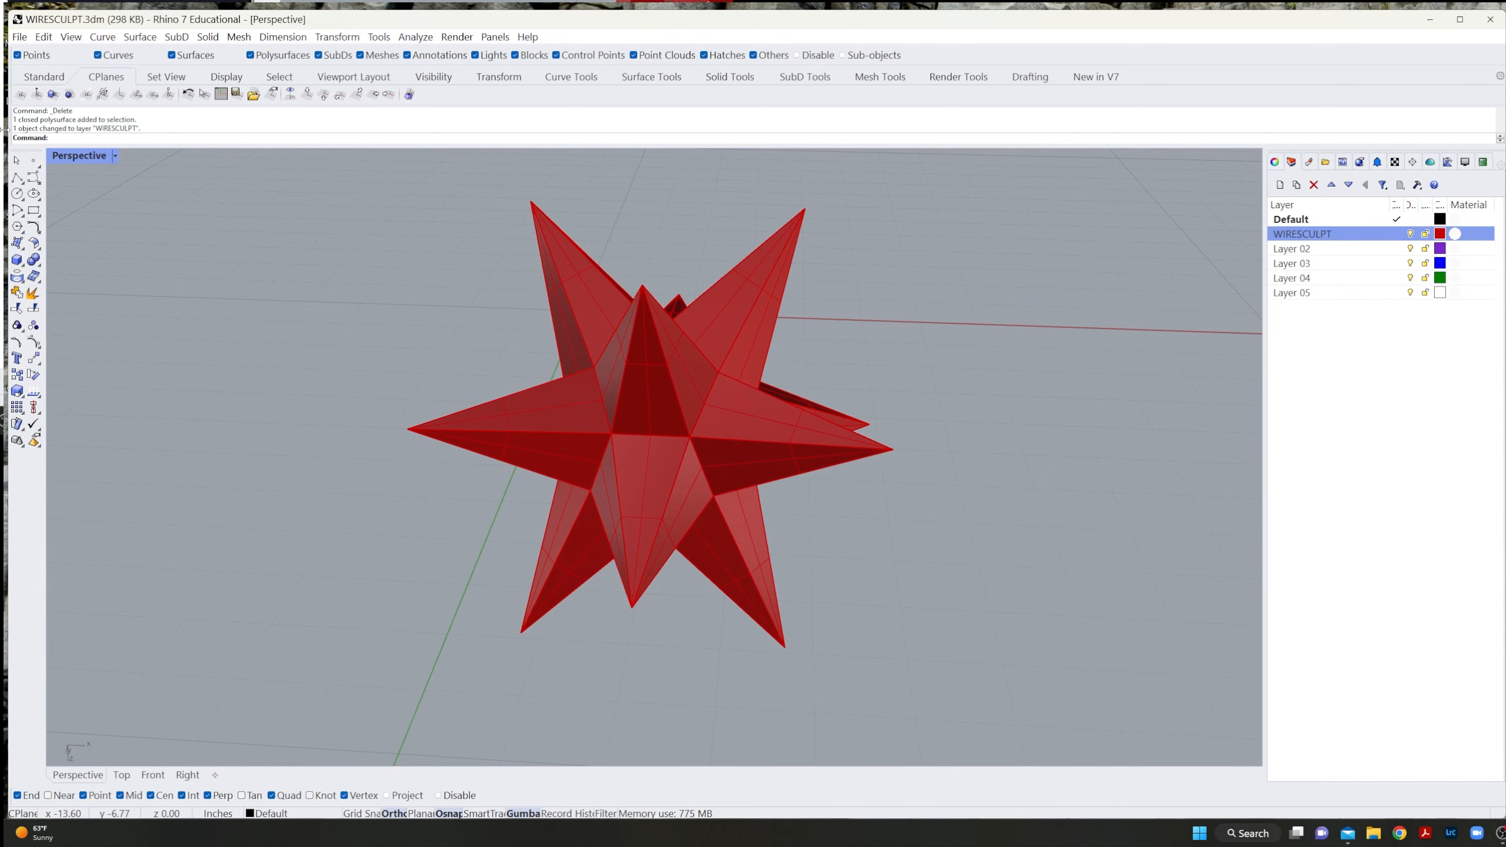
Change the star model's units in the document properties.
{"action": "left_click", "coordinate": [19, 37]}
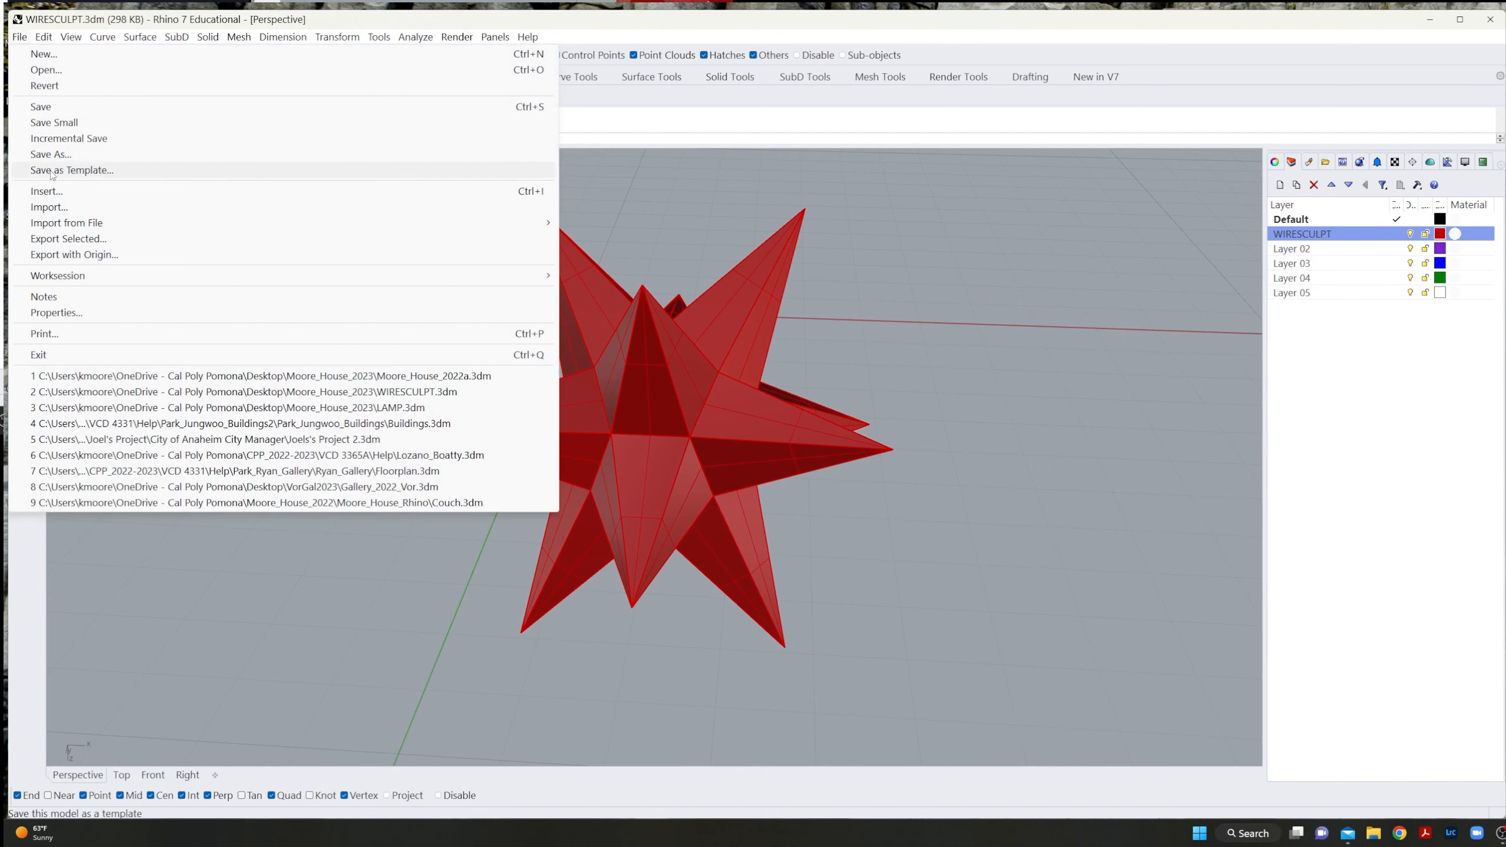
{"action": "left_click", "coordinate": [56, 312]}
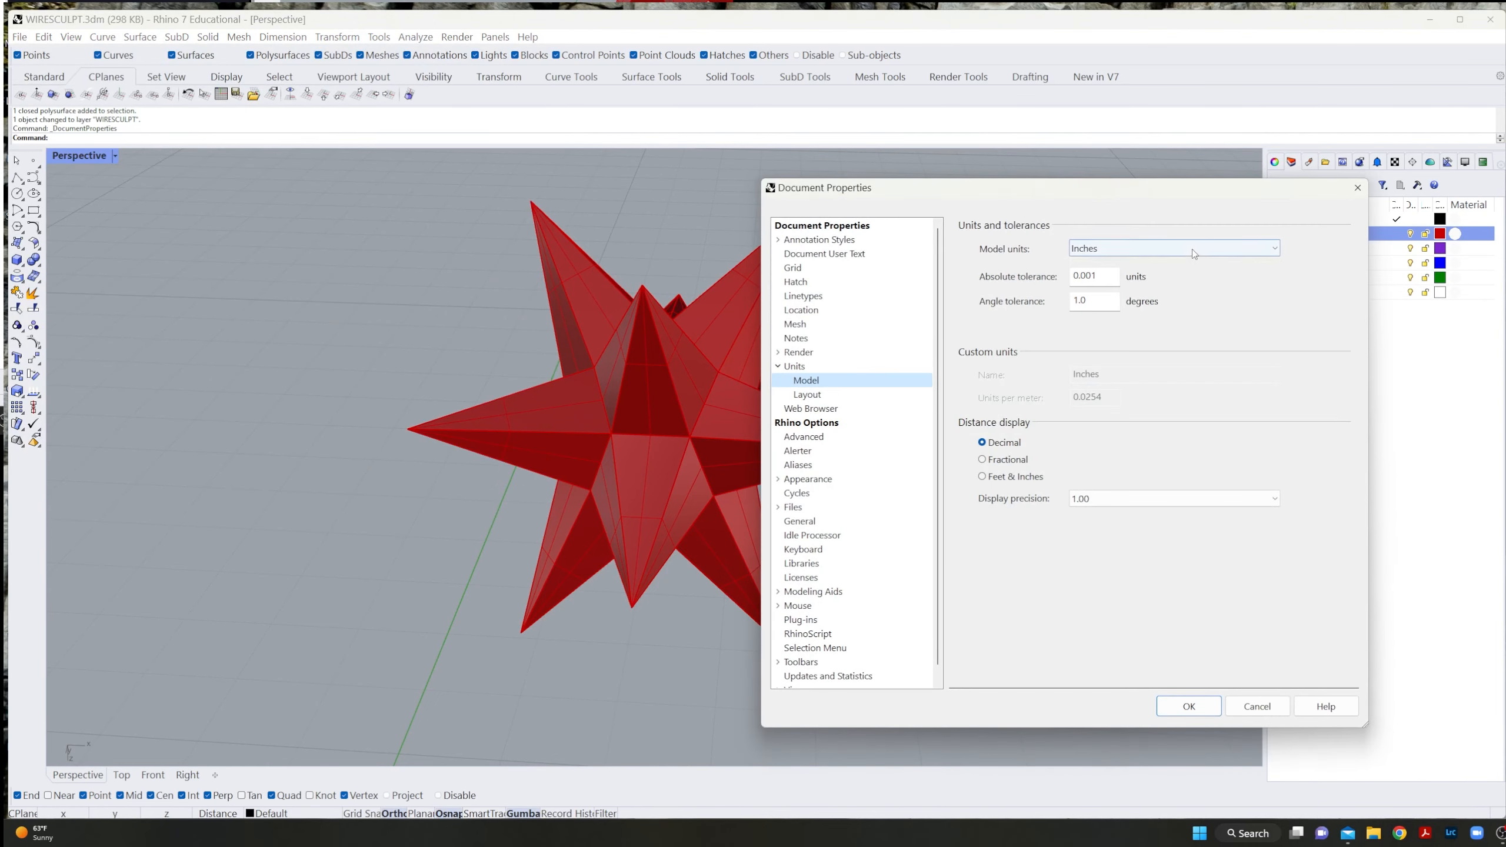
{"action": "left_click", "coordinate": [1159, 248]}
{"action": "left_click", "coordinate": [1133, 338]}
{"action": "left_click", "coordinate": [1188, 705]}
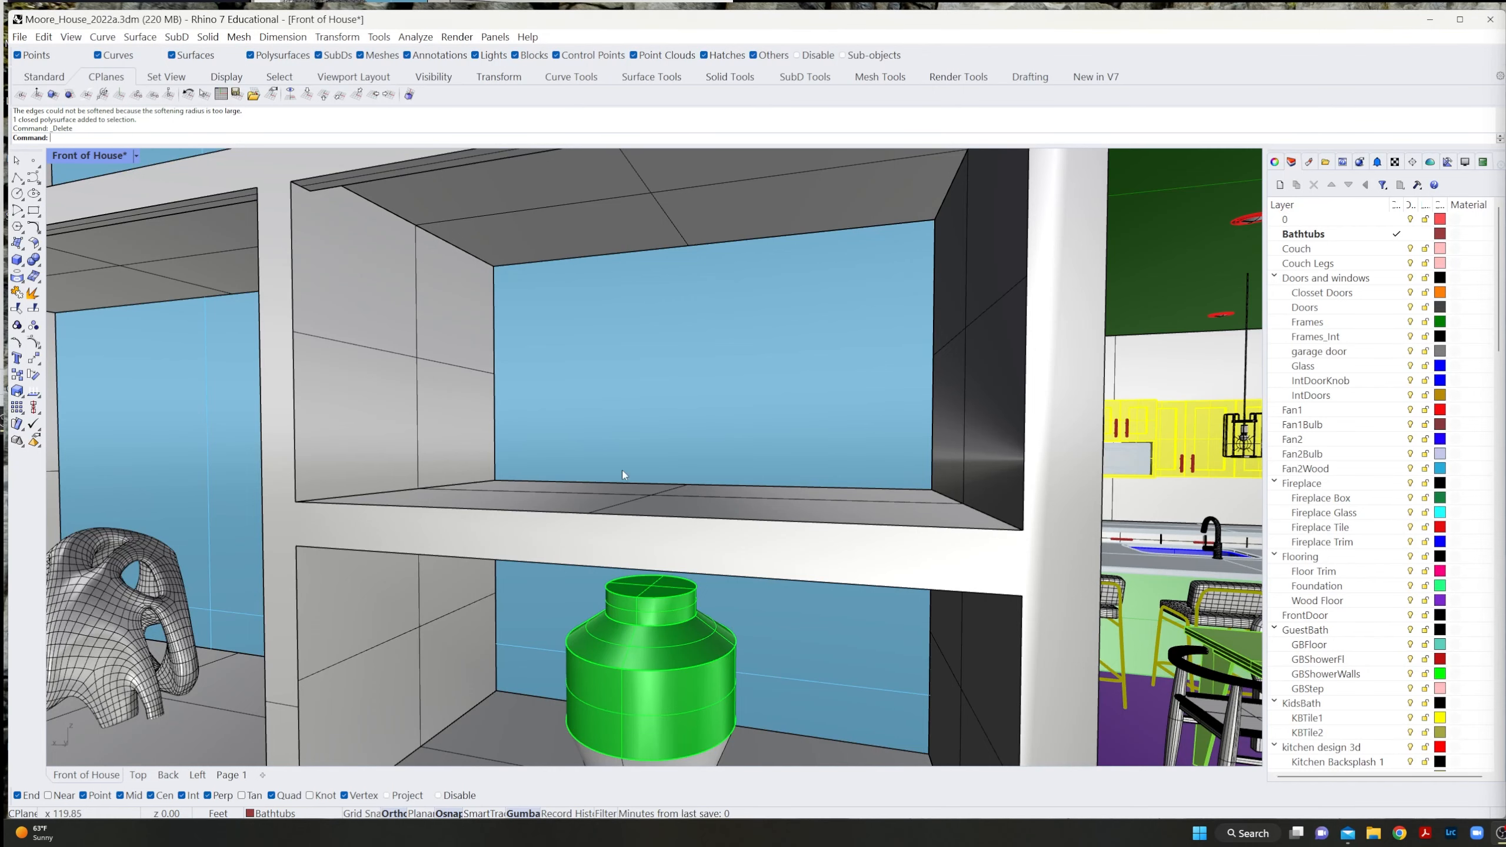
Bring the star into the Moore_House_2022a model and frame it in both the Front of House and Top views.
{"action": "type", "text": "Z"}
{"action": "key", "text": "Return"}
{"action": "type", "text": "S"}
{"action": "key", "text": "Return"}
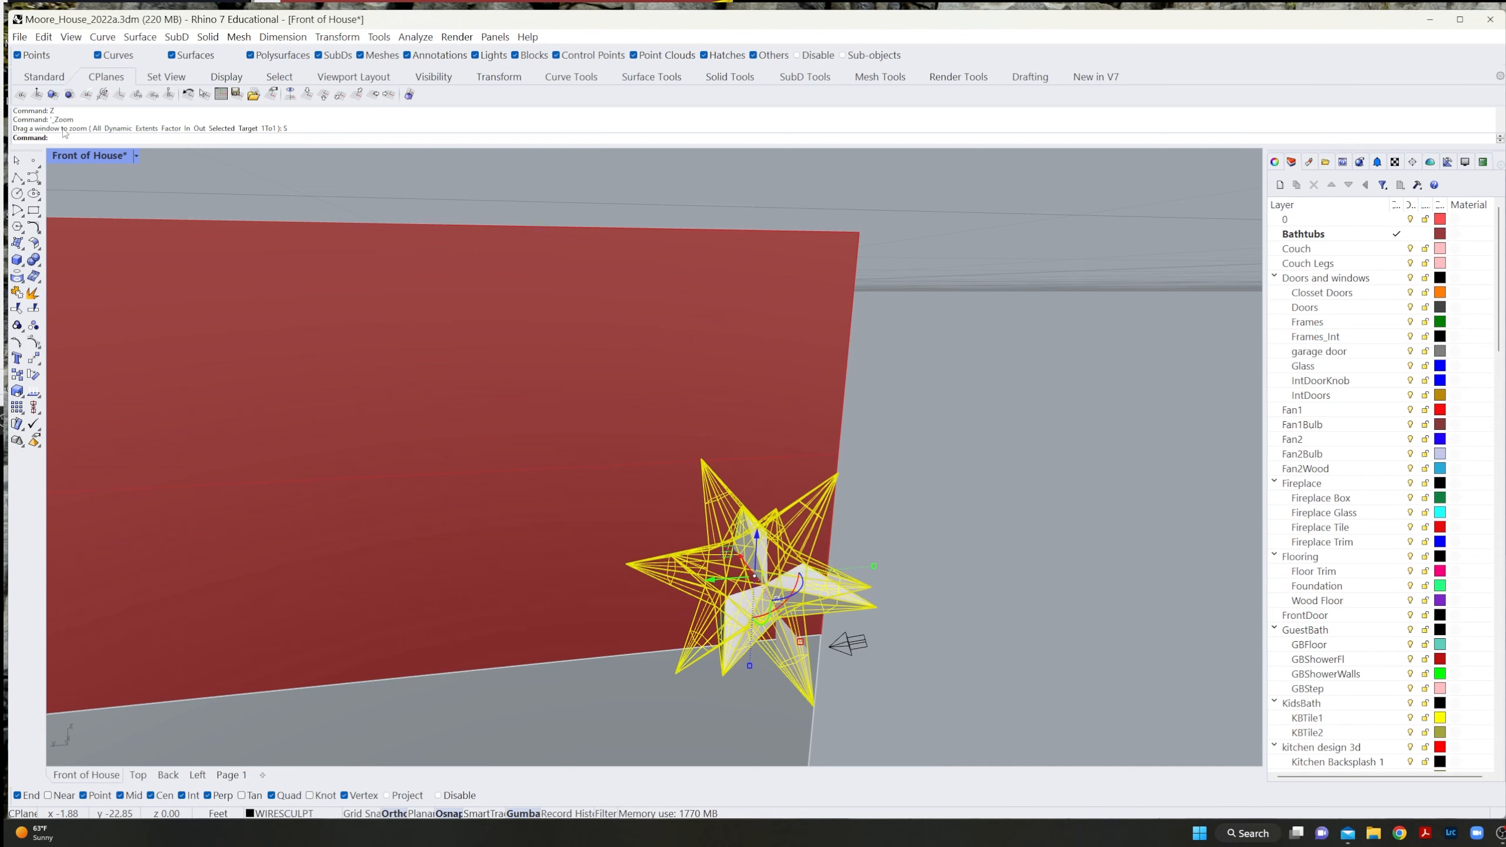
{"action": "left_click", "coordinate": [145, 775]}
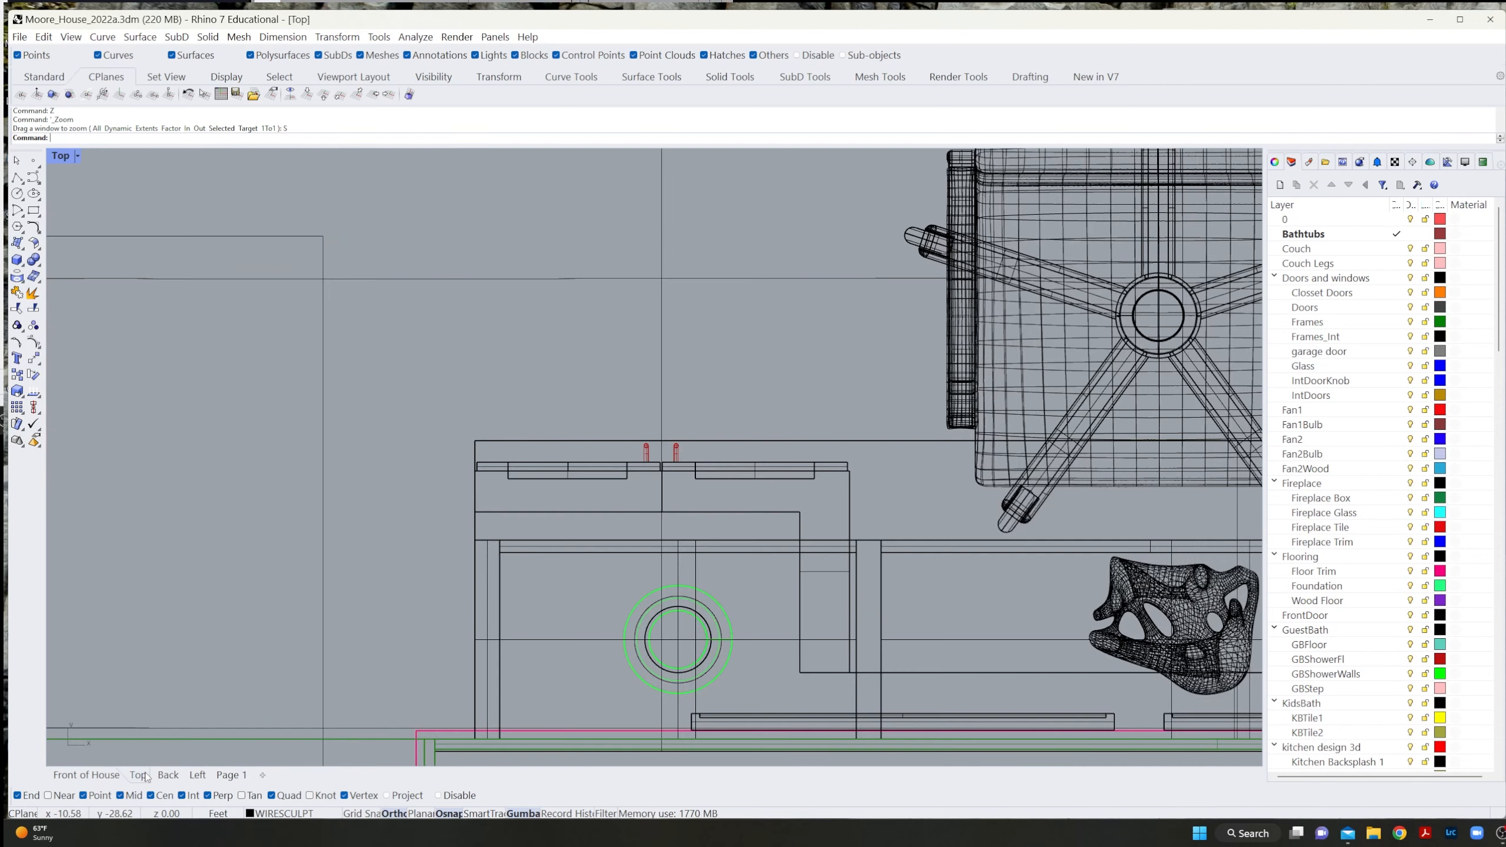
{"action": "scroll", "coordinate": [667, 418], "scroll_direction": "down", "scroll_amount": 10}
{"action": "type", "text": "Z"}
{"action": "key", "text": "Return"}
{"action": "key", "text": "s"}
{"action": "key", "text": "Return"}
Move the star in plan from one of its tips to the corner of the shelving unit above the vase compartment.
{"action": "type", "text": "M"}
{"action": "key", "text": "Return"}
{"action": "left_click", "coordinate": [599, 504]}
{"action": "scroll", "coordinate": [723, 420], "scroll_direction": "down", "scroll_amount": 15}
{"action": "right_click_drag", "start_coordinate": [790, 366], "coordinate": [696, 739], "text": "shift"}
{"action": "scroll", "coordinate": [834, 457], "scroll_direction": "down", "scroll_amount": 12}
{"action": "scroll", "coordinate": [869, 259], "scroll_direction": "up", "scroll_amount": 14}
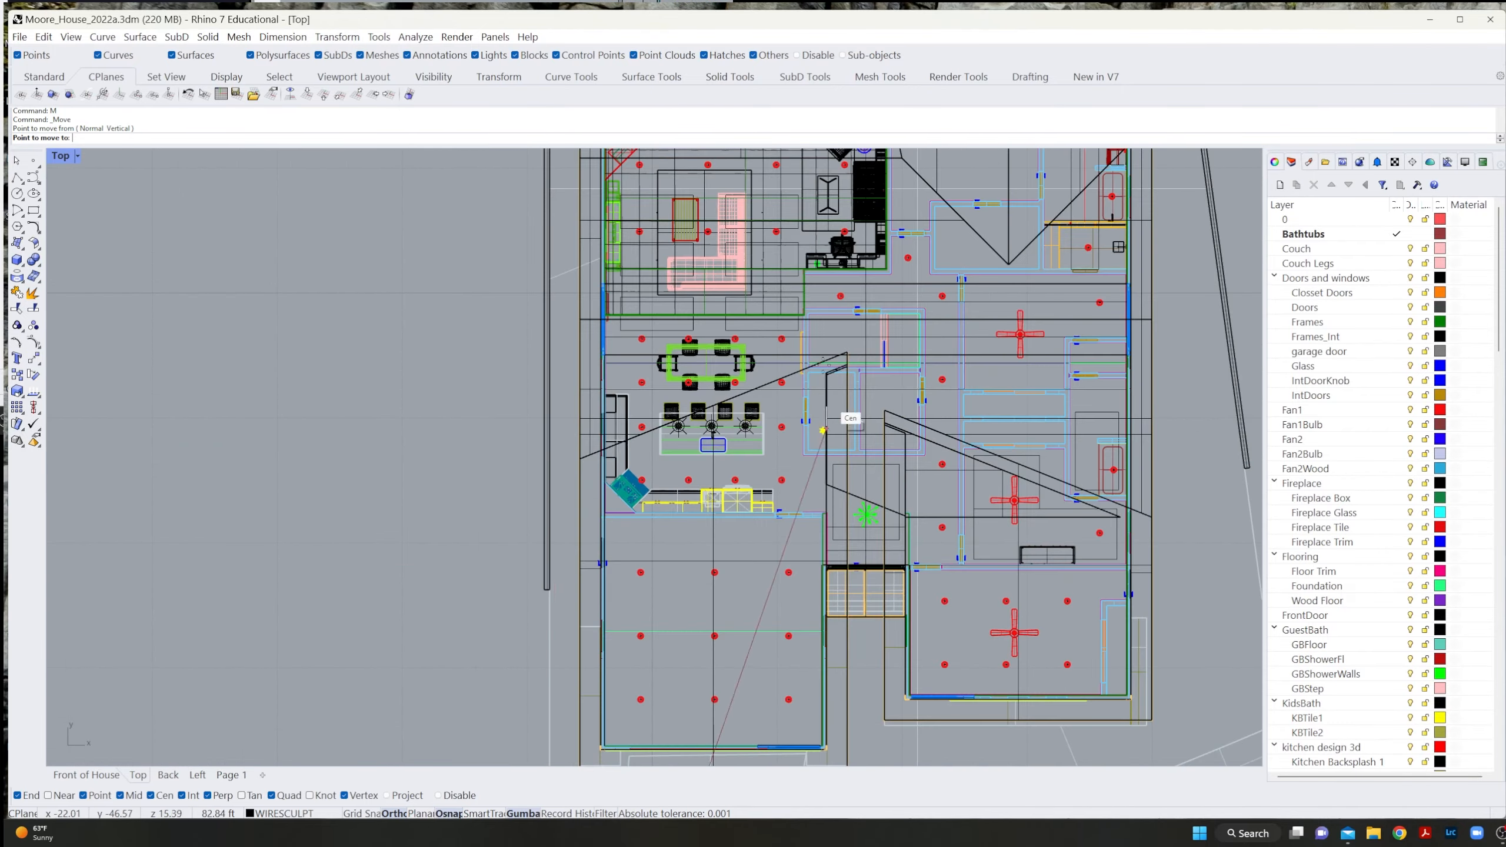
{"action": "right_click_drag", "start_coordinate": [814, 246], "coordinate": [810, 395]}
{"action": "scroll", "coordinate": [811, 410], "scroll_direction": "up", "scroll_amount": 20}
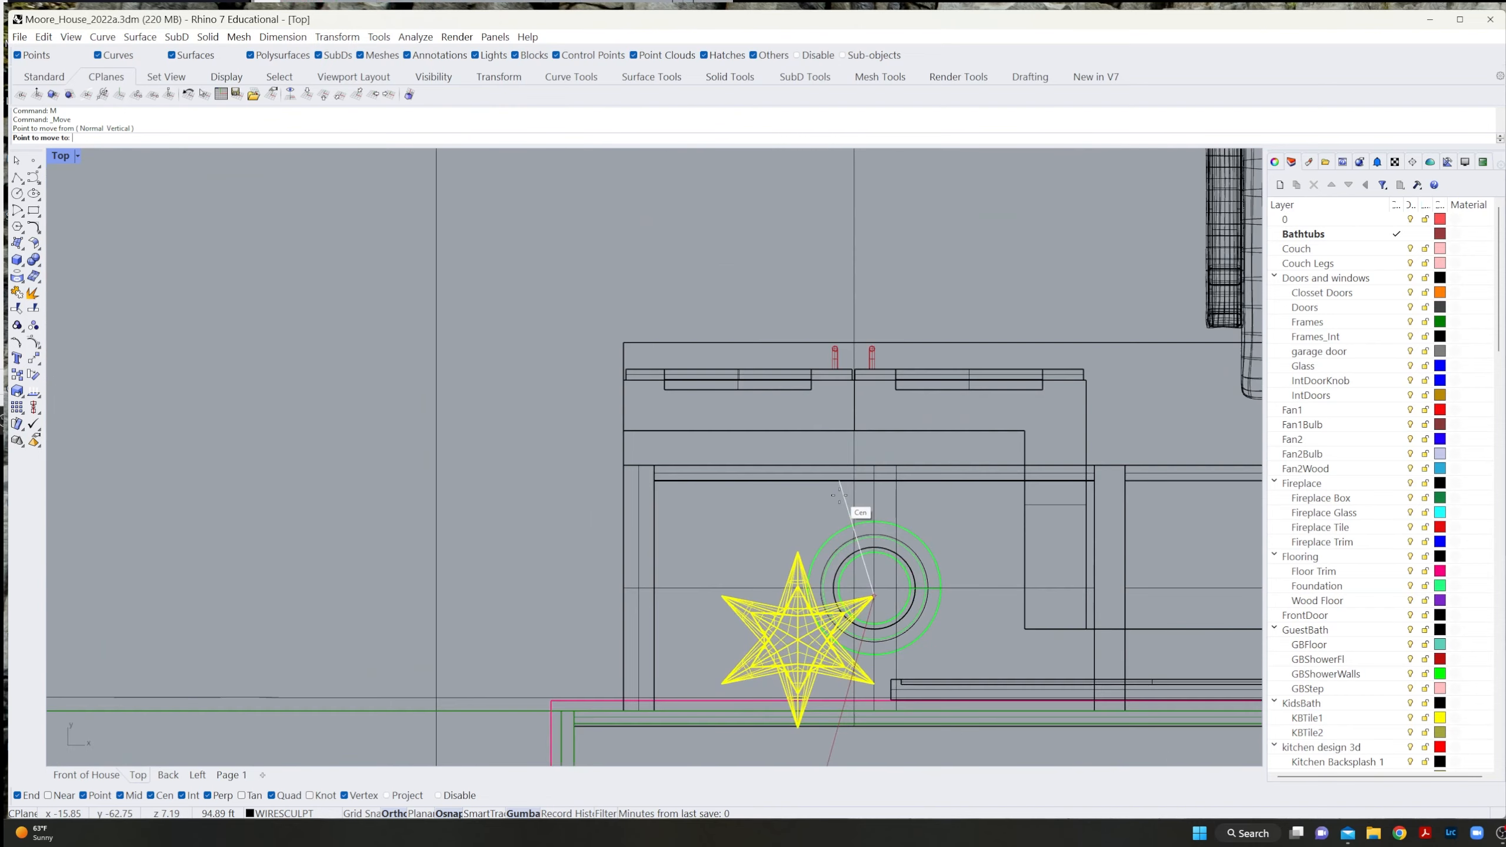
{"action": "left_click", "coordinate": [654, 467]}
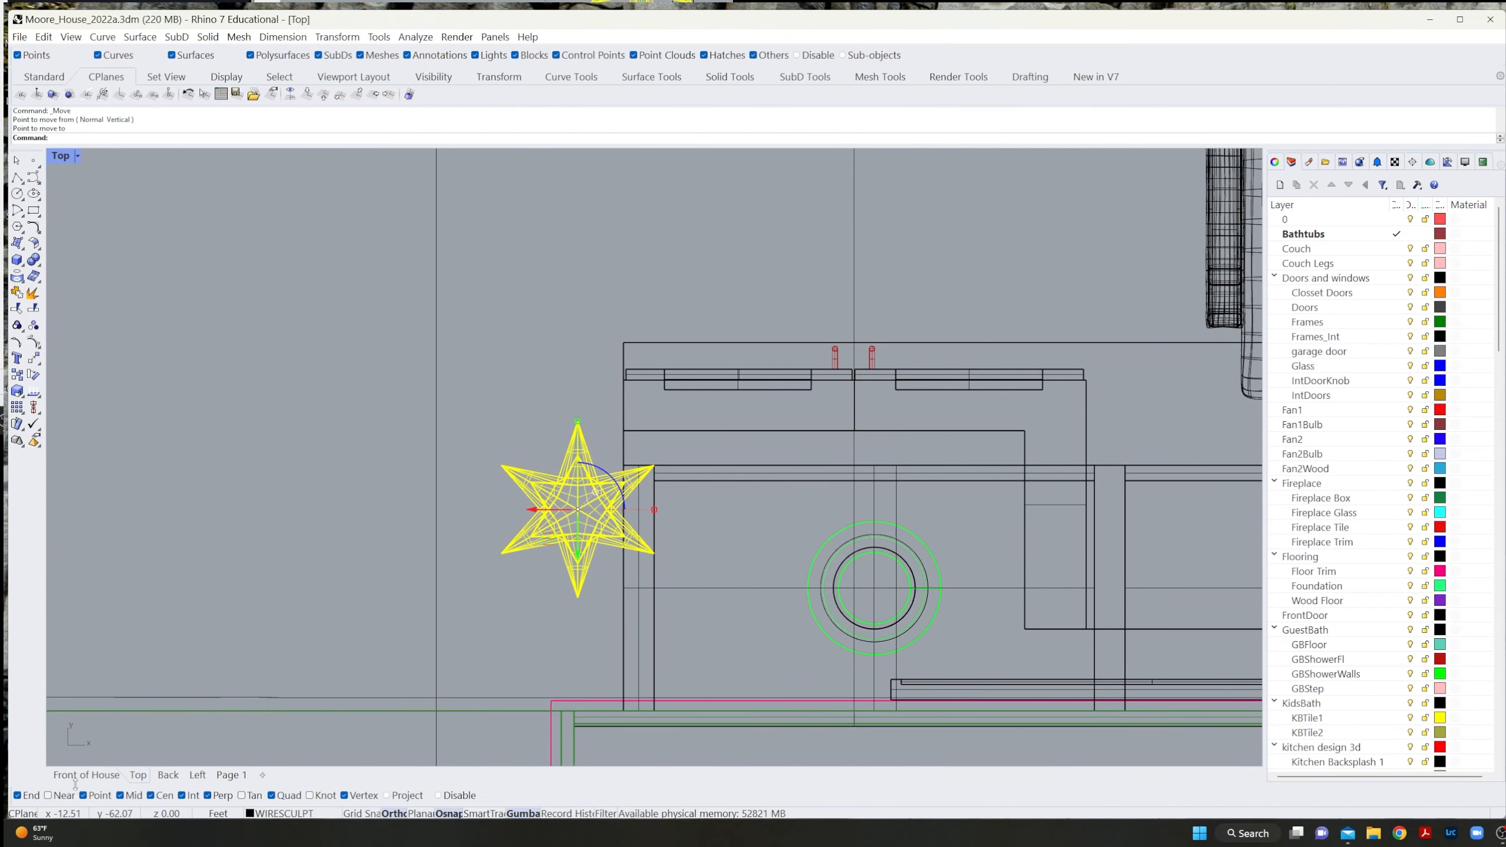
Move the star in the Front of House view by its lowest tip onto the shelf directly above the green vase.
{"action": "left_click", "coordinate": [86, 774]}
{"action": "type", "text": "Z"}
{"action": "key", "text": "Return"}
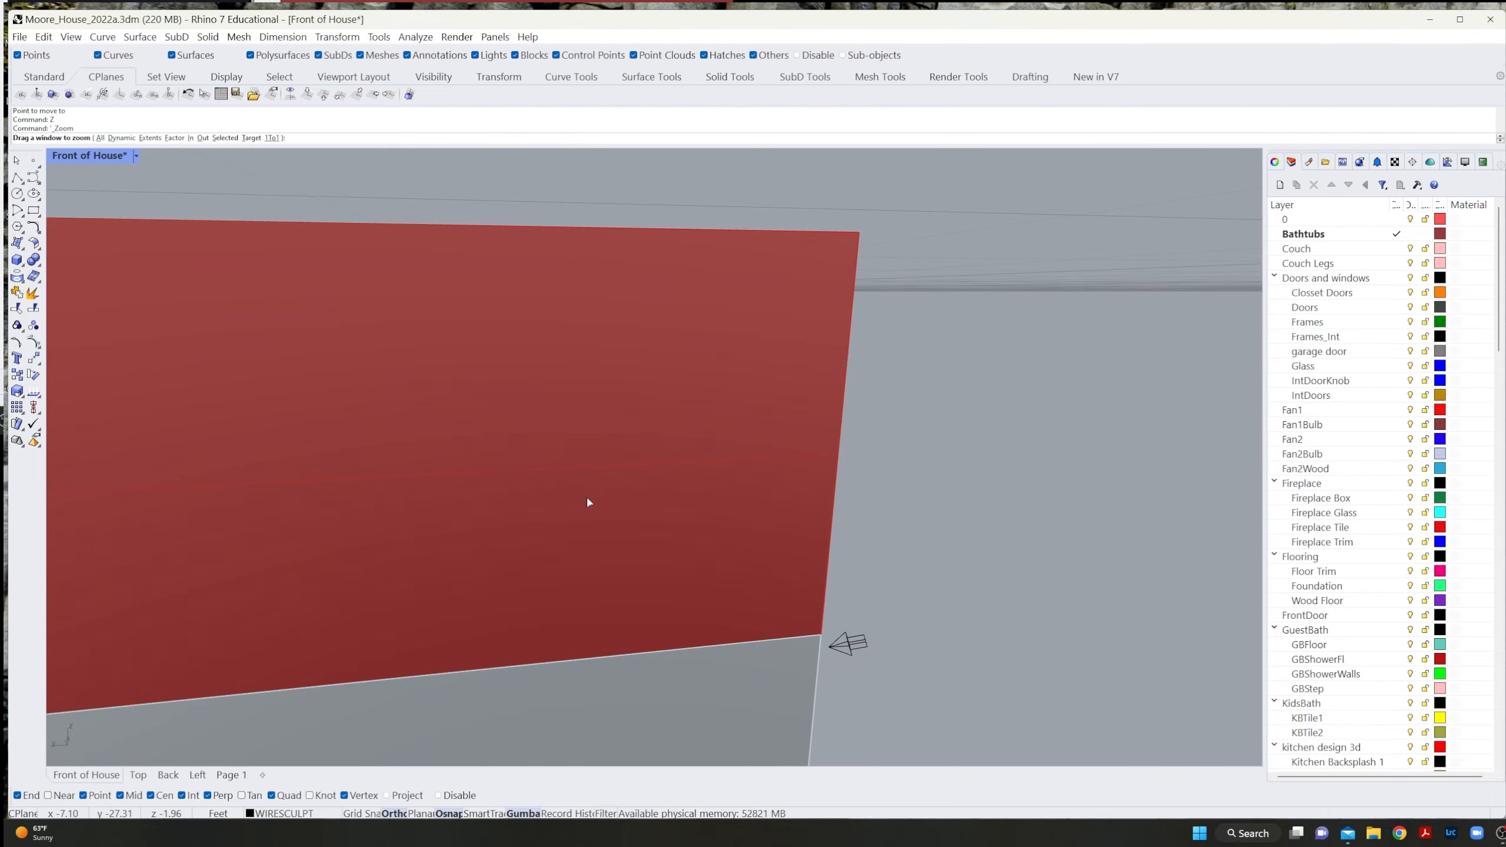
{"action": "type", "text": "S"}
{"action": "key", "text": "Return"}
{"action": "scroll", "coordinate": [652, 488], "scroll_direction": "down", "scroll_amount": 7}
{"action": "right_click_drag", "start_coordinate": [617, 507], "coordinate": [893, 512]}
{"action": "type", "text": "M"}
{"action": "key", "text": "Return"}
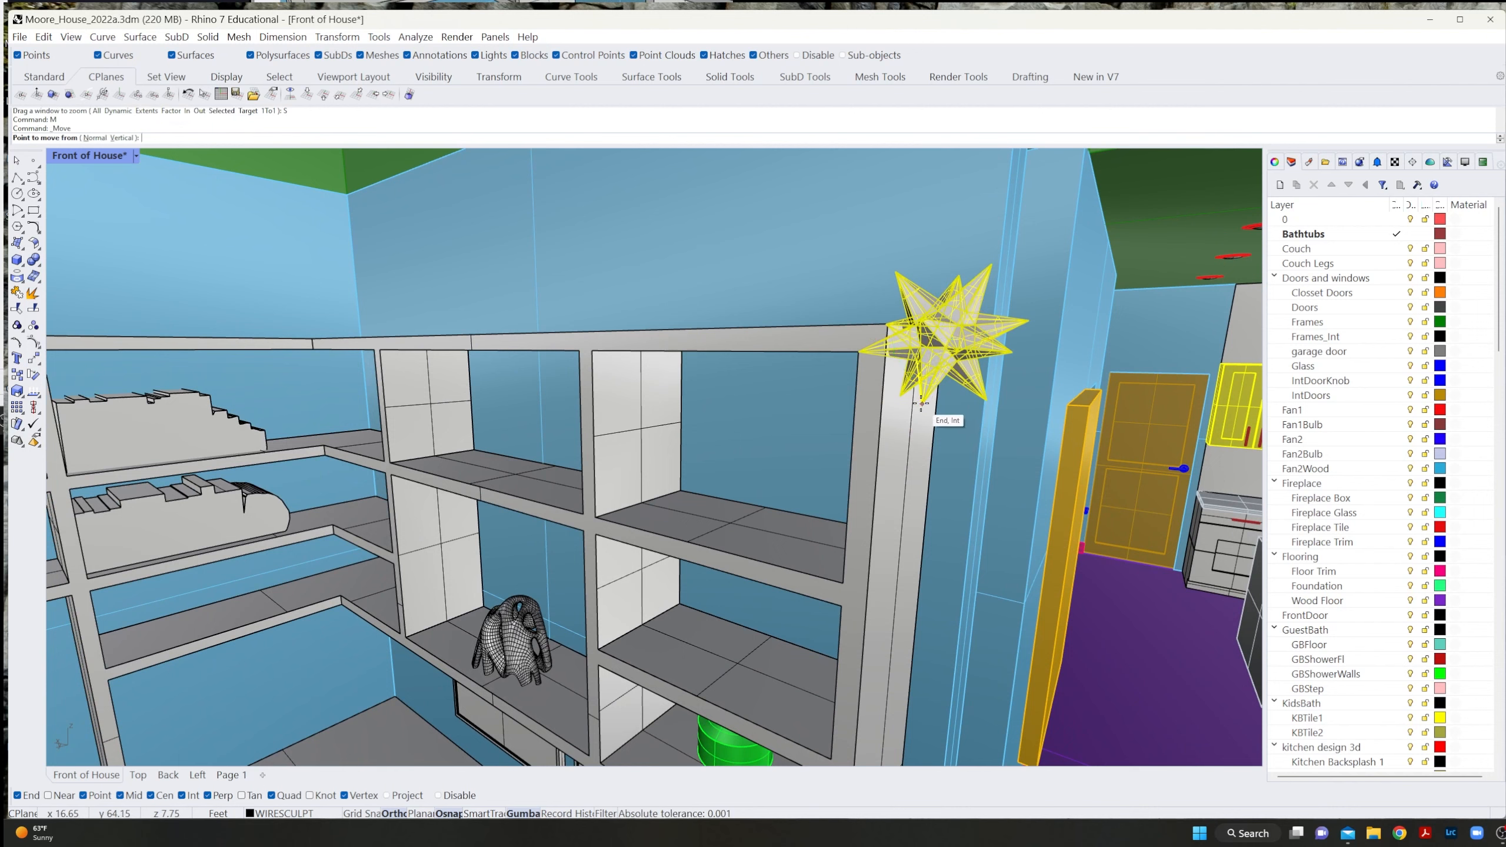
{"action": "left_click", "coordinate": [922, 402]}
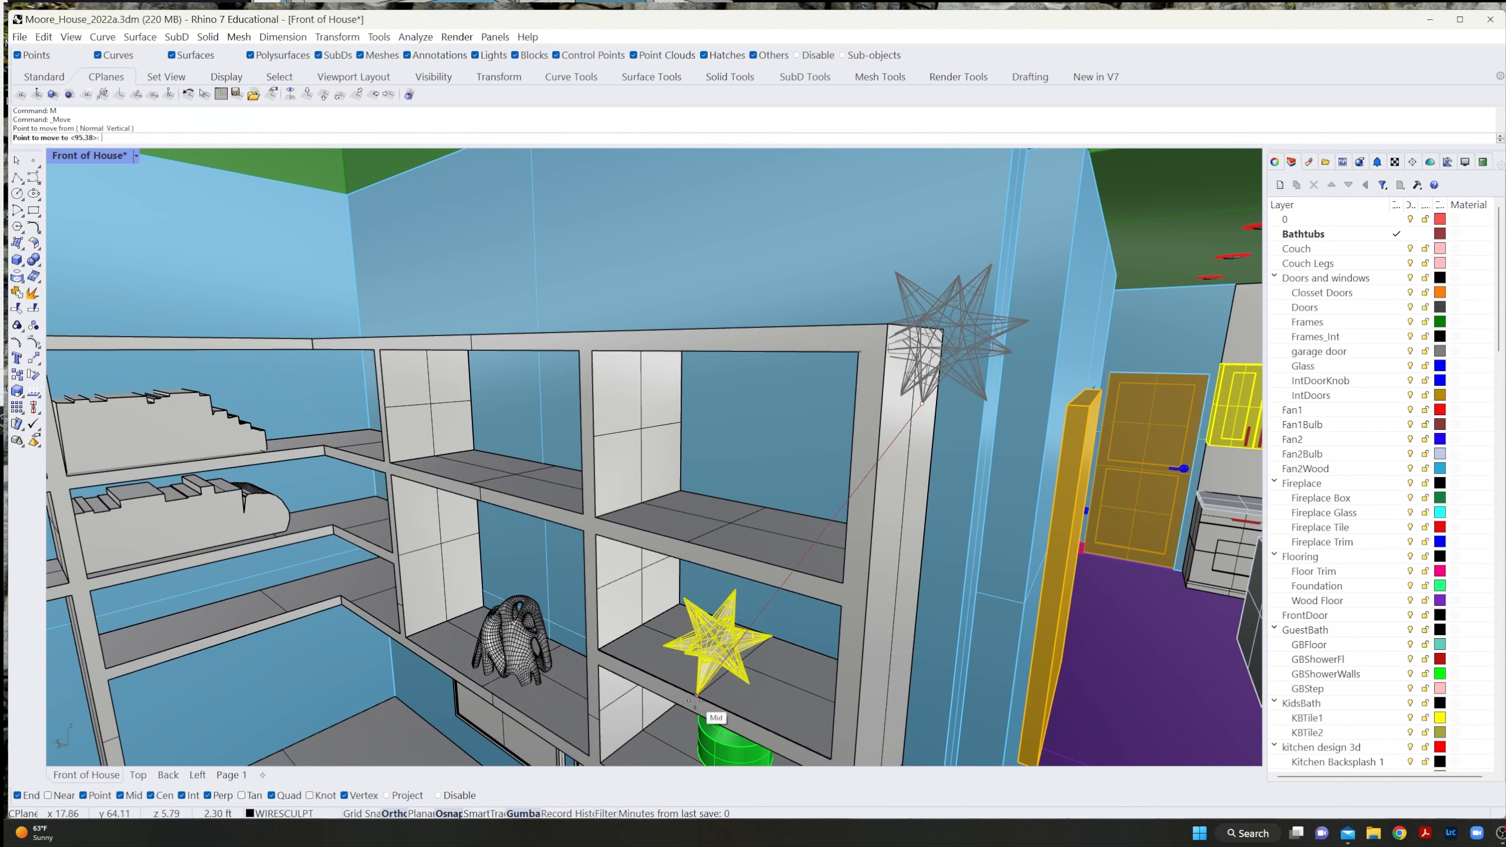
{"action": "left_click", "coordinate": [721, 690]}
Slide the star further back inside its shelf compartment and deselect it.
{"action": "scroll", "coordinate": [728, 688], "scroll_direction": "up", "scroll_amount": 3}
{"action": "scroll", "coordinate": [714, 684], "scroll_direction": "up", "scroll_amount": 2}
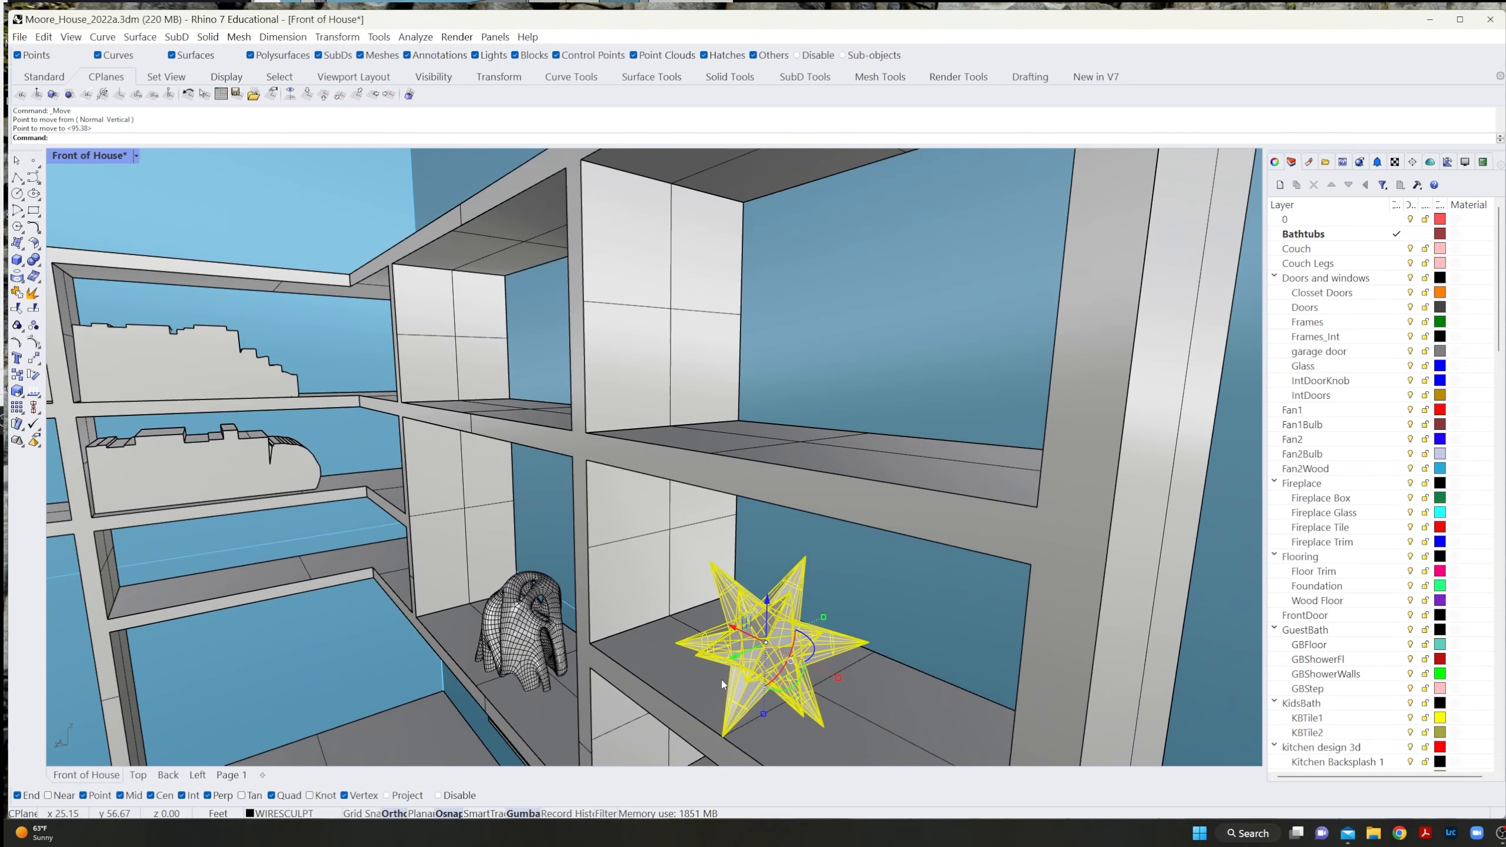
{"action": "left_click_drag", "start_coordinate": [727, 663], "coordinate": [762, 647]}
{"action": "key", "text": "Escape"}
{"action": "right_click_drag", "start_coordinate": [773, 710], "coordinate": [559, 677]}
{"action": "left_click", "coordinate": [563, 679]}
{"action": "left_click", "coordinate": [617, 638]}
{"action": "key", "text": "Escape"}
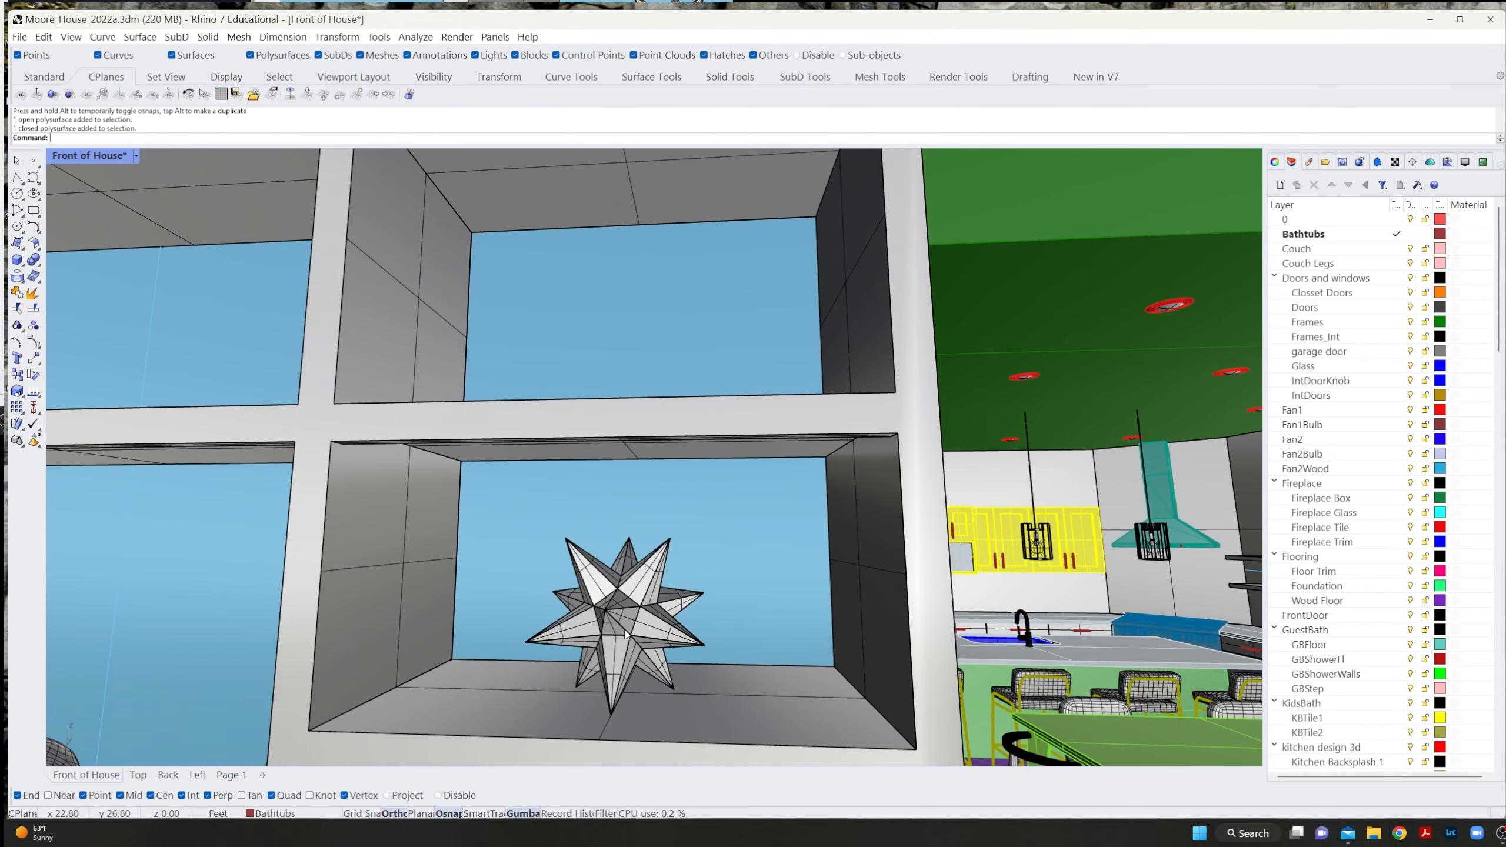
Examine closely how the star stands inside its shelf compartment.
{"action": "left_click", "coordinate": [624, 632]}
{"action": "type", "text": "z"}
{"action": "key", "text": "Return"}
{"action": "type", "text": "s"}
{"action": "key", "text": "Return"}
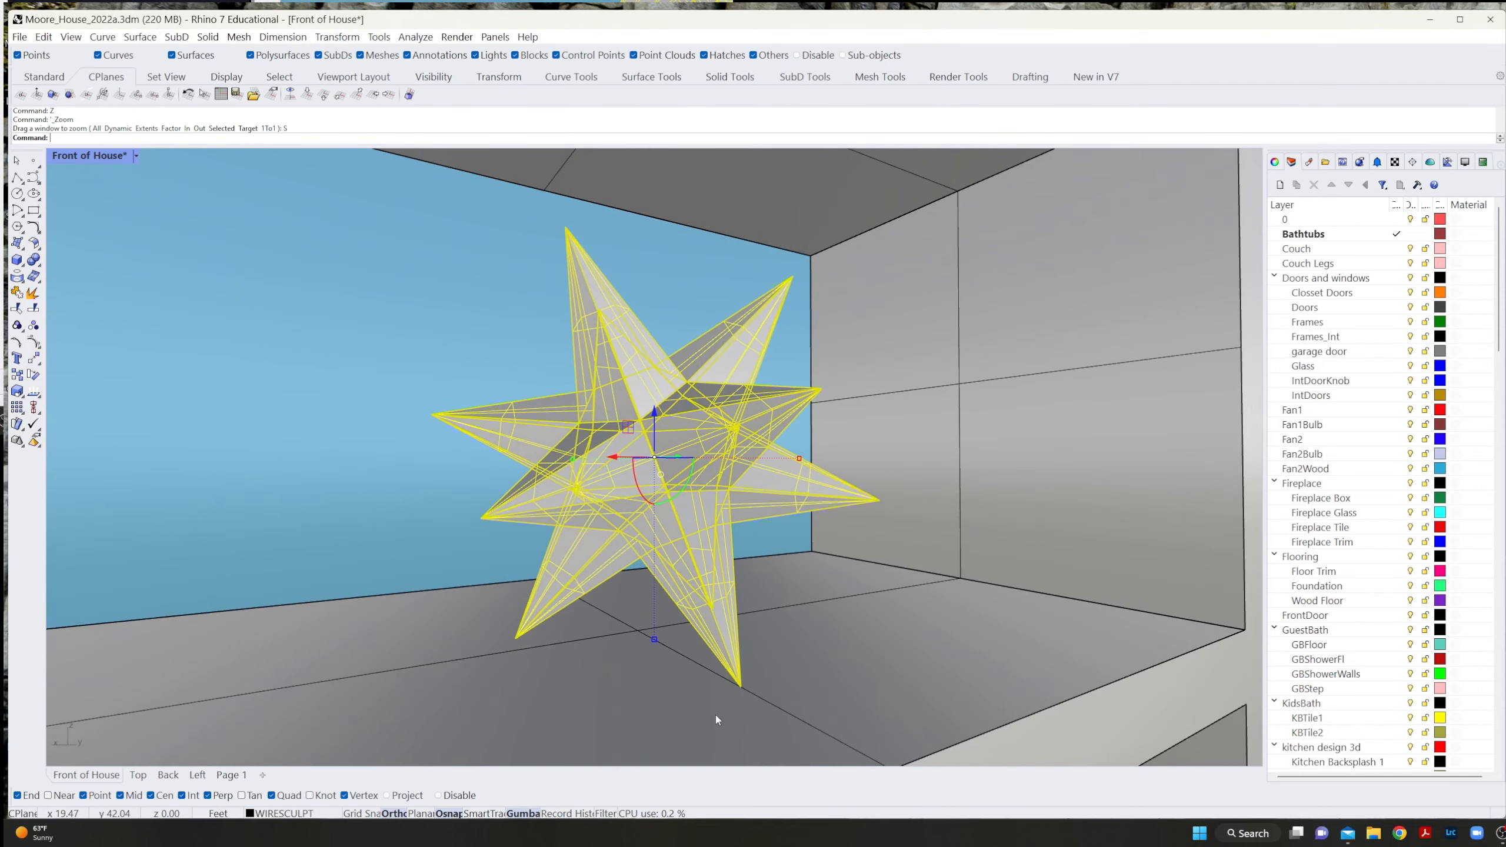
{"action": "key", "text": "Escape"}
{"action": "right_click_drag", "start_coordinate": [727, 692], "coordinate": [646, 700]}
Export only the star as MotionBuilder FBX over WIRESCLUPT.fbx in the HouseFBX folder, with Refine mesh and Simple planes enabled.
{"action": "left_click", "coordinate": [664, 491]}
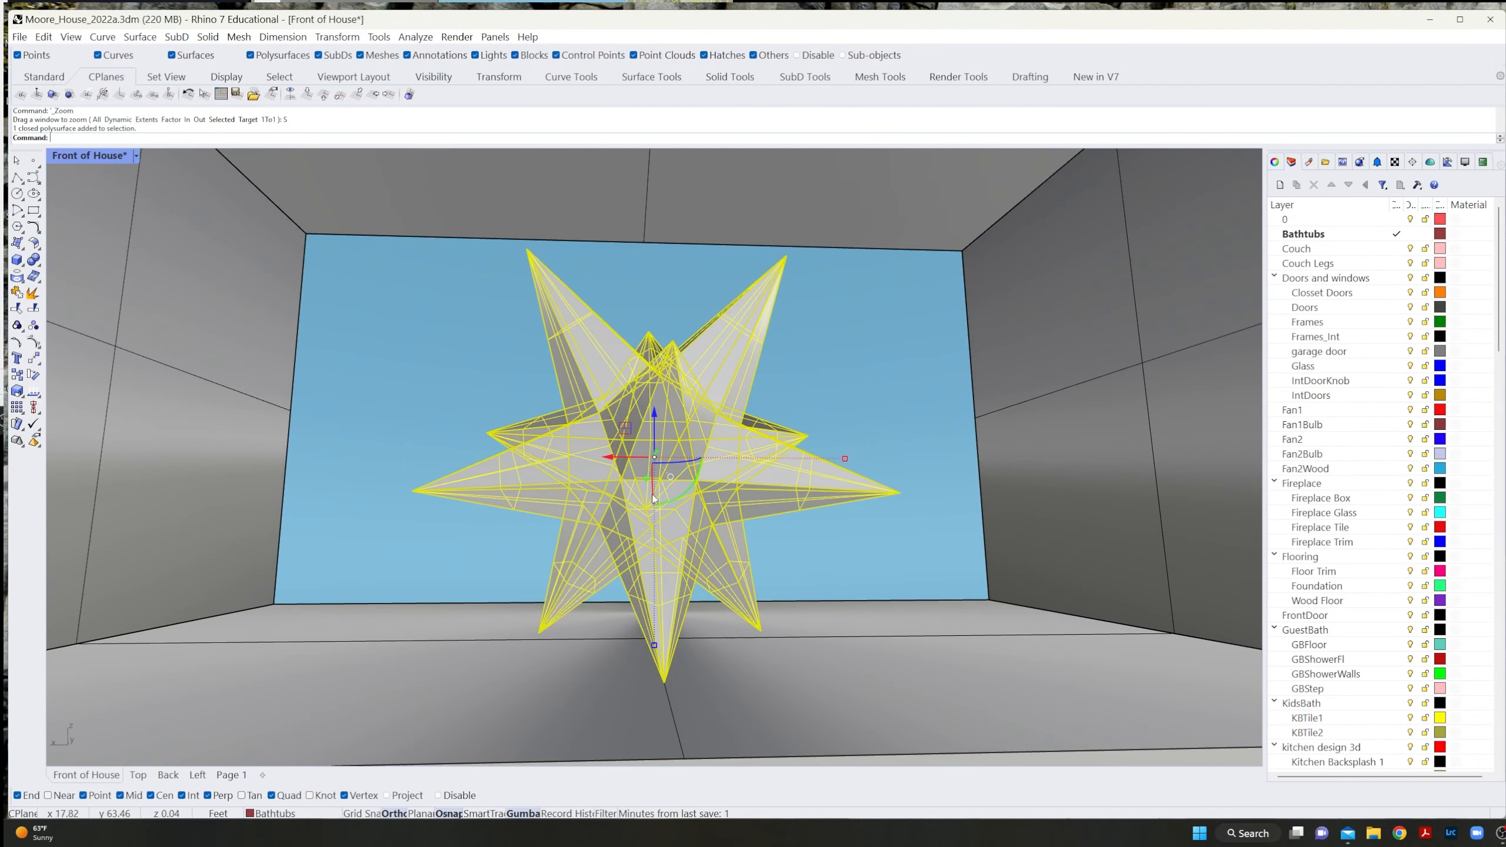
{"action": "left_click", "coordinate": [20, 37]}
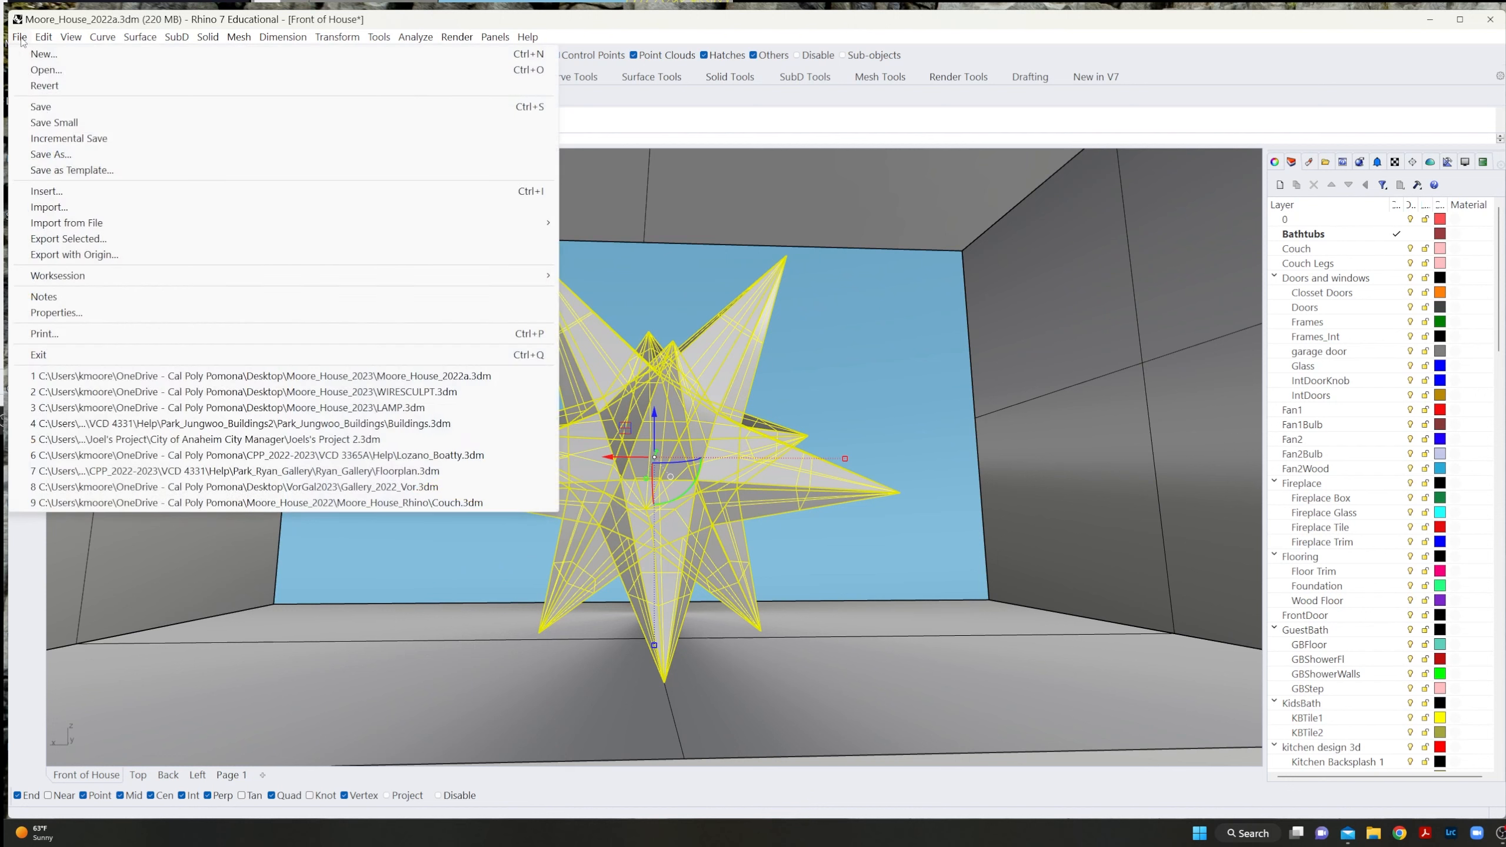
{"action": "left_click", "coordinate": [82, 239]}
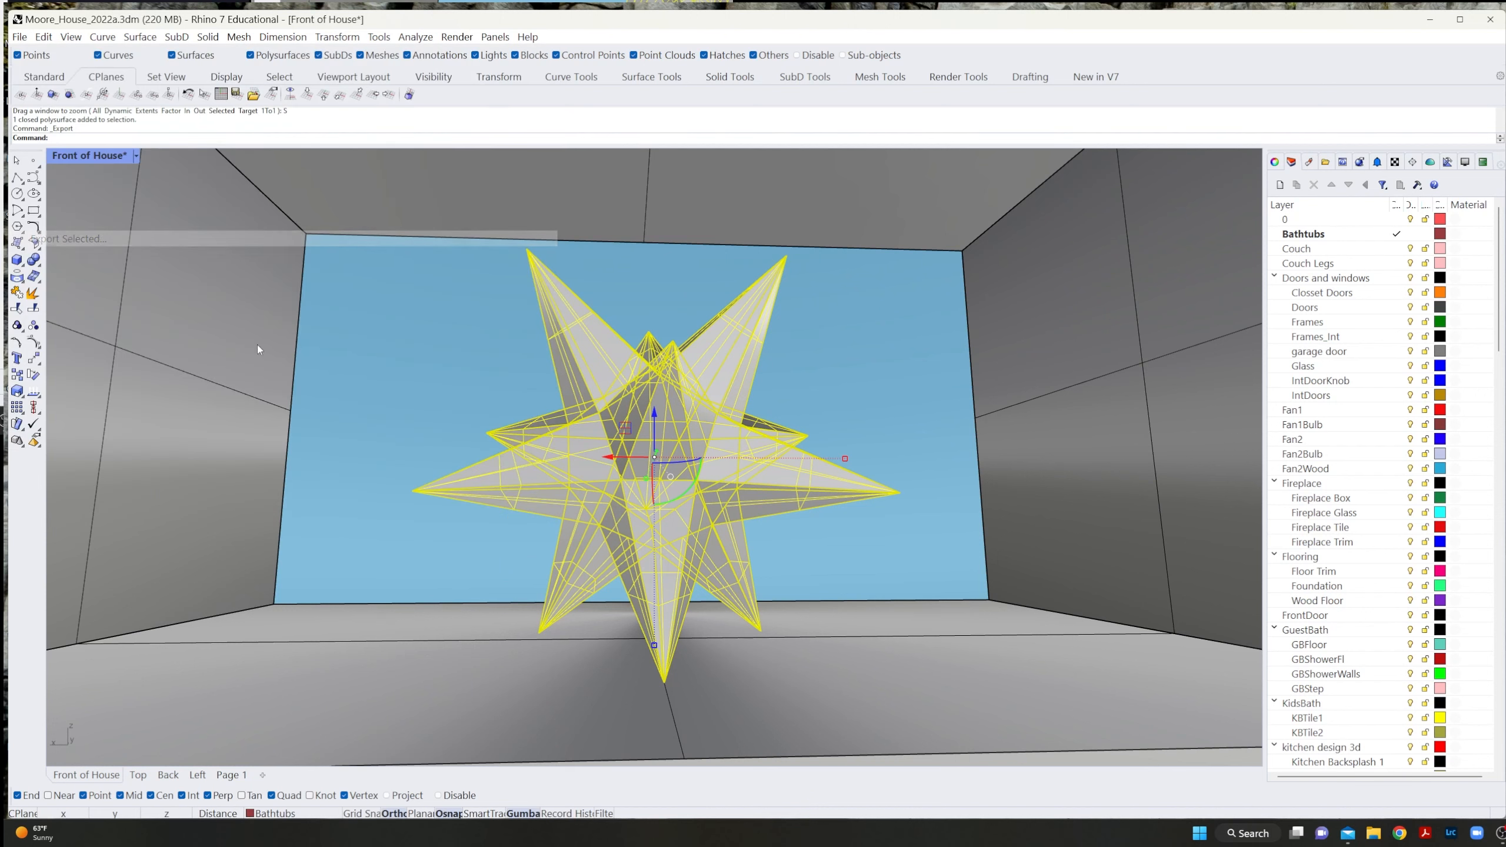
{"action": "left_click", "coordinate": [695, 617]}
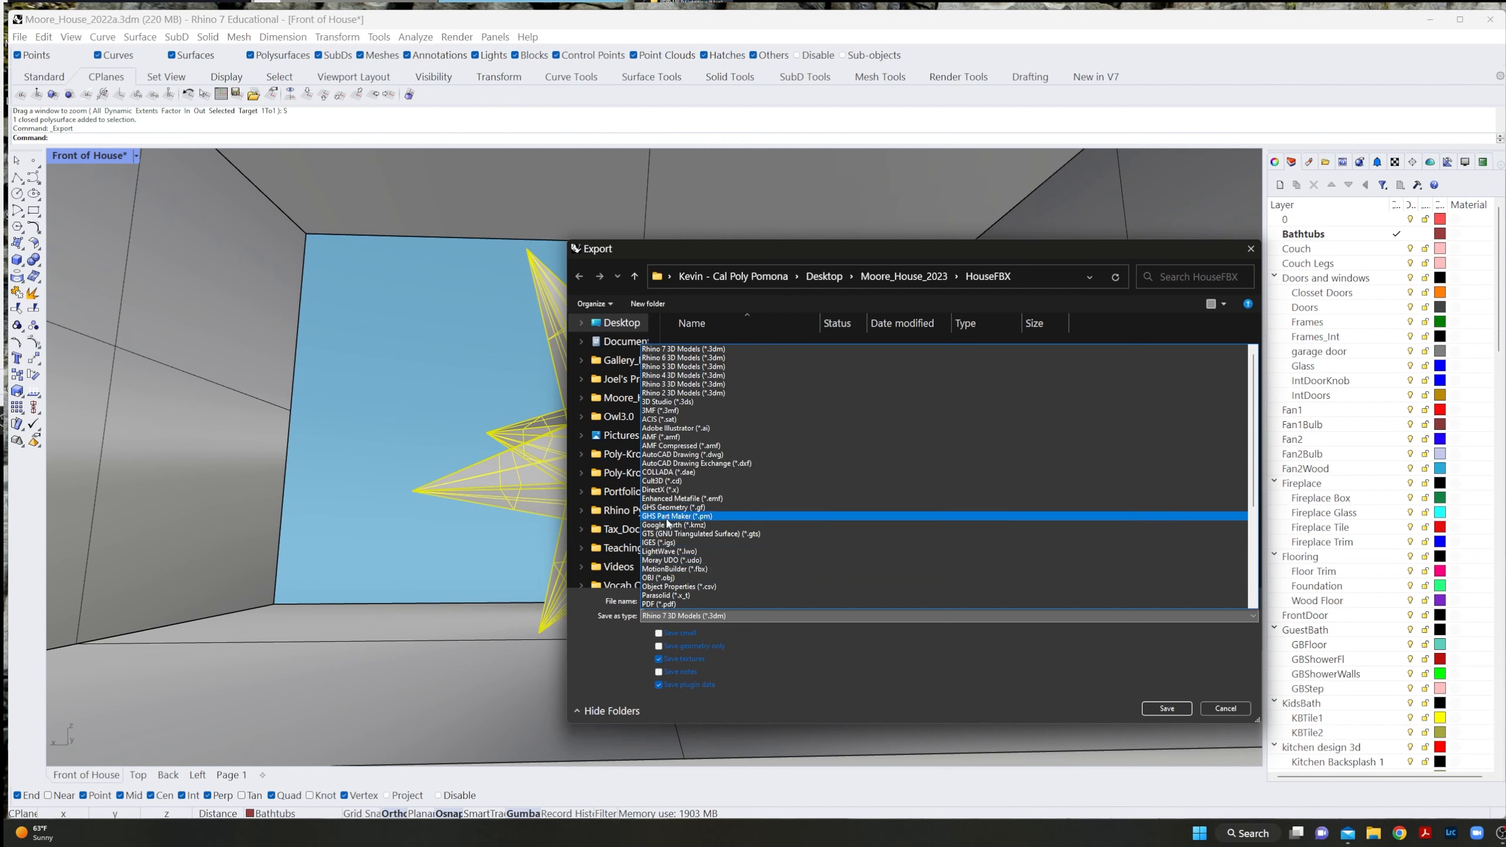
{"action": "left_click", "coordinate": [670, 568]}
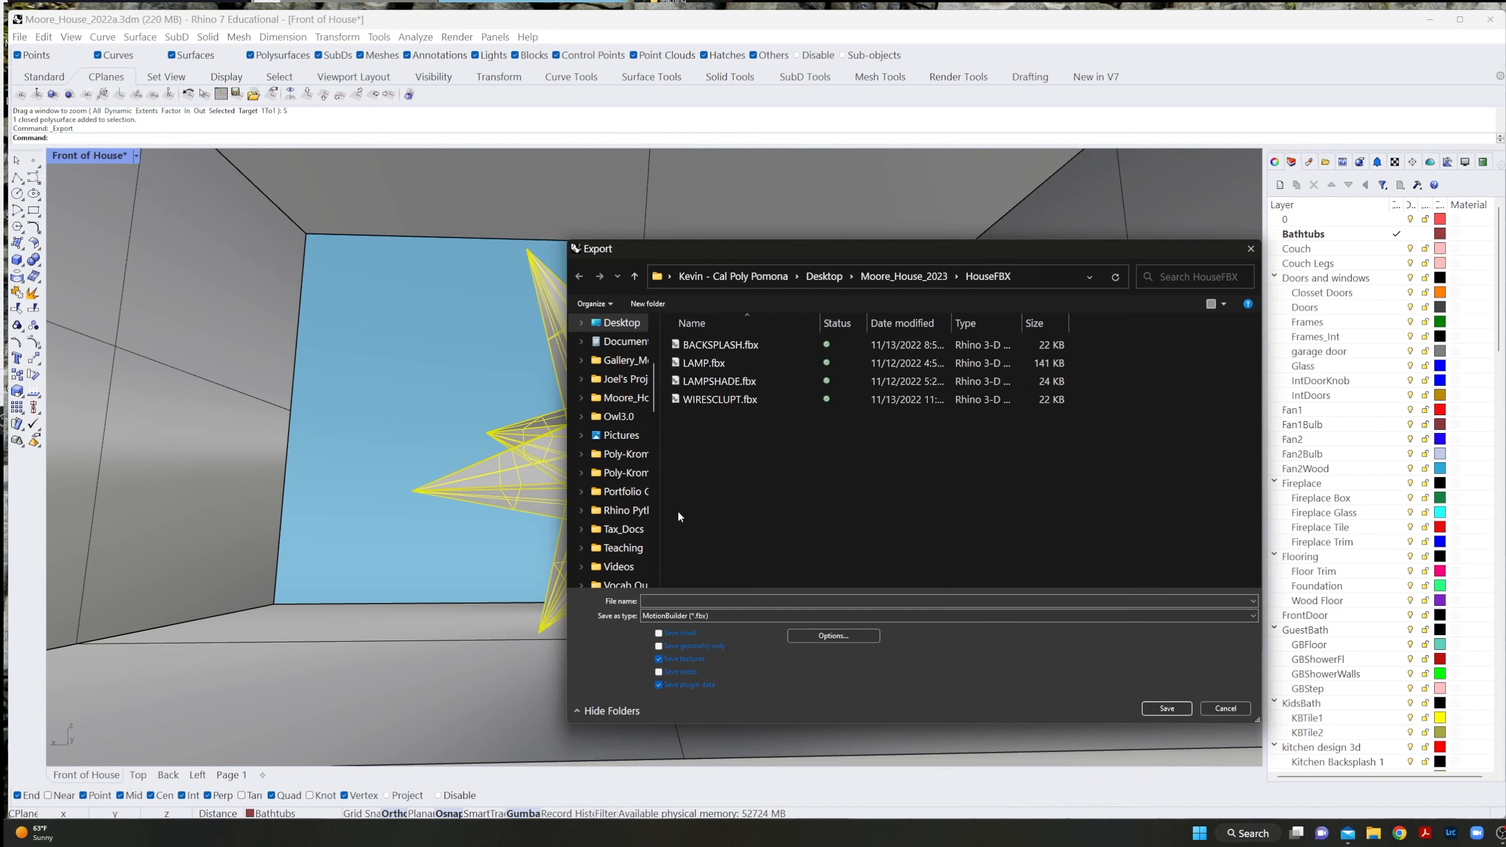
{"action": "left_click", "coordinate": [731, 404]}
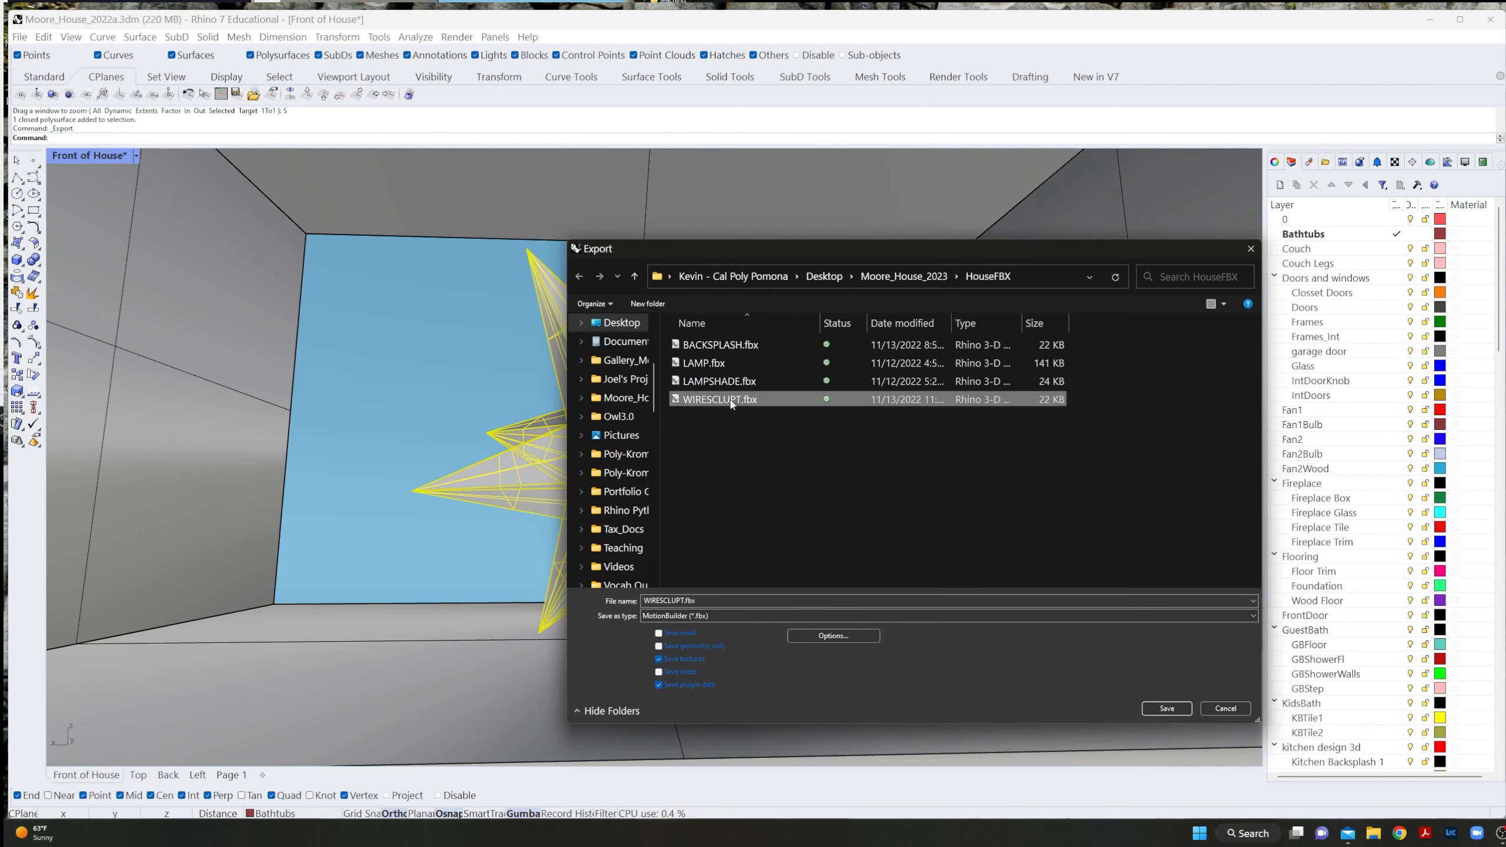
{"action": "left_click", "coordinate": [1171, 708]}
{"action": "left_click", "coordinate": [891, 523]}
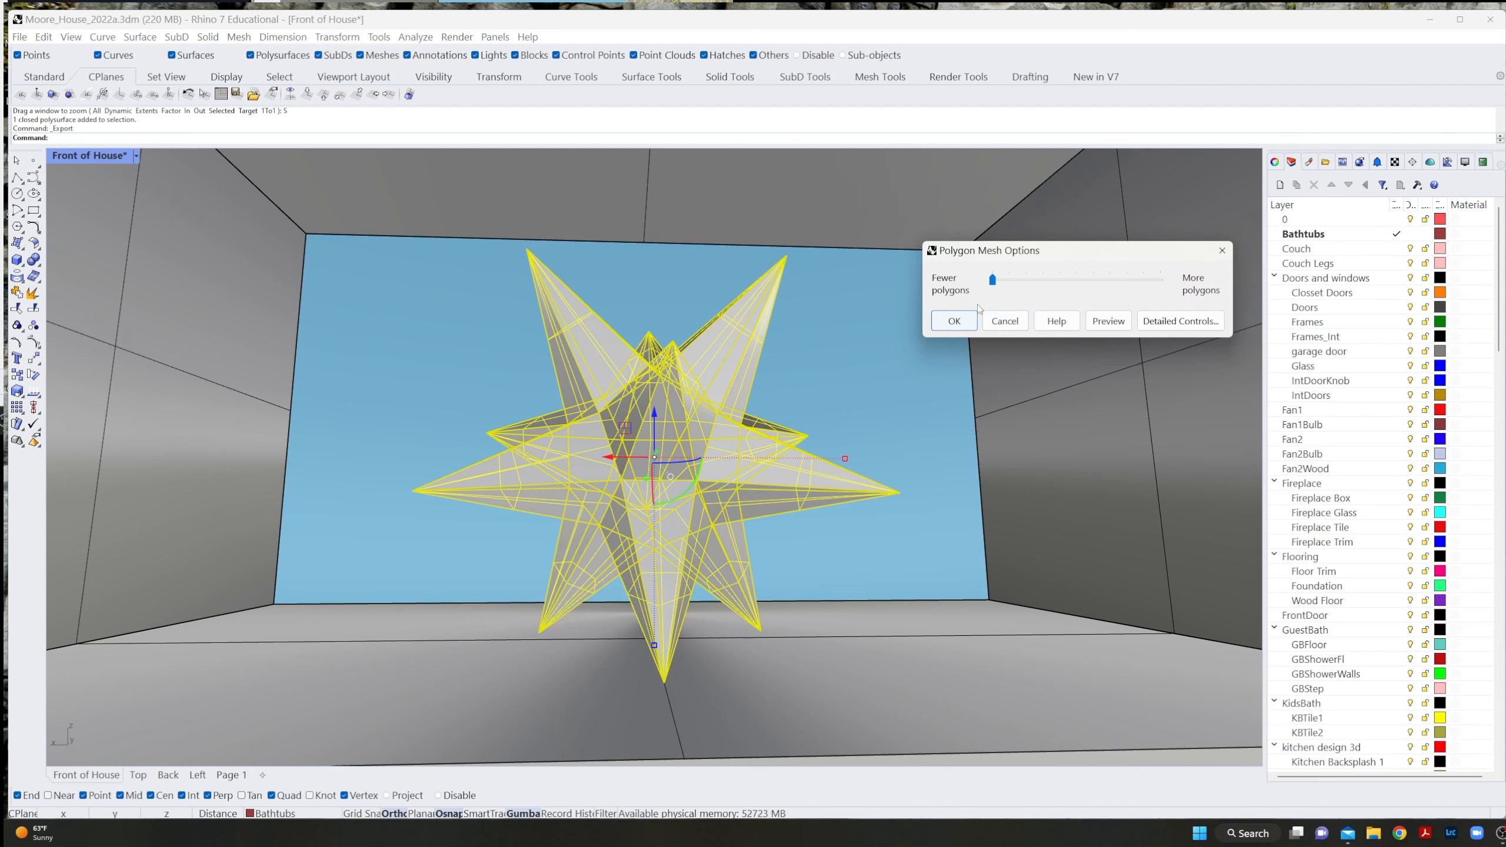
{"action": "left_click", "coordinate": [1182, 322]}
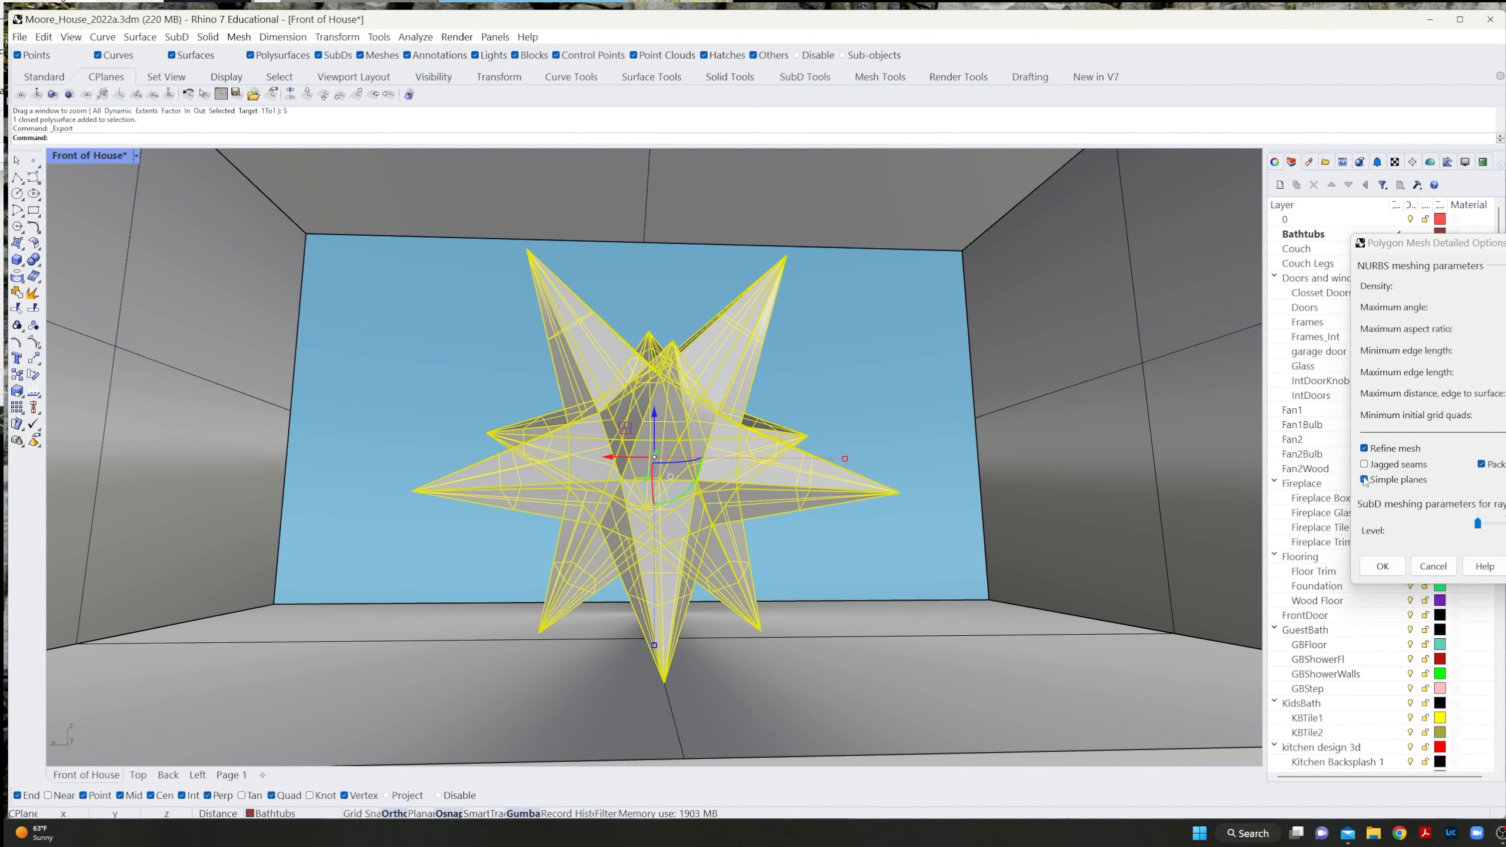
{"action": "left_click", "coordinate": [1382, 566]}
Switch to Blender and open the recent file Blender_House_2021.blend.
{"action": "left_click", "coordinate": [1430, 18]}
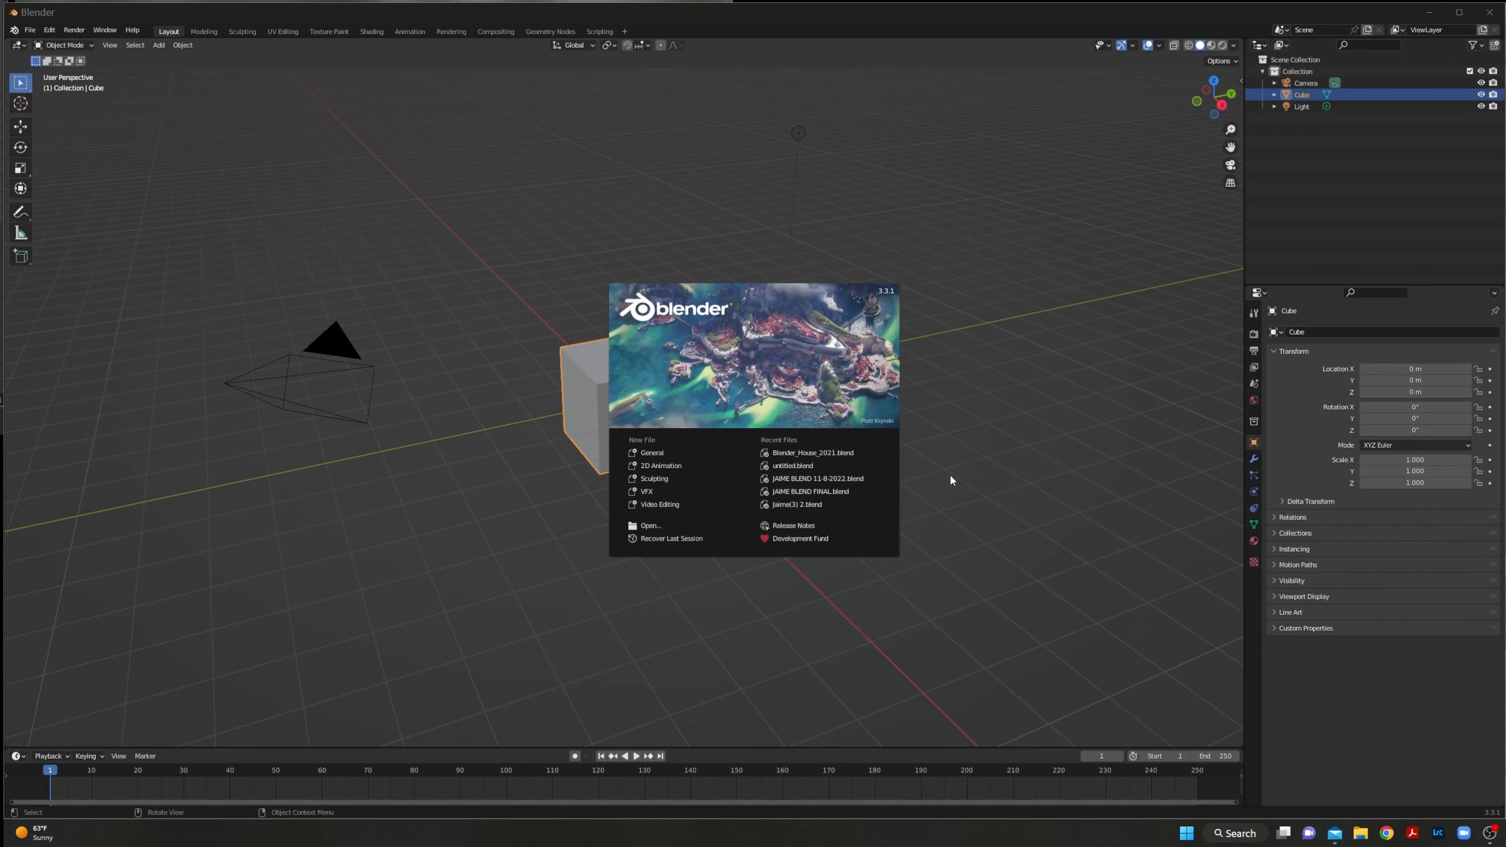
{"action": "left_click", "coordinate": [842, 453]}
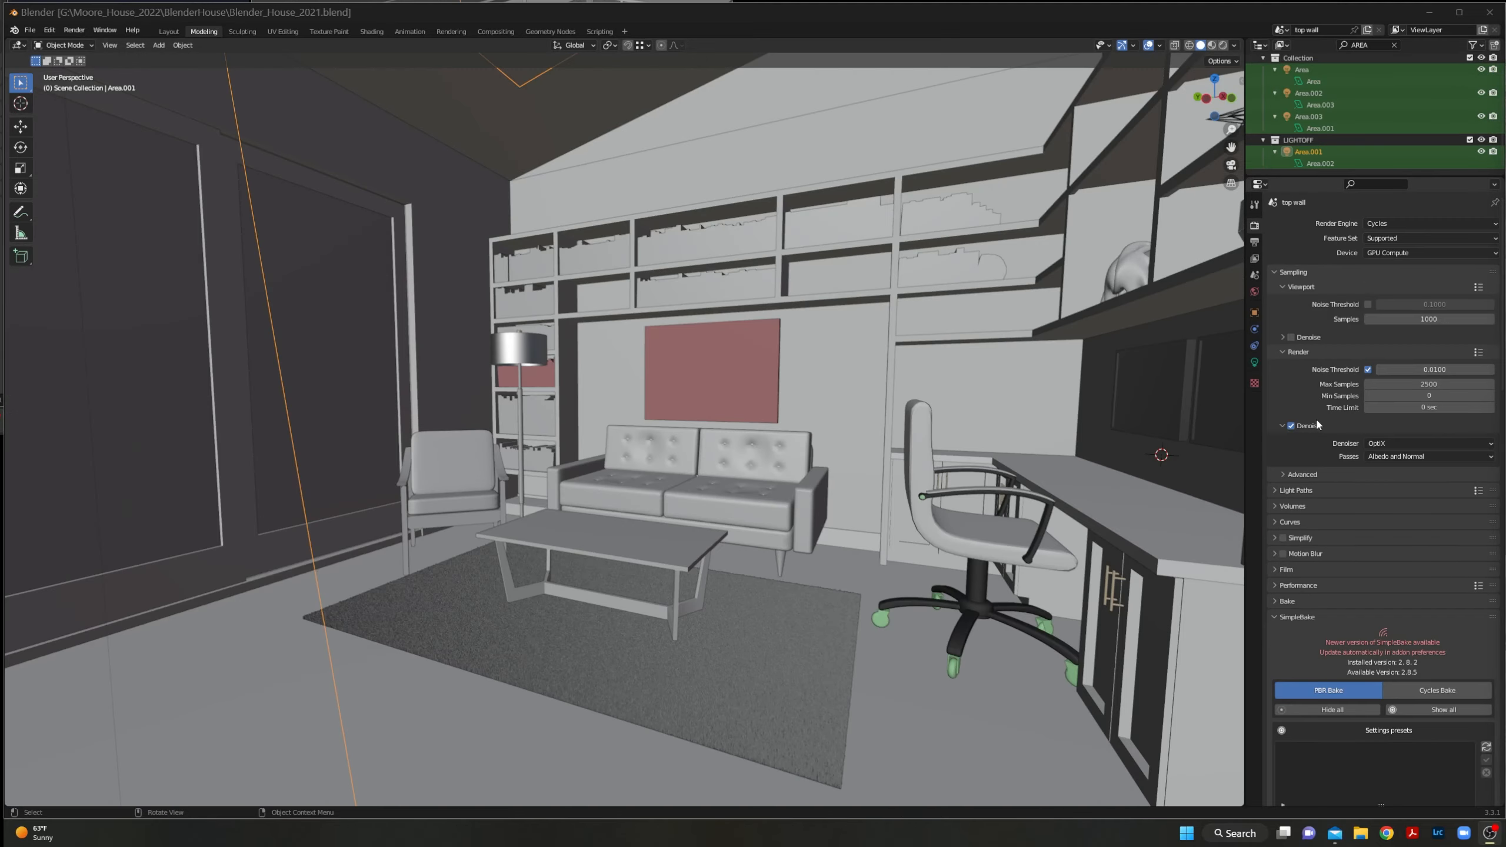
Delete the old wire sculpture from the shelf above the vase in the office scene.
{"action": "middle_click_drag", "start_coordinate": [611, 527], "coordinate": [712, 487]}
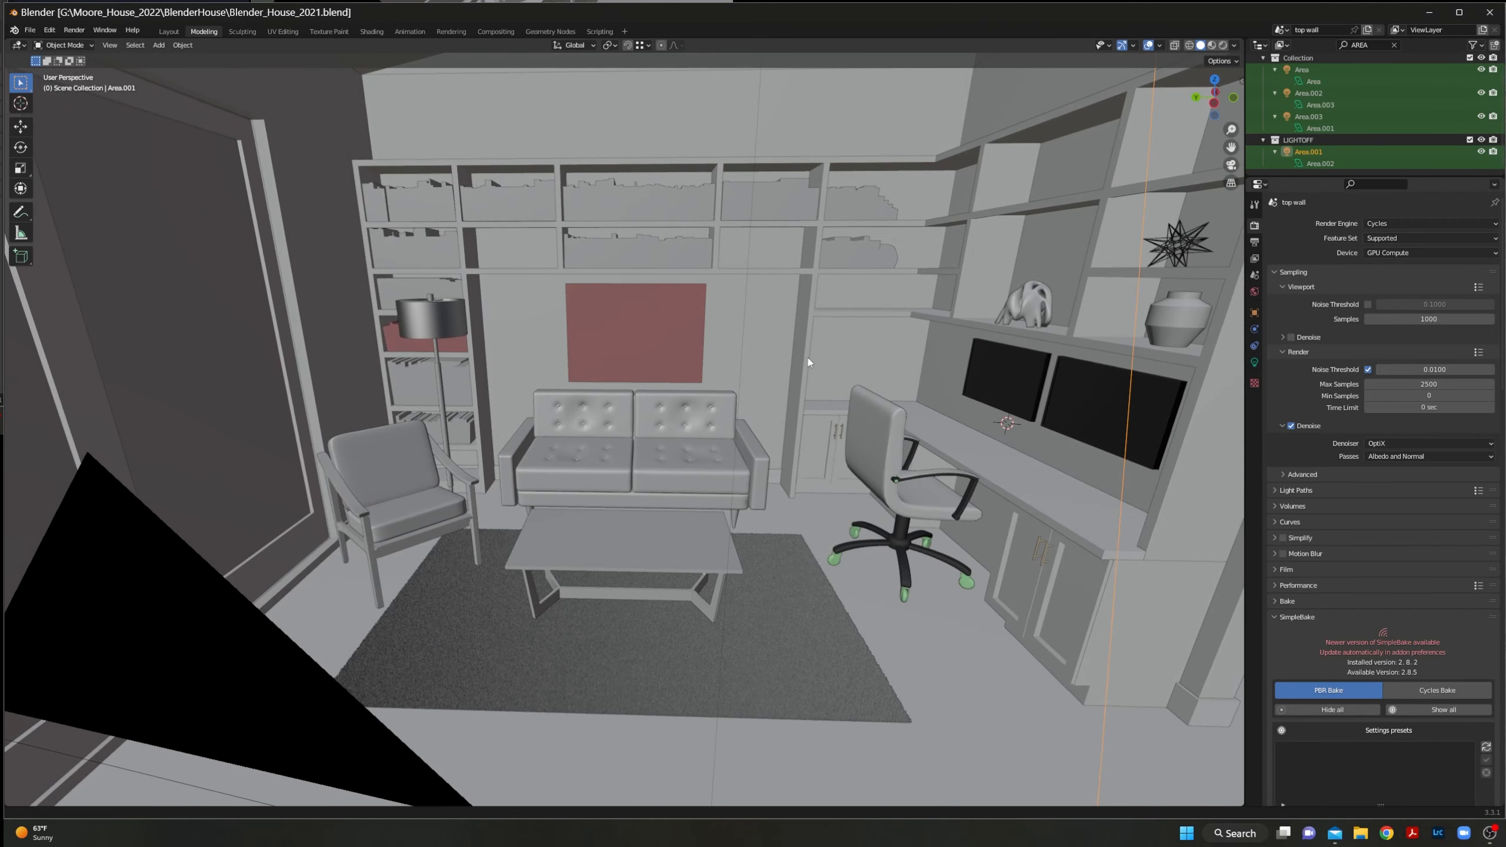
{"action": "middle_click_drag", "start_coordinate": [807, 358], "coordinate": [810, 421], "text": "shift"}
{"action": "scroll", "coordinate": [811, 421], "scroll_direction": "up", "scroll_amount": 3}
{"action": "middle_click_drag", "start_coordinate": [830, 502], "coordinate": [947, 487]}
{"action": "scroll", "coordinate": [890, 495], "scroll_direction": "down", "scroll_amount": 3}
{"action": "left_click", "coordinate": [978, 341]}
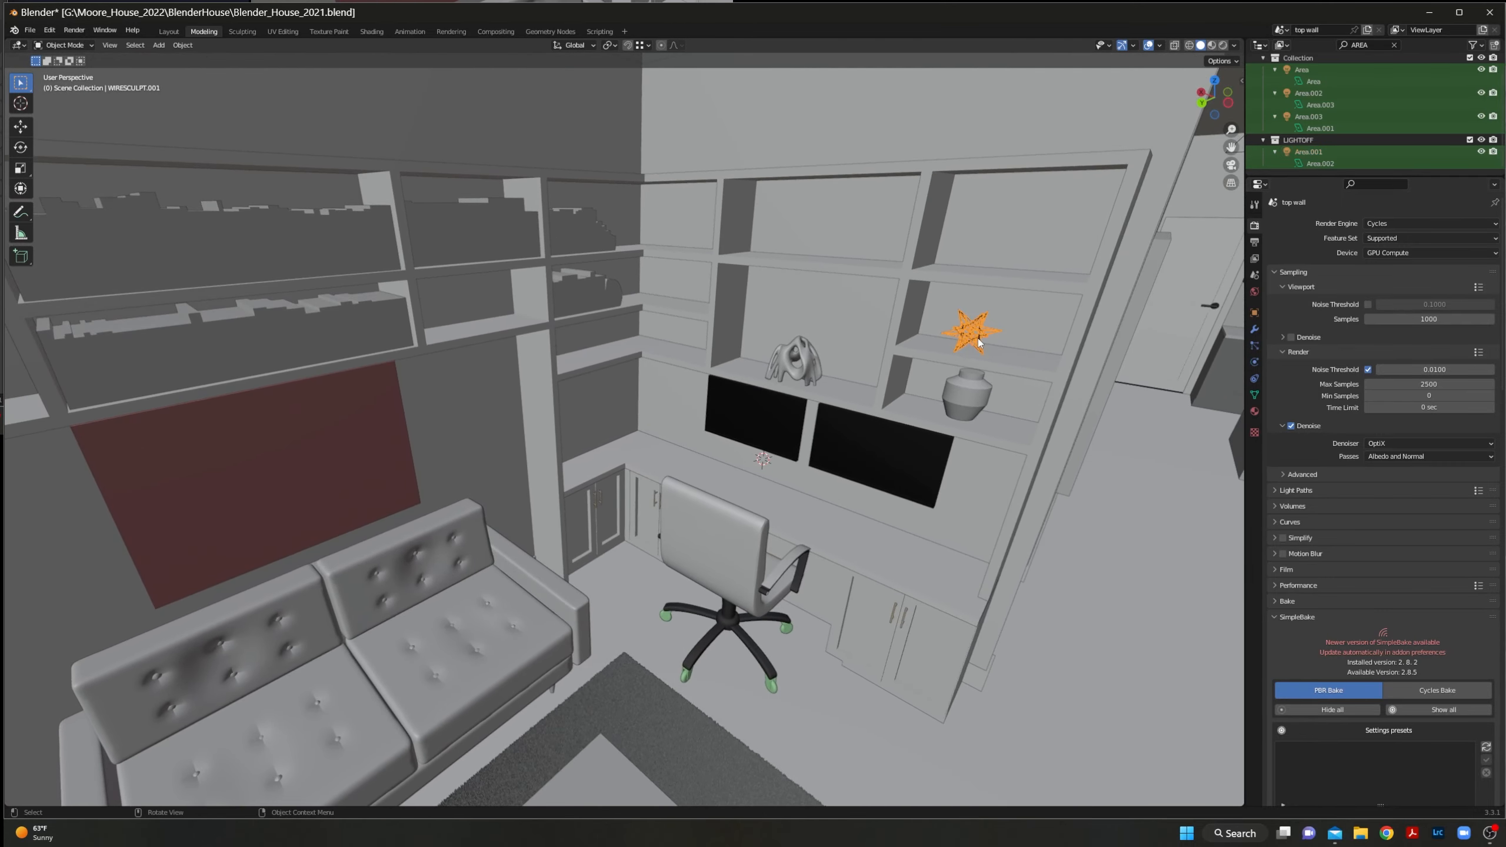
{"action": "key", "text": "Delete"}
Import WIRESCLUPT.fbx from the HouseFBX folder into the house scene.
{"action": "scroll", "coordinate": [965, 362], "scroll_direction": "up", "scroll_amount": 1}
{"action": "middle_click_drag", "start_coordinate": [1028, 321], "coordinate": [812, 522], "text": "shift"}
{"action": "left_click", "coordinate": [28, 30]}
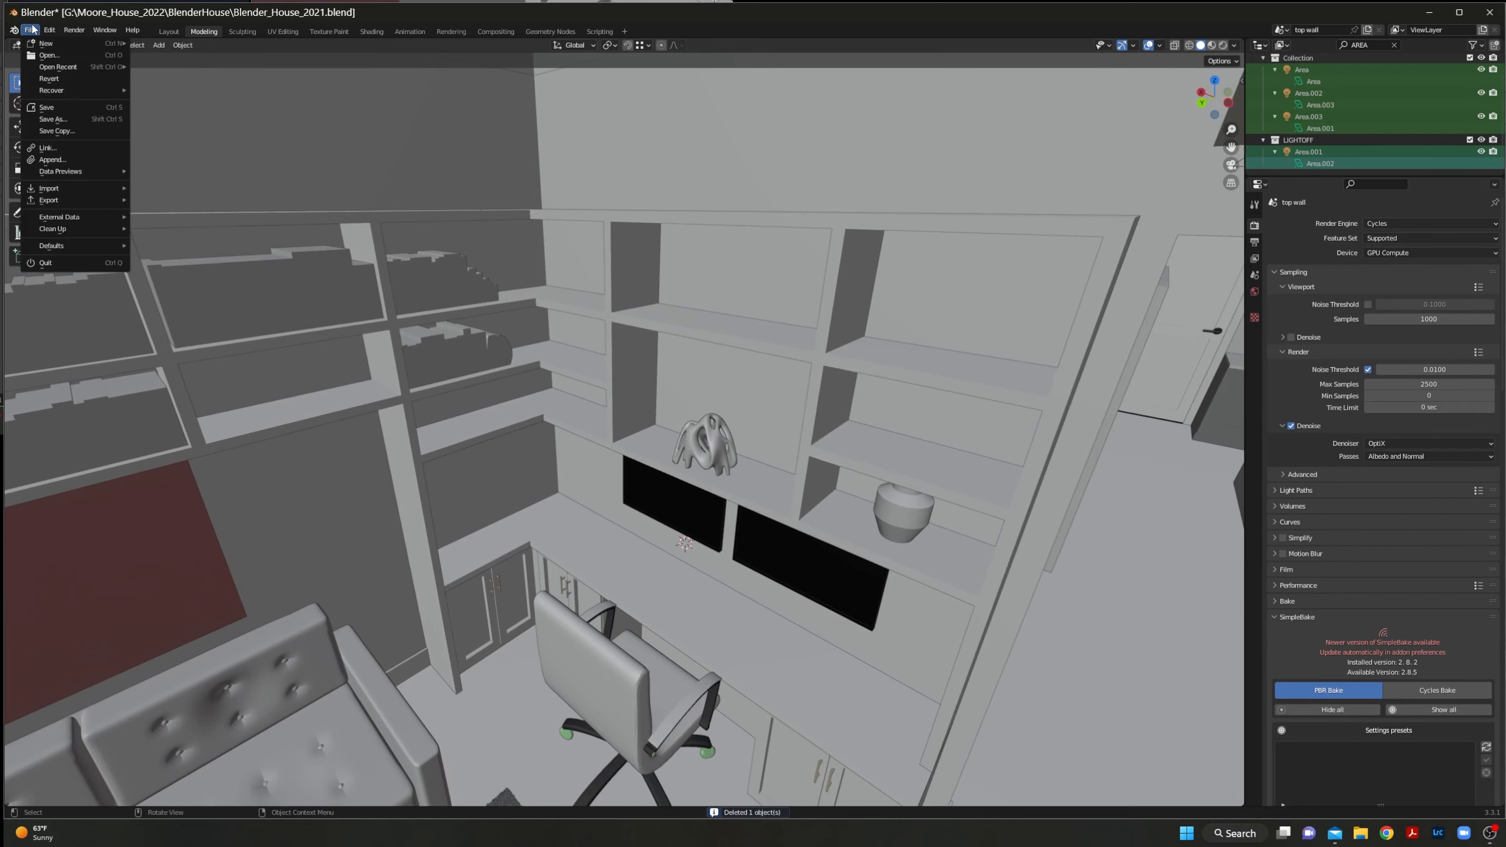
{"action": "mouse_move", "coordinate": [71, 189]}
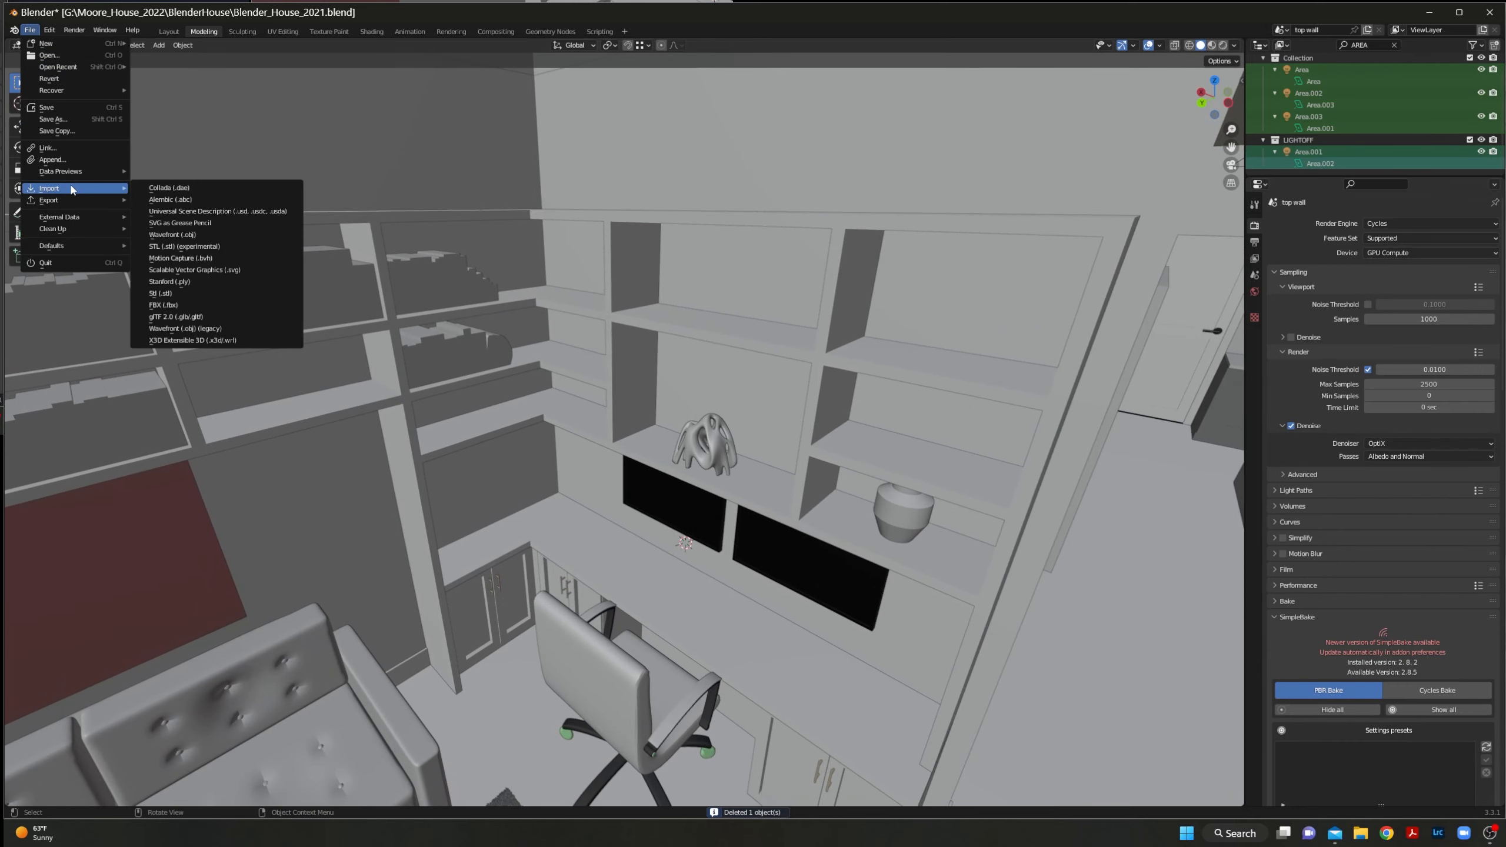
{"action": "left_click", "coordinate": [250, 304]}
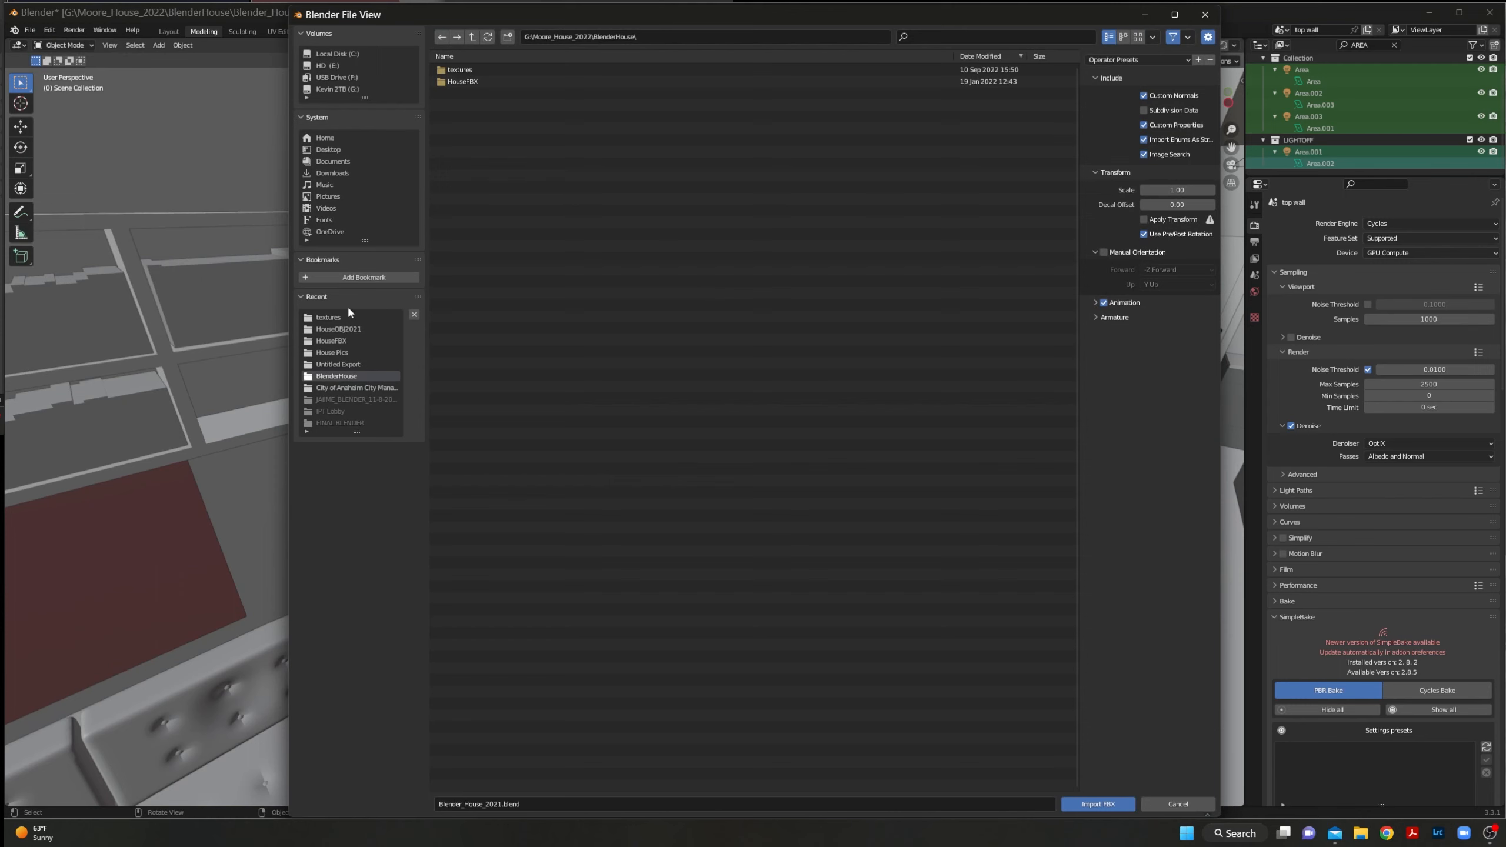
{"action": "left_click", "coordinate": [346, 316]}
{"action": "left_click", "coordinate": [342, 342]}
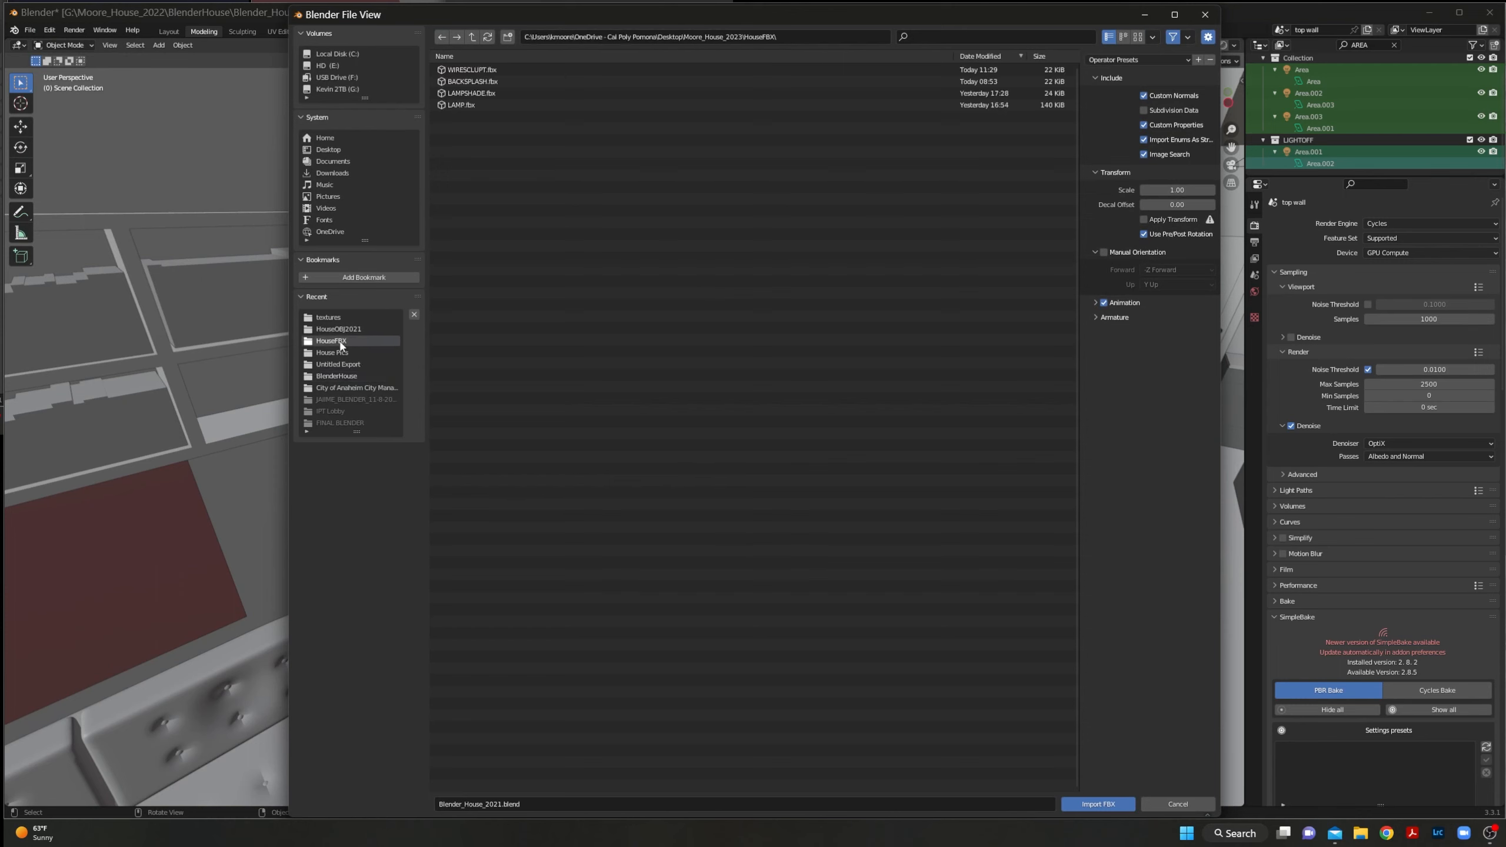
{"action": "left_click", "coordinate": [474, 70]}
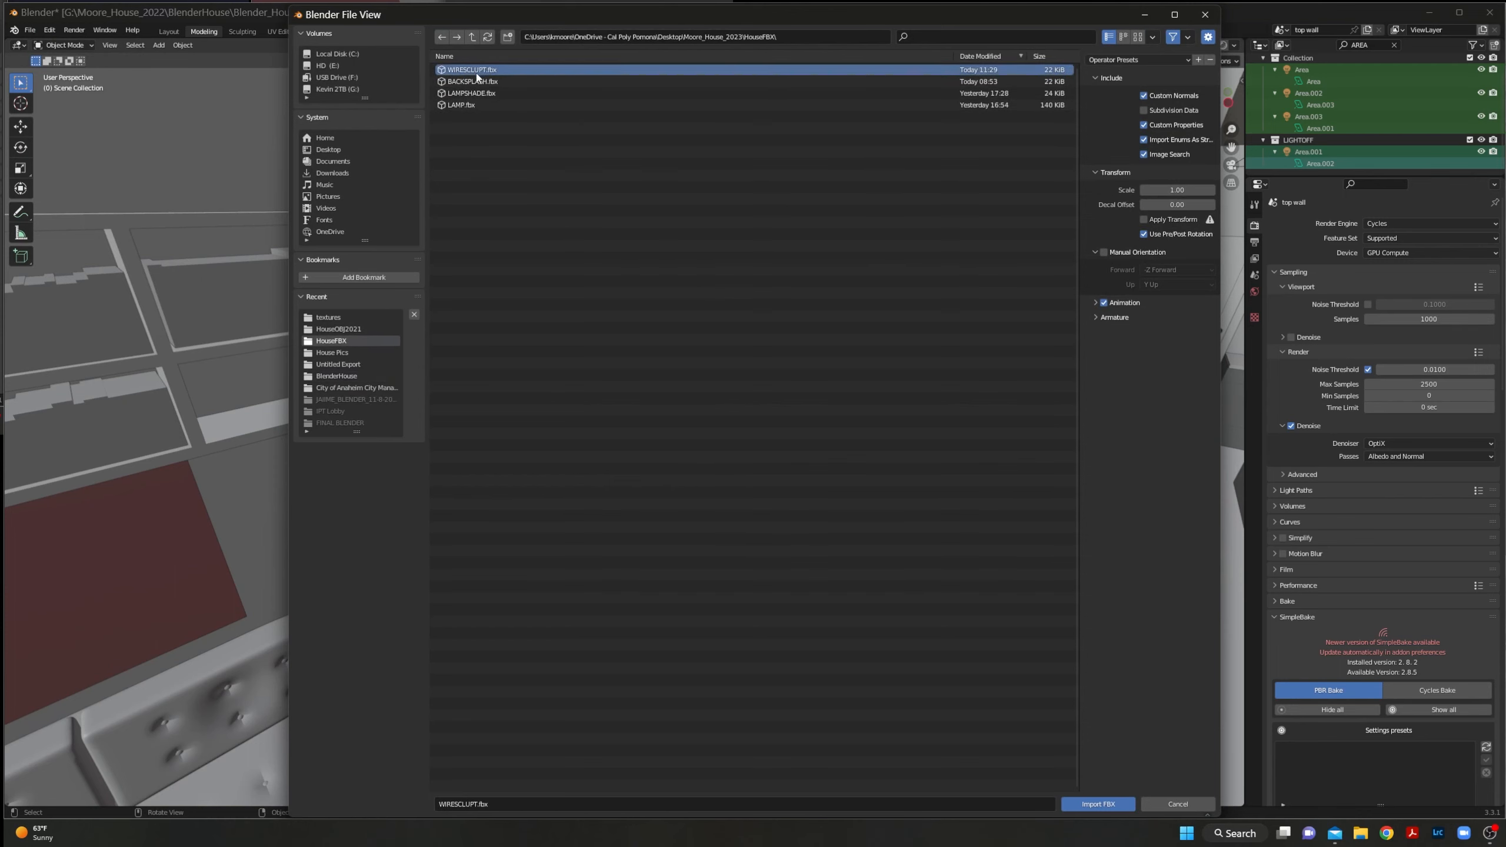
Import WIRESCLUPT.fbx into the house scene.
{"action": "left_click", "coordinate": [1098, 803]}
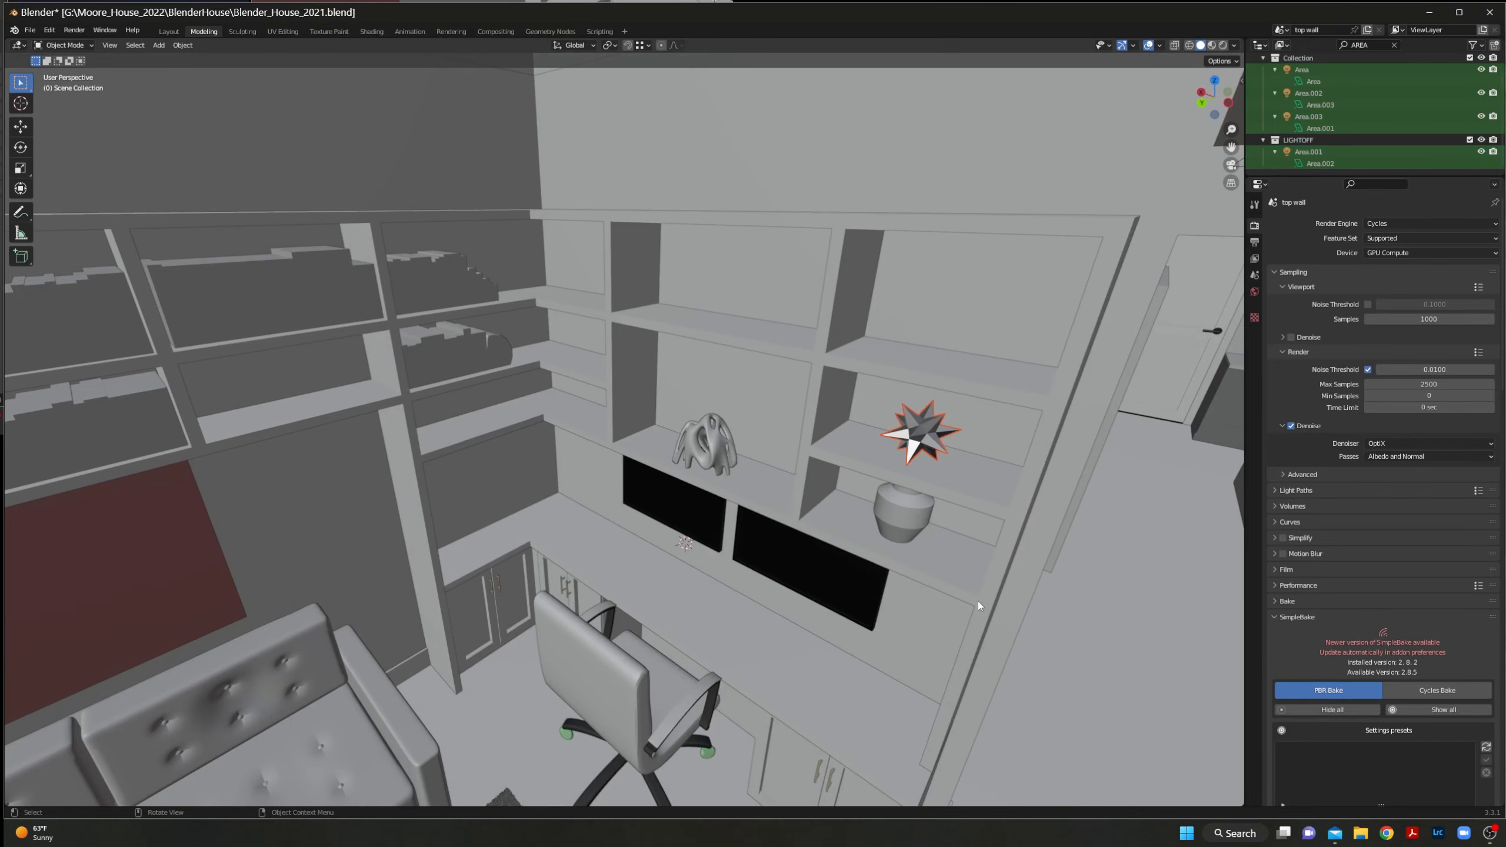
{"action": "scroll", "coordinate": [913, 450], "scroll_direction": "up", "scroll_amount": 2}
{"action": "middle_click_drag", "start_coordinate": [913, 450], "coordinate": [813, 530]}
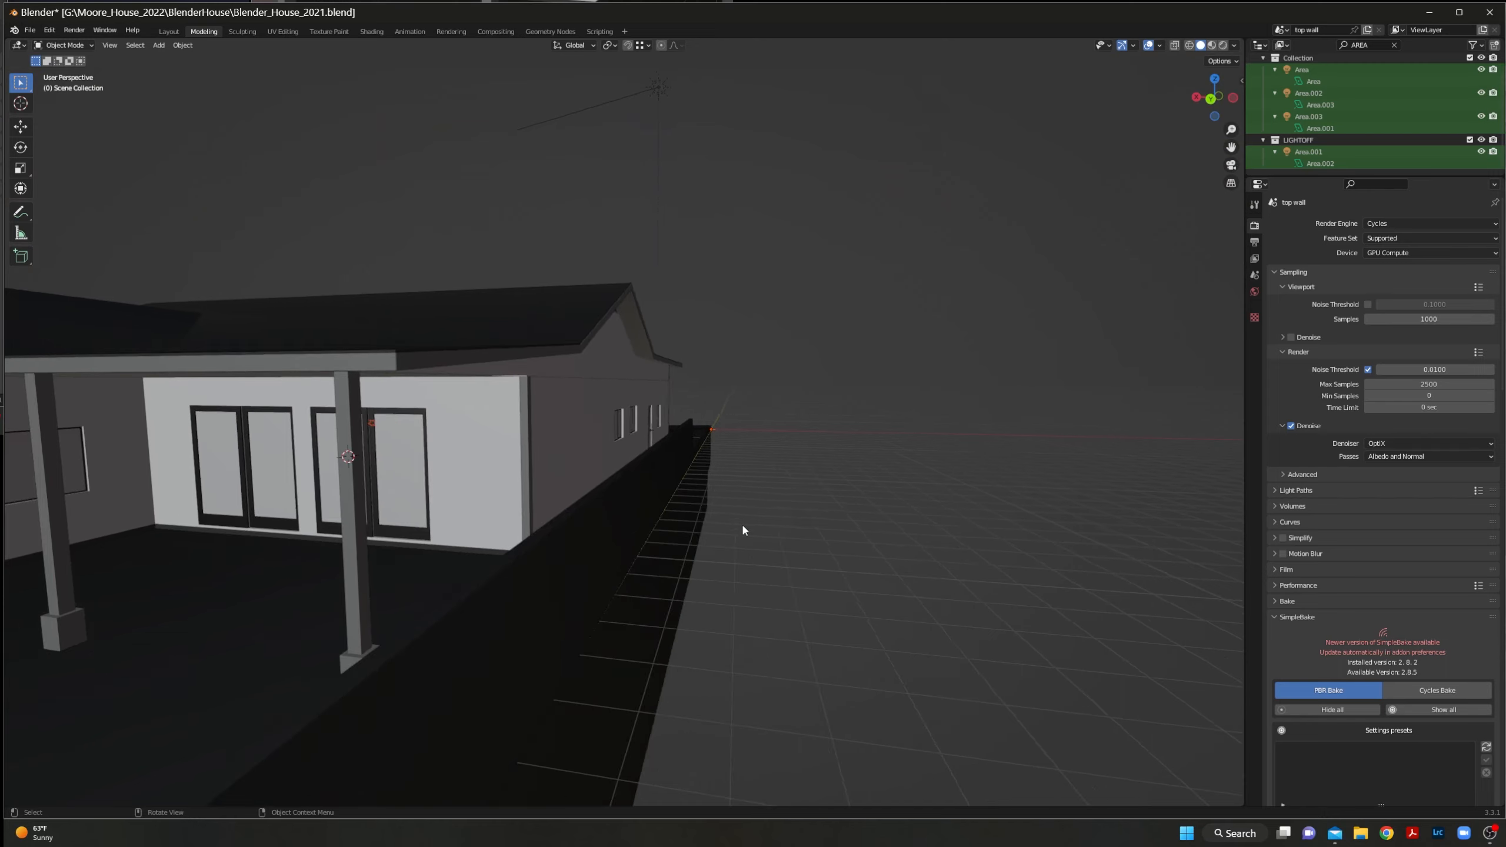
{"action": "scroll", "coordinate": [423, 404], "scroll_direction": "up", "scroll_amount": 2}
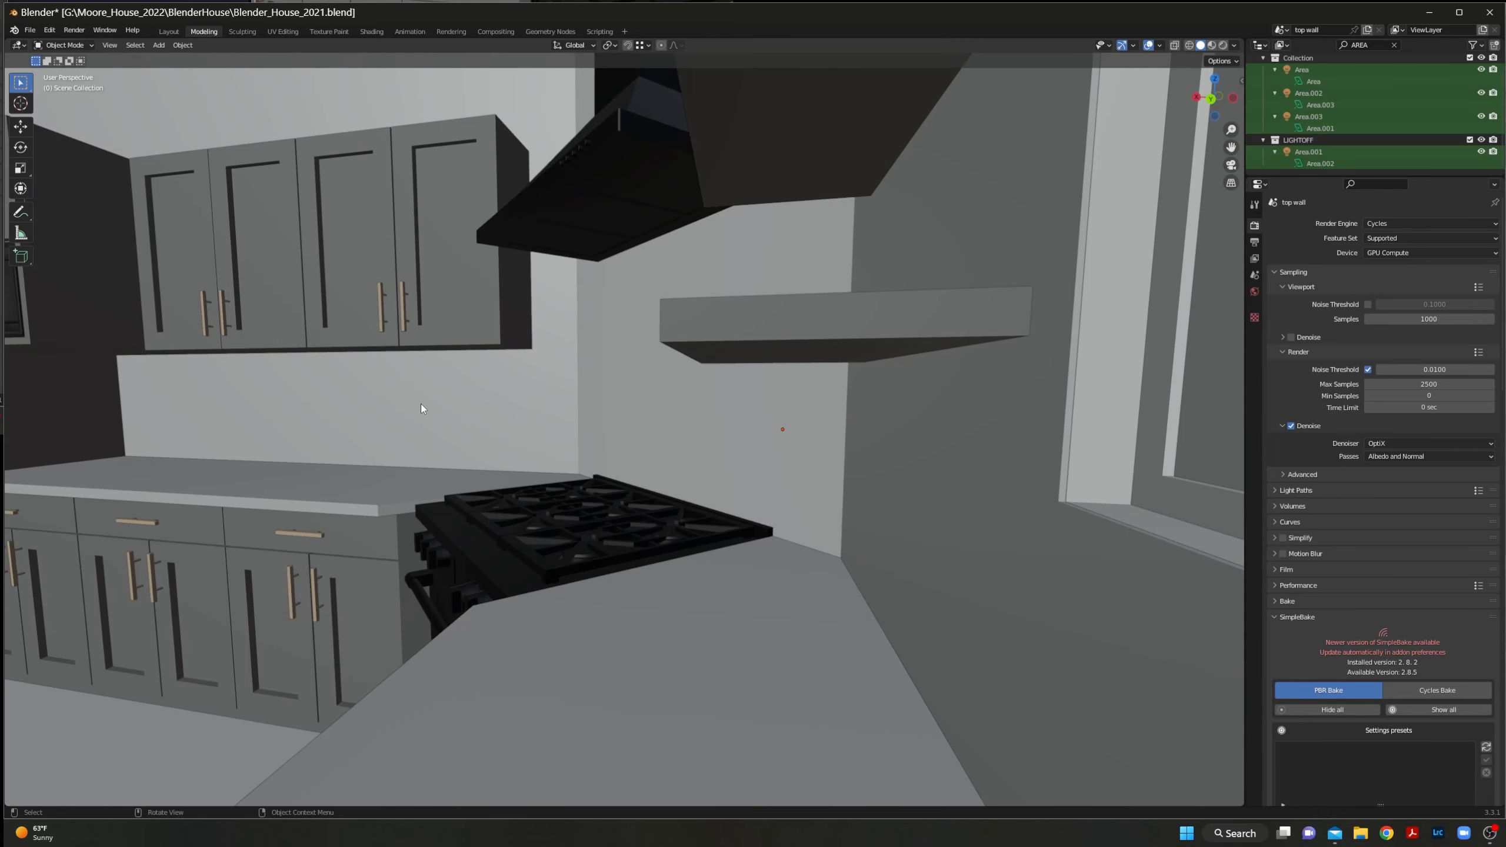
{"action": "scroll", "coordinate": [412, 374], "scroll_direction": "down", "scroll_amount": 1}
{"action": "scroll", "coordinate": [413, 376], "scroll_direction": "up", "scroll_amount": 1}
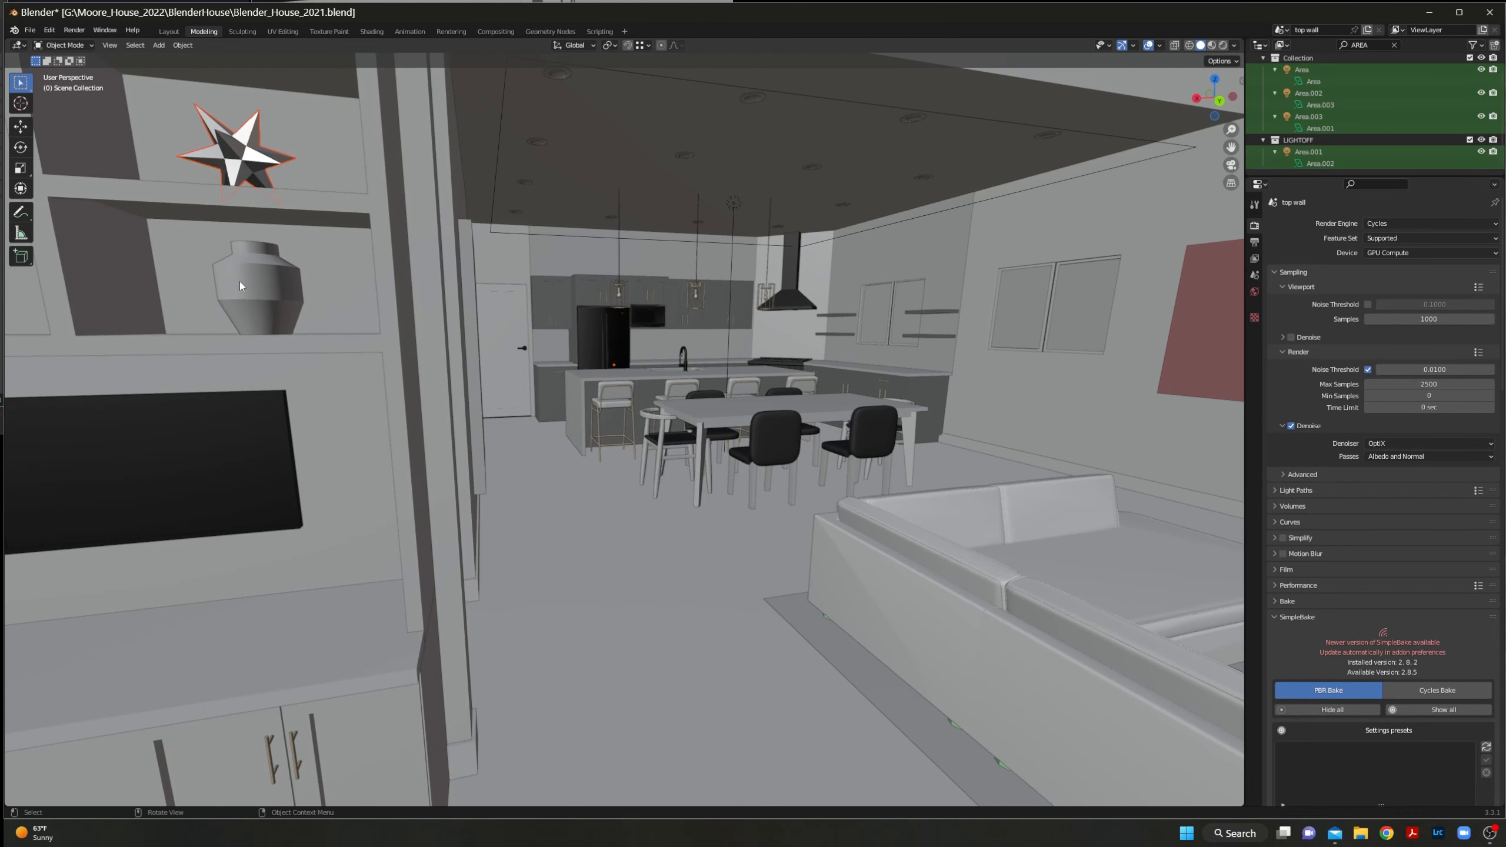
Merge the vertices of the imported star sculpture on the office shelf by distance.
{"action": "left_click", "coordinate": [238, 271]}
{"action": "left_click", "coordinate": [254, 189]}
{"action": "key", "text": "KP_Decimal"}
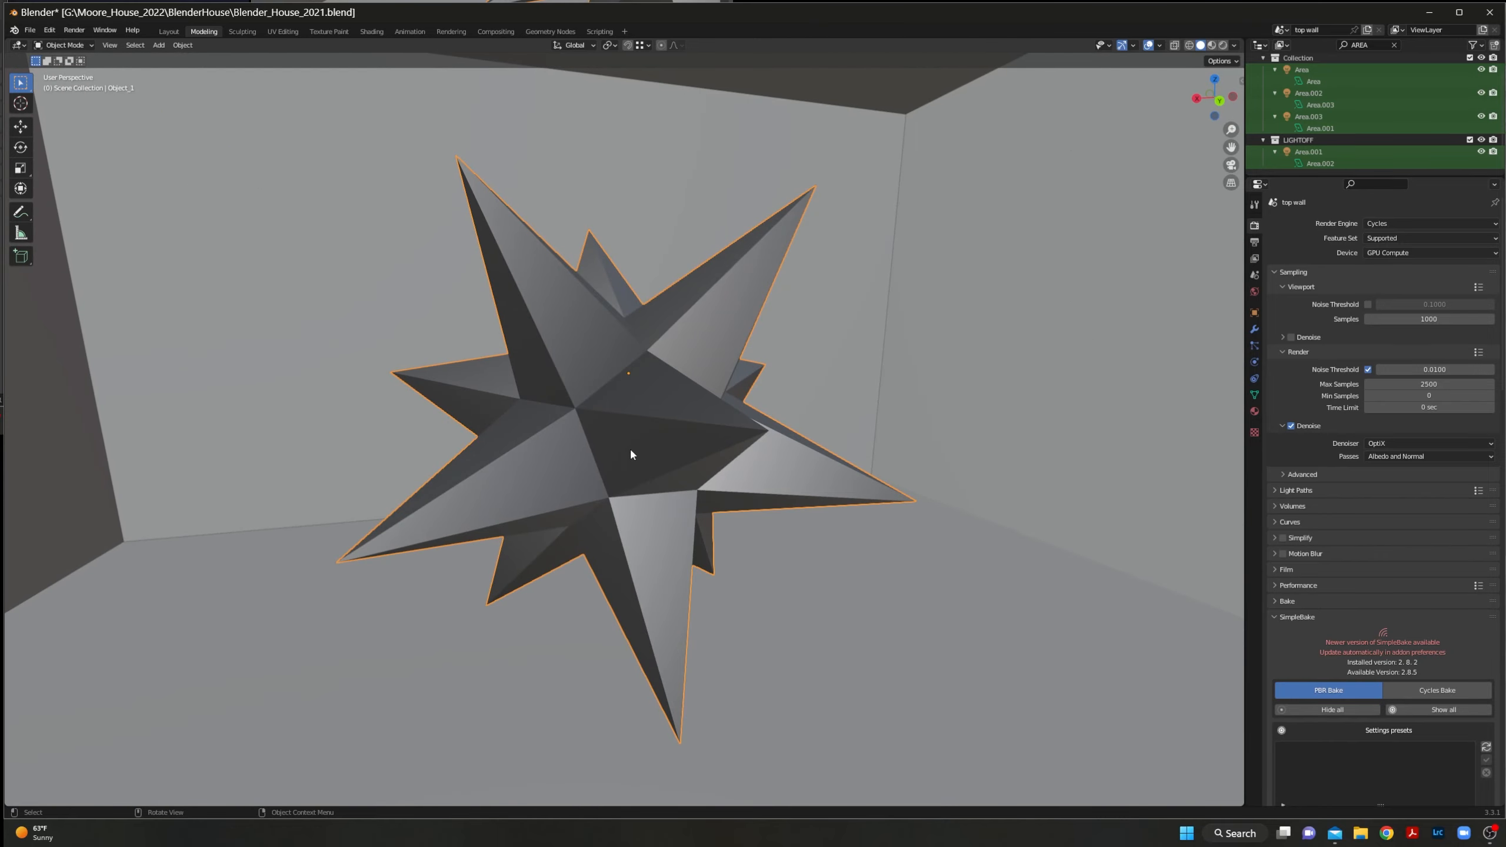
{"action": "middle_click_drag", "start_coordinate": [687, 428], "coordinate": [644, 427]}
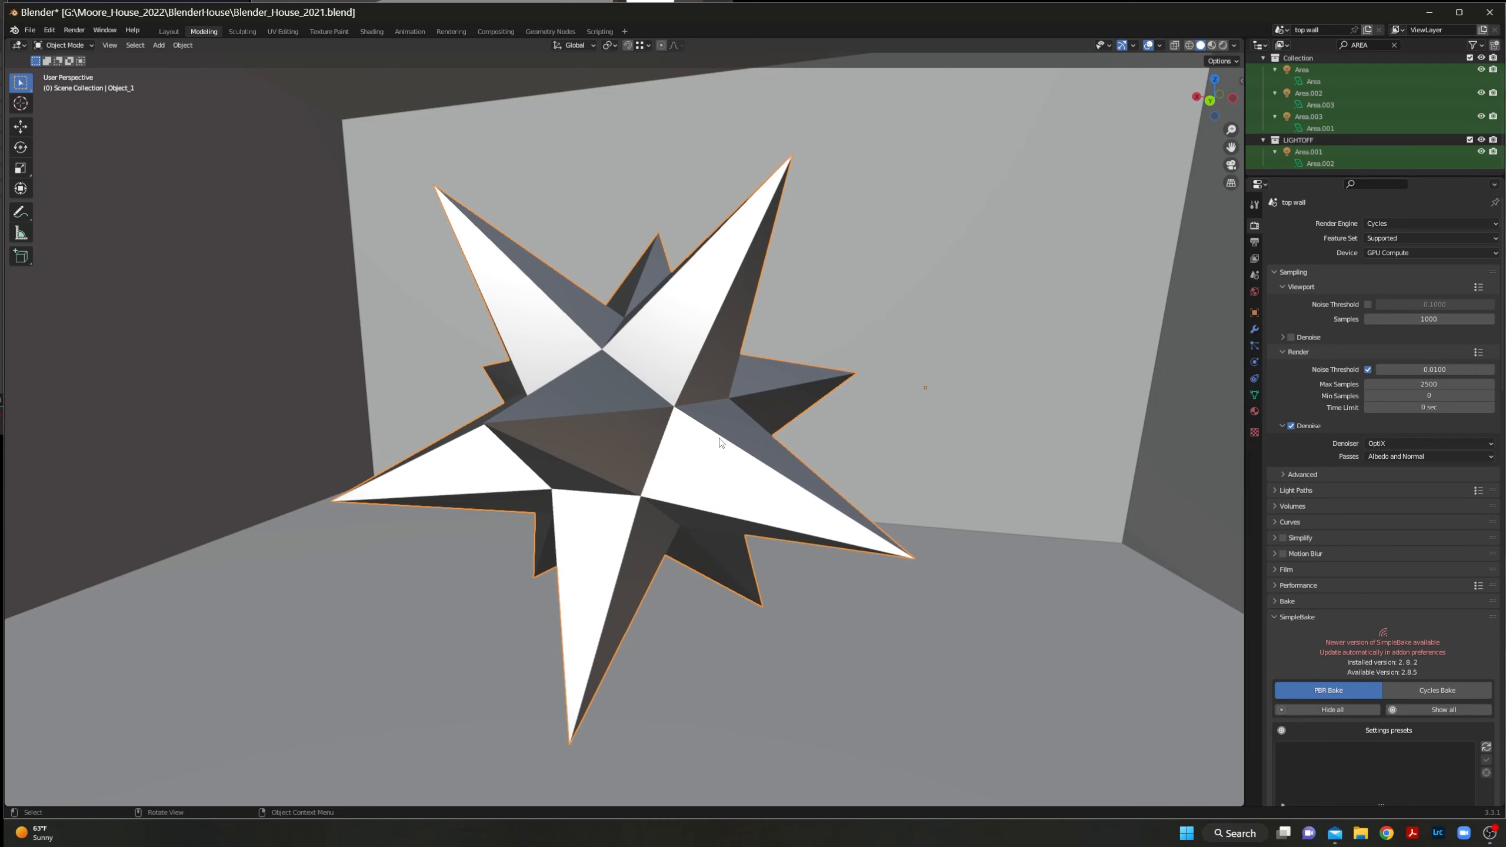
{"action": "middle_click_drag", "start_coordinate": [736, 429], "coordinate": [696, 442]}
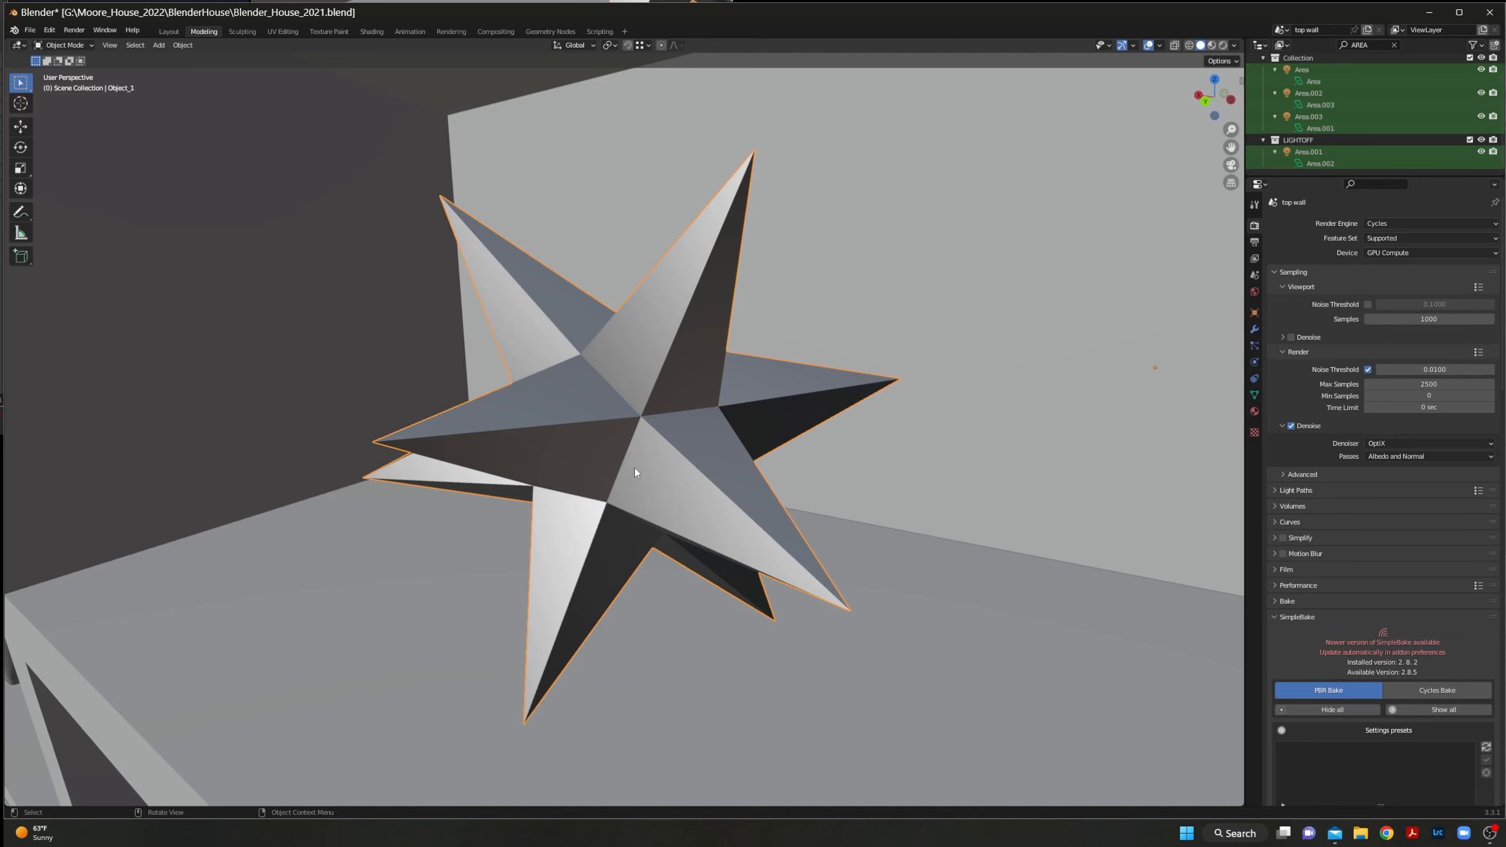
{"action": "middle_click_drag", "start_coordinate": [740, 452], "coordinate": [747, 456]}
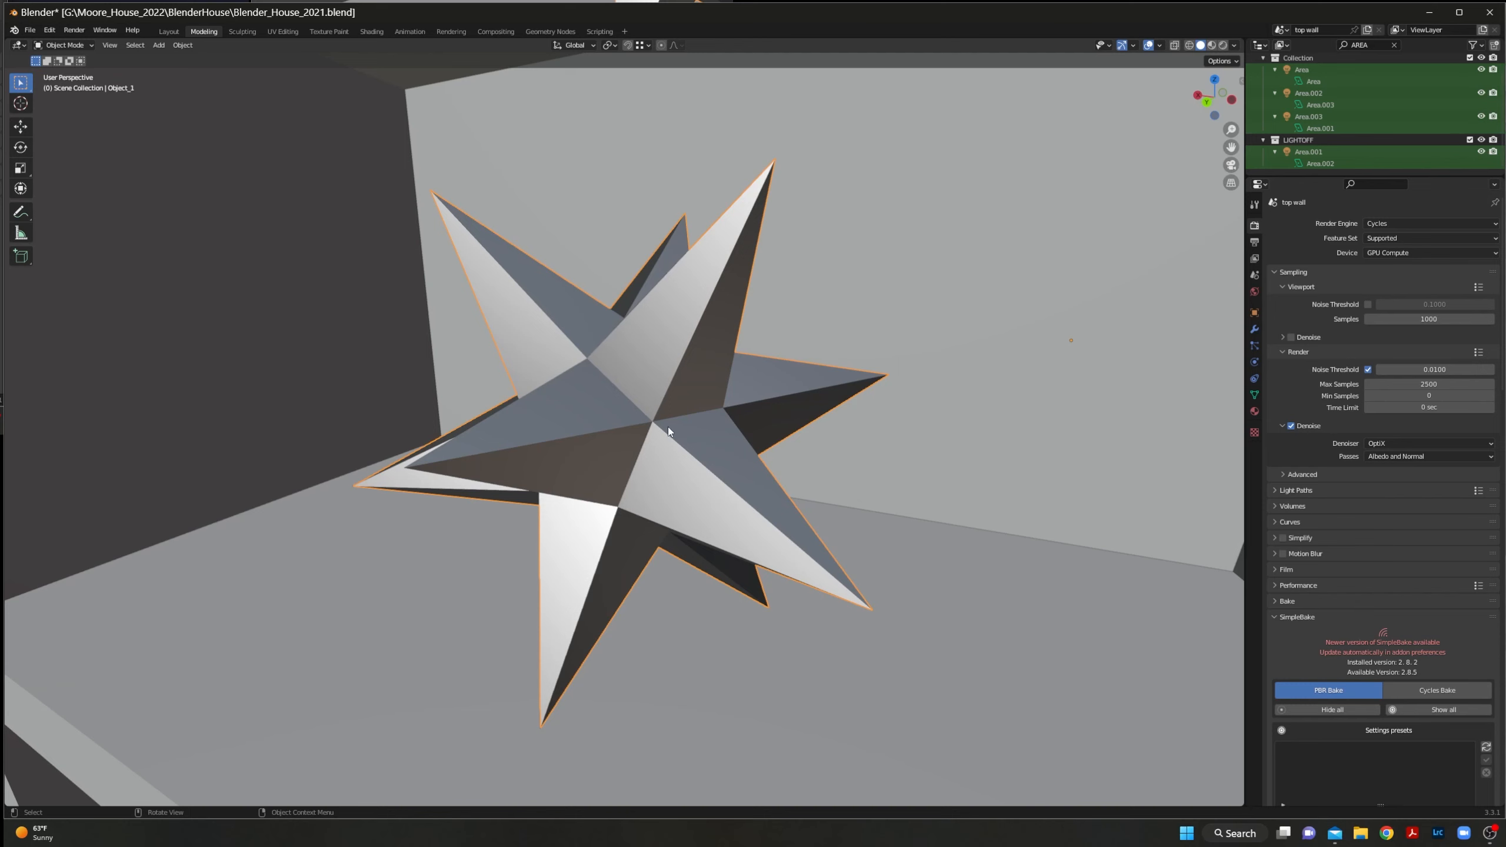
{"action": "middle_click_drag", "start_coordinate": [669, 427], "coordinate": [671, 427]}
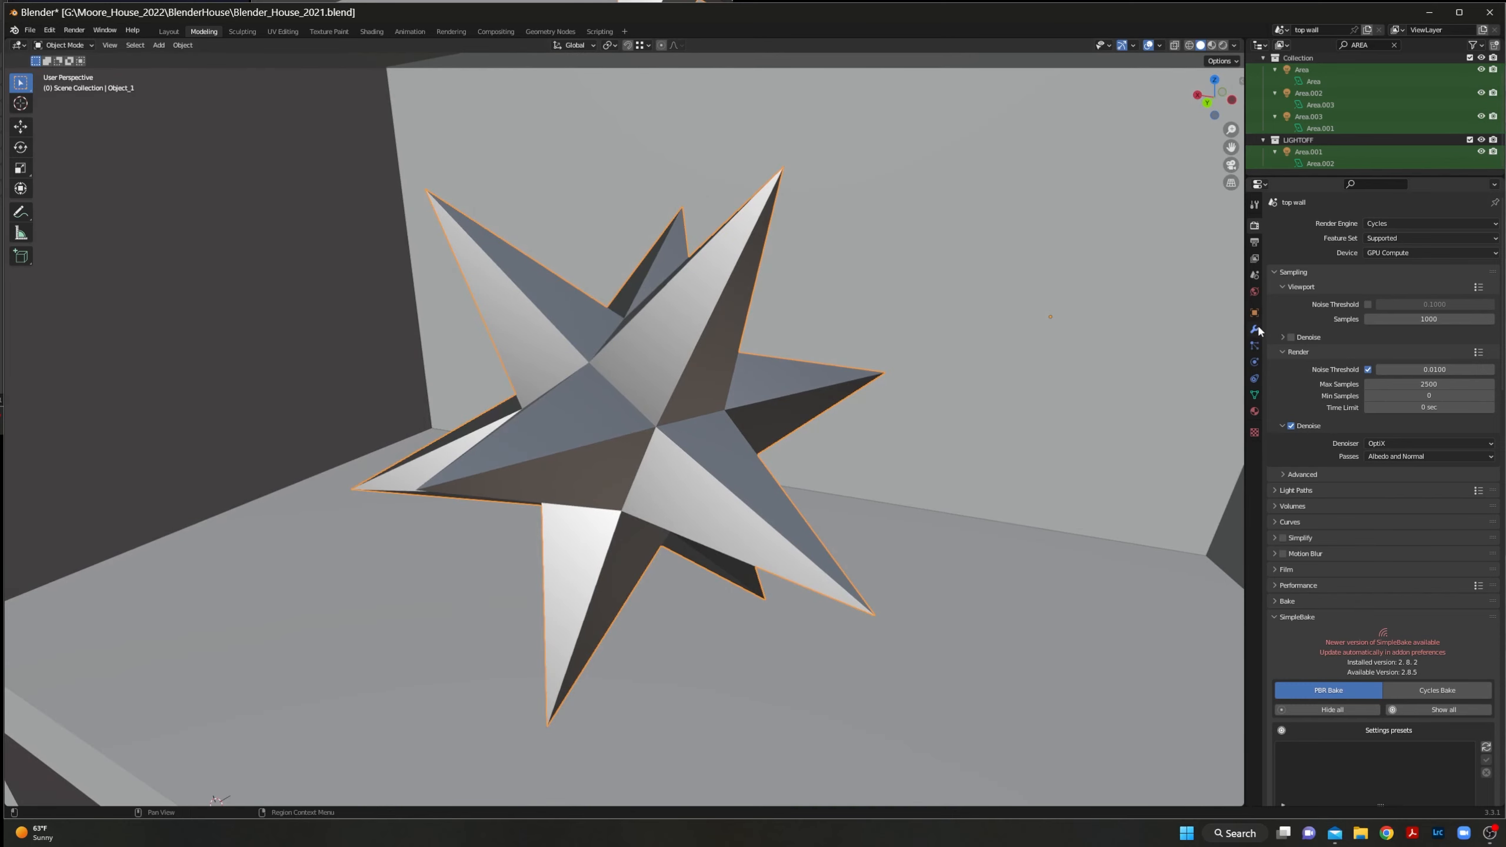
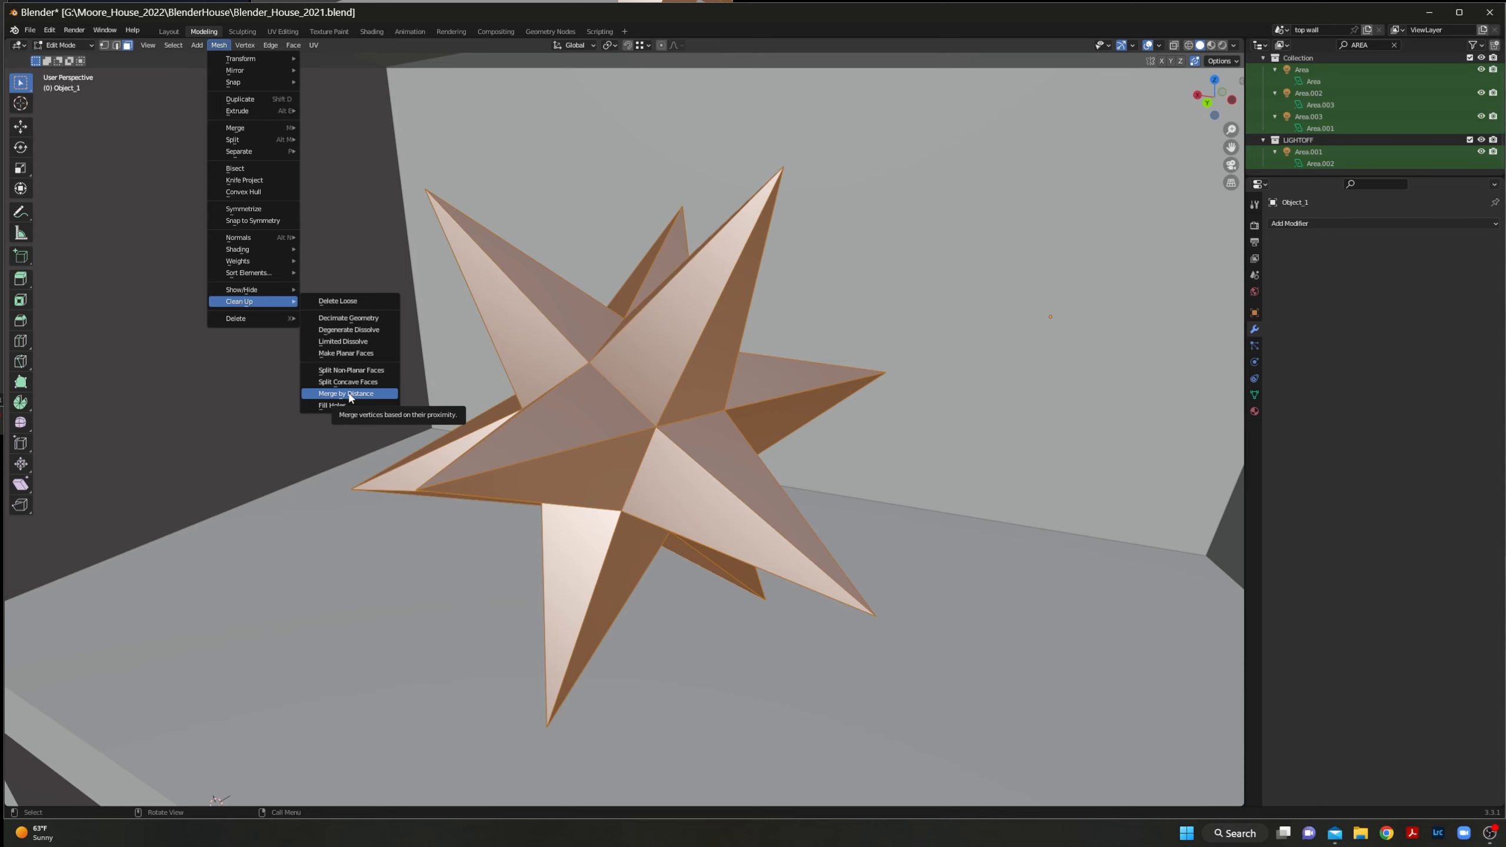
{"action": "left_click", "coordinate": [348, 394]}
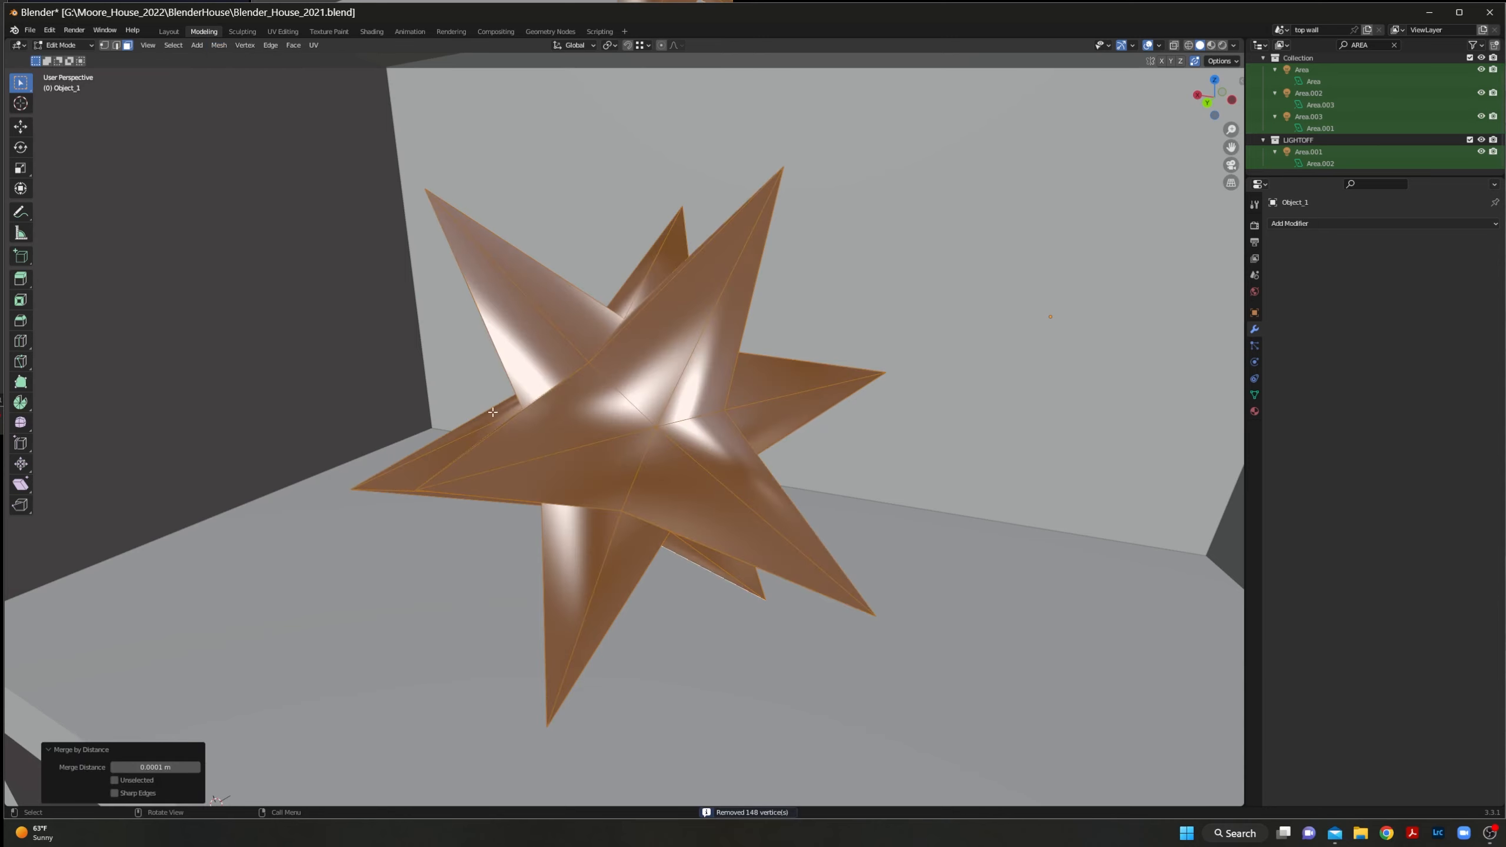
{"action": "middle_click_drag", "start_coordinate": [496, 381], "coordinate": [777, 333]}
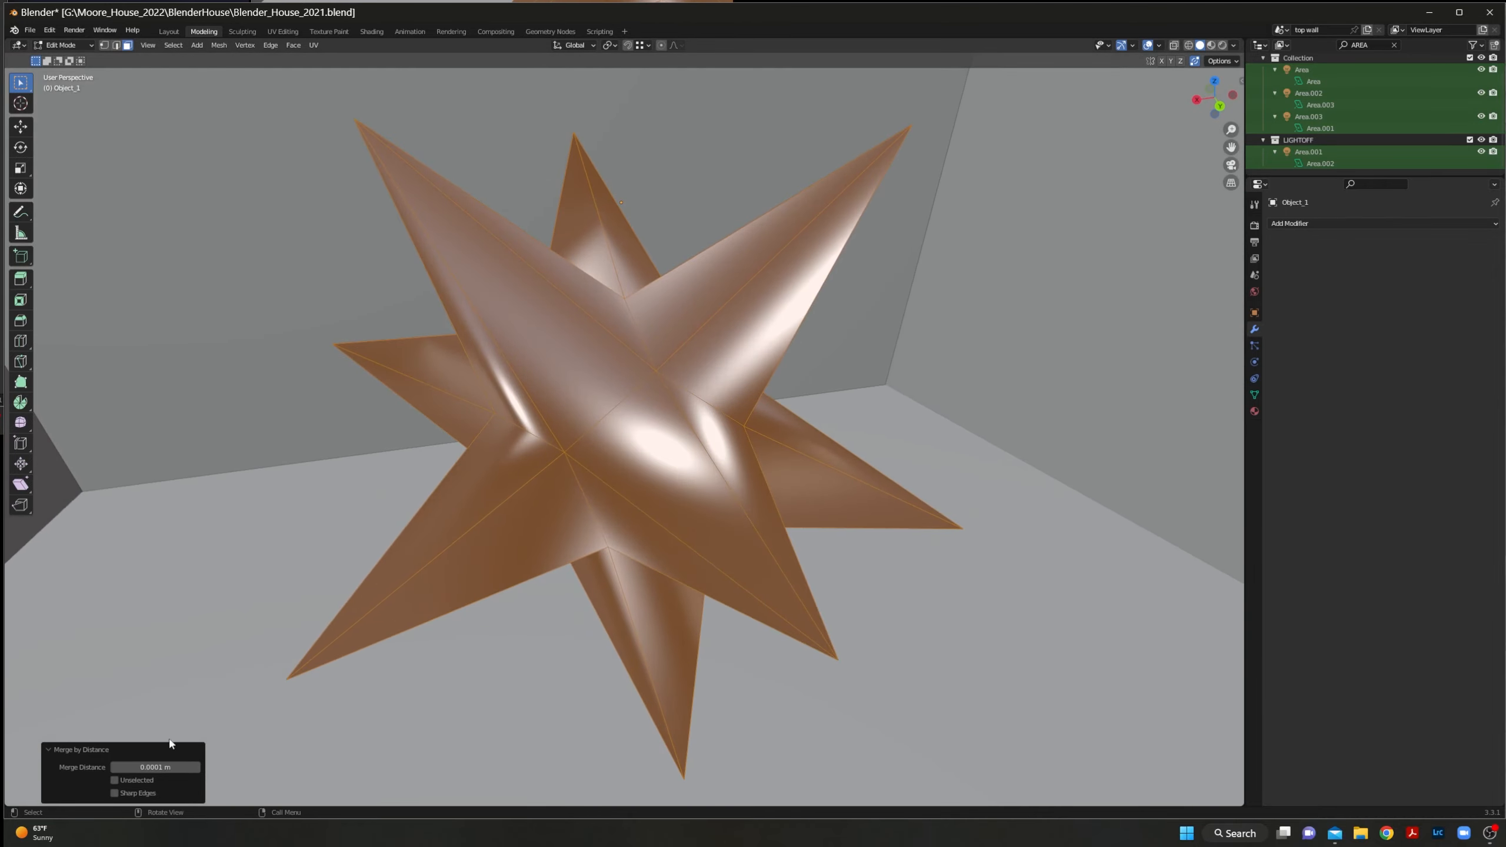
Add a Wireframe modifier to the star and return to Object Mode.
{"action": "left_click", "coordinate": [1343, 224]}
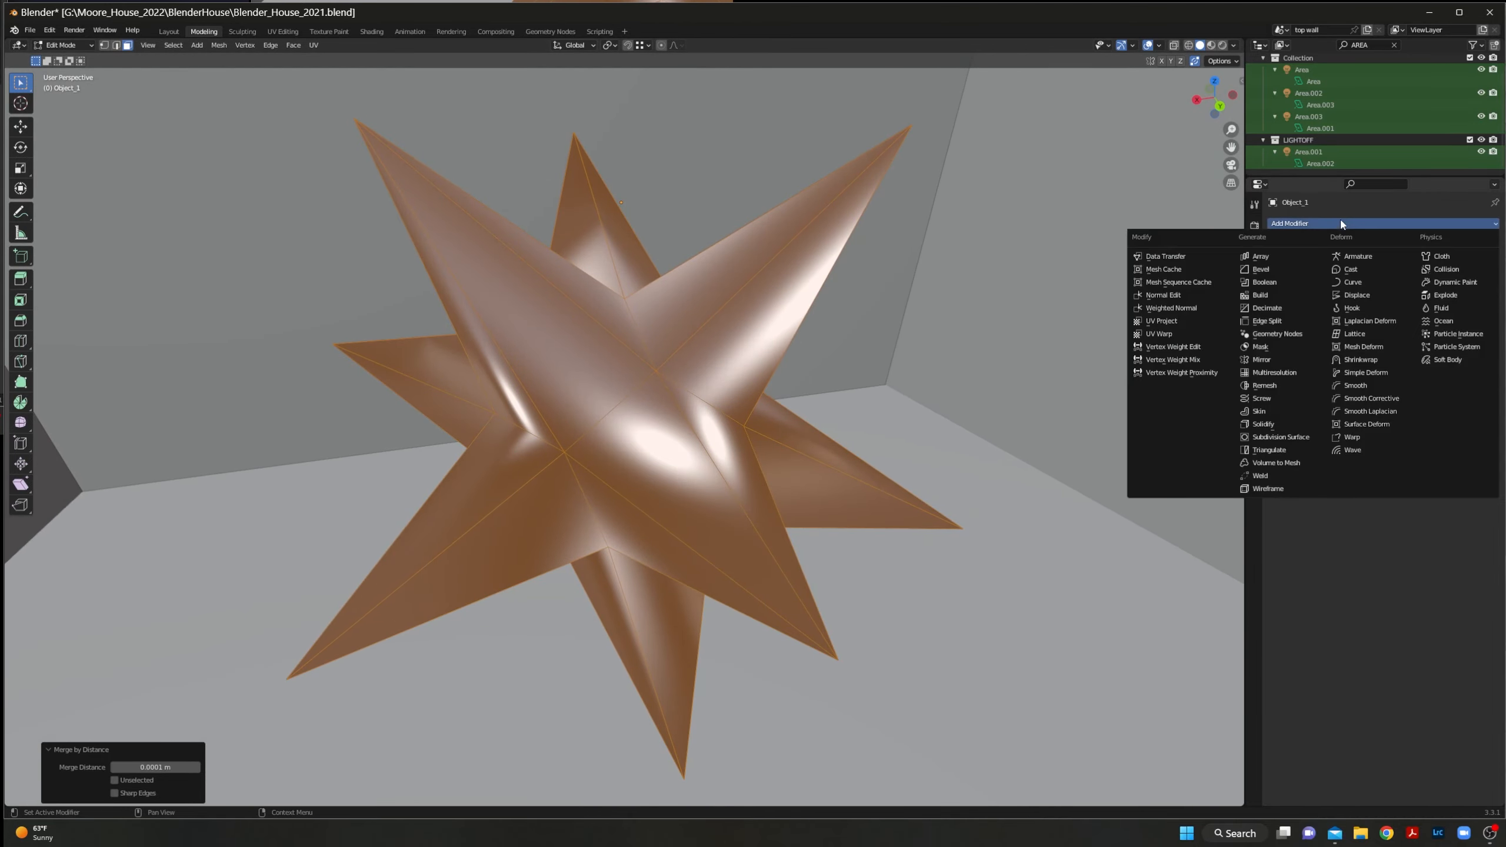
{"action": "left_click", "coordinate": [1278, 488]}
{"action": "key", "text": "Tab"}
{"action": "middle_click_drag", "start_coordinate": [652, 416], "coordinate": [682, 373]}
{"action": "scroll", "coordinate": [682, 372], "scroll_direction": "down", "scroll_amount": 3}
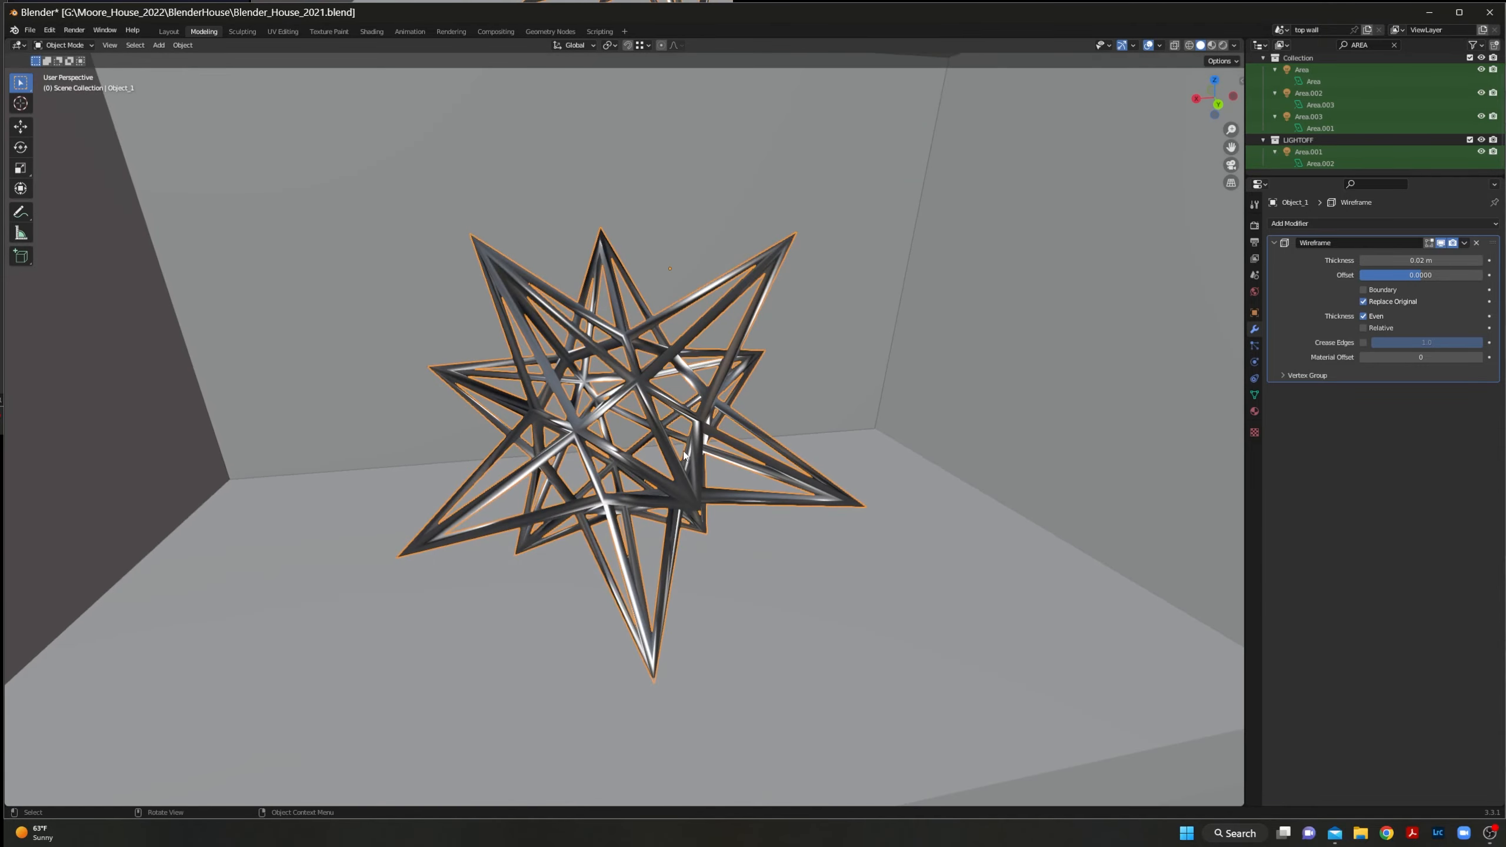
{"action": "middle_click_drag", "start_coordinate": [684, 454], "coordinate": [847, 415]}
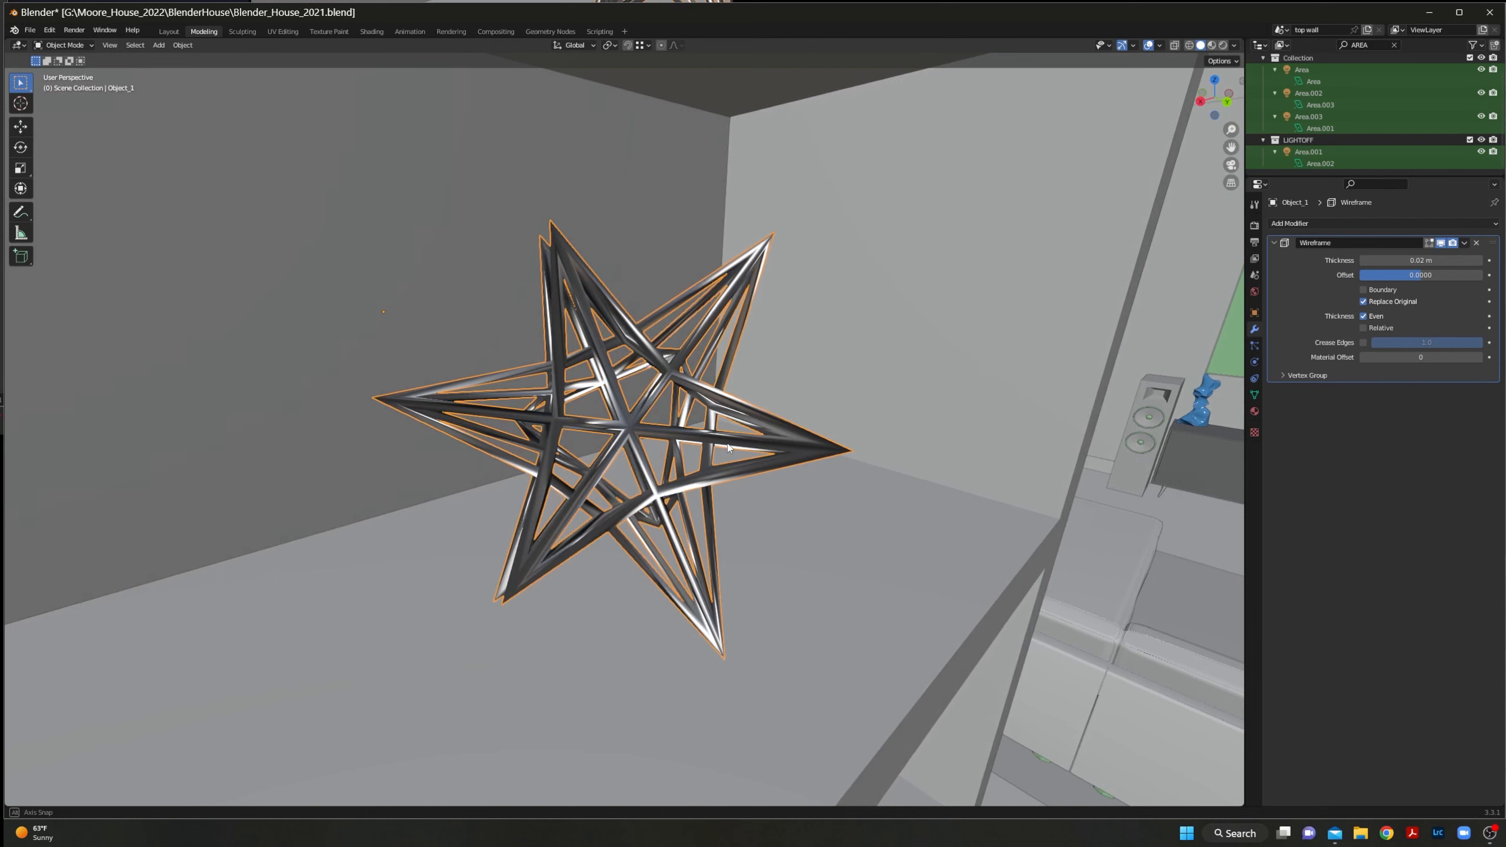
Set the Wireframe modifier's thickness to 0.01 m.
{"action": "left_click", "coordinate": [1423, 260]}
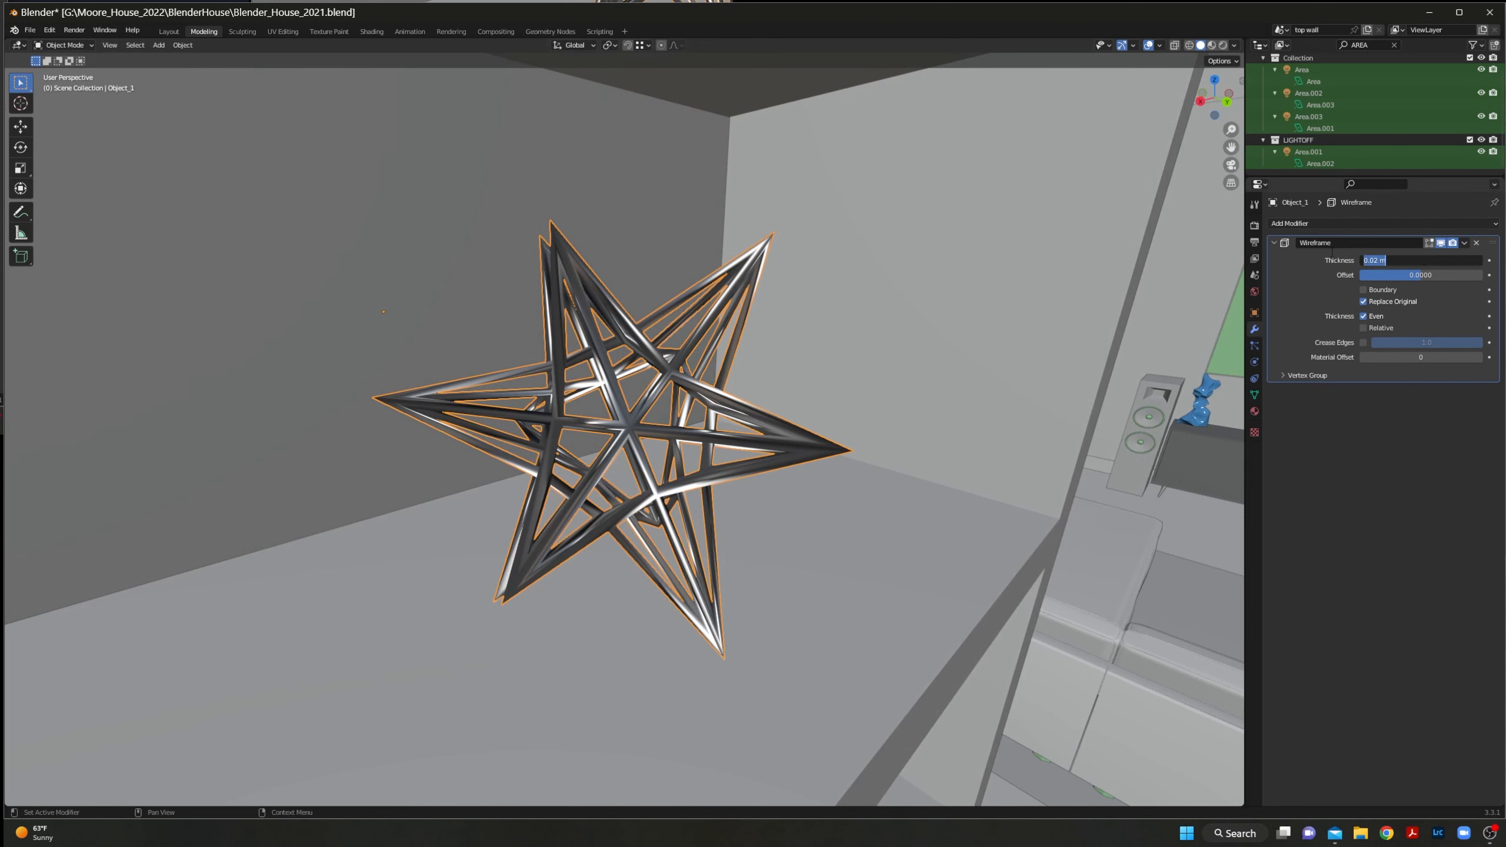
{"action": "type", "text": ".01"}
{"action": "key", "text": "Tab"}
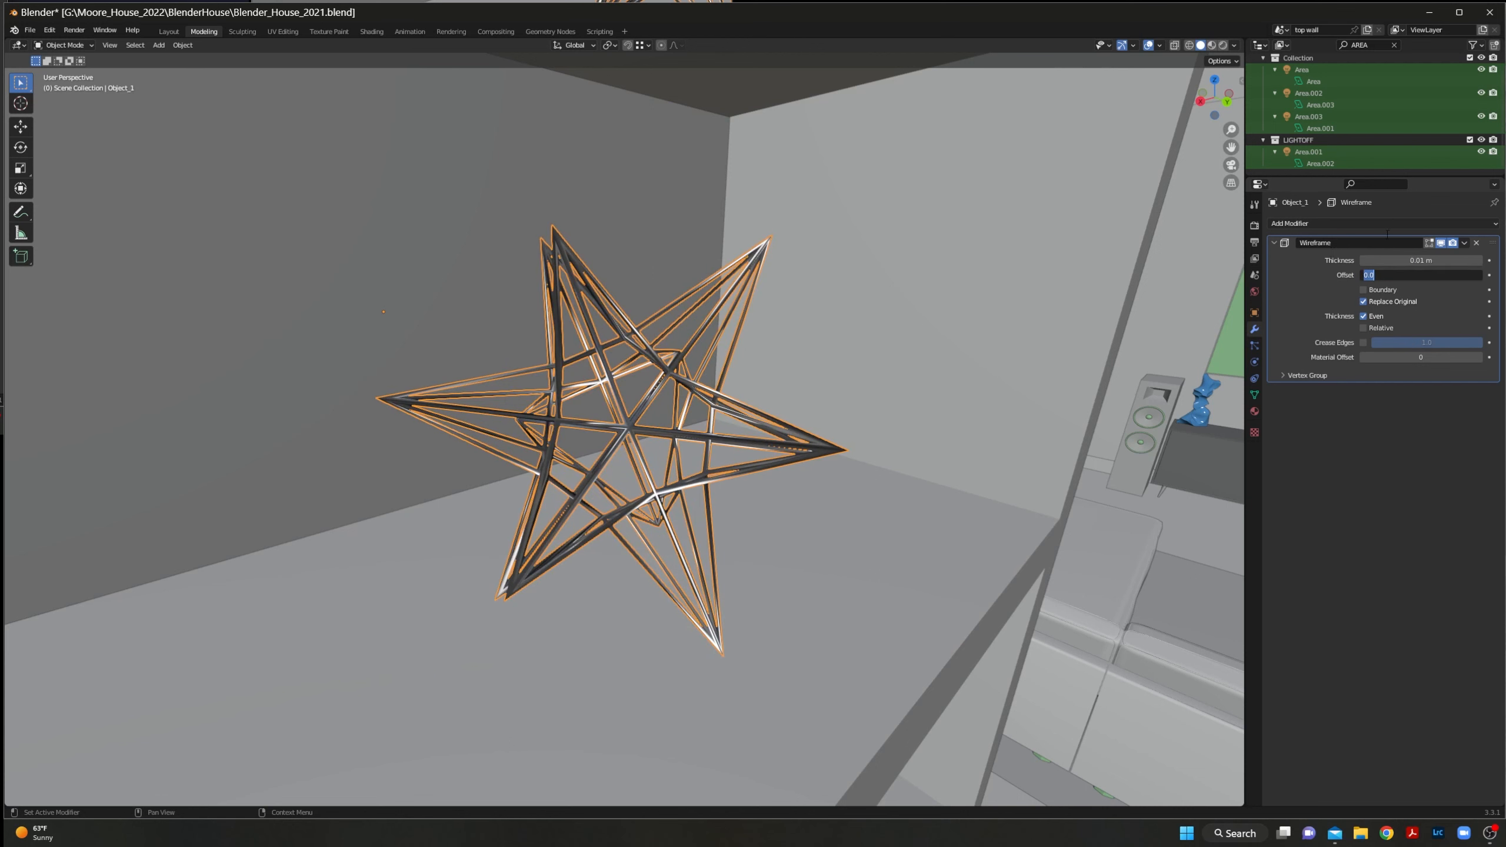
{"action": "left_click", "coordinate": [1397, 272]}
{"action": "key", "text": "Return"}
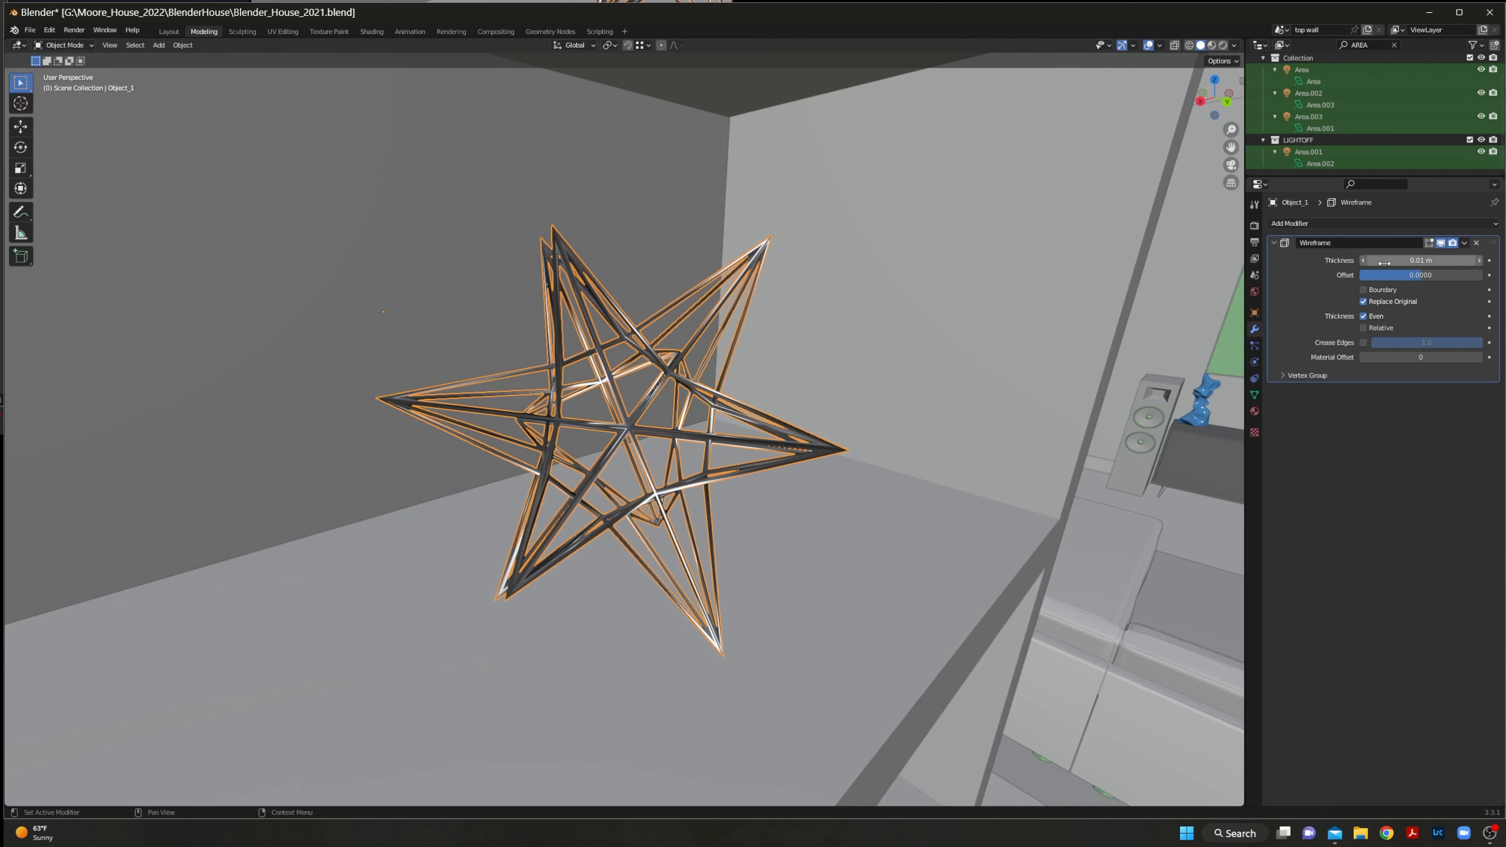
Set the Wireframe modifier's thickness to 0.015 m and check the struts up close.
{"action": "left_click", "coordinate": [1384, 263]}
{"action": "type", "text": ".015"}
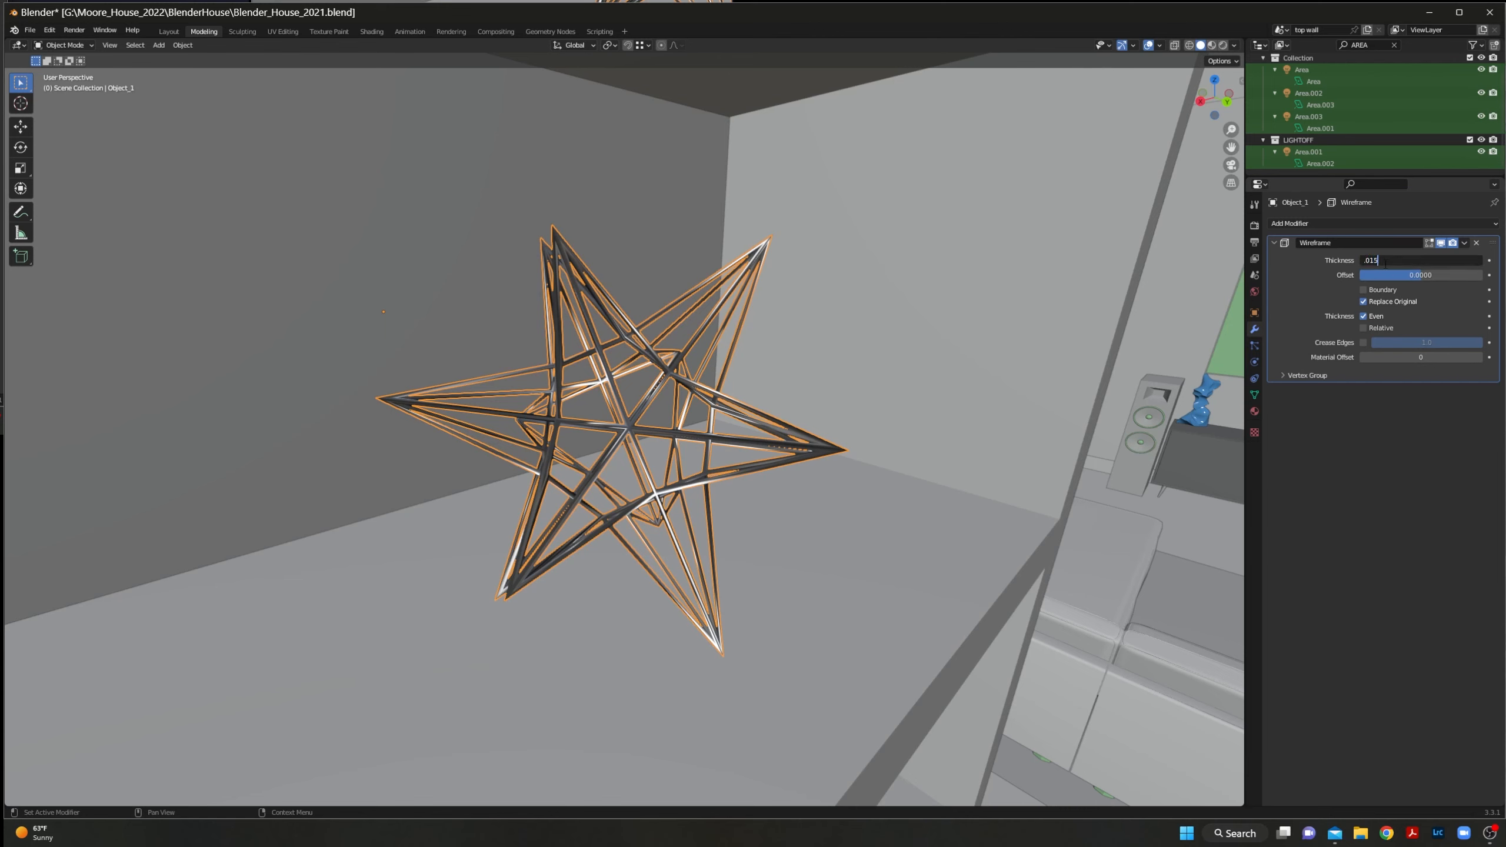
{"action": "key", "text": "Tab"}
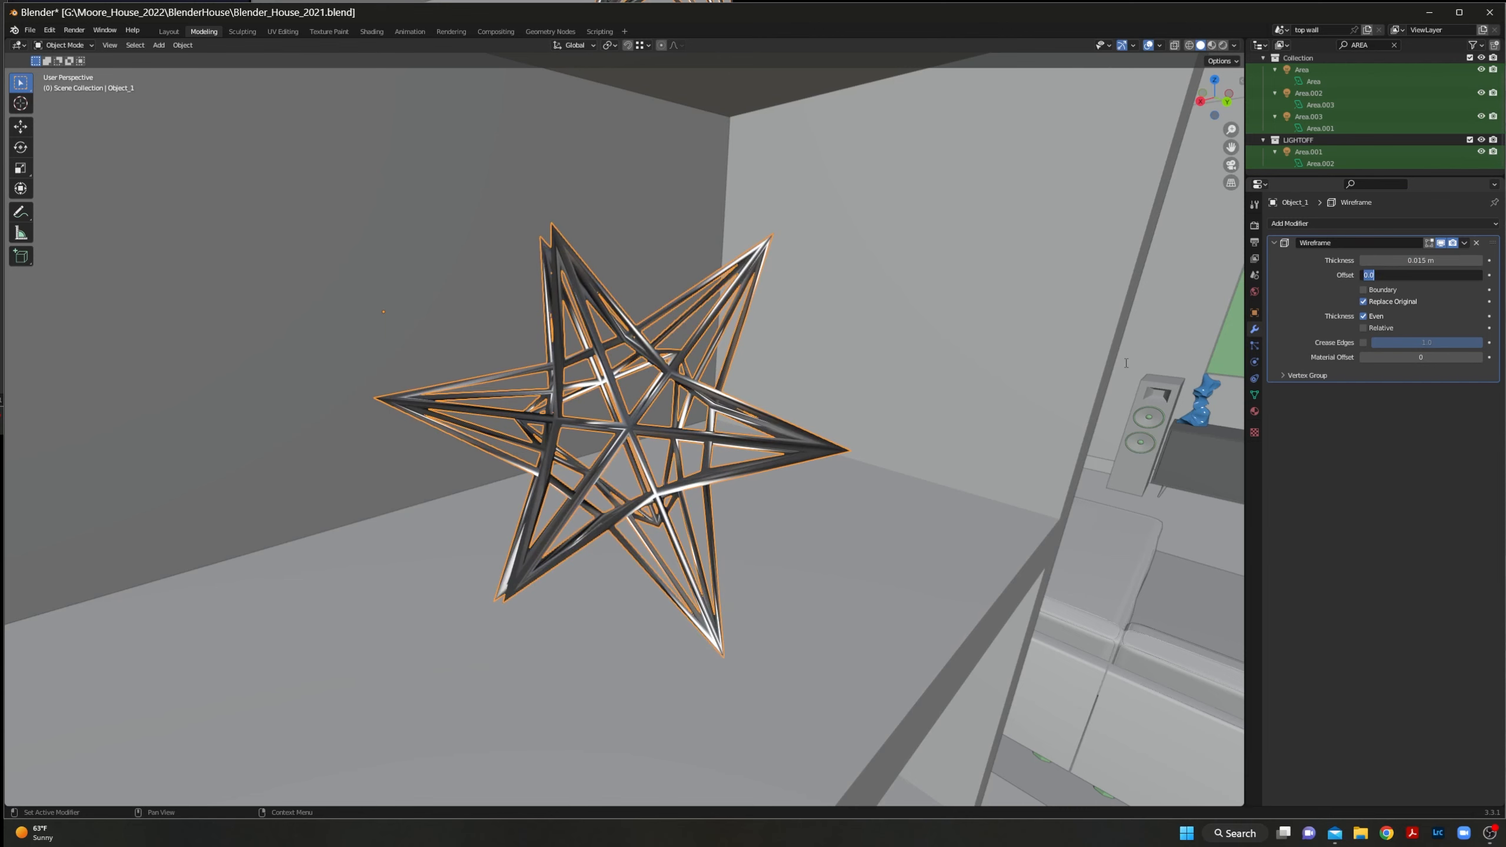
{"action": "left_click", "coordinate": [1429, 399]}
{"action": "scroll", "coordinate": [949, 433], "scroll_direction": "down", "scroll_amount": 3}
{"action": "scroll", "coordinate": [854, 439], "scroll_direction": "up", "scroll_amount": 3}
{"action": "middle_click_drag", "start_coordinate": [798, 482], "coordinate": [729, 485]}
{"action": "scroll", "coordinate": [750, 322], "scroll_direction": "up", "scroll_amount": 5}
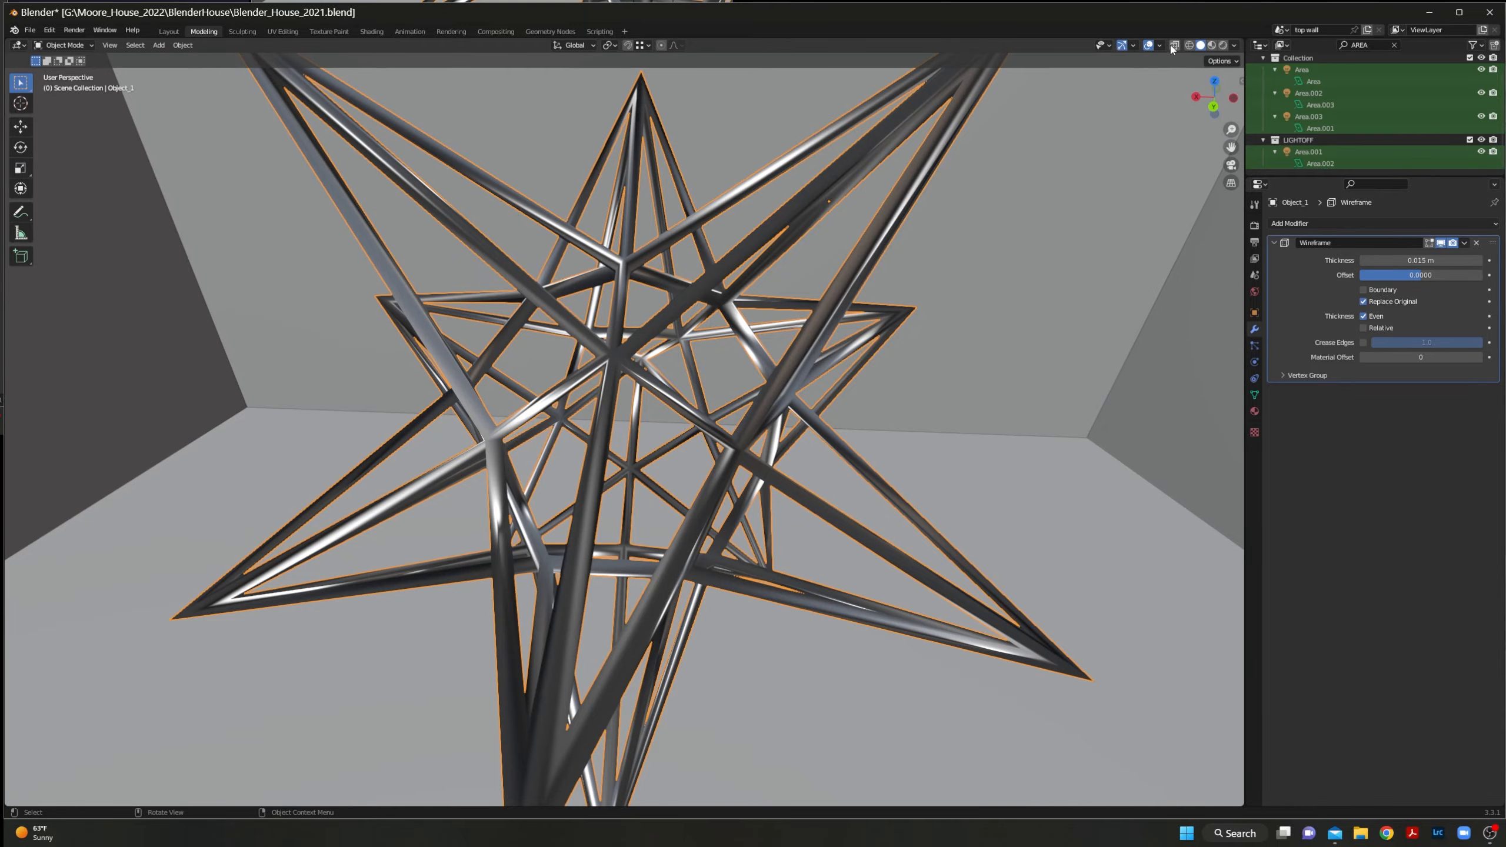
Switch the viewport to wireframe shading and examine the star's strut mesh.
{"action": "left_click", "coordinate": [1190, 45]}
{"action": "scroll", "coordinate": [968, 188], "scroll_direction": "down", "scroll_amount": 3}
{"action": "middle_click_drag", "start_coordinate": [969, 189], "coordinate": [795, 314]}
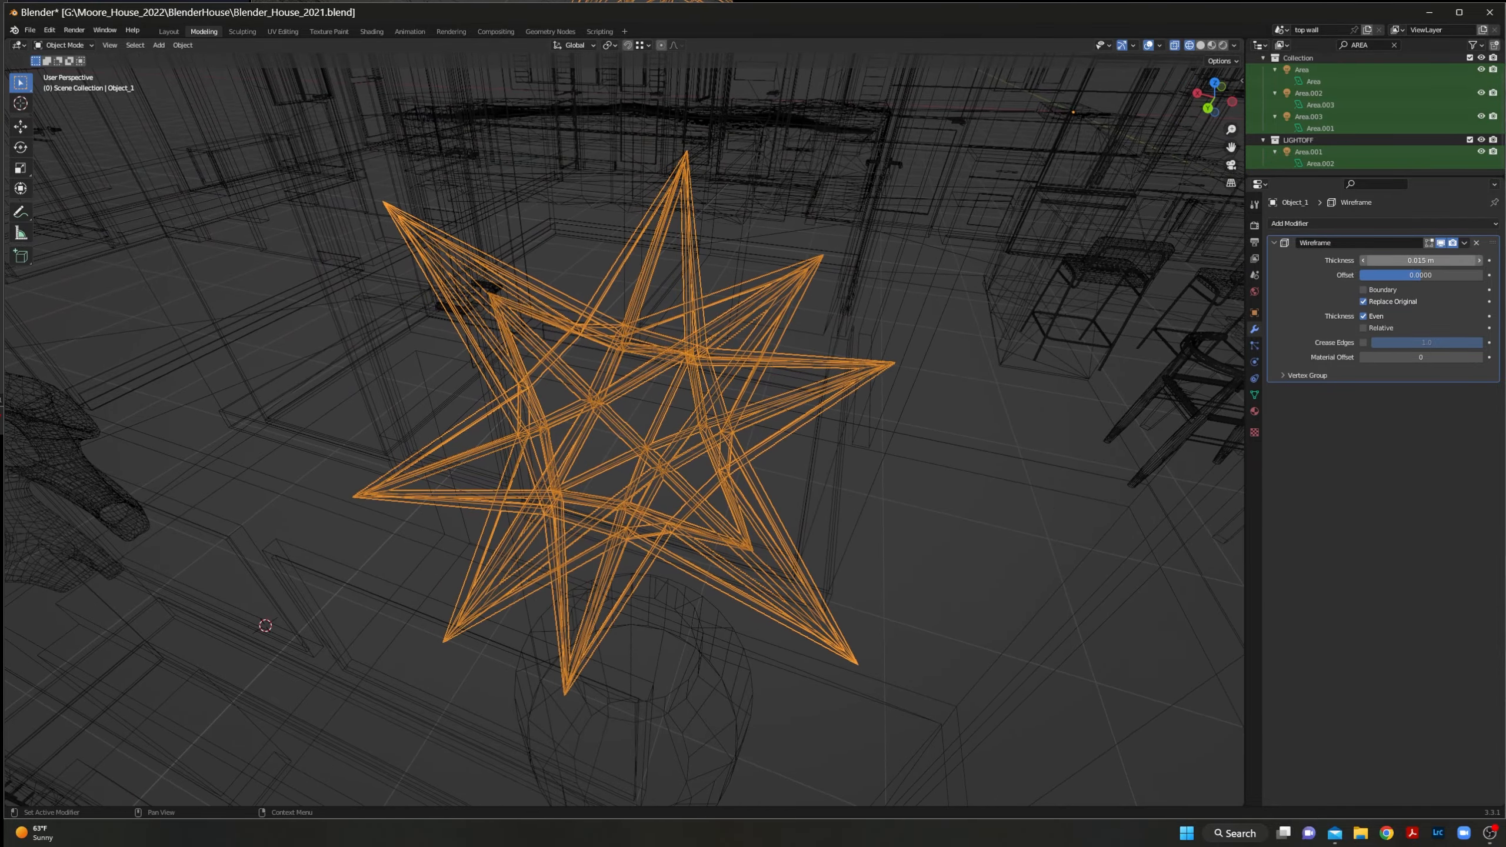
Apply the Wireframe modifier to the star so its struts become real geometry.
{"action": "left_click", "coordinate": [1464, 242]}
{"action": "left_click", "coordinate": [1451, 260]}
{"action": "middle_click_drag", "start_coordinate": [682, 296], "coordinate": [524, 174]}
{"action": "scroll", "coordinate": [705, 221], "scroll_direction": "down", "scroll_amount": 5}
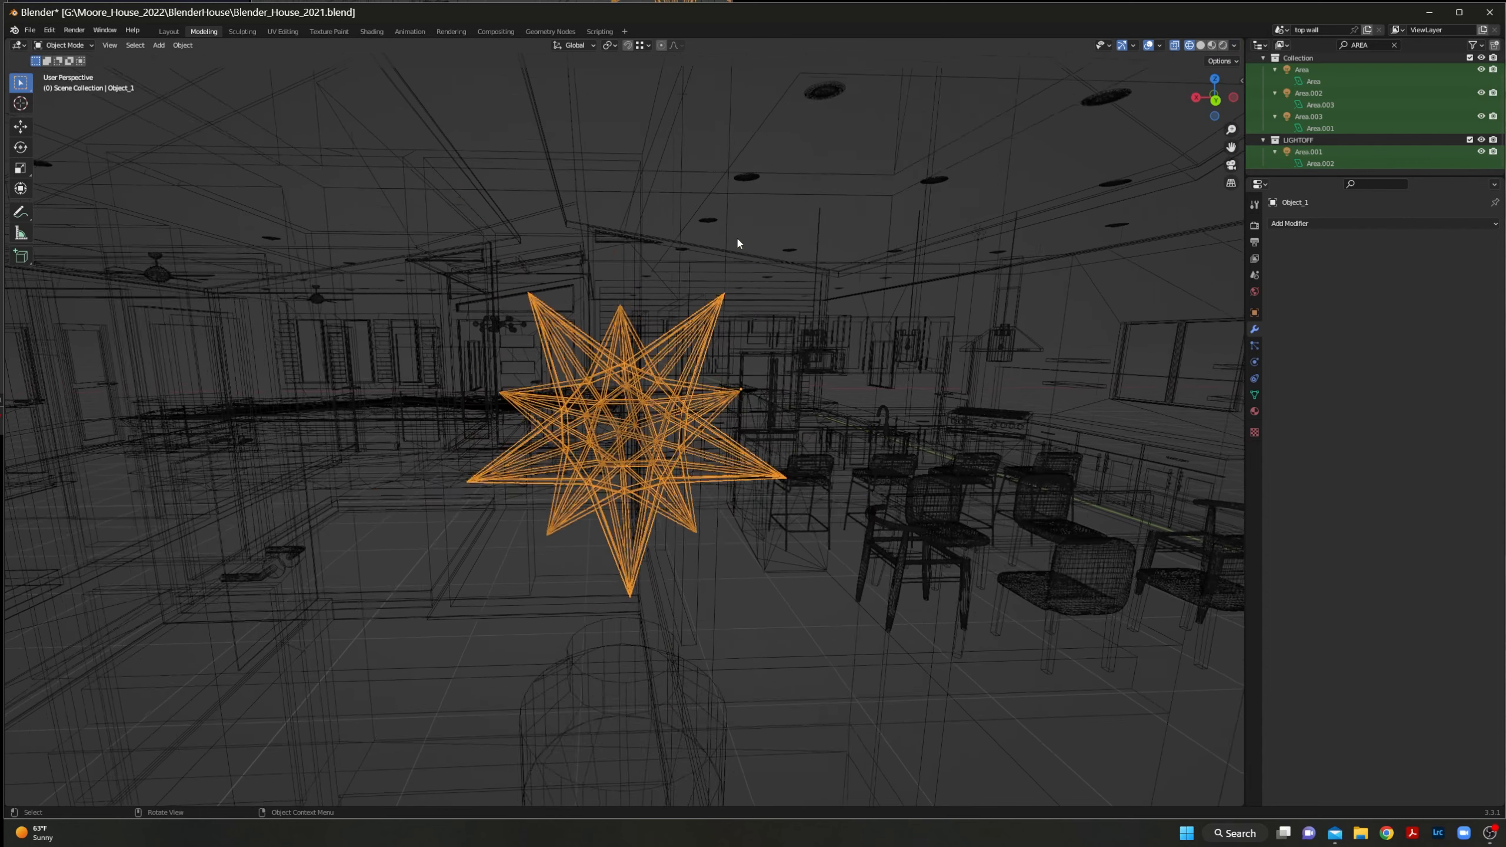
{"action": "middle_click_drag", "start_coordinate": [852, 349], "coordinate": [827, 361]}
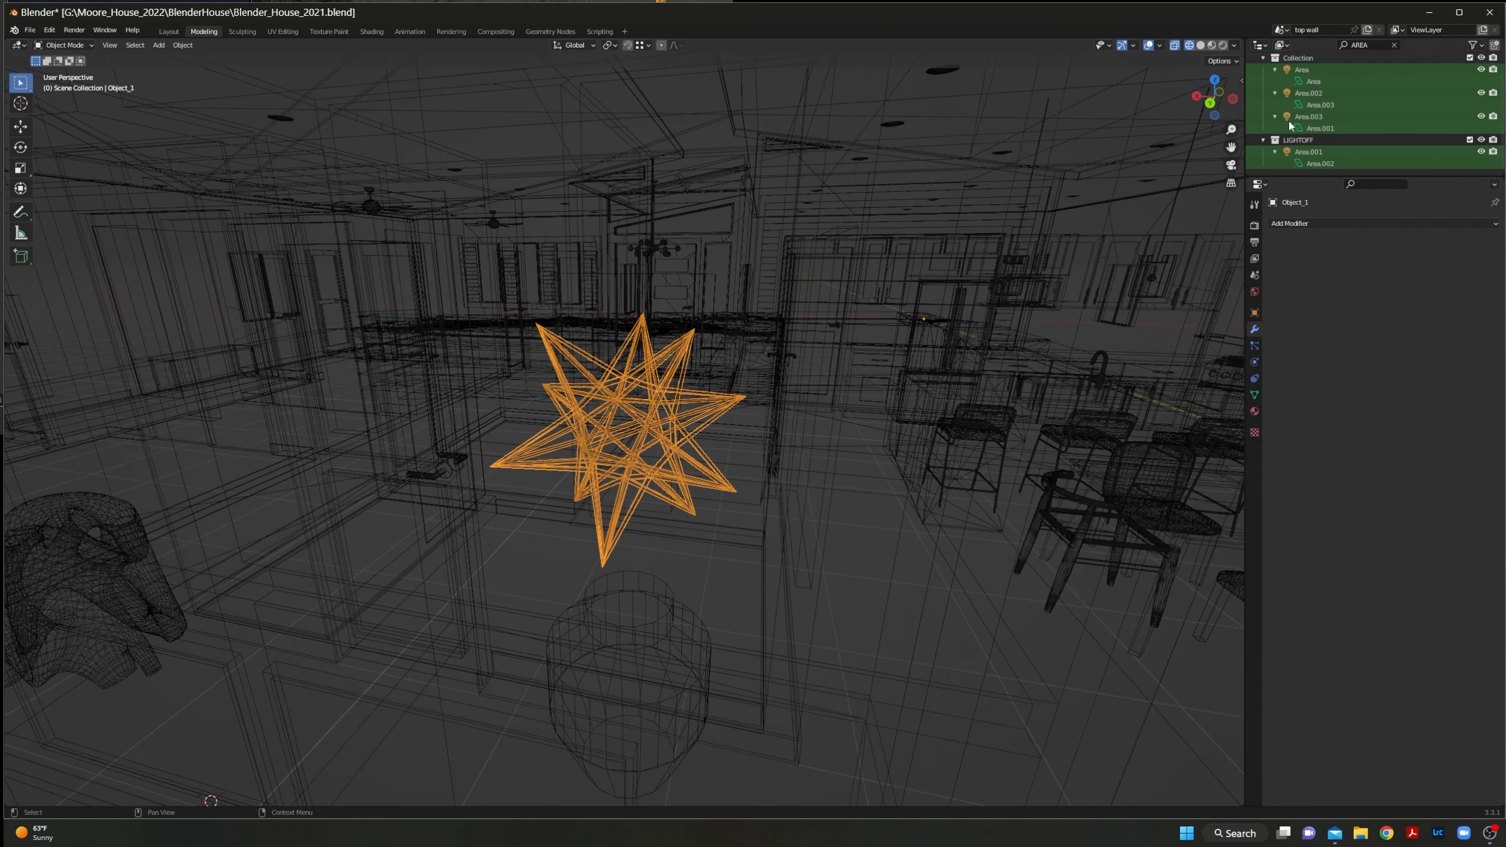
{"action": "left_click", "coordinate": [1304, 223]}
{"action": "left_click", "coordinate": [1303, 224]}
Assign the existing Metal material to the star.
{"action": "left_click", "coordinate": [1255, 412]}
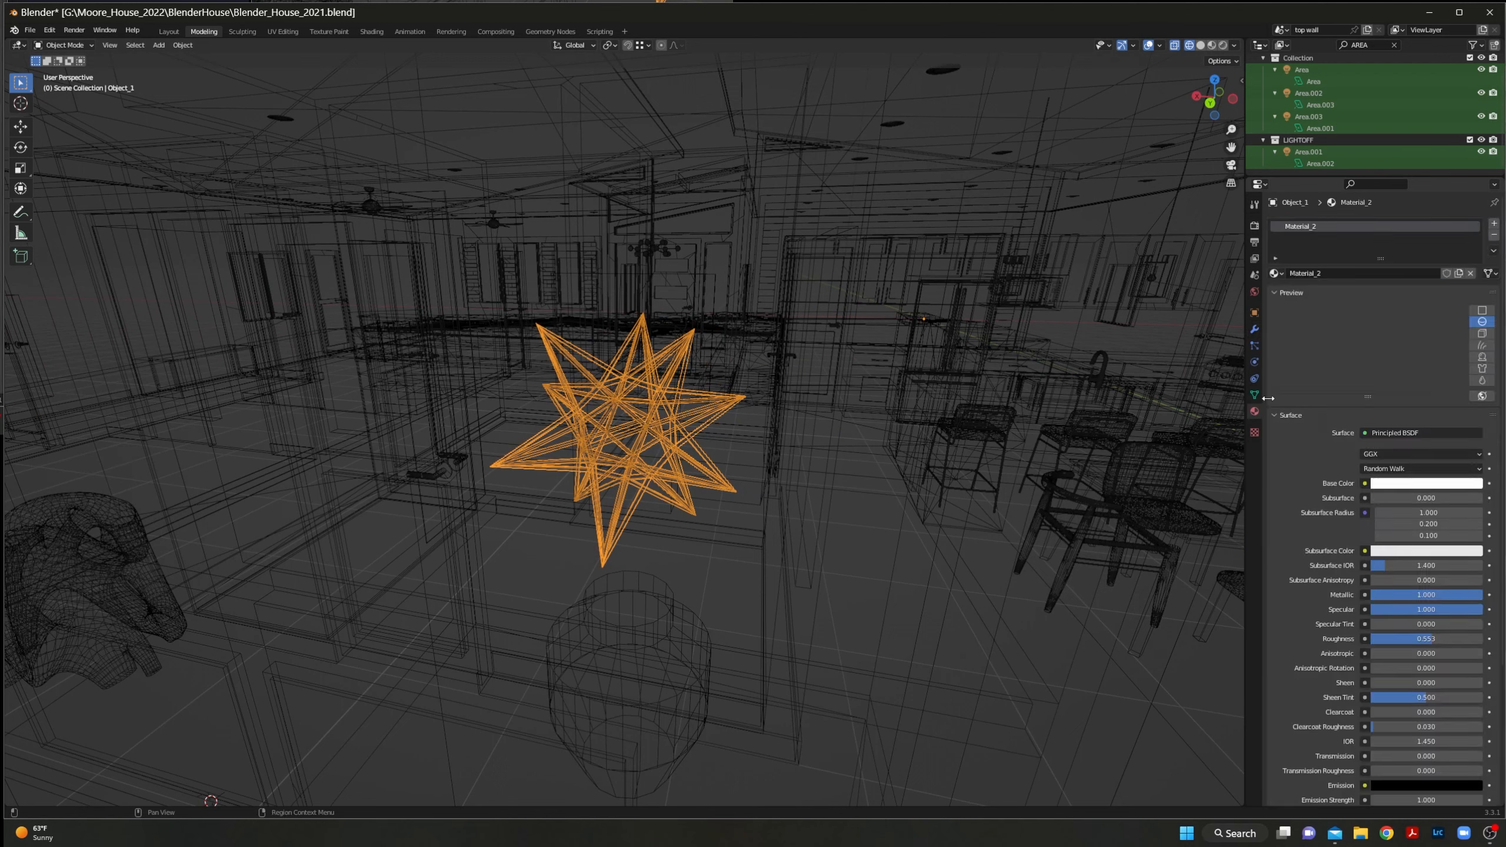
{"action": "left_click", "coordinate": [1285, 275]}
{"action": "left_click", "coordinate": [1313, 360]}
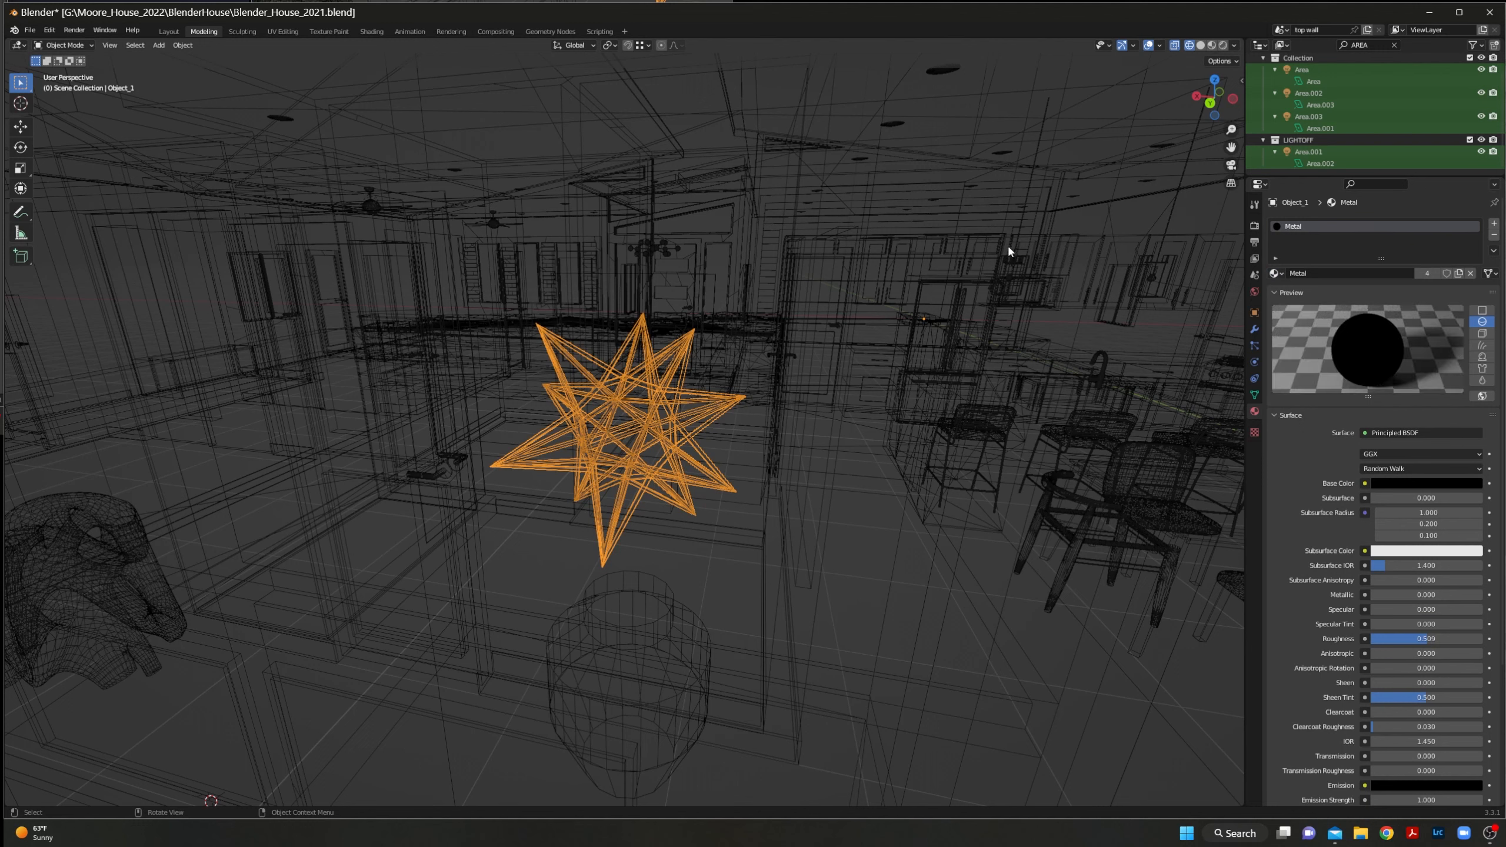
{"action": "left_click", "coordinate": [1276, 274]}
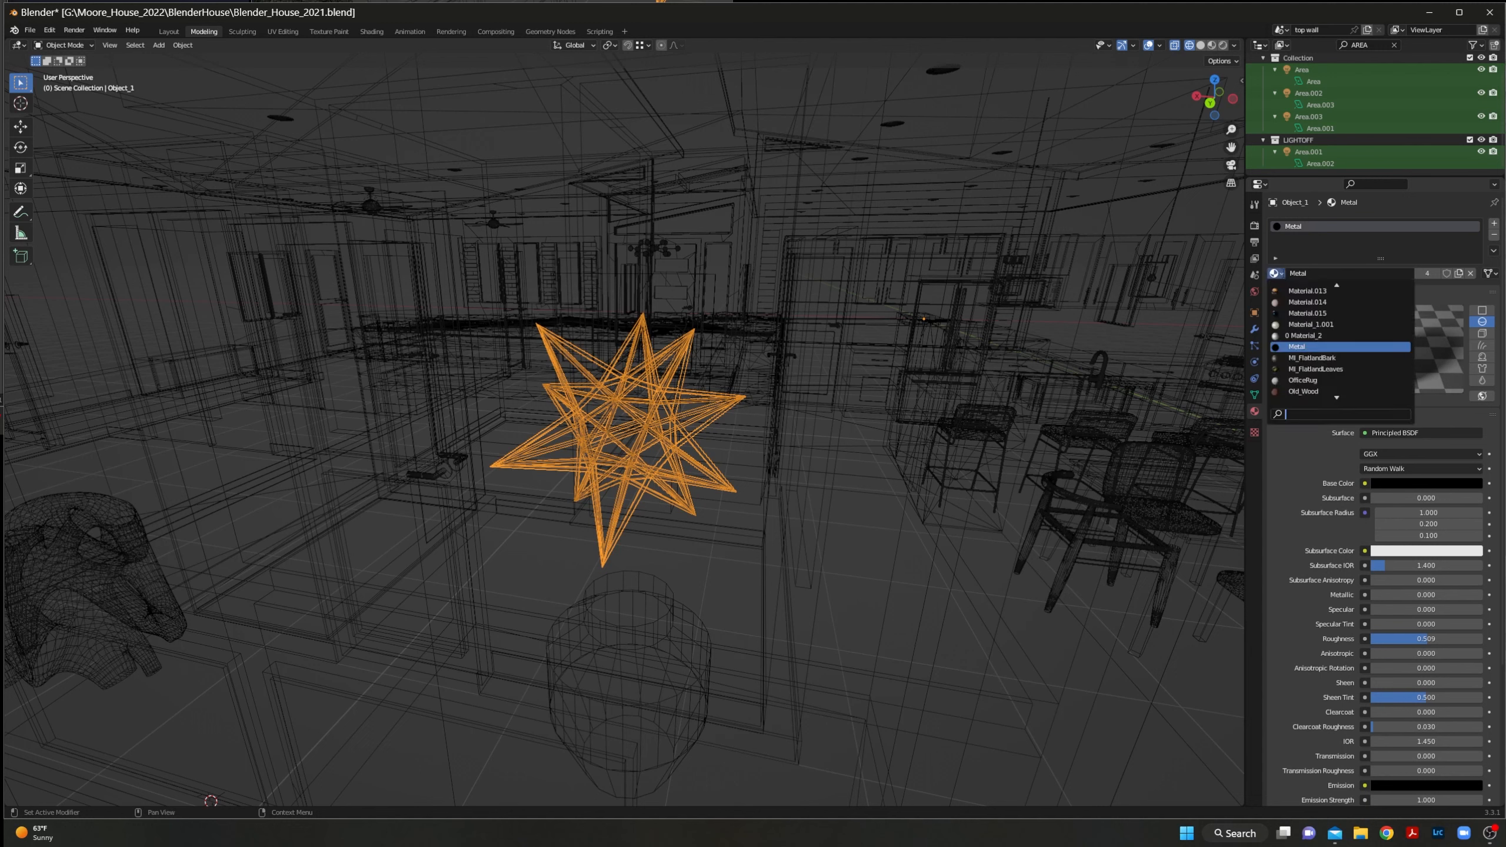
{"action": "left_click", "coordinate": [1279, 273]}
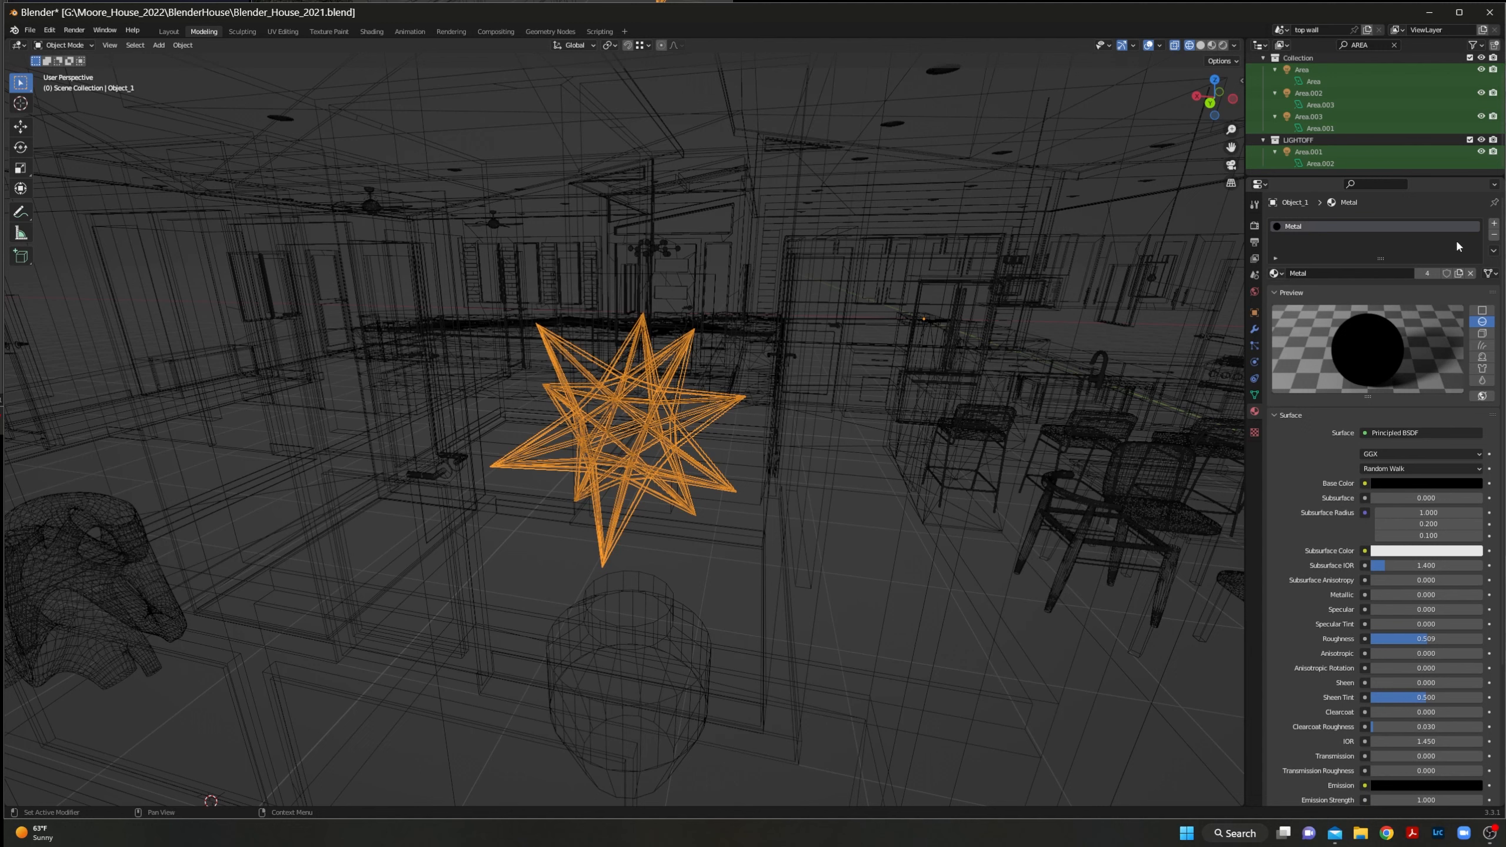
Remove the star's current material slot and create a new material named BLACK METAL SHINE.
{"action": "left_click", "coordinate": [1494, 235]}
{"action": "left_click", "coordinate": [1394, 275]}
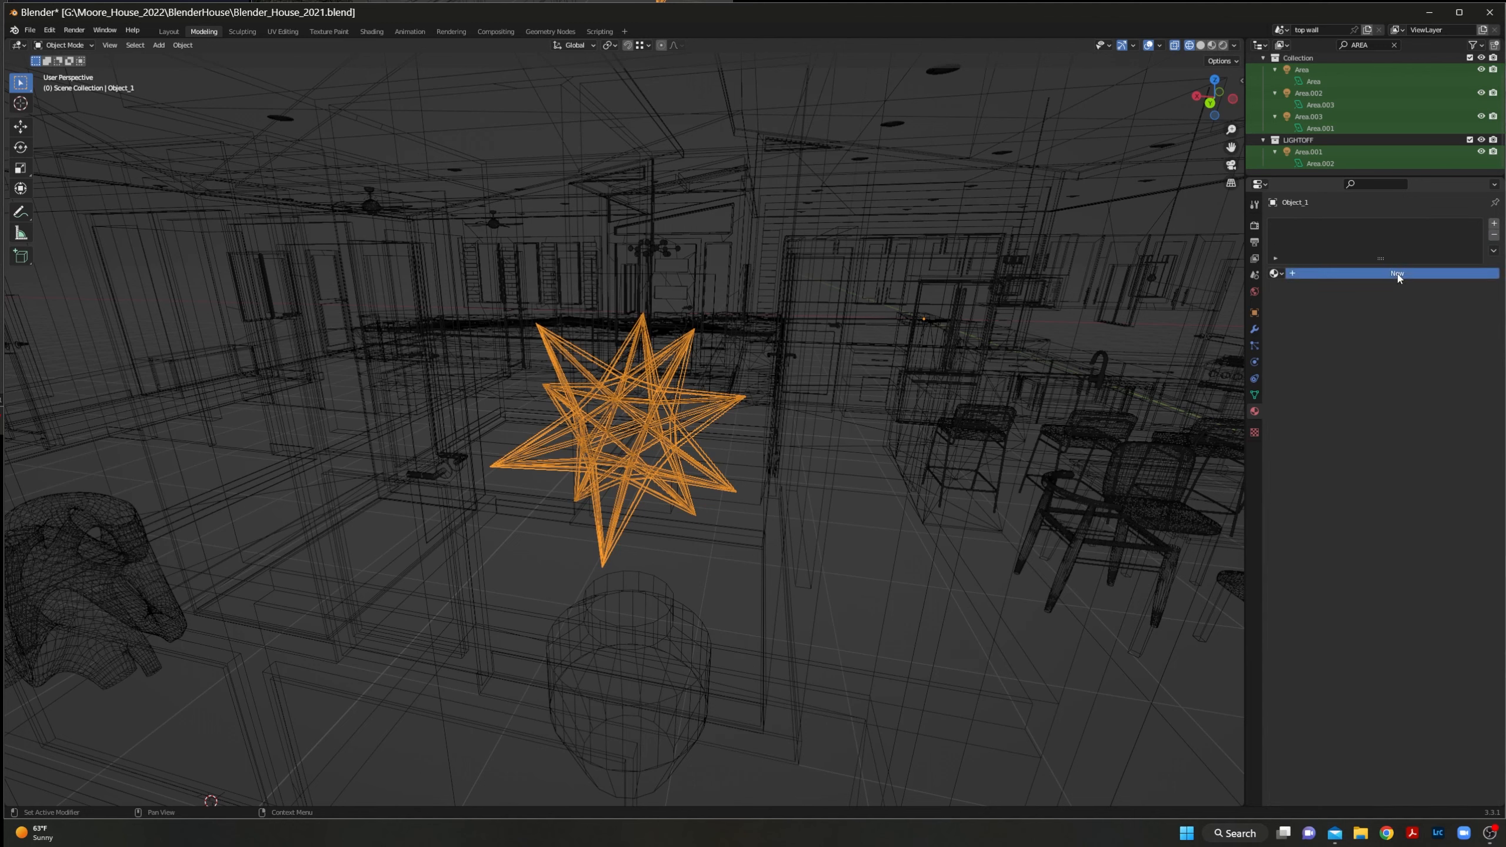
{"action": "left_click", "coordinate": [1423, 274]}
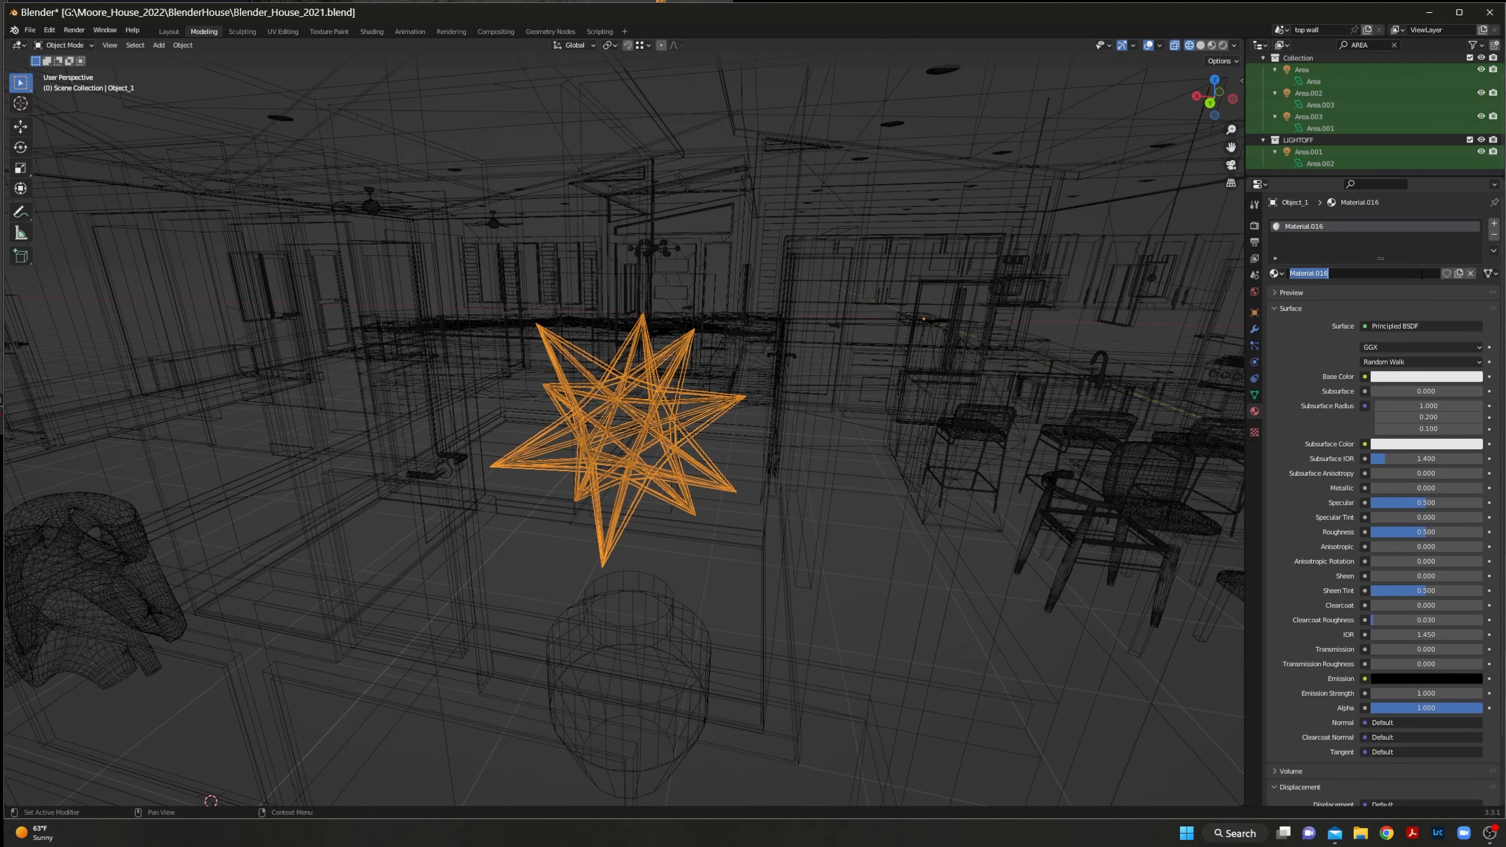
{"action": "type", "text": "BLACK METAL SHINE"}
{"action": "key", "text": "Return"}
Give BLACK METAL SHINE a black base color, set its metallic value to 1.000 and lower its roughness.
{"action": "left_click", "coordinate": [1384, 380]}
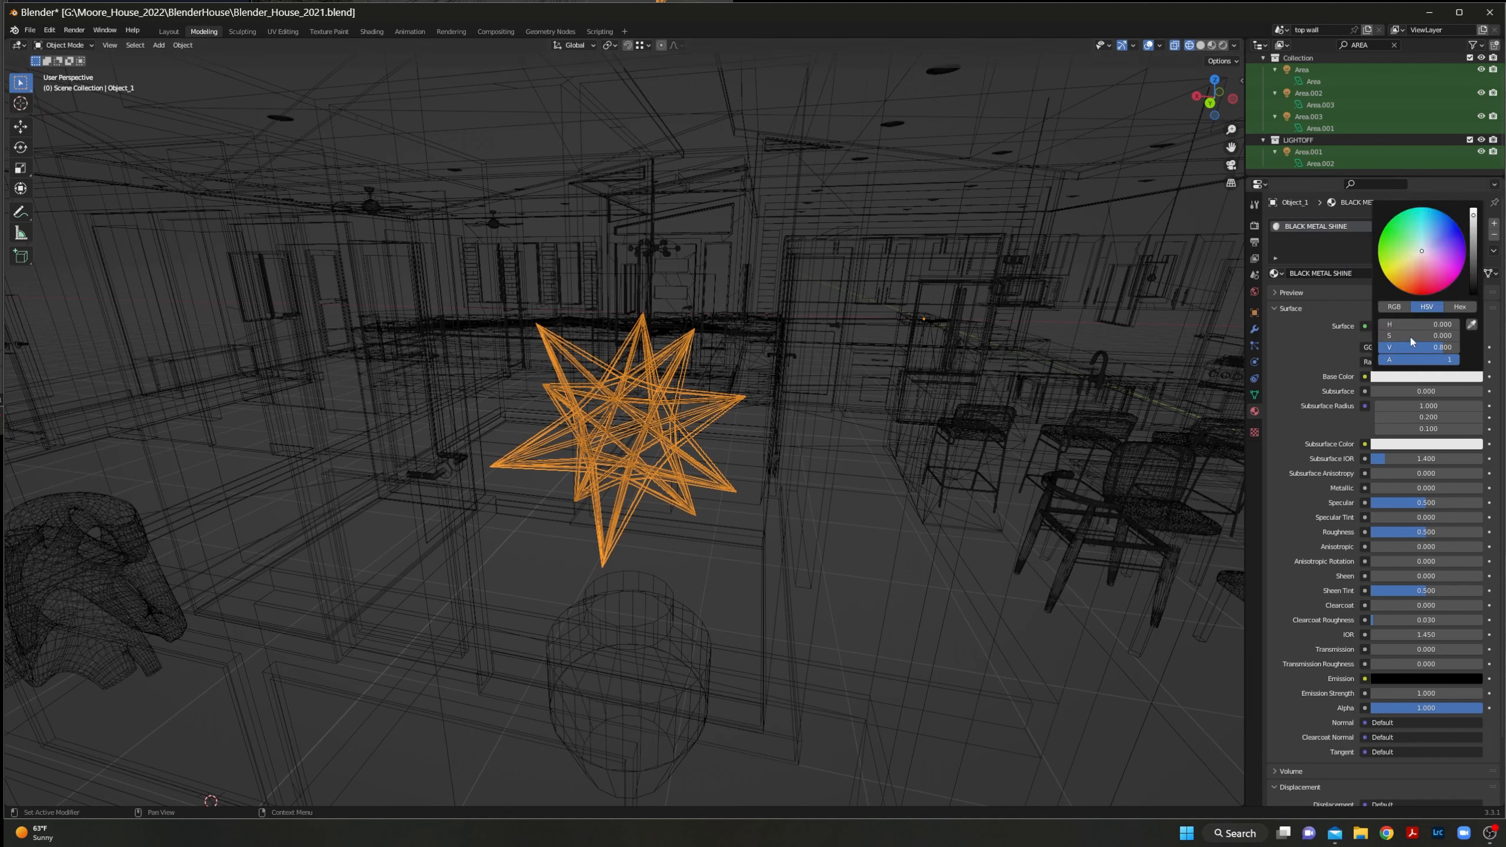
{"action": "left_click_drag", "start_coordinate": [1469, 275], "coordinate": [1472, 297]}
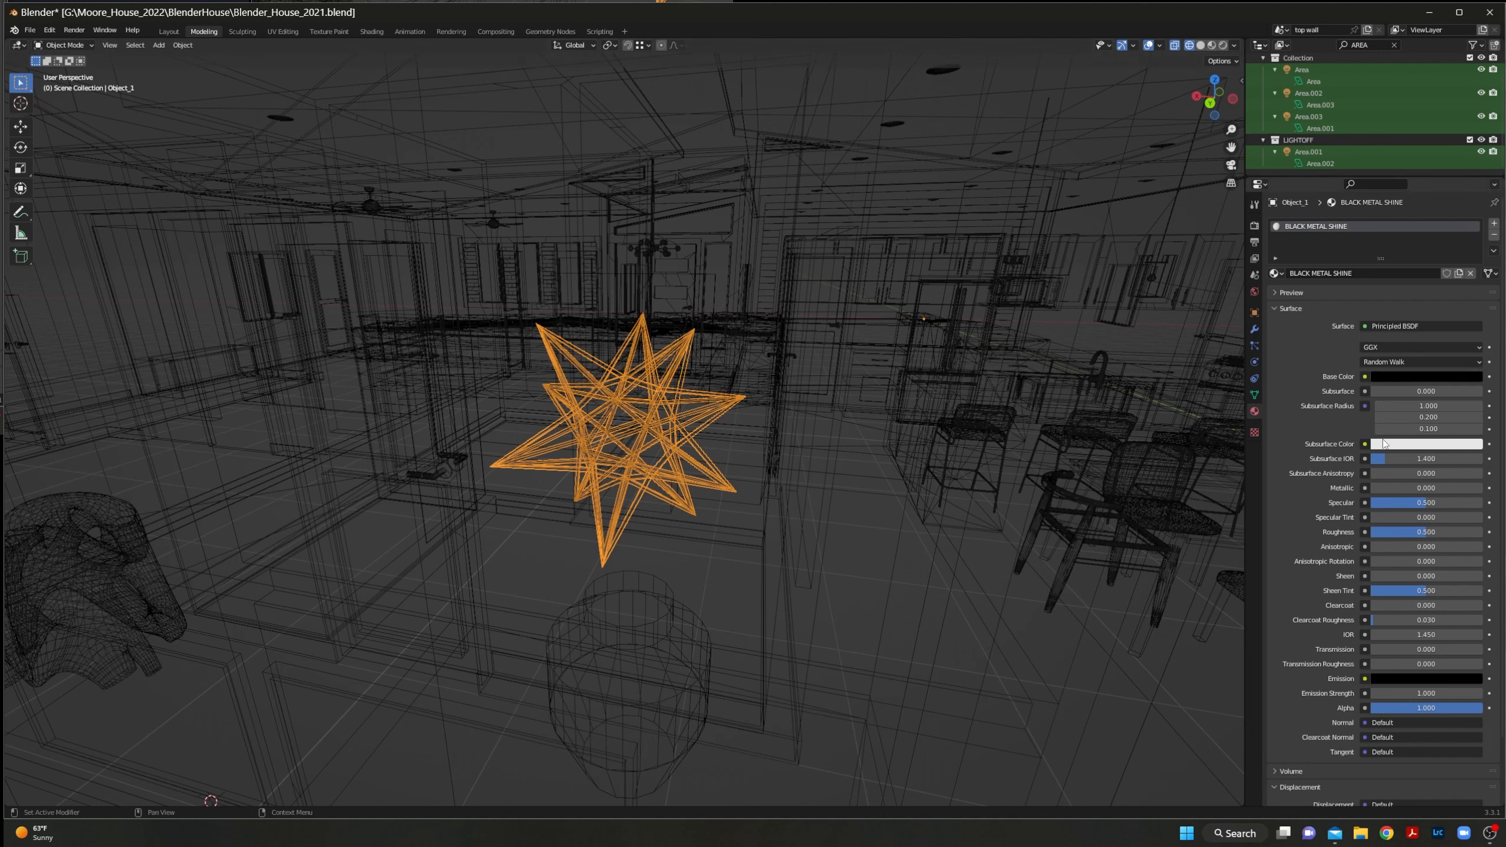
{"action": "left_click_drag", "start_coordinate": [1389, 489], "coordinate": [1485, 488]}
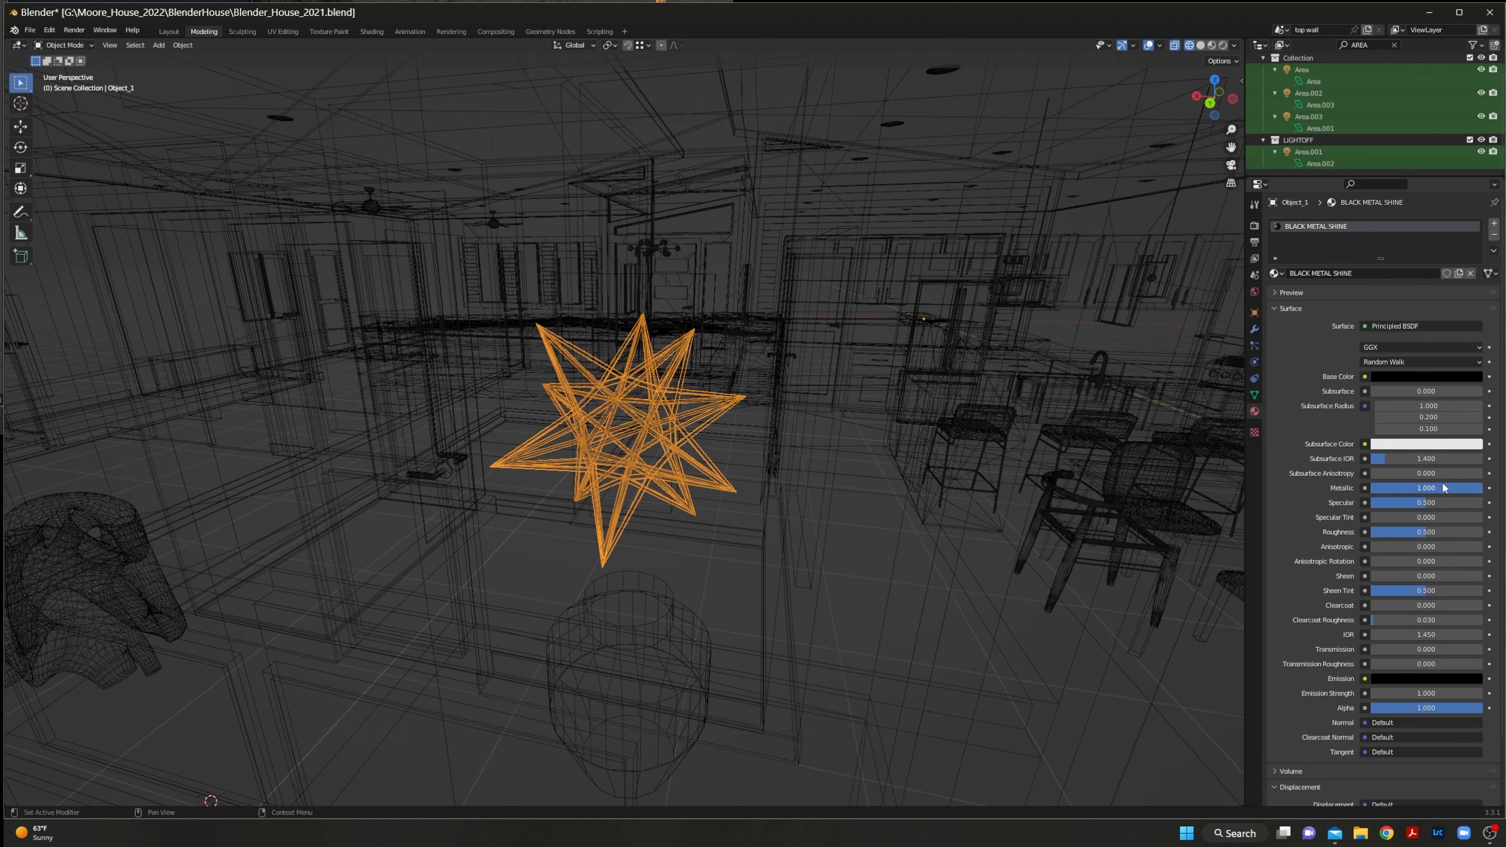
{"action": "left_click_drag", "start_coordinate": [1423, 532], "coordinate": [1397, 533]}
Switch the viewport to Material Preview shading and inspect the star on the office shelf.
{"action": "left_click", "coordinate": [1211, 45]}
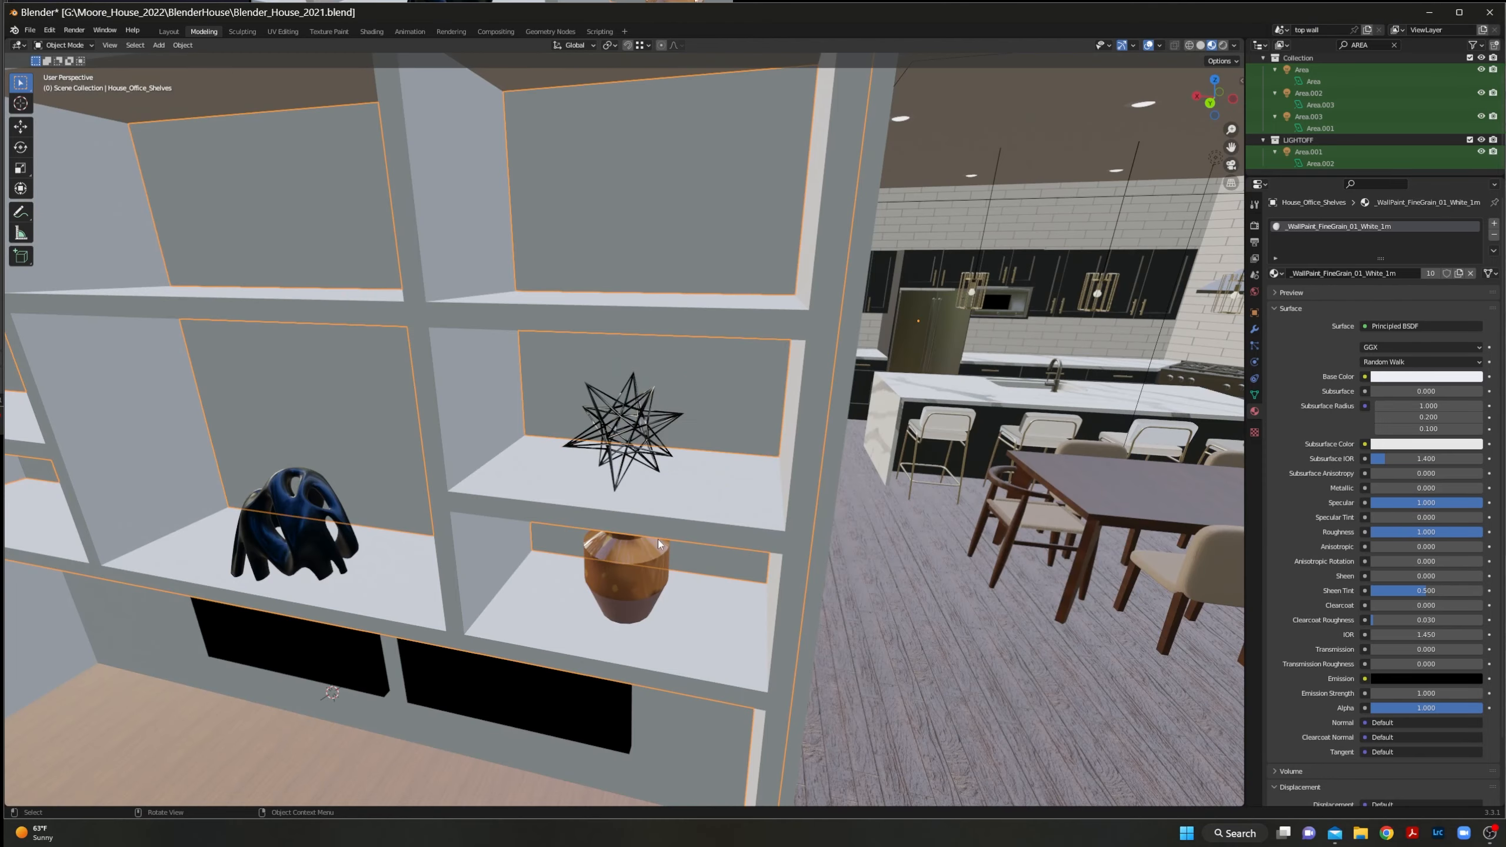
{"action": "middle_click_drag", "start_coordinate": [657, 540], "coordinate": [771, 466]}
{"action": "scroll", "coordinate": [695, 517], "scroll_direction": "up", "scroll_amount": 4}
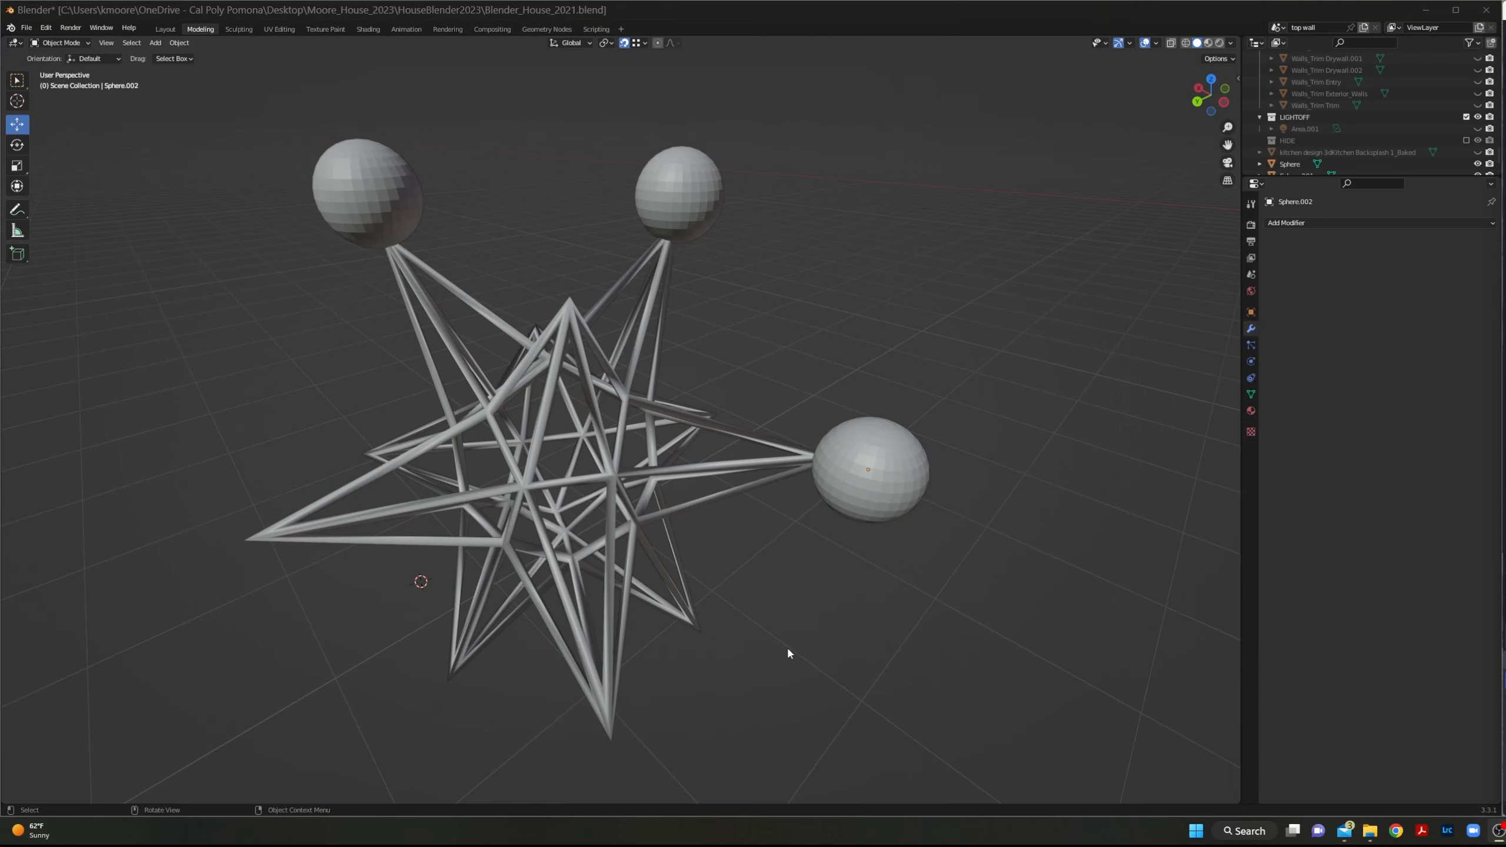
Examine the star and its three spheres from several angles and review the snapping options.
{"action": "middle_click_drag", "start_coordinate": [787, 653], "coordinate": [330, 408]}
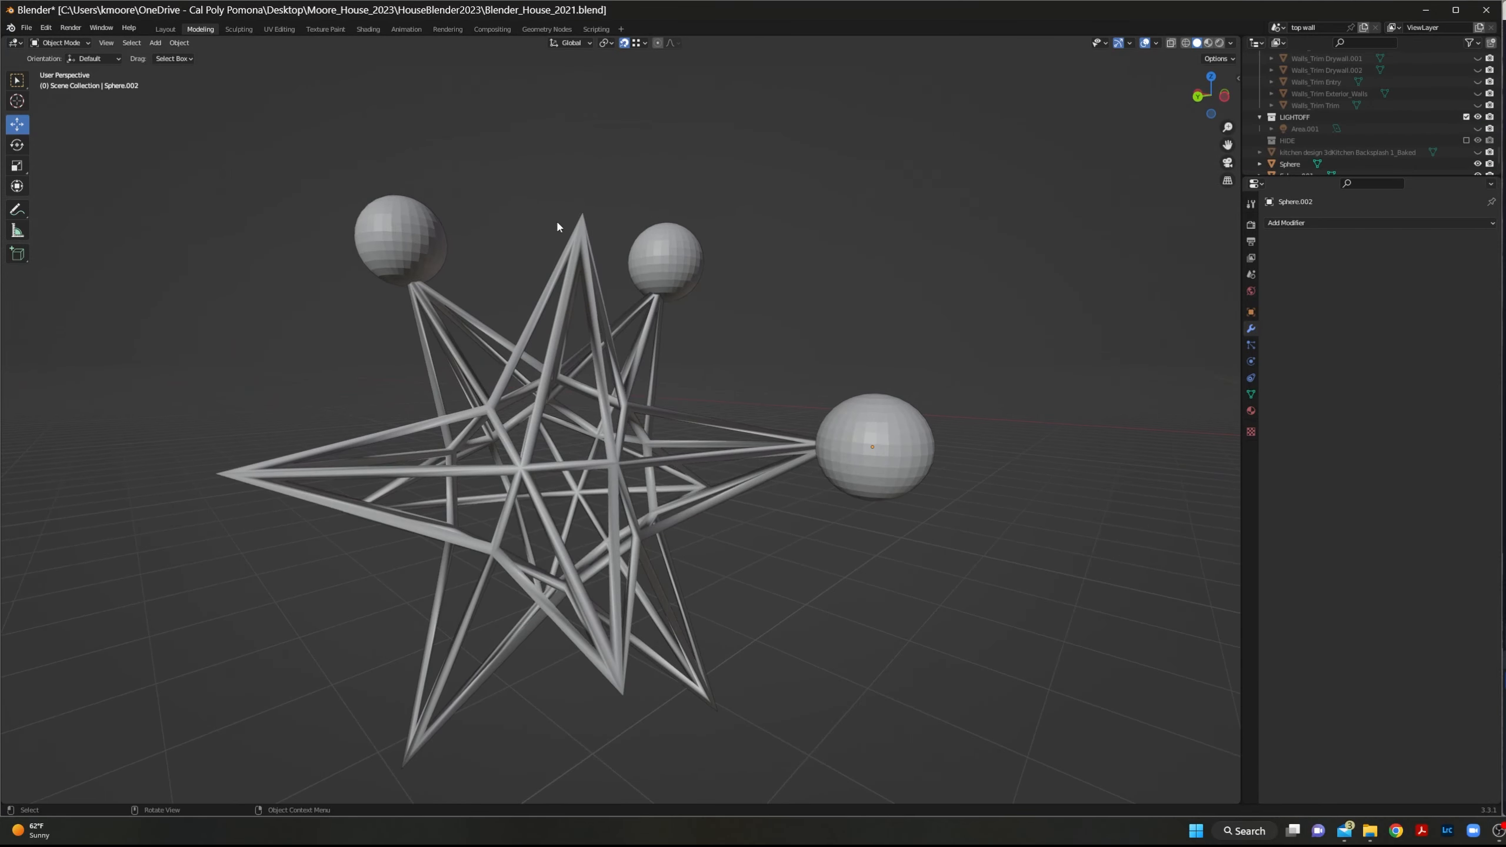
{"action": "middle_click_drag", "start_coordinate": [591, 225], "coordinate": [389, 305]}
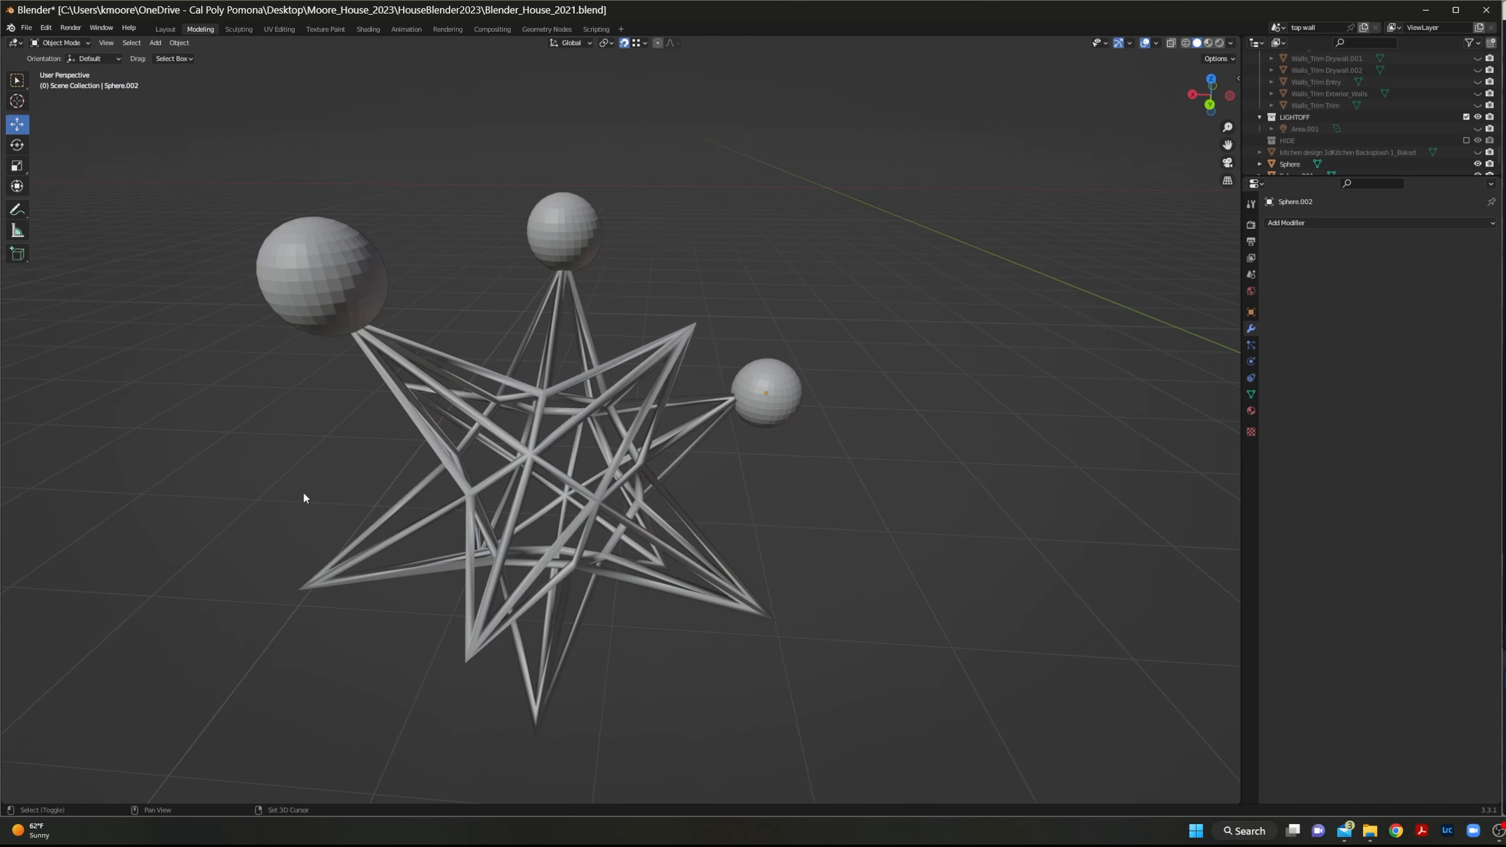
{"action": "key", "text": "shift+a"}
{"action": "mouse_move", "coordinate": [243, 557]}
{"action": "middle_click_drag", "start_coordinate": [331, 452], "coordinate": [432, 374]}
{"action": "middle_click_drag", "start_coordinate": [320, 355], "coordinate": [380, 297]}
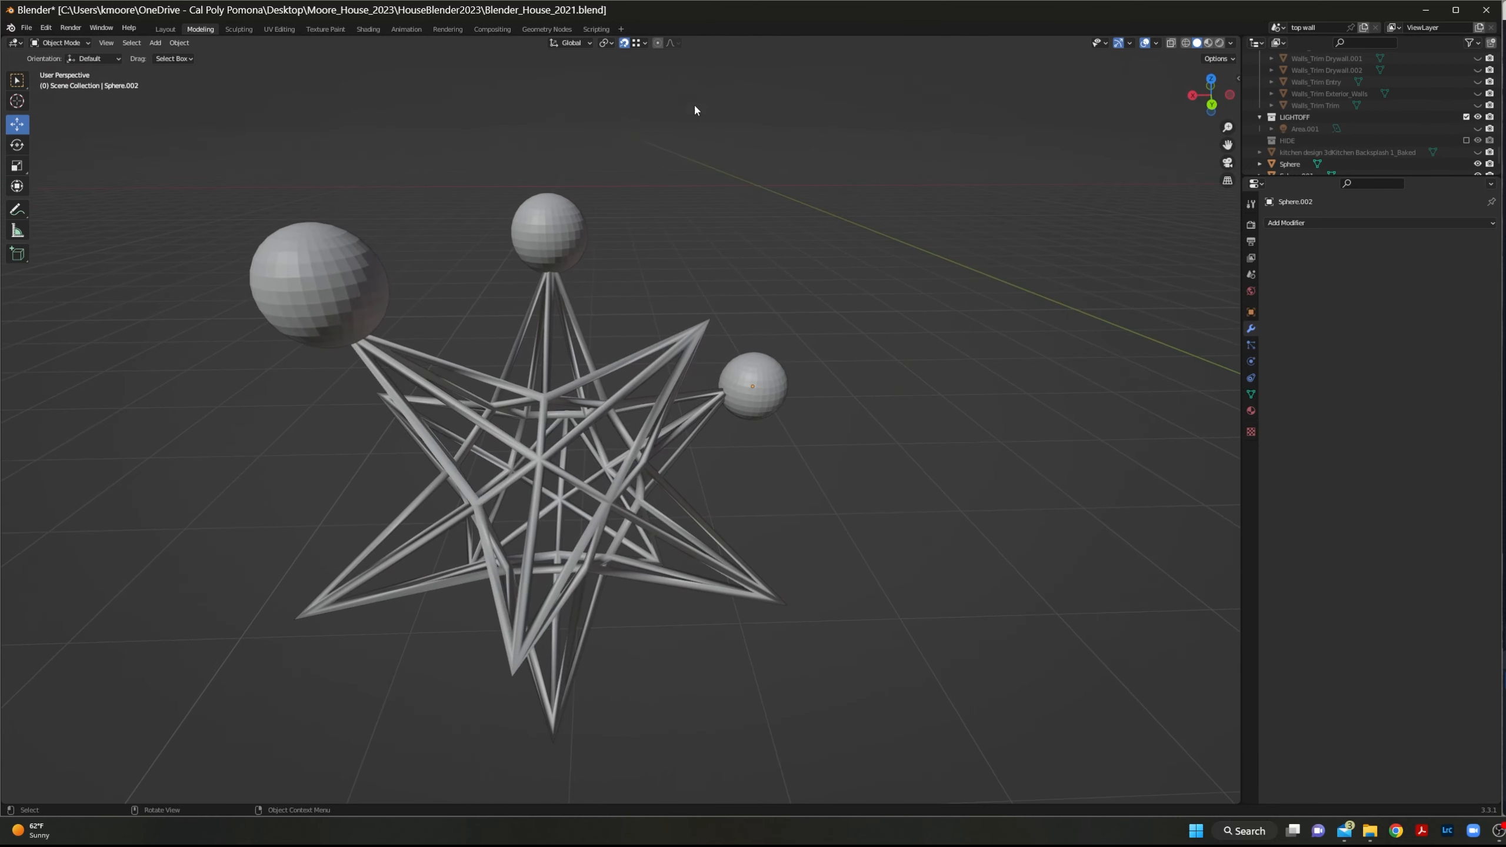
{"action": "left_click", "coordinate": [645, 43]}
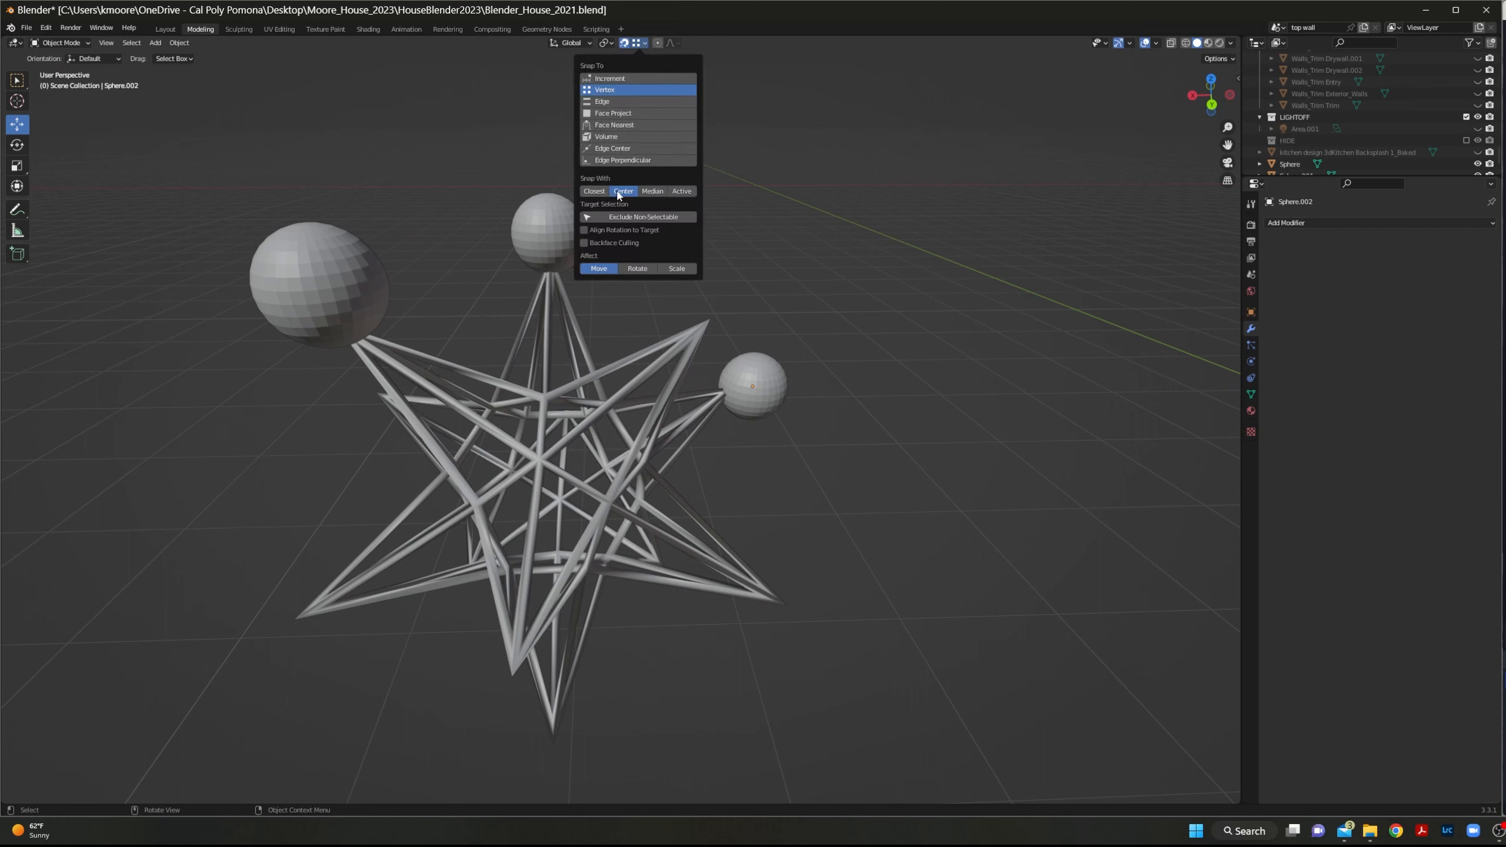
{"action": "left_click", "coordinate": [645, 43]}
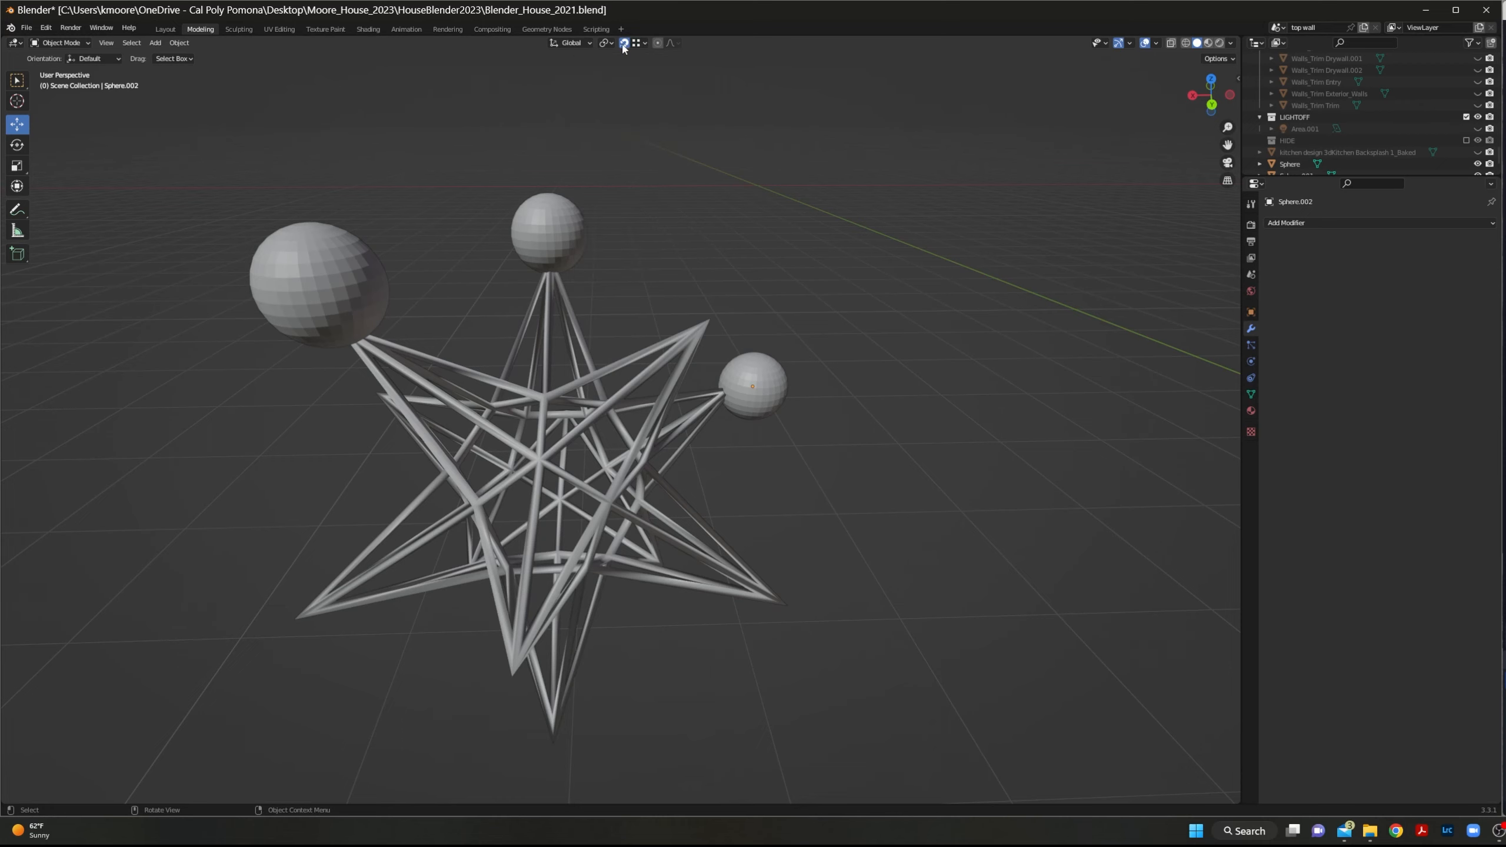
Duplicate the large sphere Sphere.001 and place the copy on the neighboring empty upper tip, about 0.12 m away along X.
{"action": "left_click", "coordinate": [349, 299]}
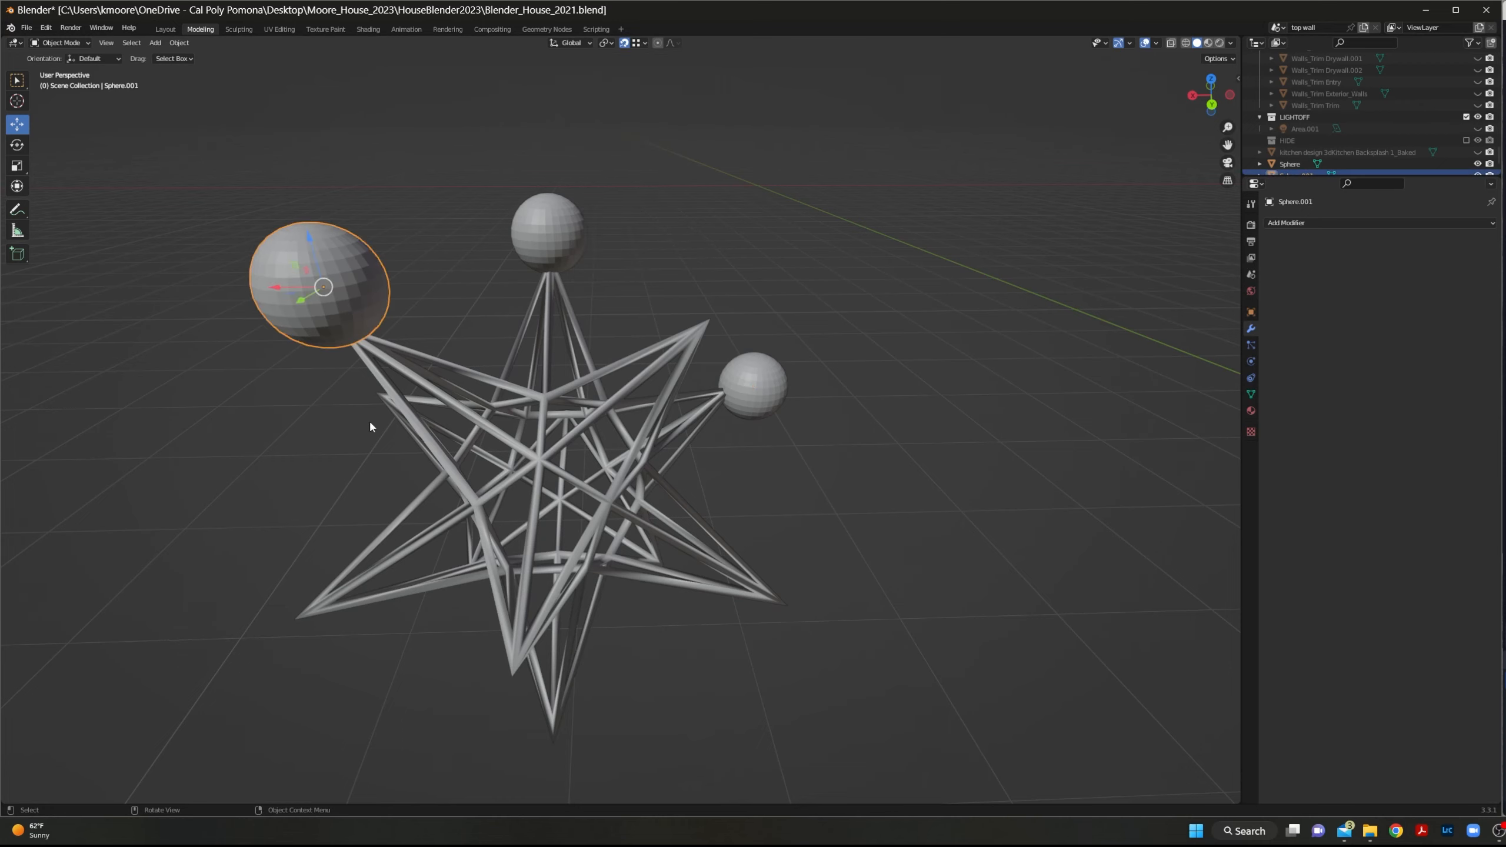
{"action": "middle_click_drag", "start_coordinate": [370, 426], "coordinate": [760, 410]}
{"action": "key", "text": "shift+d"}
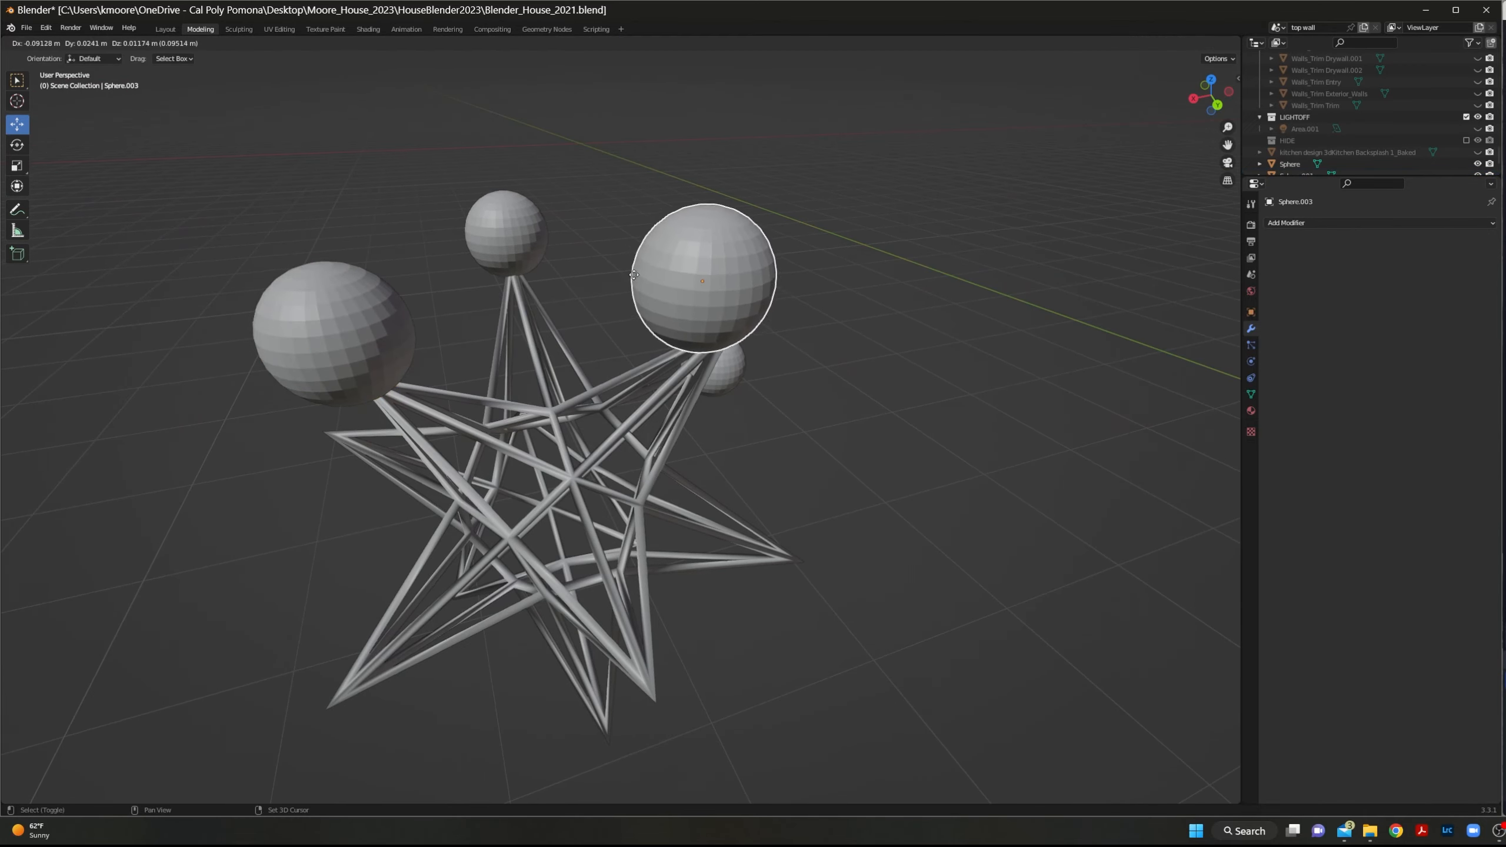
{"action": "left_click", "coordinate": [736, 306]}
{"action": "middle_click_drag", "start_coordinate": [738, 316], "coordinate": [800, 334]}
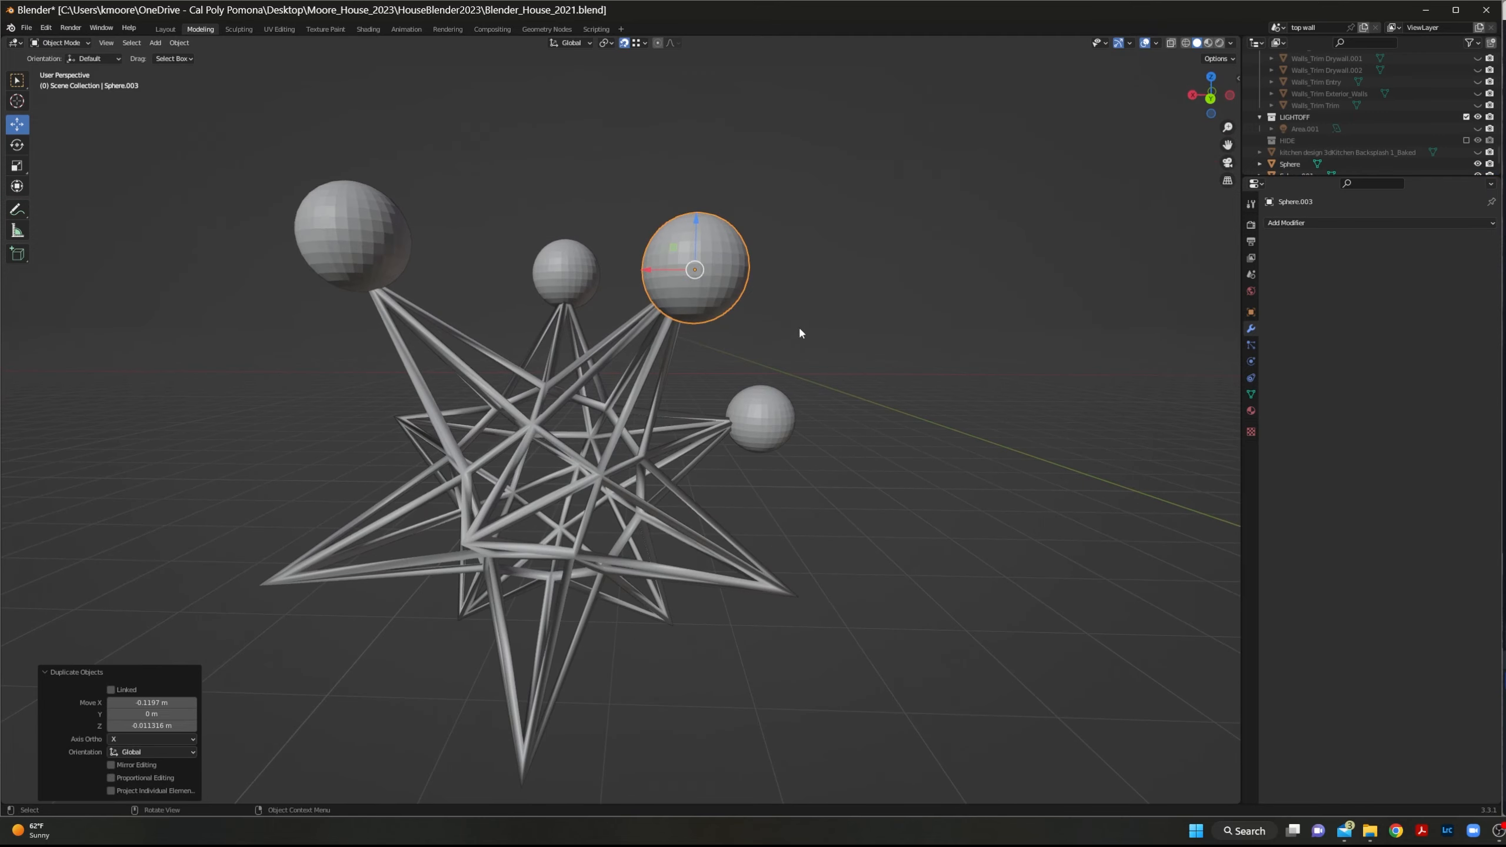
Fine-tune the new sphere's height and X position so its surface just meets the star's upper tip.
{"action": "scroll", "coordinate": [764, 305], "scroll_direction": "up", "scroll_amount": 2}
{"action": "middle_click_drag", "start_coordinate": [771, 244], "coordinate": [803, 245]}
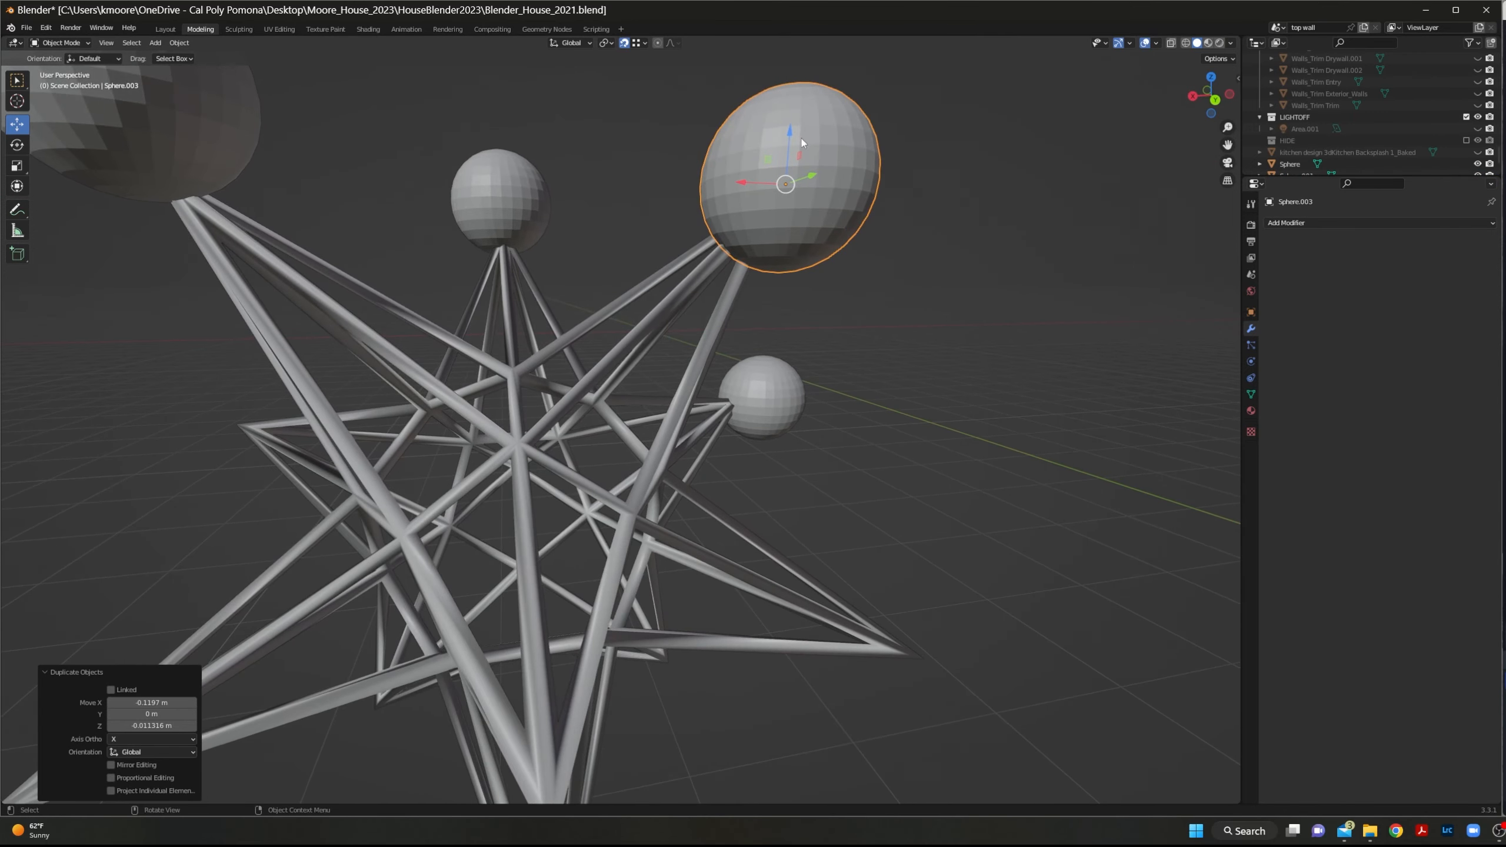
{"action": "left_click_drag", "start_coordinate": [788, 136], "coordinate": [808, 94]}
{"action": "left_click_drag", "start_coordinate": [745, 139], "coordinate": [763, 140]}
{"action": "middle_click_drag", "start_coordinate": [711, 296], "coordinate": [913, 249]}
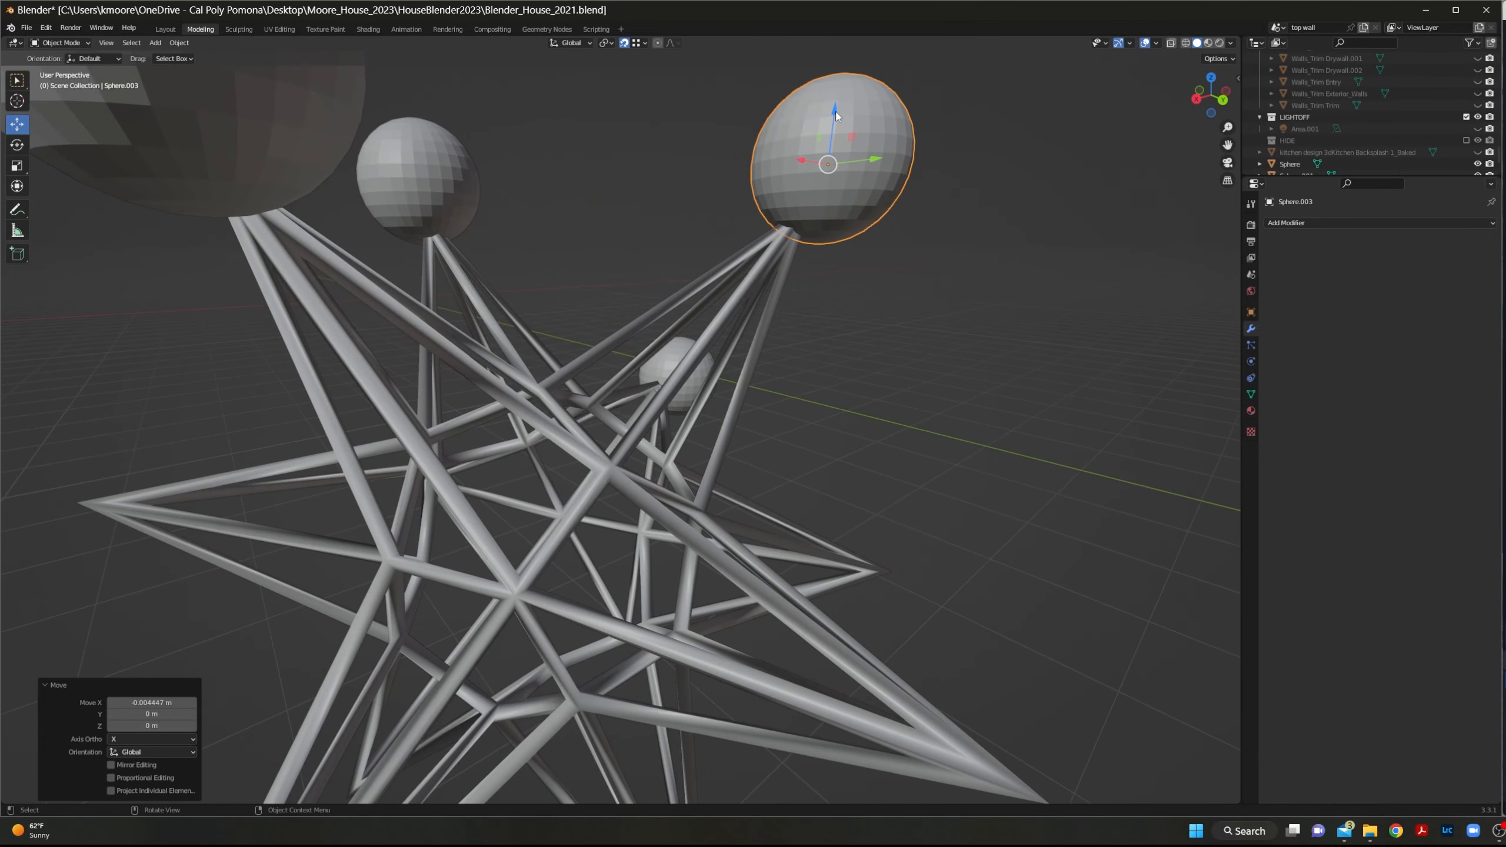
{"action": "left_click_drag", "start_coordinate": [835, 111], "coordinate": [834, 128]}
{"action": "left_click", "coordinate": [1008, 385]}
Duplicate the original Sphere and move the copy within the YZ plane to the empty lower tip, about 0.12 m below.
{"action": "scroll", "coordinate": [1000, 400], "scroll_direction": "down", "scroll_amount": 3}
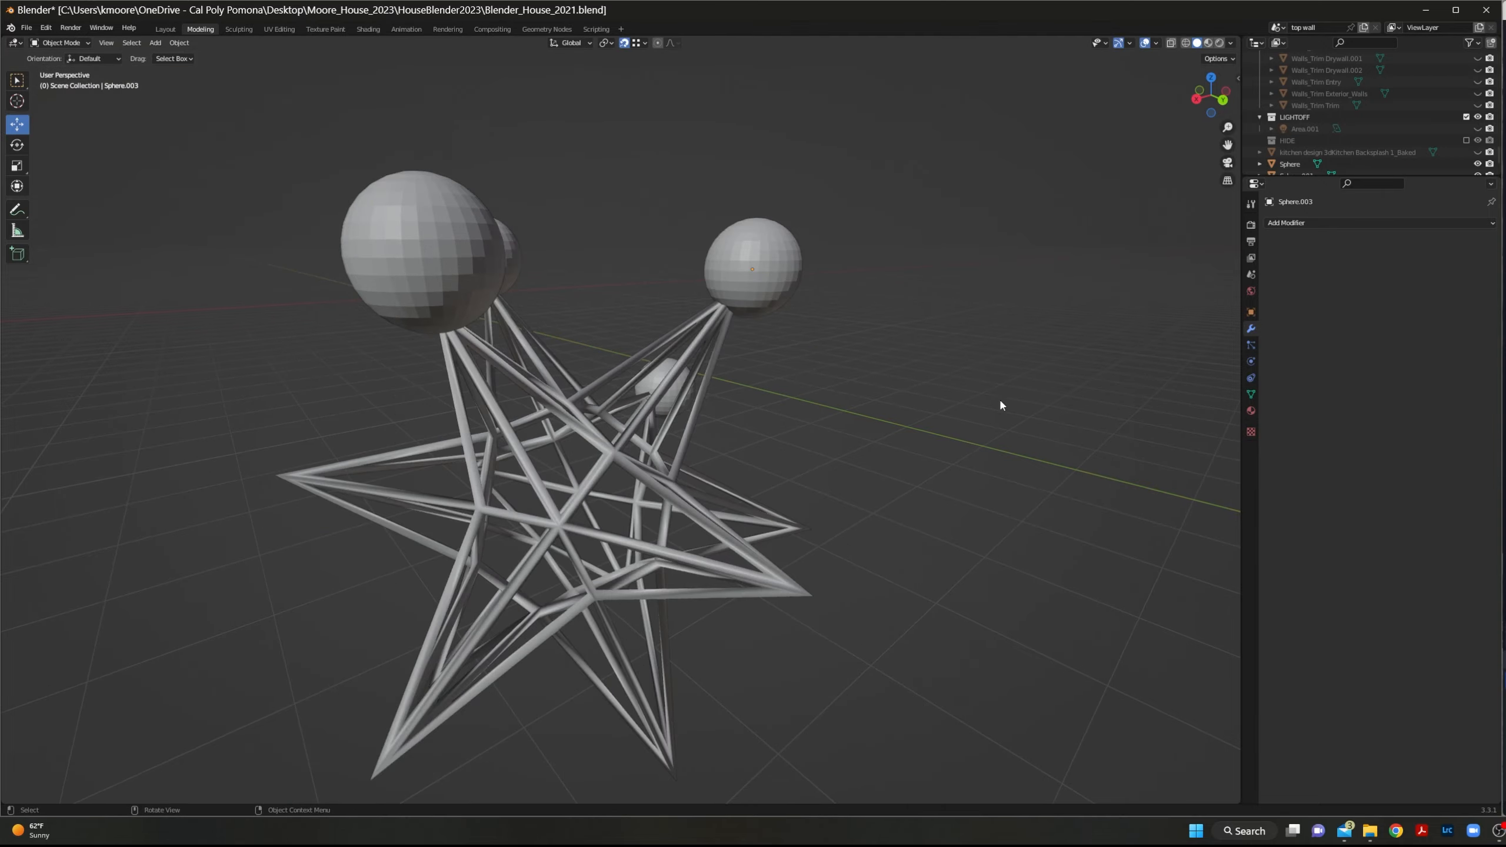
{"action": "middle_click_drag", "start_coordinate": [1001, 402], "coordinate": [712, 370]}
{"action": "left_click", "coordinate": [824, 245]}
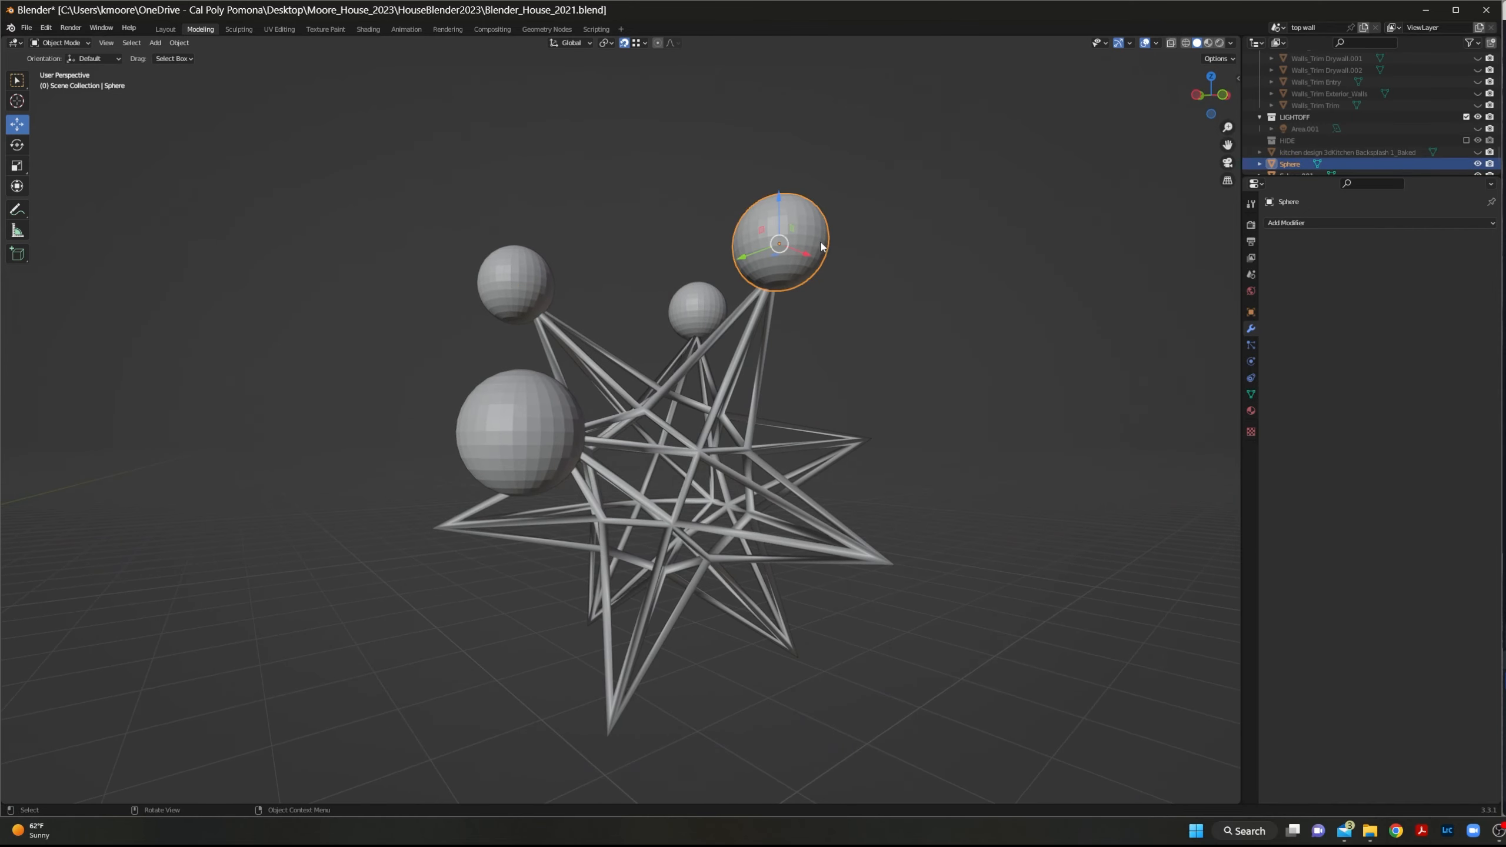
{"action": "key", "text": "shift+d"}
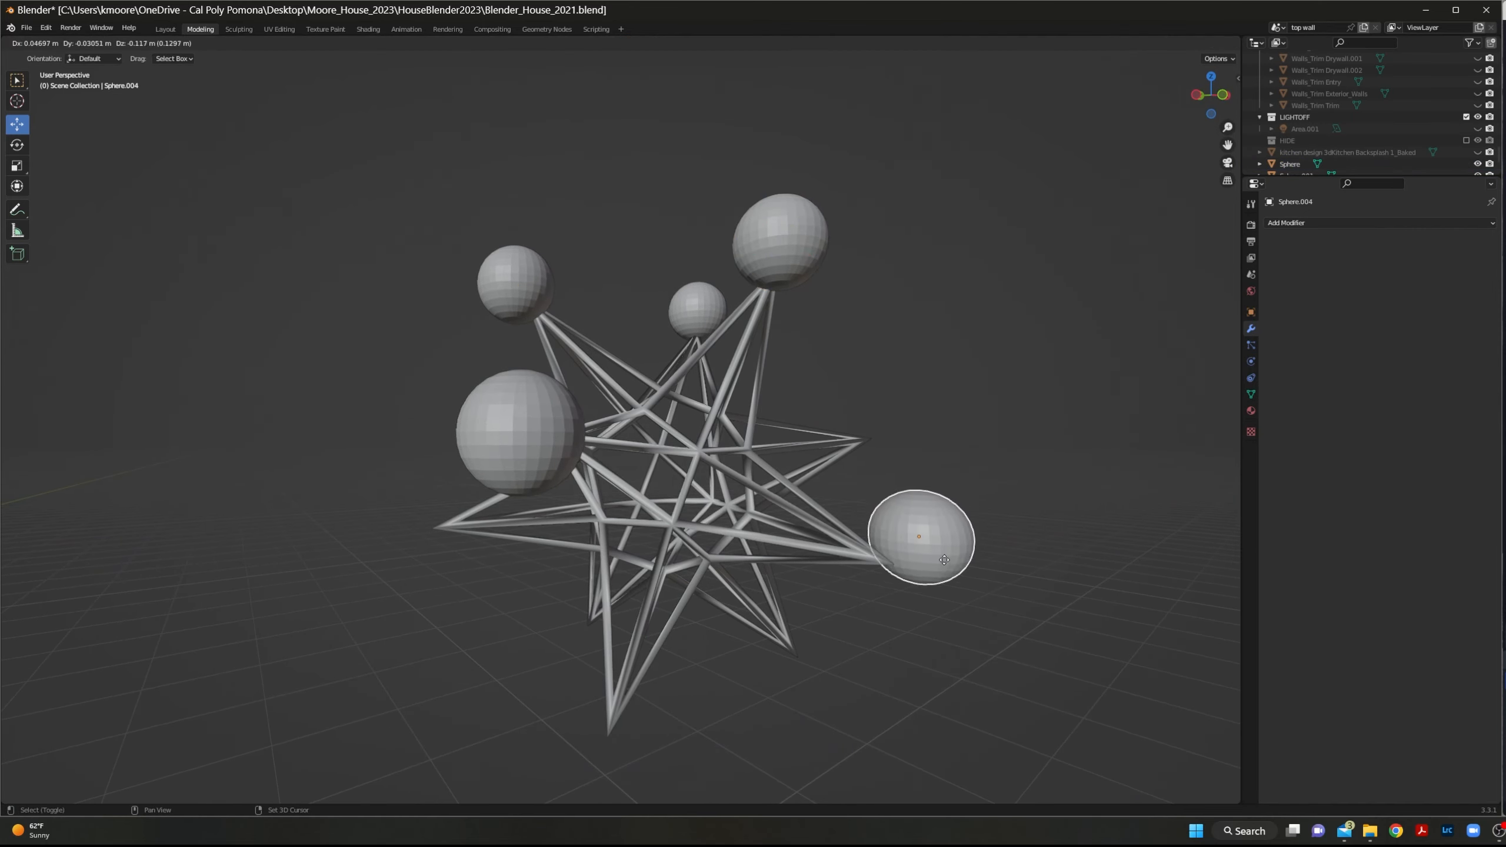
{"action": "key", "text": "shift+x"}
{"action": "left_click", "coordinate": [922, 584]}
{"action": "middle_click_drag", "start_coordinate": [835, 676], "coordinate": [915, 690]}
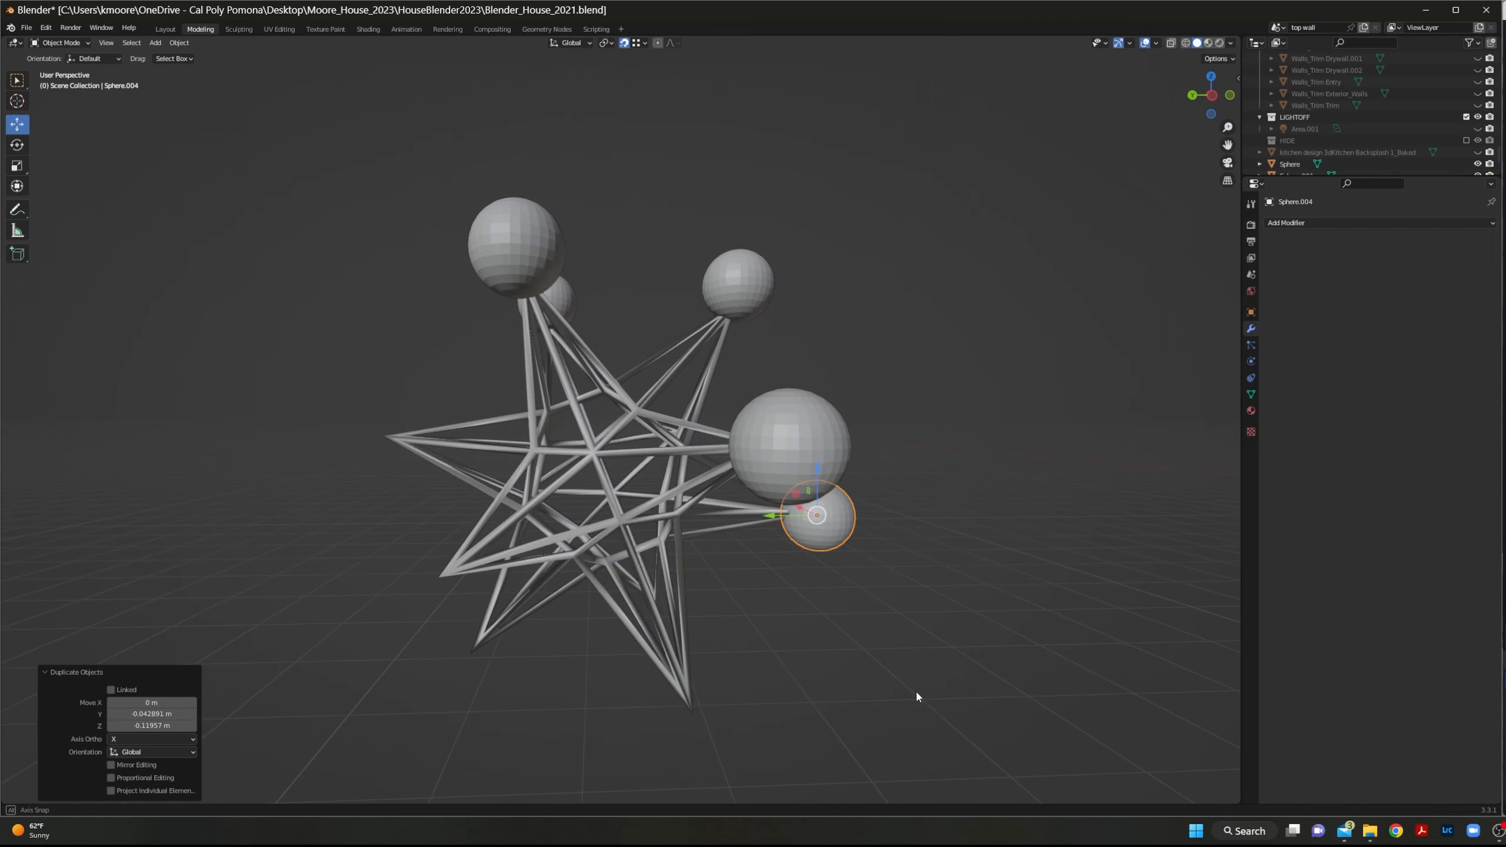
Shift the lower copy outward along Y until its surface just meets the star's tip.
{"action": "scroll", "coordinate": [905, 525], "scroll_direction": "up", "scroll_amount": 4}
{"action": "middle_click_drag", "start_coordinate": [905, 524], "coordinate": [802, 480]}
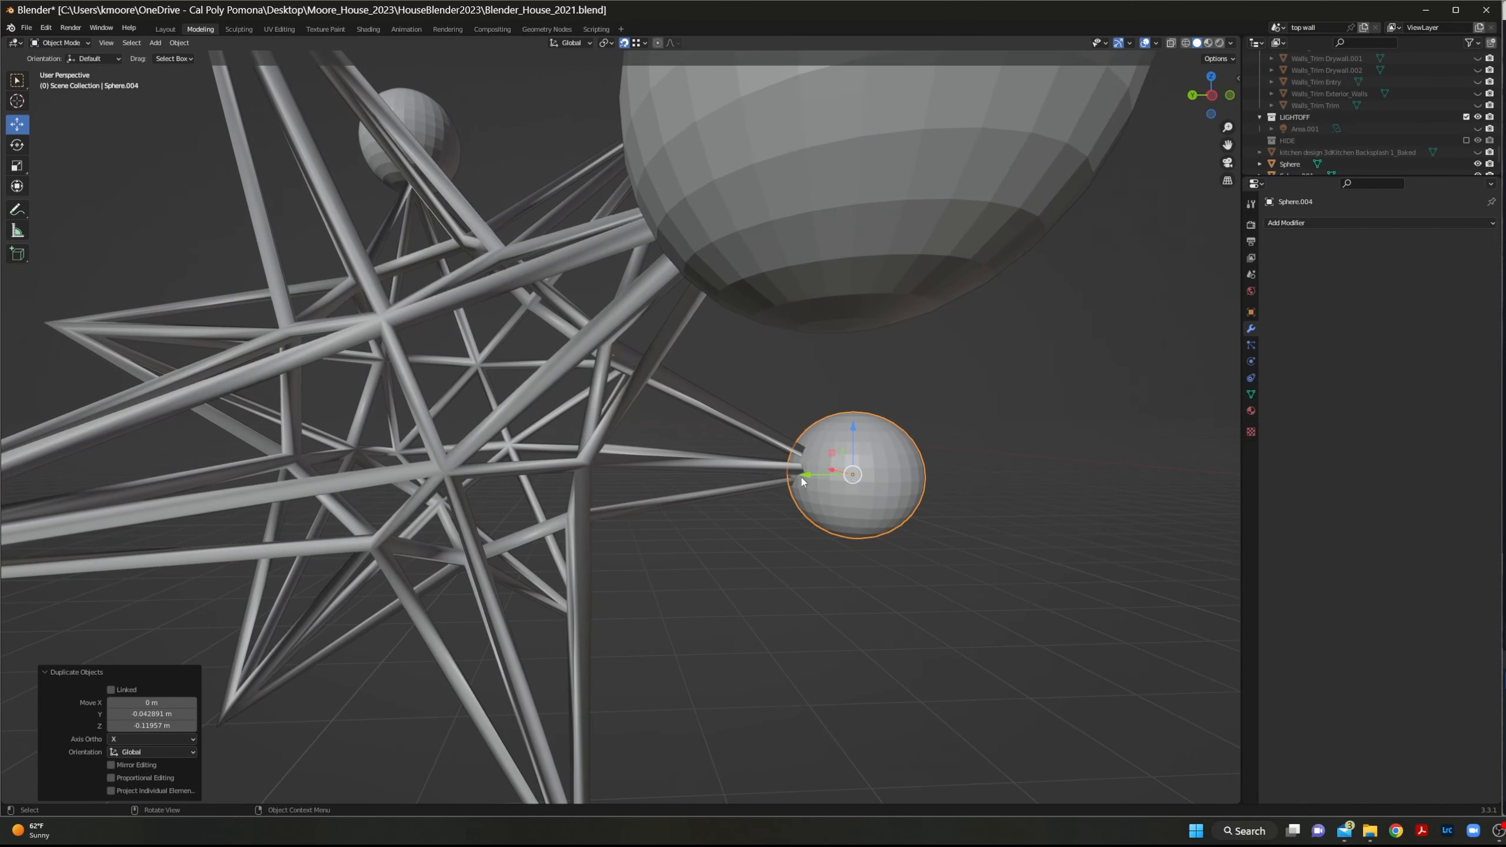
{"action": "key", "text": "g"}
{"action": "key", "text": "y"}
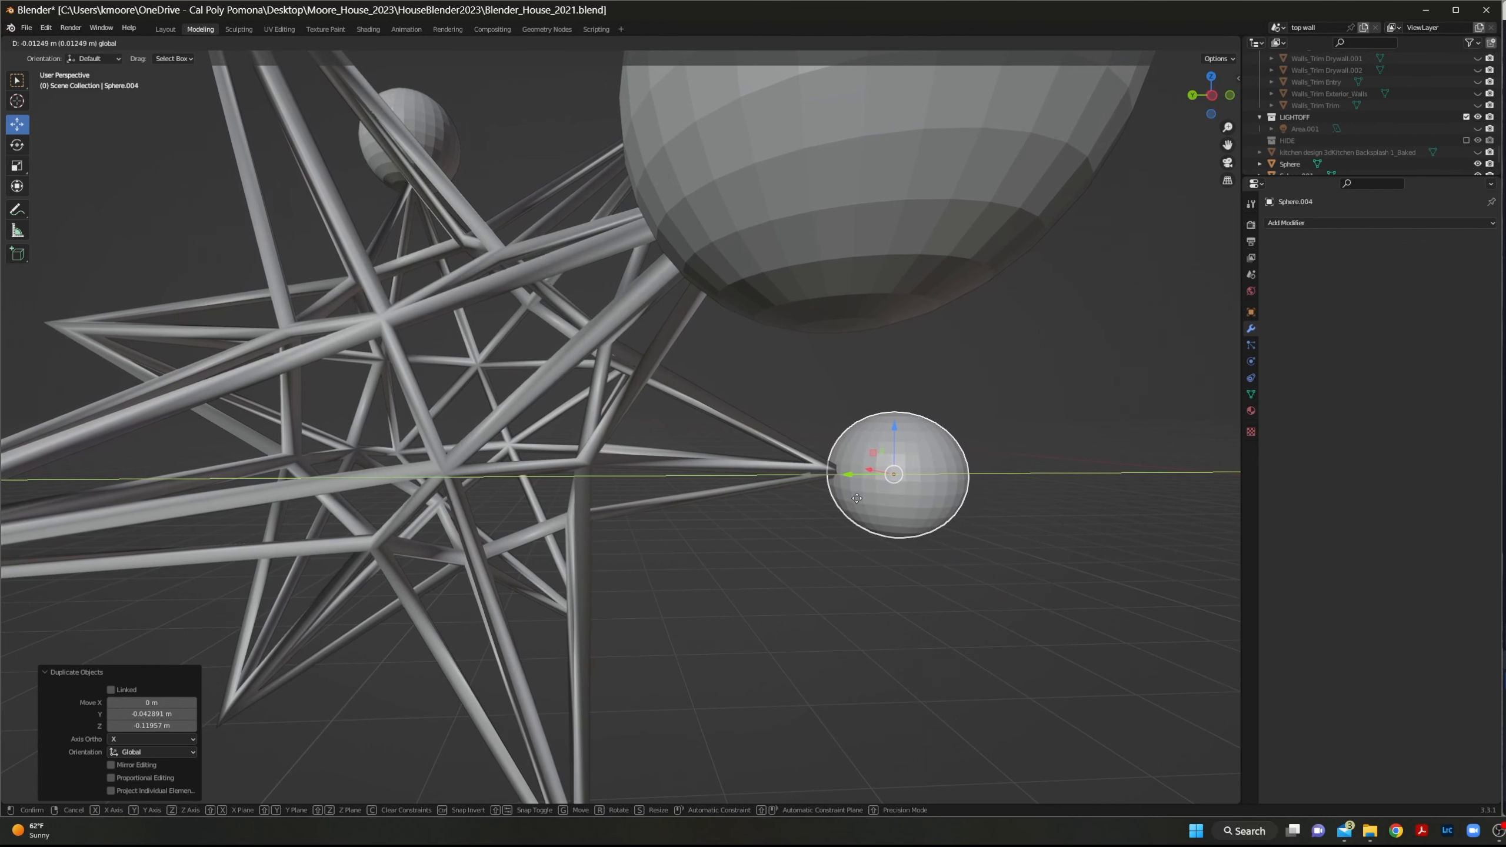
{"action": "left_click", "coordinate": [802, 565]}
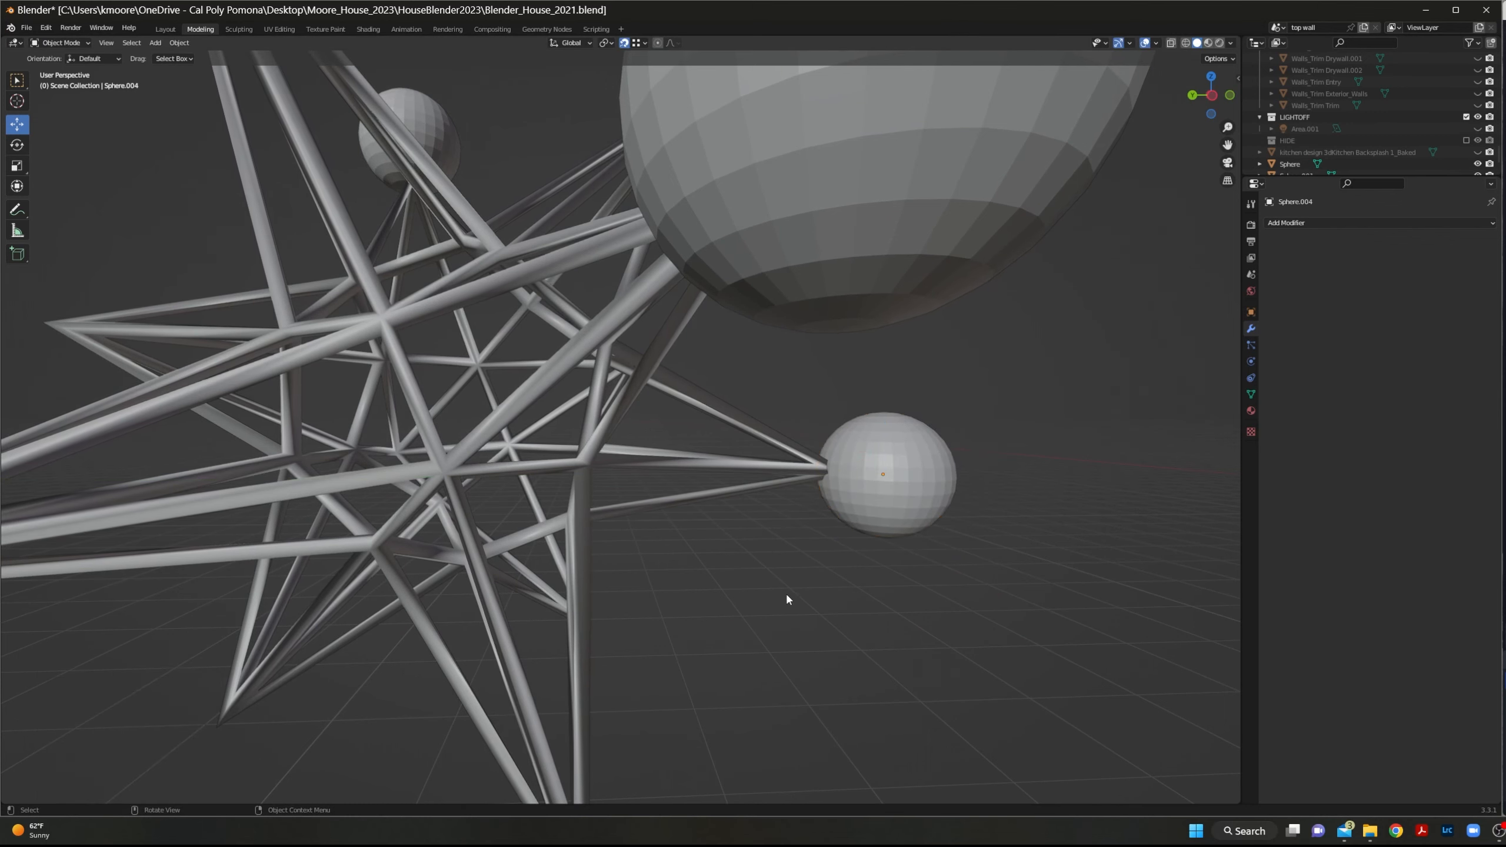
Duplicate the lower sphere and place the copy at the opposite lower tip, about 0.18 m away along Y.
{"action": "middle_click_drag", "start_coordinate": [785, 592], "coordinate": [857, 478]}
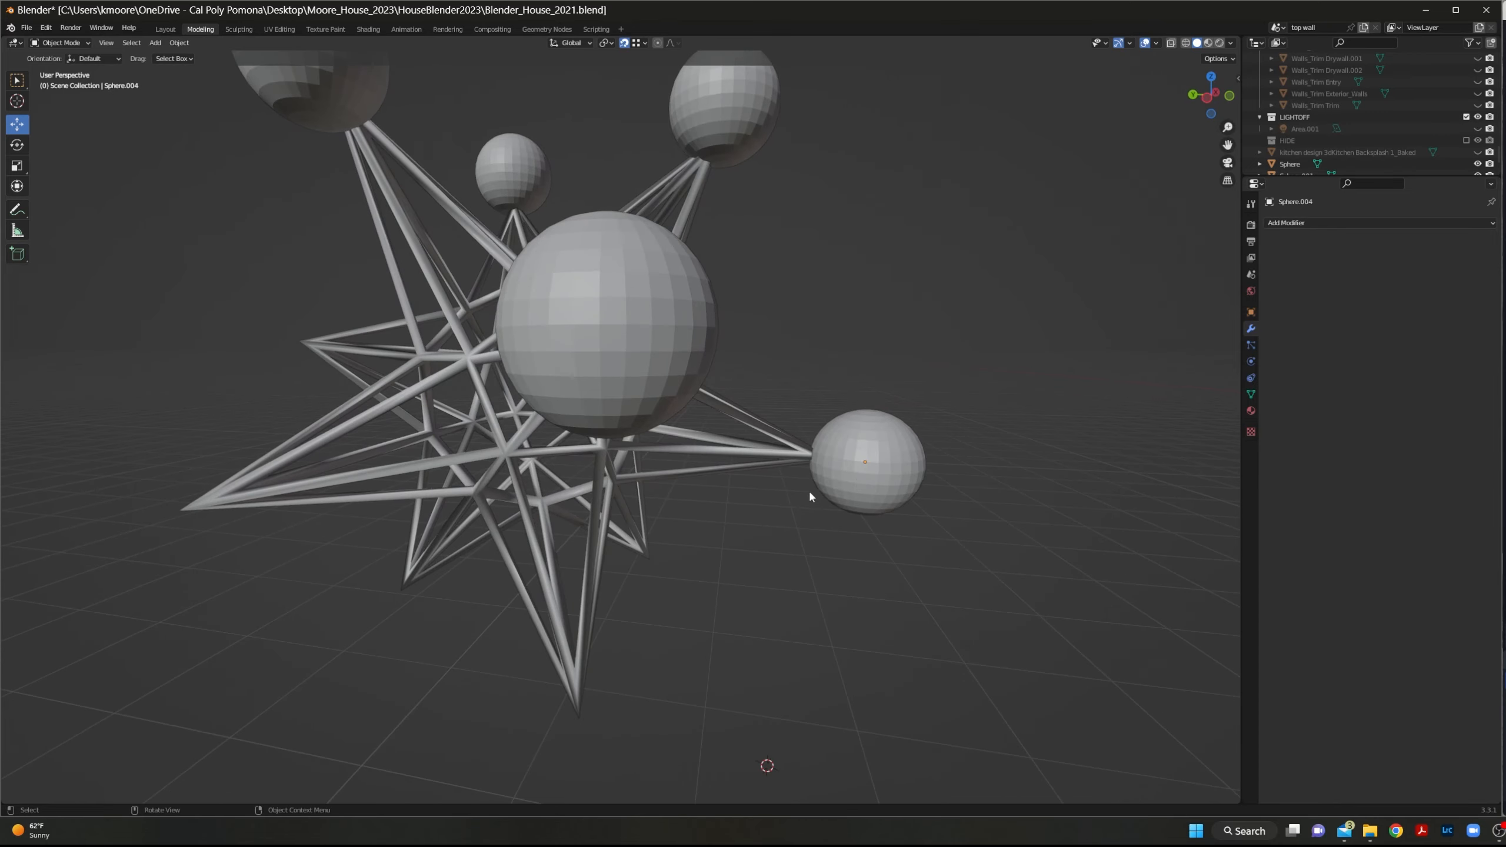
{"action": "left_click", "coordinate": [830, 498]}
{"action": "key", "text": "shift+d"}
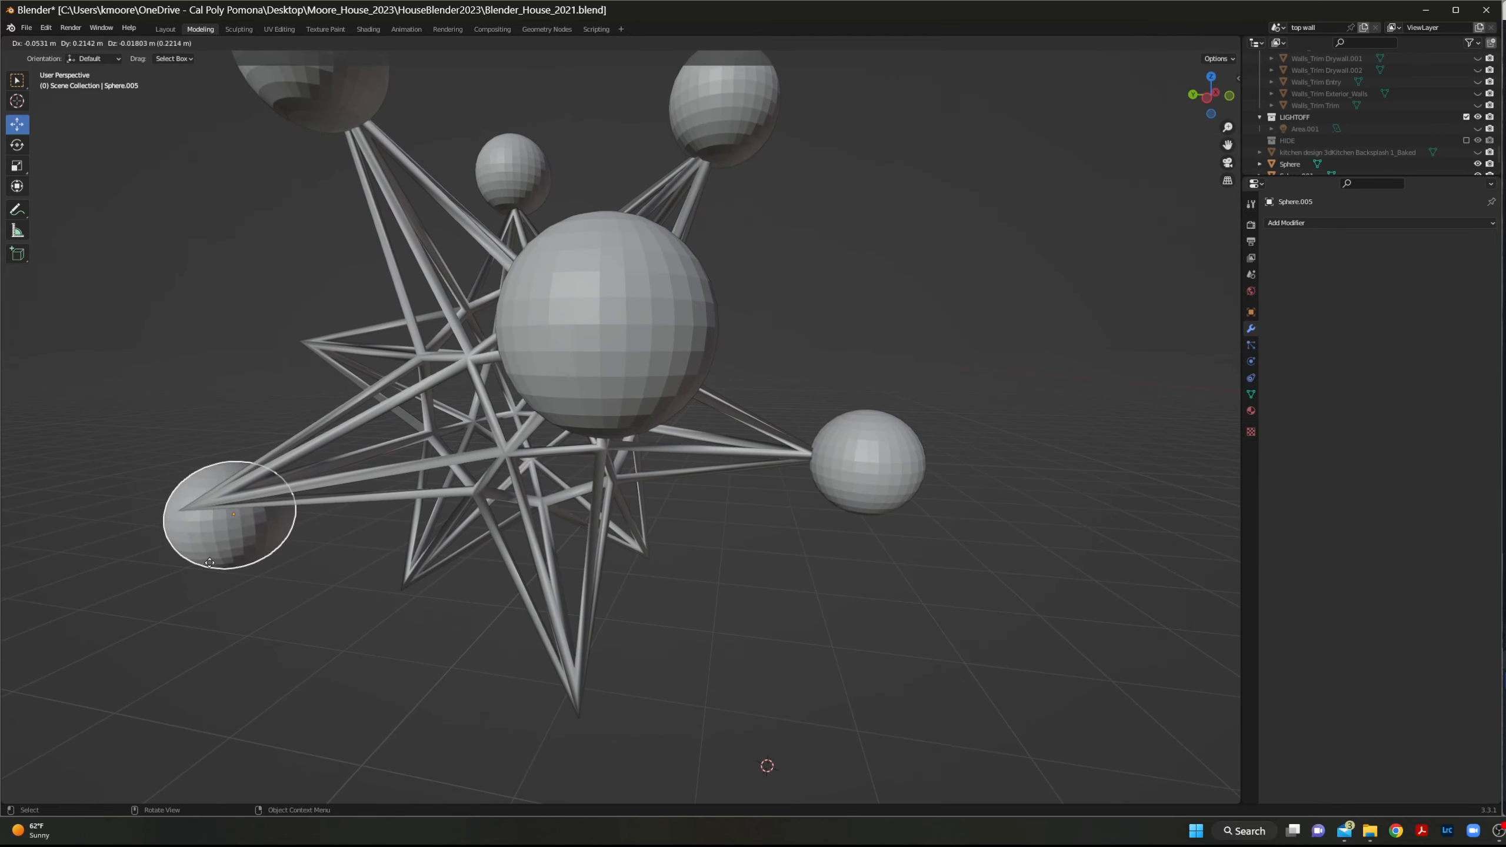
{"action": "left_click", "coordinate": [188, 516]}
{"action": "middle_click_drag", "start_coordinate": [301, 572], "coordinate": [920, 515]}
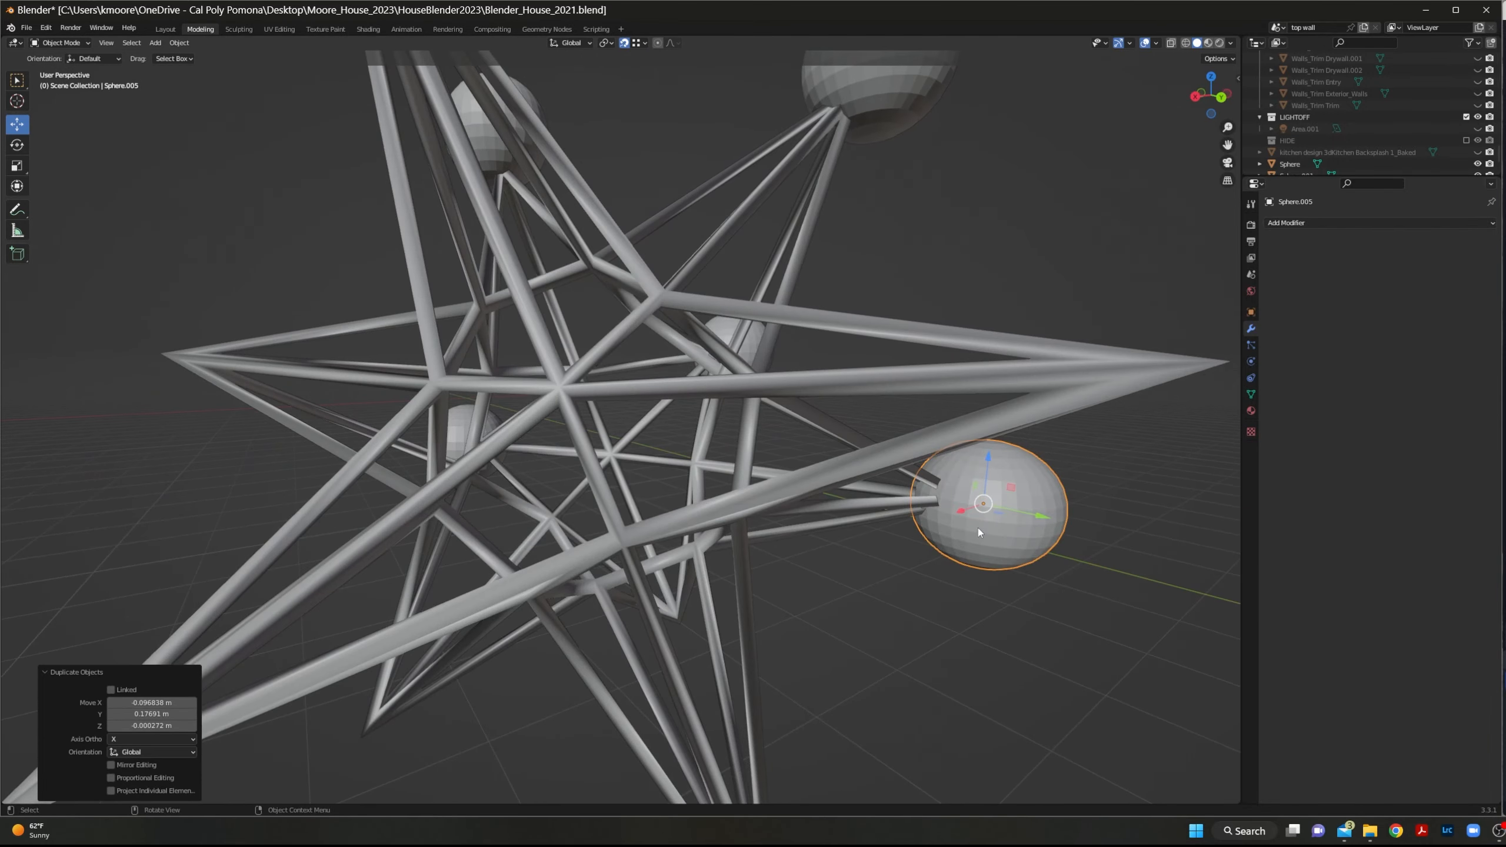
Move the new sphere outward about 0.013 m along Y, then back about 0.003 m to meet its tip.
{"action": "left_click_drag", "start_coordinate": [1043, 517], "coordinate": [1097, 528]}
{"action": "middle_click_drag", "start_coordinate": [1045, 548], "coordinate": [537, 646]}
{"action": "scroll", "coordinate": [703, 587], "scroll_direction": "down", "scroll_amount": 4}
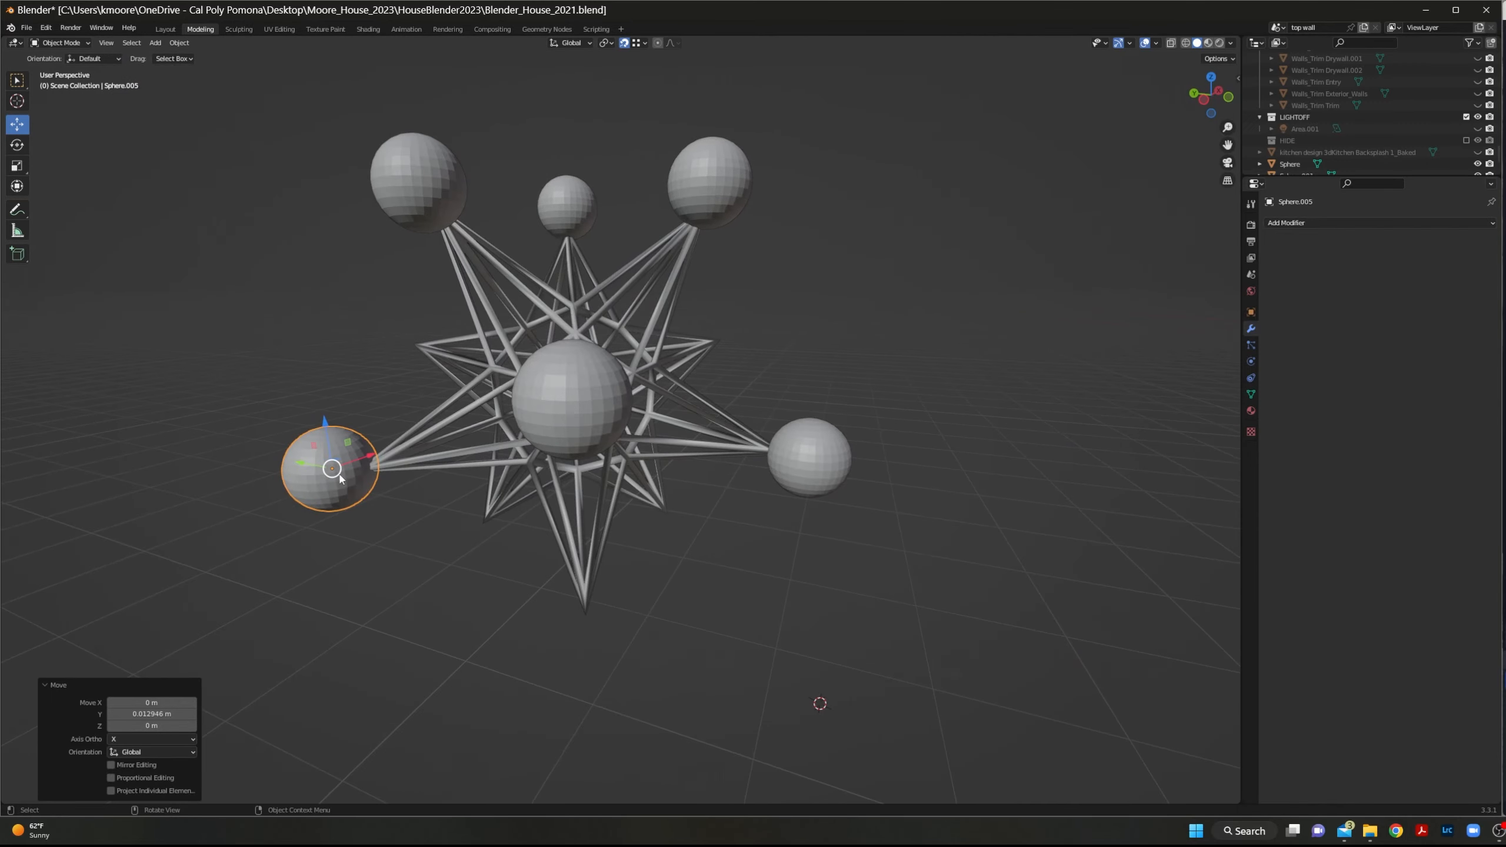
{"action": "scroll", "coordinate": [285, 489], "scroll_direction": "up", "scroll_amount": 3}
{"action": "middle_click_drag", "start_coordinate": [220, 488], "coordinate": [249, 491]}
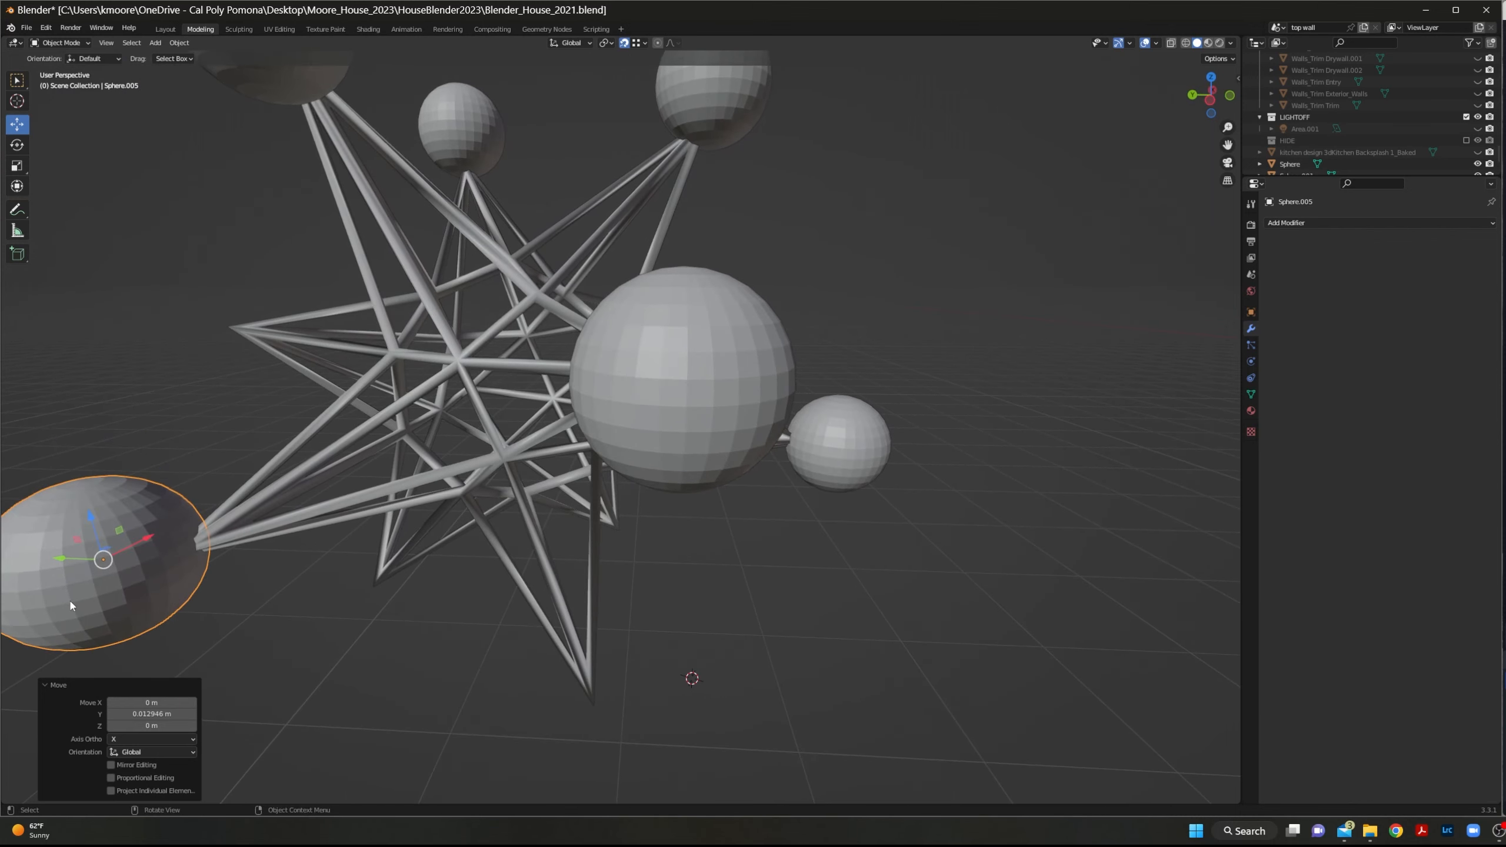
{"action": "left_click_drag", "start_coordinate": [56, 564], "coordinate": [69, 560]}
Check the new sphere's contact with the star from other angles and nudge it sideways into line with the tip.
{"action": "scroll", "coordinate": [247, 590], "scroll_direction": "down", "scroll_amount": 4}
{"action": "middle_click_drag", "start_coordinate": [247, 589], "coordinate": [388, 626]}
{"action": "scroll", "coordinate": [774, 567], "scroll_direction": "up", "scroll_amount": 4}
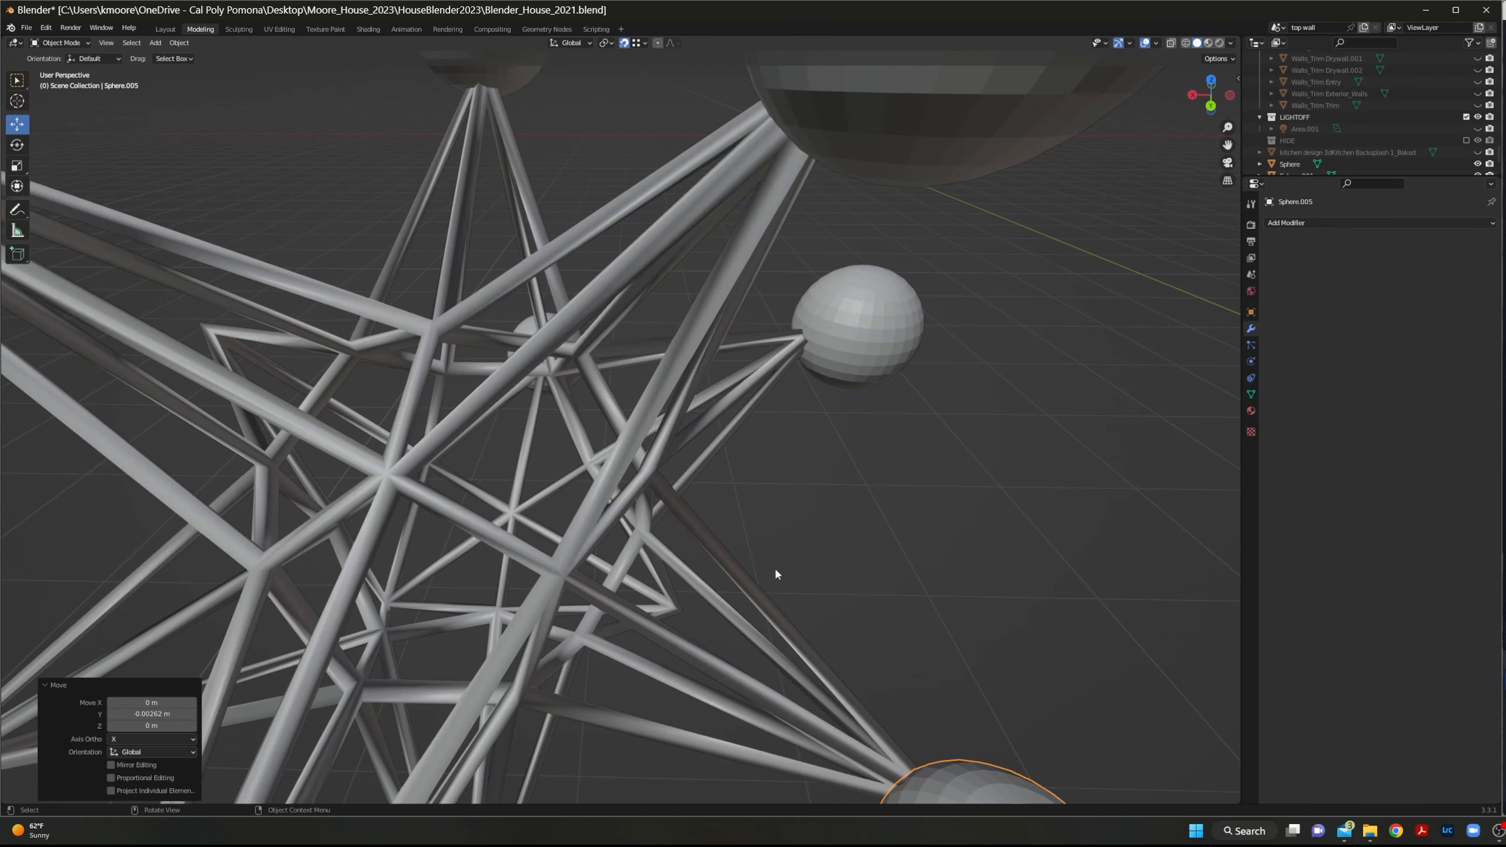
{"action": "scroll", "coordinate": [875, 736], "scroll_direction": "down", "scroll_amount": 2}
{"action": "middle_click_drag", "start_coordinate": [875, 736], "coordinate": [925, 700]}
{"action": "scroll", "coordinate": [968, 495], "scroll_direction": "up", "scroll_amount": 4}
{"action": "scroll", "coordinate": [739, 506], "scroll_direction": "down", "scroll_amount": 2}
{"action": "middle_click_drag", "start_coordinate": [968, 495], "coordinate": [732, 499], "text": "shift"}
{"action": "left_click_drag", "start_coordinate": [741, 504], "coordinate": [764, 499]}
{"action": "mouse_move", "coordinate": [689, 581]}
{"action": "middle_mouse_down"}
{"action": "mouse_move", "coordinate": [850, 505]}
{"action": "mouse_move", "coordinate": [919, 547]}
{"action": "mouse_move", "coordinate": [697, 599]}
{"action": "middle_mouse_up"}
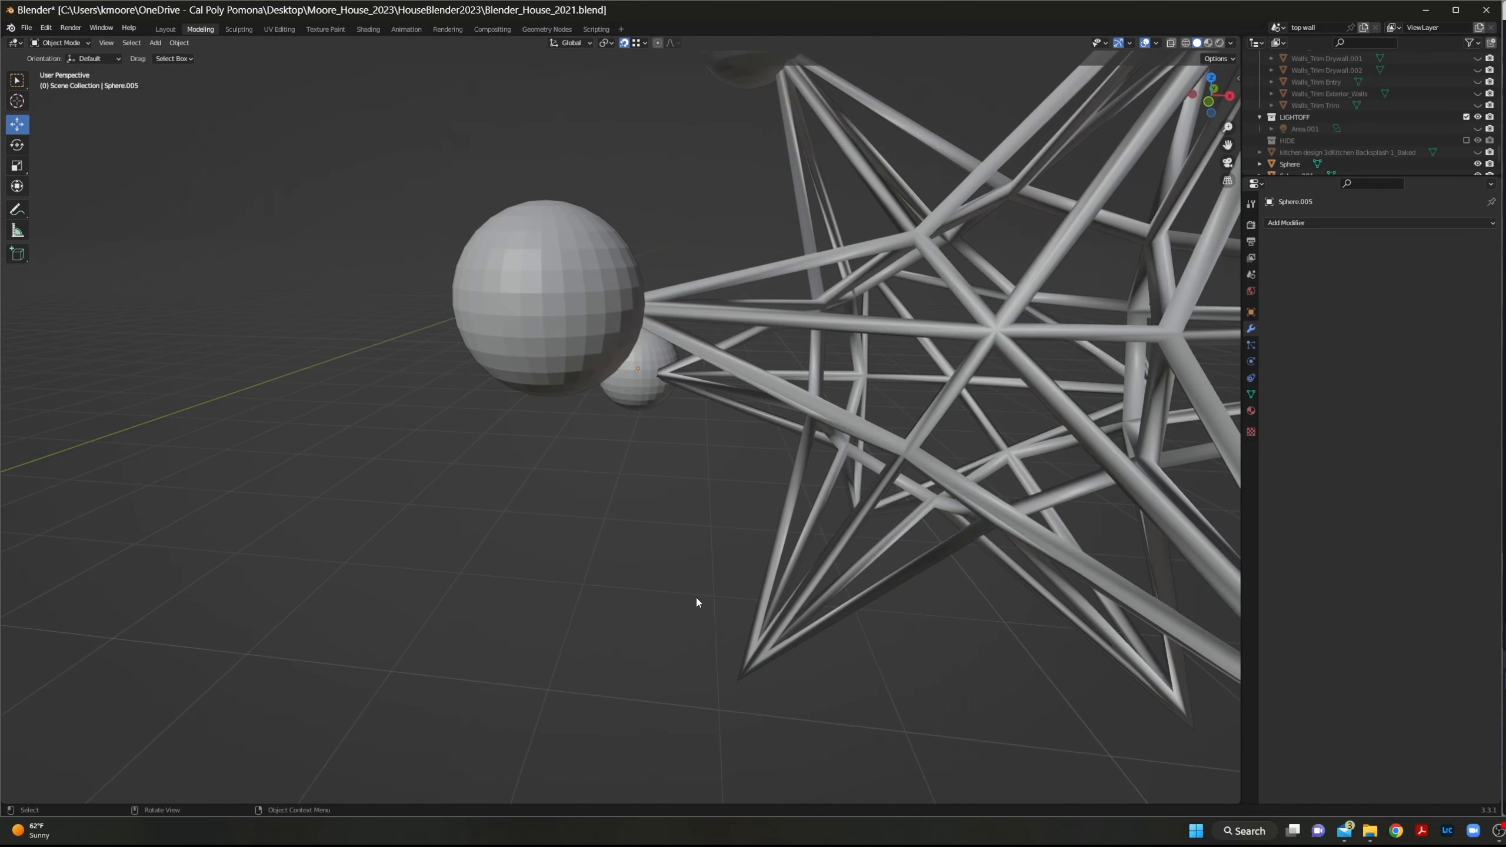
Inspect the spheres on the star's tips from several sides to check their placement.
{"action": "scroll", "coordinate": [696, 599], "scroll_direction": "down", "scroll_amount": 3}
{"action": "middle_click_drag", "start_coordinate": [871, 374], "coordinate": [936, 510], "text": "shift"}
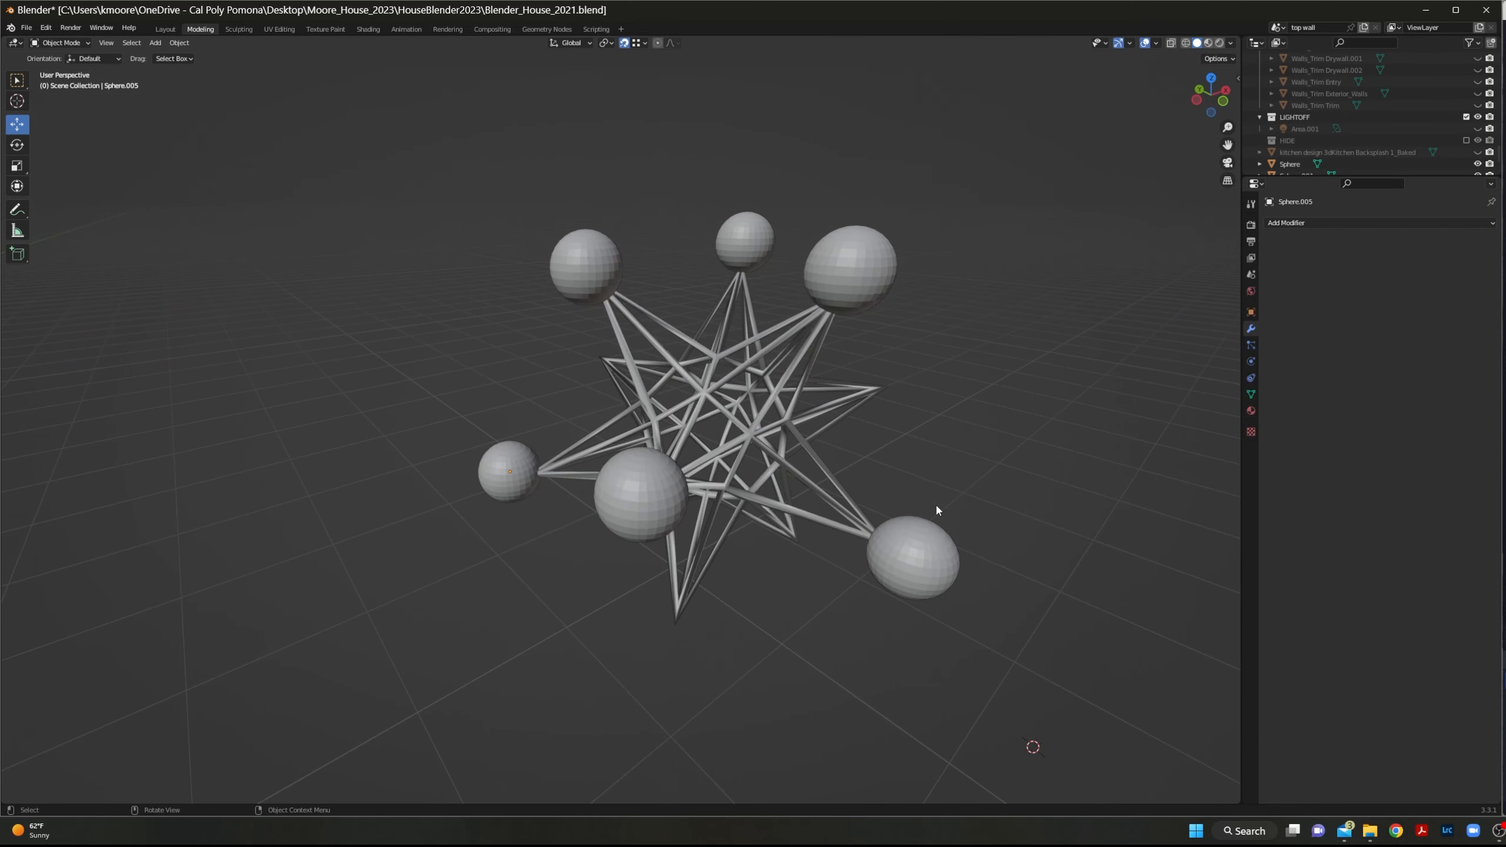
{"action": "left_click", "coordinate": [906, 552]}
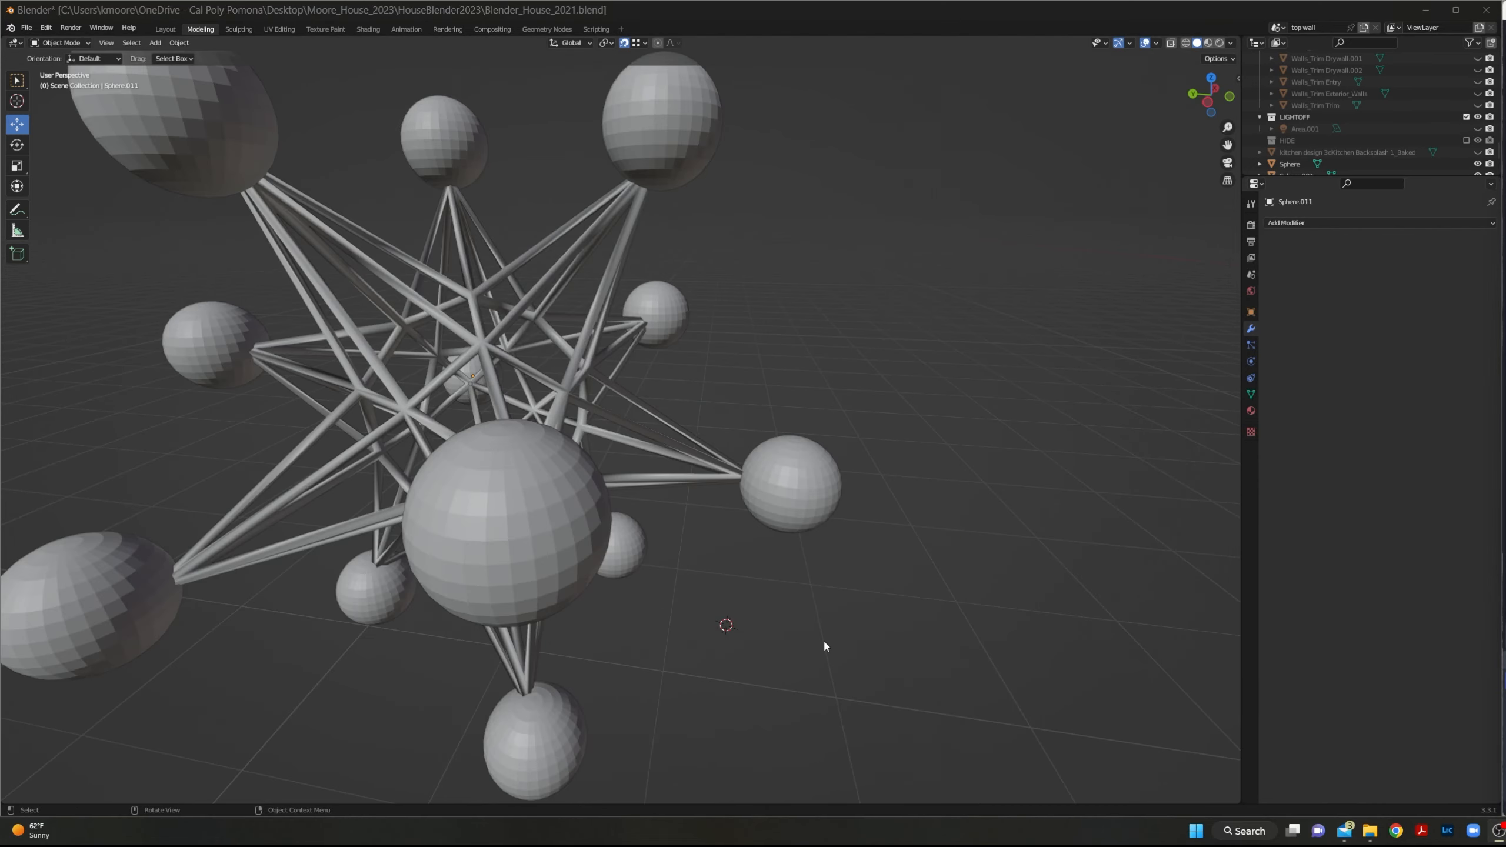
{"action": "scroll", "coordinate": [796, 560], "scroll_direction": "down", "scroll_amount": 5}
{"action": "middle_click_drag", "start_coordinate": [796, 560], "coordinate": [850, 552]}
{"action": "scroll", "coordinate": [677, 565], "scroll_direction": "up", "scroll_amount": 4}
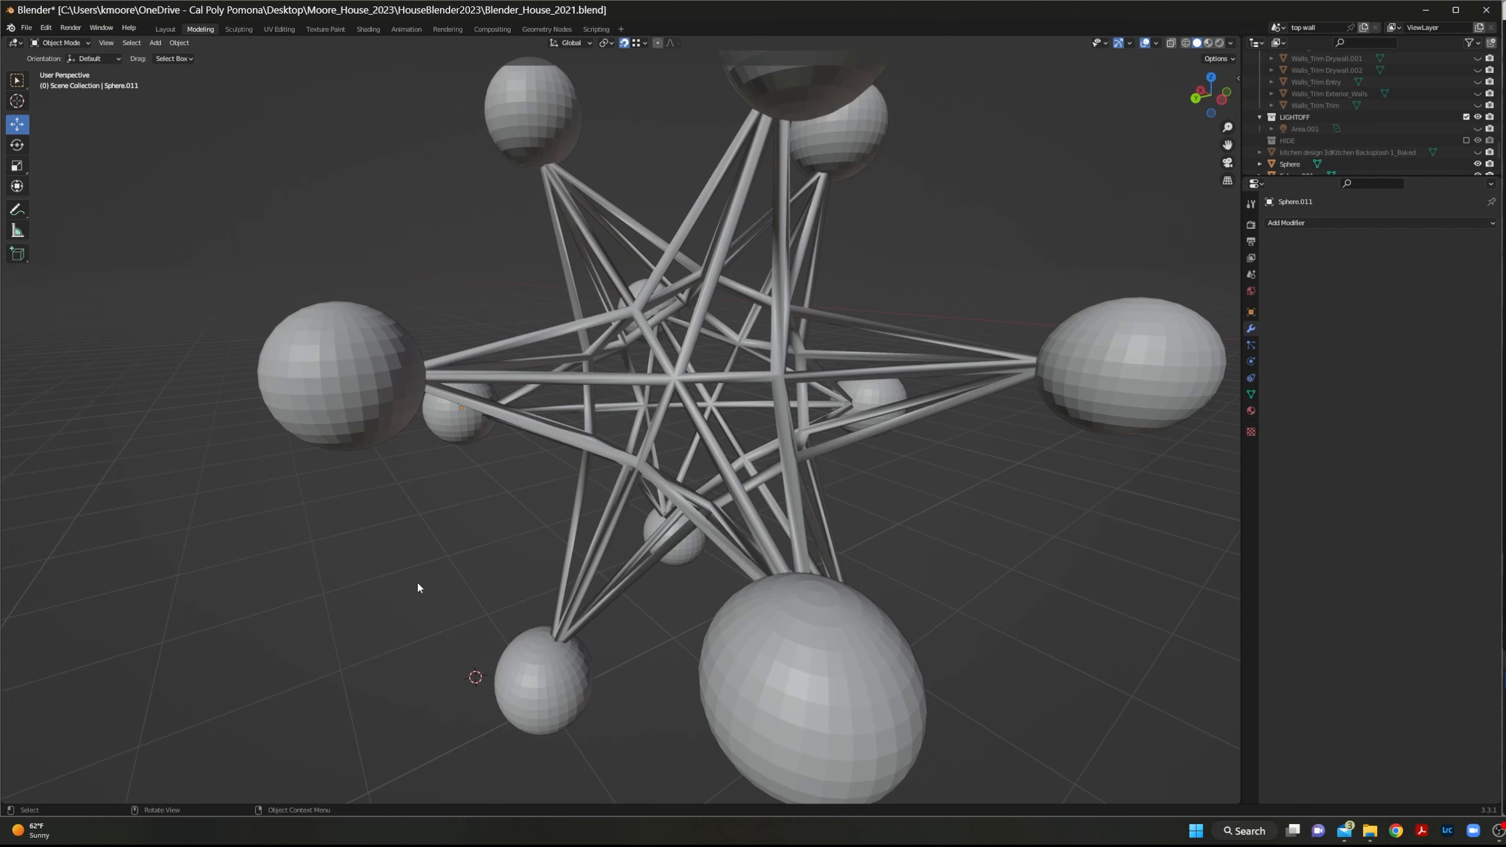
{"action": "scroll", "coordinate": [417, 580], "scroll_direction": "down", "scroll_amount": 5}
{"action": "middle_click_drag", "start_coordinate": [520, 586], "coordinate": [637, 584]}
{"action": "scroll", "coordinate": [919, 380], "scroll_direction": "up", "scroll_amount": 2}
{"action": "middle_click_drag", "start_coordinate": [946, 465], "coordinate": [852, 530], "text": "shift"}
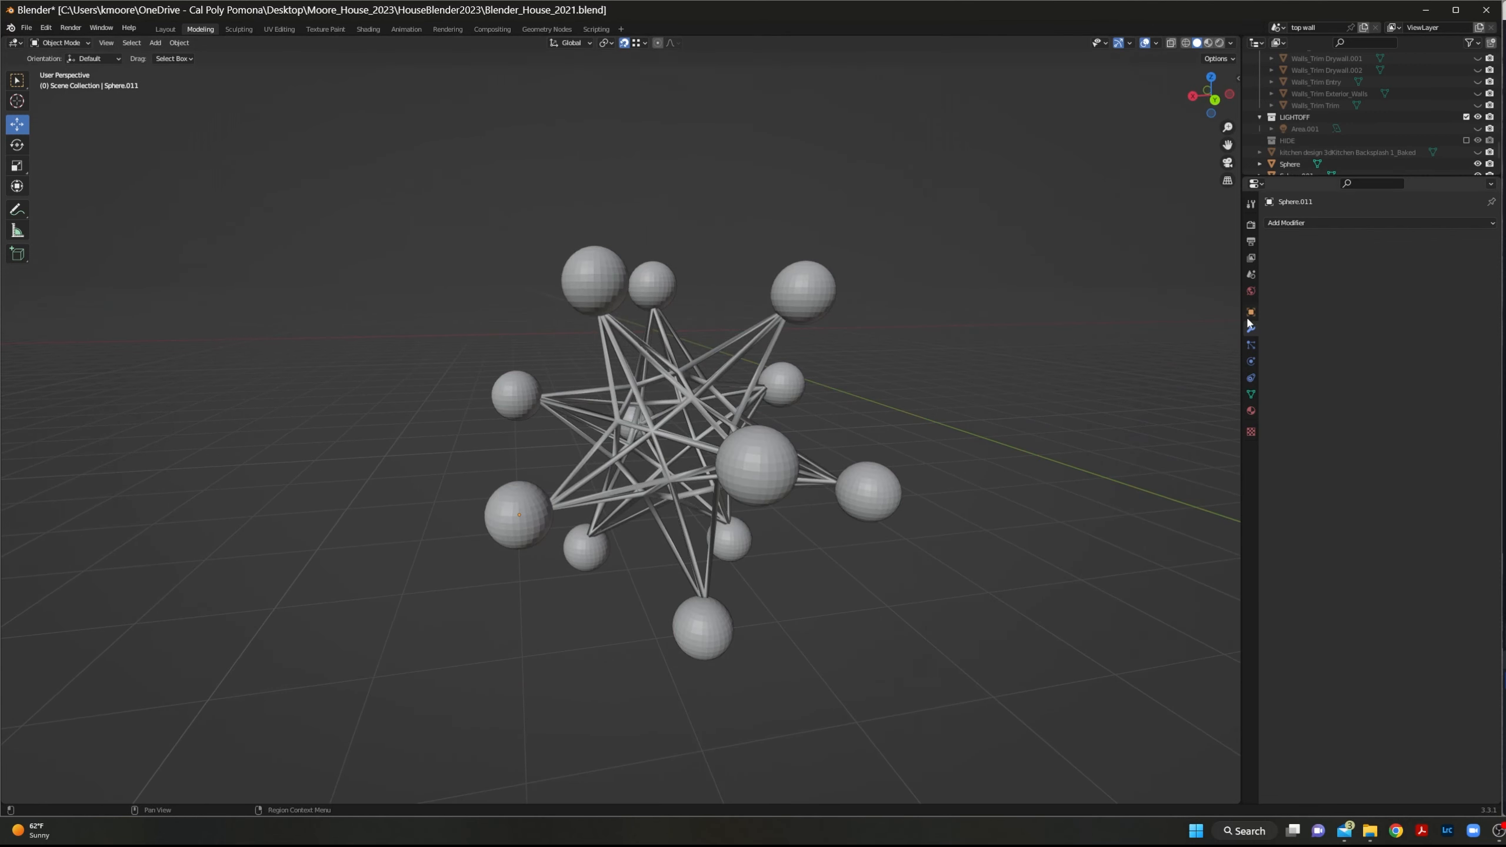
Add a Boolean modifier to the wireframe star Object_1.
{"action": "left_click", "coordinate": [642, 403]}
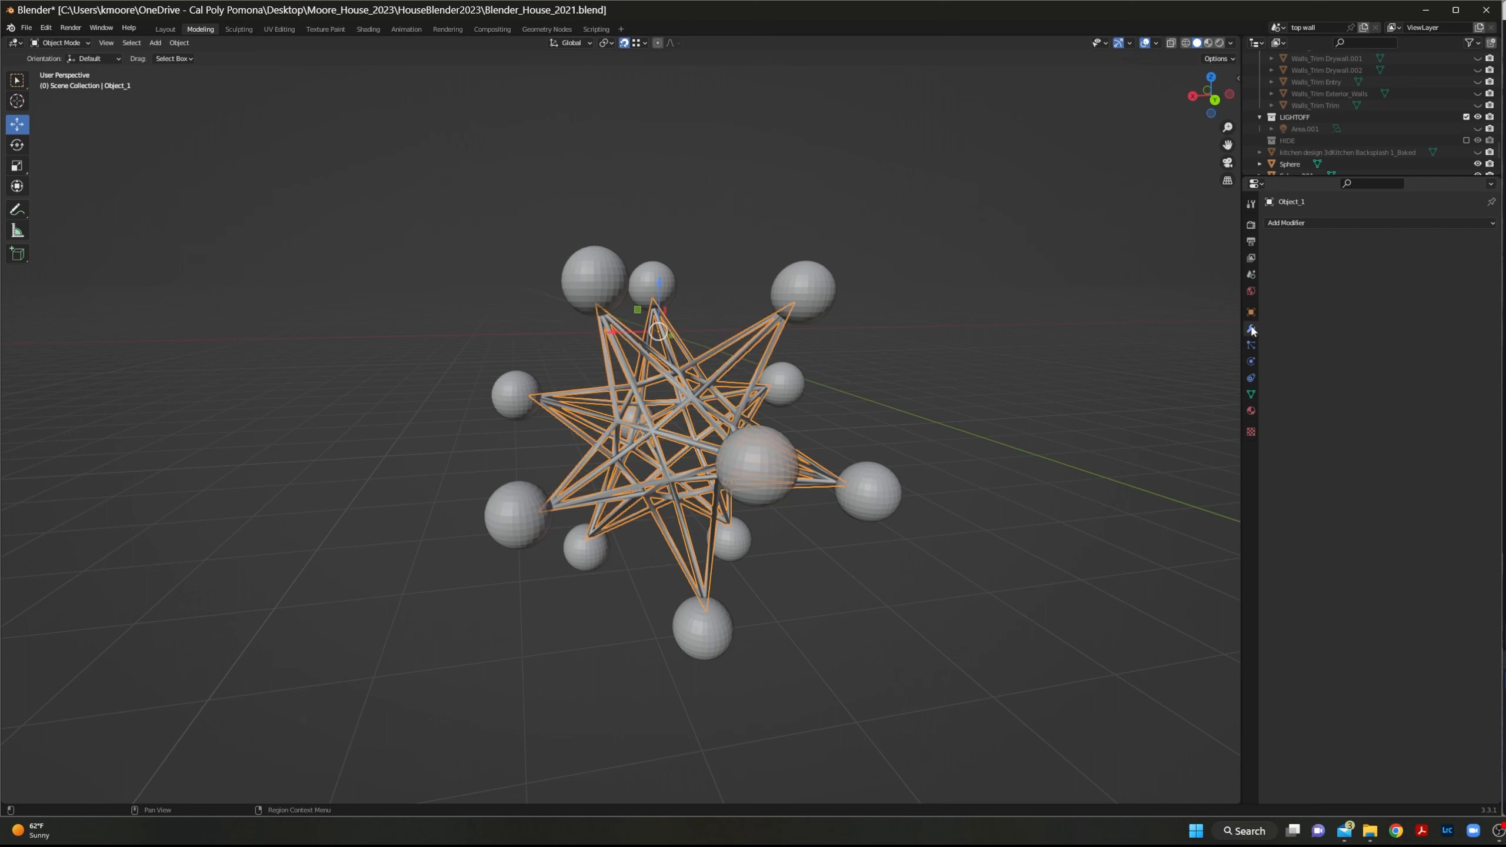
{"action": "left_click", "coordinate": [1330, 222]}
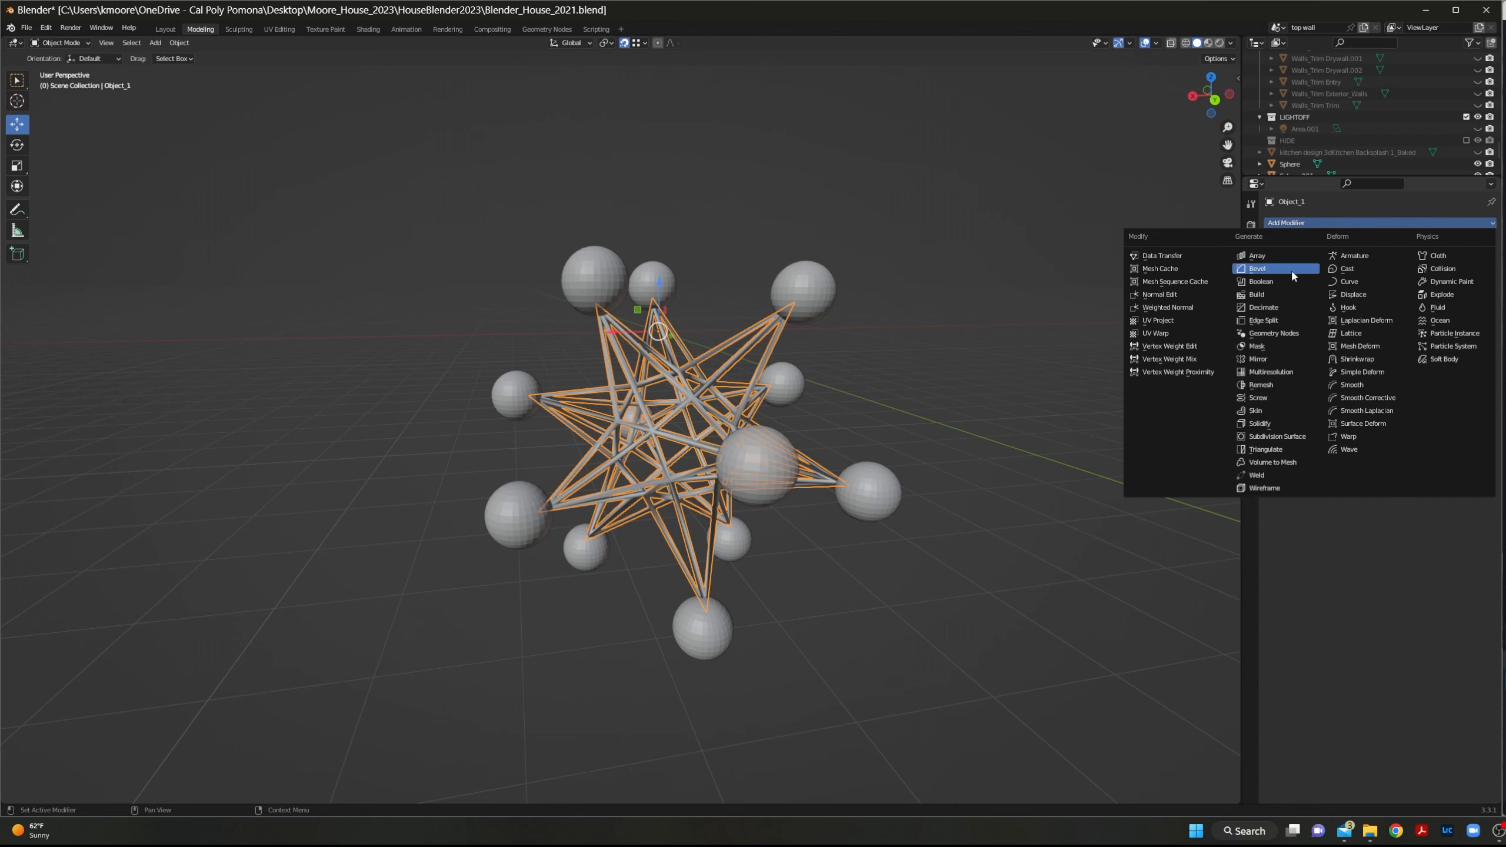
{"action": "left_click", "coordinate": [1276, 280]}
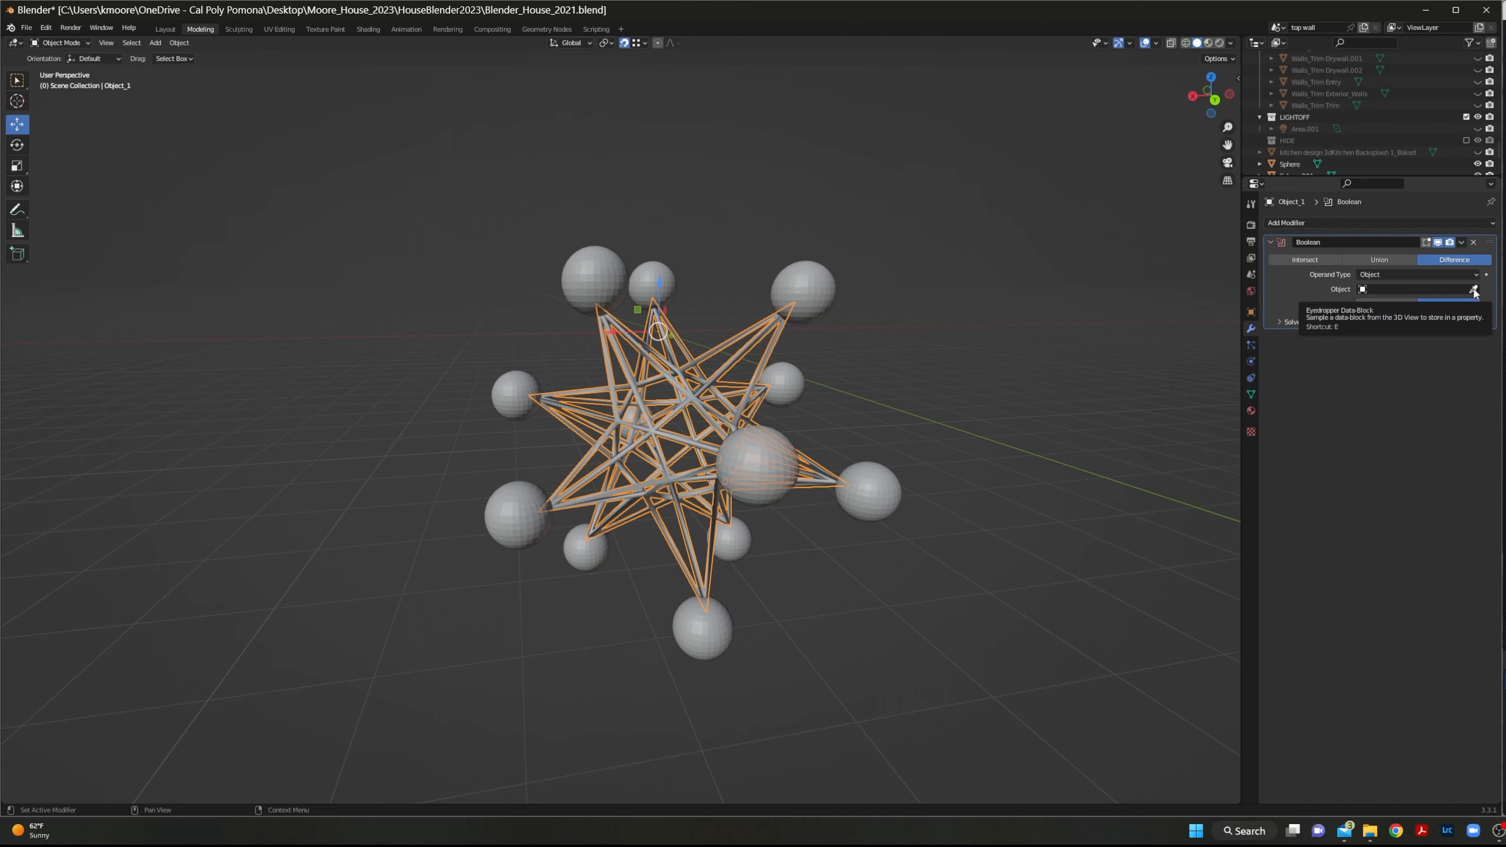
Sample Sphere.003 as the Boolean modifier's operand object and expand the modifier's solver options.
{"action": "left_click", "coordinate": [1431, 287]}
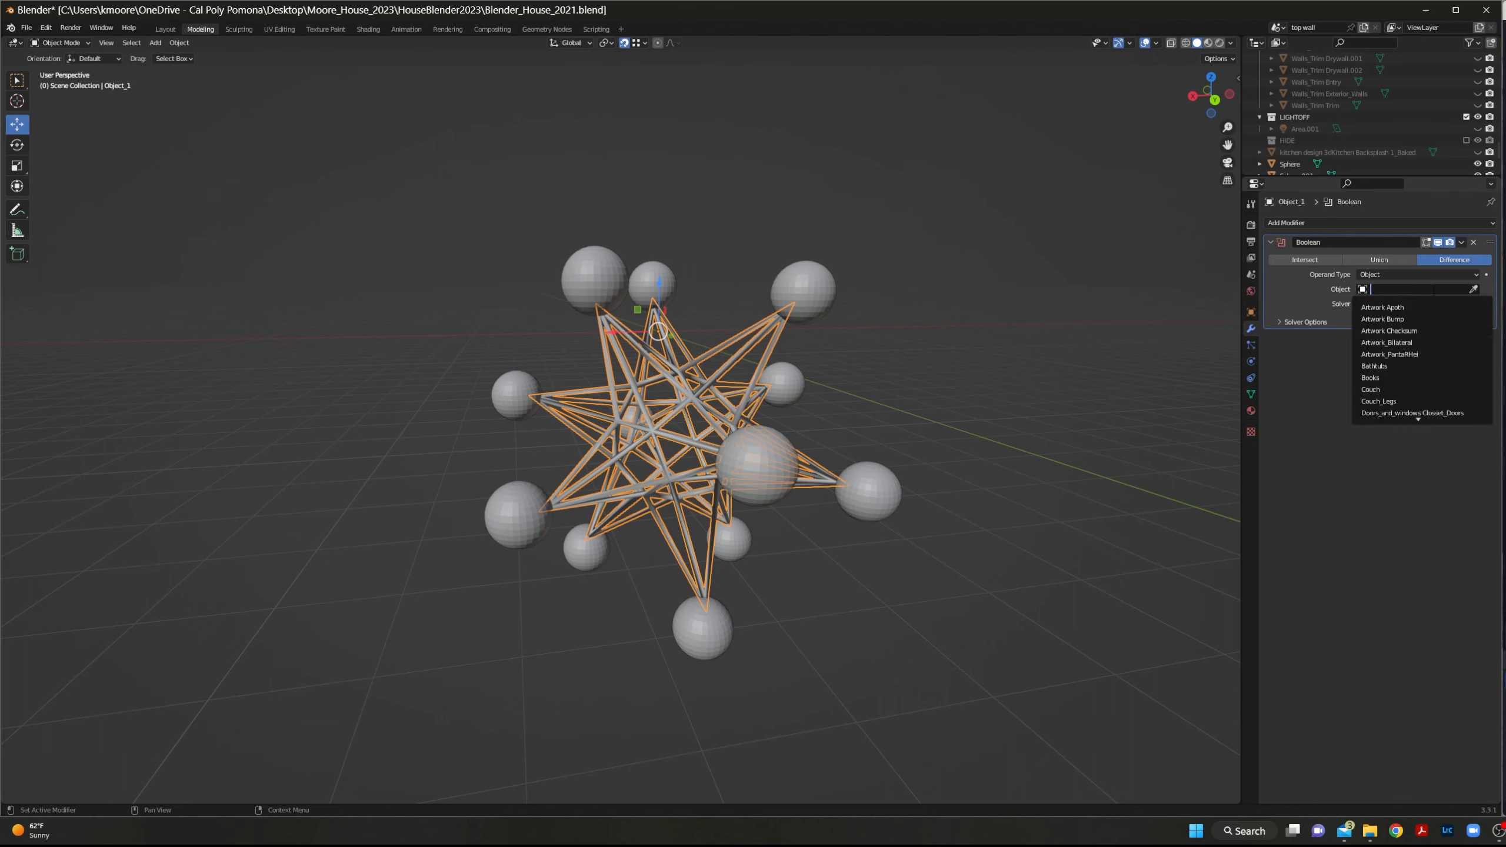
{"action": "left_click", "coordinate": [1473, 289]}
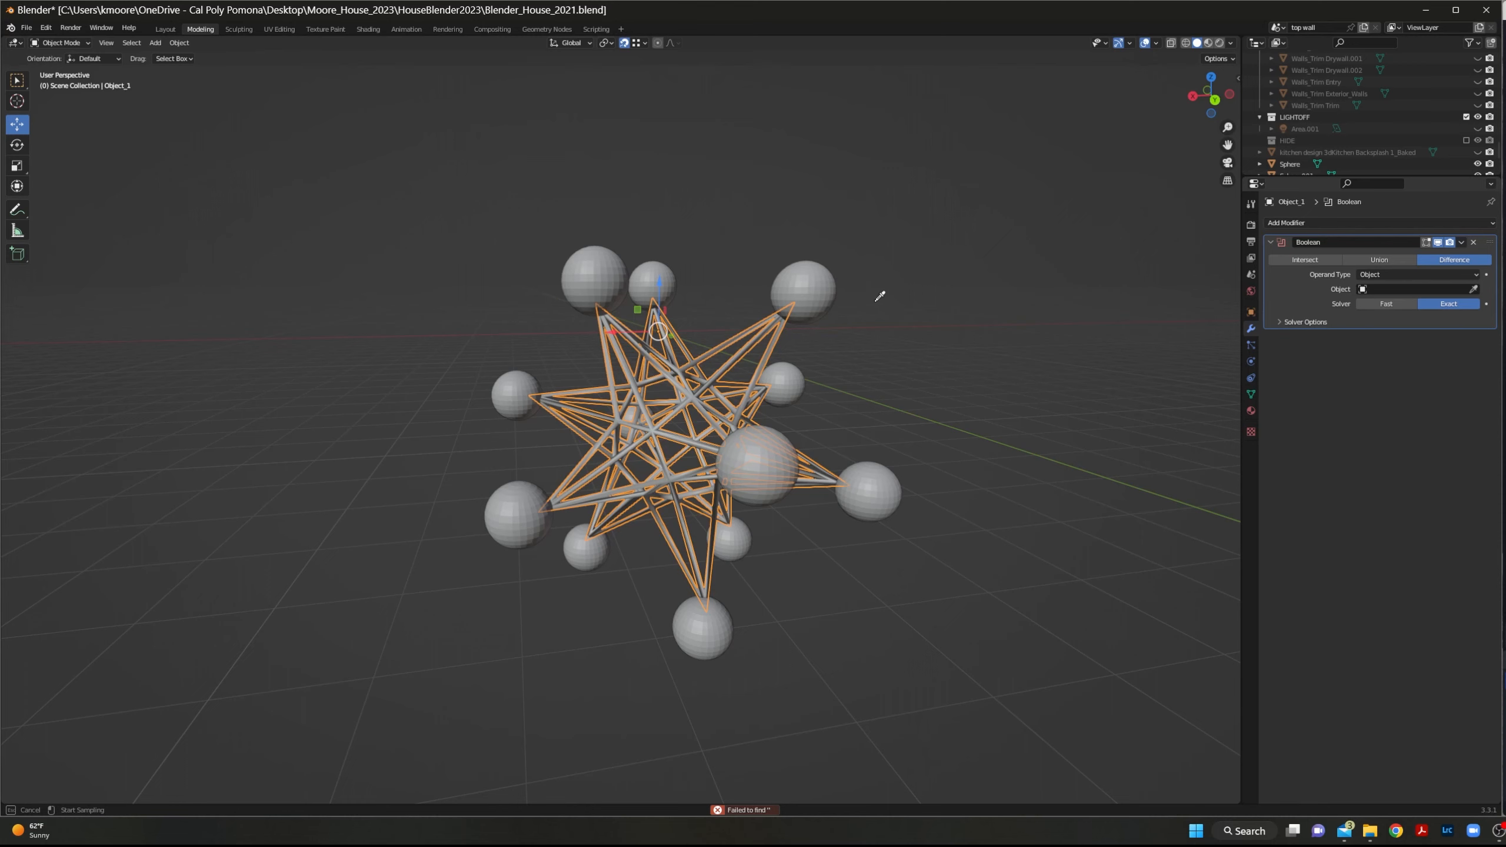
{"action": "left_click", "coordinate": [823, 285]}
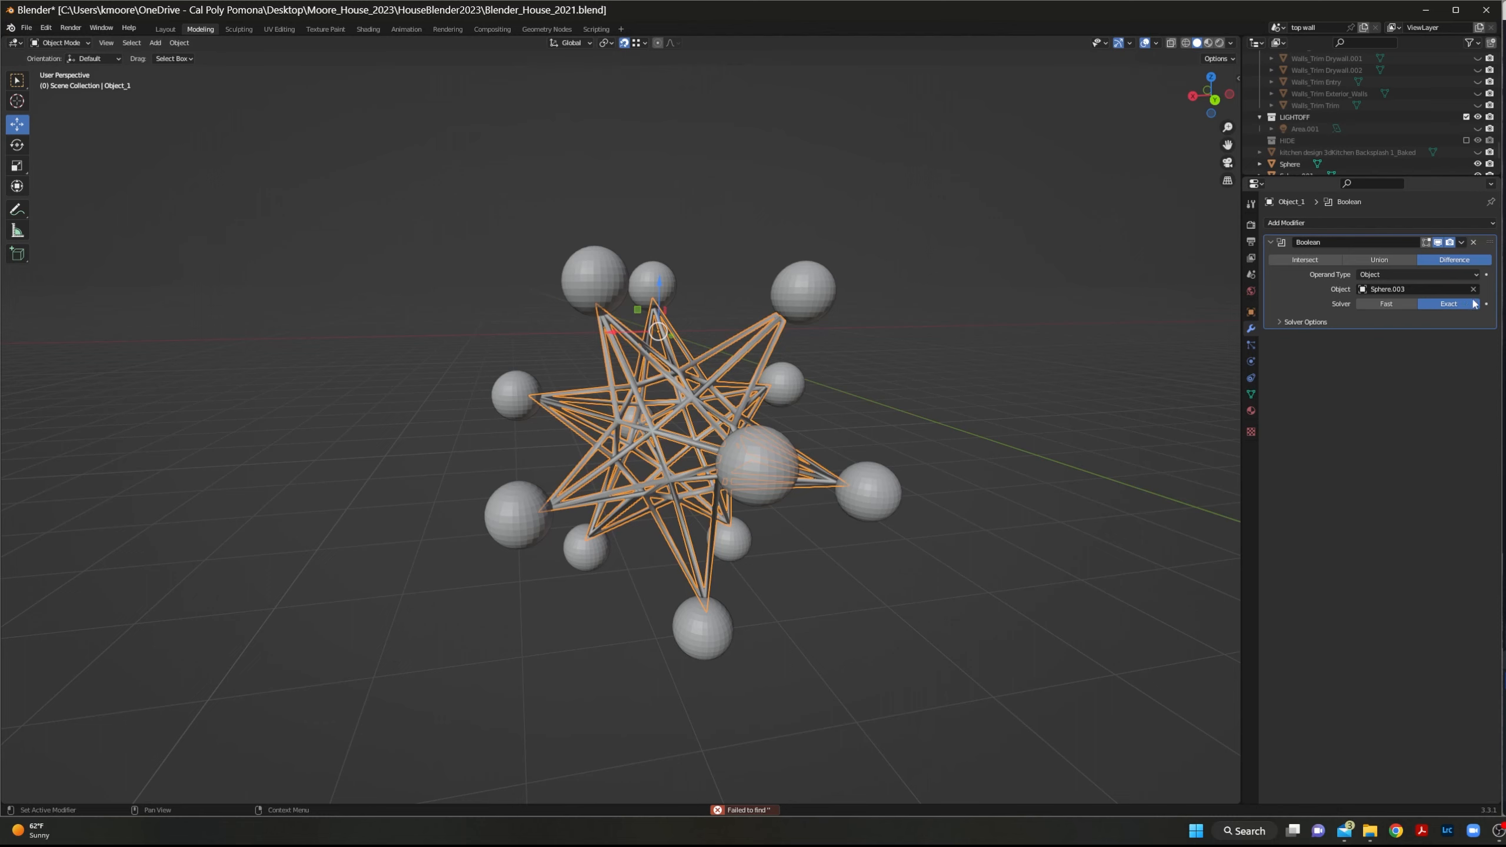
{"action": "left_click", "coordinate": [1295, 322]}
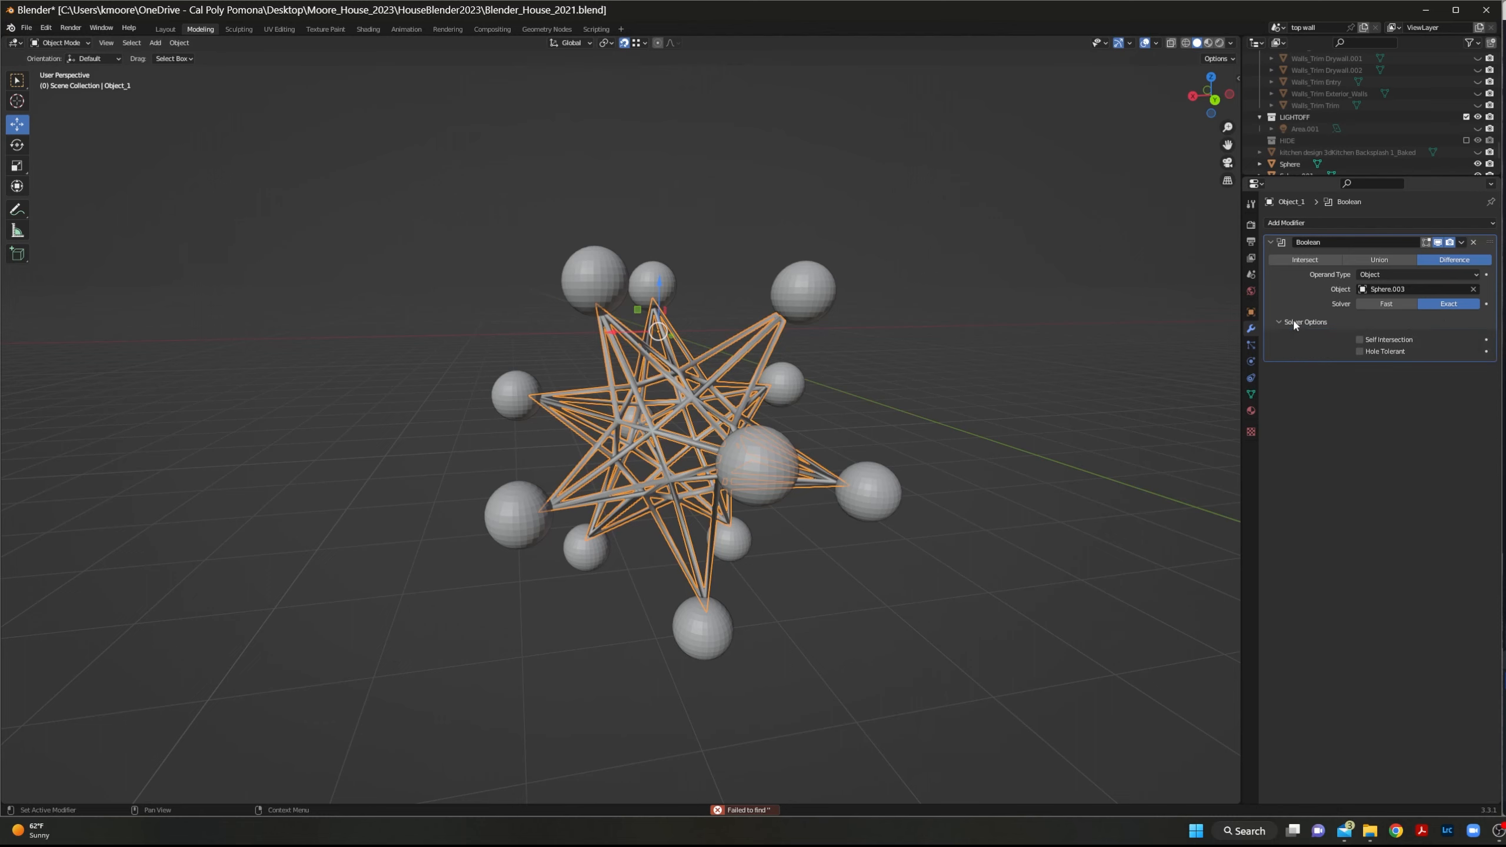
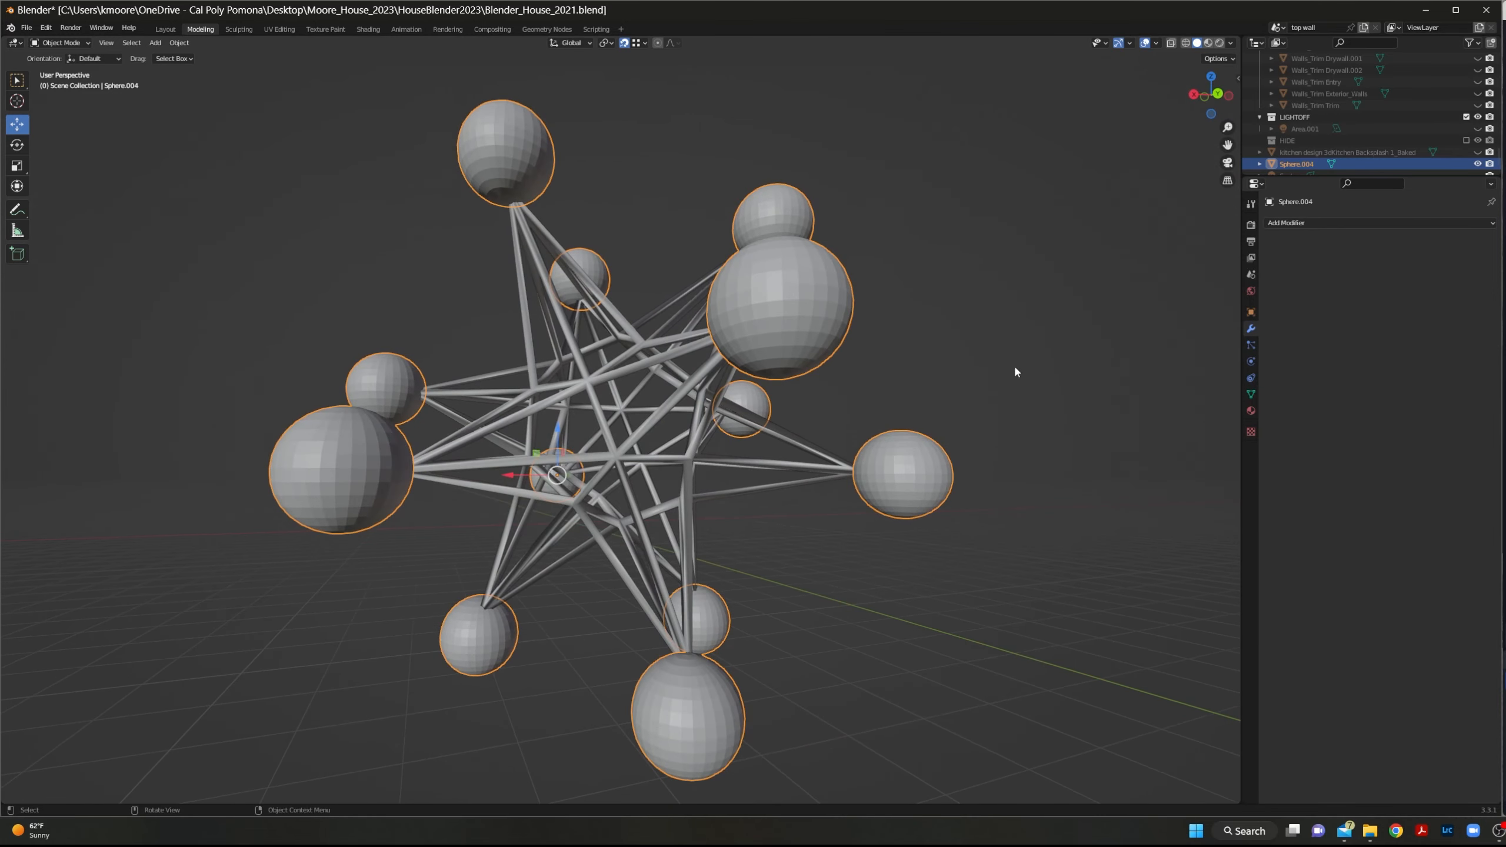
Switch the star's Boolean modifier operand type to Object and sample the joined spheres, Sphere.004, as the Difference operand.
{"action": "left_click", "coordinate": [798, 413]}
{"action": "left_click", "coordinate": [798, 453]}
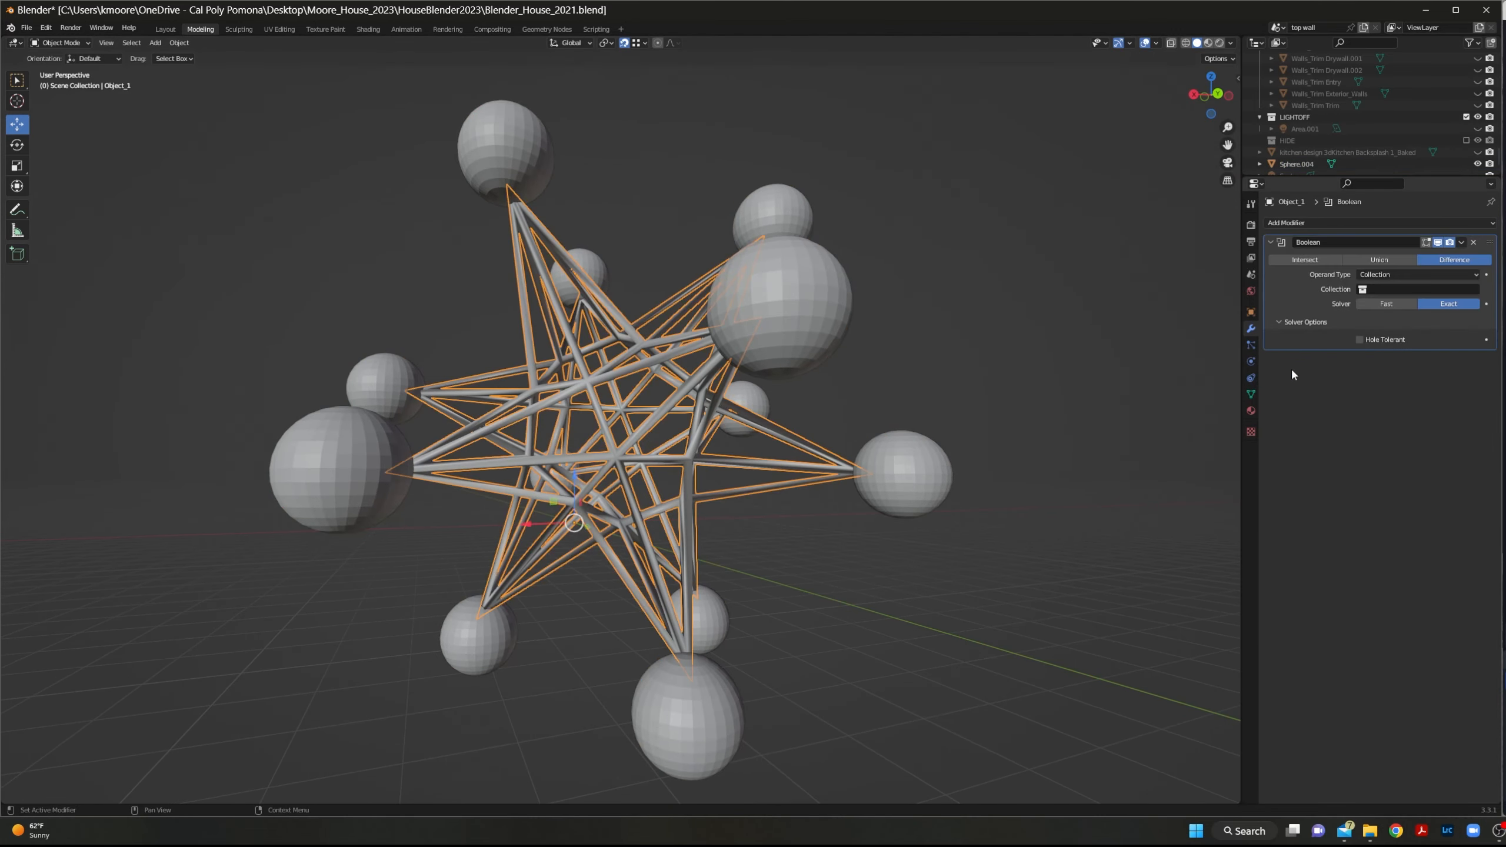
{"action": "left_click", "coordinate": [1464, 274]}
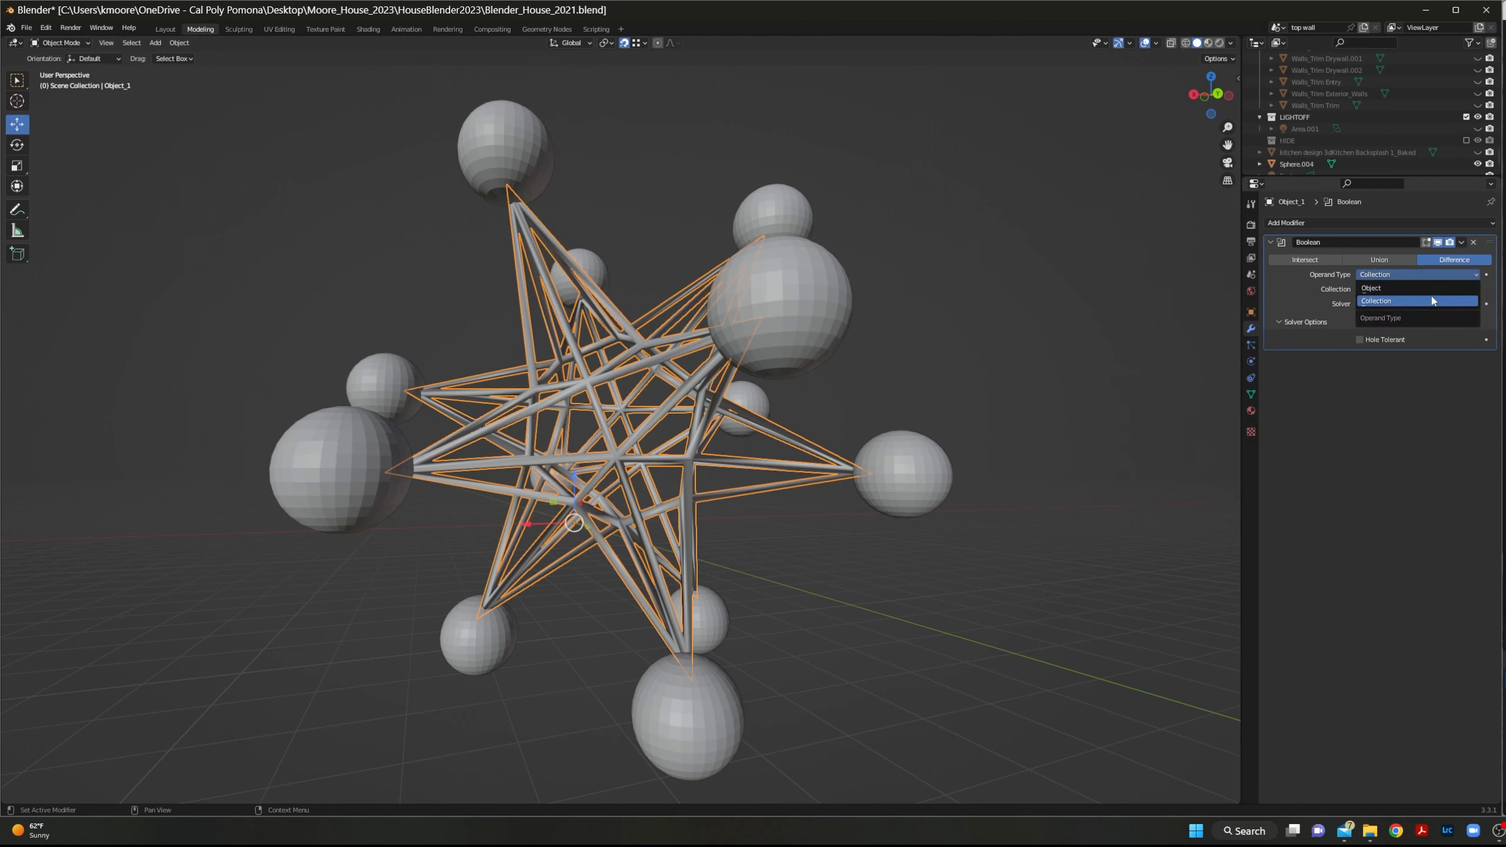
{"action": "left_click", "coordinate": [1436, 288]}
{"action": "left_click", "coordinate": [1473, 289]}
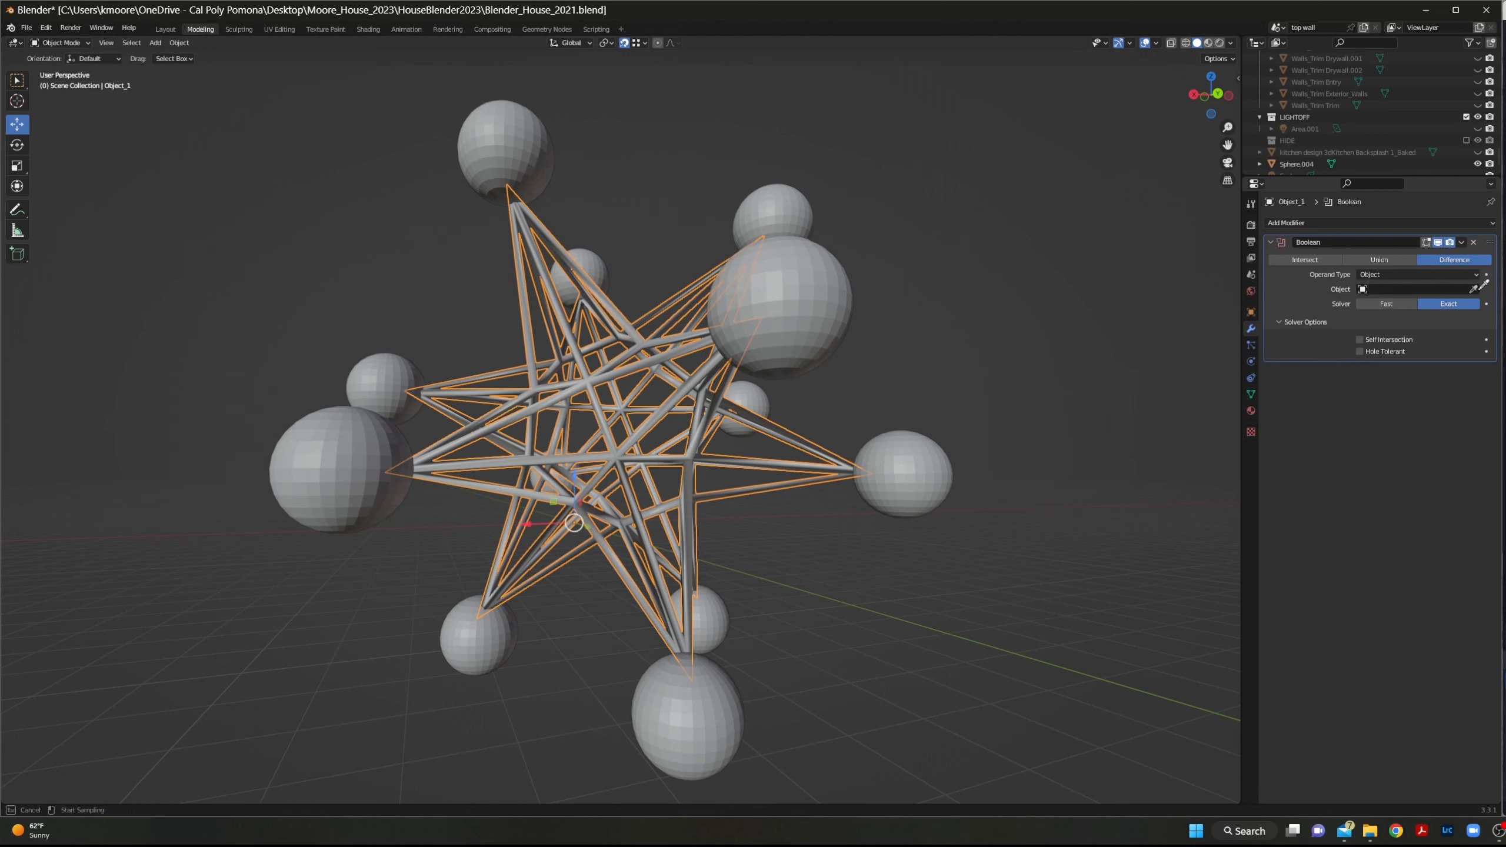
{"action": "left_click", "coordinate": [849, 296]}
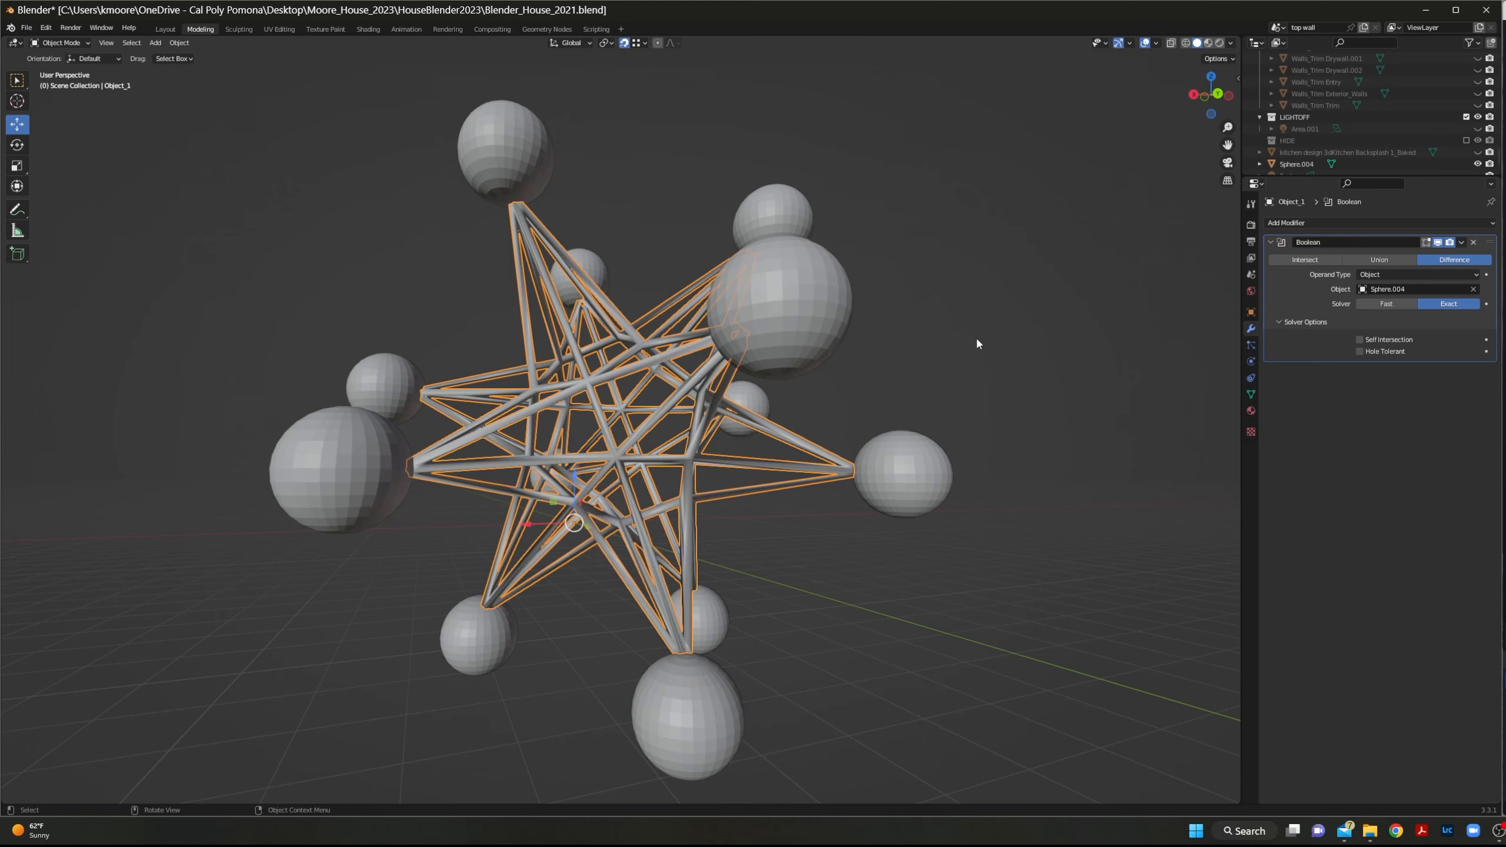
Apply the Boolean Difference modifier to the wireframe star Object_1.
{"action": "middle_click_drag", "start_coordinate": [977, 343], "coordinate": [1047, 343]}
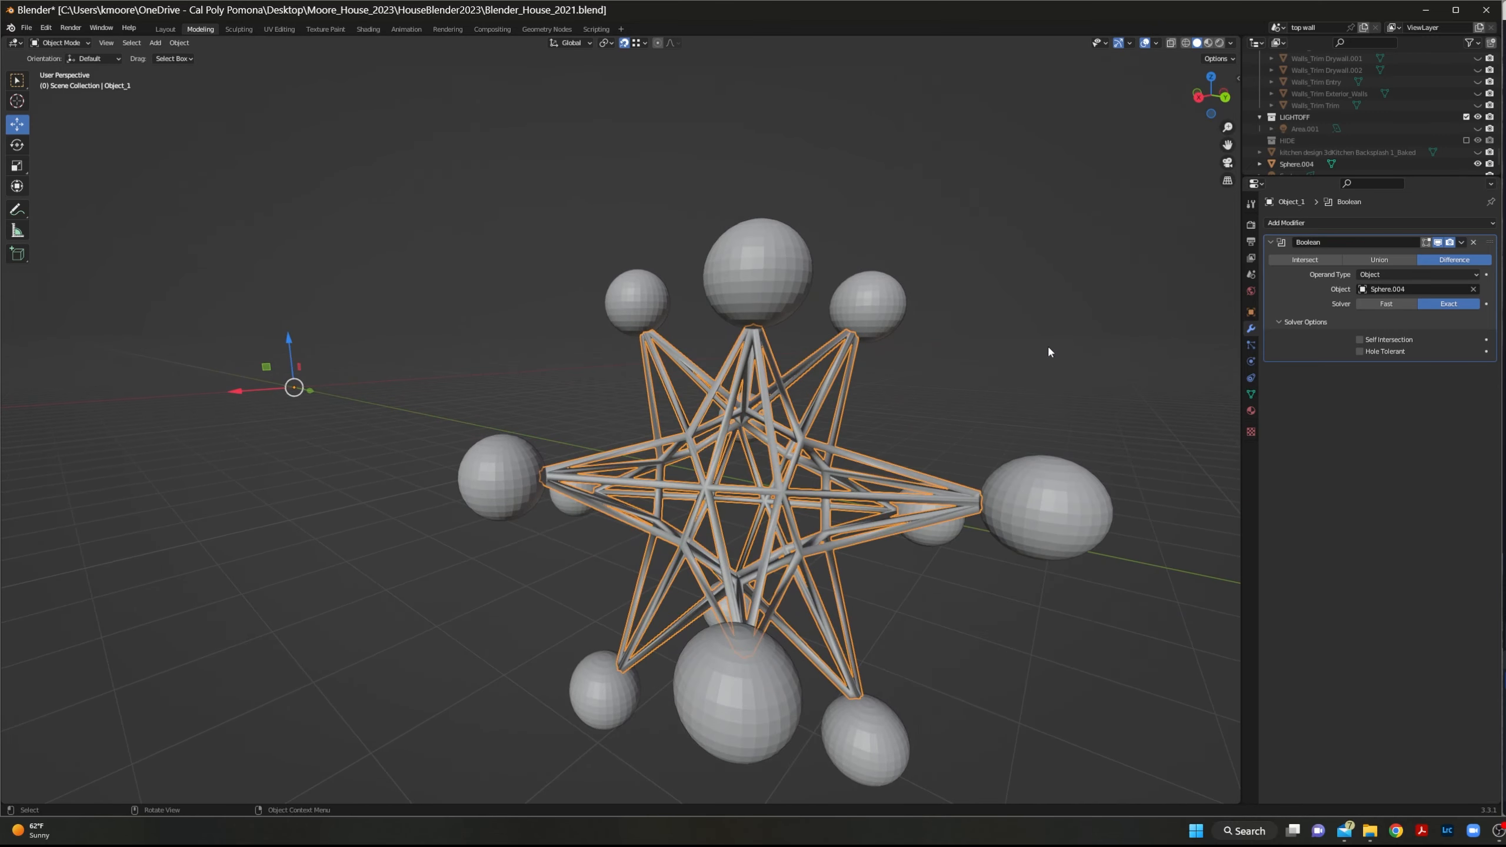
{"action": "left_click", "coordinate": [1460, 243]}
{"action": "left_click", "coordinate": [1422, 257]}
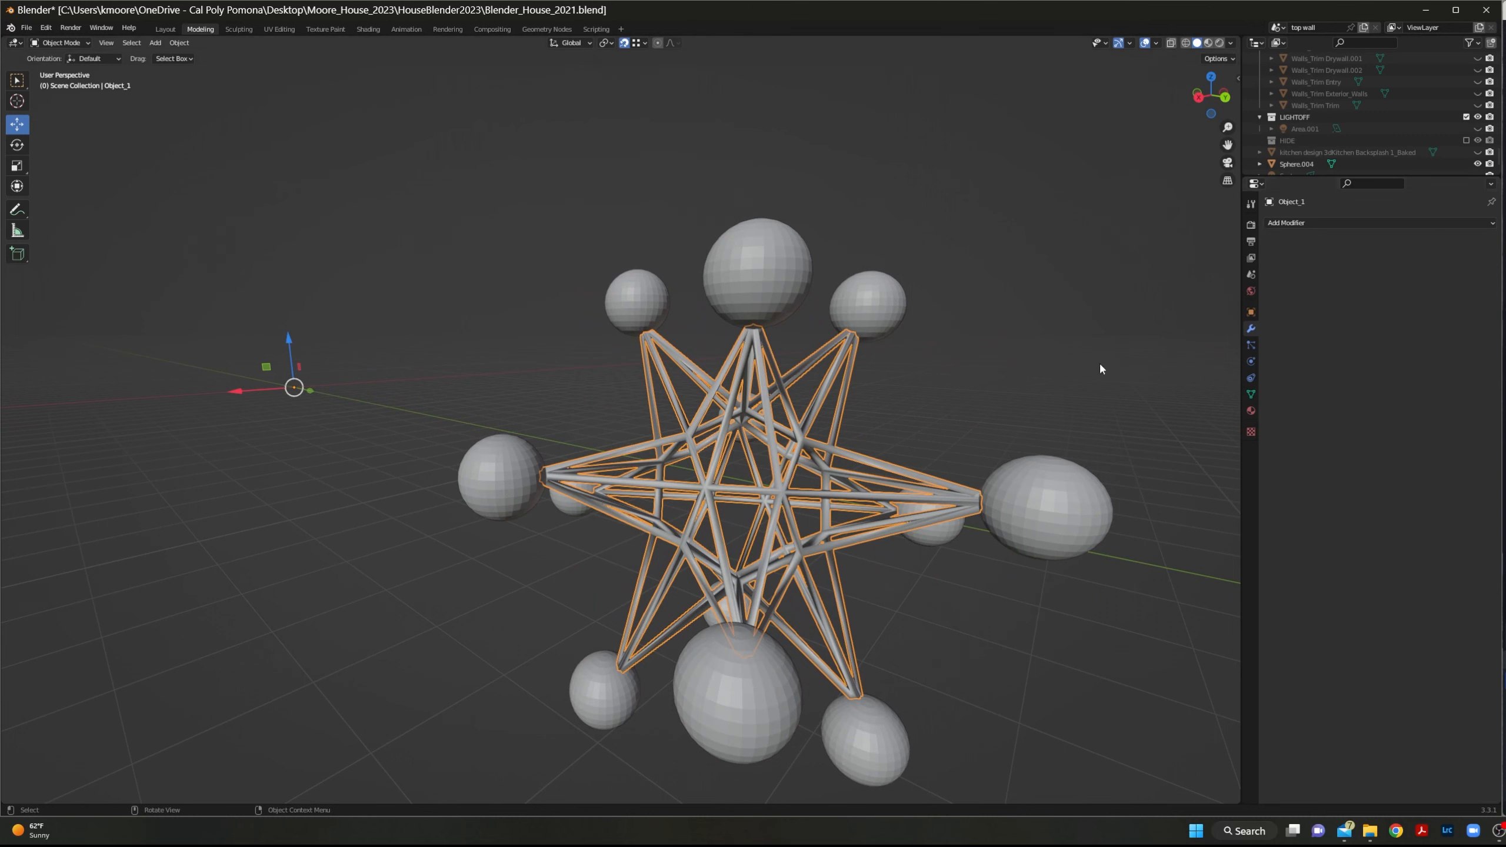
Delete the joined spheres, leaving only the wireframe star.
{"action": "left_click", "coordinate": [1097, 358]}
{"action": "left_click", "coordinate": [1059, 465]}
{"action": "key", "text": "Delete"}
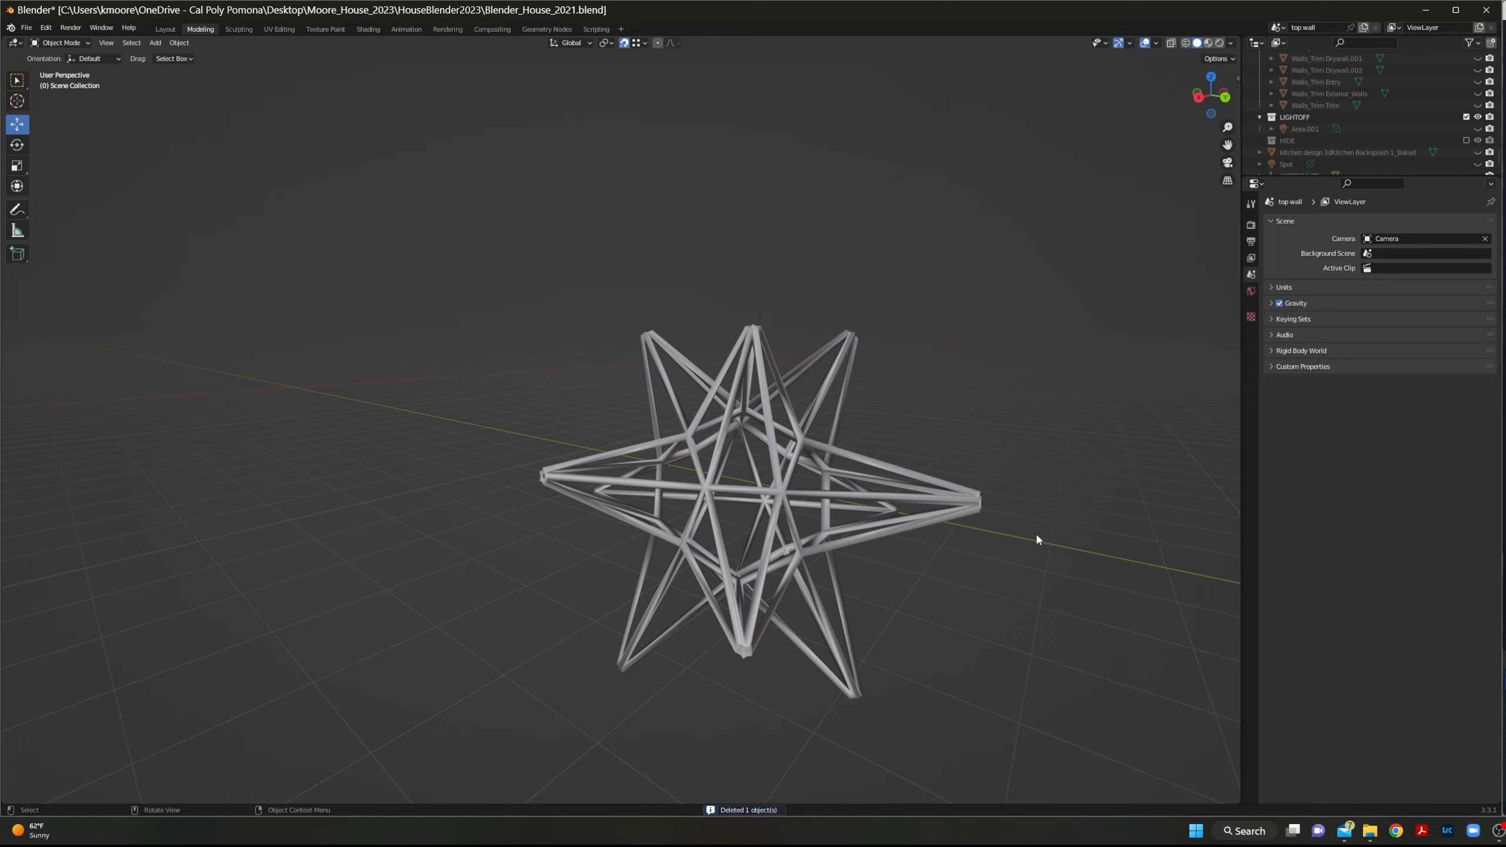
Inspect the star's cut tips from several angles and compare its shape with the reference photo of the sculpture.
{"action": "middle_click_drag", "start_coordinate": [1035, 532], "coordinate": [927, 433]}
{"action": "scroll", "coordinate": [1021, 556], "scroll_direction": "down", "scroll_amount": 2}
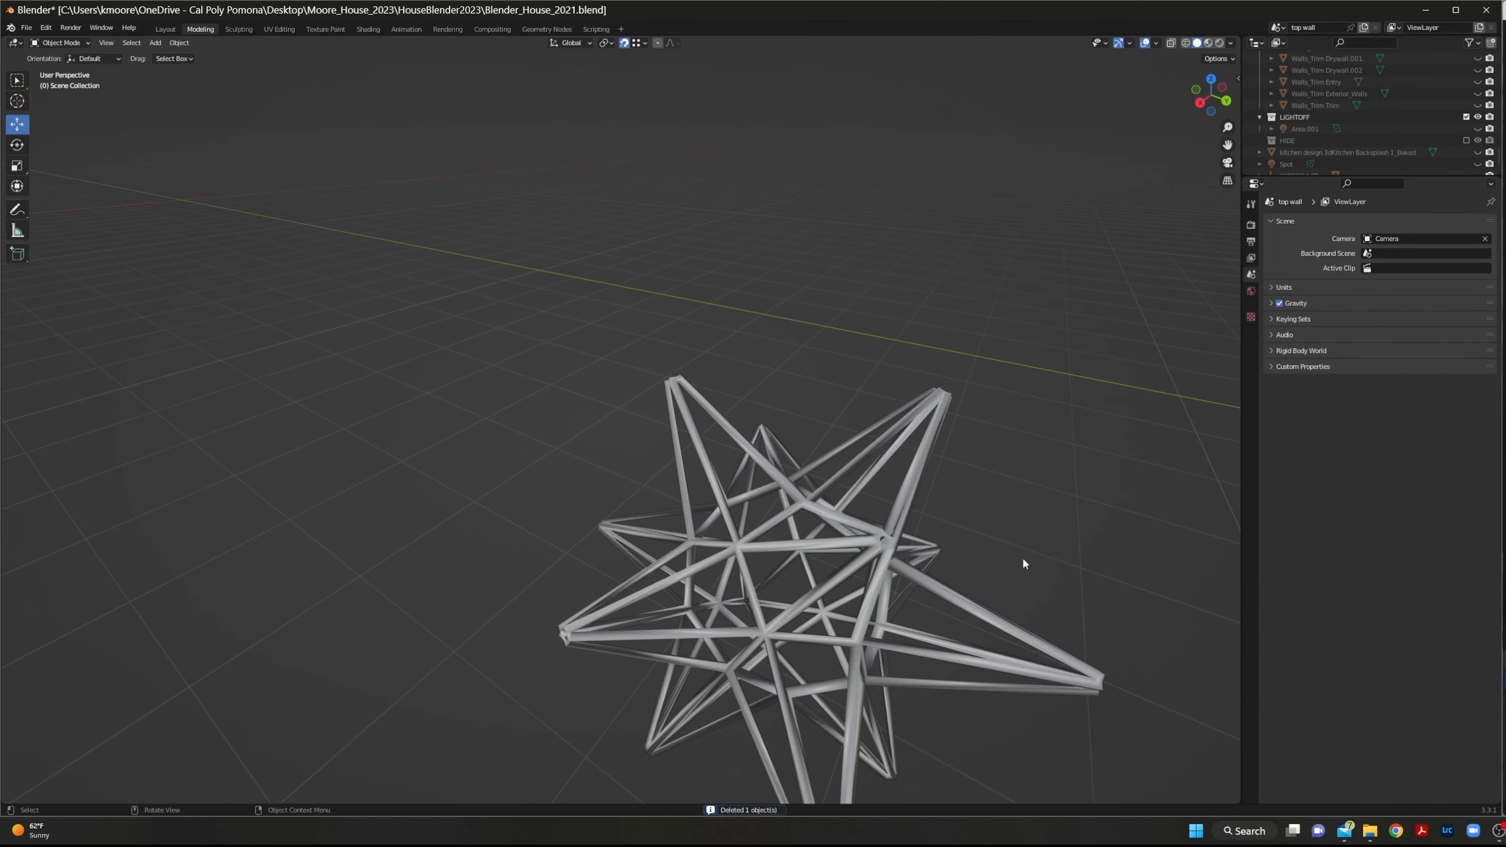
{"action": "scroll", "coordinate": [1010, 558], "scroll_direction": "up", "scroll_amount": 2}
{"action": "middle_click_drag", "start_coordinate": [1006, 561], "coordinate": [1049, 550]}
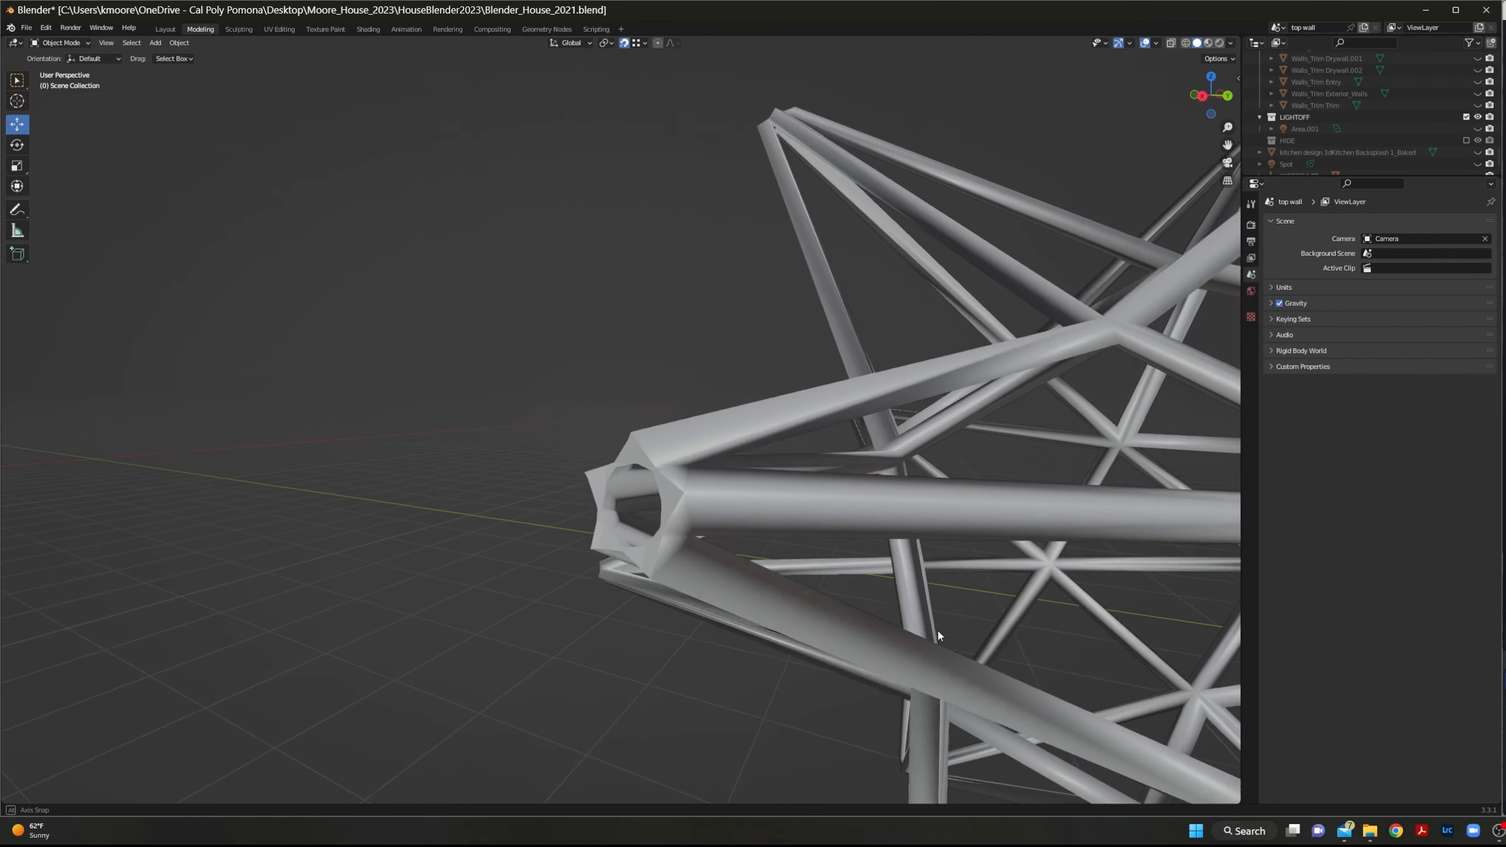
{"action": "scroll", "coordinate": [788, 533], "scroll_direction": "down", "scroll_amount": 4}
{"action": "mouse_move", "coordinate": [908, 572]}
{"action": "middle_mouse_down"}
{"action": "mouse_move", "coordinate": [878, 547]}
{"action": "mouse_move", "coordinate": [945, 501]}
{"action": "mouse_move", "coordinate": [1008, 553]}
{"action": "mouse_move", "coordinate": [994, 579]}
{"action": "mouse_move", "coordinate": [904, 602]}
{"action": "middle_mouse_up"}
{"action": "scroll", "coordinate": [871, 549], "scroll_direction": "up", "scroll_amount": 4}
{"action": "scroll", "coordinate": [868, 558], "scroll_direction": "down", "scroll_amount": 2}
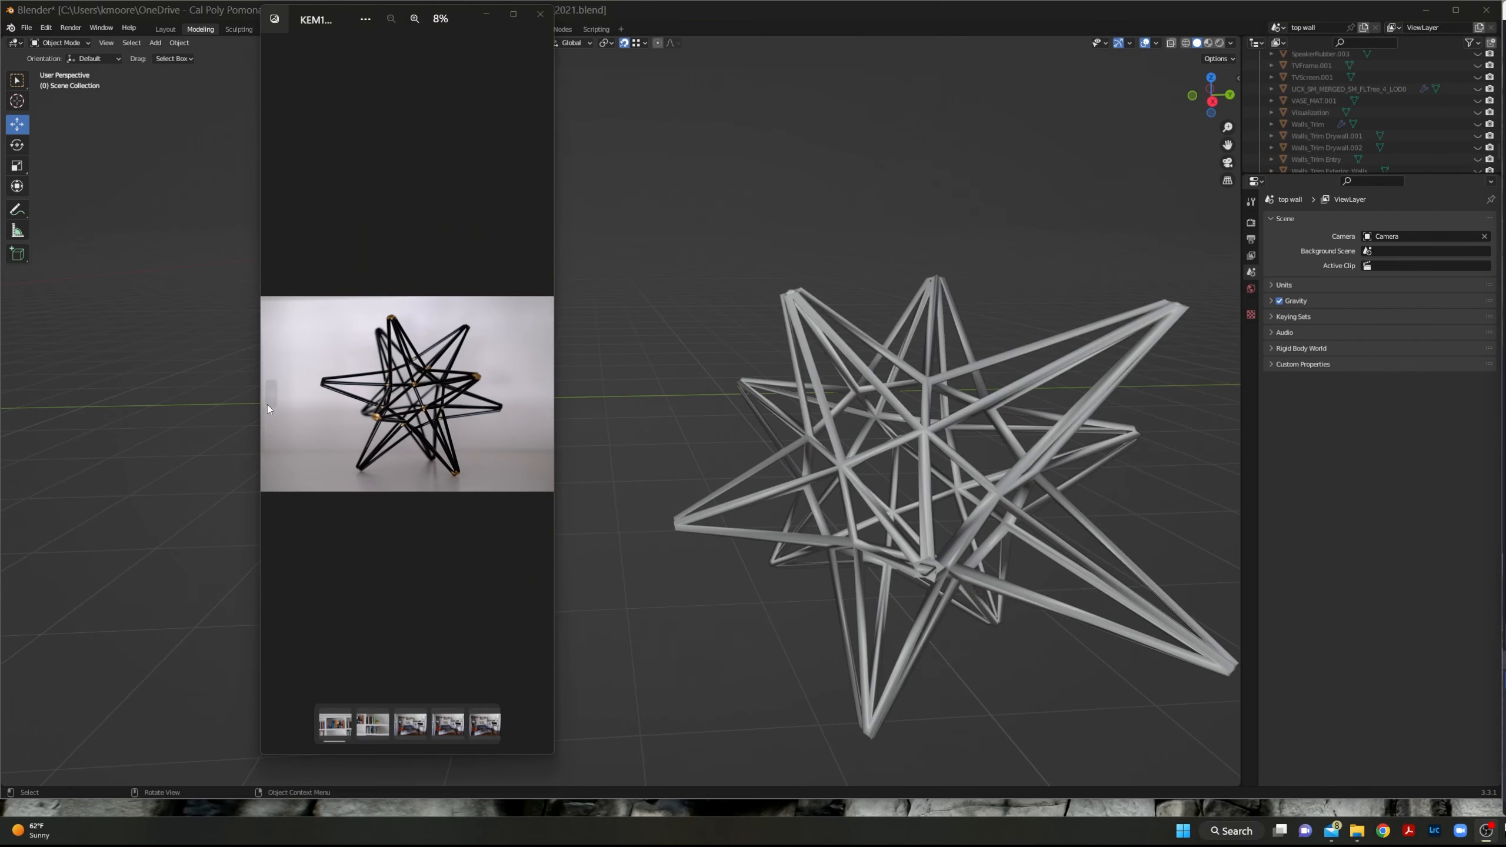
{"action": "middle_click_drag", "start_coordinate": [816, 290], "coordinate": [952, 466]}
{"action": "scroll", "coordinate": [815, 330], "scroll_direction": "up", "scroll_amount": 3}
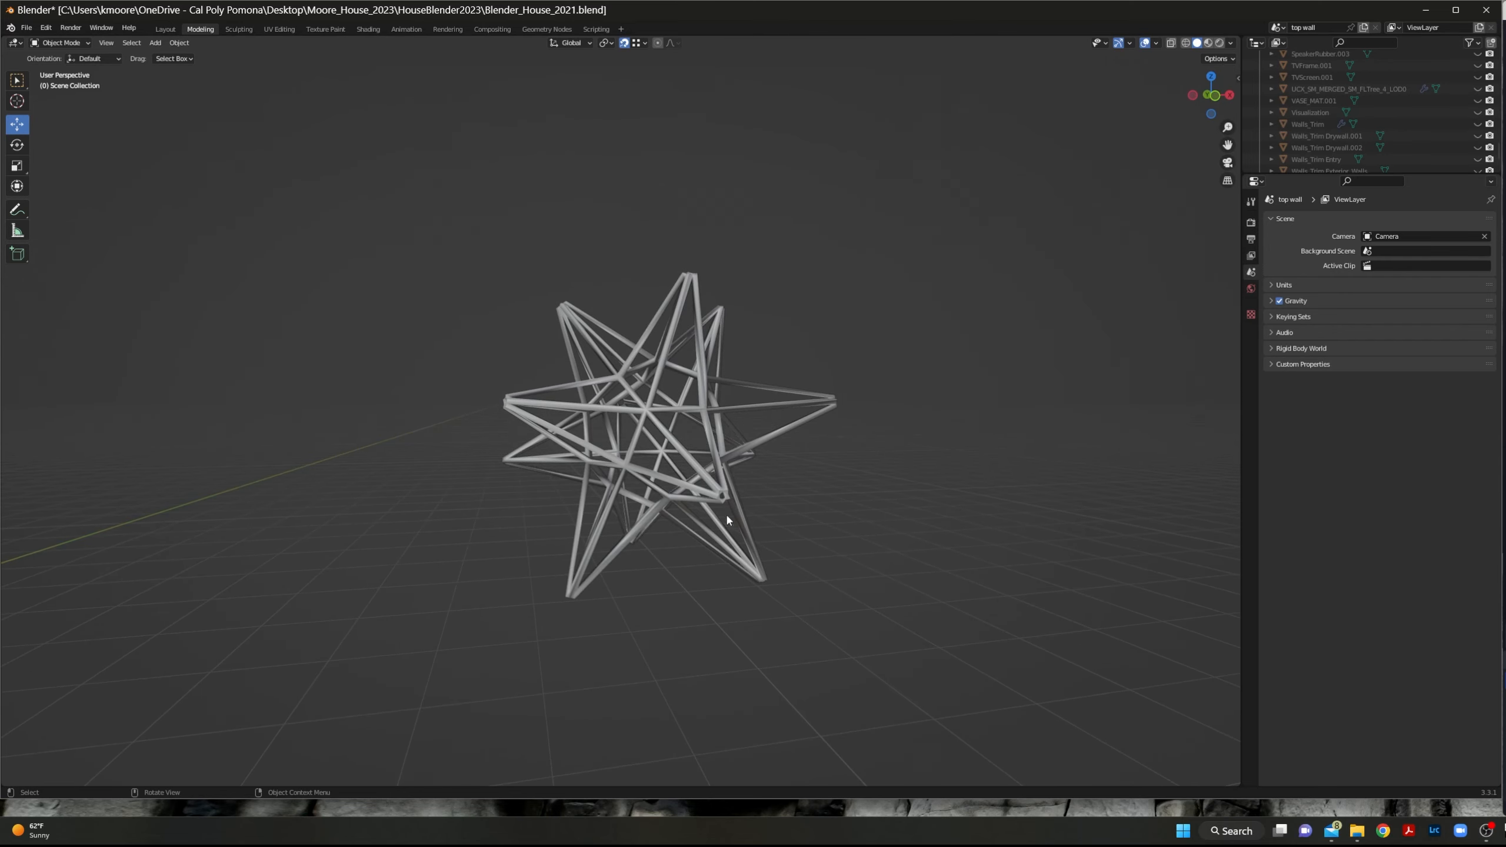
{"action": "scroll", "coordinate": [738, 509], "scroll_direction": "up", "scroll_amount": 4}
{"action": "middle_click_drag", "start_coordinate": [786, 551], "coordinate": [816, 542]}
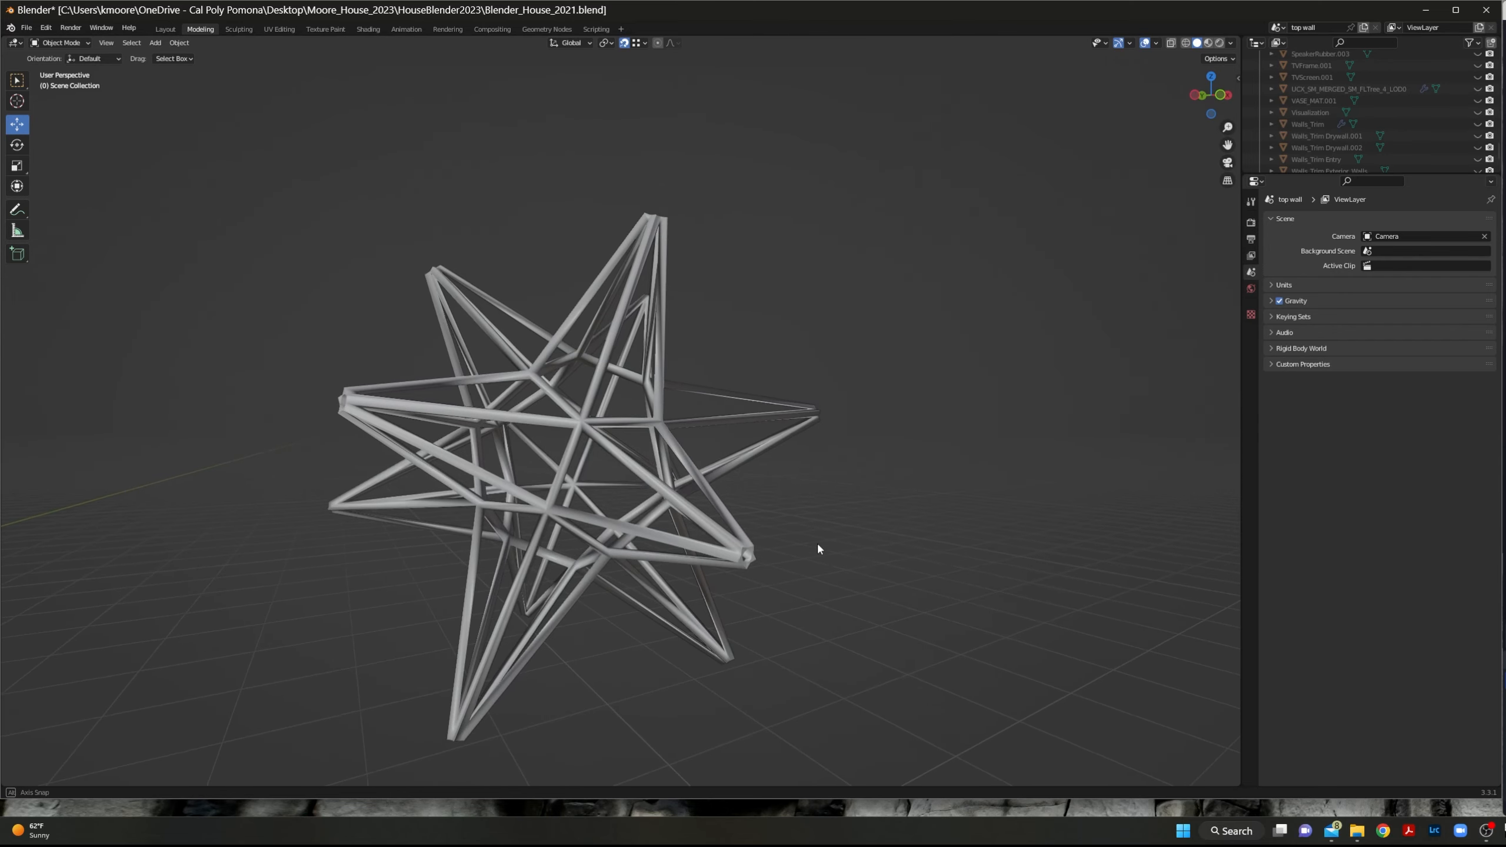
Select the star, switch to the Texture Paint workspace and unlink the artwork image from the image editor.
{"action": "left_click", "coordinate": [734, 549]}
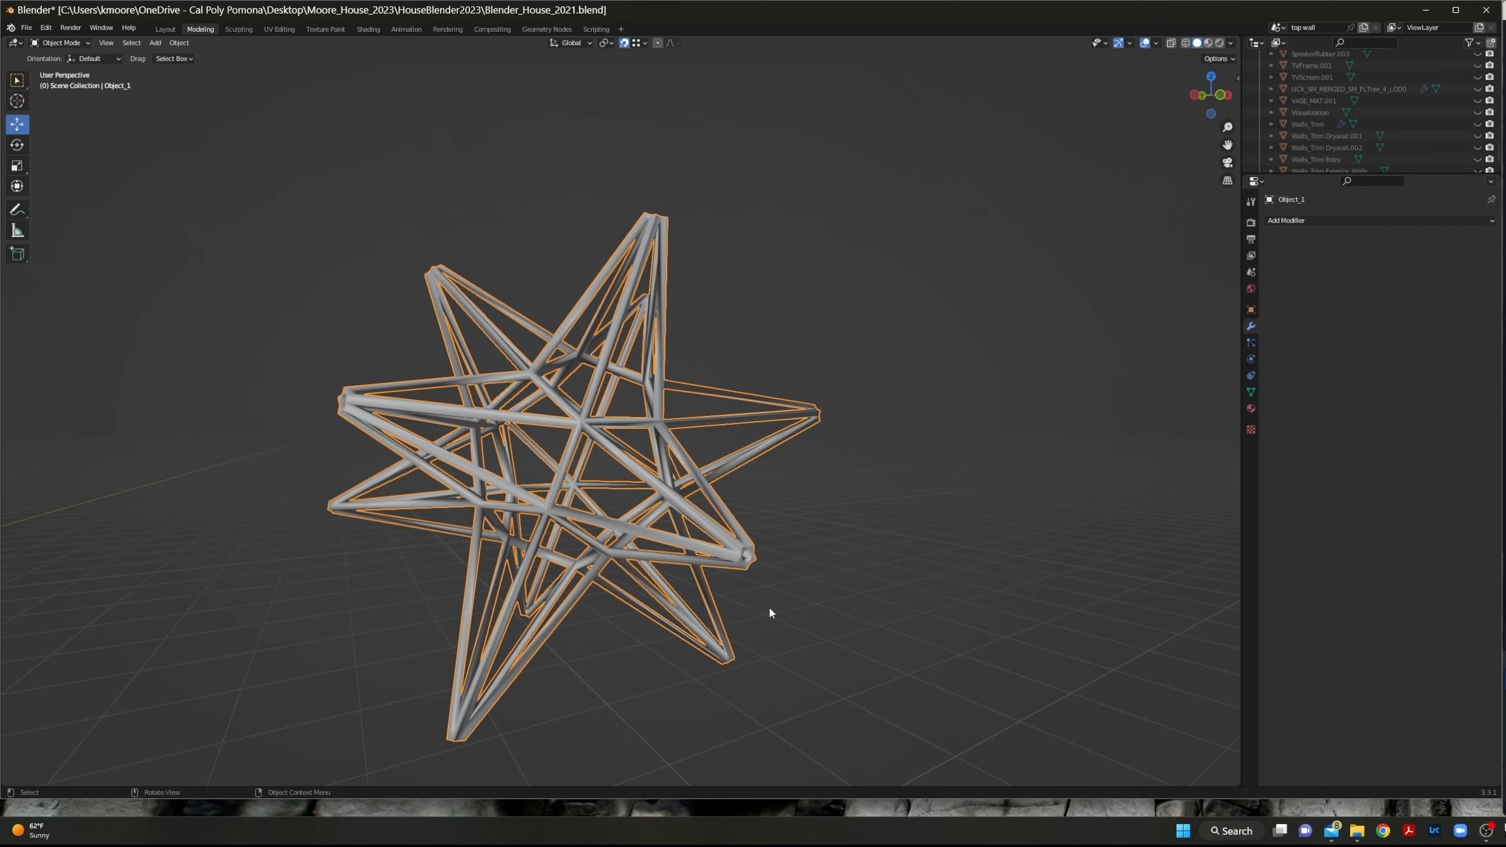
{"action": "middle_click_drag", "start_coordinate": [535, 517], "coordinate": [590, 468]}
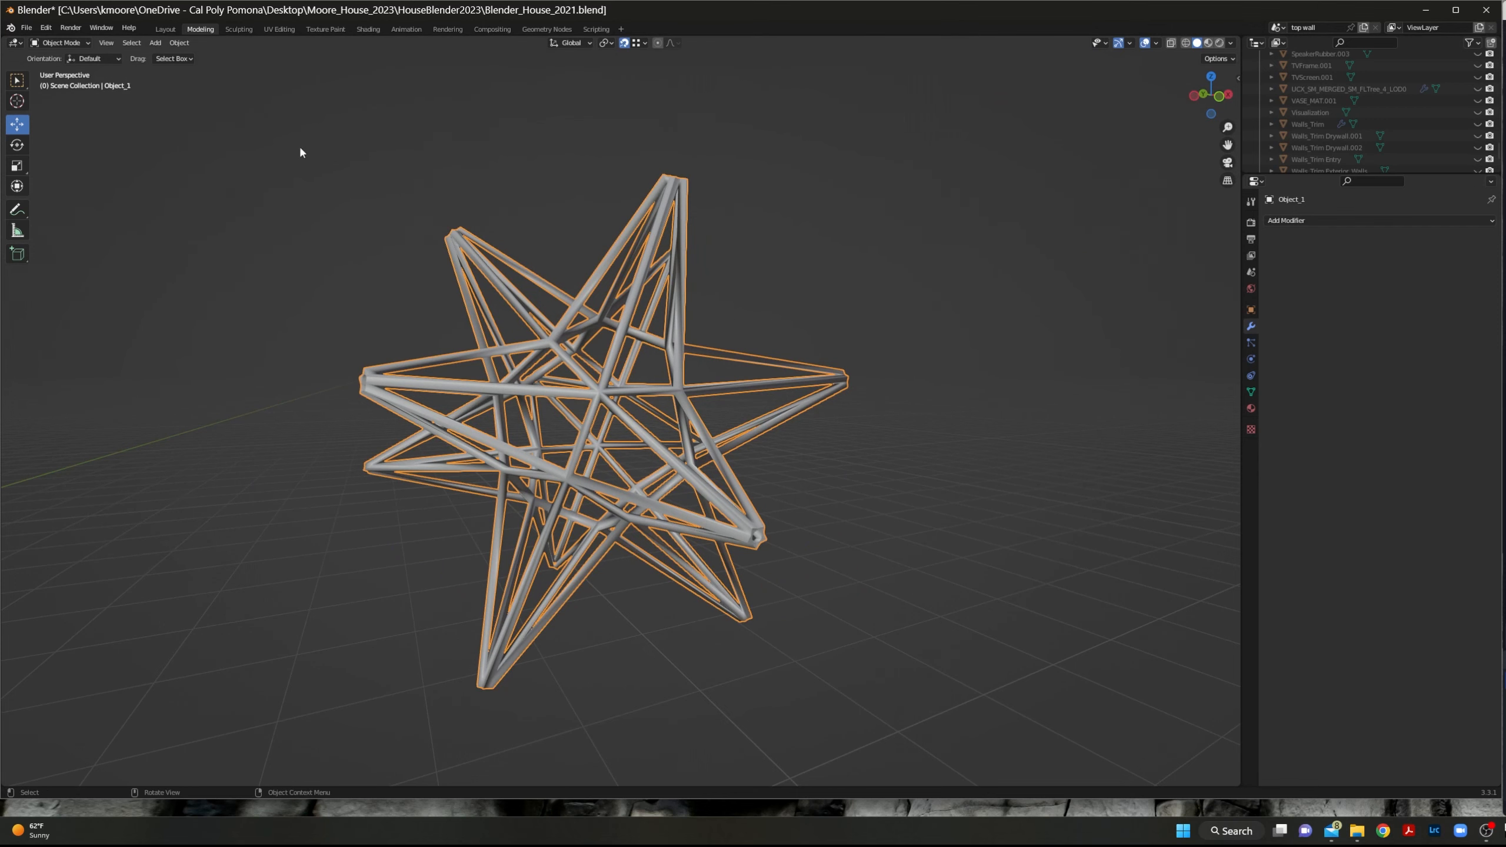
{"action": "middle_click_drag", "start_coordinate": [459, 210], "coordinate": [381, 99]}
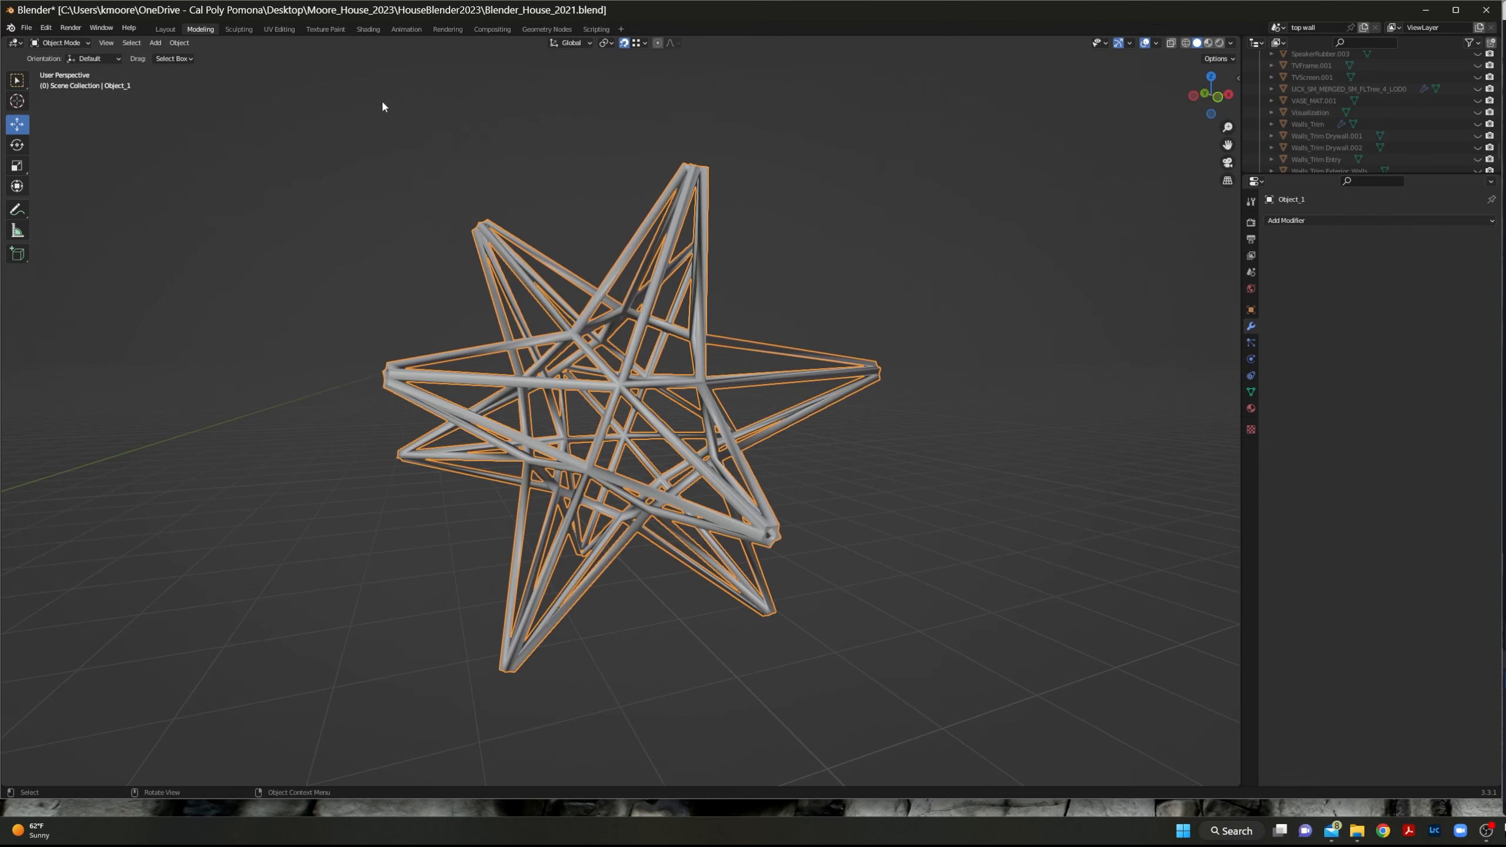
{"action": "left_click", "coordinate": [313, 28]}
{"action": "scroll", "coordinate": [534, 237], "scroll_direction": "down", "scroll_amount": 8}
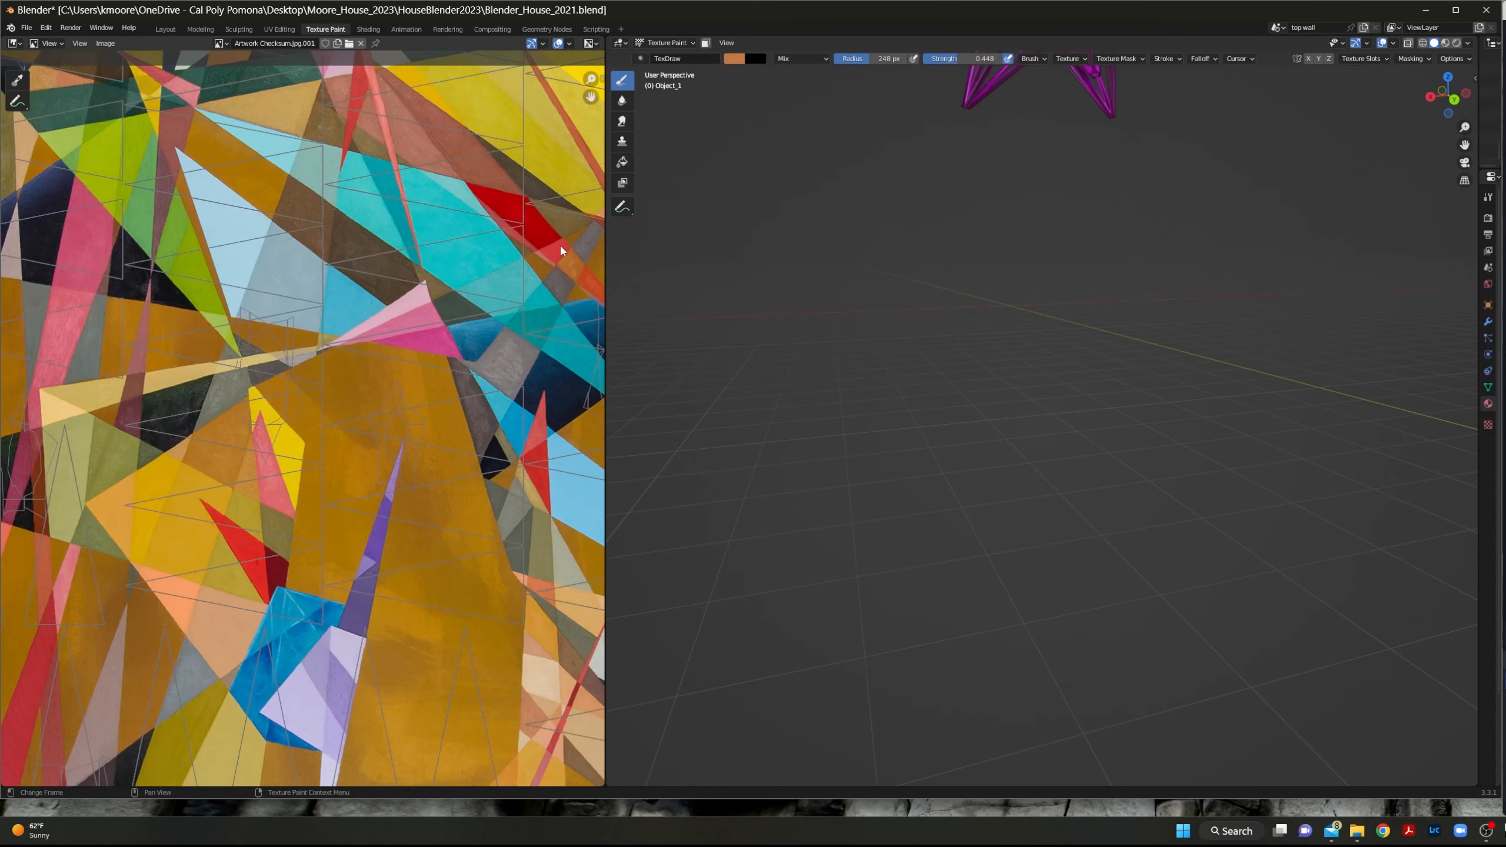
{"action": "left_click", "coordinate": [361, 43]}
{"action": "scroll", "coordinate": [310, 427], "scroll_direction": "up", "scroll_amount": 12}
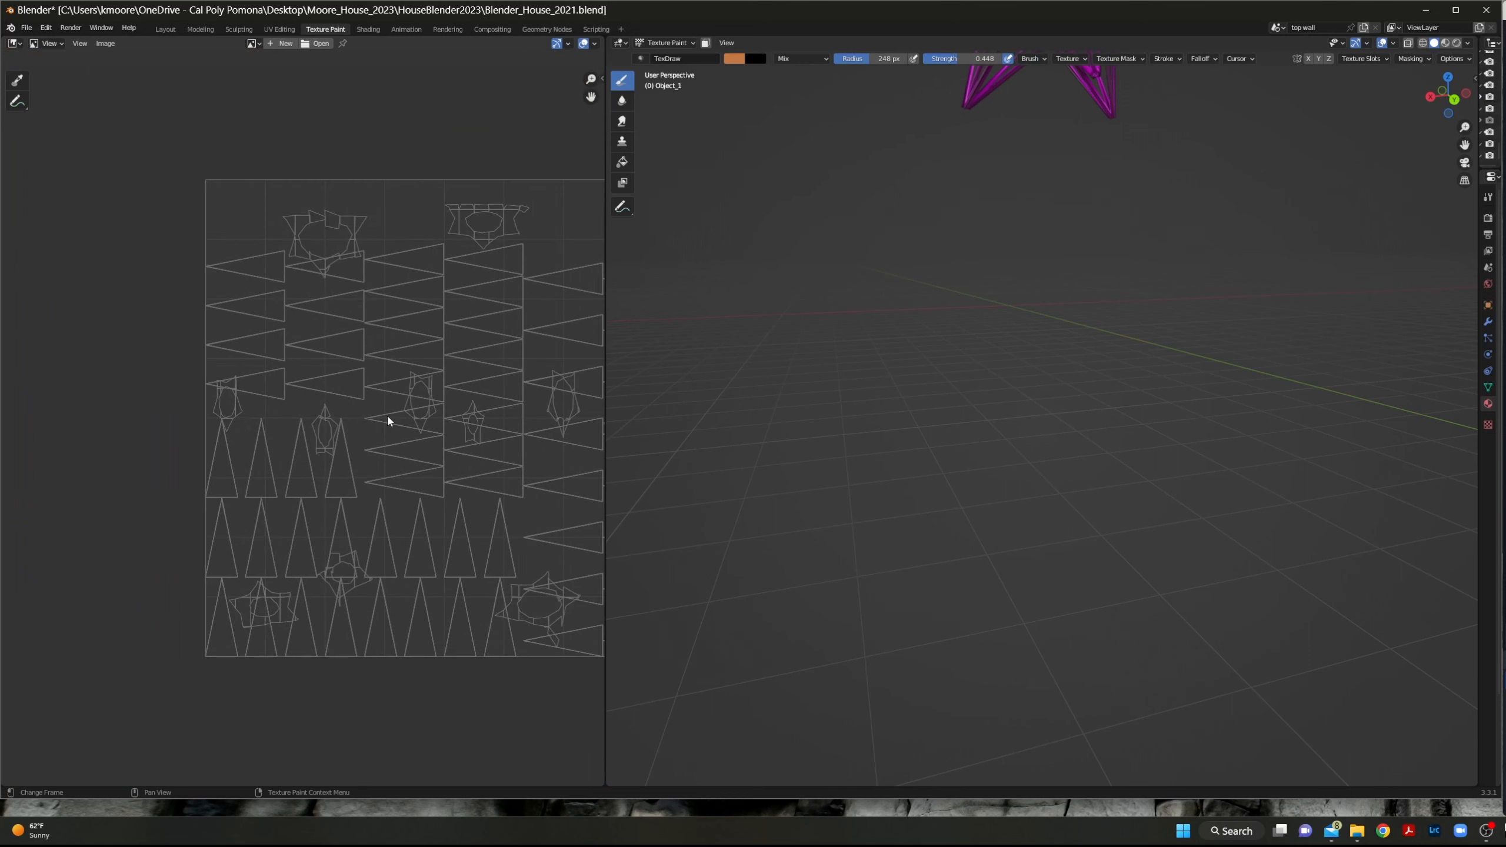
{"action": "middle_click_drag", "start_coordinate": [537, 456], "coordinate": [353, 470]}
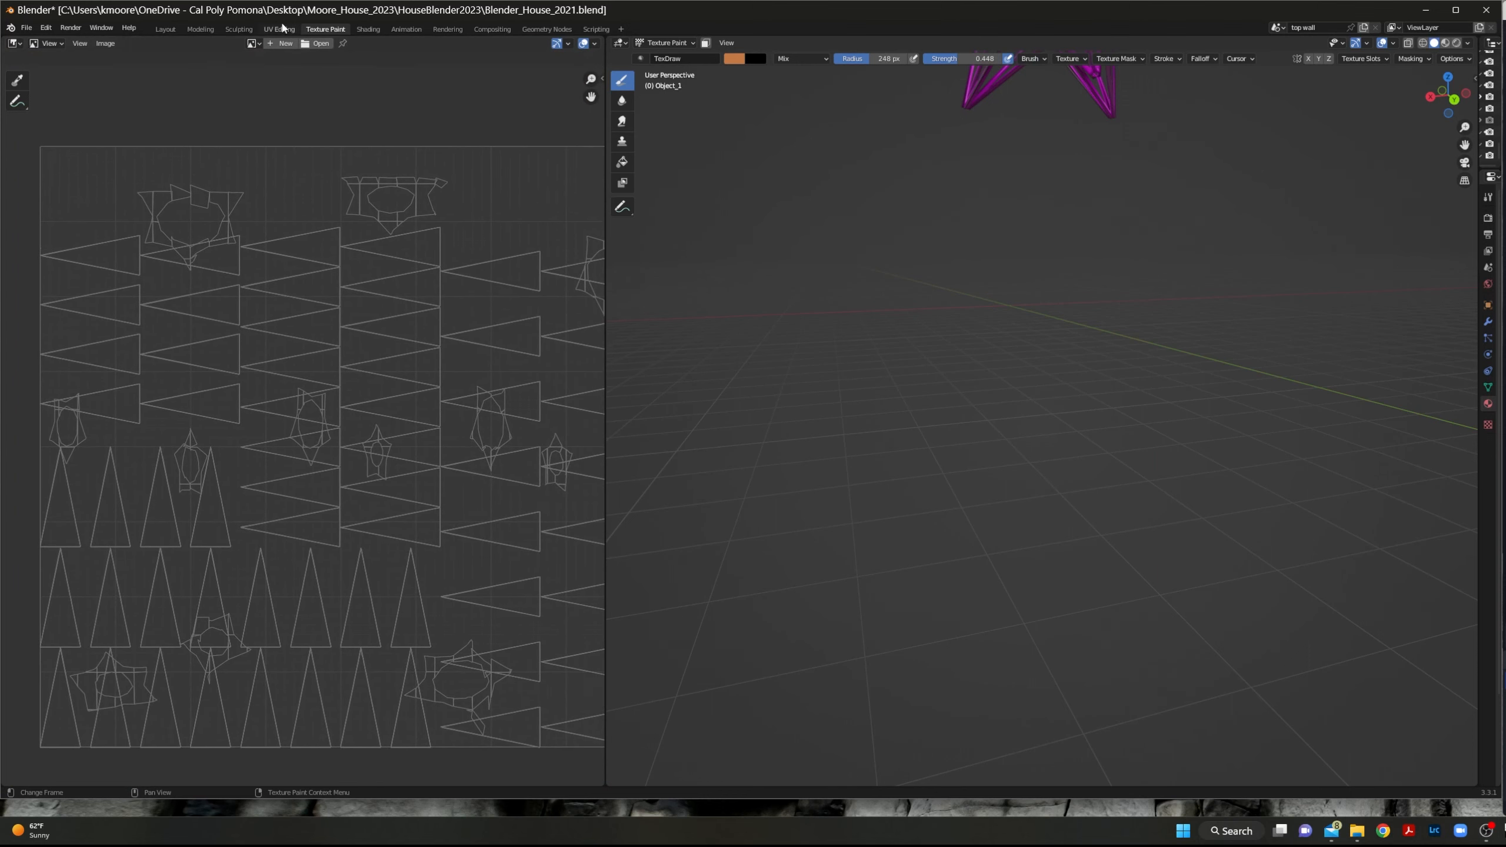
Create a blank black 1024 x 1024 px image with alpha for the star's texture.
{"action": "left_click", "coordinate": [282, 44]}
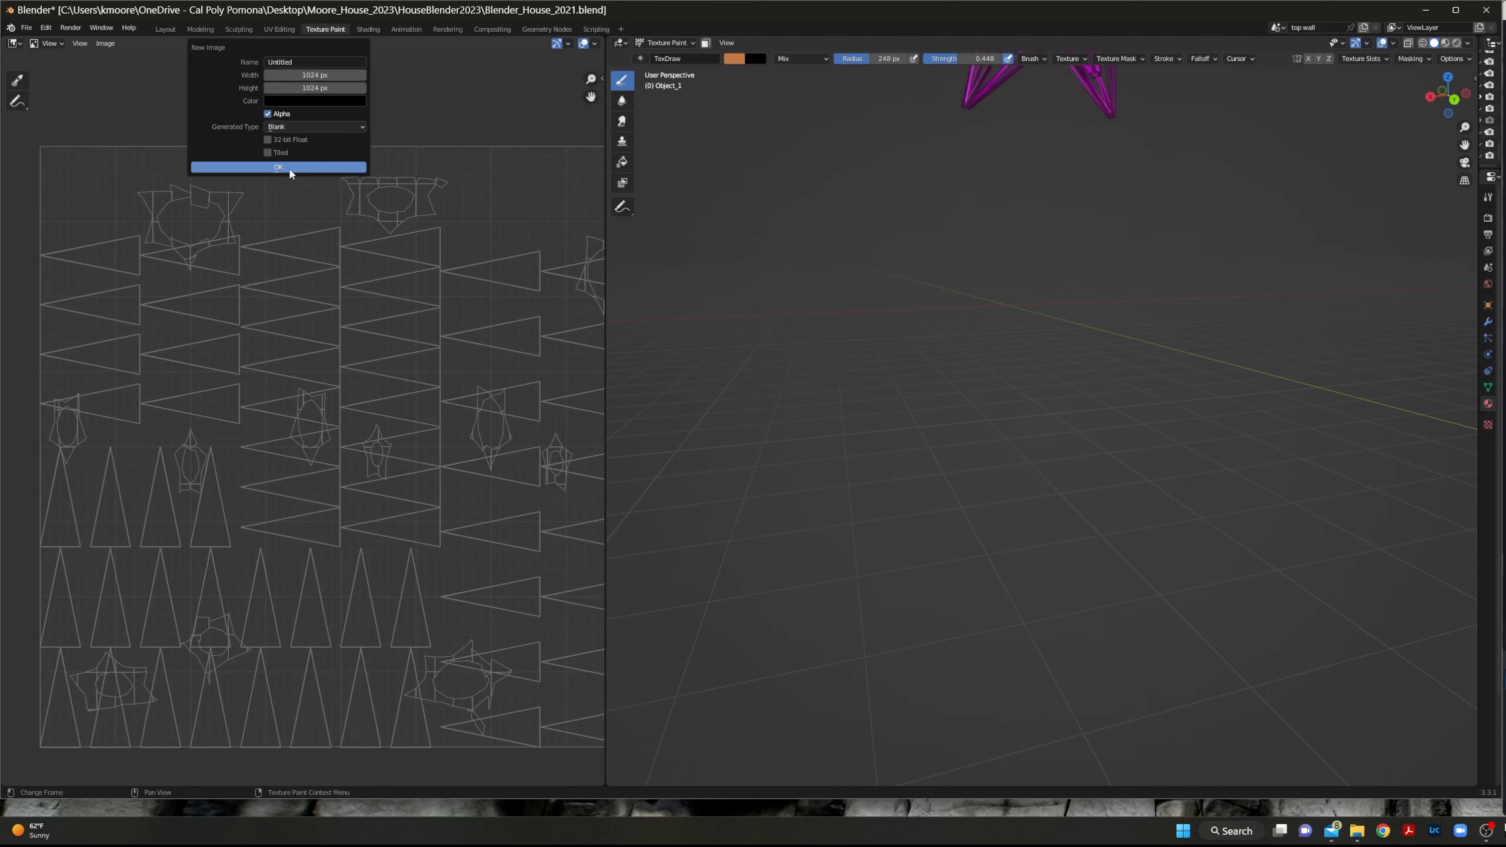
{"action": "left_click", "coordinate": [278, 167]}
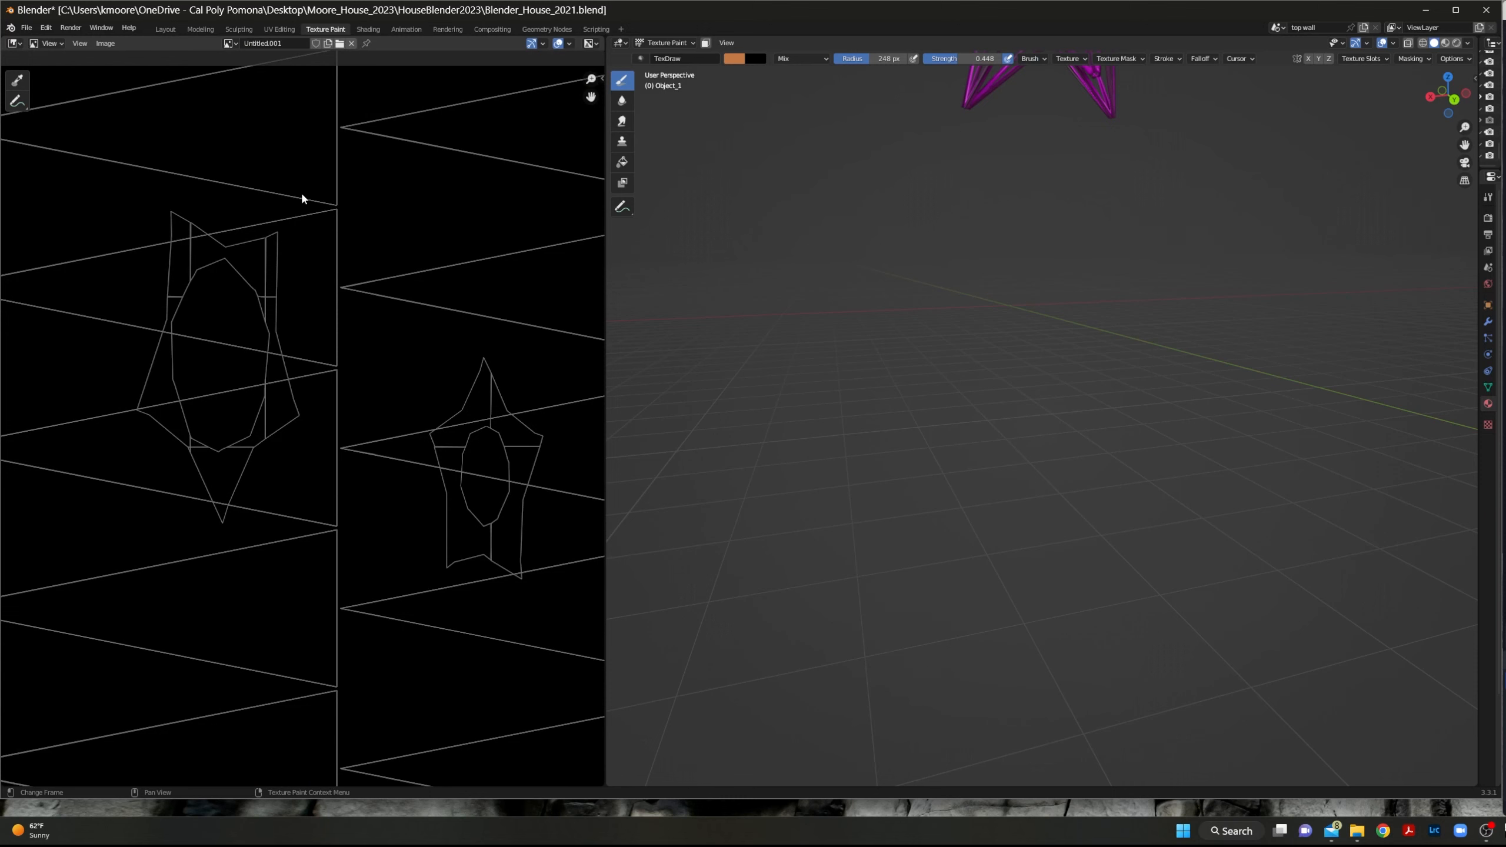
{"action": "scroll", "coordinate": [301, 191], "scroll_direction": "down", "scroll_amount": 7}
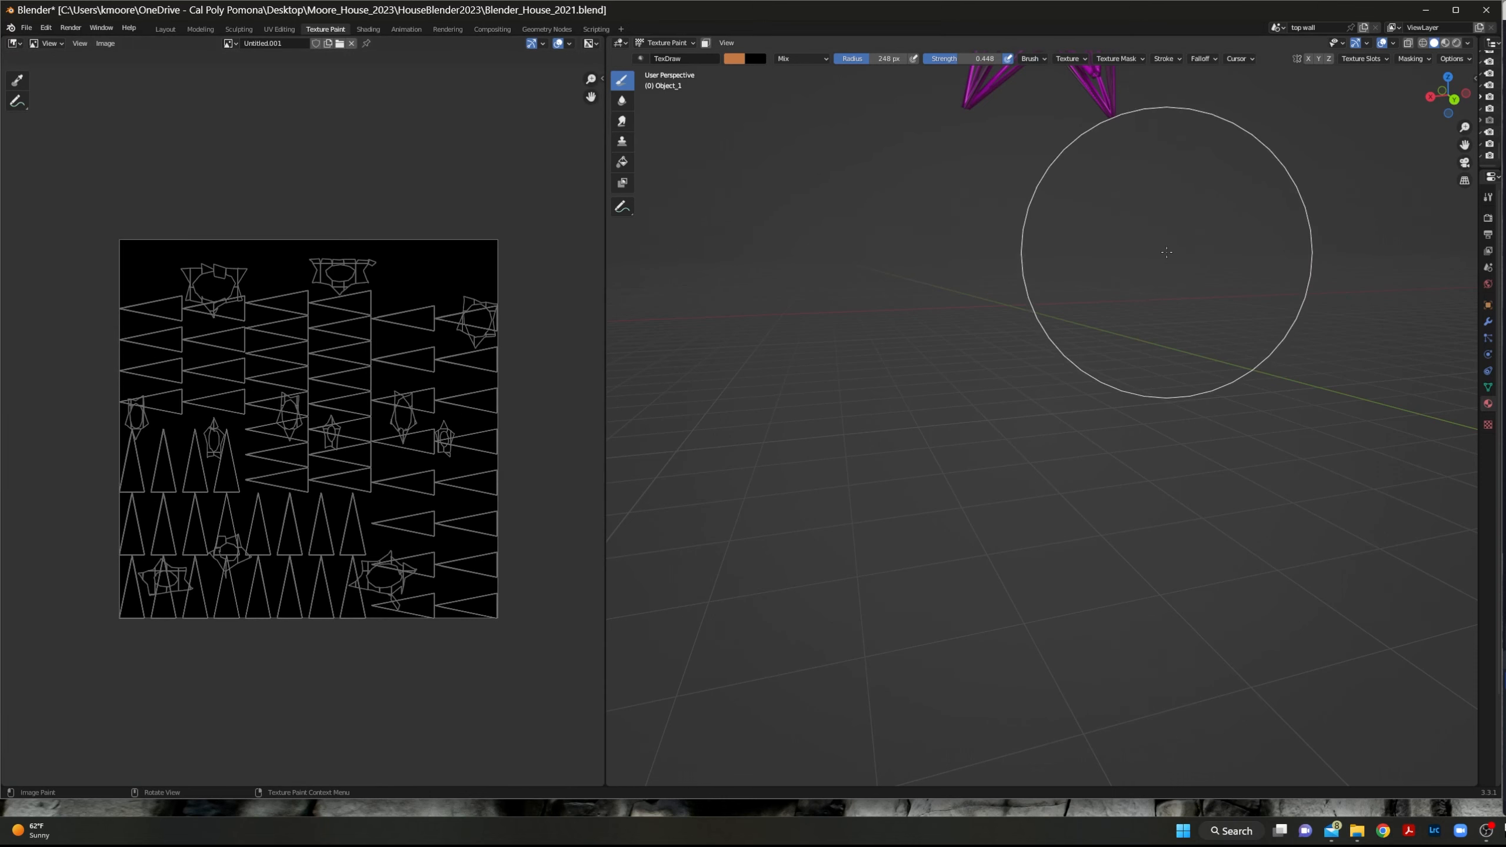
{"action": "middle_click_drag", "start_coordinate": [1146, 137], "coordinate": [1075, 525], "text": "shift"}
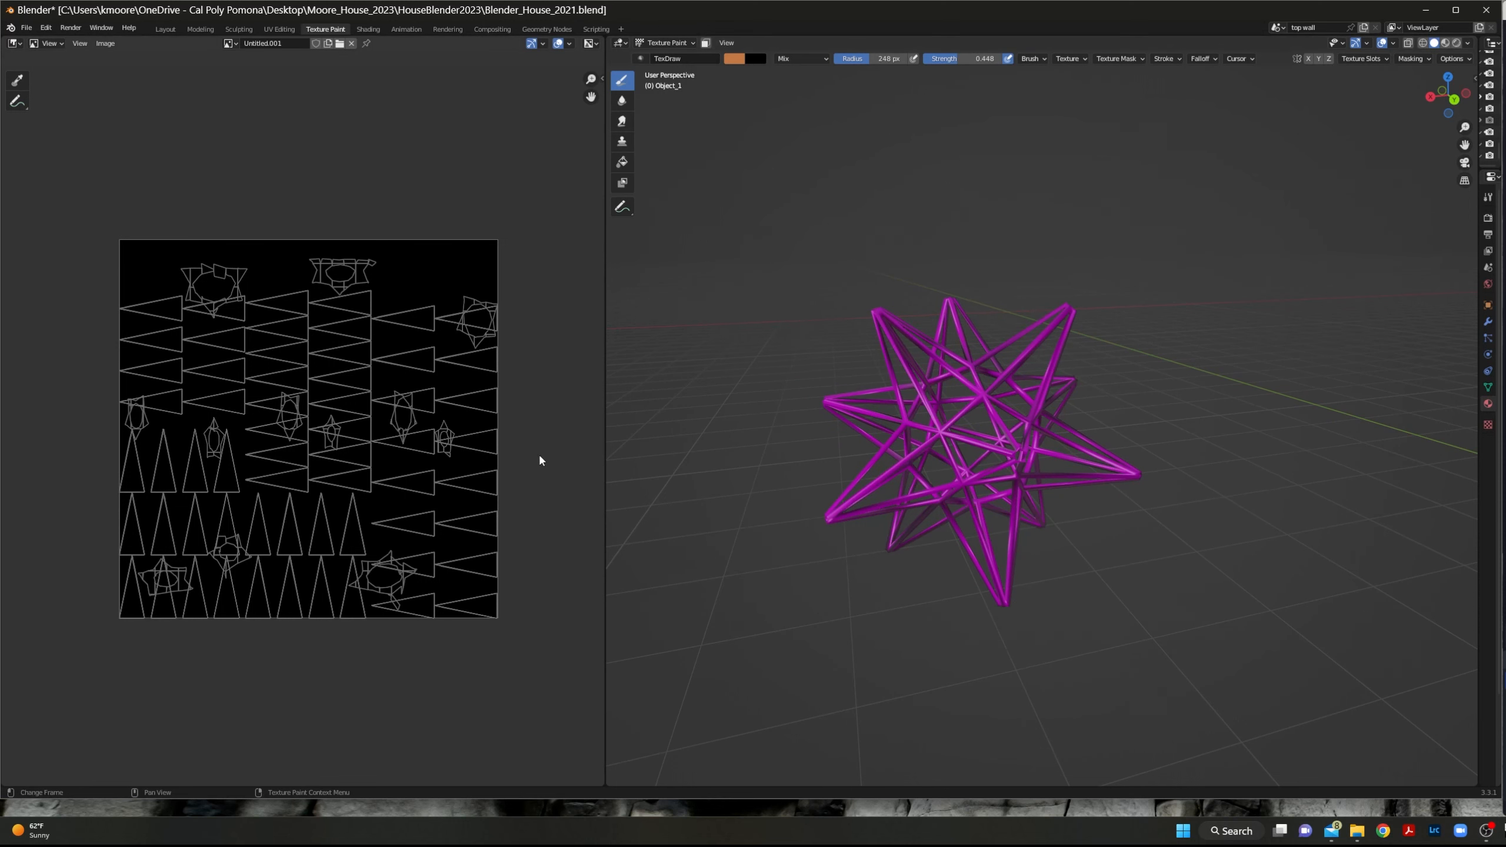
Widen the properties area to expose the star's BLACK METAL SHINE material settings.
{"action": "mouse_move", "coordinate": [1363, 10]}
{"action": "left_mouse_down"}
{"action": "mouse_move", "coordinate": [1347, 10]}
{"action": "mouse_move", "coordinate": [1362, 10]}
{"action": "left_mouse_up"}
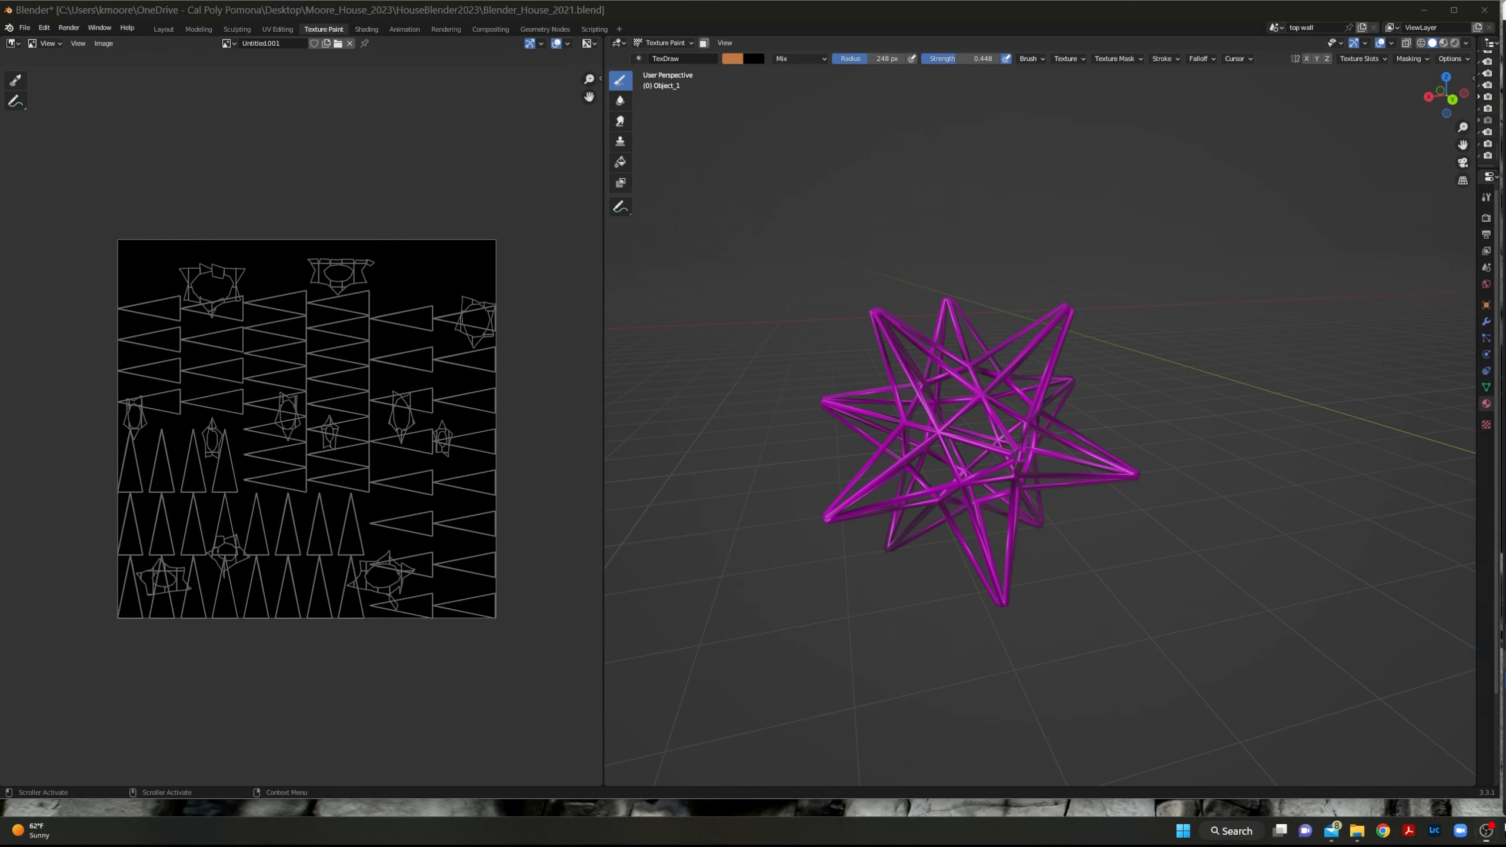
{"action": "left_click_drag", "start_coordinate": [1476, 469], "coordinate": [1272, 469]}
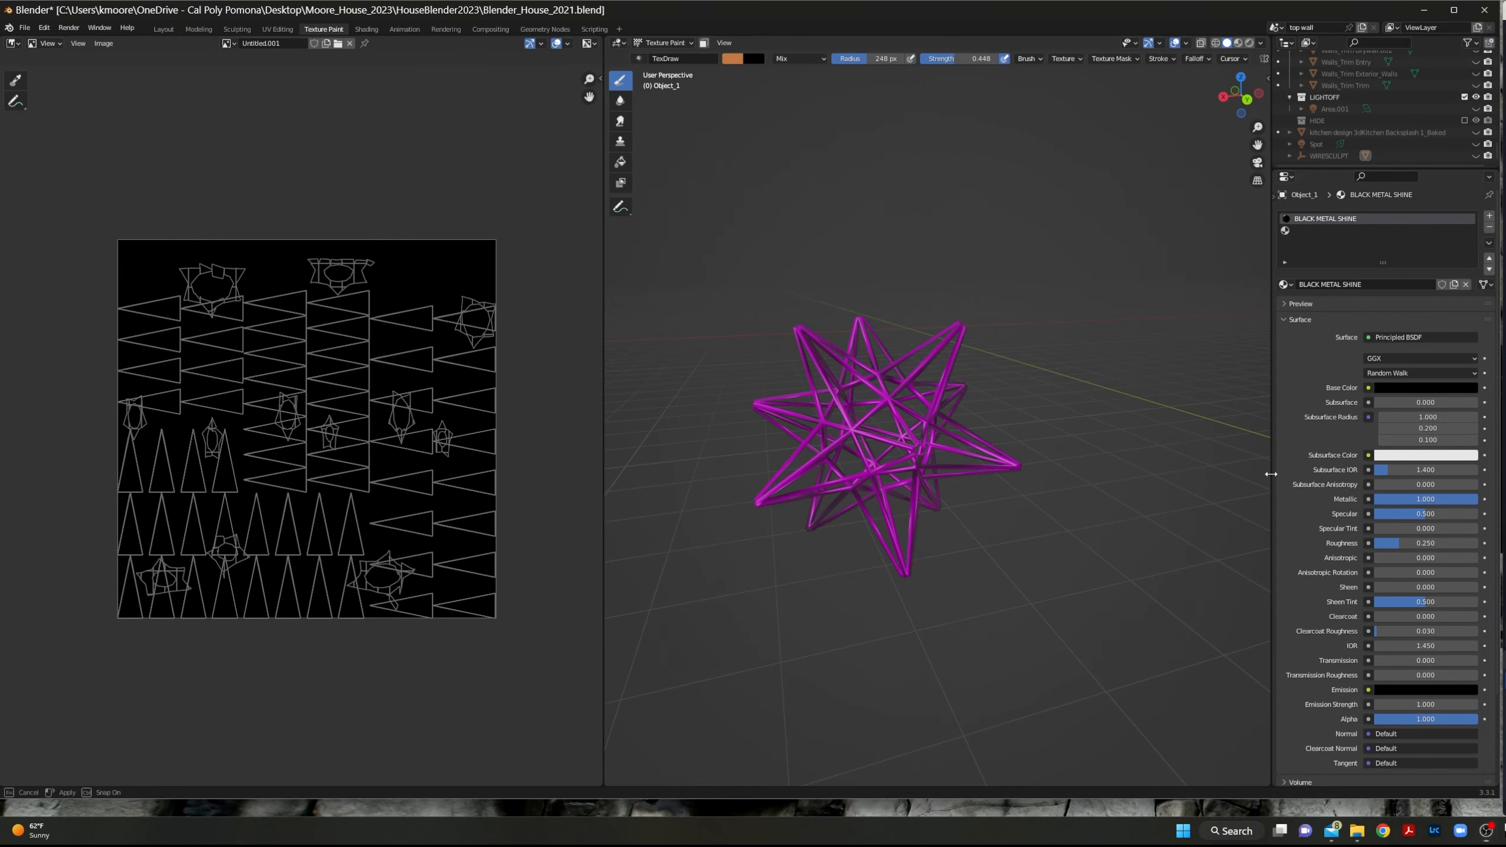
{"action": "left_click_drag", "start_coordinate": [1272, 470], "coordinate": [1179, 421]}
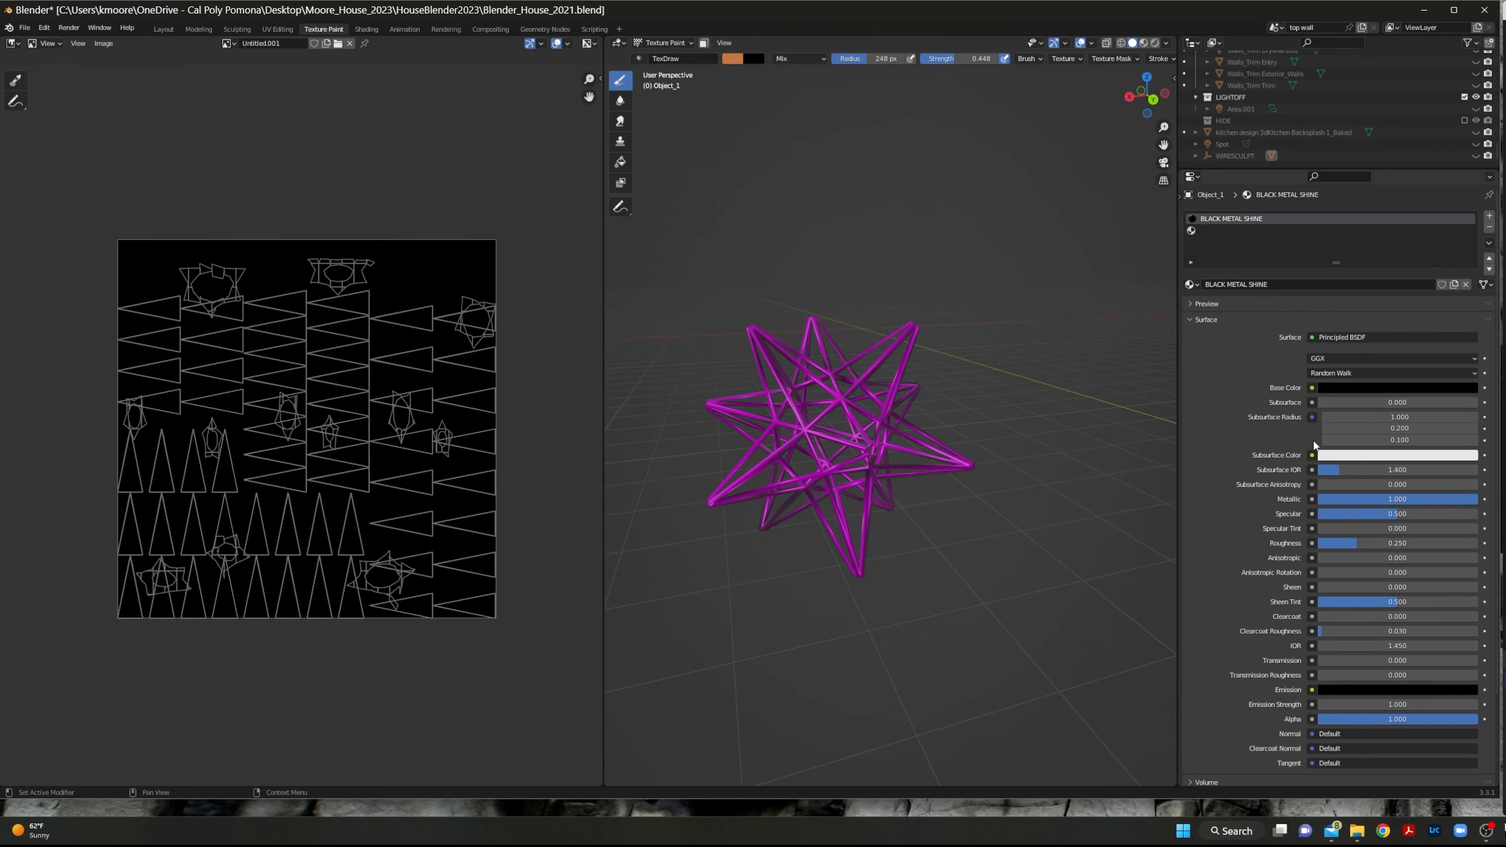
Save the new black image to the HouseBlender2023 folder as a PNG named WIREF.
{"action": "left_click", "coordinate": [103, 42]}
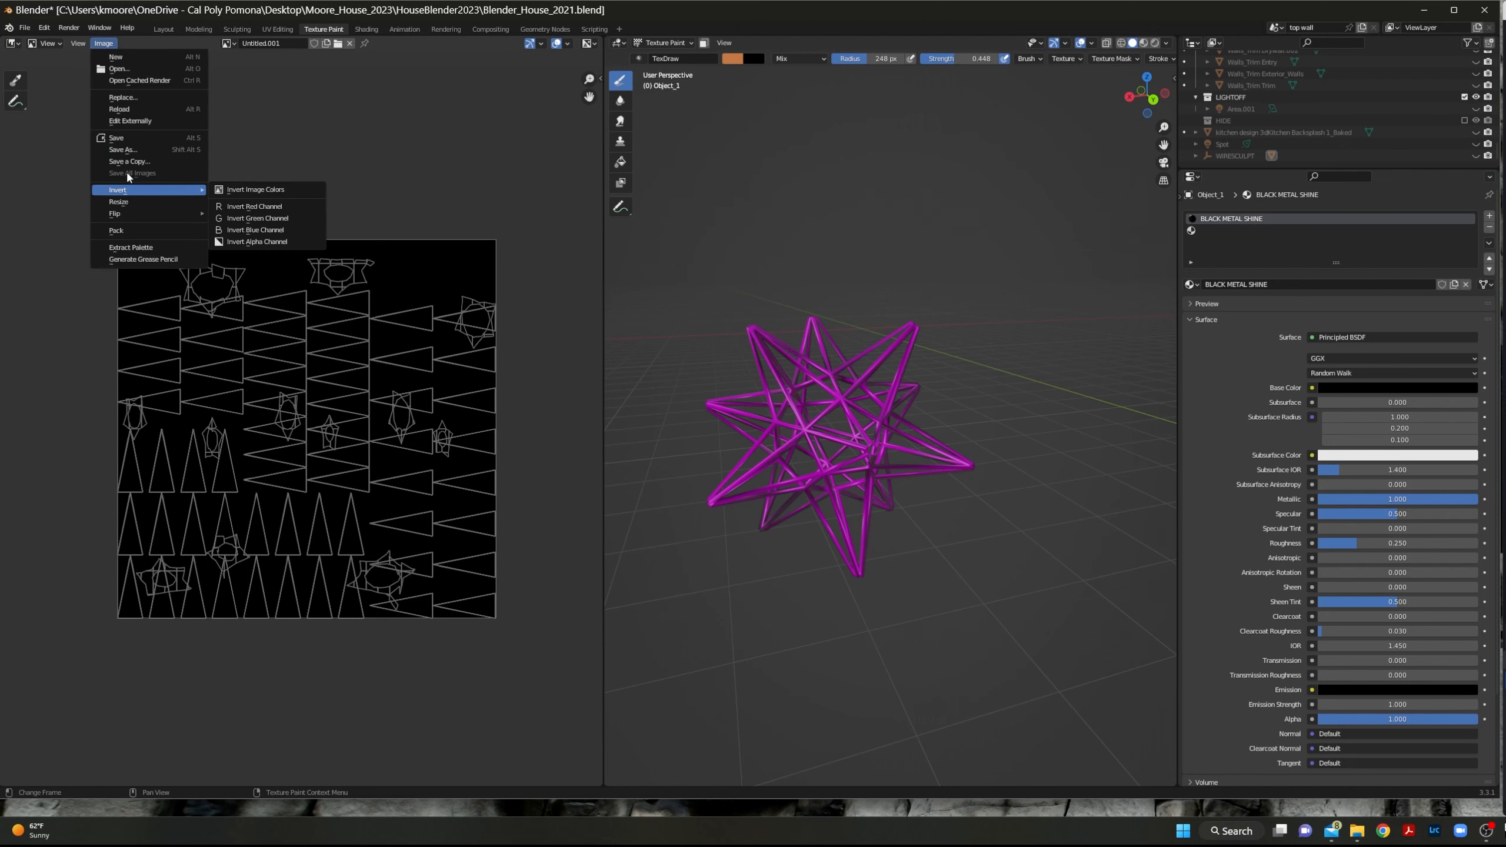
{"action": "left_click", "coordinate": [123, 150]}
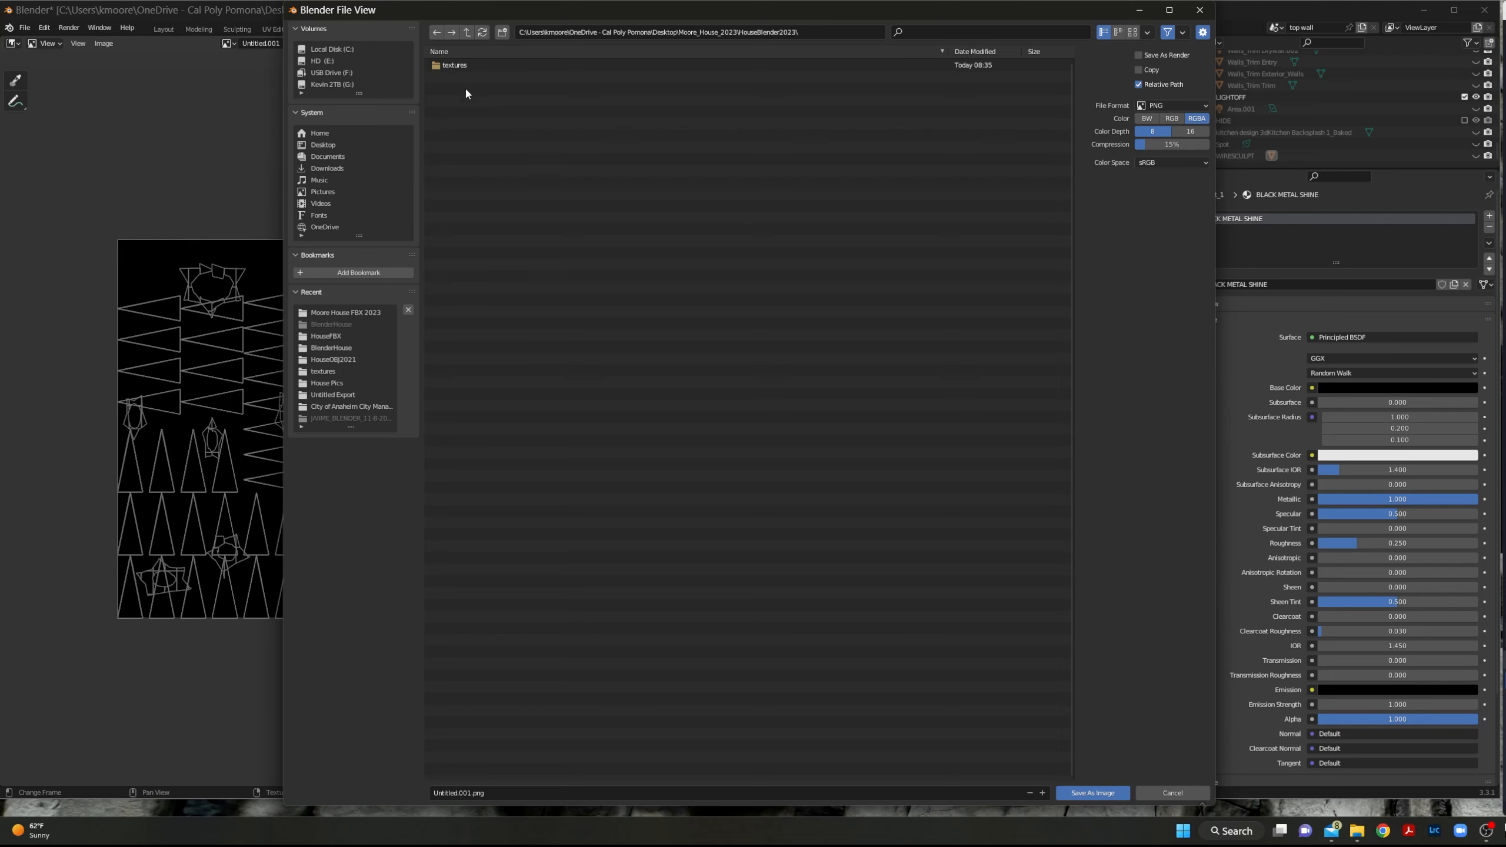
{"action": "left_click", "coordinate": [463, 792]}
{"action": "type", "text": "w"}
{"action": "key", "text": "BackSpace"}
{"action": "key", "text": "BackSpace"}
{"action": "key", "text": "BackSpace"}
{"action": "key", "text": "BackSpace"}
{"action": "type", "text": "WIREF"}
{"action": "key", "text": "Return"}
Give the BLACK METAL SHINE material's Base Color an Image Texture that uses the existing image Untitled.001.
{"action": "left_click", "coordinate": [1311, 387]}
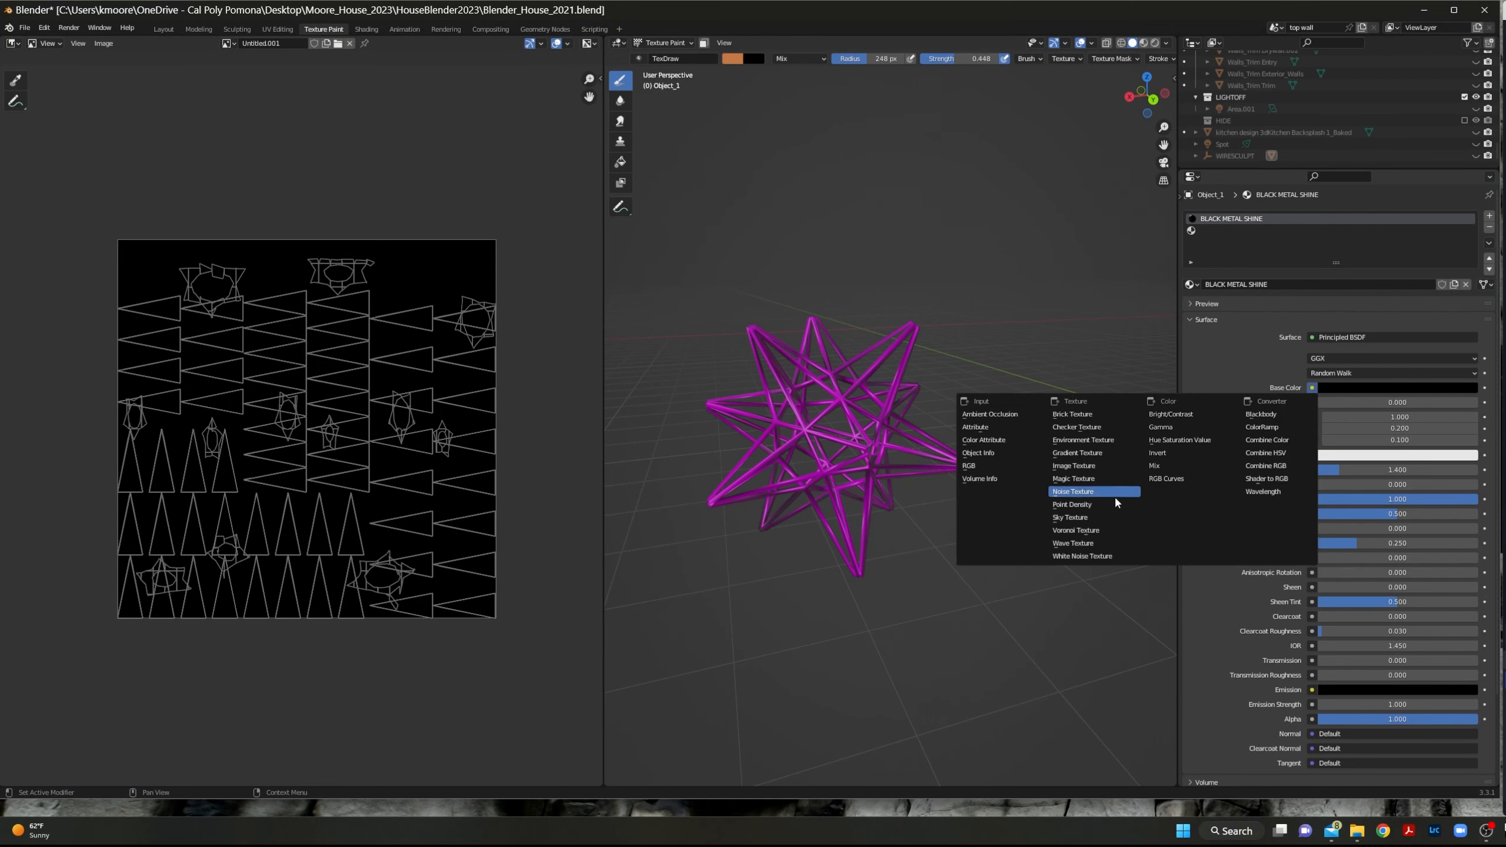
{"action": "left_click", "coordinate": [1074, 466]}
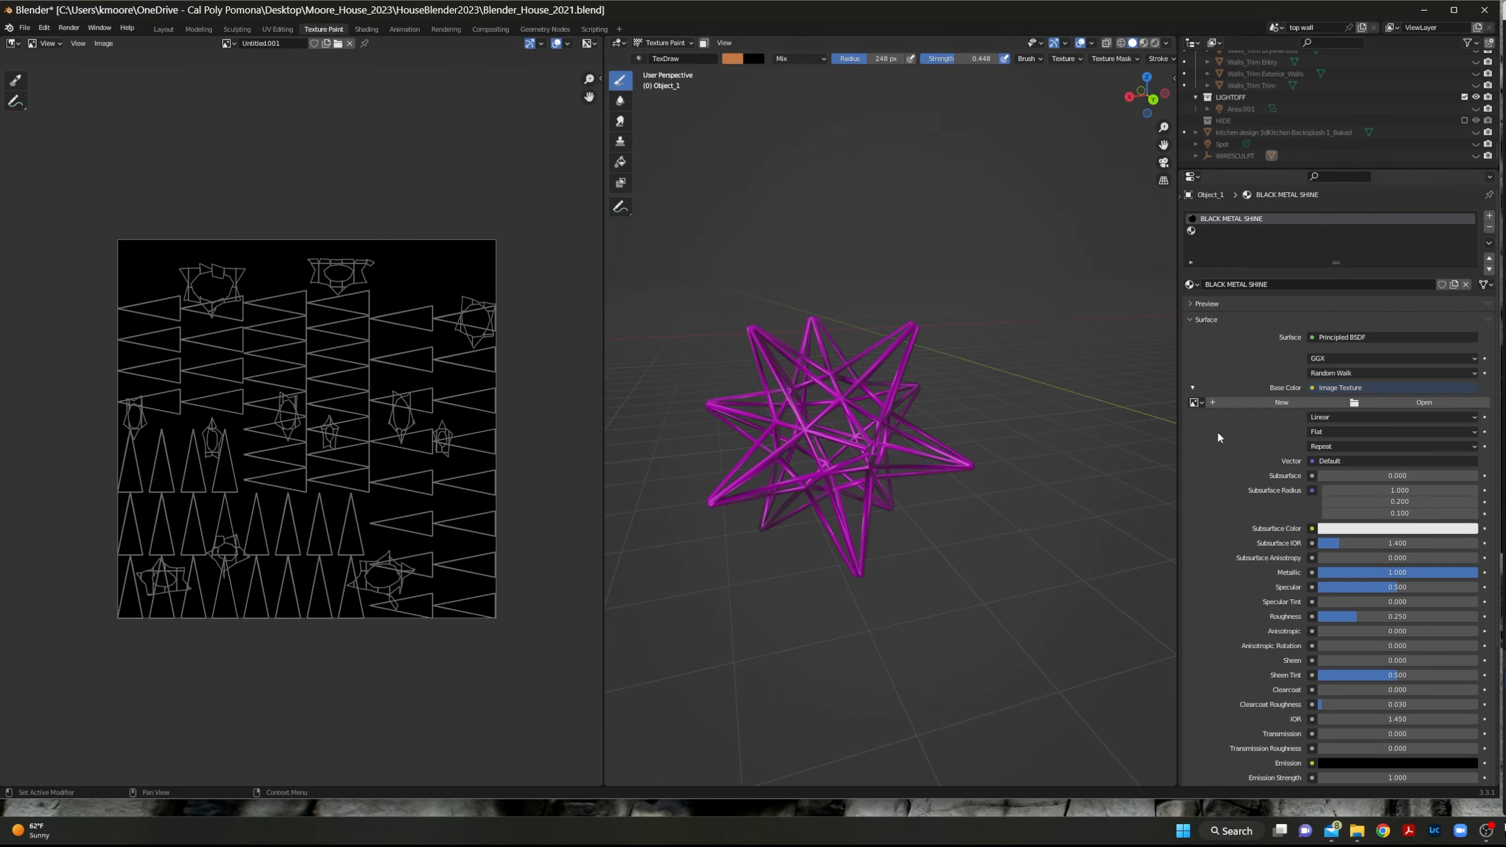
{"action": "left_click", "coordinate": [1371, 405]}
{"action": "left_click", "coordinate": [1173, 790]}
{"action": "left_click", "coordinate": [1195, 403]}
{"action": "left_click", "coordinate": [1236, 504]}
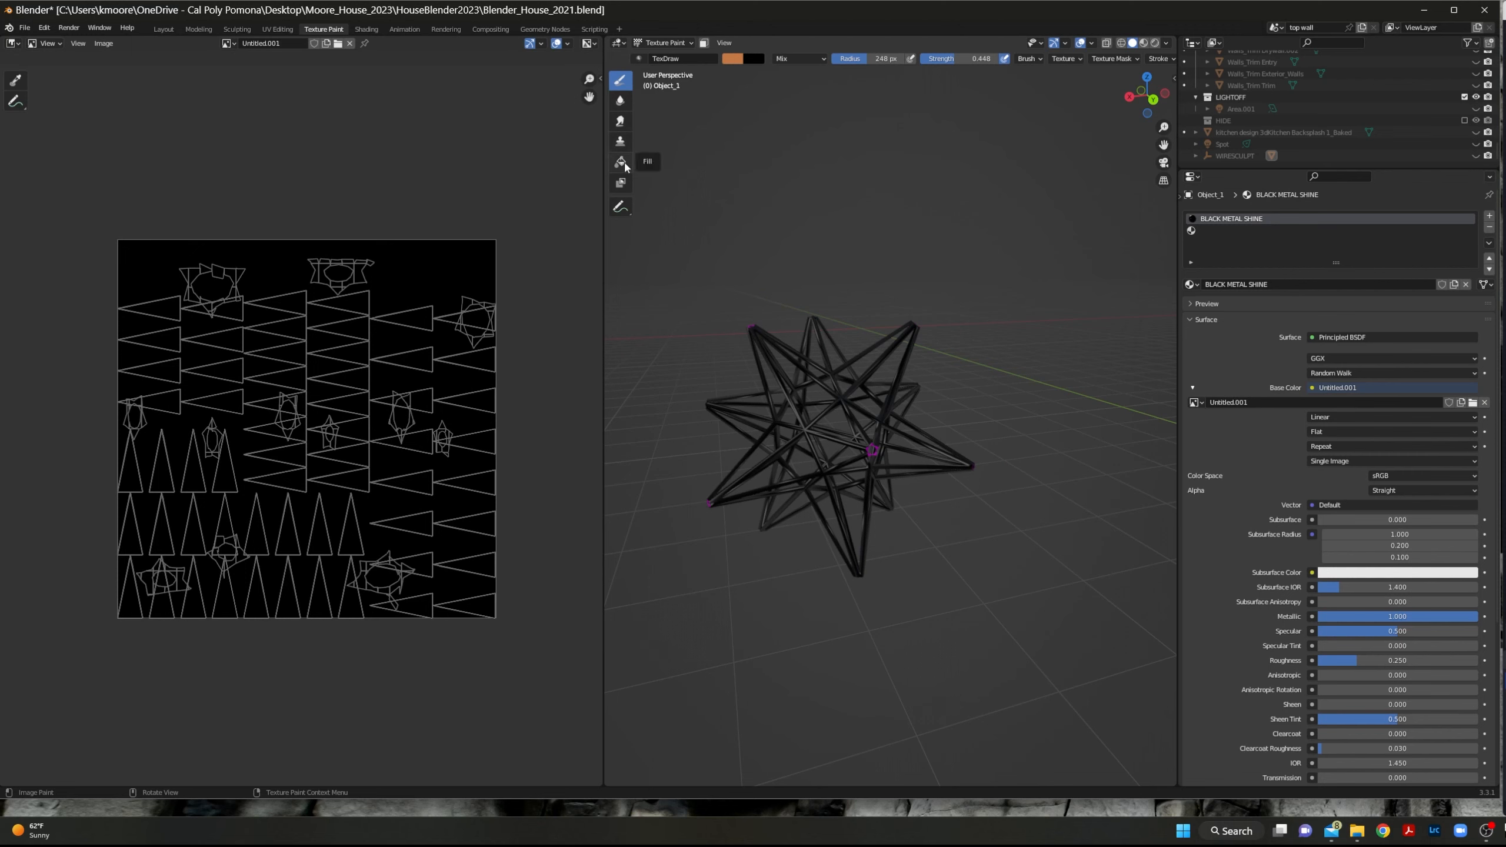
Choose the Fill tool, set its colour to black with value 0, and fill the star.
{"action": "left_click", "coordinate": [621, 160]}
{"action": "left_click", "coordinate": [736, 58]}
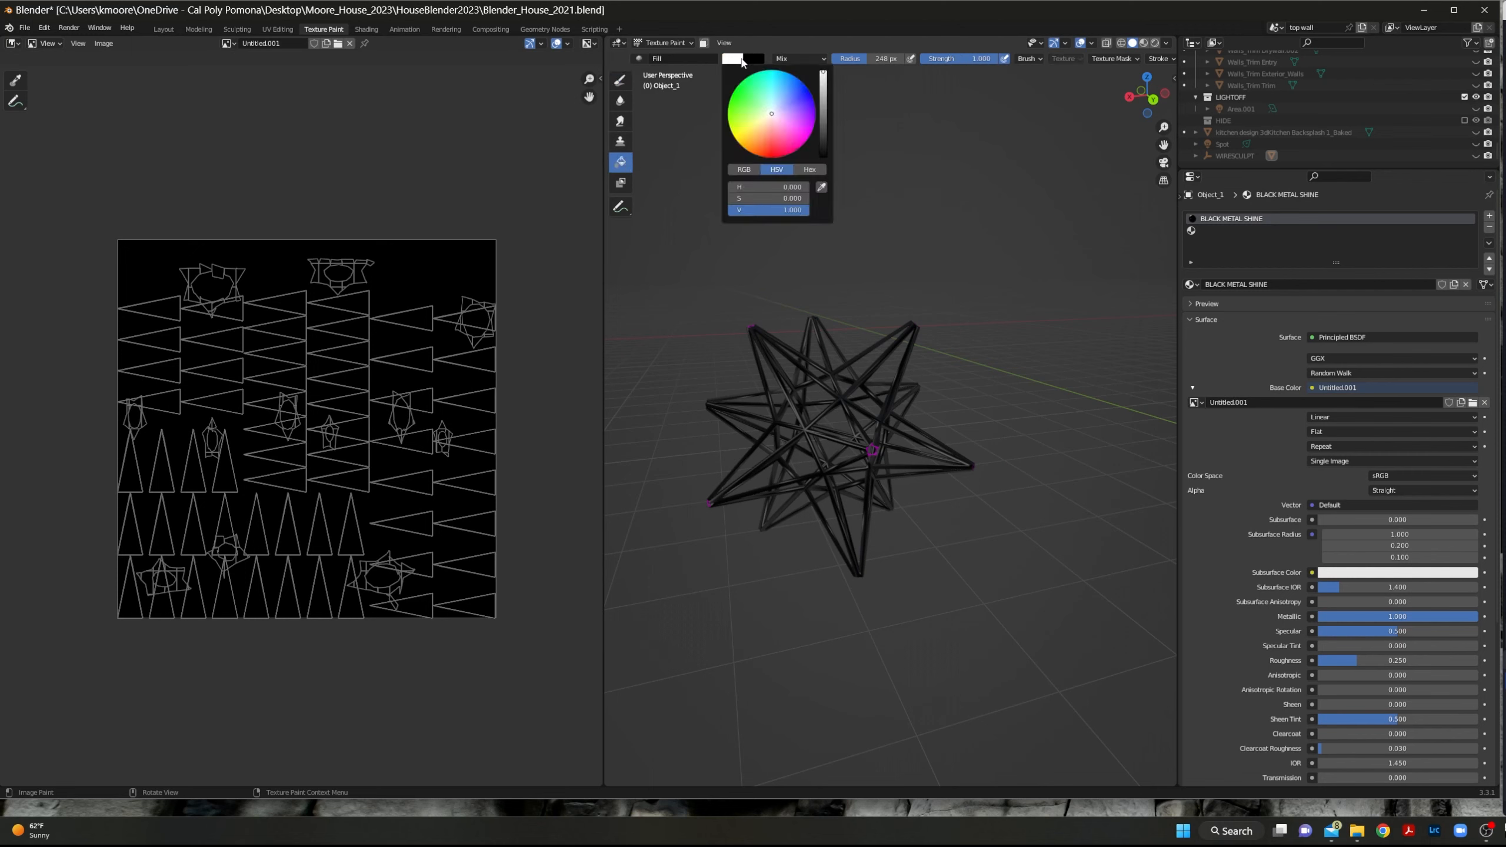
{"action": "left_click", "coordinate": [823, 155]}
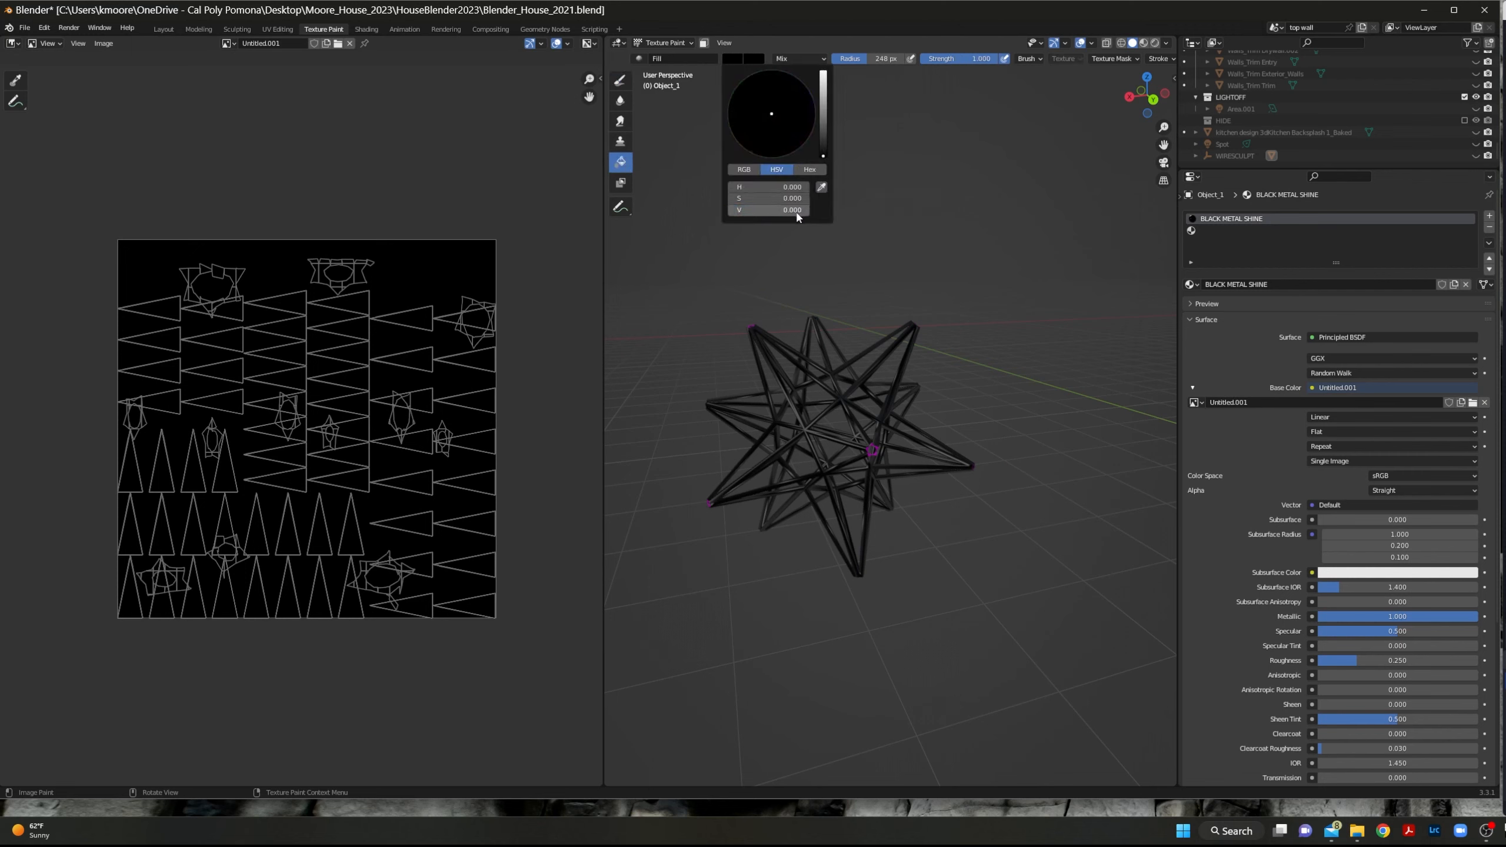
{"action": "left_click", "coordinate": [798, 363]}
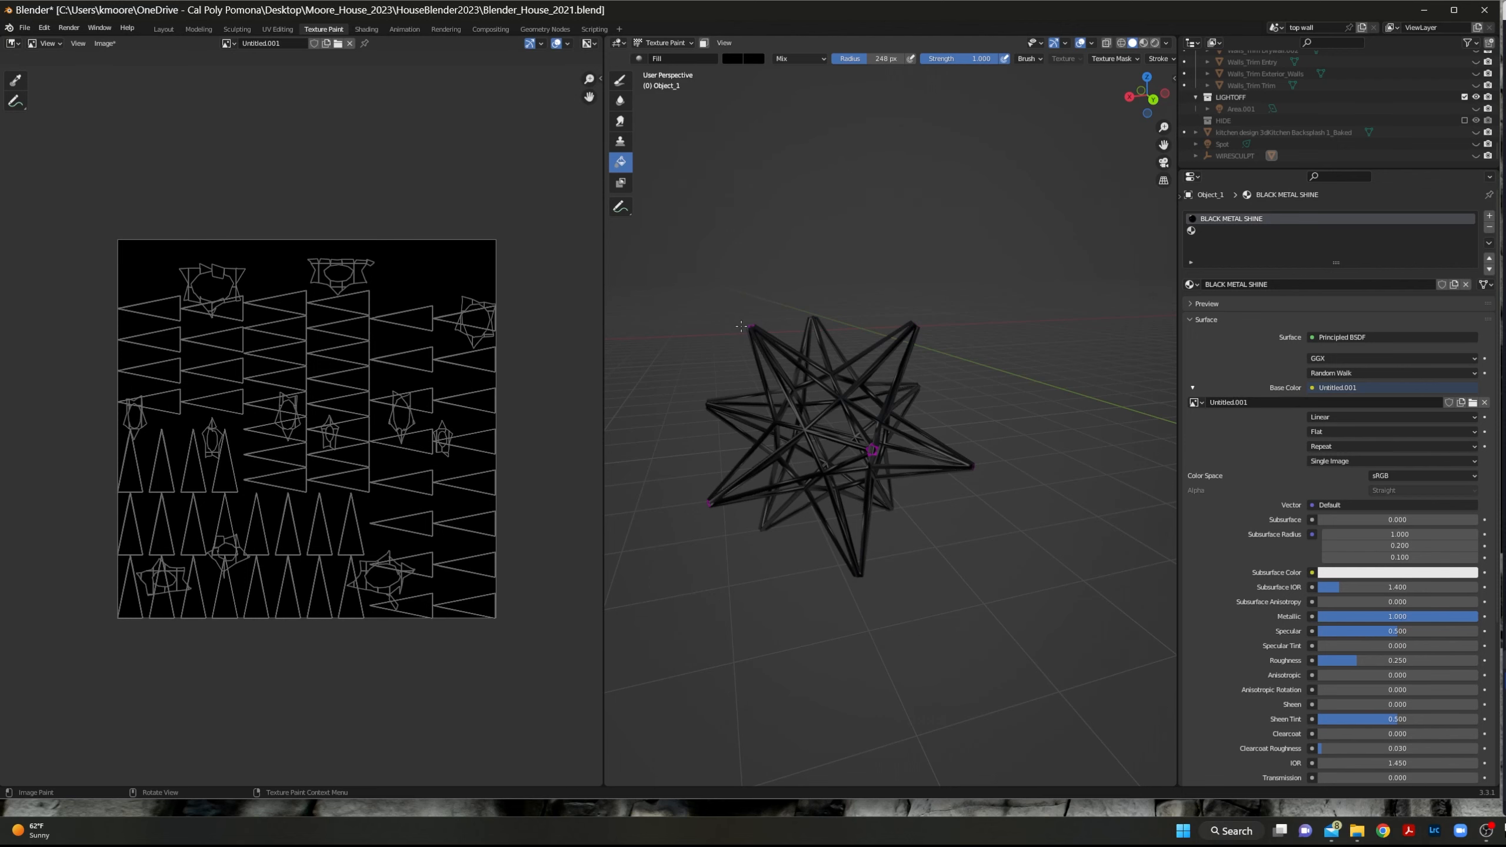
{"action": "scroll", "coordinate": [771, 362], "scroll_direction": "up", "scroll_amount": 5}
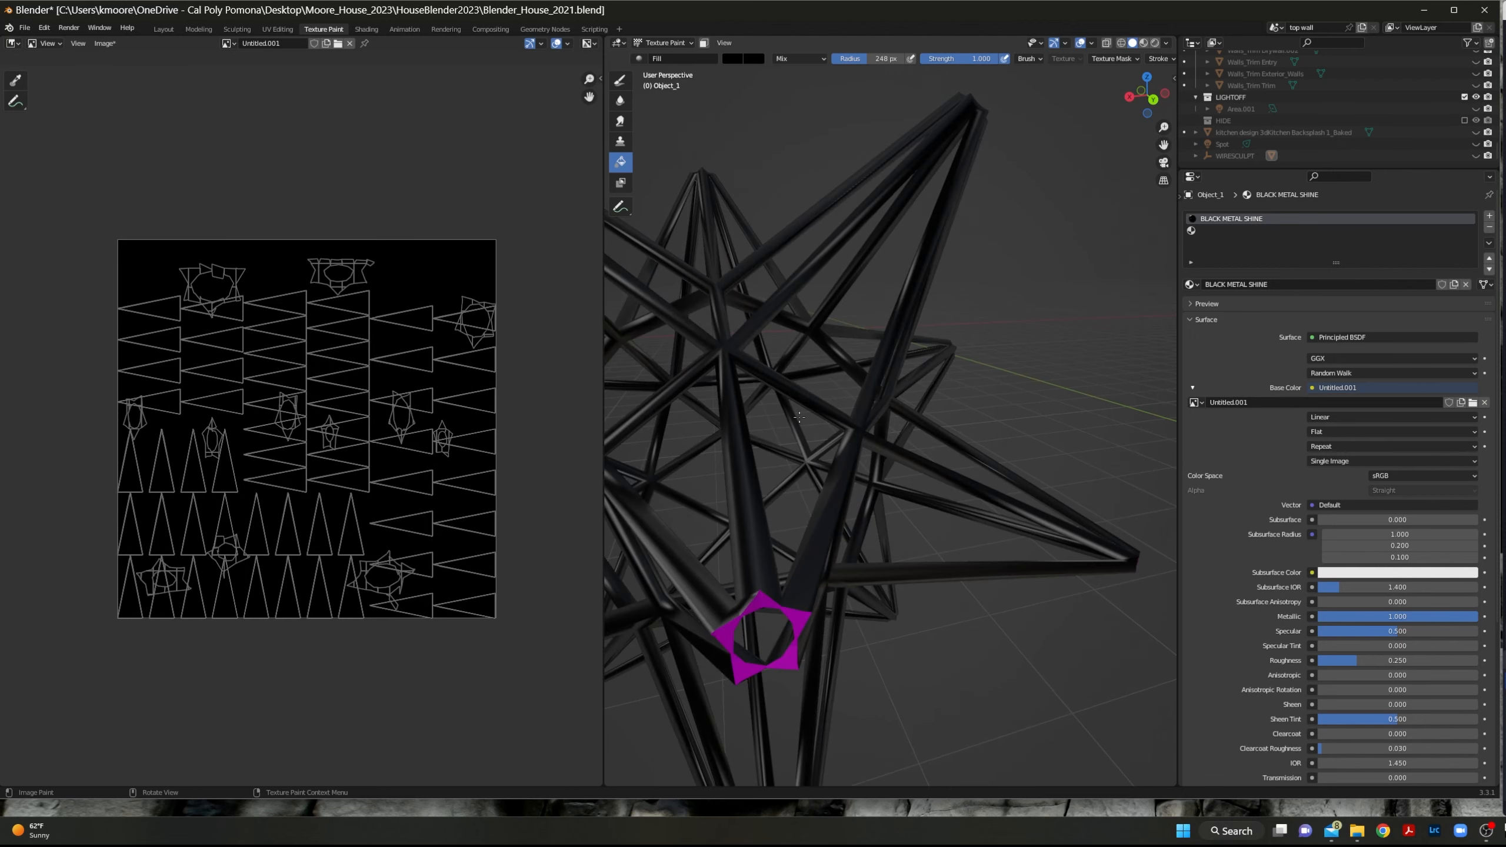
Set the Fill tool's colour to light grey with value 0.753 for the star's tip accents.
{"action": "middle_click_drag", "start_coordinate": [795, 418], "coordinate": [818, 419]}
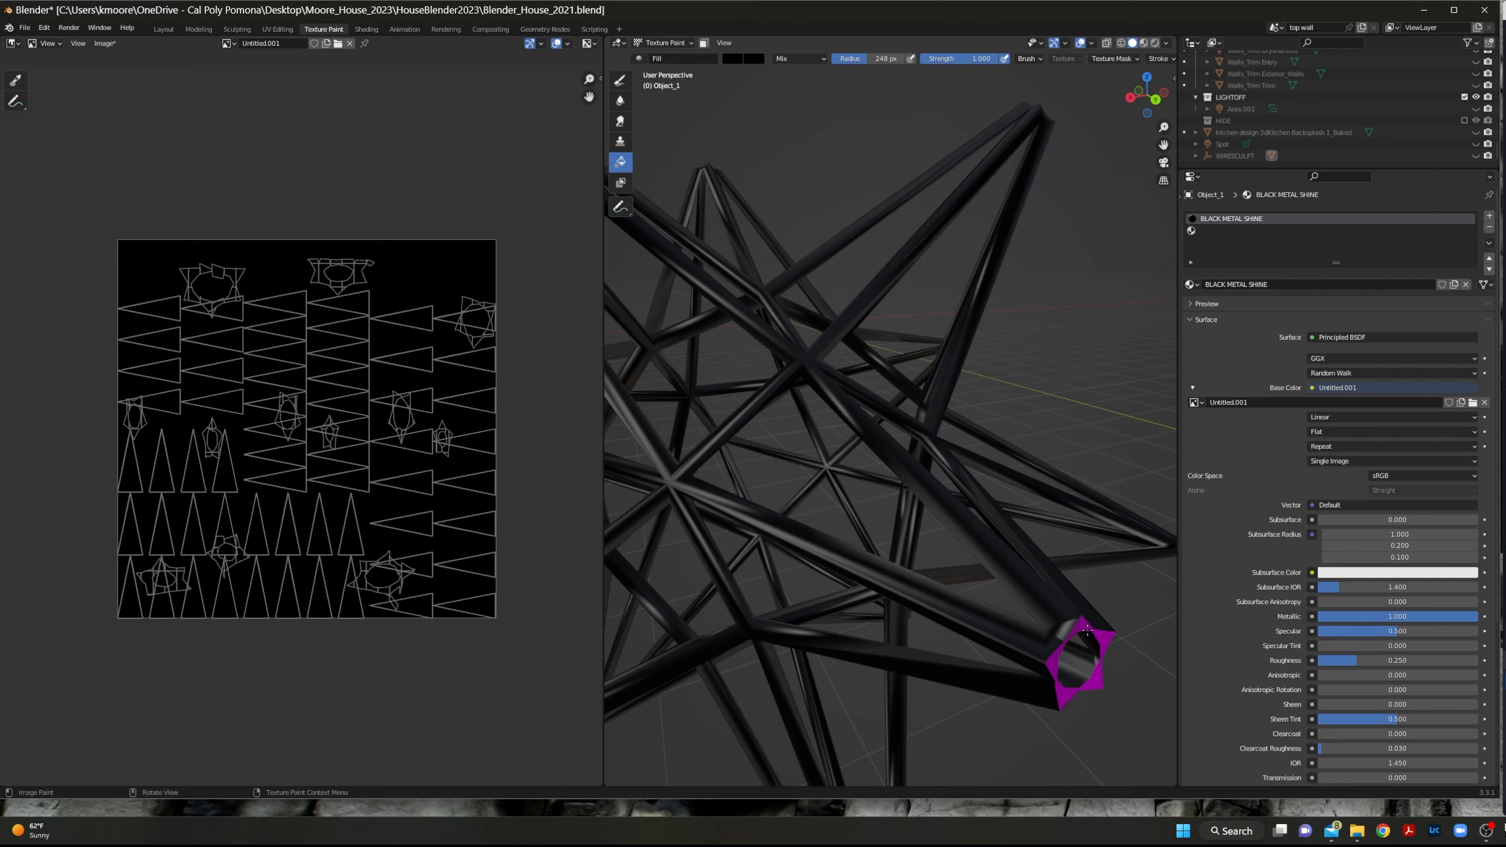
{"action": "scroll", "coordinate": [992, 562], "scroll_direction": "down", "scroll_amount": 6}
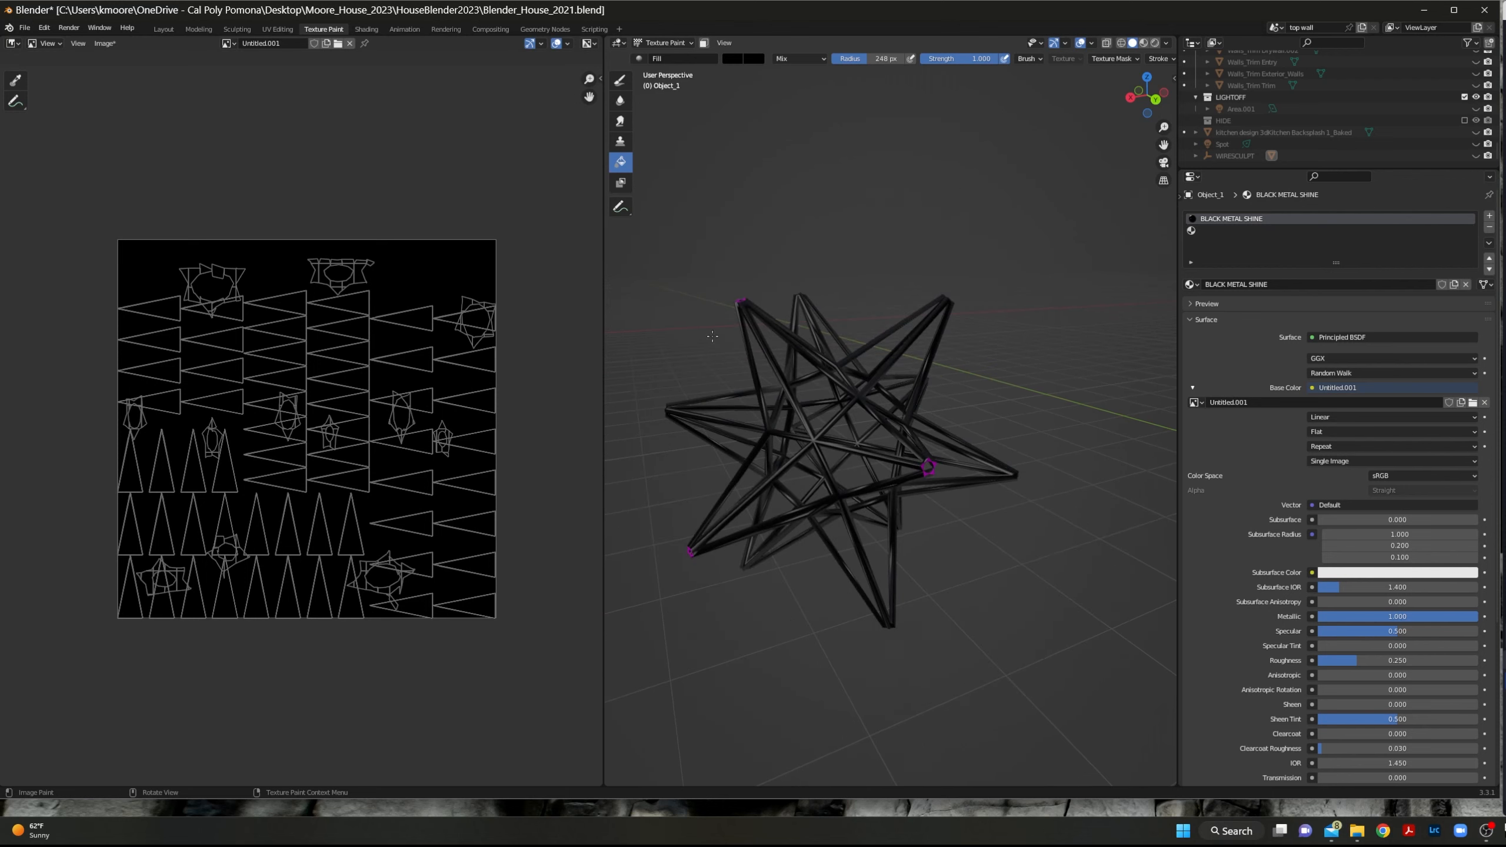
{"action": "middle_click_drag", "start_coordinate": [740, 296], "coordinate": [901, 272]}
{"action": "scroll", "coordinate": [903, 246], "scroll_direction": "up", "scroll_amount": 6}
{"action": "middle_click_drag", "start_coordinate": [901, 271], "coordinate": [892, 401], "text": "shift"}
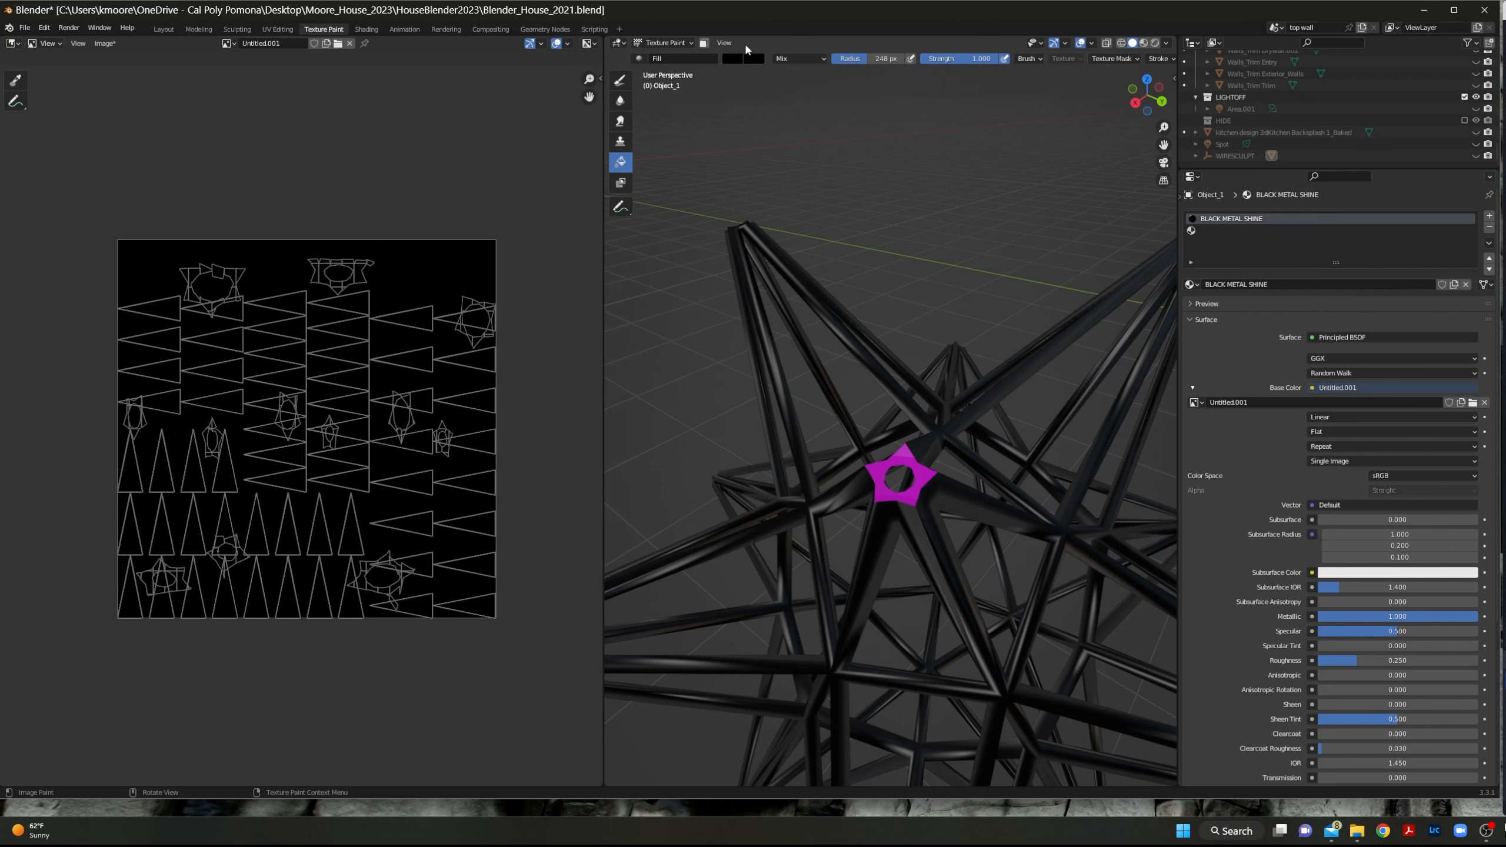
{"action": "left_click", "coordinate": [739, 59]}
{"action": "left_click", "coordinate": [828, 97]}
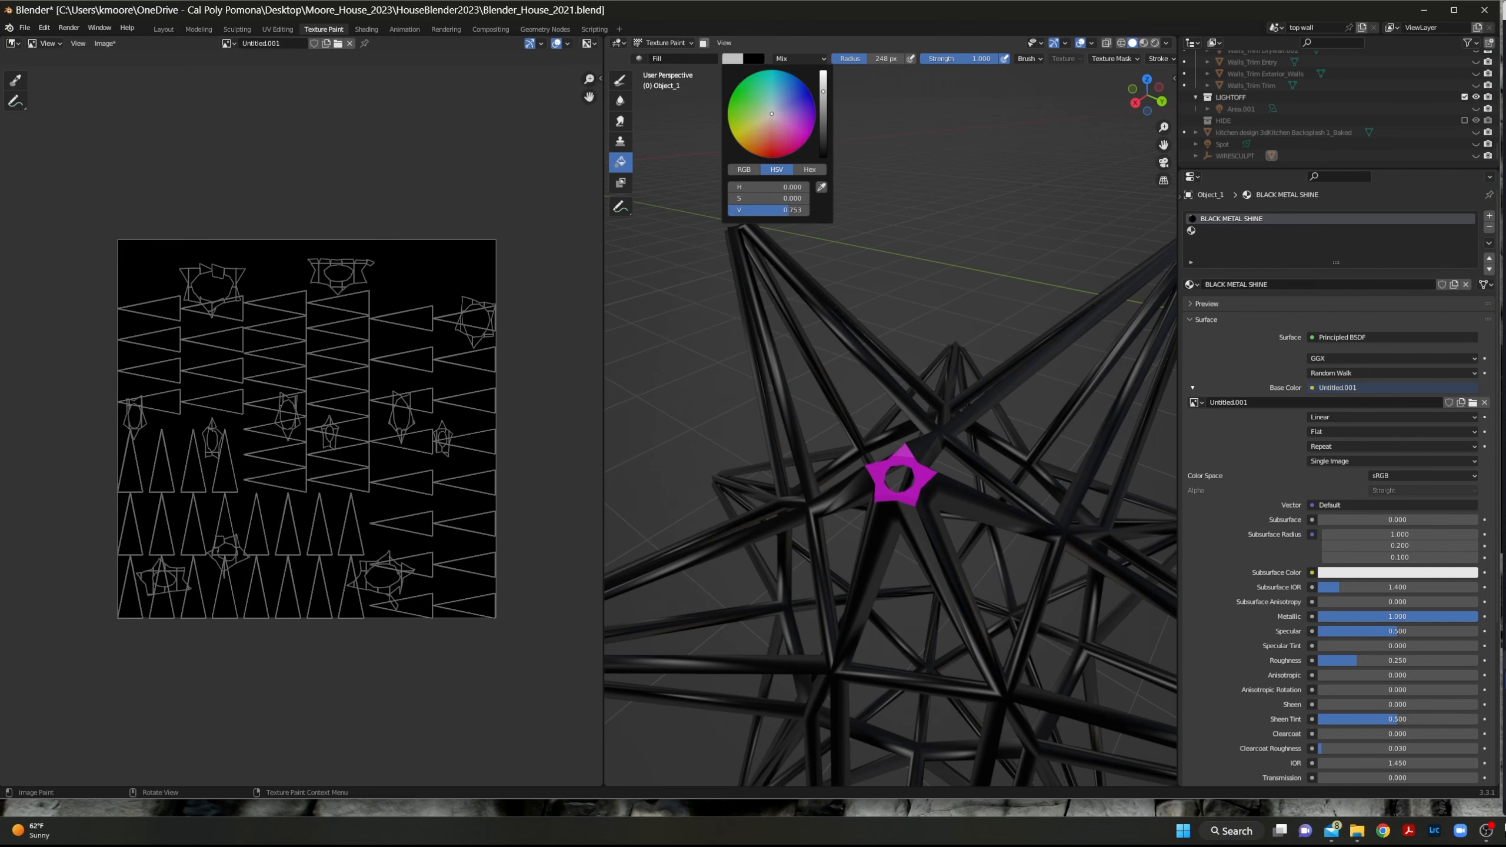
Try filling the star near the tip with the light grey, and undo that fill.
{"action": "left_click", "coordinate": [956, 441]}
{"action": "scroll", "coordinate": [936, 451], "scroll_direction": "down", "scroll_amount": 5}
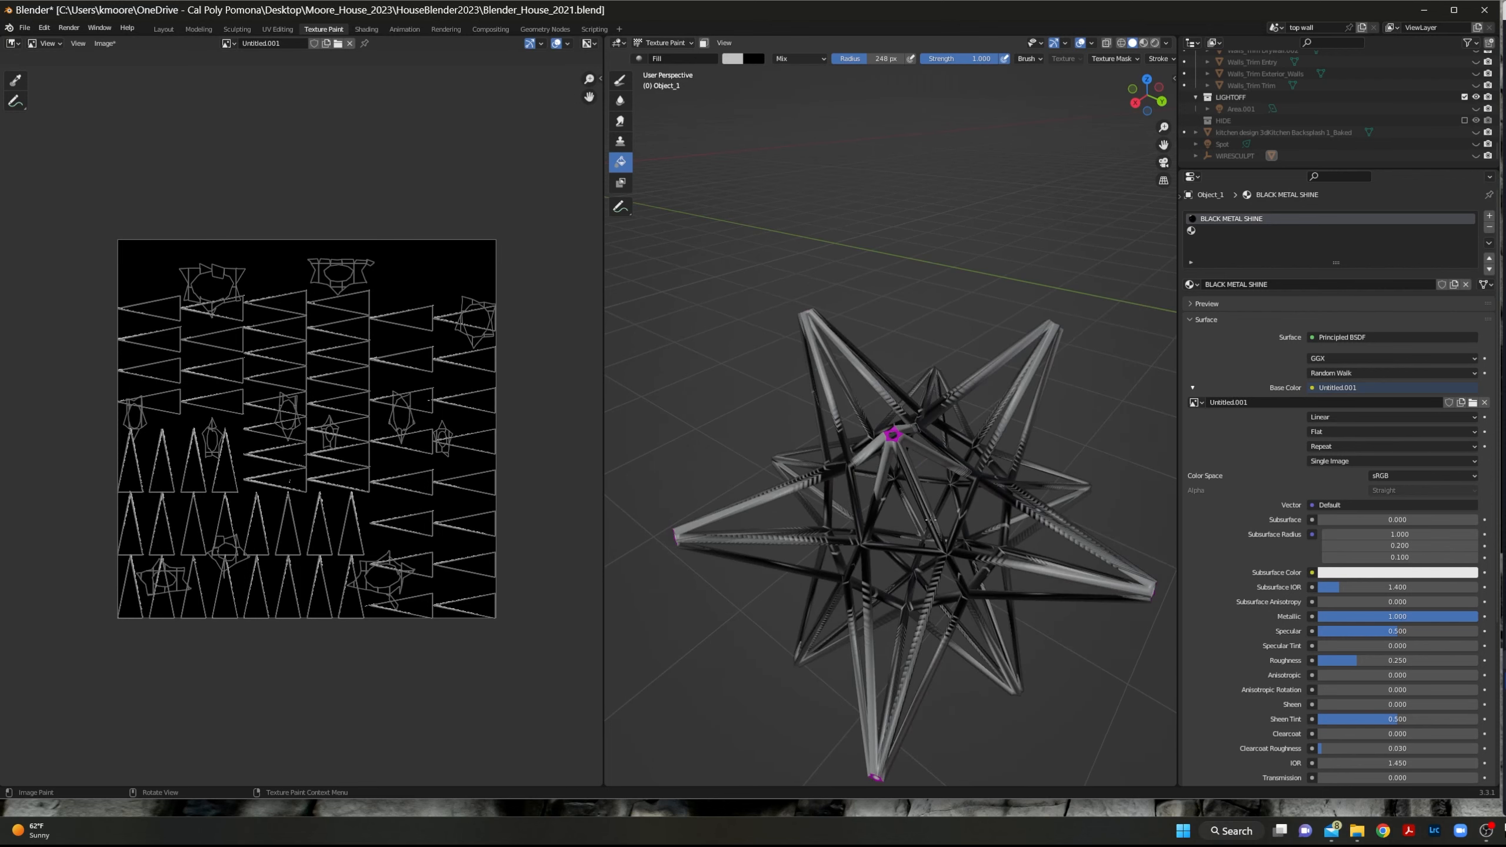
{"action": "scroll", "coordinate": [931, 522], "scroll_direction": "up", "scroll_amount": 5}
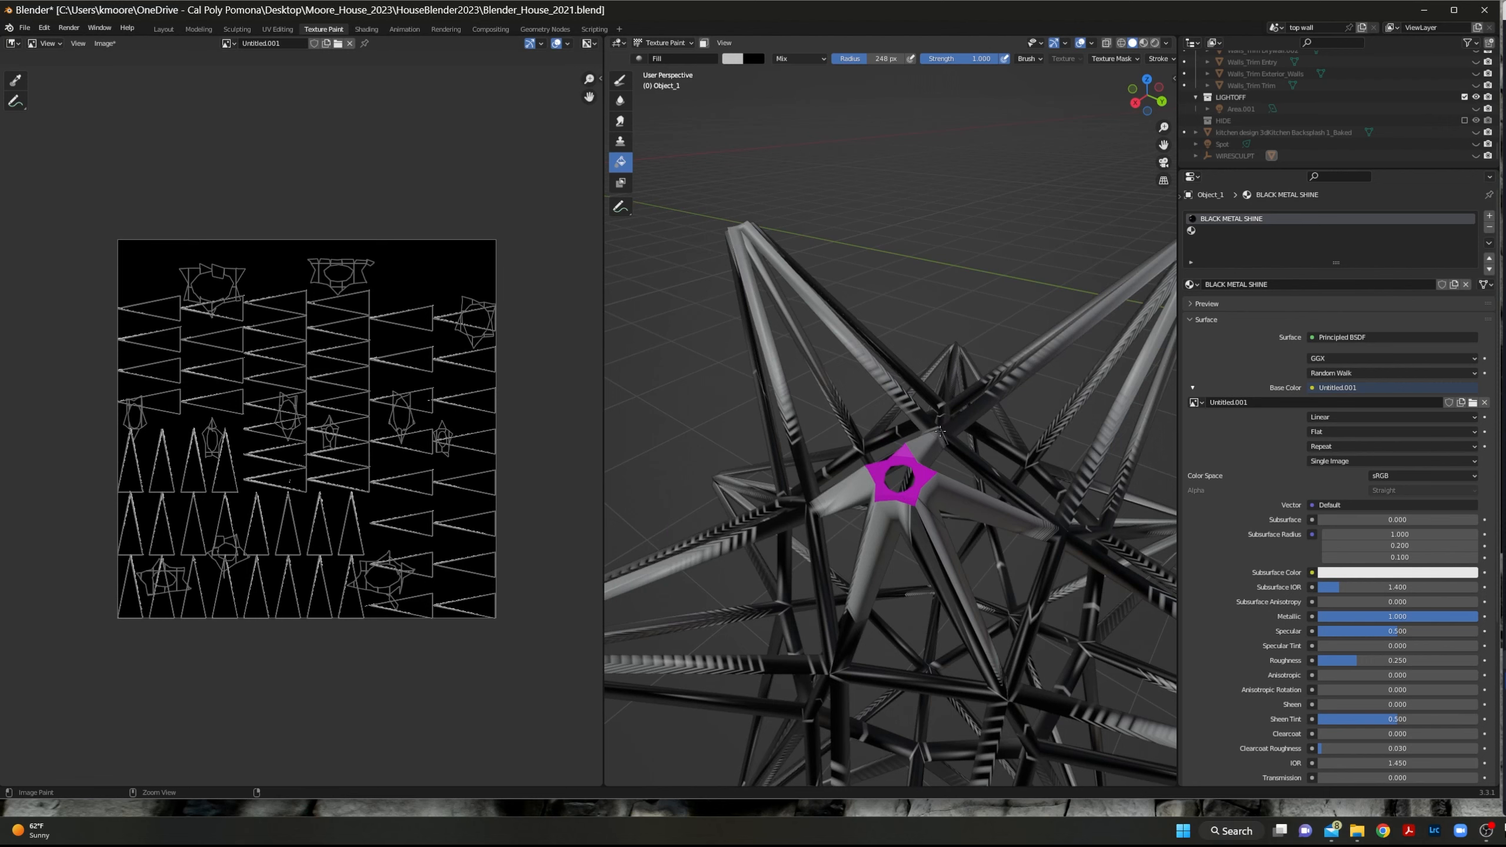
{"action": "key", "text": "ctrl+z"}
{"action": "middle_click_drag", "start_coordinate": [952, 336], "coordinate": [899, 500]}
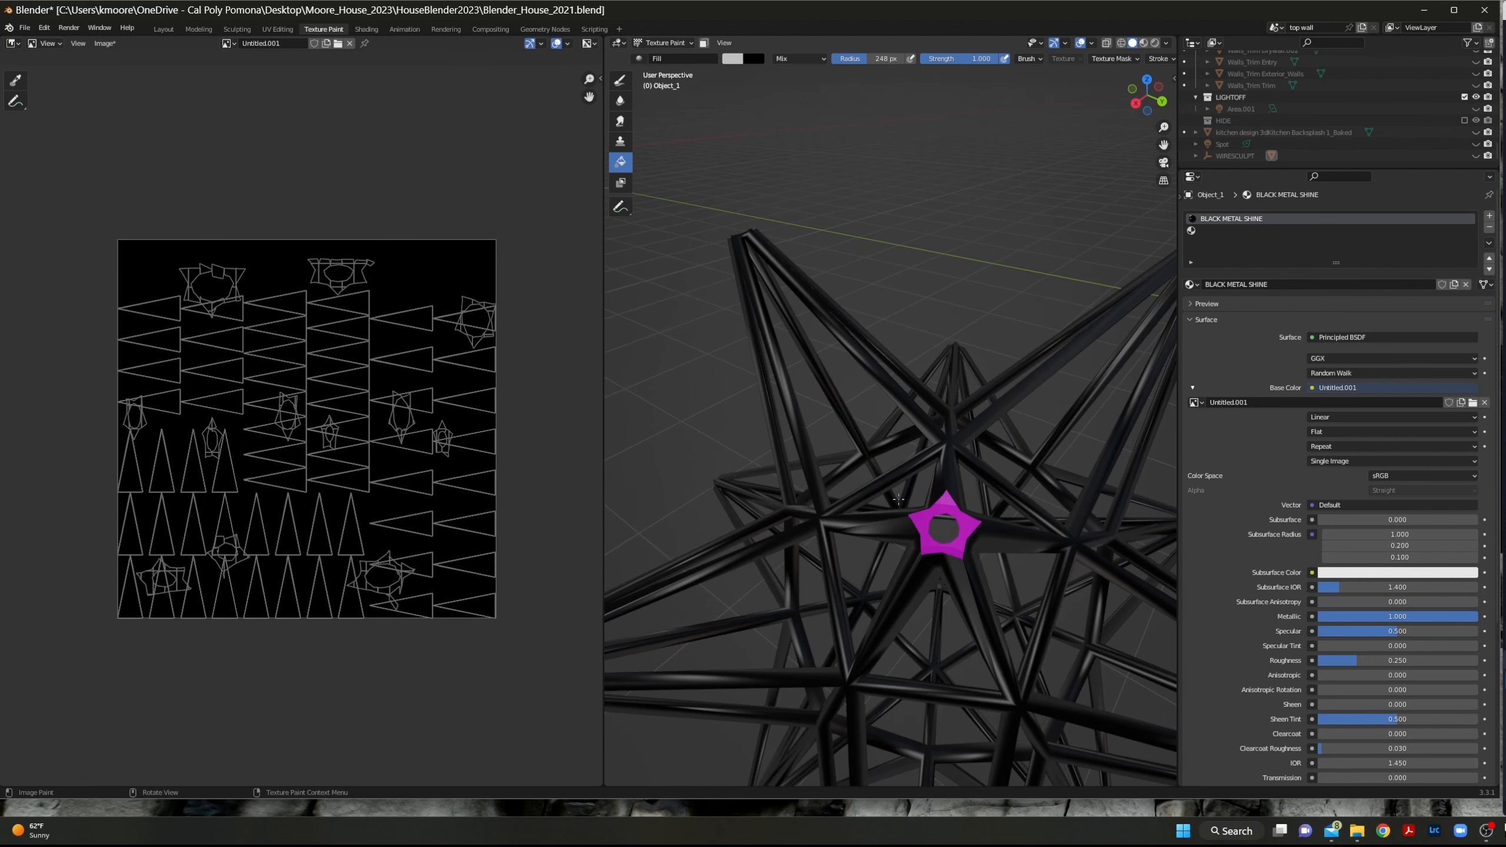
Enter Edit Mode, select a face on the star-shaped tip and try to remove its empty material slot.
{"action": "key", "text": "Tab"}
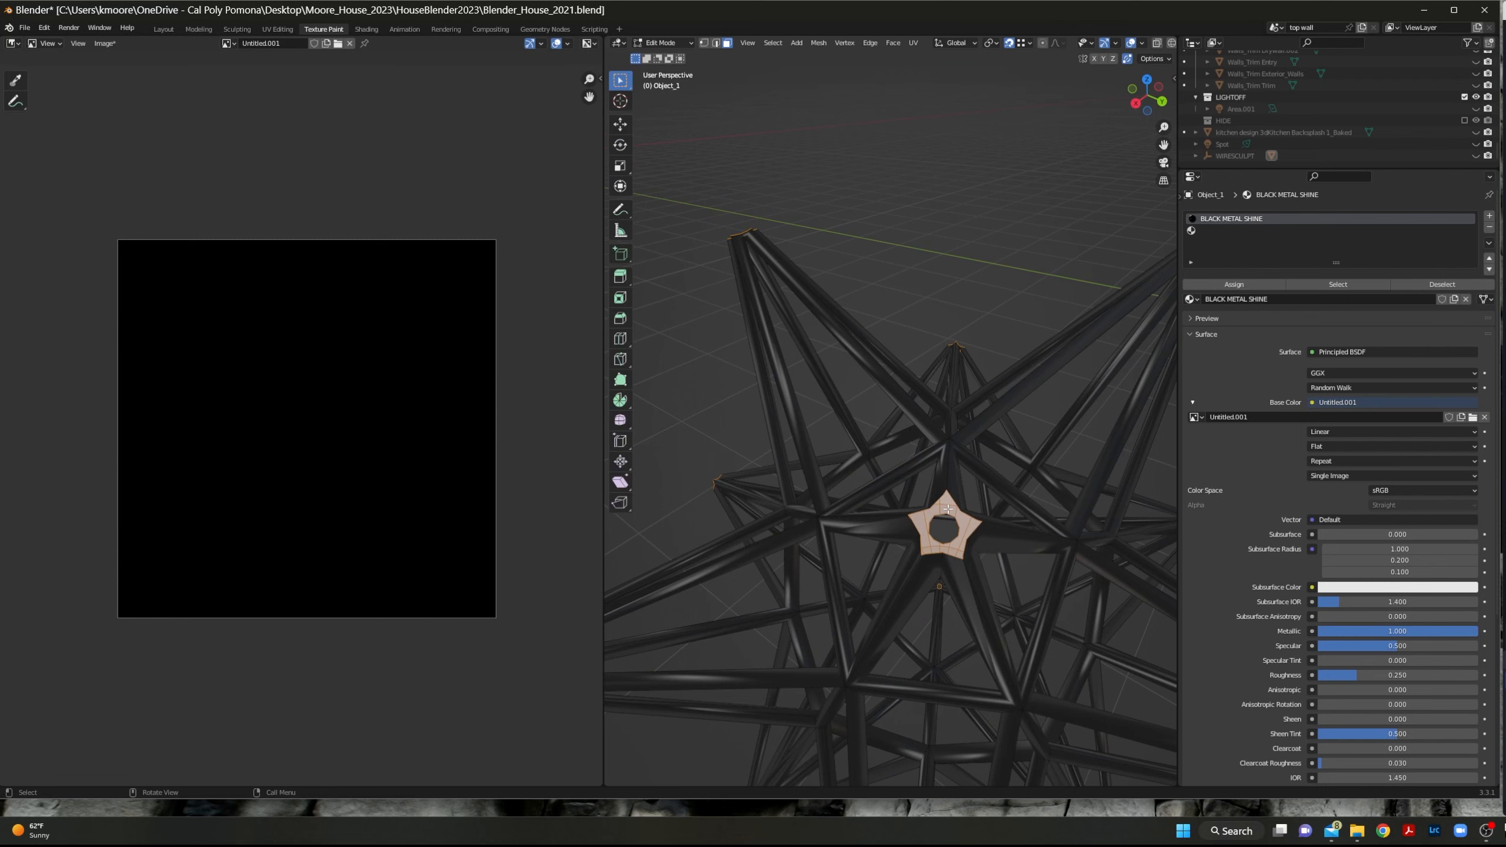
{"action": "left_click", "coordinate": [948, 509]}
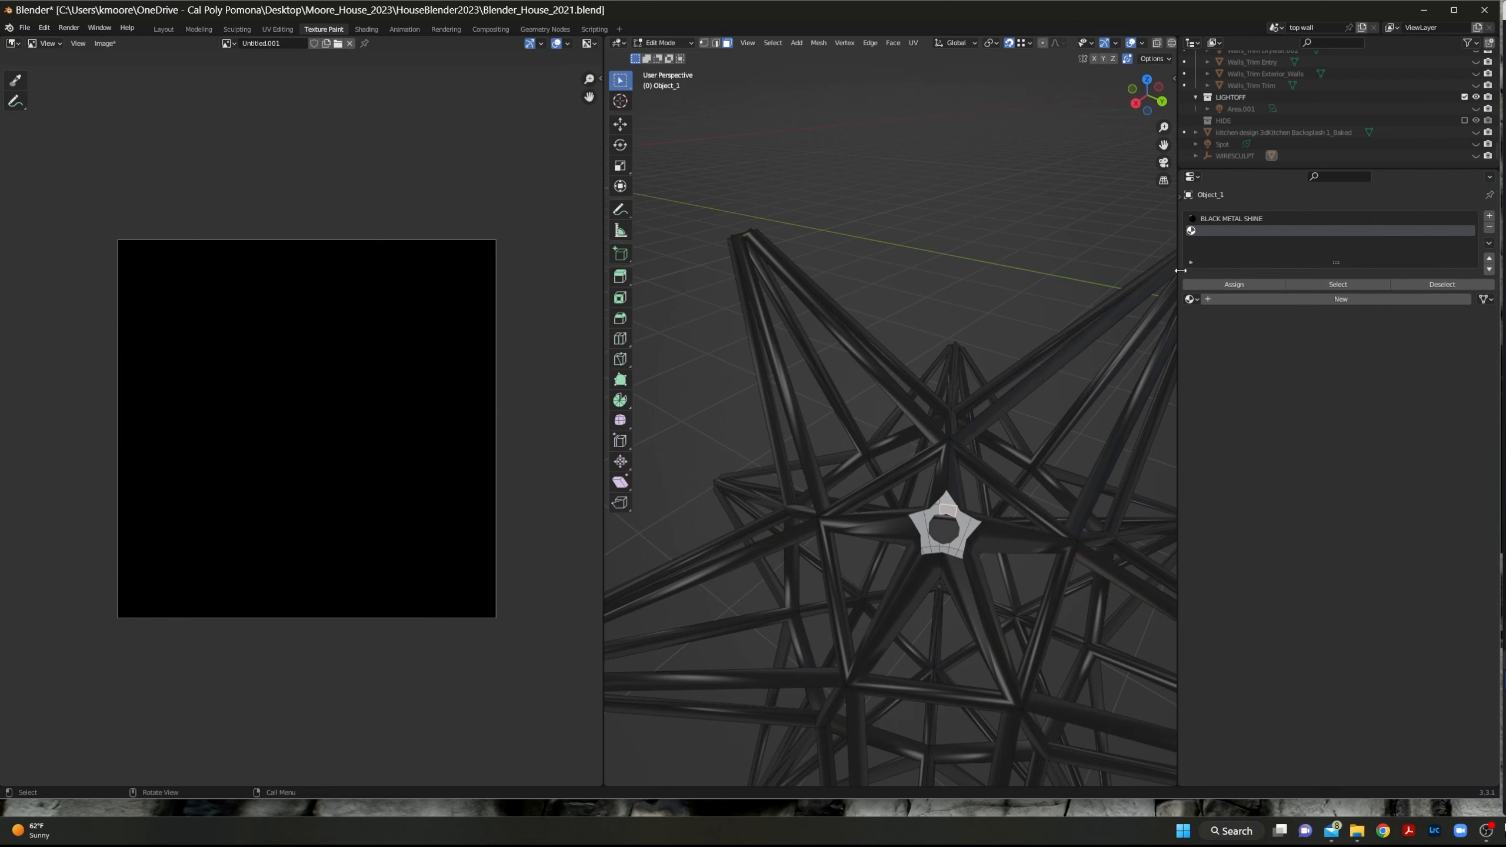
{"action": "left_click", "coordinate": [1488, 227]}
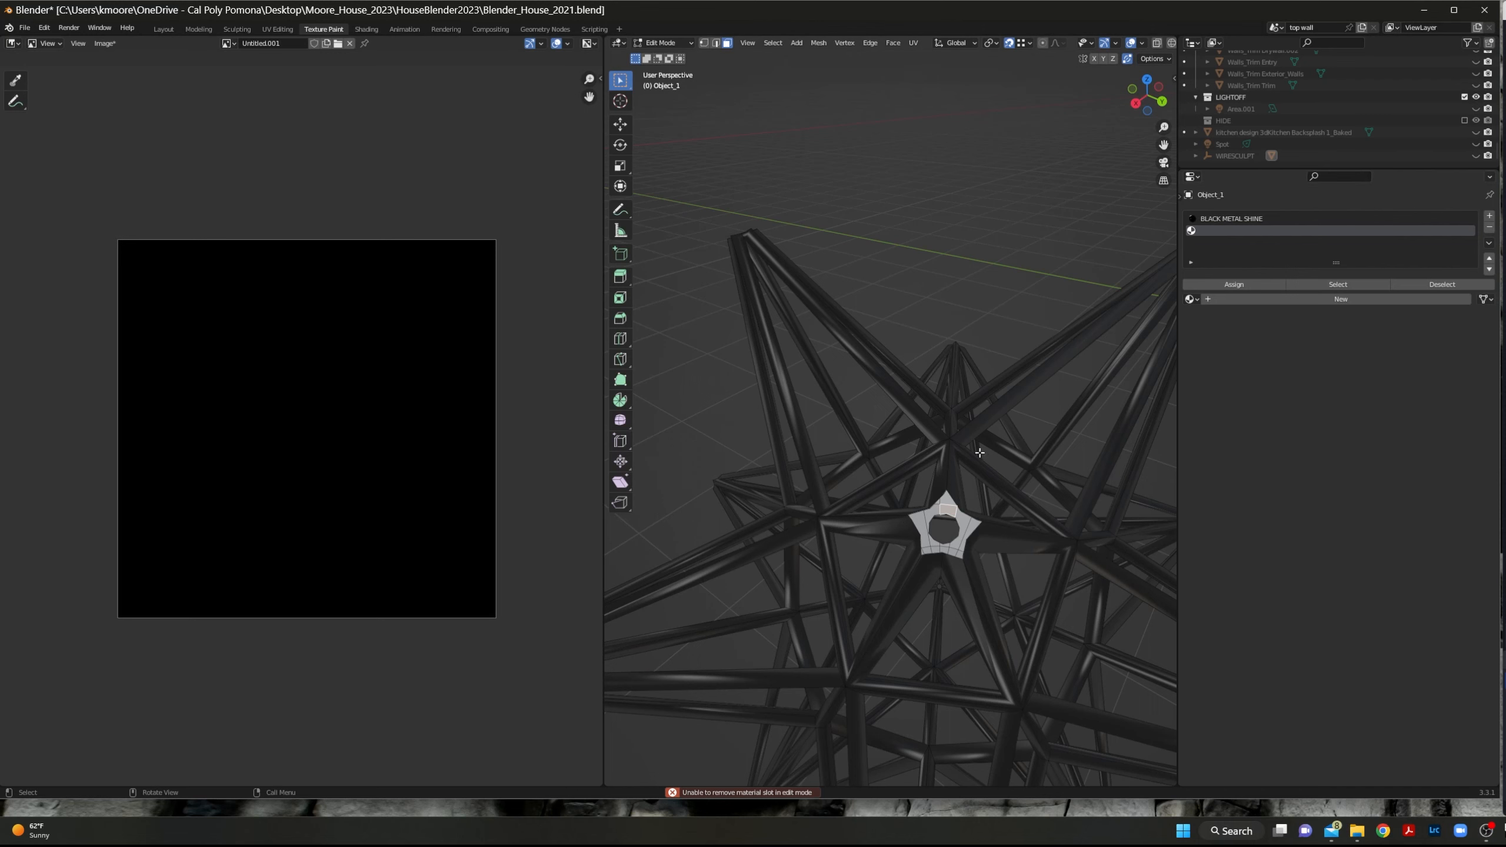
{"action": "key", "text": "Tab"}
{"action": "key", "text": "Tab"}
{"action": "key", "text": "Tab"}
{"action": "key", "text": "Tab"}
Unwrap the selected tip face and reproject it with Smart UV Project using an island margin of 0.01.
{"action": "left_click", "coordinate": [913, 43]}
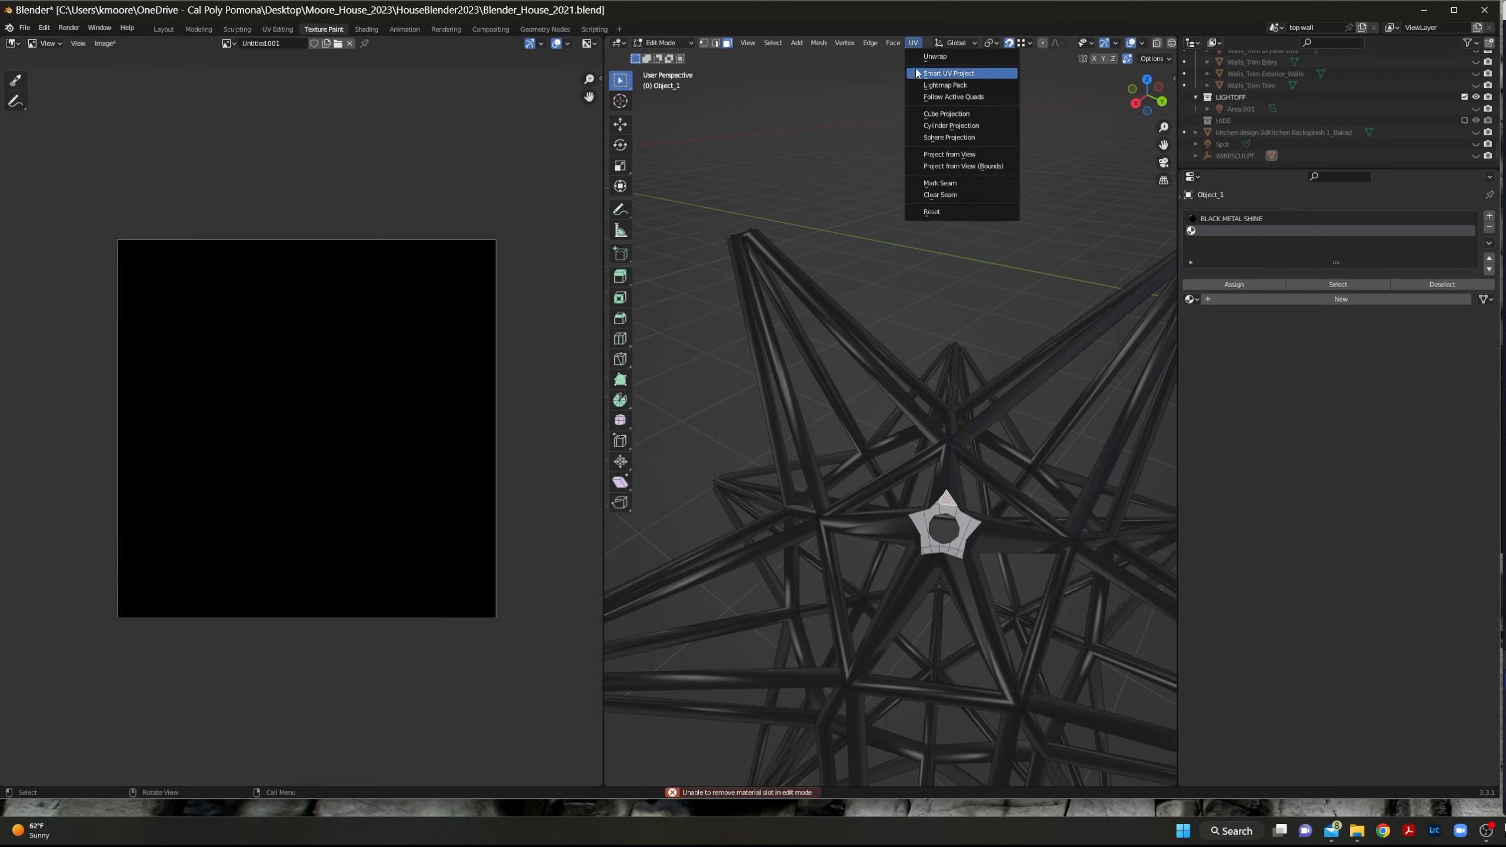
{"action": "left_click", "coordinate": [924, 59]}
{"action": "left_click", "coordinate": [913, 43]}
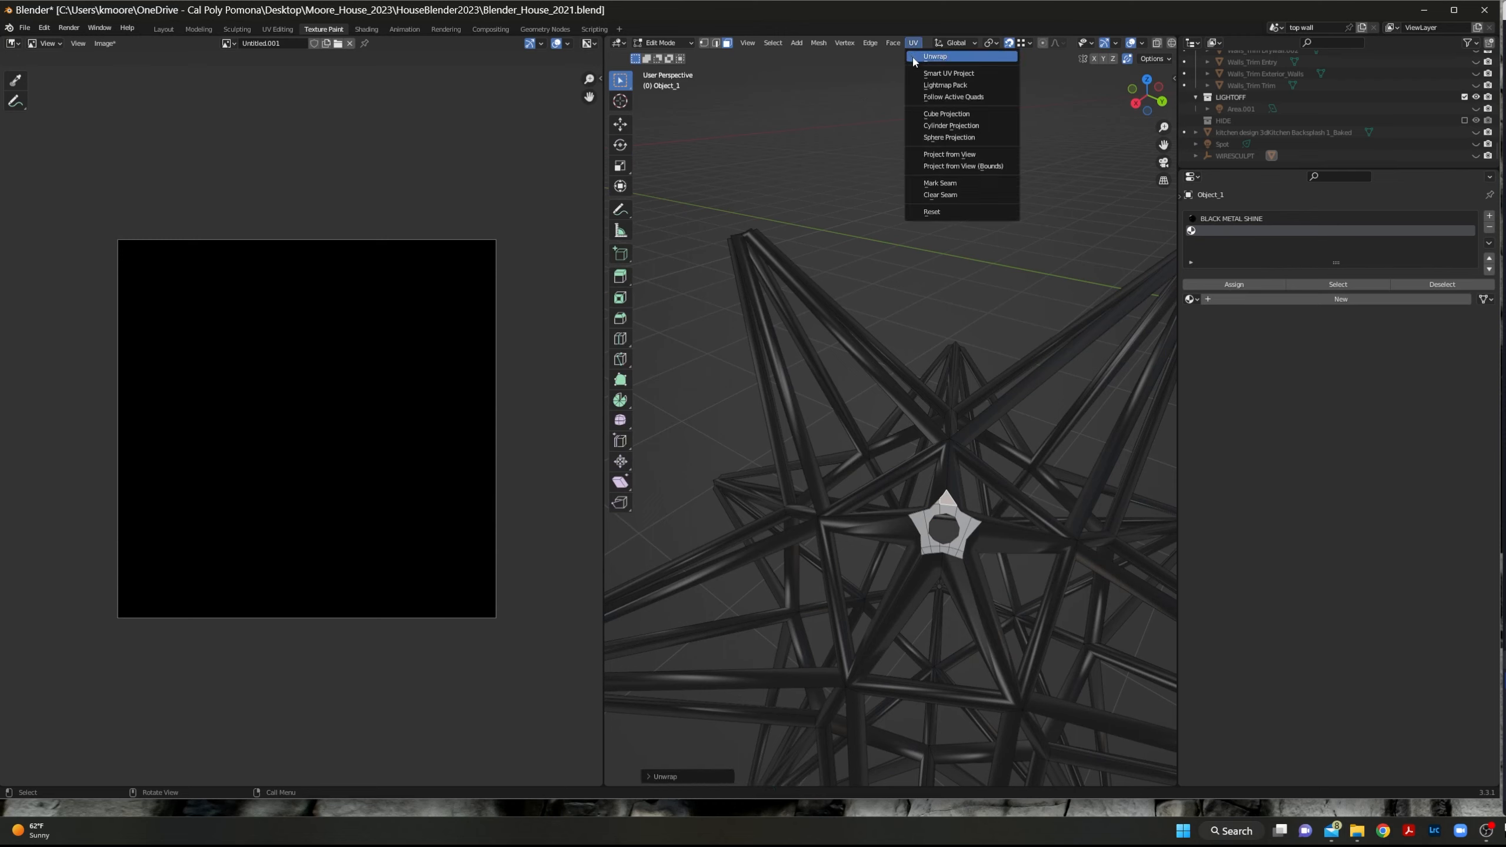
{"action": "left_click", "coordinate": [920, 75]}
{"action": "left_click", "coordinate": [950, 107]}
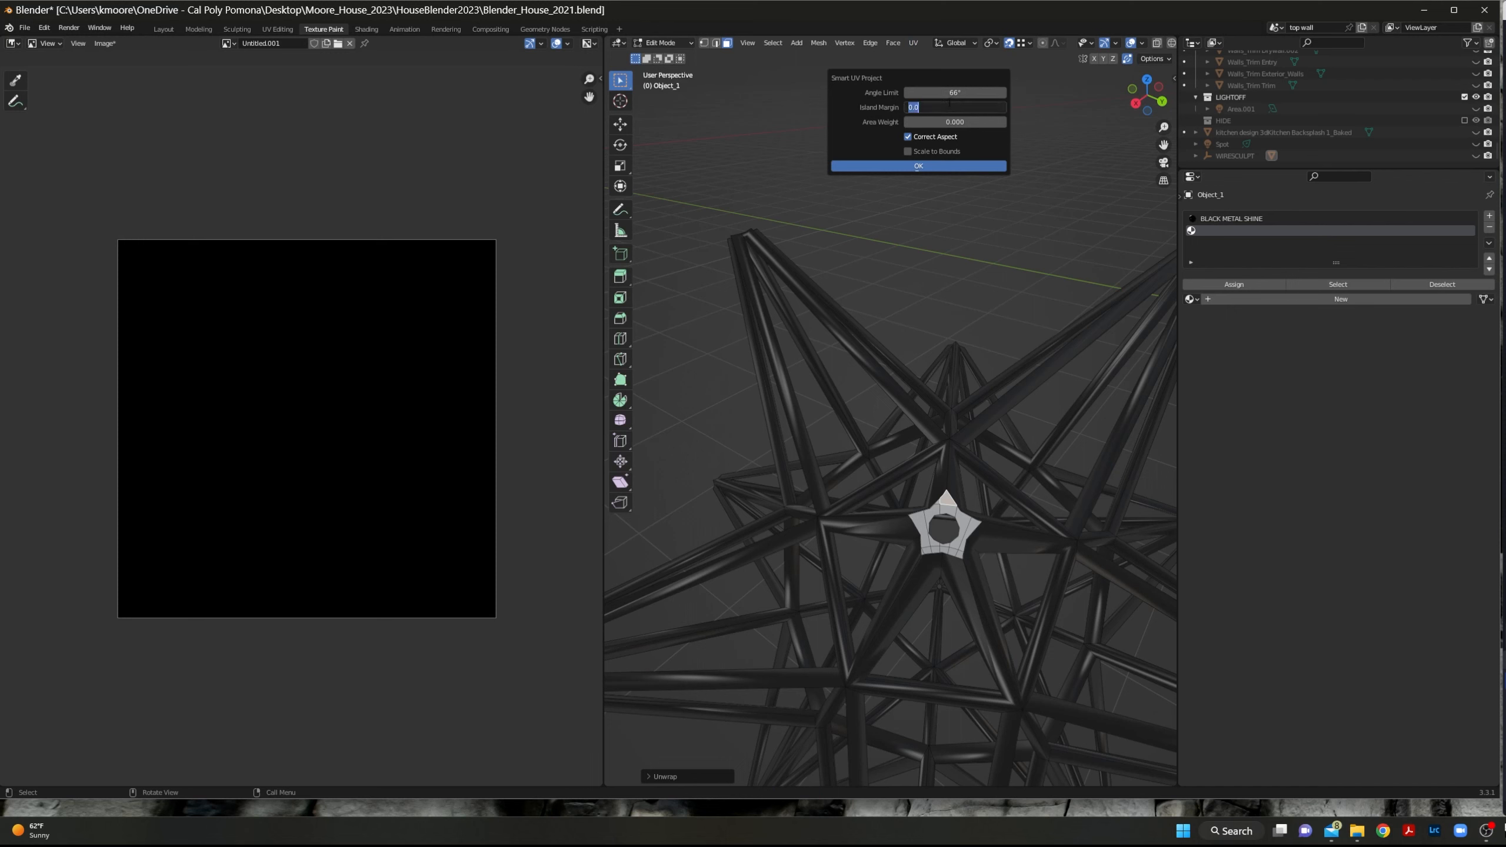
{"action": "key", "text": "BackSpace"}
{"action": "key", "text": "Return"}
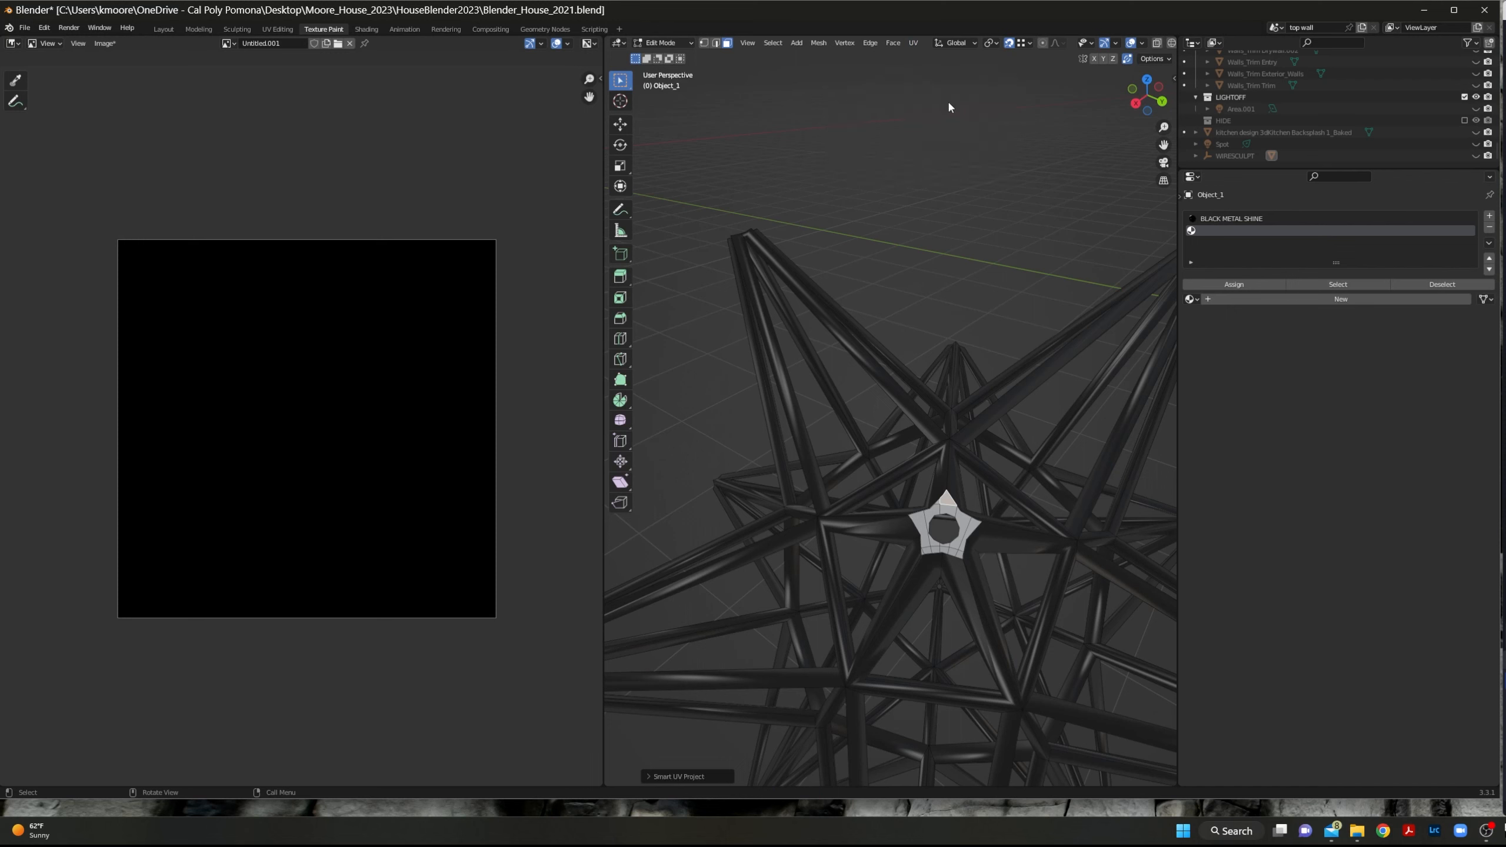
Select the entire star mesh and apply Smart UV Project with an island margin of 0.010.
{"action": "key", "text": "a"}
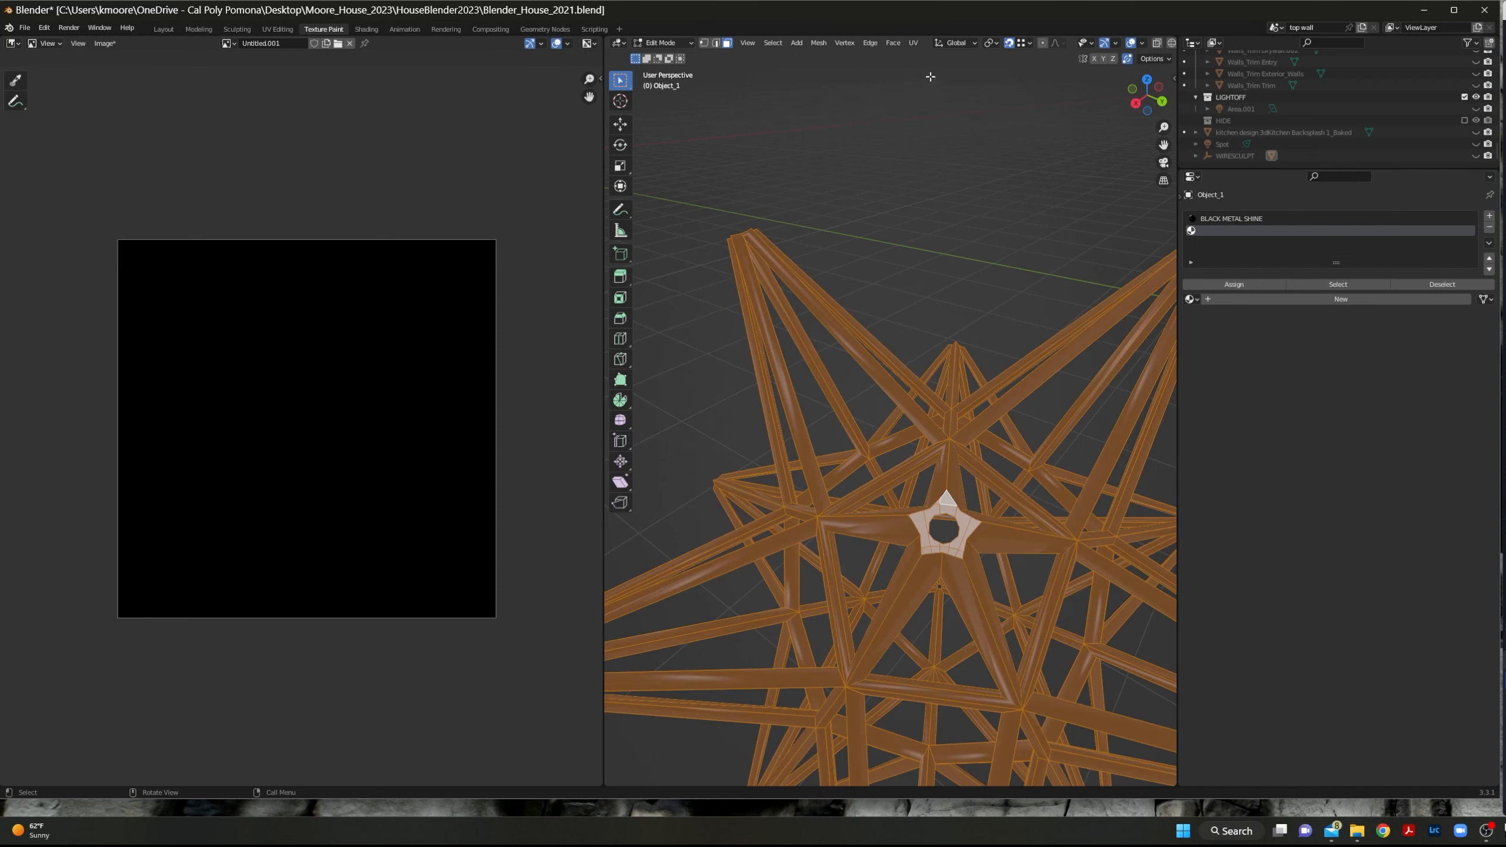
{"action": "left_click", "coordinate": [913, 44]}
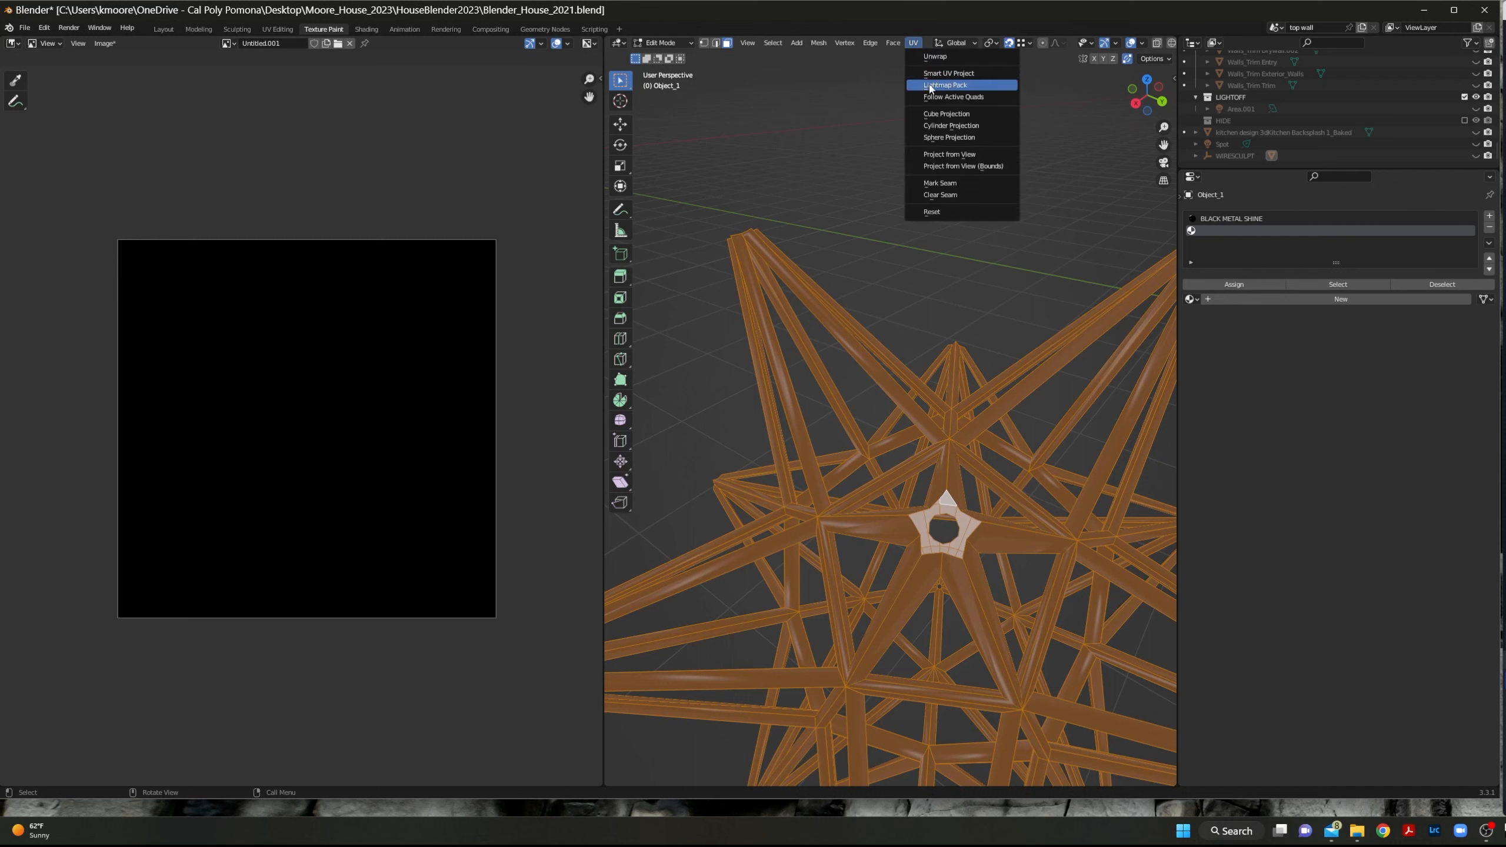
{"action": "left_click", "coordinate": [960, 73]}
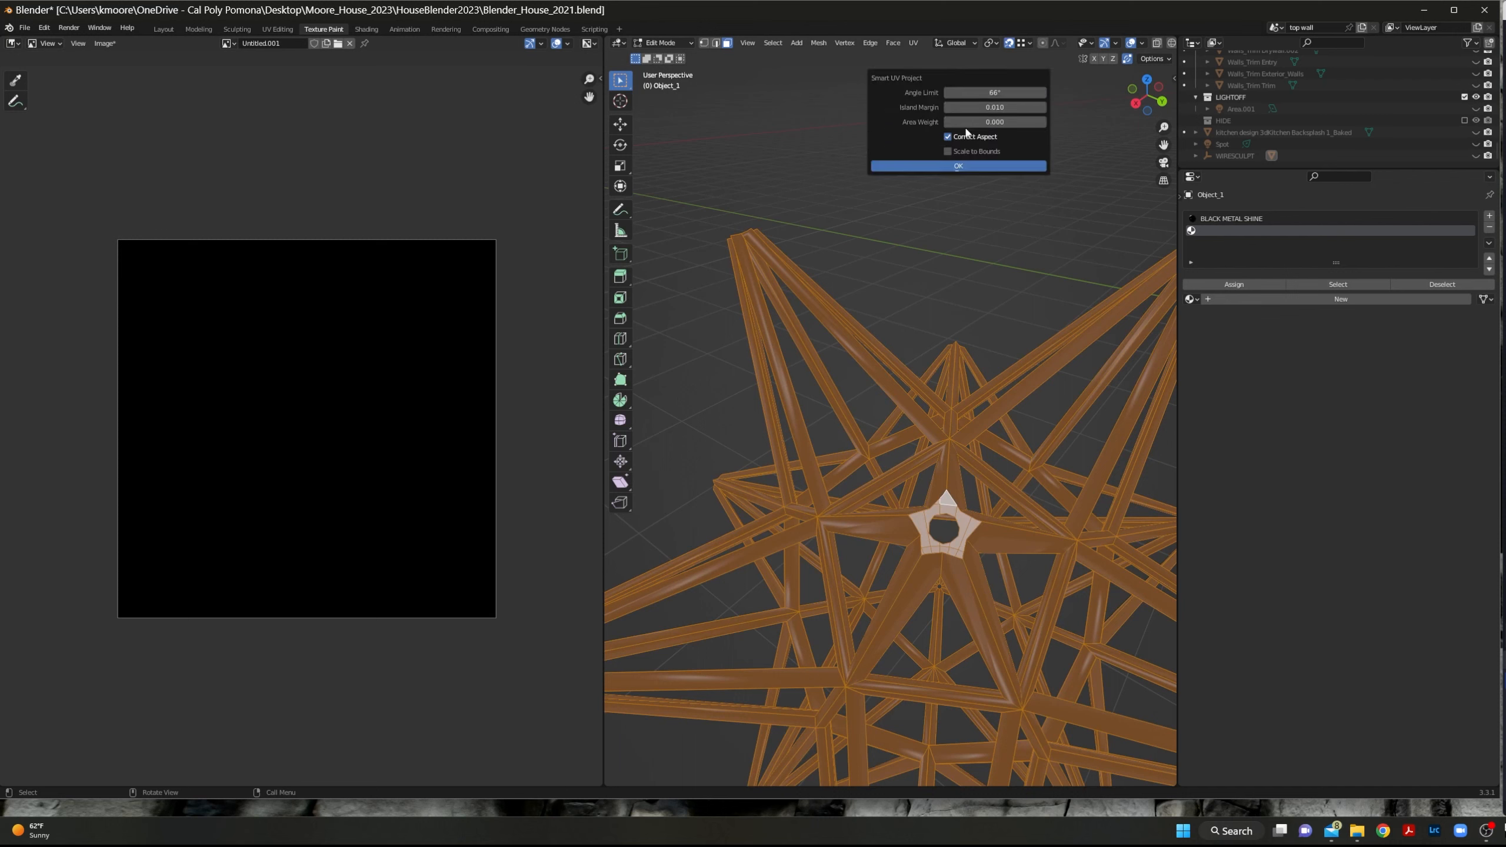
{"action": "left_click", "coordinate": [995, 166]}
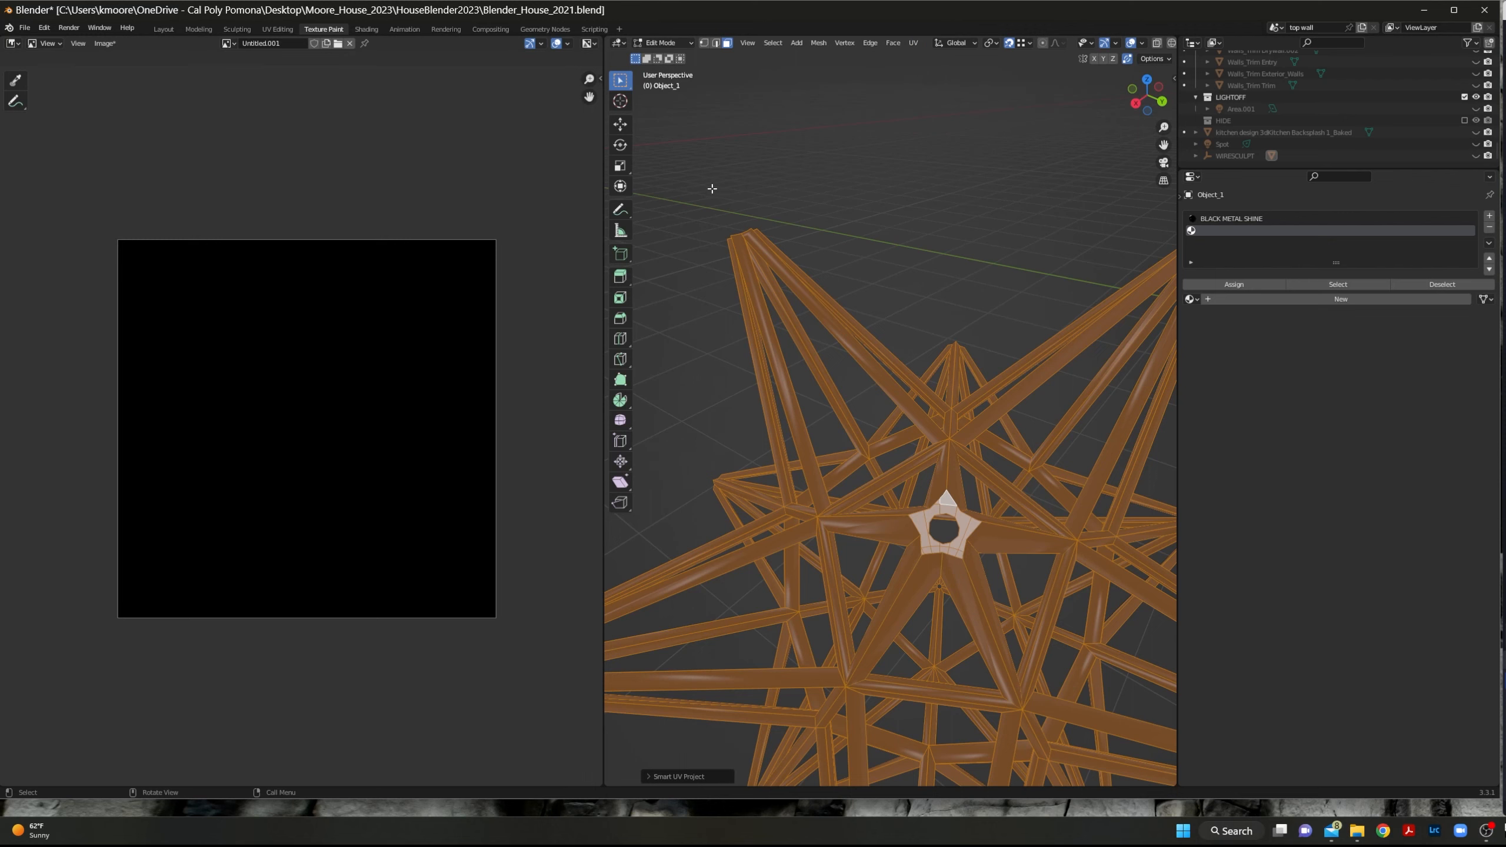
In the UV Editing workspace, unlink the kitchen backsplash image and create a new blank black 1024 × 1024 px image.
{"action": "left_click", "coordinate": [282, 29]}
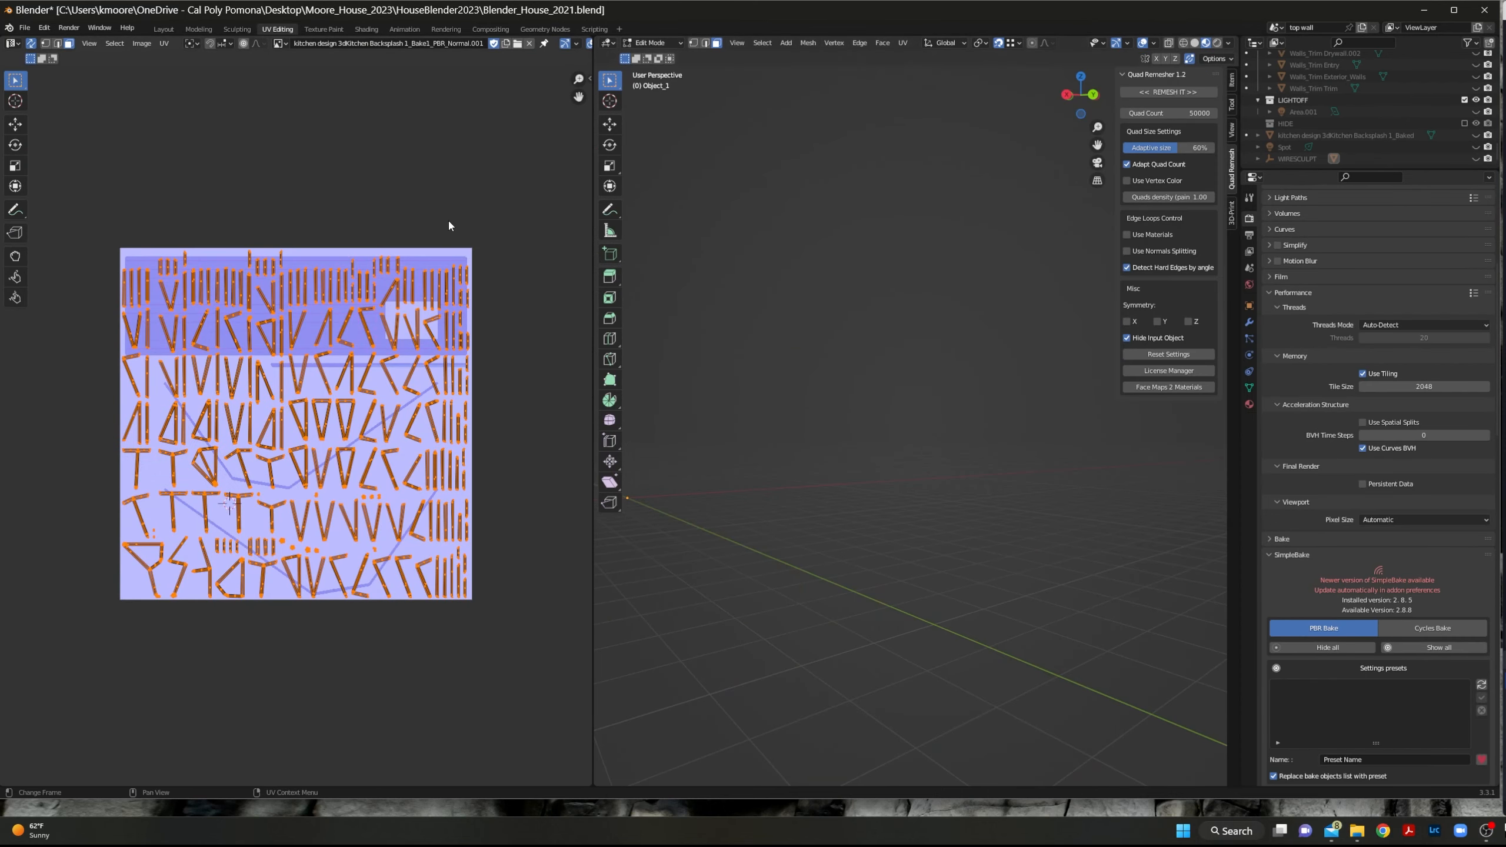
{"action": "left_click", "coordinate": [529, 44]}
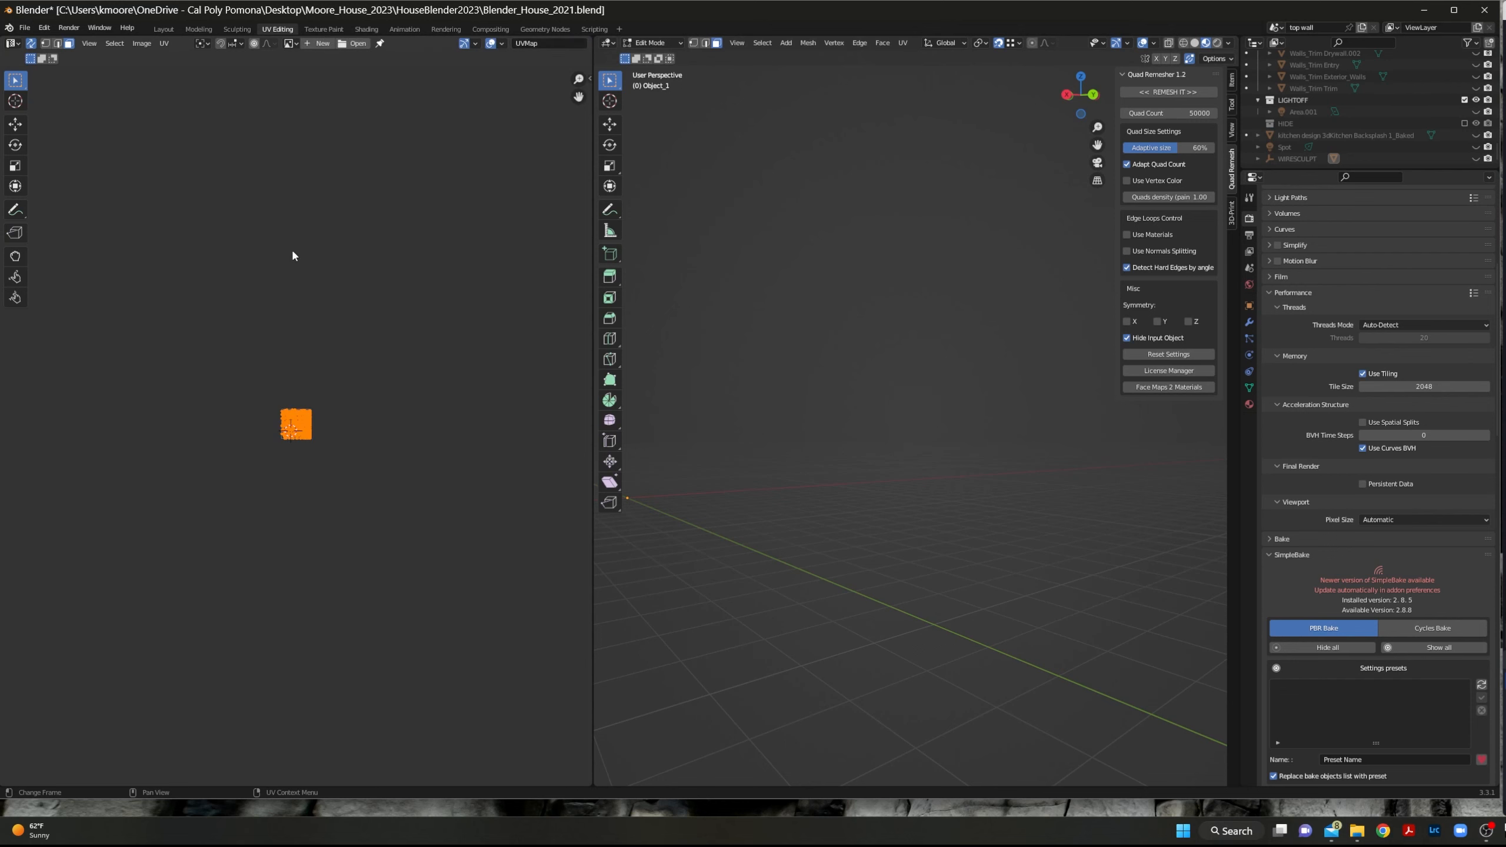
{"action": "scroll", "coordinate": [293, 256], "scroll_direction": "up", "scroll_amount": 12}
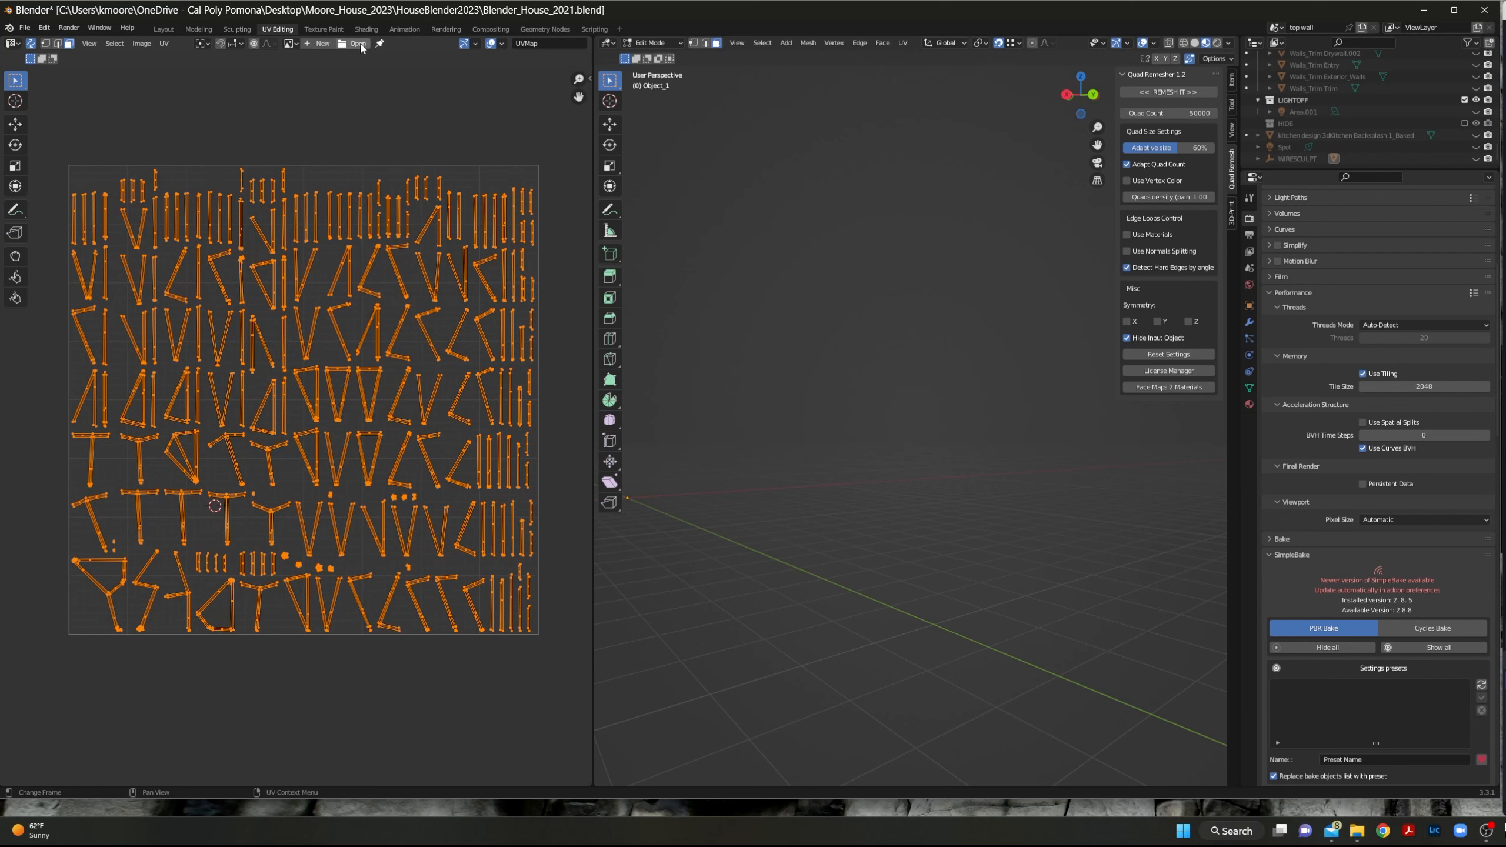
{"action": "left_click", "coordinate": [320, 44]}
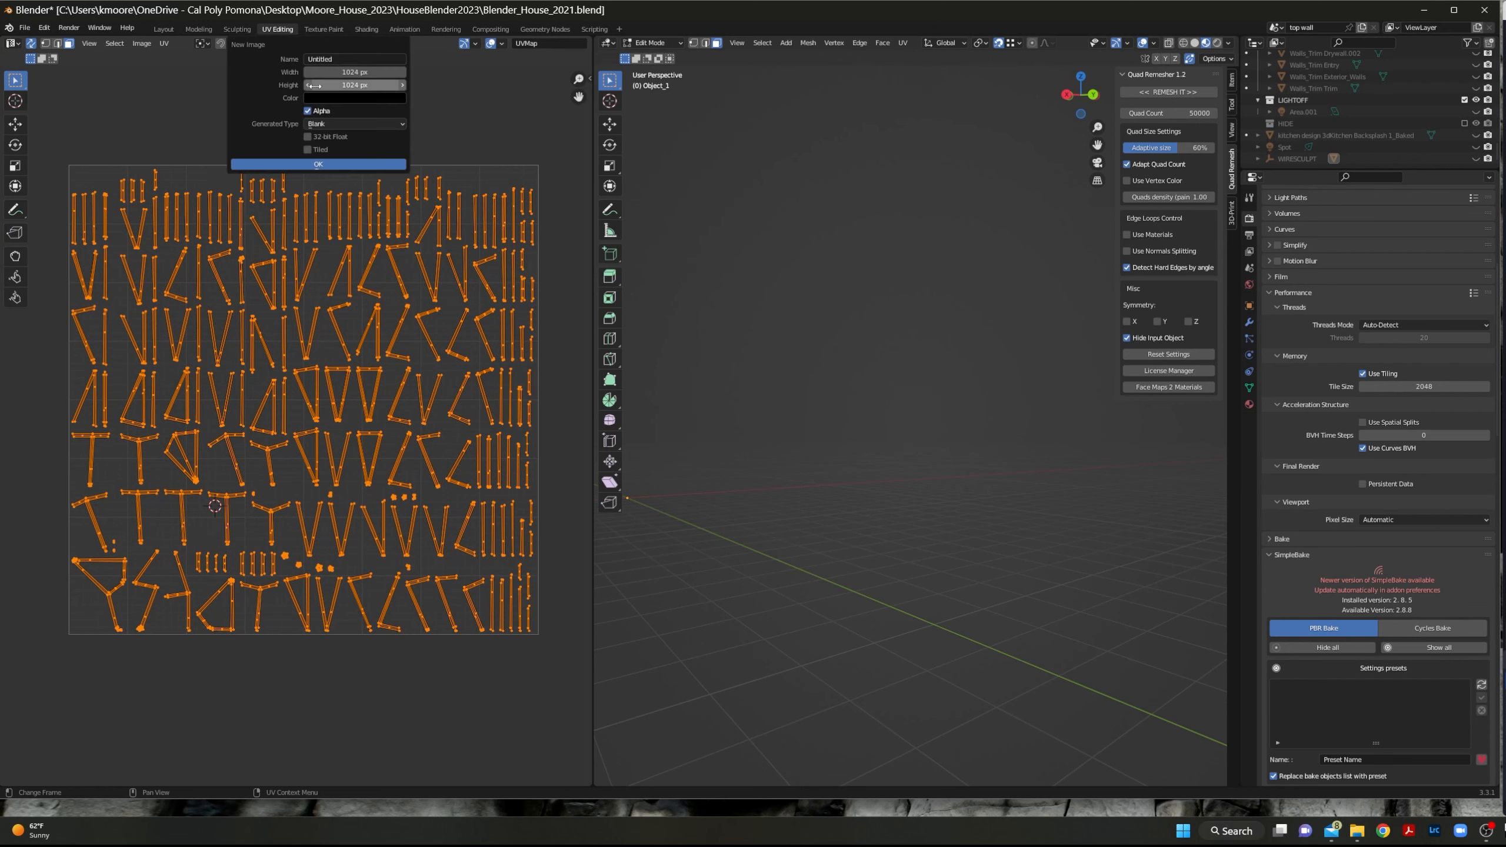
{"action": "left_click", "coordinate": [319, 163]}
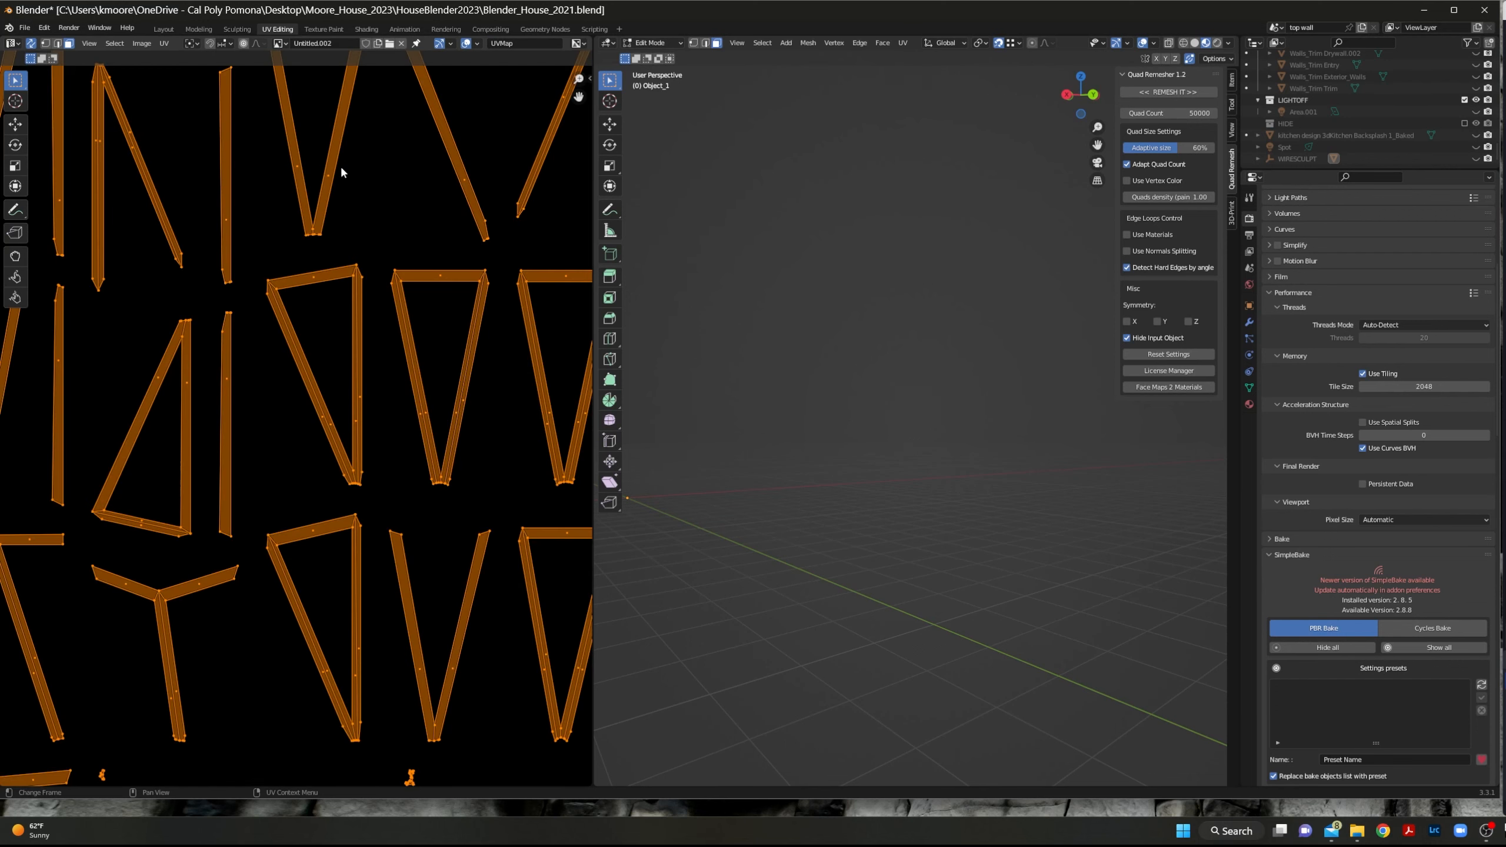
Save the new image as a PNG in the HouseBlender2023 folder, using the existing file name WIREPAINT.png.
{"action": "scroll", "coordinate": [237, 148], "scroll_direction": "down", "scroll_amount": 6}
{"action": "left_click", "coordinate": [162, 45]}
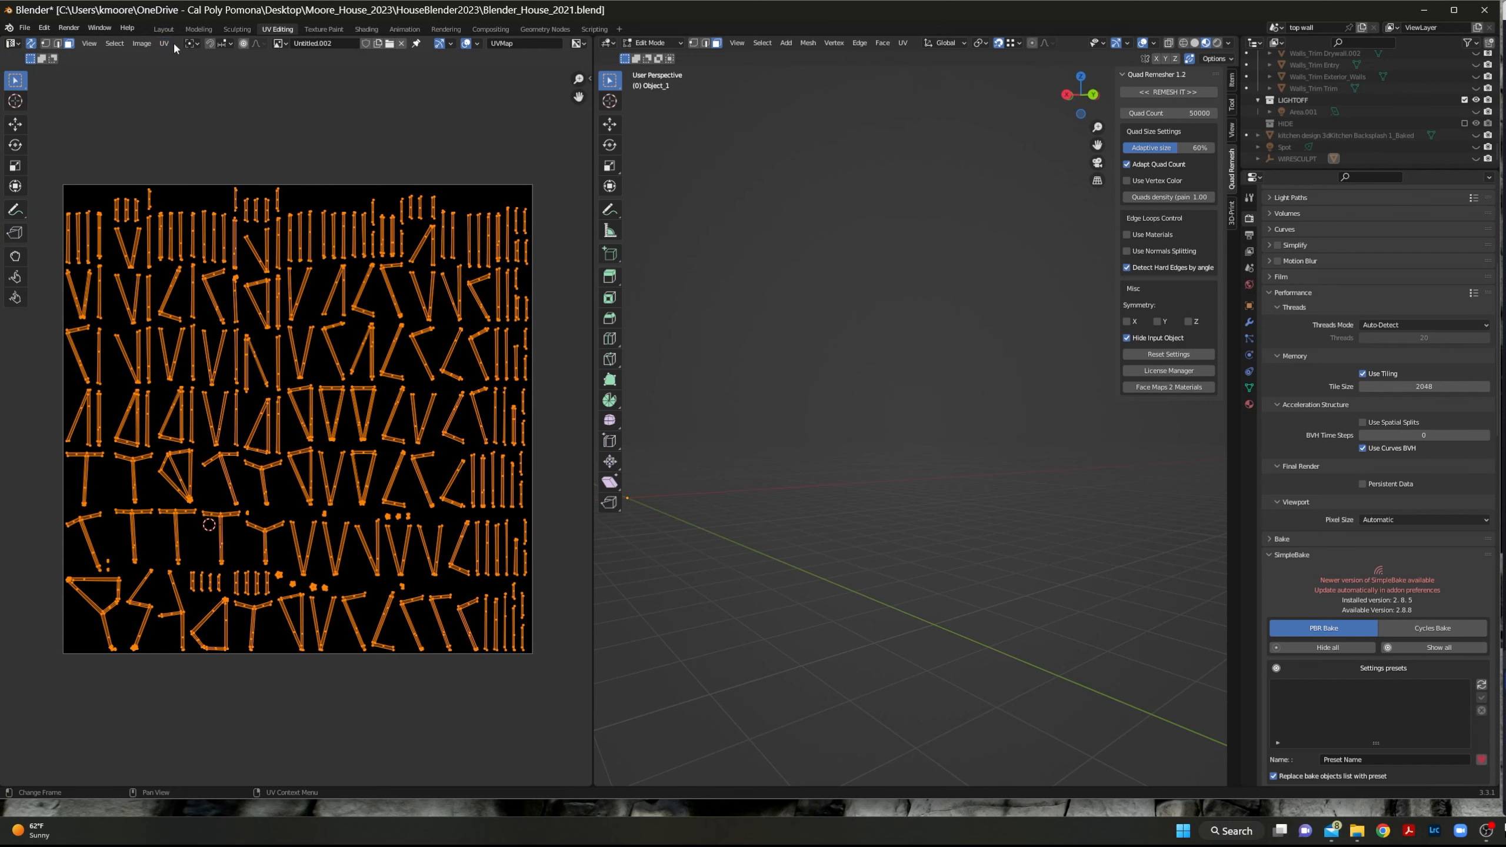
{"action": "left_click", "coordinate": [142, 43]}
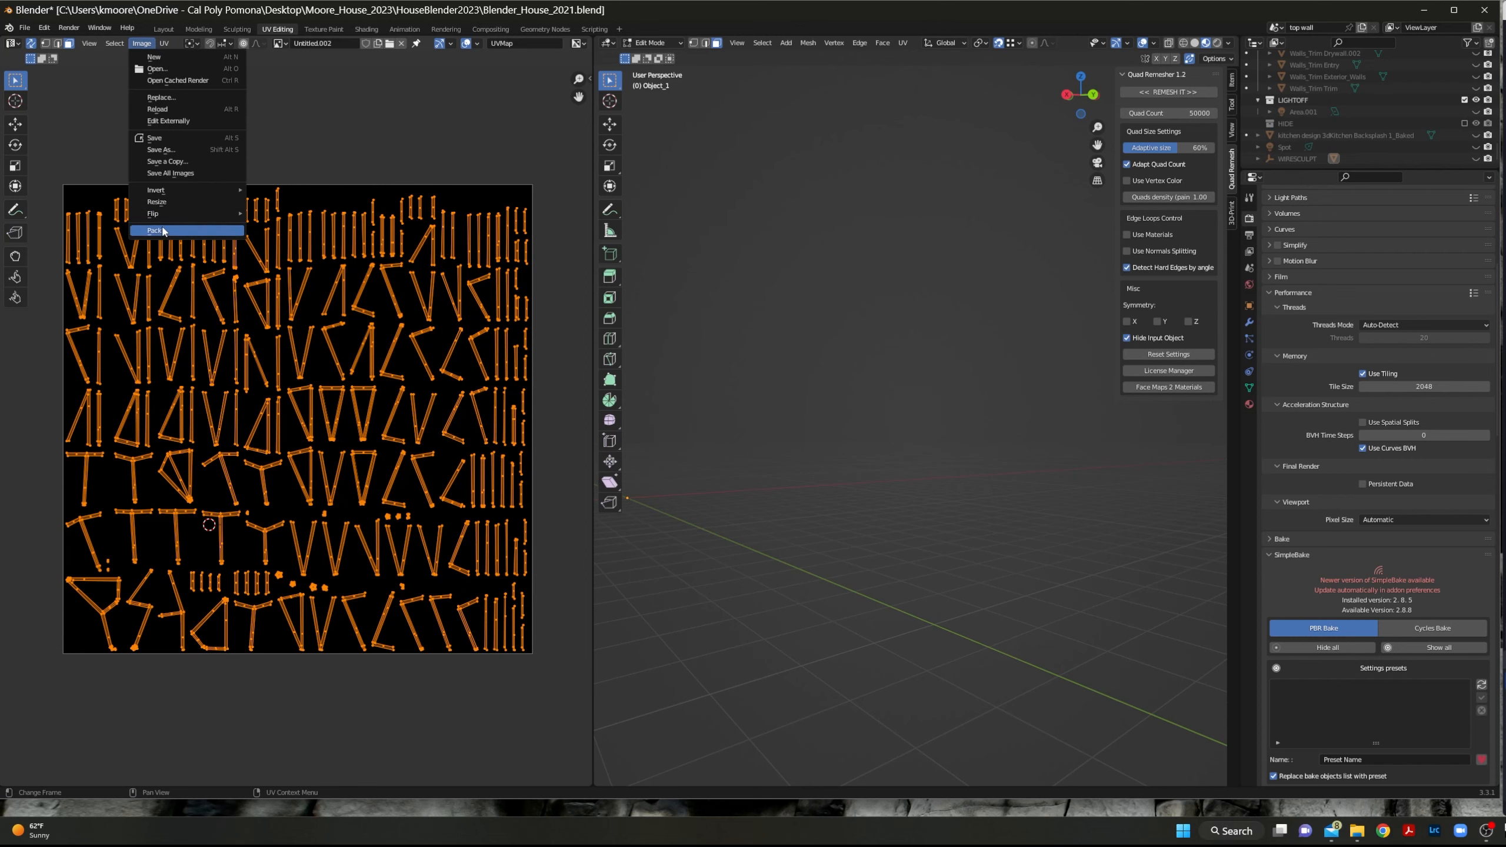
{"action": "left_click", "coordinate": [163, 149]}
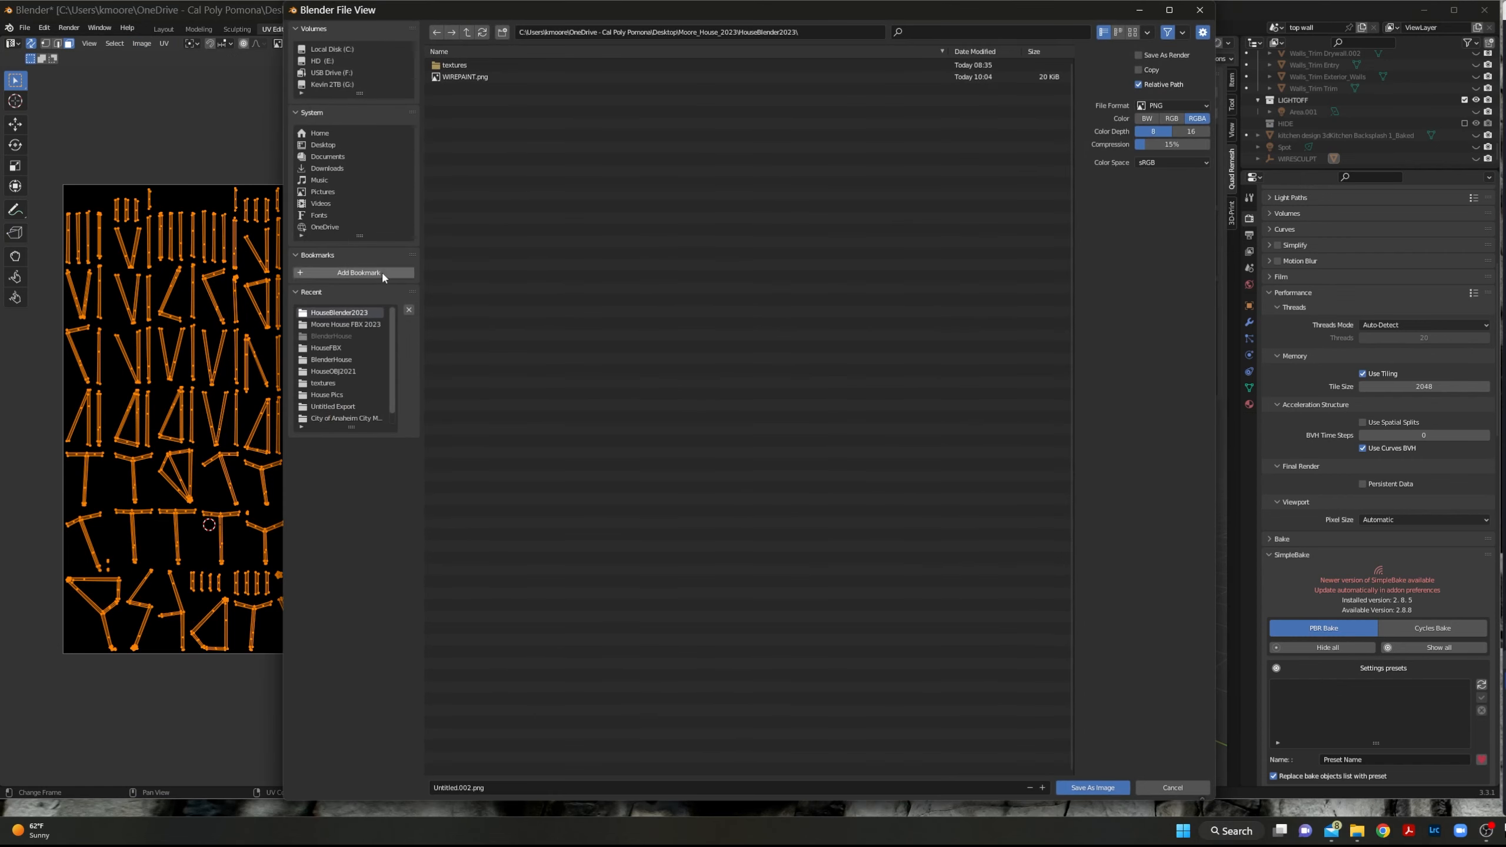
{"action": "left_click", "coordinate": [466, 76]}
{"action": "left_click", "coordinate": [1093, 787]}
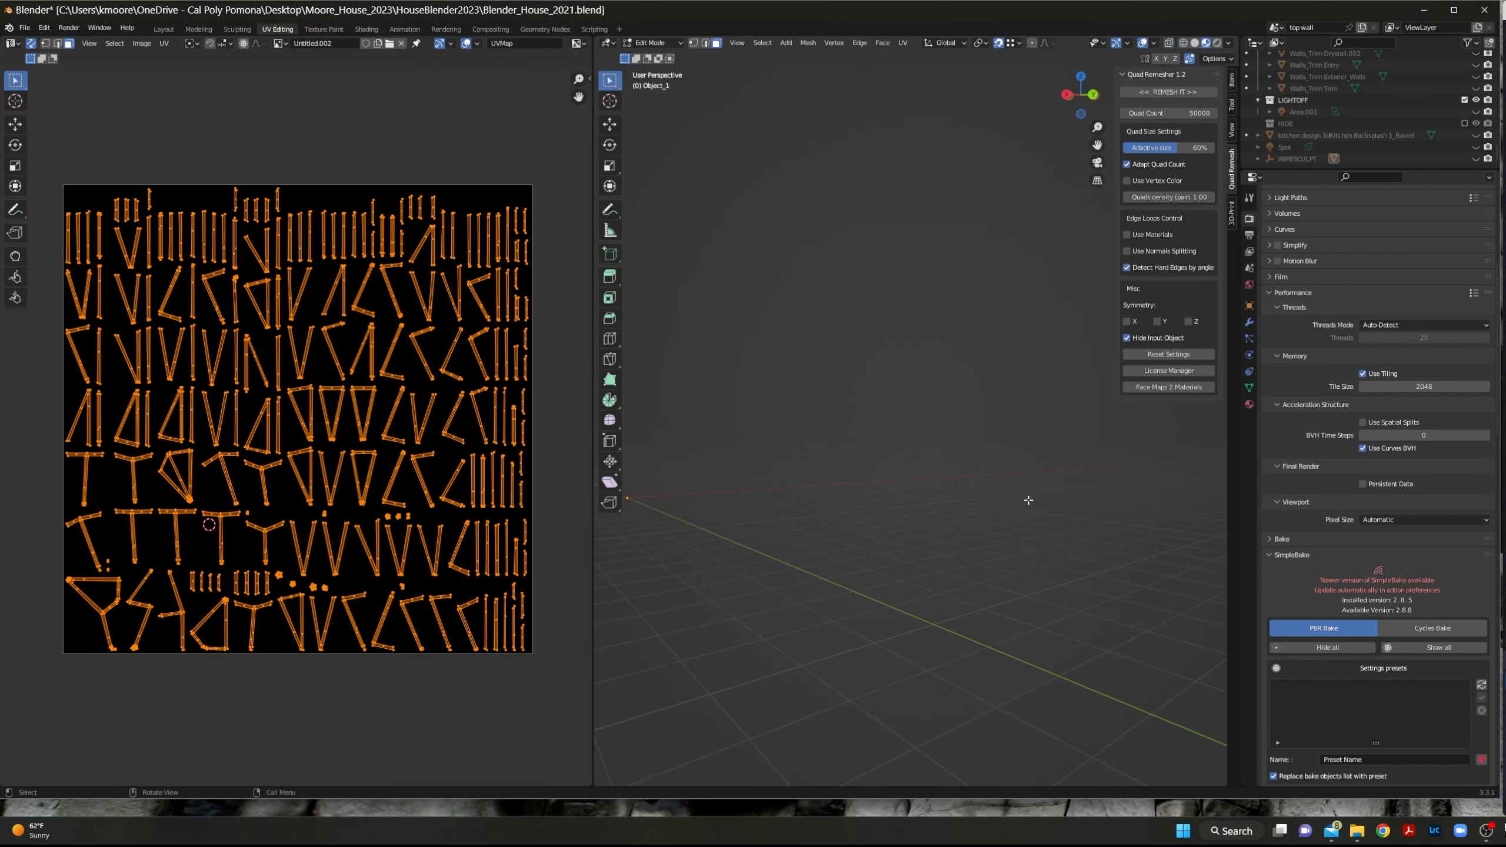
Frame the star in the 3D view and return to the Texture Paint workspace.
{"action": "mouse_move", "coordinate": [999, 434]}
{"action": "middle_mouse_down"}
{"action": "mouse_move", "coordinate": [1031, 467]}
{"action": "mouse_move", "coordinate": [1032, 511]}
{"action": "mouse_move", "coordinate": [1012, 445]}
{"action": "mouse_move", "coordinate": [1033, 434]}
{"action": "mouse_move", "coordinate": [1021, 449]}
{"action": "middle_mouse_up"}
{"action": "key", "text": "KP_Decimal"}
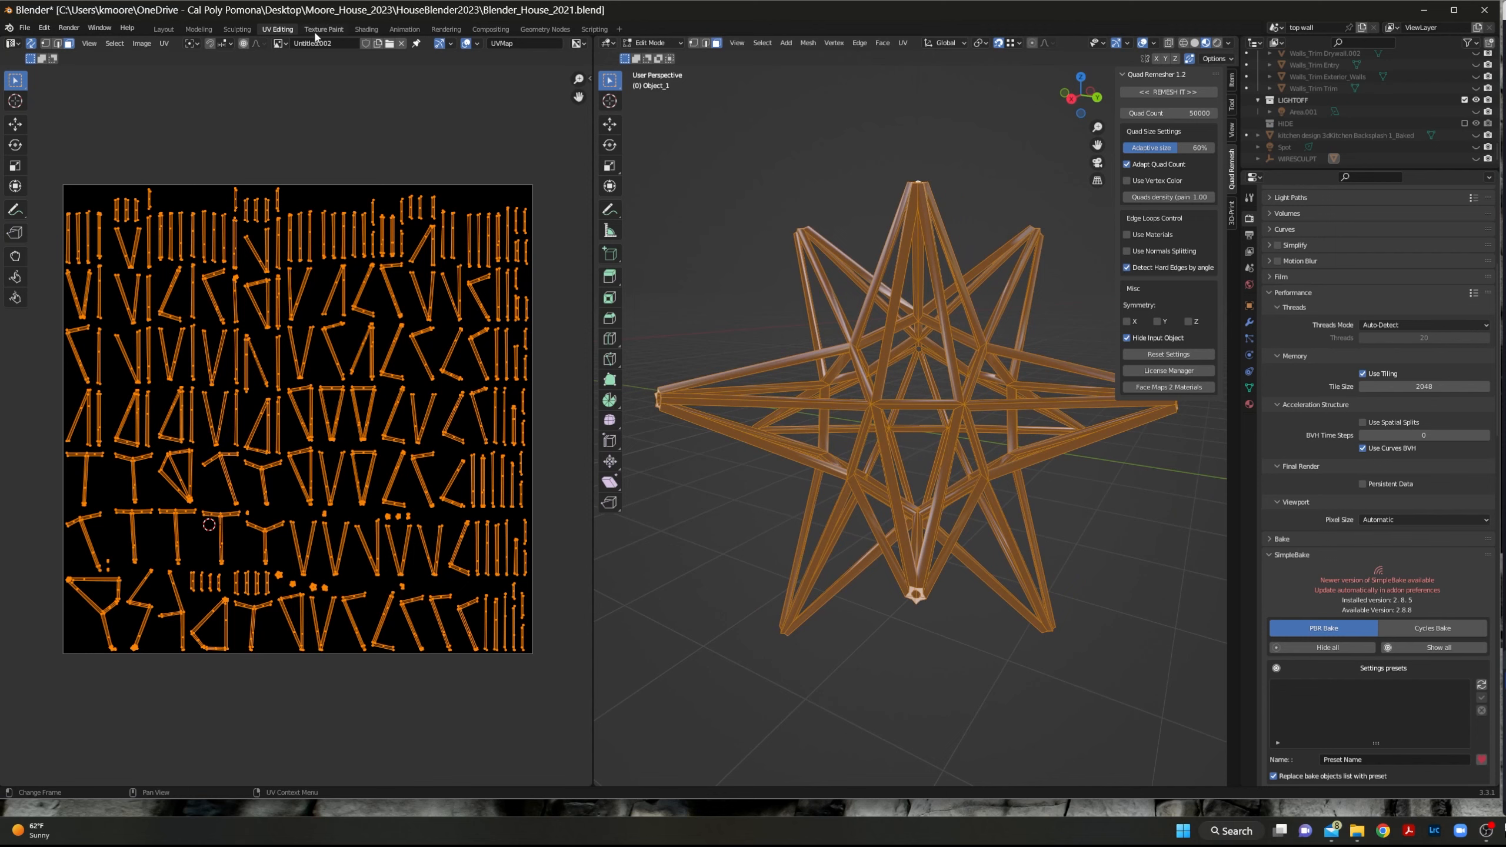
{"action": "left_click", "coordinate": [323, 28]}
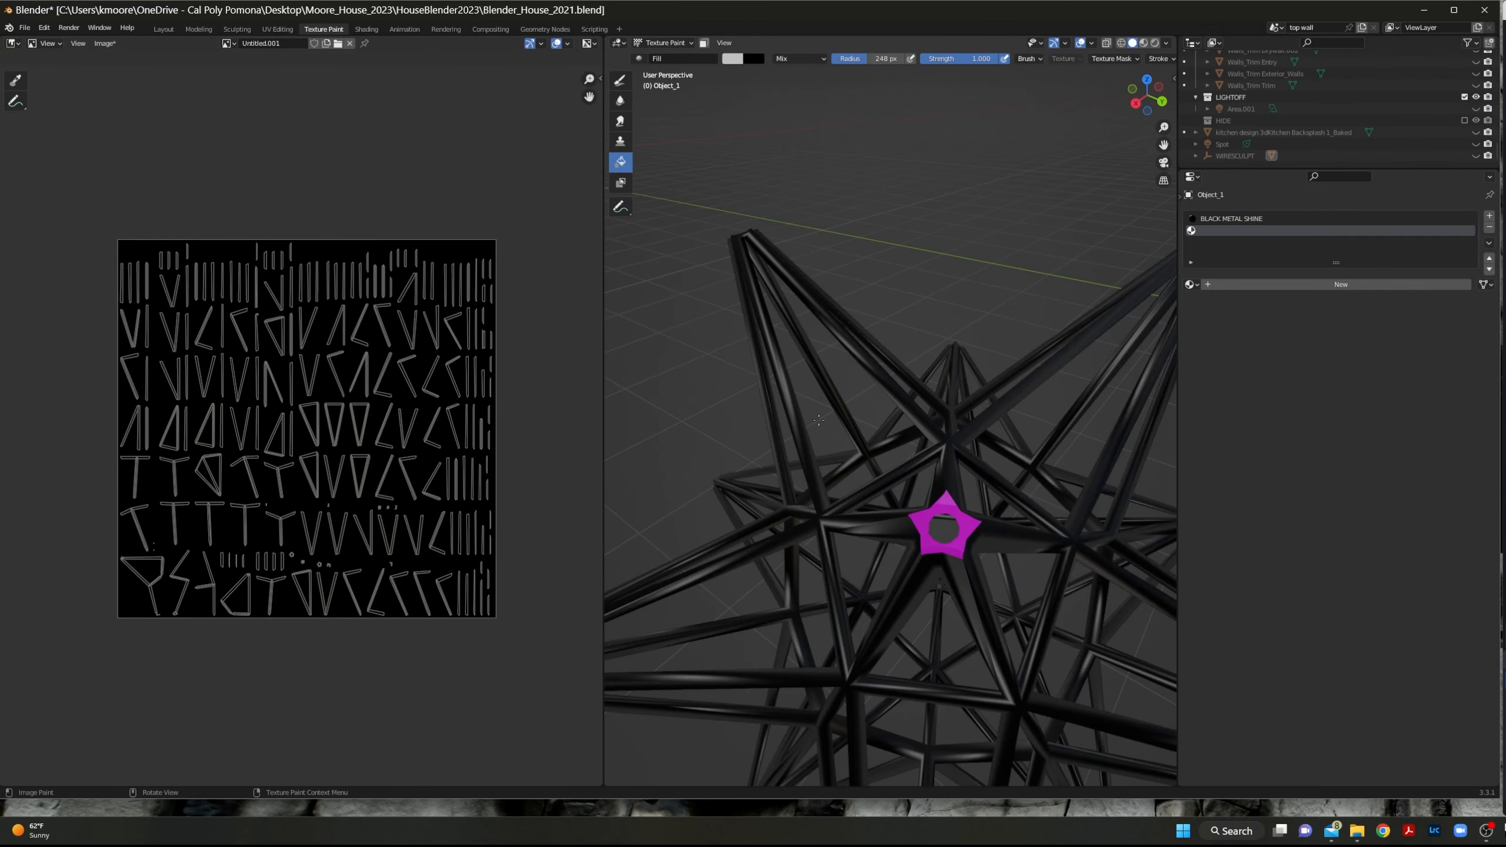
Remove the BLACK METAL SHINE material slot from the star.
{"action": "scroll", "coordinate": [818, 420], "scroll_direction": "down", "scroll_amount": 6}
{"action": "middle_click_drag", "start_coordinate": [818, 420], "coordinate": [895, 499]}
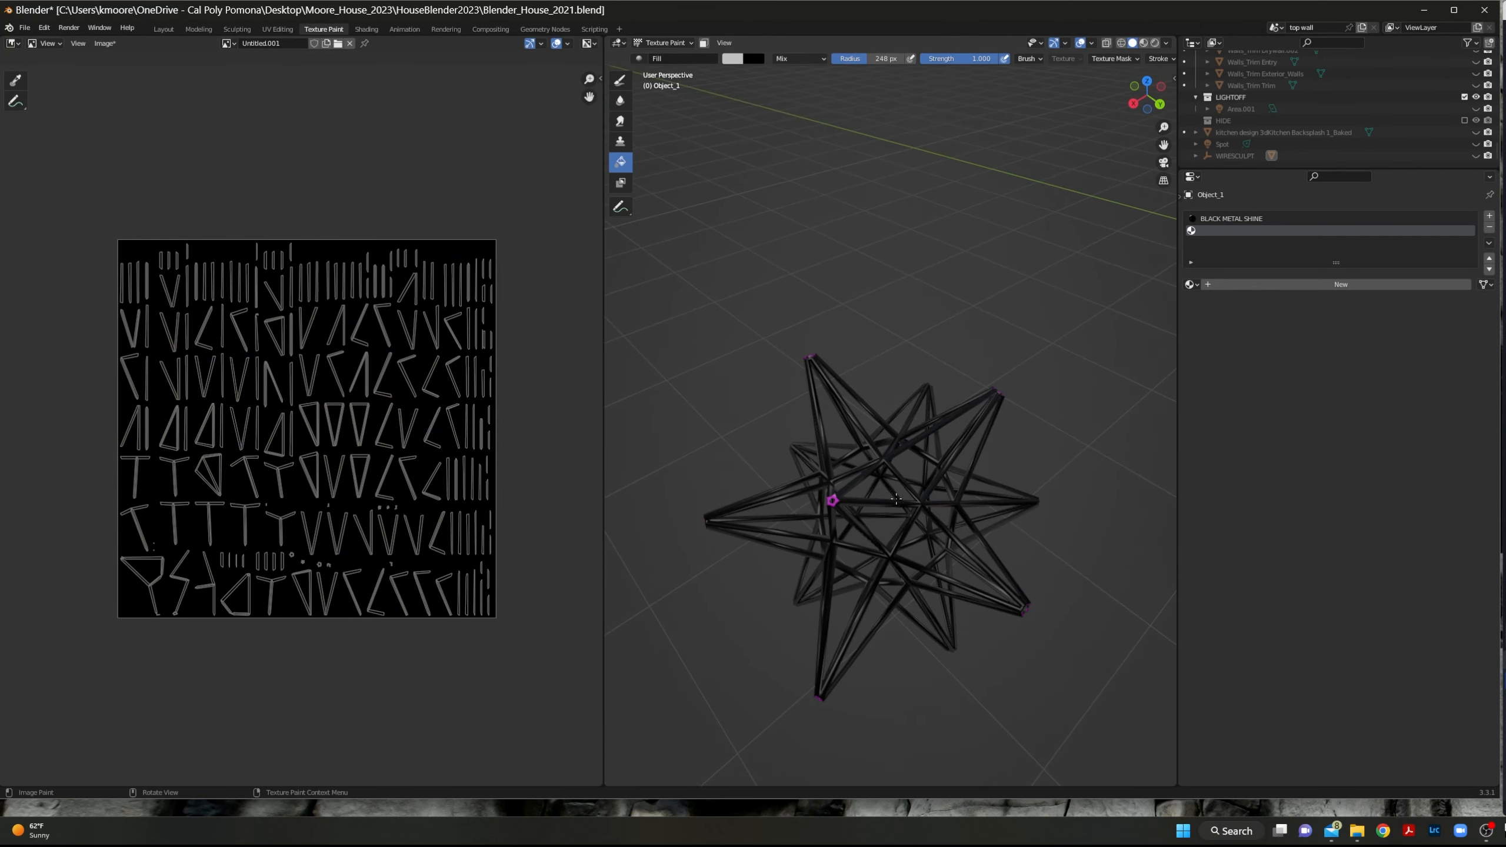
{"action": "scroll", "coordinate": [896, 498], "scroll_direction": "up", "scroll_amount": 5}
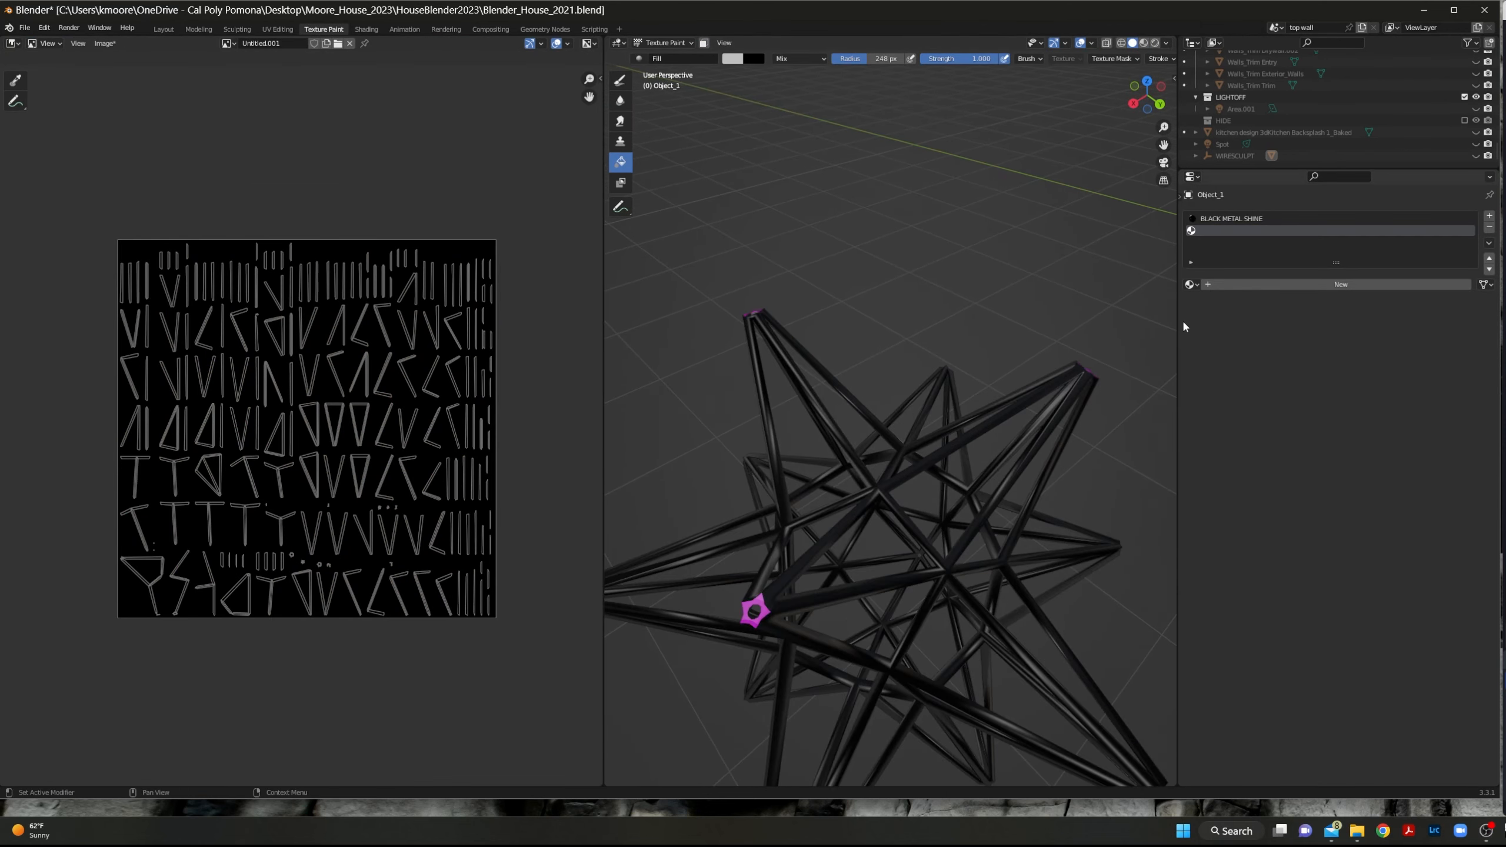
{"action": "left_click", "coordinate": [1410, 221]}
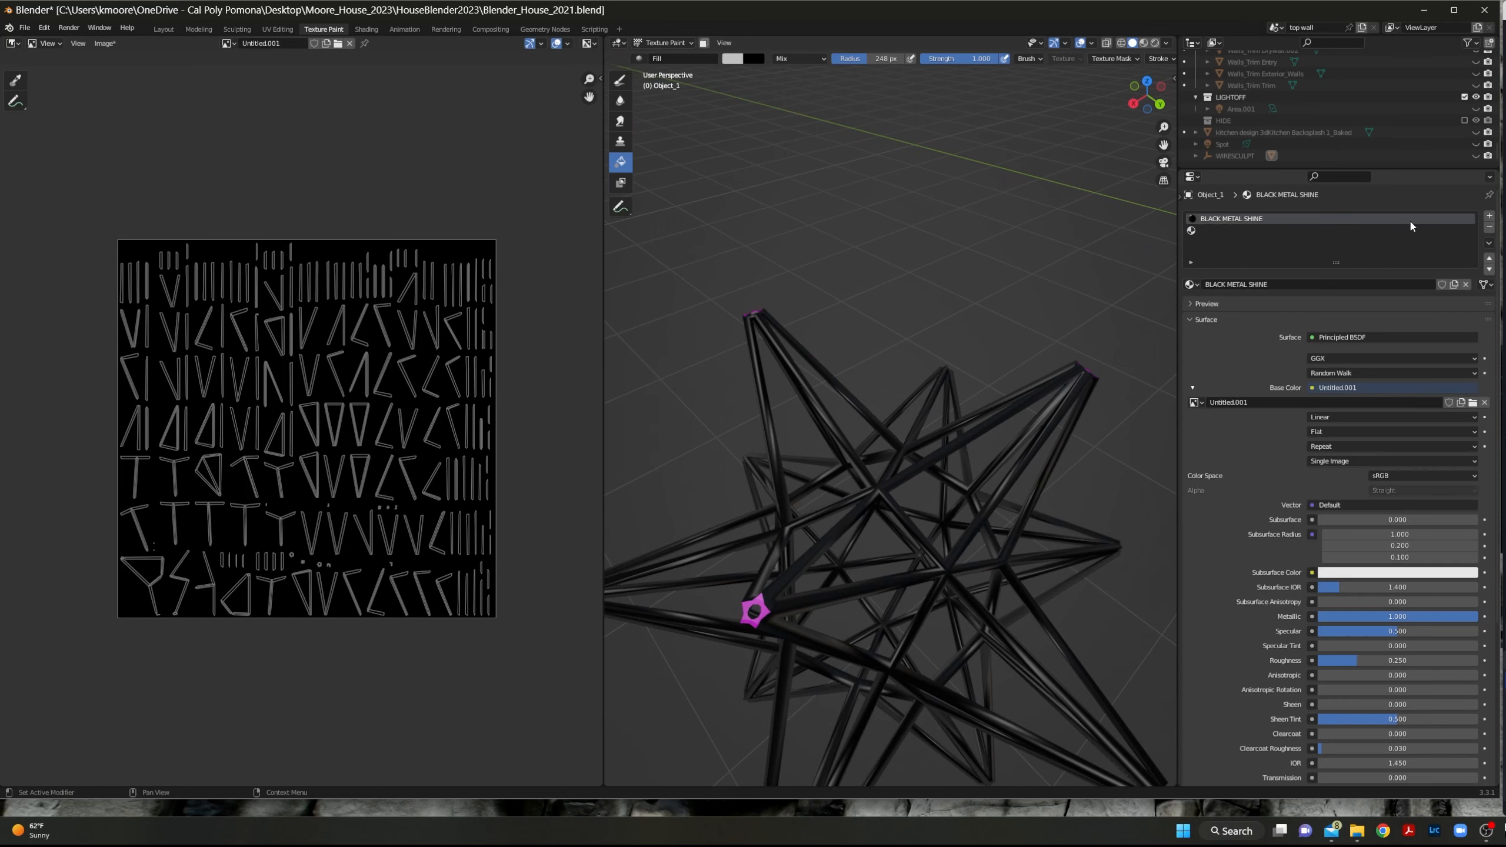
{"action": "left_click", "coordinate": [1489, 229]}
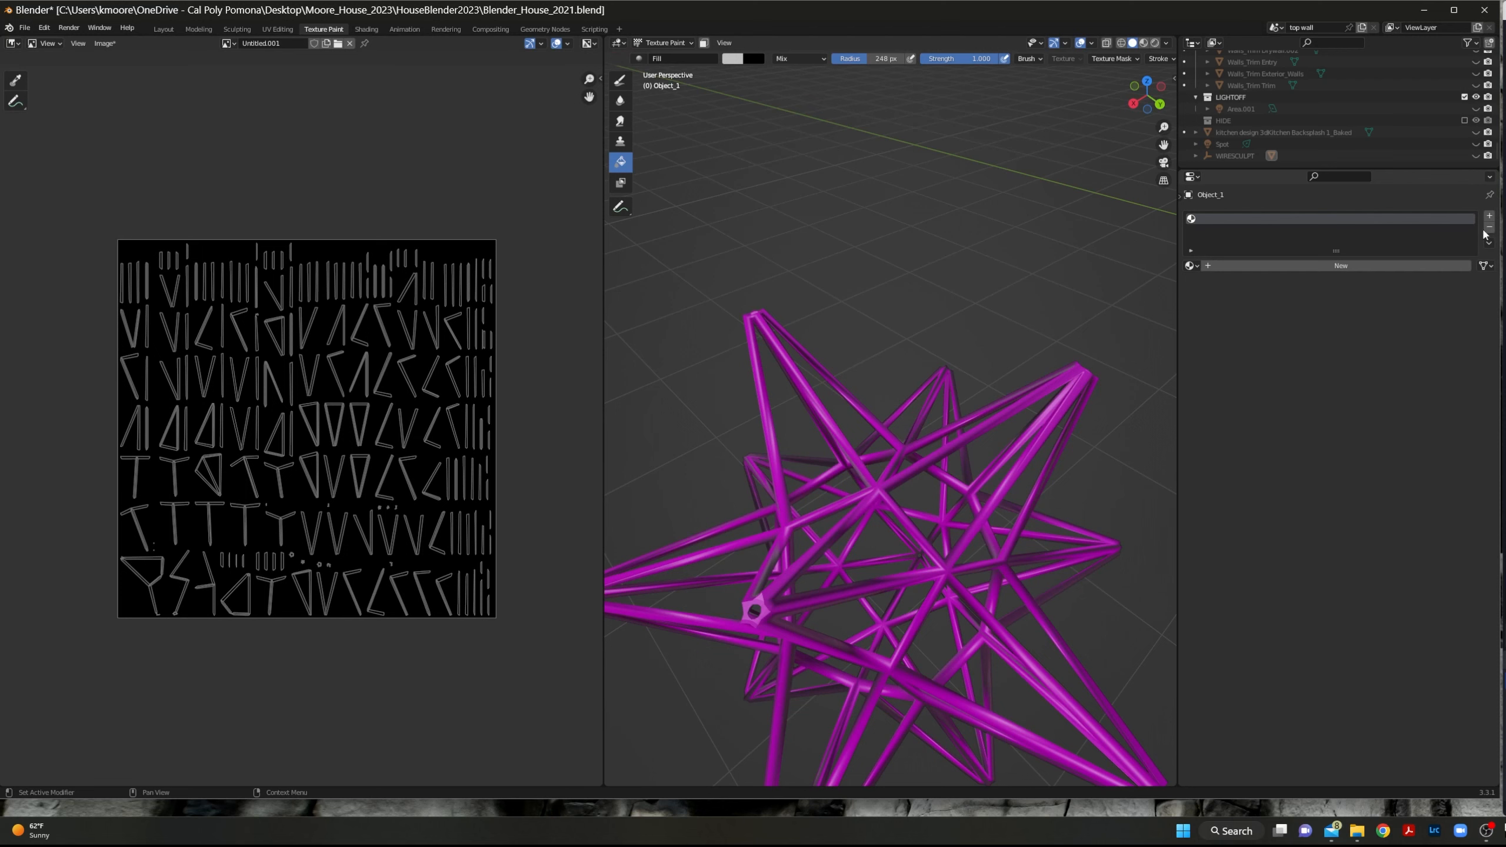
Give the star a new material with WIREPAINT.png as the image texture for its Base Color.
{"action": "left_click", "coordinate": [1384, 266]}
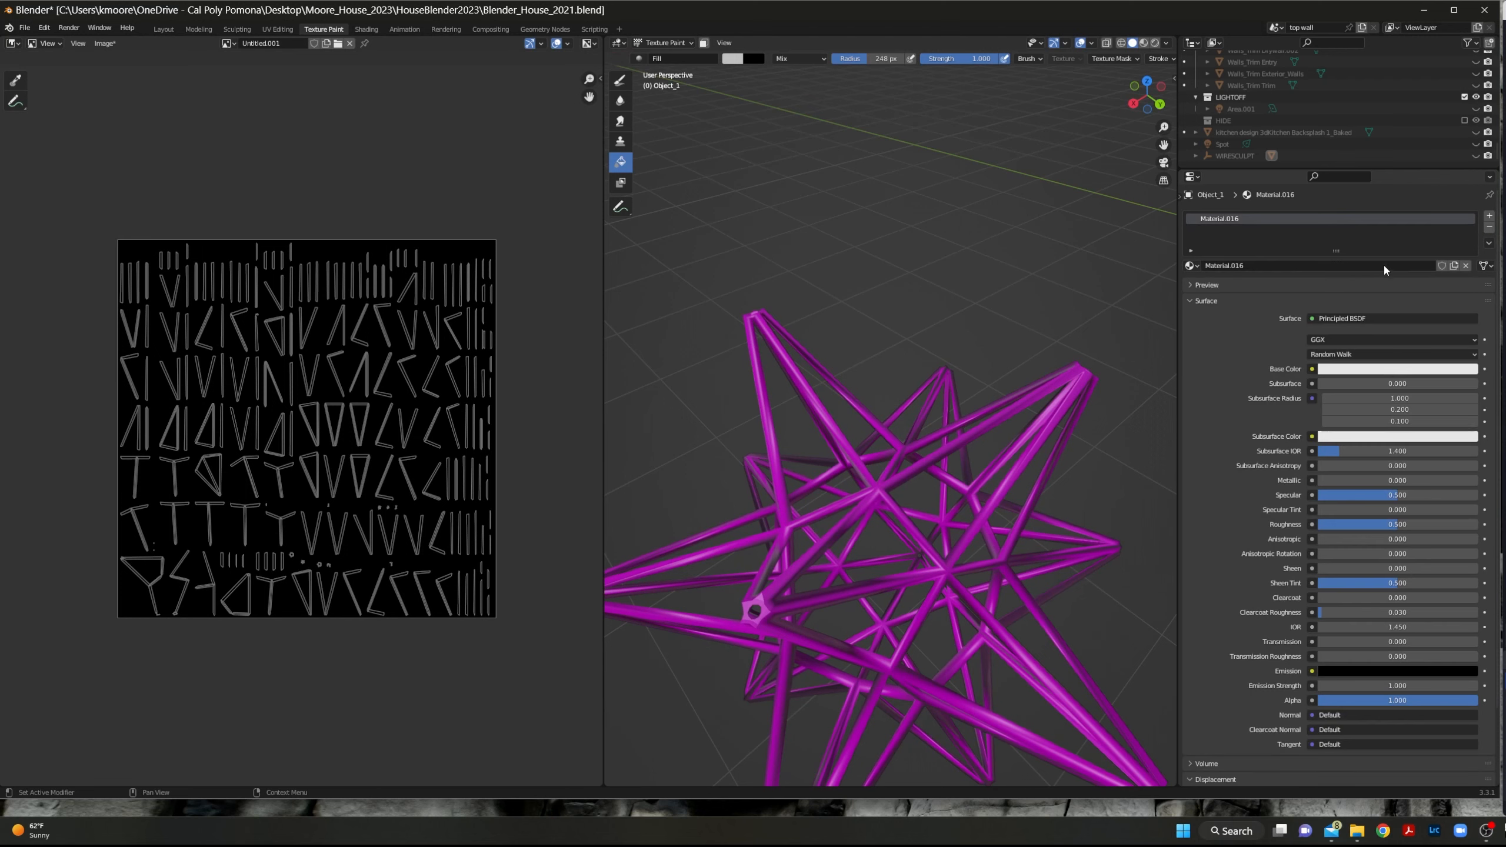
{"action": "left_click", "coordinate": [1312, 368]}
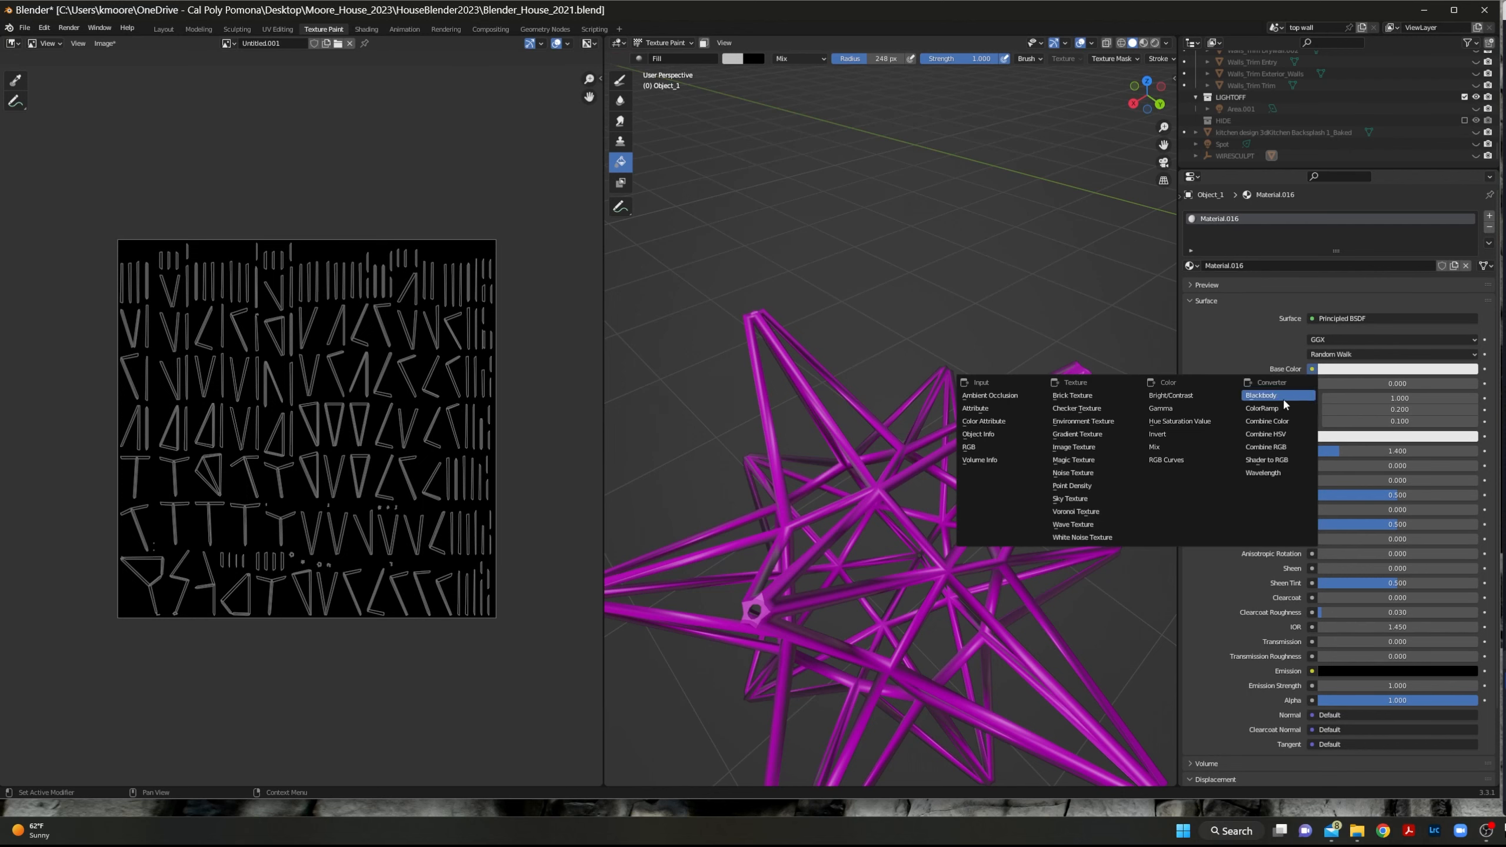
{"action": "left_click", "coordinate": [1108, 447]}
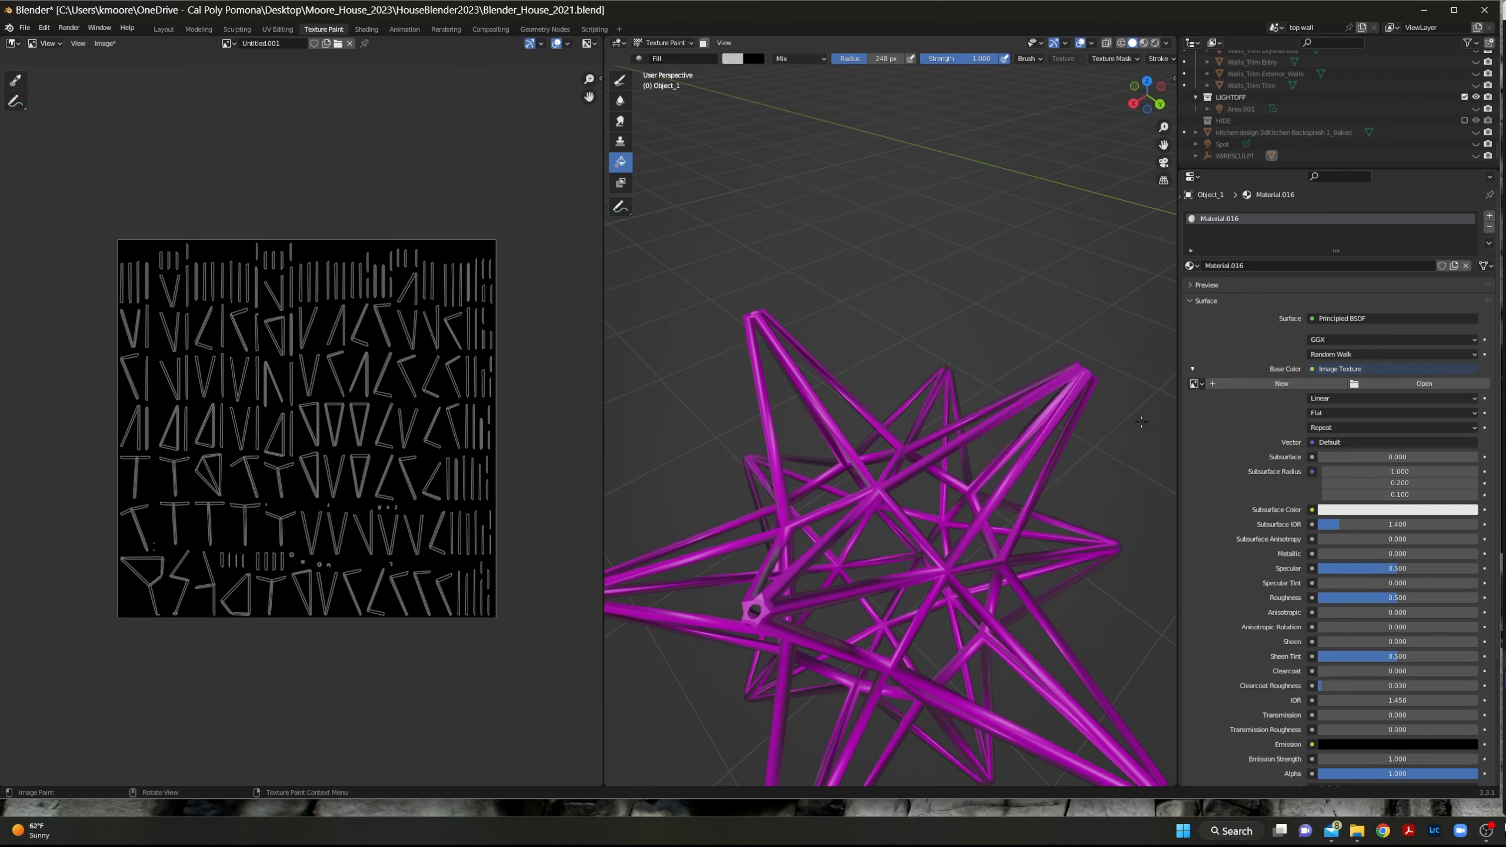
{"action": "left_click", "coordinate": [1383, 385]}
{"action": "left_click", "coordinate": [516, 77]}
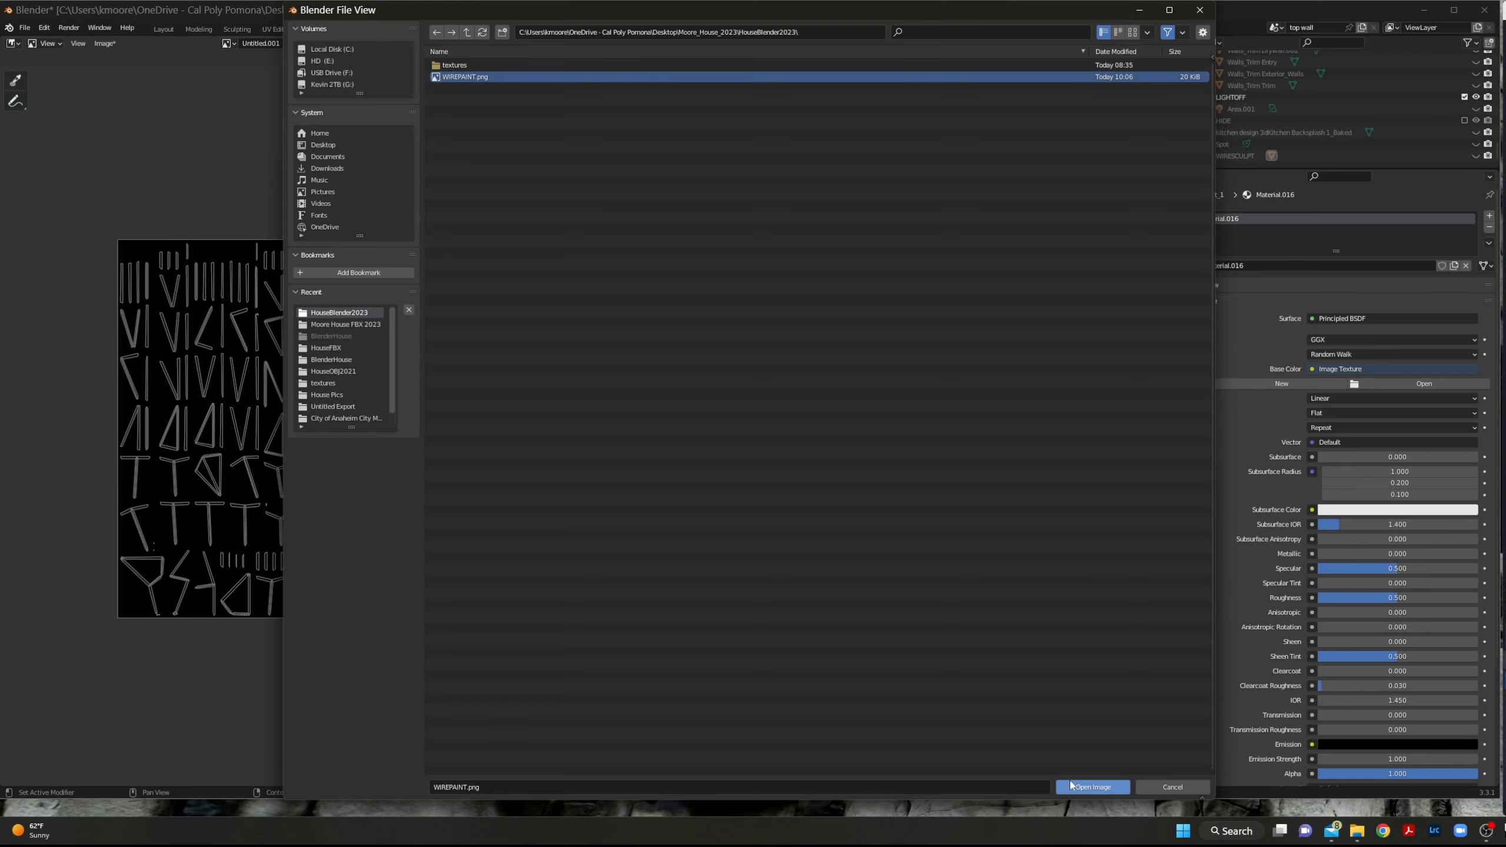
{"action": "left_click", "coordinate": [1092, 786]}
Switch to the TexDraw brush and set its paint colour to golden yellow.
{"action": "middle_click_drag", "start_coordinate": [972, 534], "coordinate": [1007, 556]}
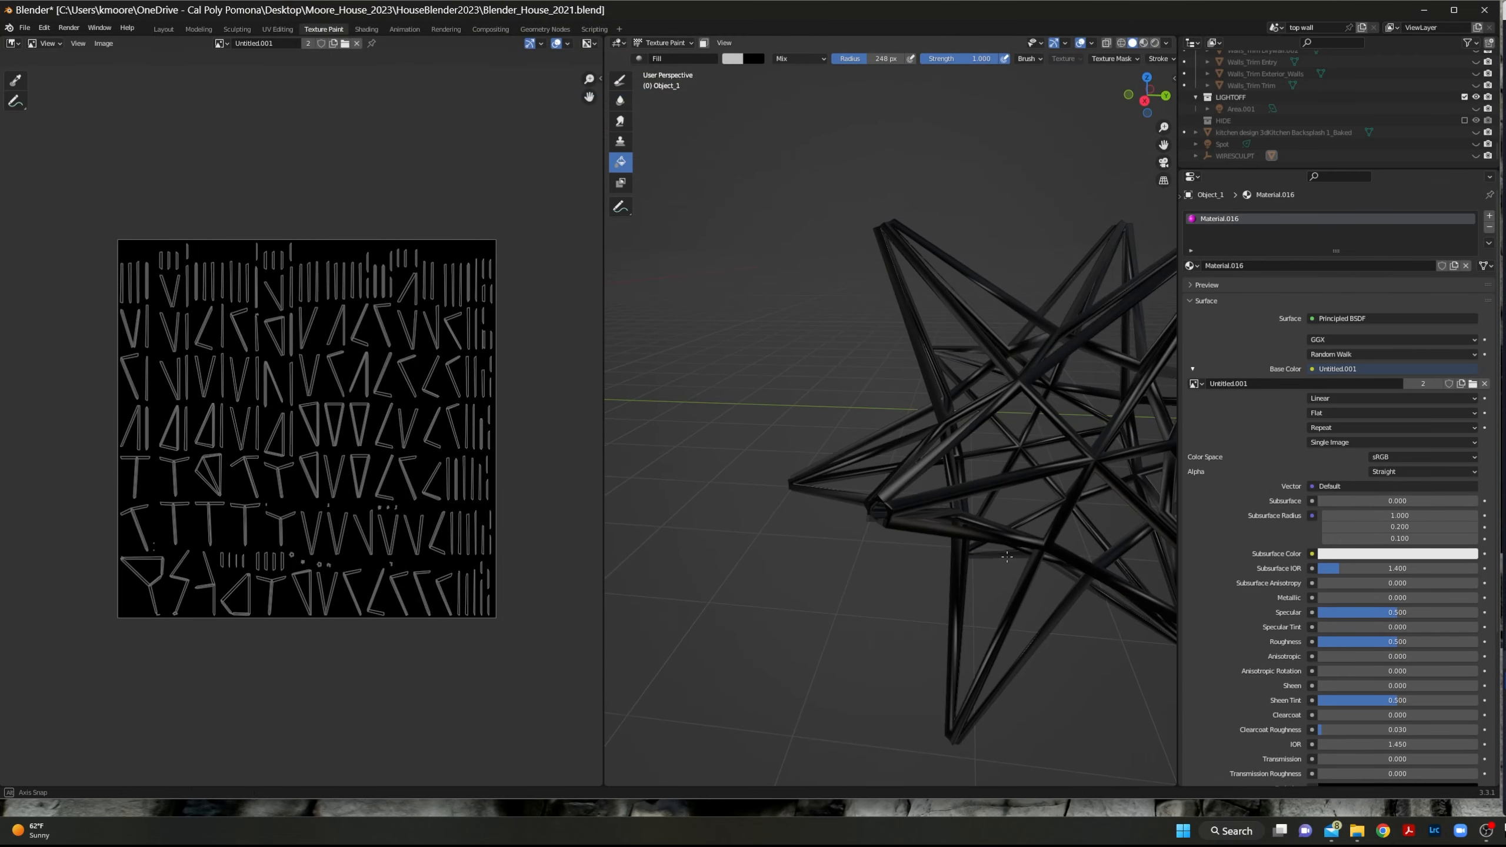
{"action": "scroll", "coordinate": [1007, 556], "scroll_direction": "down", "scroll_amount": 4}
{"action": "middle_click_drag", "start_coordinate": [1005, 460], "coordinate": [950, 527], "text": "shift"}
{"action": "scroll", "coordinate": [950, 527], "scroll_direction": "up", "scroll_amount": 1}
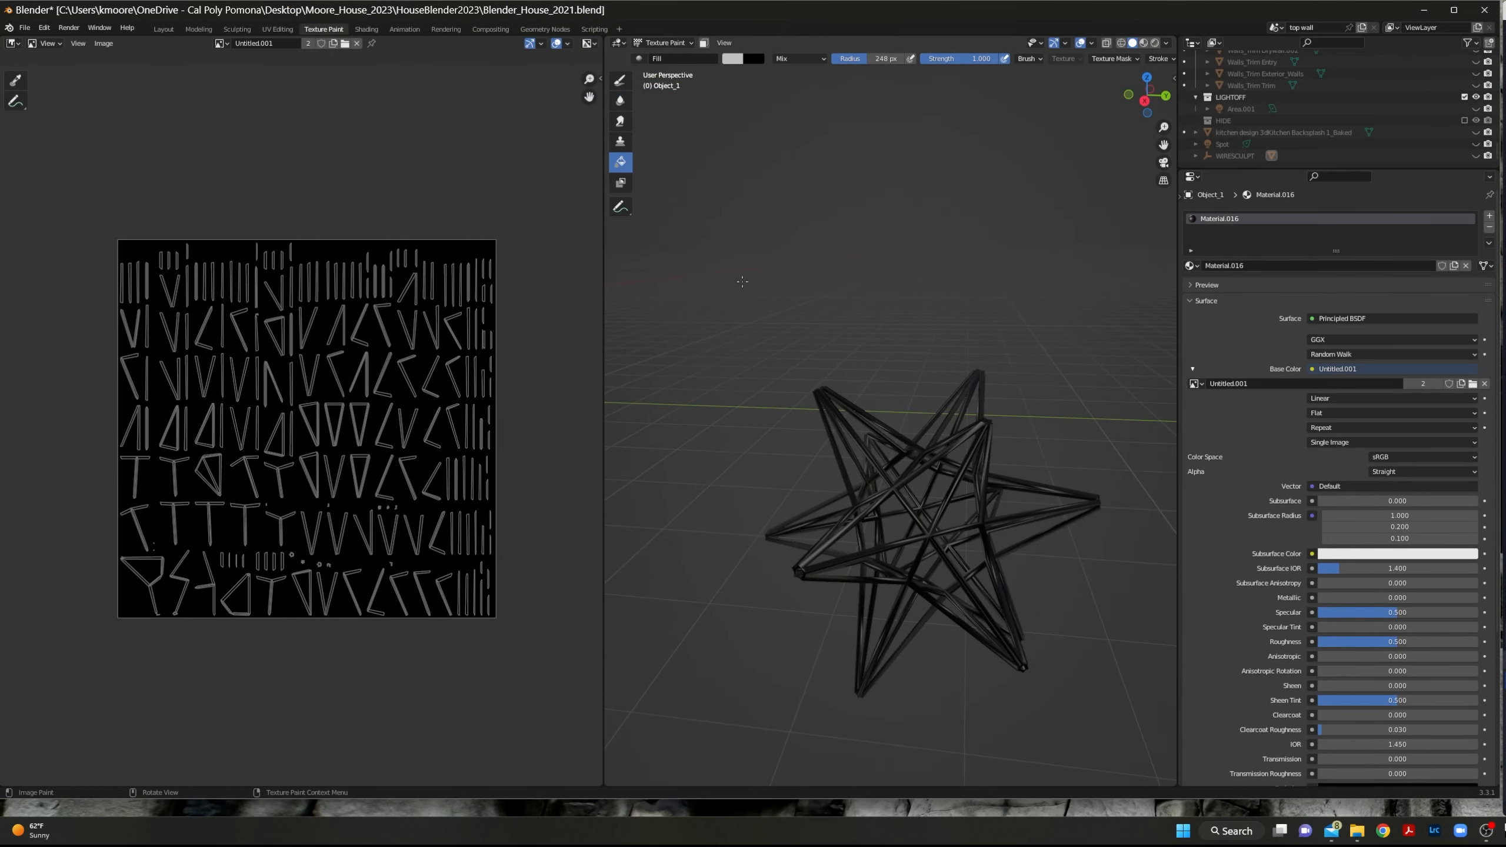
{"action": "scroll", "coordinate": [906, 447], "scroll_direction": "up", "scroll_amount": 1}
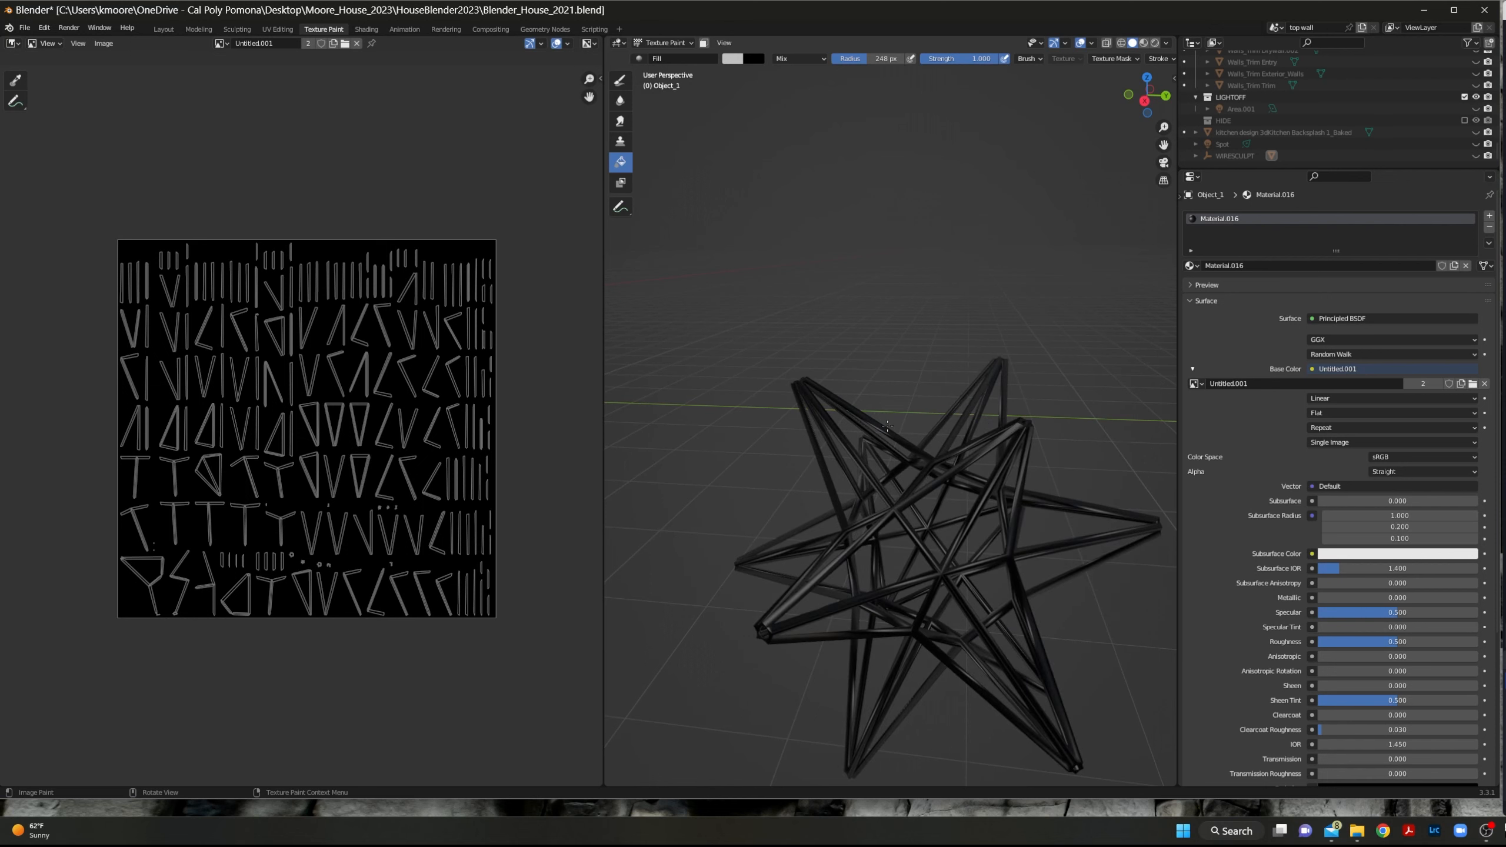
{"action": "left_click", "coordinate": [620, 81]}
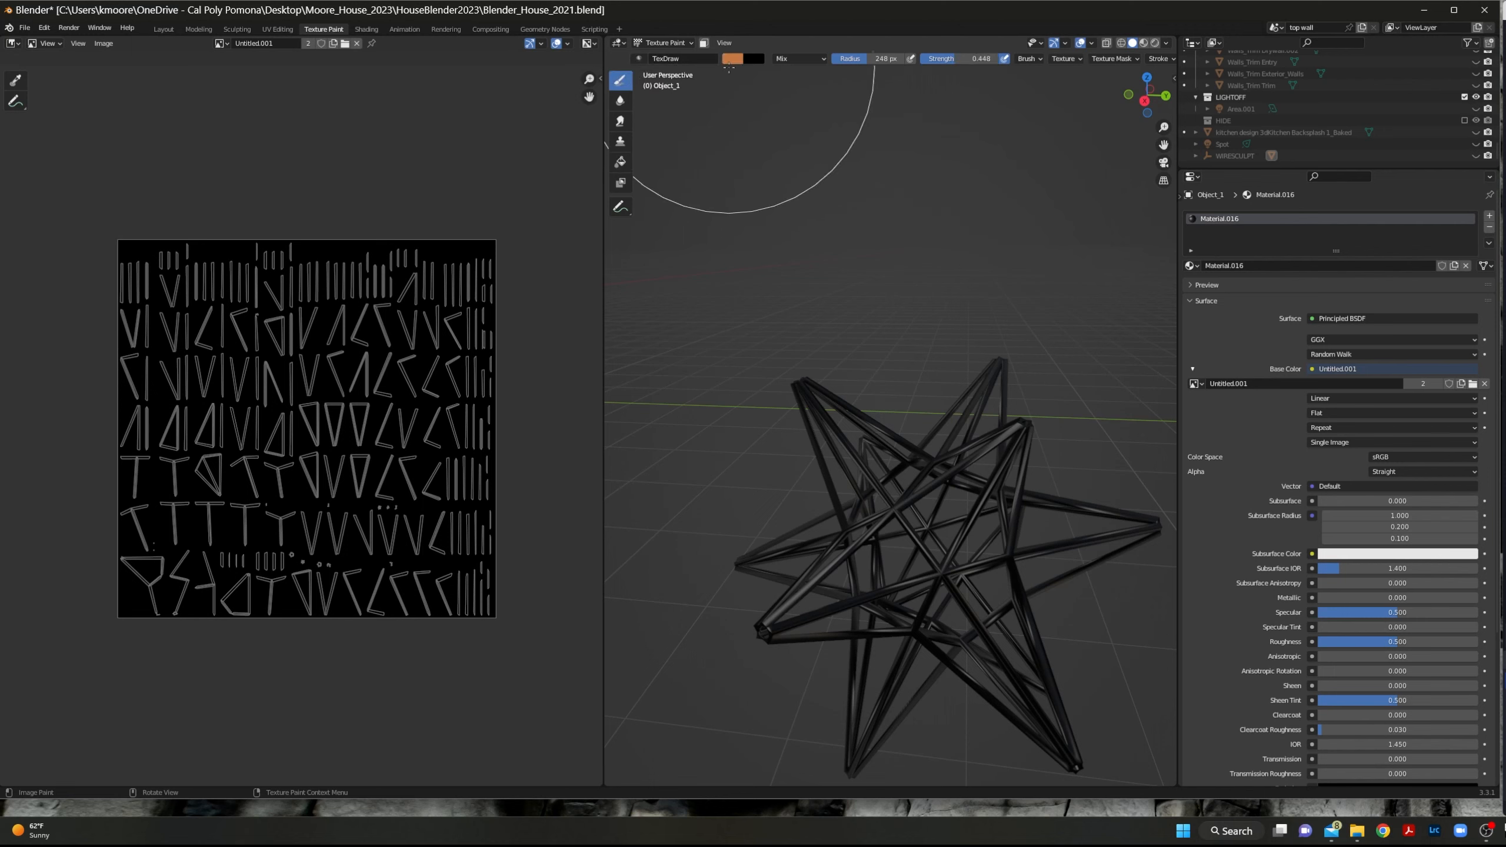
{"action": "left_click", "coordinate": [733, 59]}
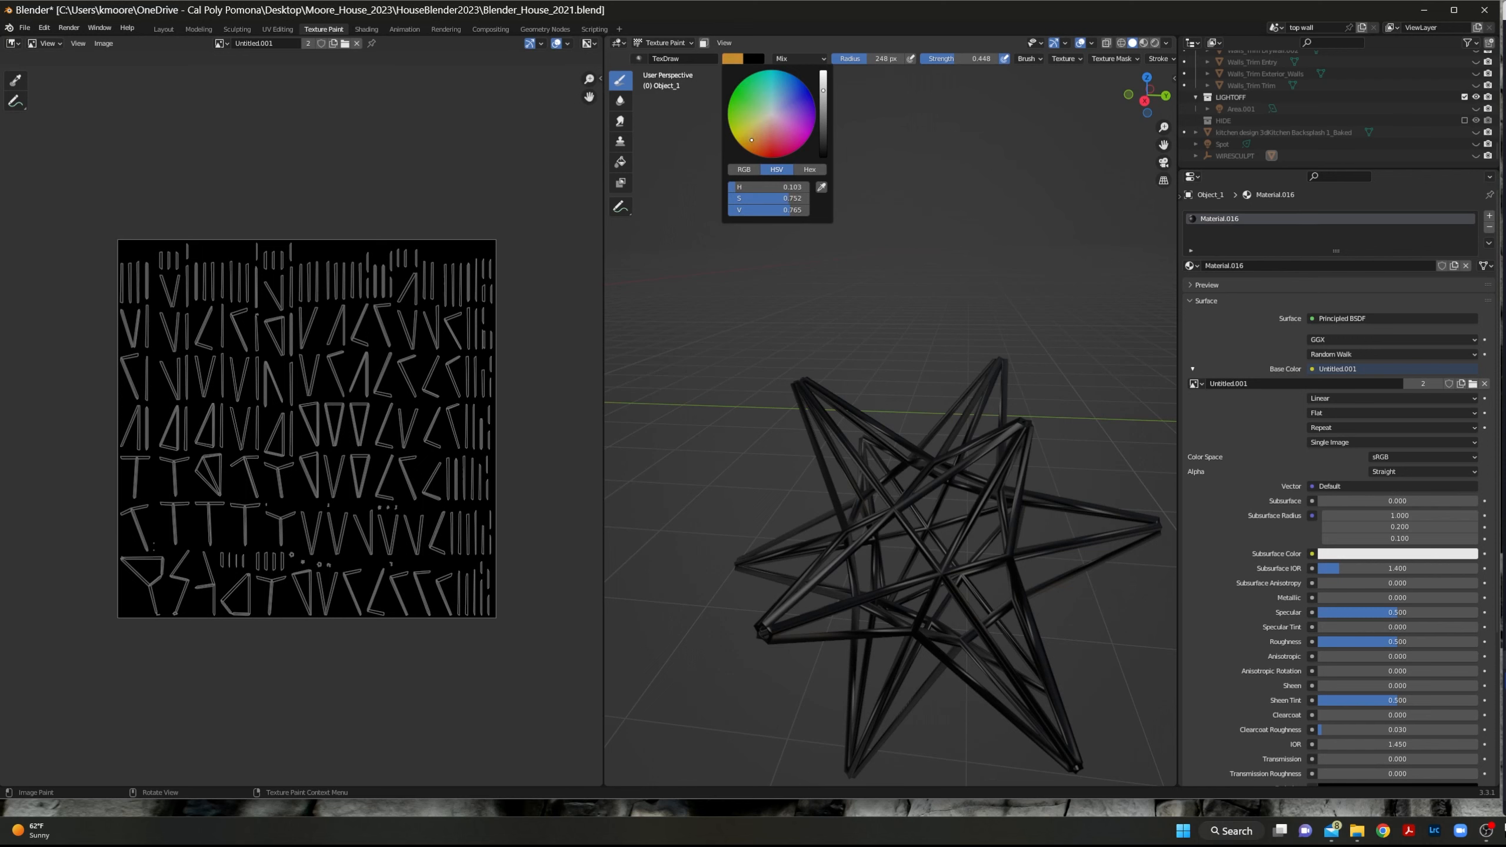
{"action": "left_click", "coordinate": [779, 342]}
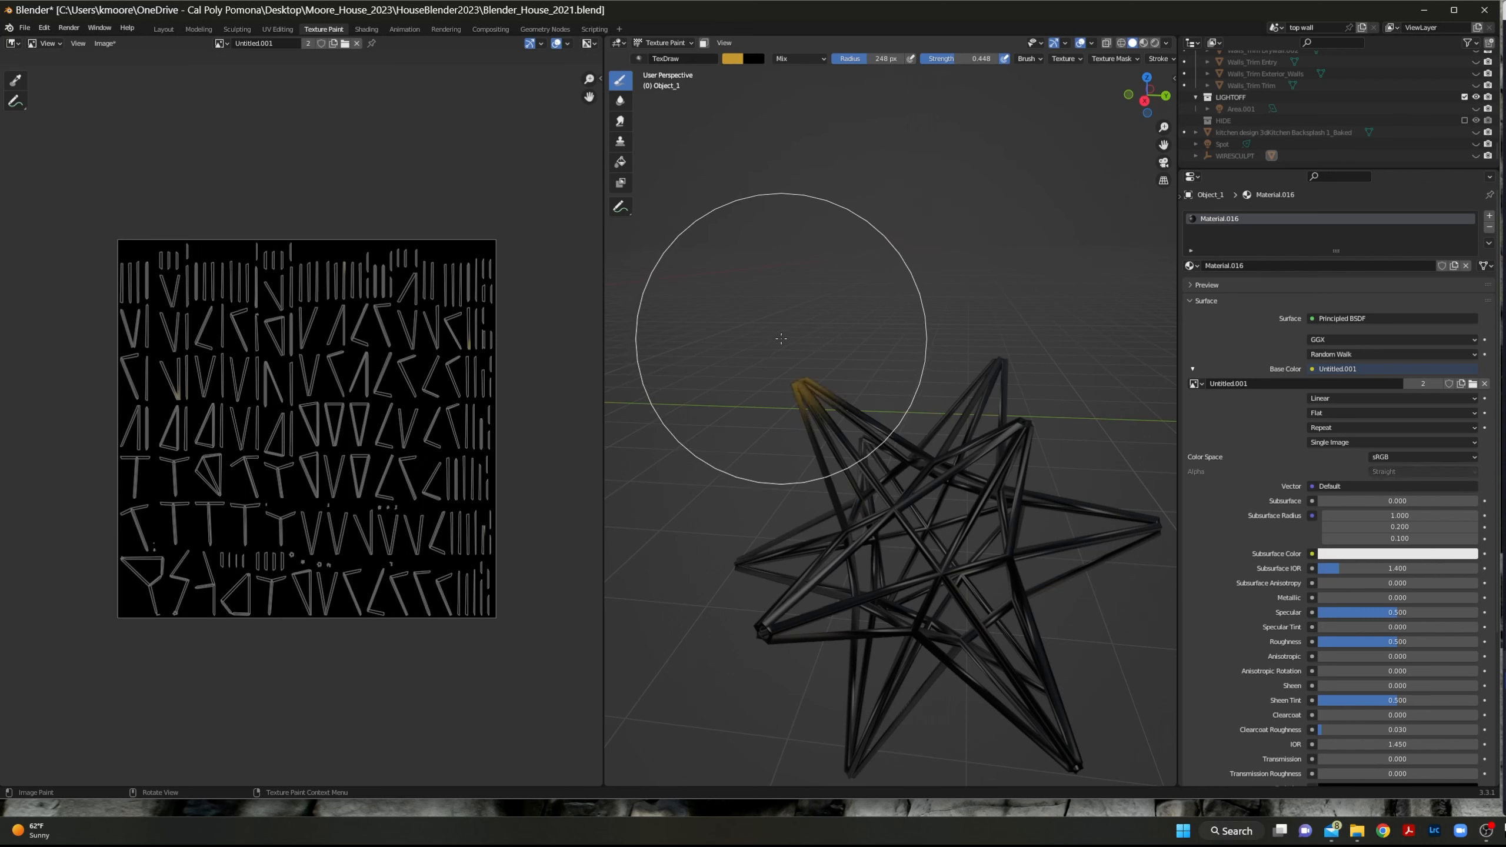
{"action": "key", "text": "ctrl+z"}
{"action": "key", "text": "ctrl+z"}
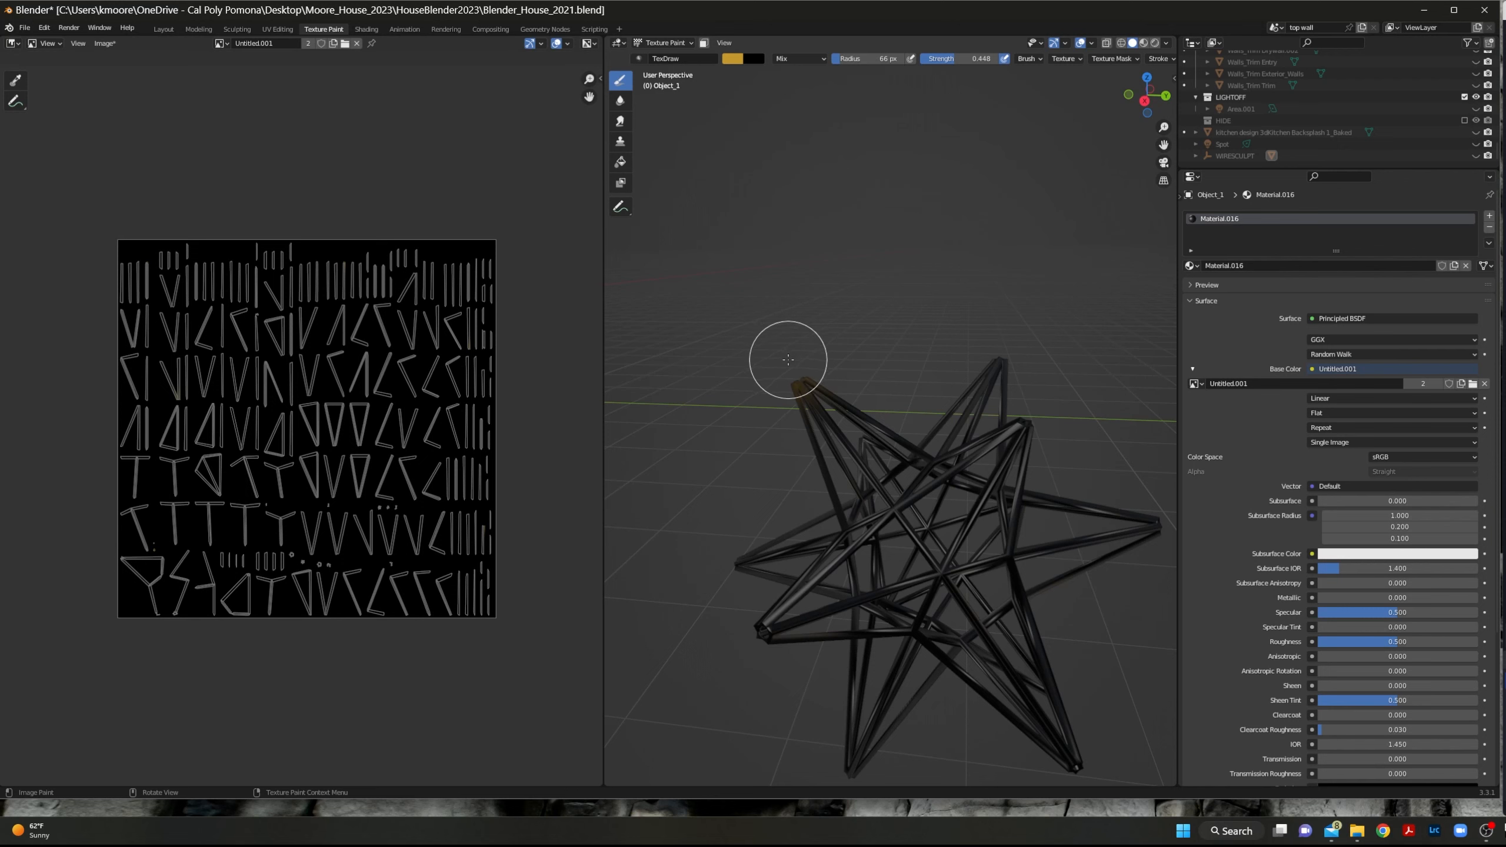
Paint gold over the rod ends at one of the star's tips using a 66 px brush radius.
{"action": "scroll", "coordinate": [788, 360], "scroll_direction": "up", "scroll_amount": 8}
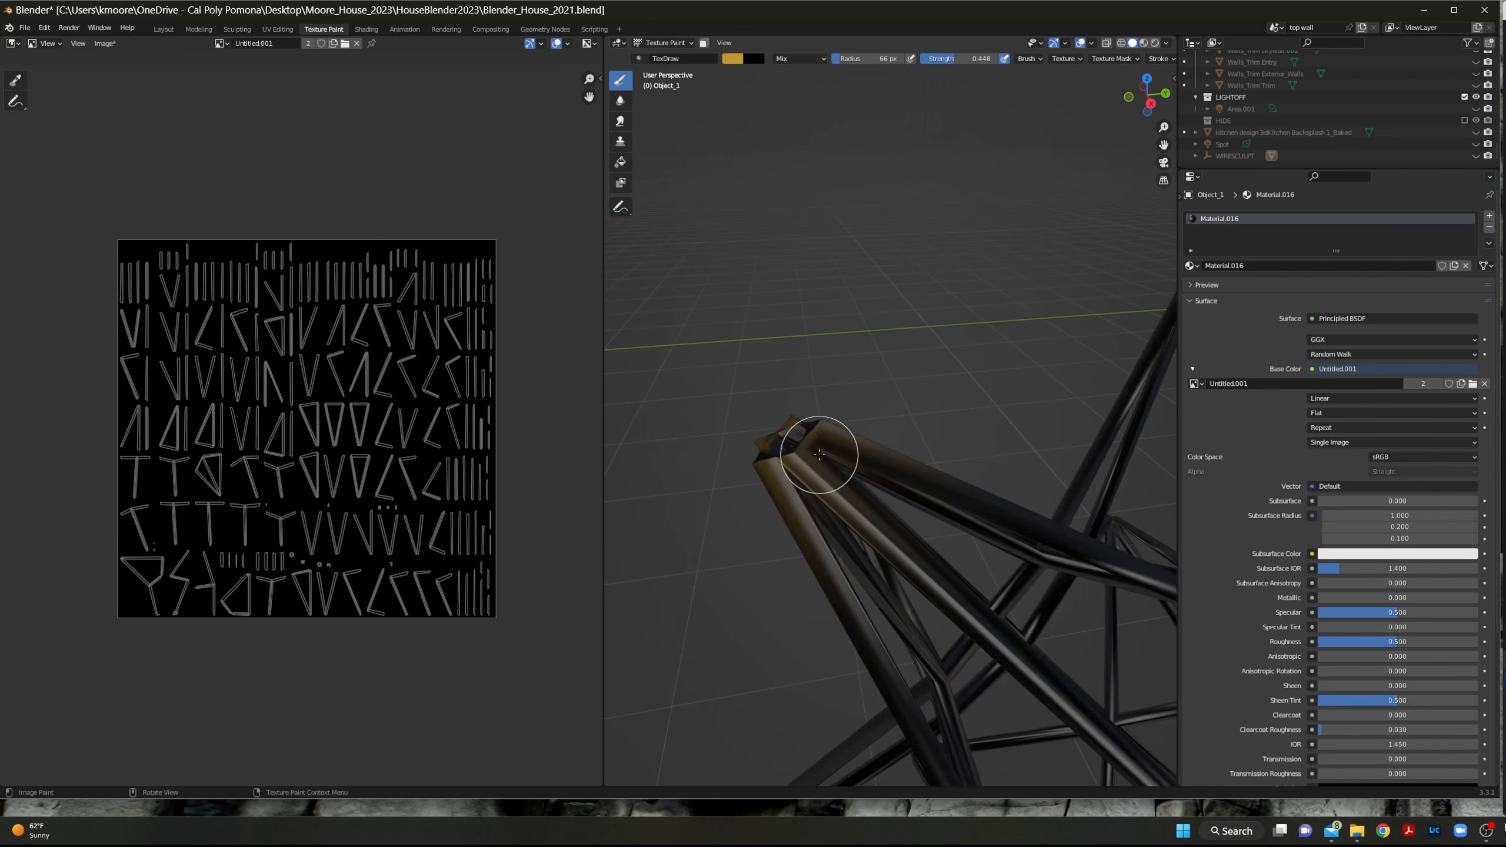
{"action": "mouse_move", "coordinate": [723, 439]}
{"action": "middle_mouse_down", "text": "shift"}
{"action": "mouse_move", "coordinate": [807, 441]}
{"action": "mouse_move", "coordinate": [778, 437]}
{"action": "middle_mouse_up", "text": "shift"}
{"action": "mouse_move", "coordinate": [902, 437]}
{"action": "left_mouse_down"}
{"action": "mouse_move", "coordinate": [928, 422]}
{"action": "mouse_move", "coordinate": [945, 437]}
{"action": "mouse_move", "coordinate": [877, 467]}
{"action": "mouse_move", "coordinate": [890, 437]}
{"action": "mouse_move", "coordinate": [847, 478]}
{"action": "mouse_move", "coordinate": [853, 447]}
{"action": "mouse_move", "coordinate": [921, 419]}
{"action": "left_mouse_up"}
{"action": "scroll", "coordinate": [931, 407], "scroll_direction": "down", "scroll_amount": 8}
{"action": "middle_click_drag", "start_coordinate": [932, 407], "coordinate": [871, 466]}
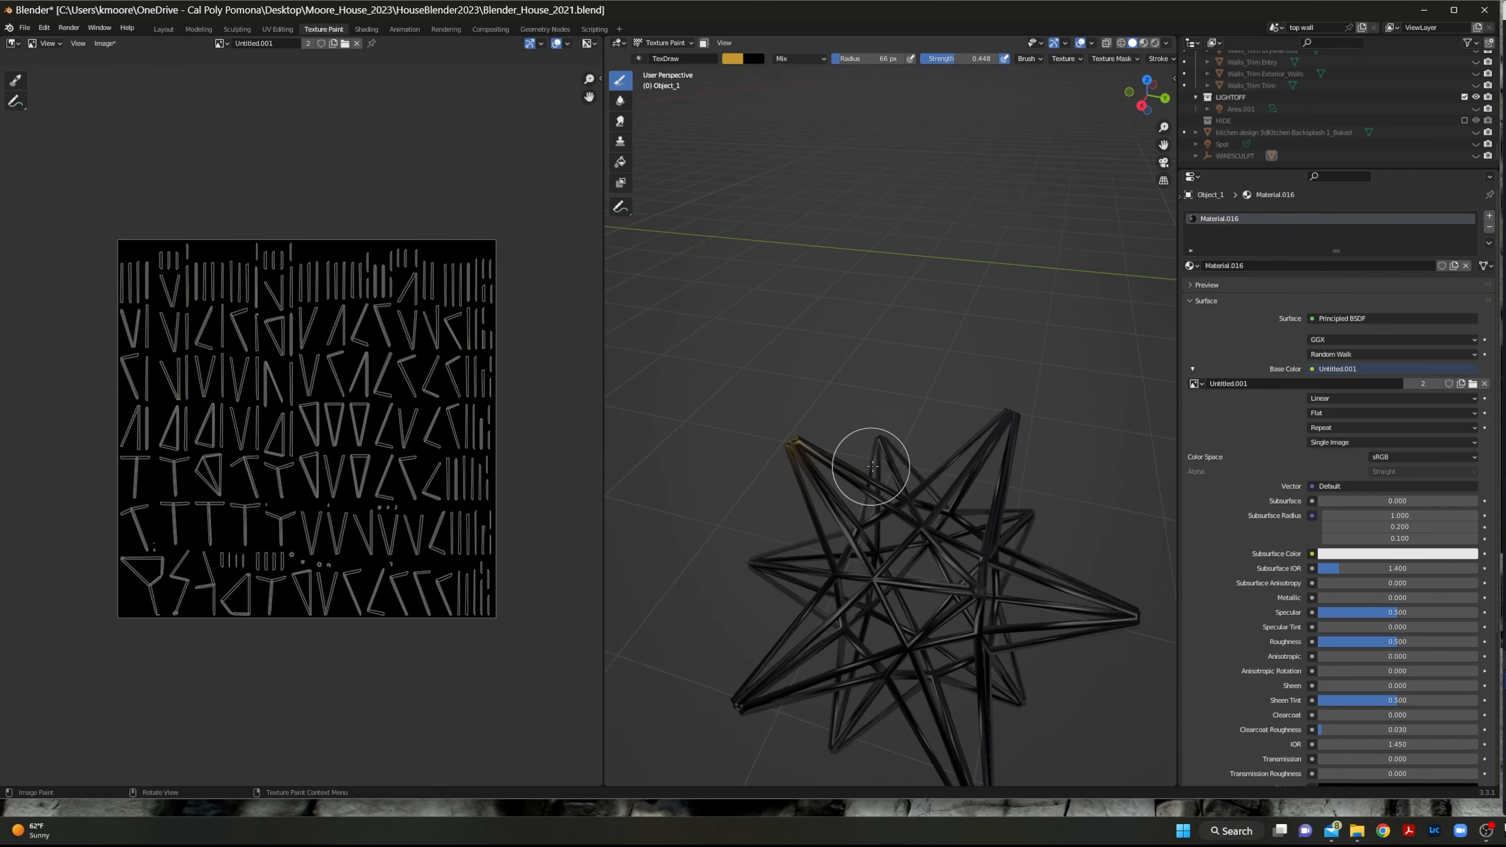
Set the brush radius to 46 px and strength to 0.855, and paint three more of the star's tips gold.
{"action": "scroll", "coordinate": [1020, 395], "scroll_direction": "up", "scroll_amount": 3}
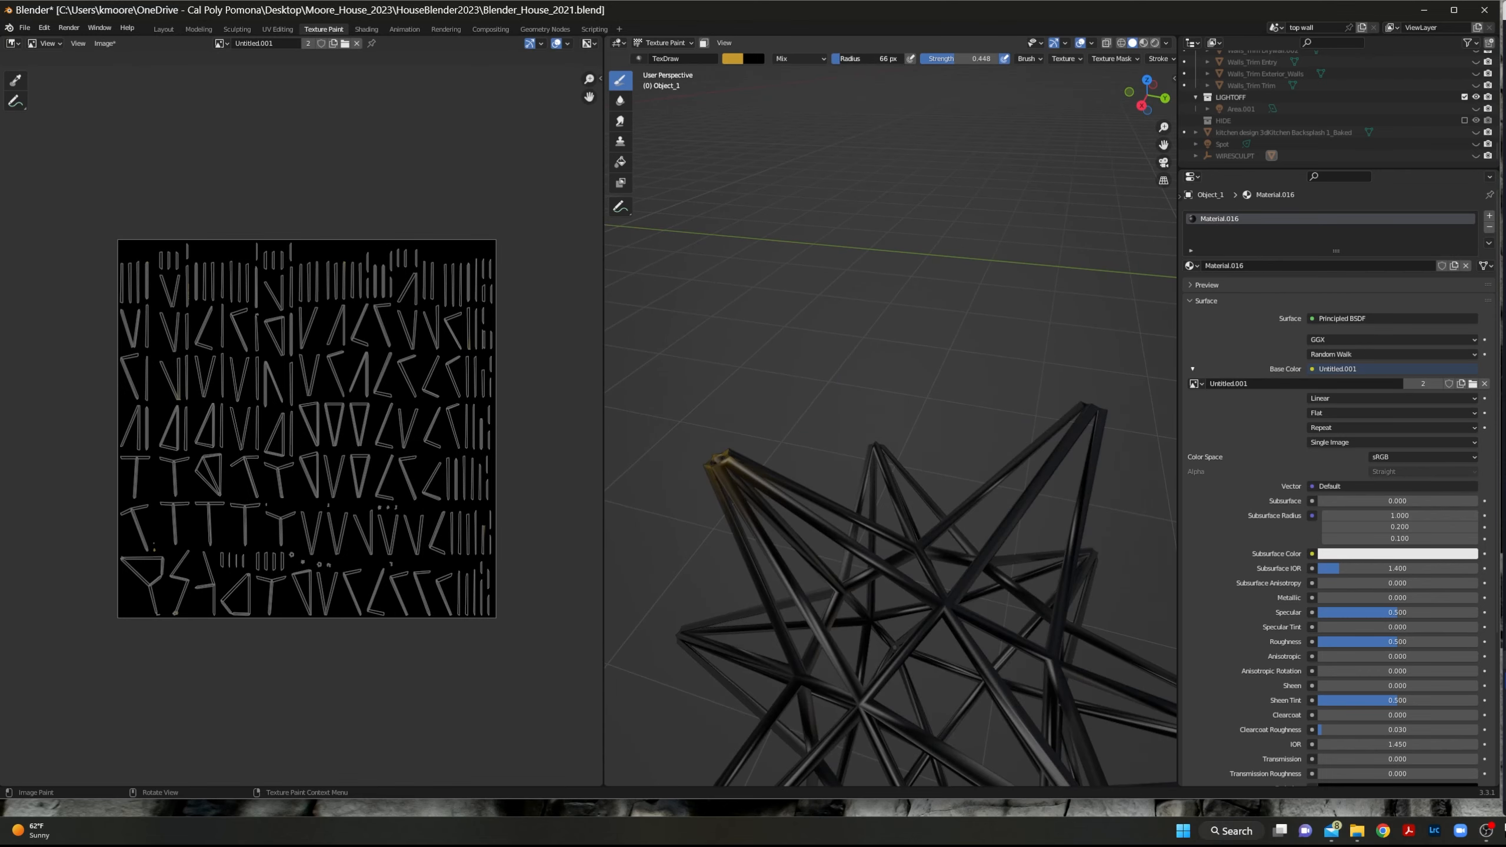
{"action": "left_click_drag", "start_coordinate": [878, 59], "coordinate": [923, 64]}
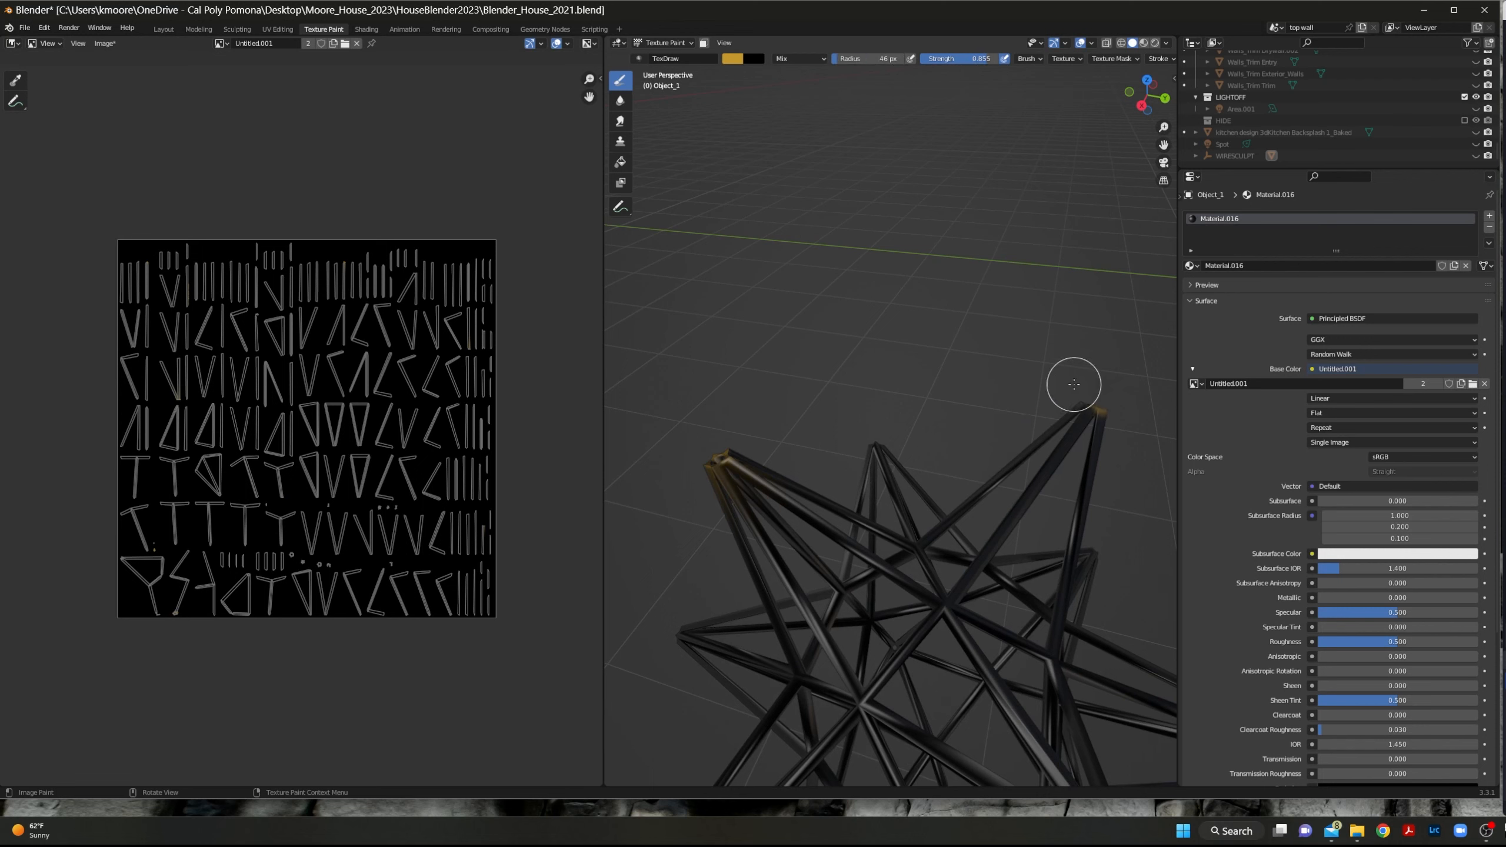
{"action": "left_click_drag", "start_coordinate": [1073, 385], "coordinate": [1103, 385]}
{"action": "mouse_move", "coordinate": [886, 427]}
{"action": "middle_mouse_down"}
{"action": "mouse_move", "coordinate": [797, 723]}
{"action": "mouse_move", "coordinate": [787, 682]}
{"action": "mouse_move", "coordinate": [850, 656]}
{"action": "mouse_move", "coordinate": [860, 603]}
{"action": "middle_mouse_up"}
{"action": "left_click_drag", "start_coordinate": [860, 602], "coordinate": [870, 605]}
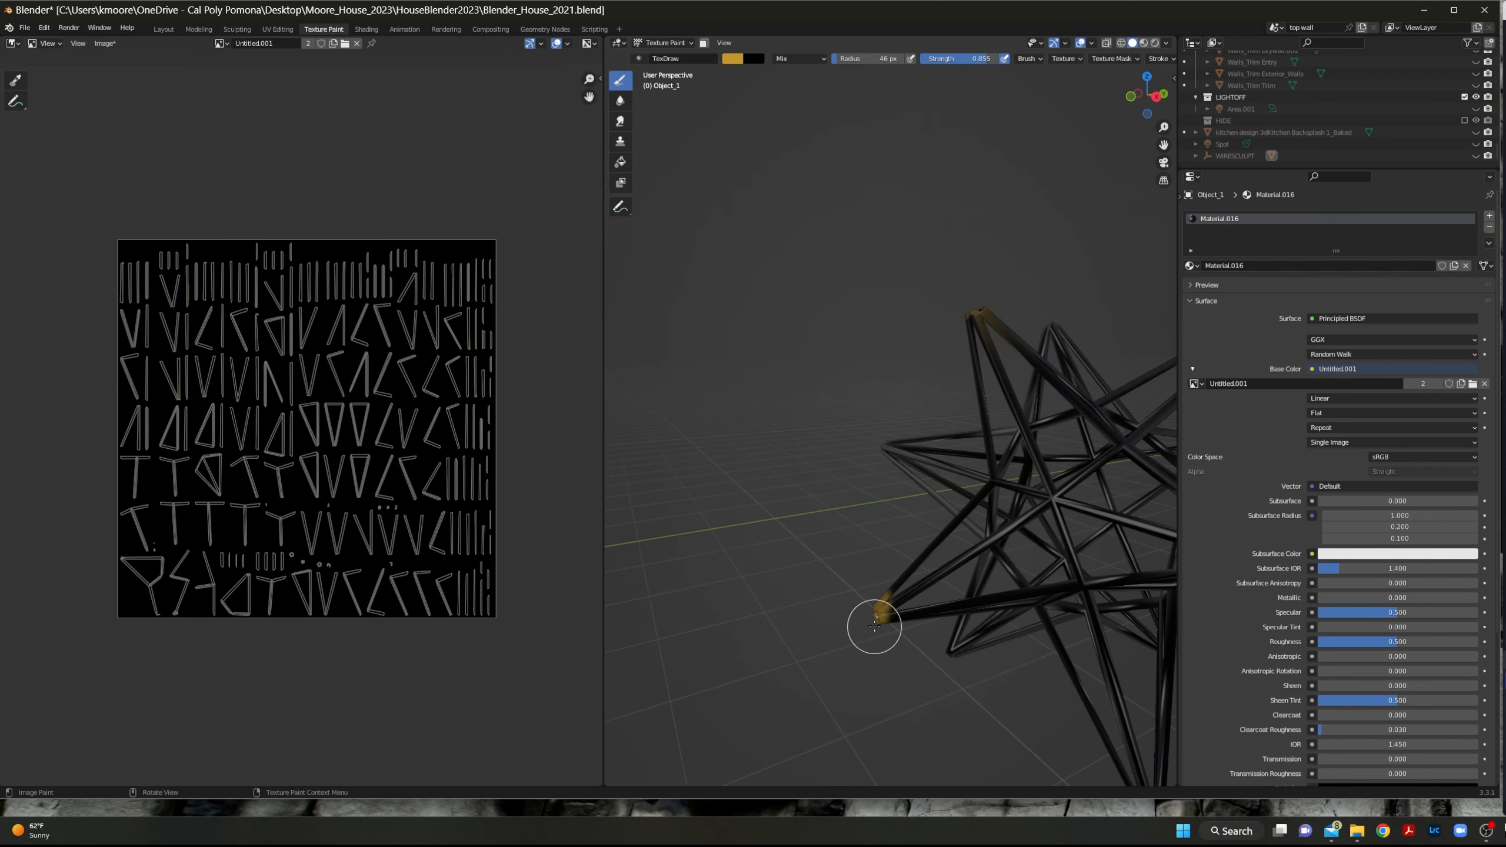
{"action": "scroll", "coordinate": [874, 622], "scroll_direction": "down", "scroll_amount": 3}
{"action": "left_click", "coordinate": [1011, 611]}
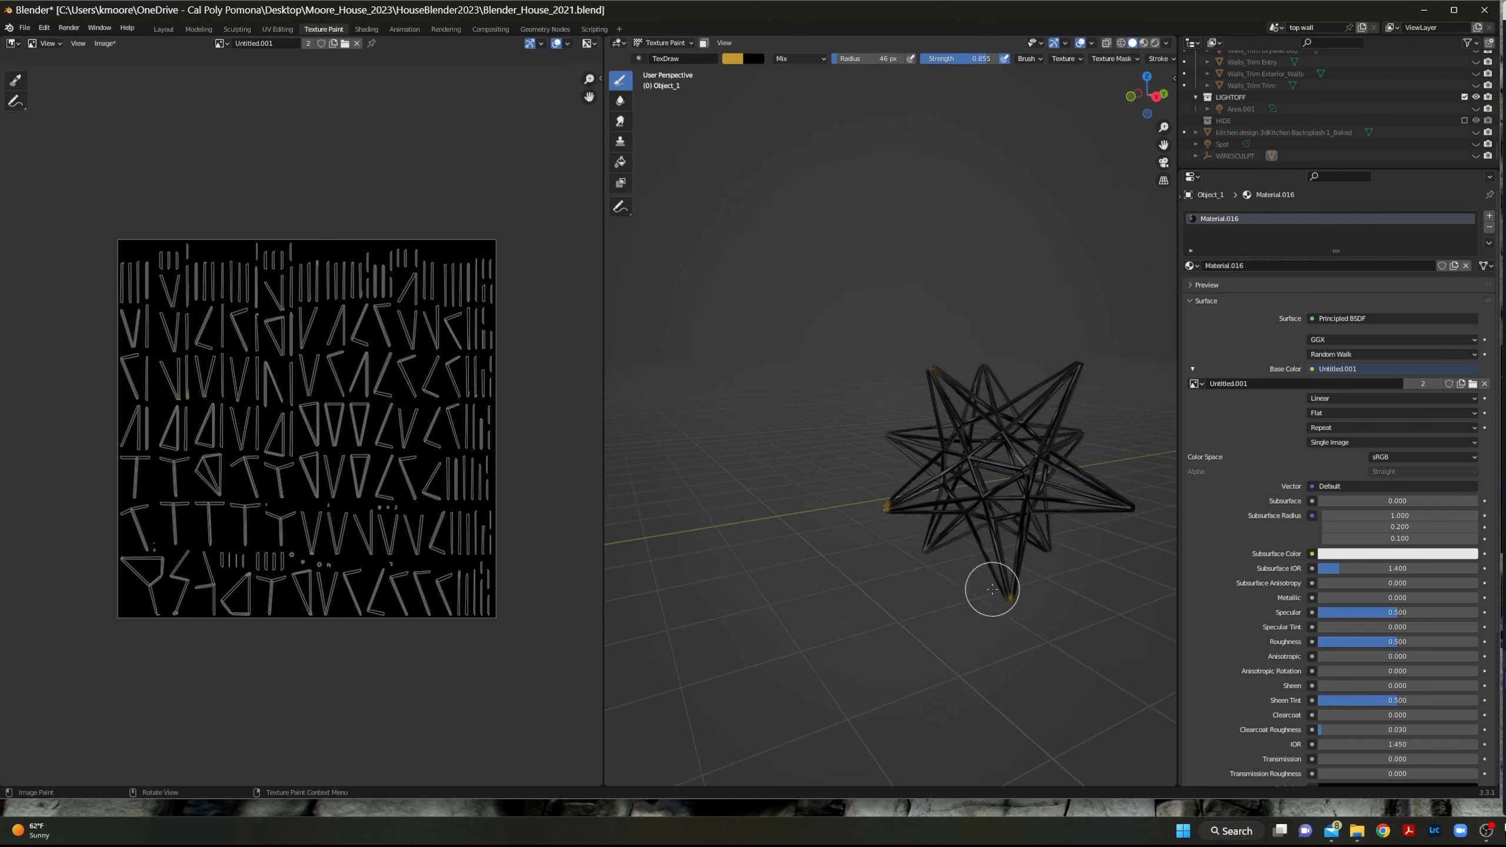
Paint gold on two more unpainted open-ended tips on the front of the star.
{"action": "middle_click_drag", "start_coordinate": [988, 591], "coordinate": [1012, 513]}
{"action": "scroll", "coordinate": [1049, 589], "scroll_direction": "up", "scroll_amount": 3}
{"action": "scroll", "coordinate": [1065, 628], "scroll_direction": "down", "scroll_amount": 2}
{"action": "scroll", "coordinate": [1004, 591], "scroll_direction": "up", "scroll_amount": 3}
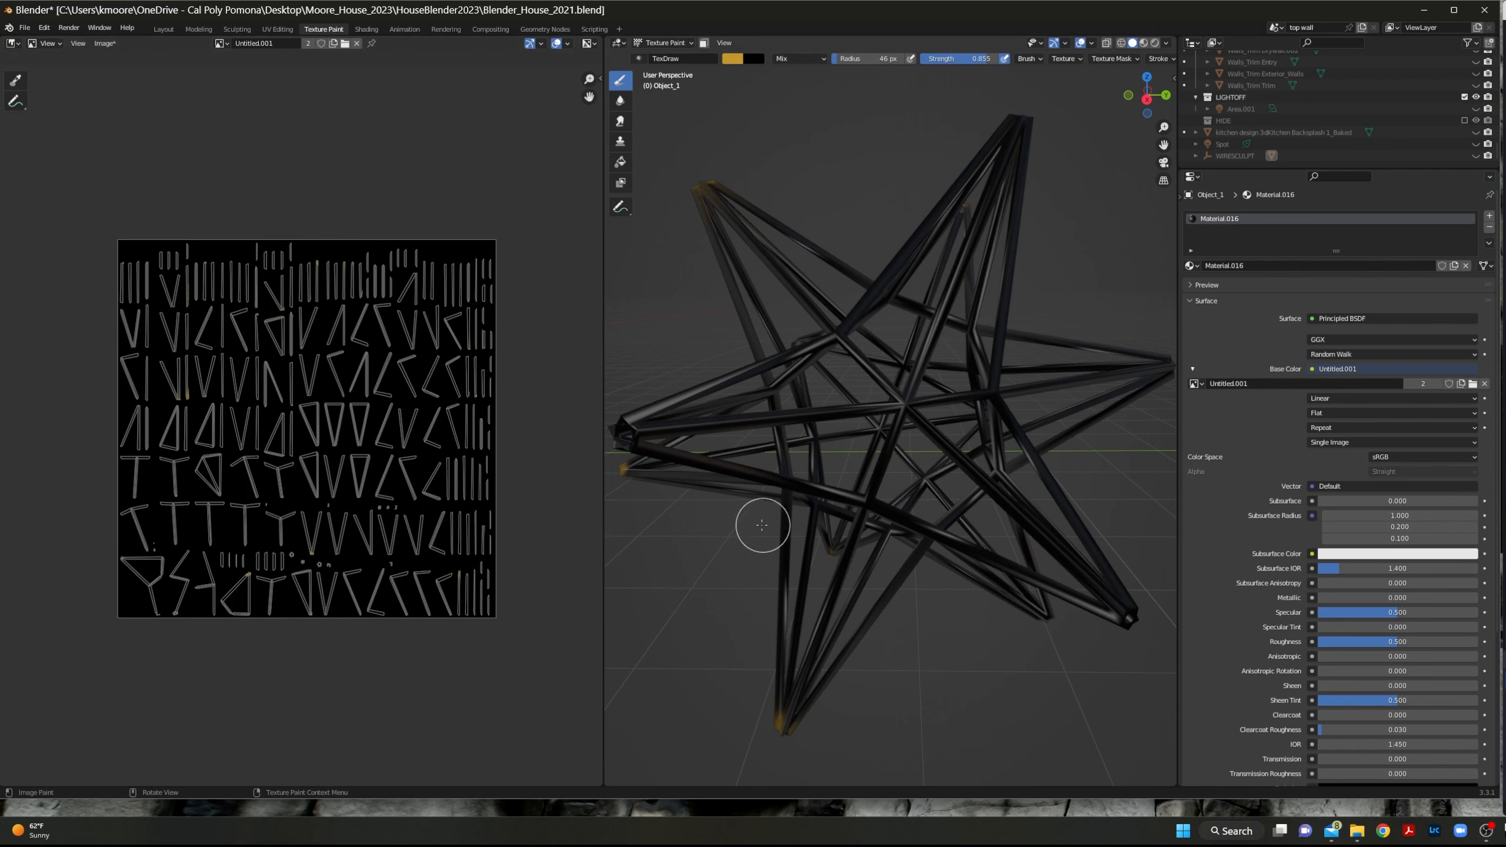
{"action": "left_click_drag", "start_coordinate": [1126, 616], "coordinate": [1129, 626]}
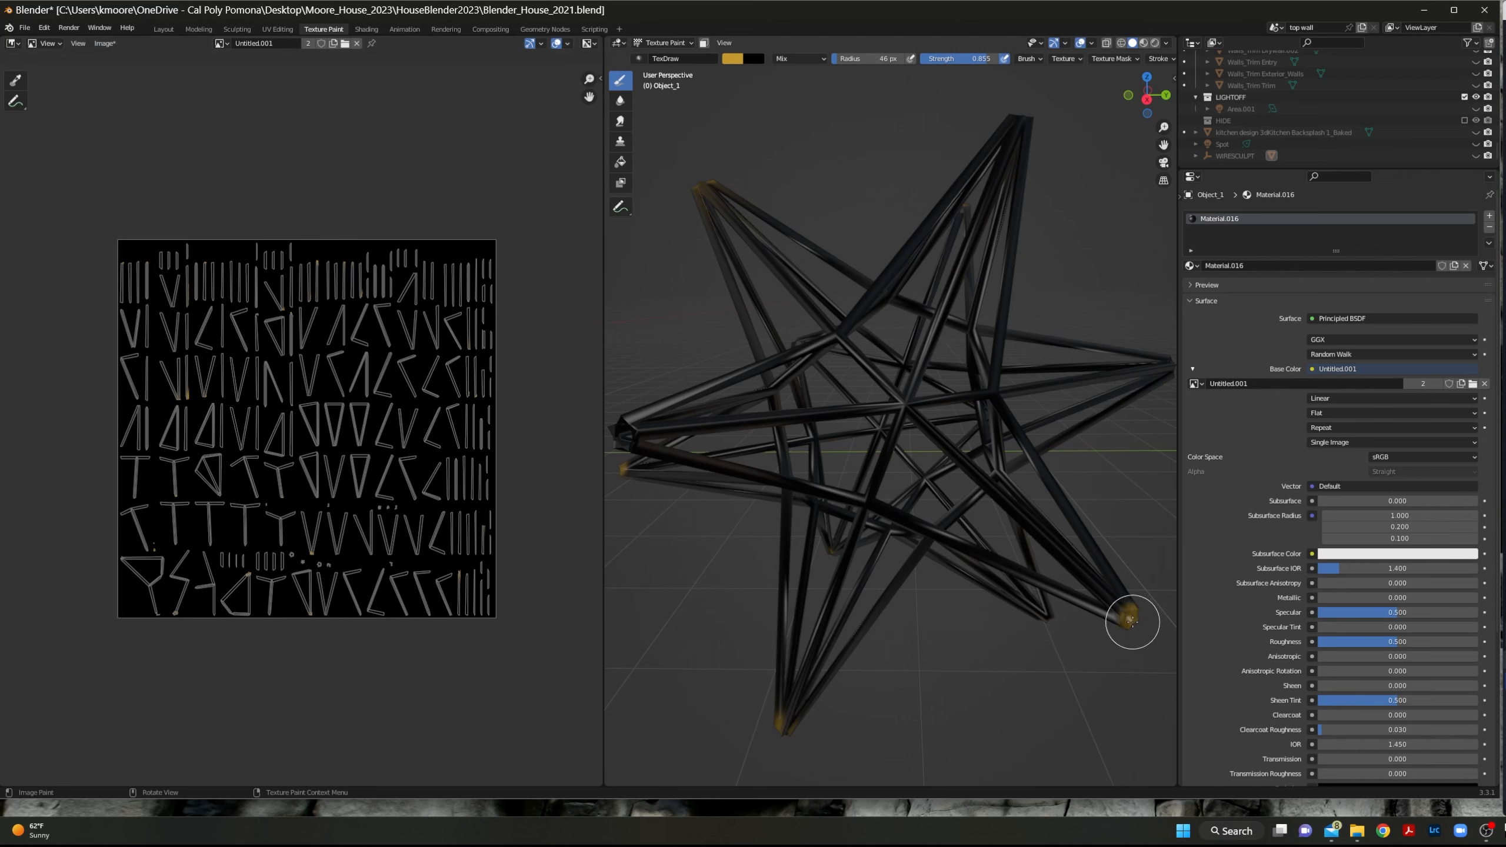
{"action": "scroll", "coordinate": [1038, 549], "scroll_direction": "down", "scroll_amount": 2}
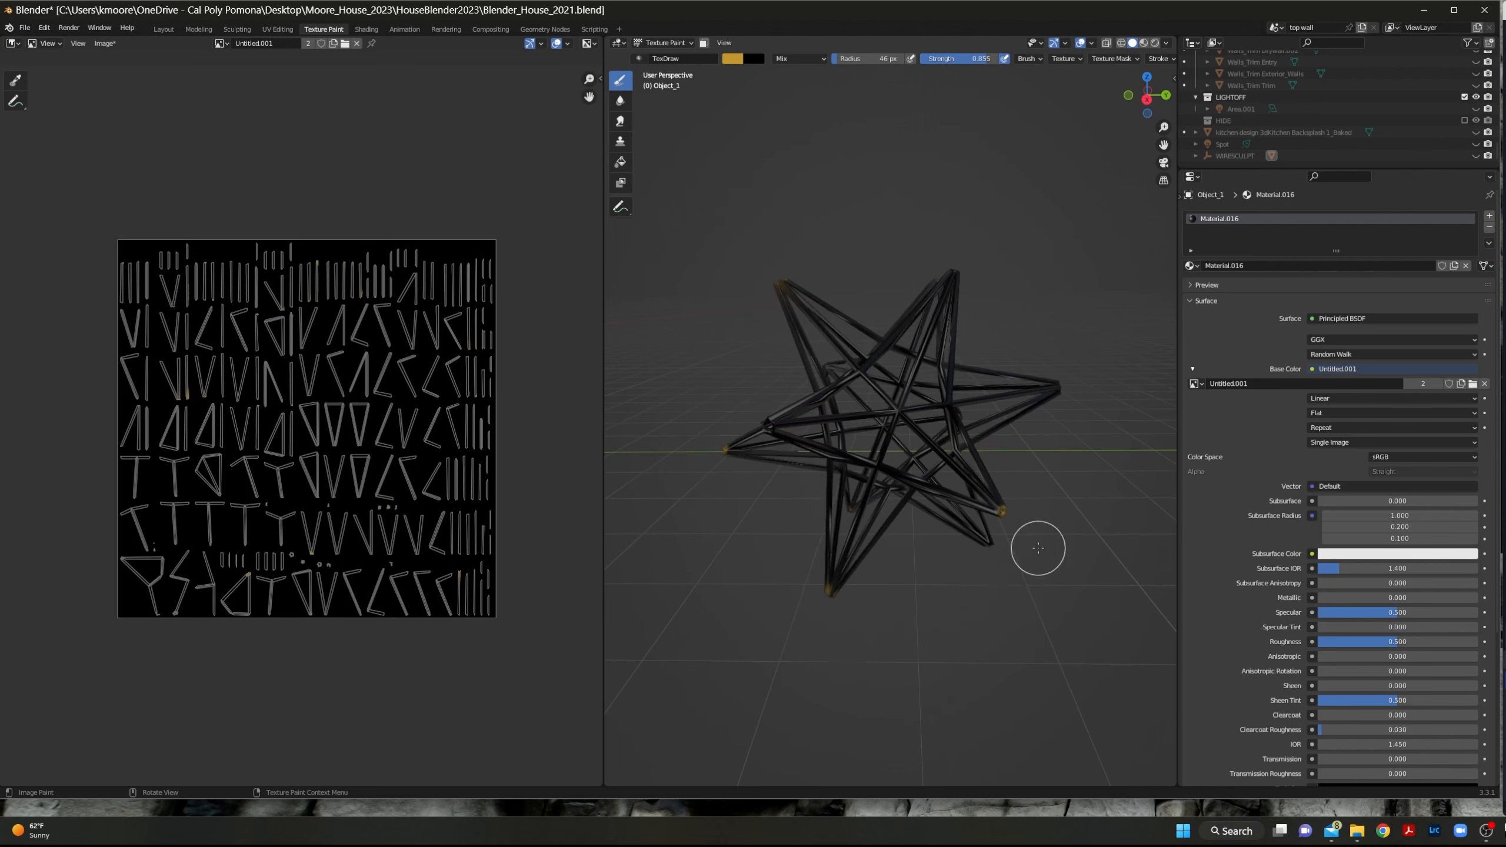
{"action": "scroll", "coordinate": [677, 360], "scroll_direction": "up", "scroll_amount": 1}
{"action": "scroll", "coordinate": [678, 359], "scroll_direction": "up", "scroll_amount": 2}
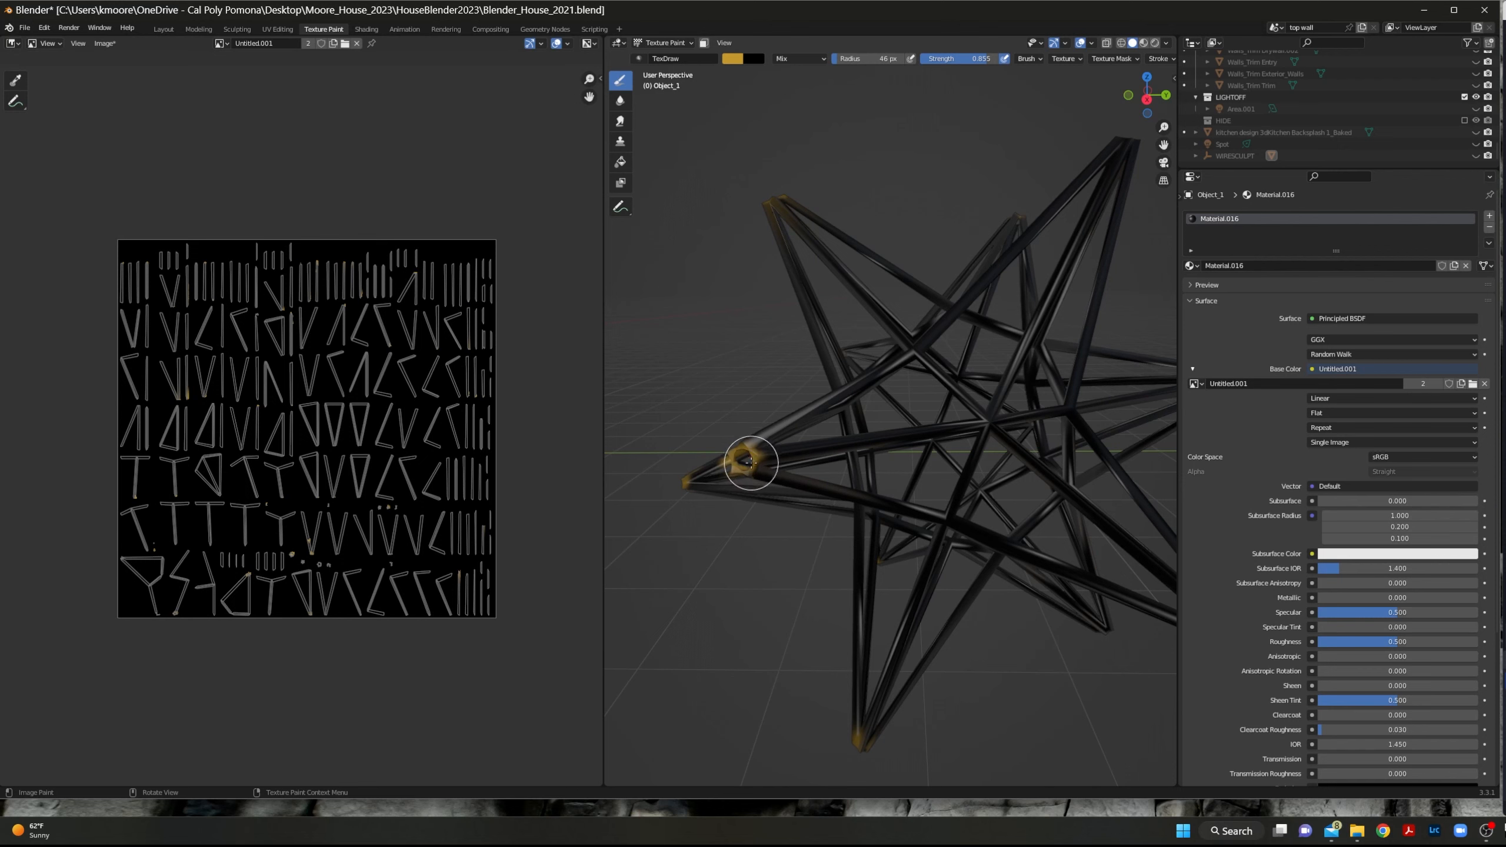
Extend the gold paint to the unpainted tips along the sides and underside of the star.
{"action": "mouse_move", "coordinate": [742, 454]}
{"action": "middle_mouse_down"}
{"action": "mouse_move", "coordinate": [759, 511]}
{"action": "mouse_move", "coordinate": [938, 475]}
{"action": "mouse_move", "coordinate": [956, 457]}
{"action": "mouse_move", "coordinate": [934, 466]}
{"action": "middle_mouse_up"}
{"action": "middle_click_drag", "start_coordinate": [941, 390], "coordinate": [921, 414]}
{"action": "left_click", "coordinate": [826, 518]}
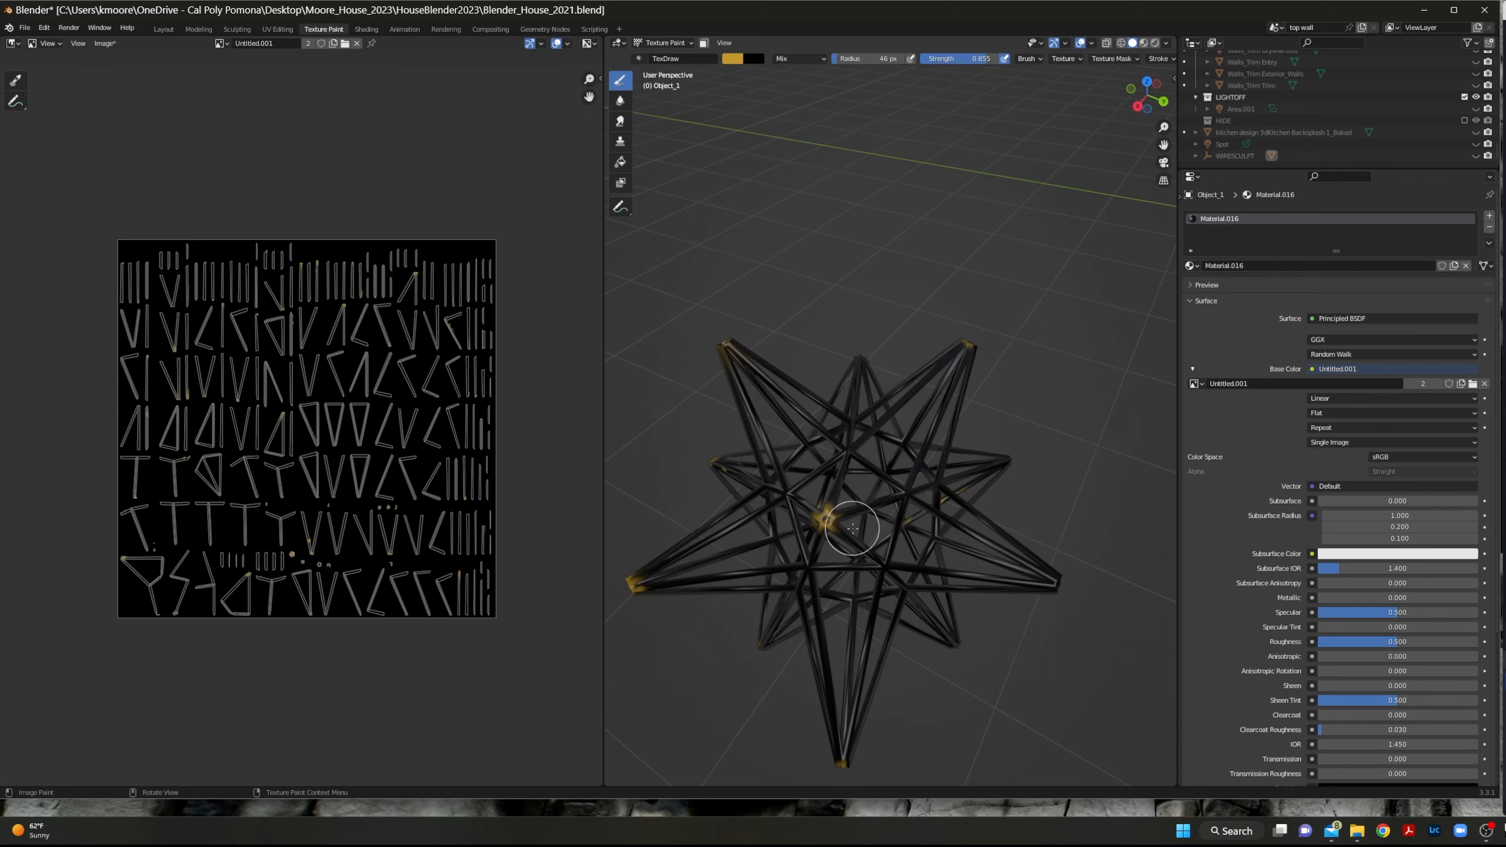
{"action": "left_click", "coordinate": [1065, 584]}
{"action": "scroll", "coordinate": [1066, 600], "scroll_direction": "up", "scroll_amount": 4}
{"action": "mouse_move", "coordinate": [1048, 726]}
{"action": "middle_mouse_down"}
{"action": "mouse_move", "coordinate": [1039, 658]}
{"action": "mouse_move", "coordinate": [1002, 663]}
{"action": "middle_mouse_up"}
{"action": "left_click", "coordinate": [1021, 683]}
{"action": "left_click", "coordinate": [999, 409]}
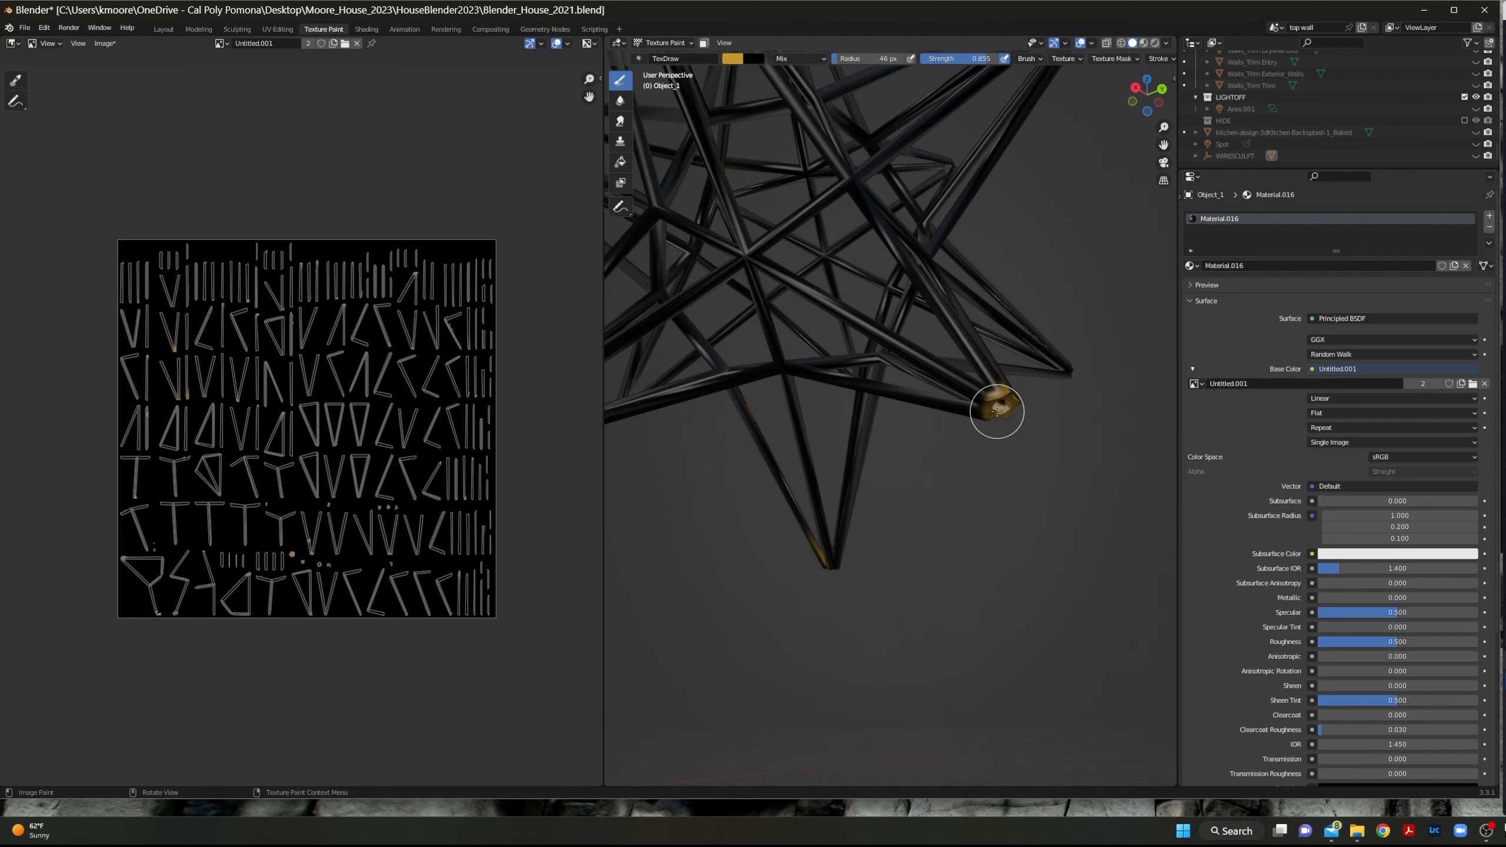
{"action": "middle_click_drag", "start_coordinate": [1083, 397], "coordinate": [895, 373]}
{"action": "left_click", "coordinate": [953, 354]}
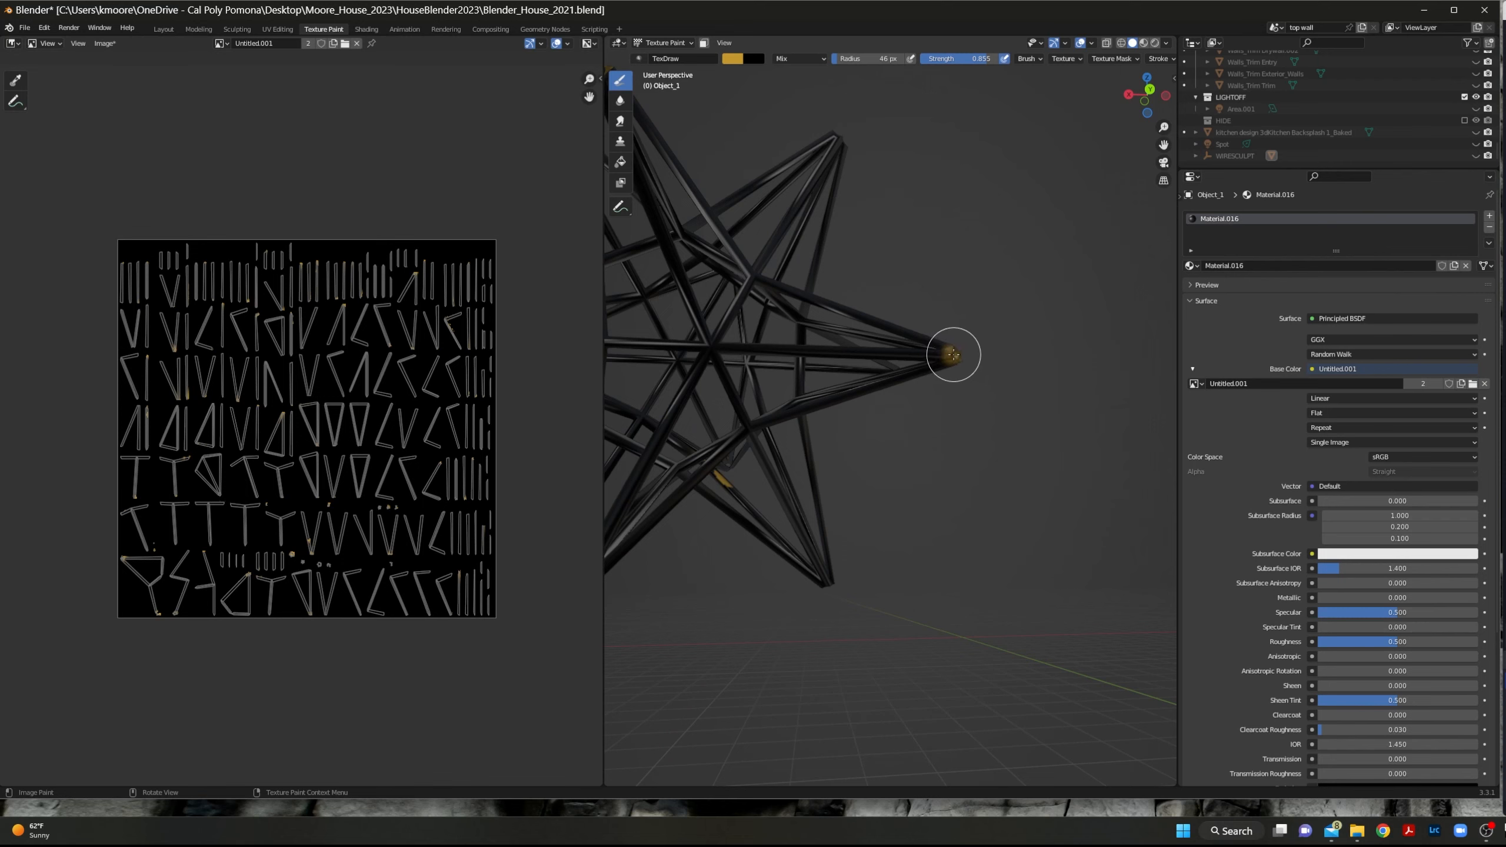
Work around to the back of the star and paint its remaining black tips gold.
{"action": "mouse_move", "coordinate": [875, 538]}
{"action": "middle_mouse_down"}
{"action": "mouse_move", "coordinate": [904, 414]}
{"action": "mouse_move", "coordinate": [1014, 451]}
{"action": "mouse_move", "coordinate": [964, 512]}
{"action": "mouse_move", "coordinate": [850, 539]}
{"action": "mouse_move", "coordinate": [765, 463]}
{"action": "mouse_move", "coordinate": [655, 313]}
{"action": "middle_mouse_up"}
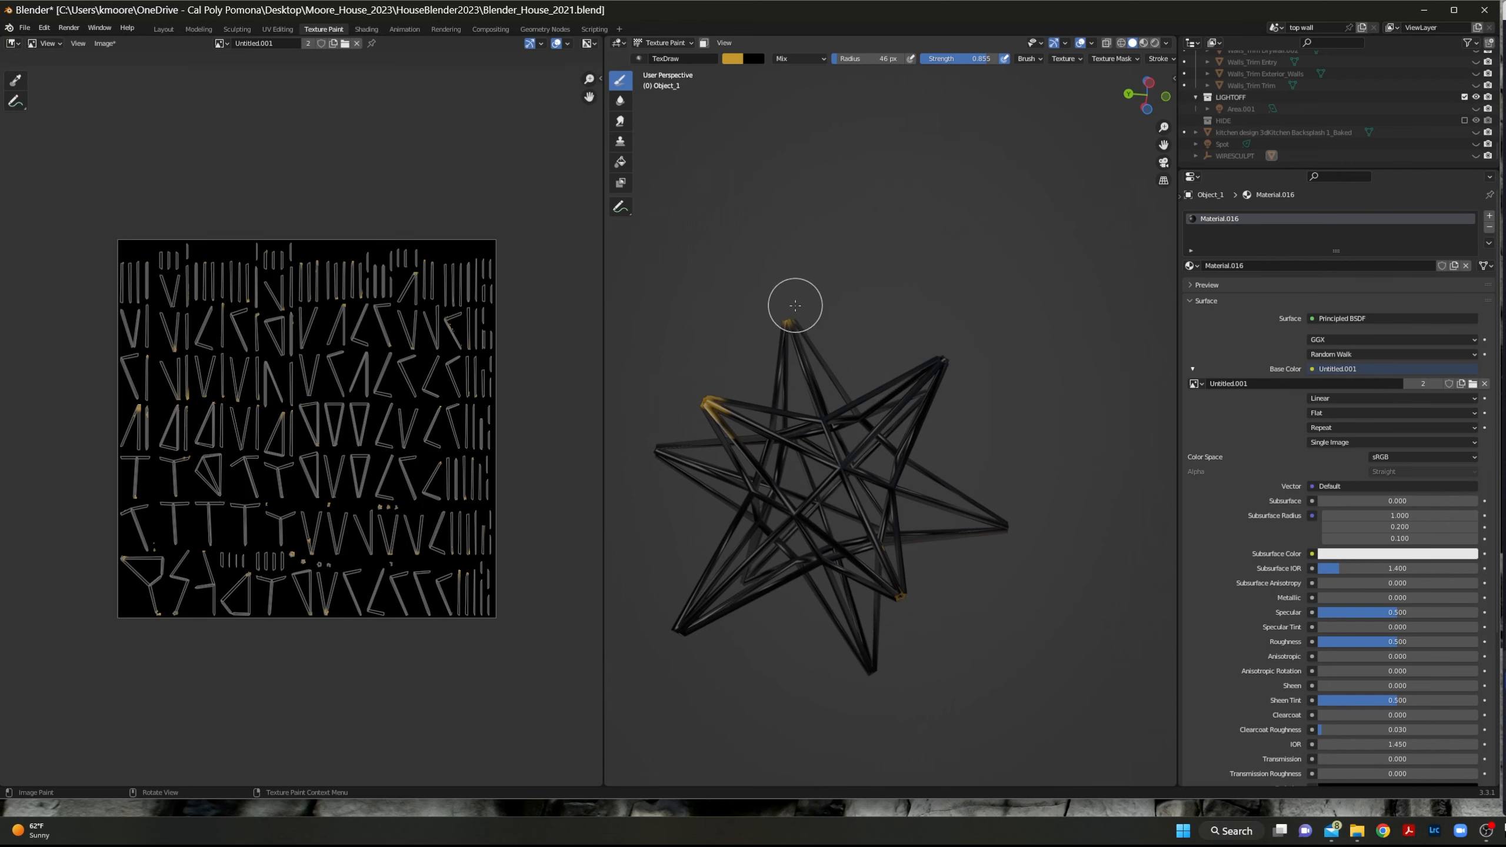
{"action": "middle_click_drag", "start_coordinate": [788, 307], "coordinate": [737, 239]}
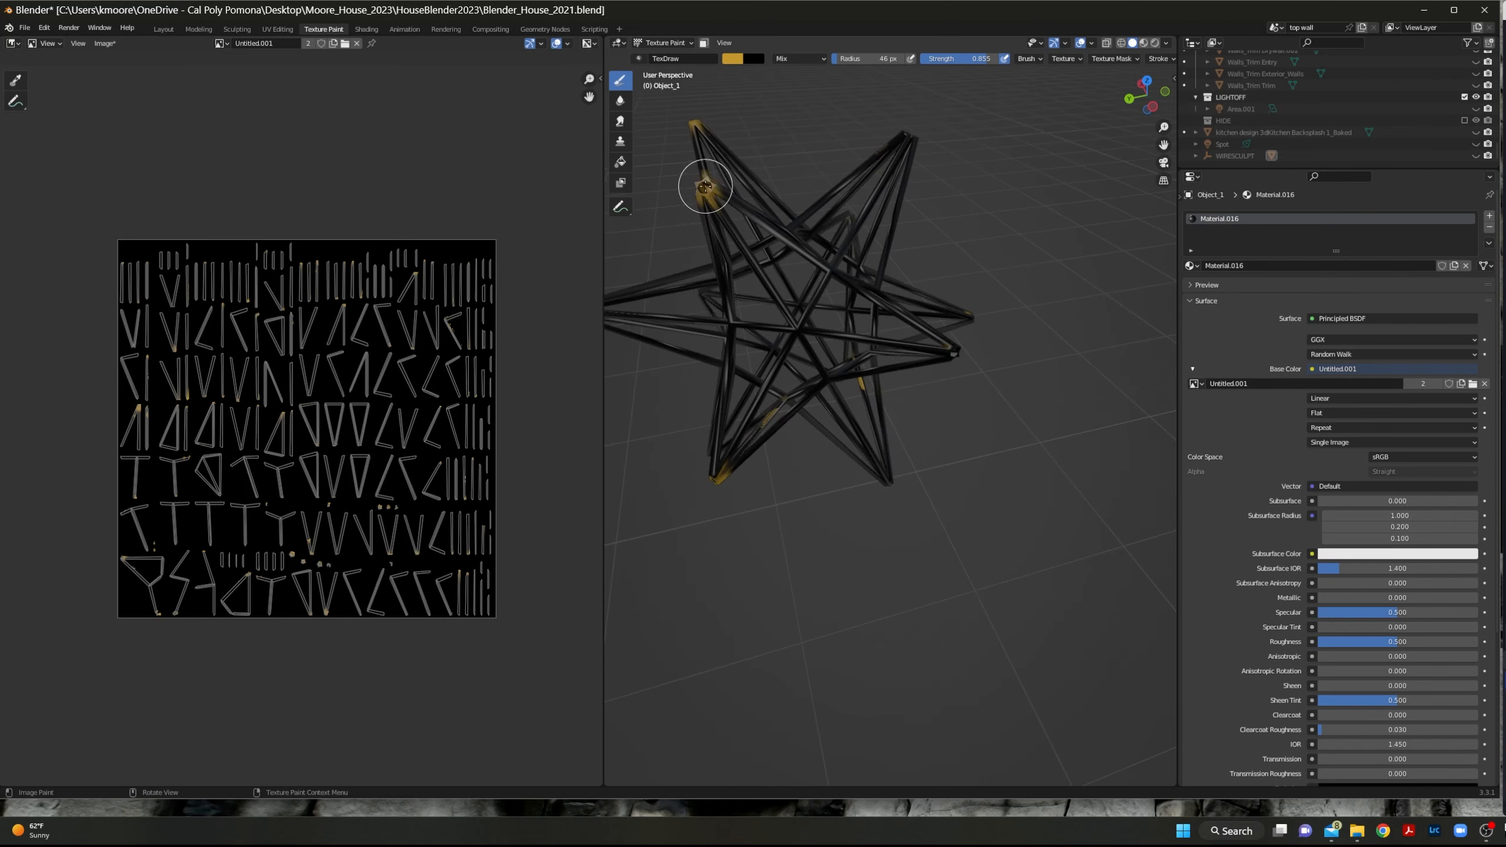
{"action": "mouse_move", "coordinate": [701, 180]}
{"action": "middle_mouse_down"}
{"action": "mouse_move", "coordinate": [904, 175]}
{"action": "mouse_move", "coordinate": [733, 440]}
{"action": "mouse_move", "coordinate": [769, 461]}
{"action": "middle_mouse_up"}
{"action": "middle_click_drag", "start_coordinate": [751, 527], "coordinate": [784, 506]}
{"action": "middle_click_drag", "start_coordinate": [776, 596], "coordinate": [858, 521]}
{"action": "mouse_move", "coordinate": [643, 521]}
{"action": "middle_mouse_down"}
{"action": "mouse_move", "coordinate": [884, 323]}
{"action": "mouse_move", "coordinate": [836, 328]}
{"action": "mouse_move", "coordinate": [931, 453]}
{"action": "mouse_move", "coordinate": [860, 486]}
{"action": "mouse_move", "coordinate": [753, 612]}
{"action": "mouse_move", "coordinate": [689, 645]}
{"action": "mouse_move", "coordinate": [821, 573]}
{"action": "mouse_move", "coordinate": [848, 527]}
{"action": "mouse_move", "coordinate": [884, 511]}
{"action": "mouse_move", "coordinate": [944, 398]}
{"action": "mouse_move", "coordinate": [813, 481]}
{"action": "mouse_move", "coordinate": [817, 497]}
{"action": "mouse_move", "coordinate": [830, 282]}
{"action": "mouse_move", "coordinate": [924, 315]}
{"action": "mouse_move", "coordinate": [854, 427]}
{"action": "mouse_move", "coordinate": [817, 428]}
{"action": "mouse_move", "coordinate": [841, 413]}
{"action": "middle_mouse_up"}
{"action": "scroll", "coordinate": [817, 428], "scroll_direction": "down", "scroll_amount": 4}
{"action": "scroll", "coordinate": [817, 428], "scroll_direction": "up", "scroll_amount": 3}
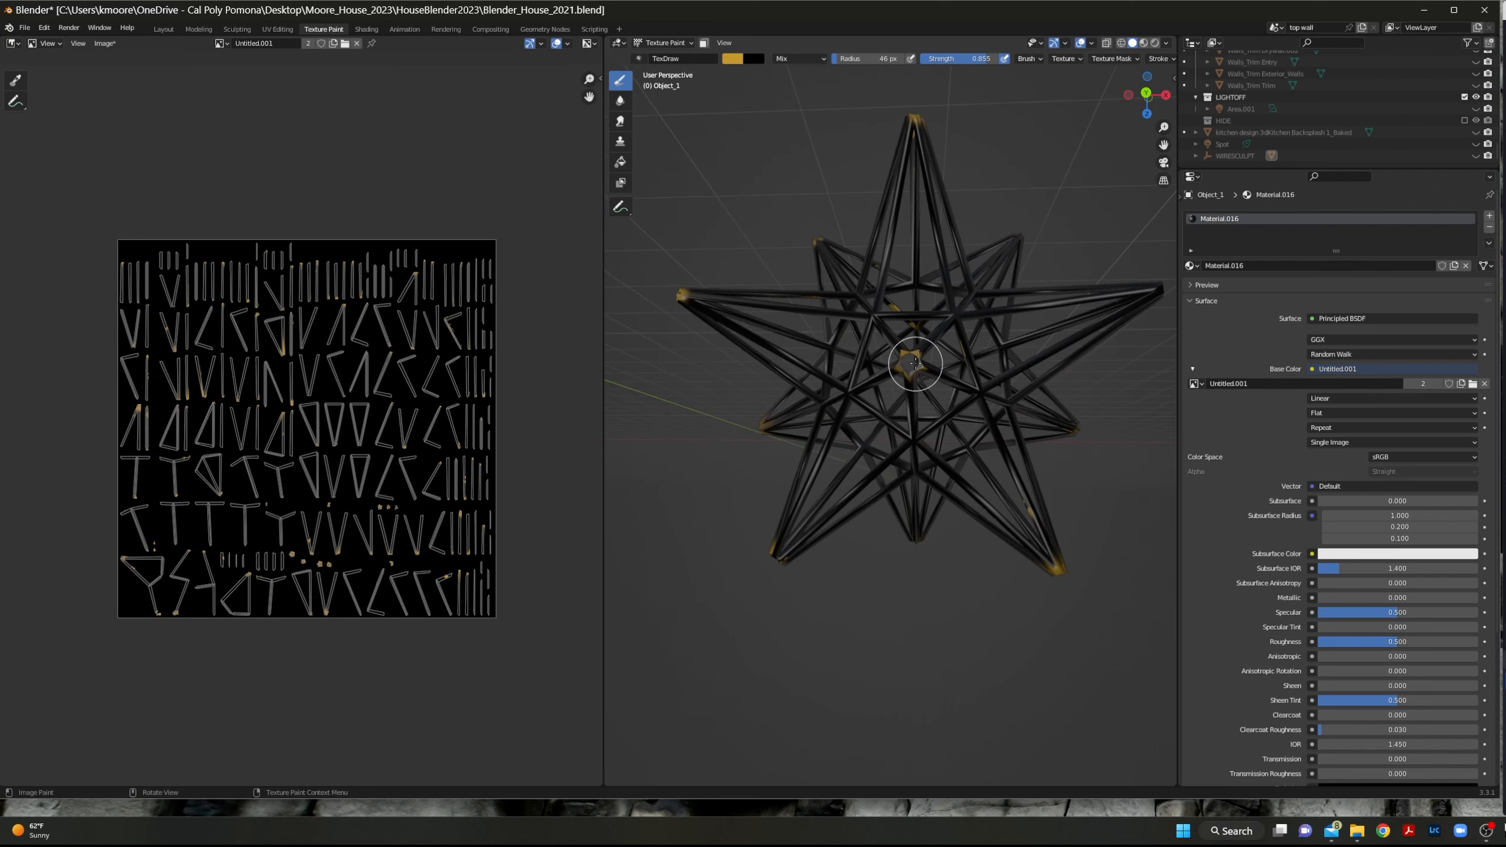
{"action": "middle_click_drag", "start_coordinate": [715, 586], "coordinate": [852, 516]}
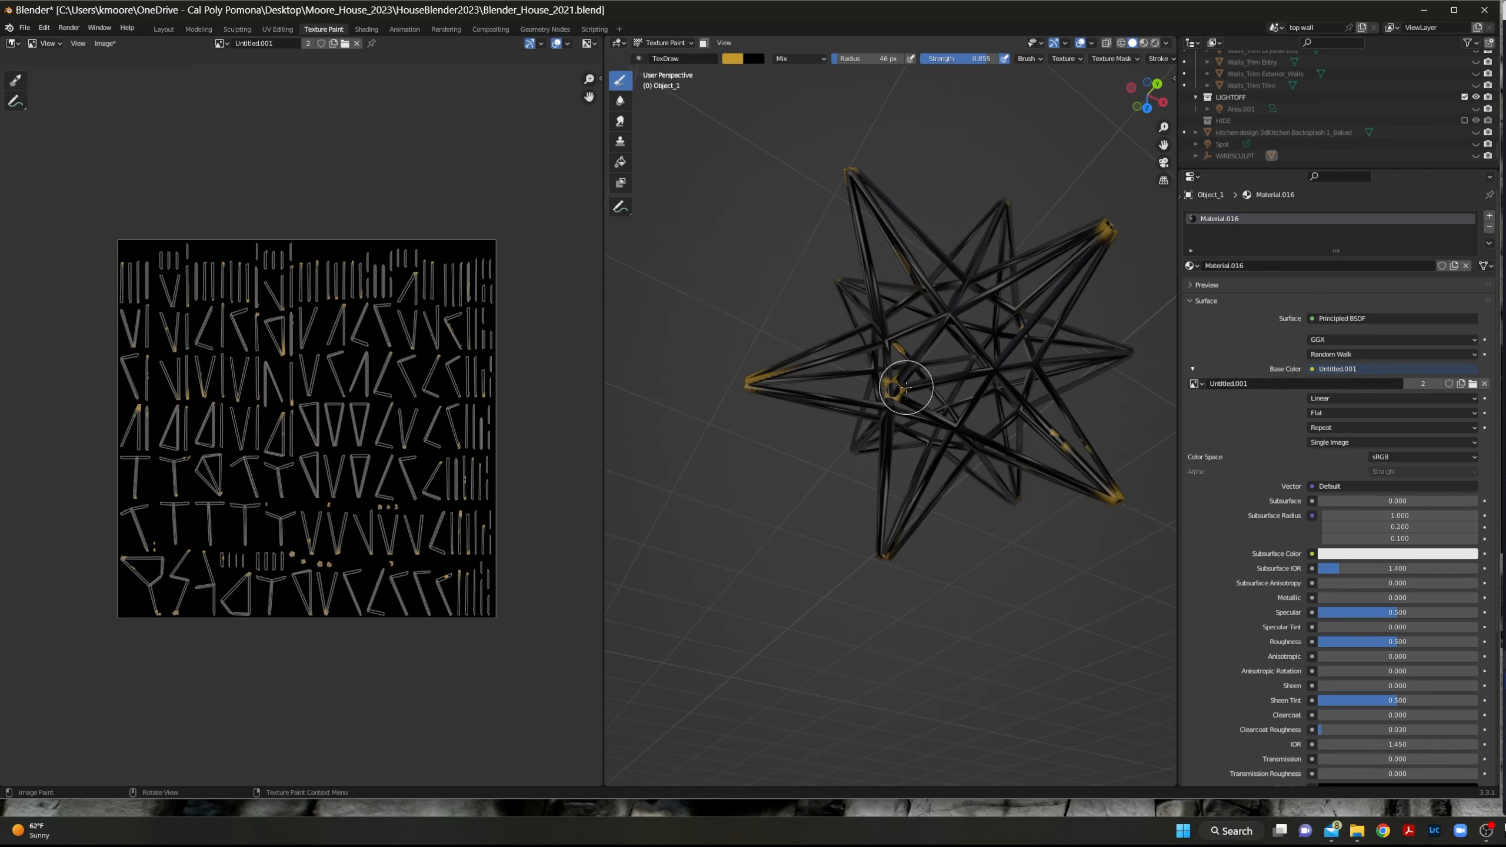
{"action": "middle_click_drag", "start_coordinate": [905, 387], "coordinate": [1162, 629]}
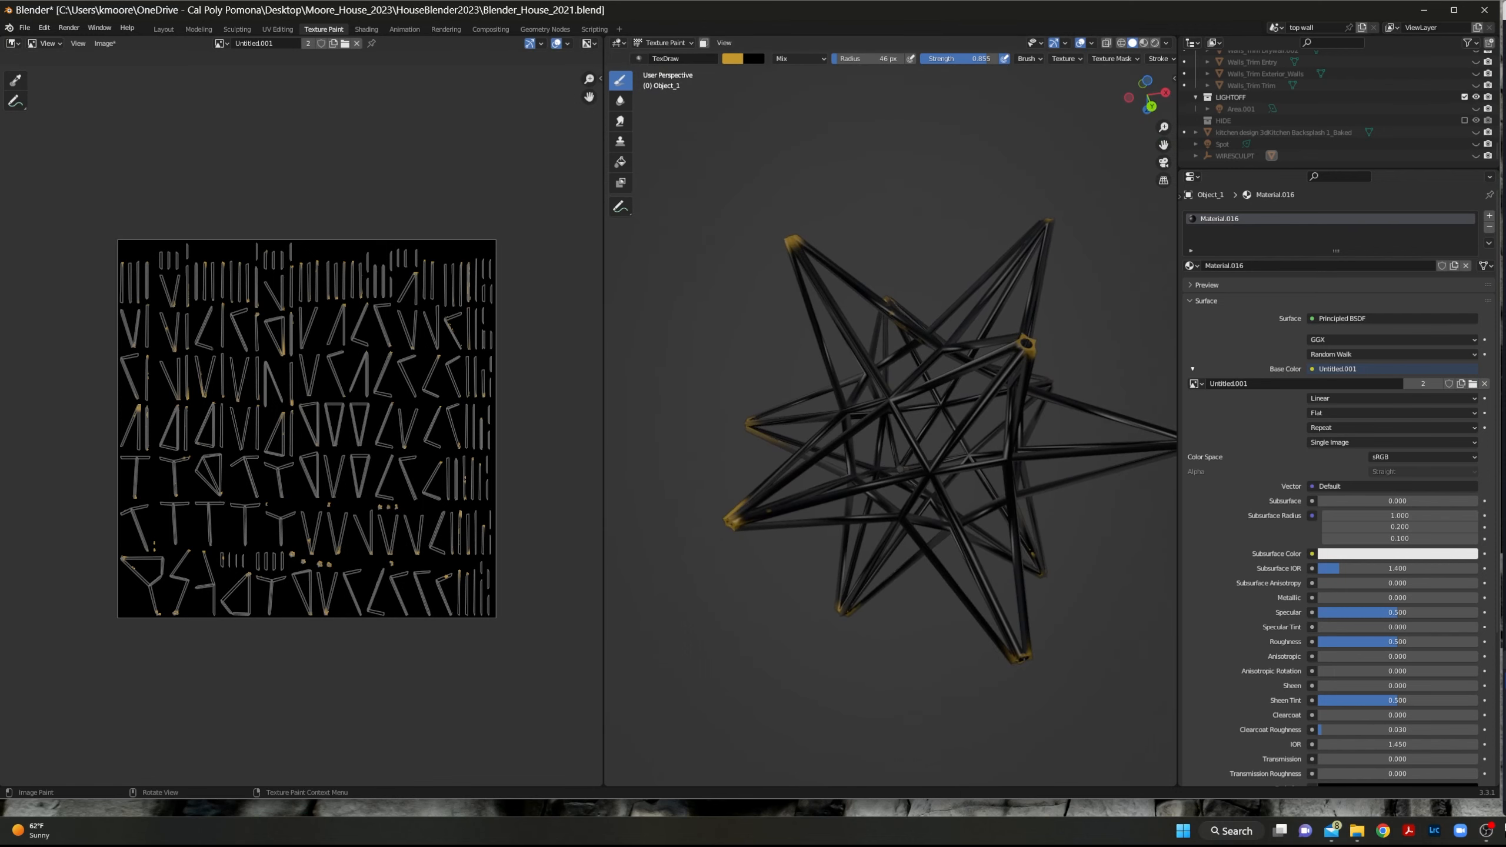
Consult the reference photo, reduce the brush radius to 13 px and paint gold on two inner rod joints.
{"action": "key", "text": "alt+Tab"}
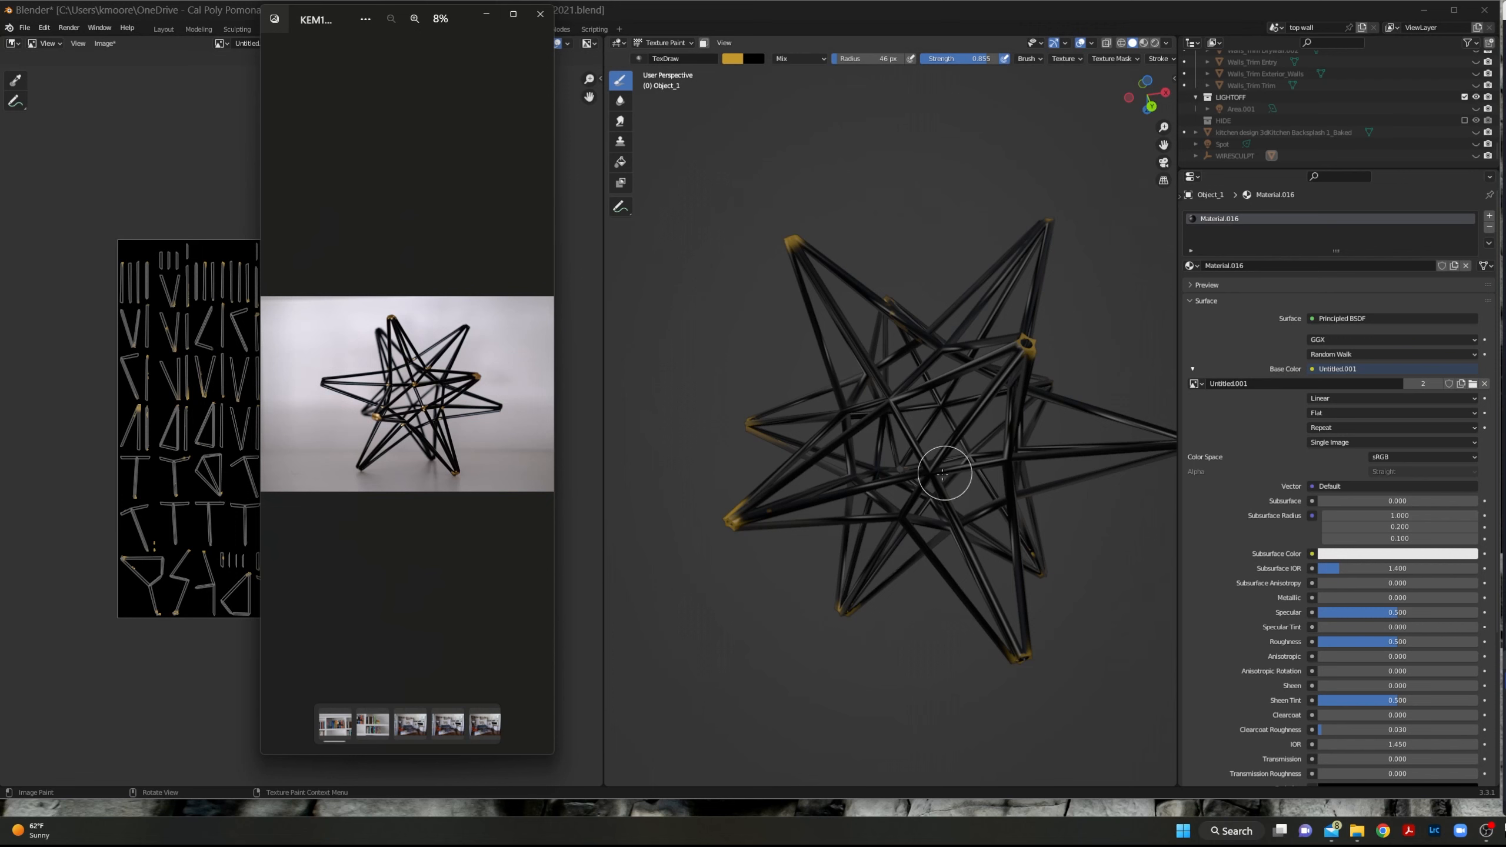
{"action": "left_click_drag", "start_coordinate": [930, 480], "coordinate": [932, 475]}
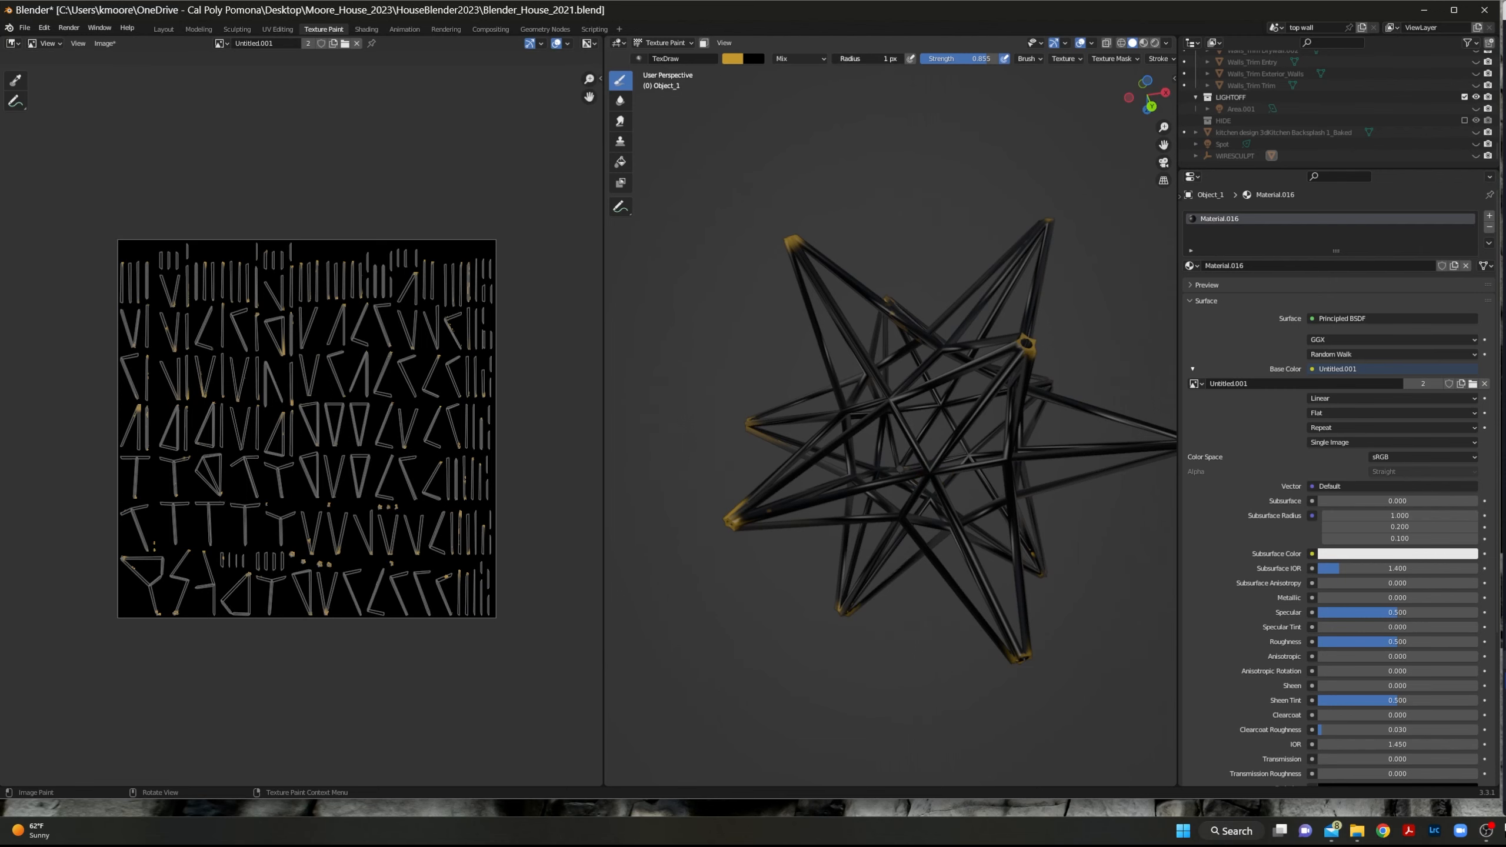
{"action": "left_click_drag", "start_coordinate": [835, 59], "coordinate": [839, 59]}
{"action": "left_click", "coordinate": [930, 470]}
{"action": "left_click", "coordinate": [1009, 461]}
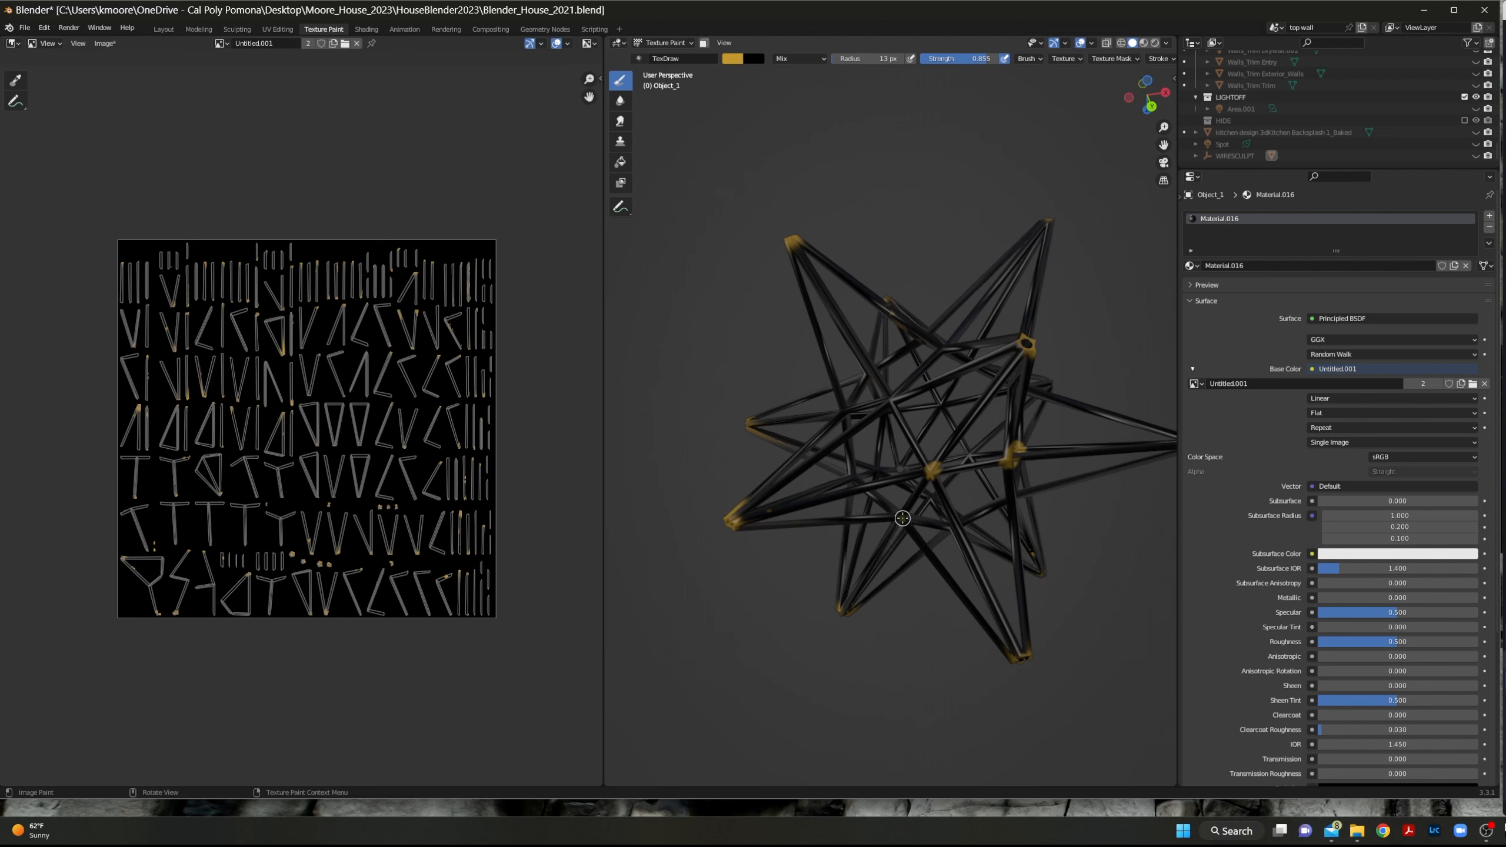
Add gold dabs to more inner joints where the rods meet, working around the star with the 13 px brush.
{"action": "middle_click_drag", "start_coordinate": [897, 519], "coordinate": [936, 439]}
{"action": "scroll", "coordinate": [936, 439], "scroll_direction": "up", "scroll_amount": 3}
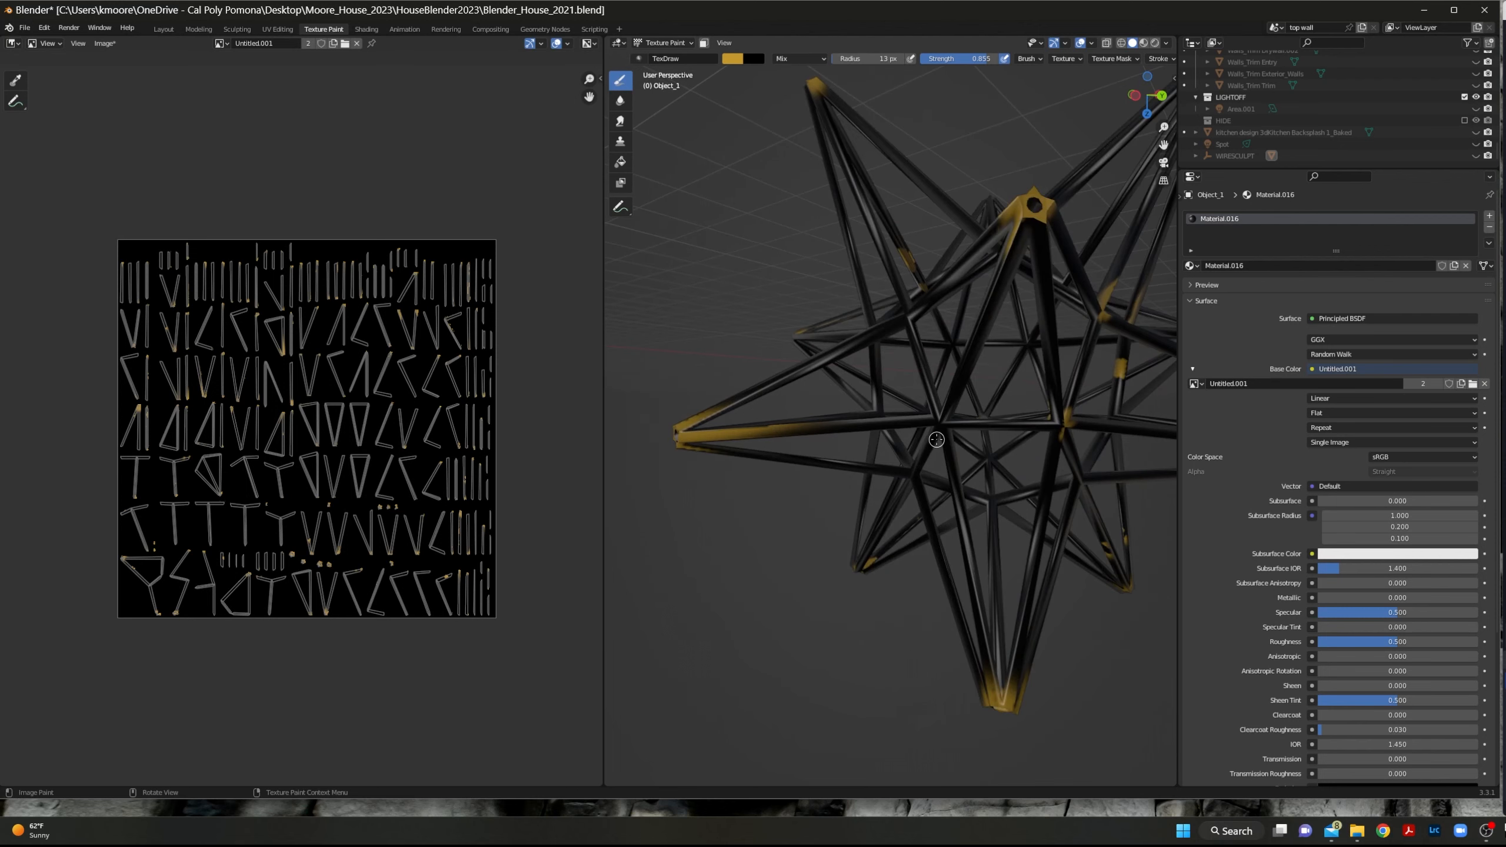
{"action": "left_click", "coordinate": [940, 425]}
{"action": "mouse_move", "coordinate": [945, 507]}
{"action": "middle_mouse_down"}
{"action": "mouse_move", "coordinate": [980, 455]}
{"action": "mouse_move", "coordinate": [812, 418]}
{"action": "mouse_move", "coordinate": [766, 464]}
{"action": "middle_mouse_up"}
{"action": "left_click", "coordinate": [801, 413]}
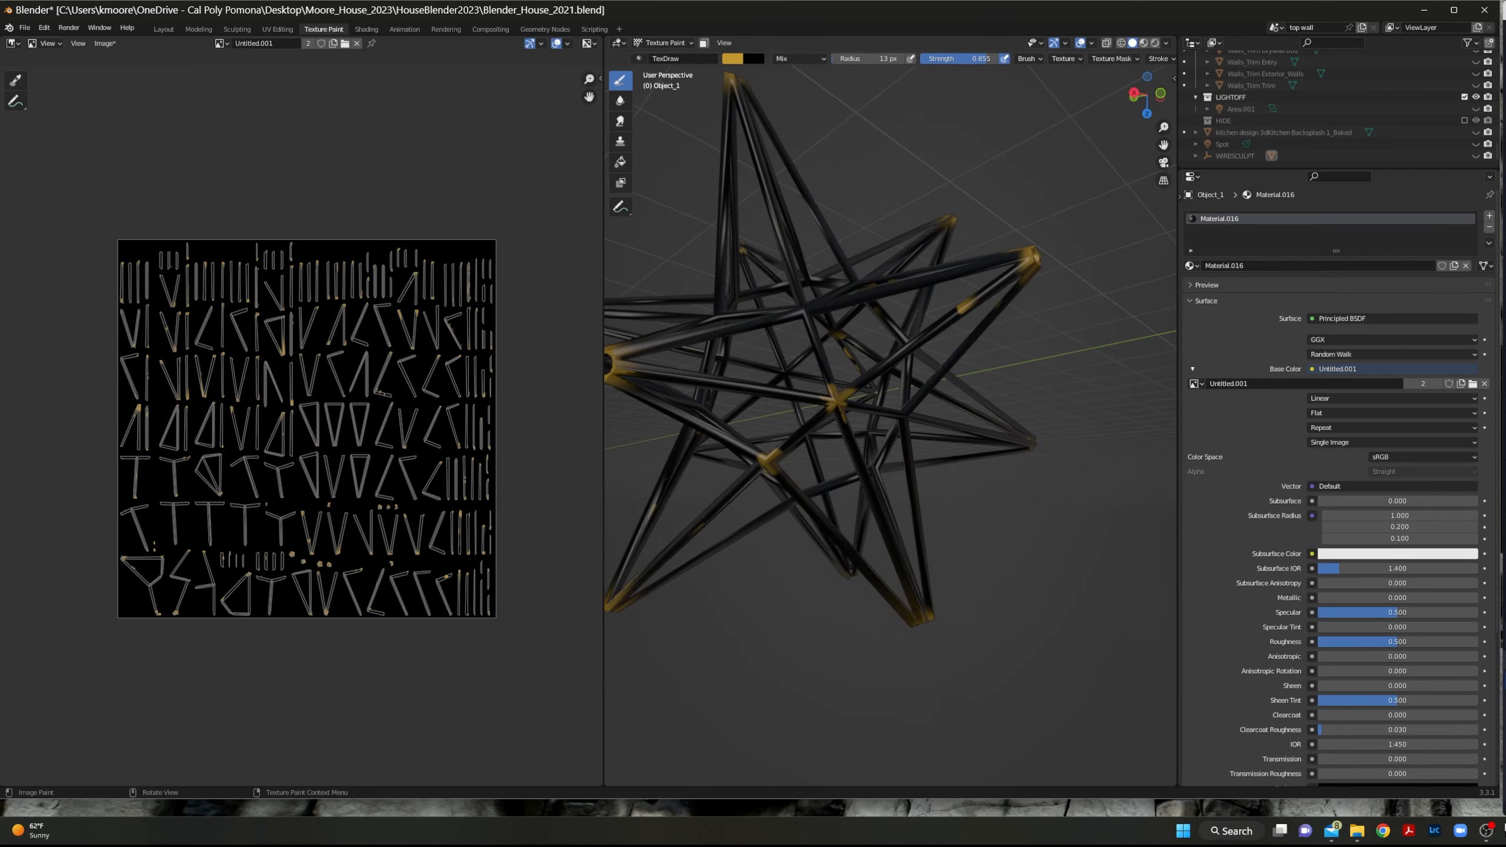
{"action": "left_click", "coordinate": [768, 463]}
{"action": "left_click", "coordinate": [896, 321]}
{"action": "mouse_move", "coordinate": [814, 509]}
{"action": "middle_mouse_down"}
{"action": "mouse_move", "coordinate": [889, 410]}
{"action": "mouse_move", "coordinate": [904, 437]}
{"action": "mouse_move", "coordinate": [973, 409]}
{"action": "mouse_move", "coordinate": [918, 342]}
{"action": "mouse_move", "coordinate": [797, 320]}
{"action": "mouse_move", "coordinate": [931, 340]}
{"action": "middle_mouse_up"}
{"action": "left_click", "coordinate": [770, 308]}
{"action": "scroll", "coordinate": [904, 437], "scroll_direction": "down", "scroll_amount": 3}
{"action": "scroll", "coordinate": [973, 410], "scroll_direction": "up", "scroll_amount": 3}
{"action": "left_click", "coordinate": [974, 412]}
{"action": "scroll", "coordinate": [972, 409], "scroll_direction": "down", "scroll_amount": 2}
{"action": "scroll", "coordinate": [930, 340], "scroll_direction": "down", "scroll_amount": 2}
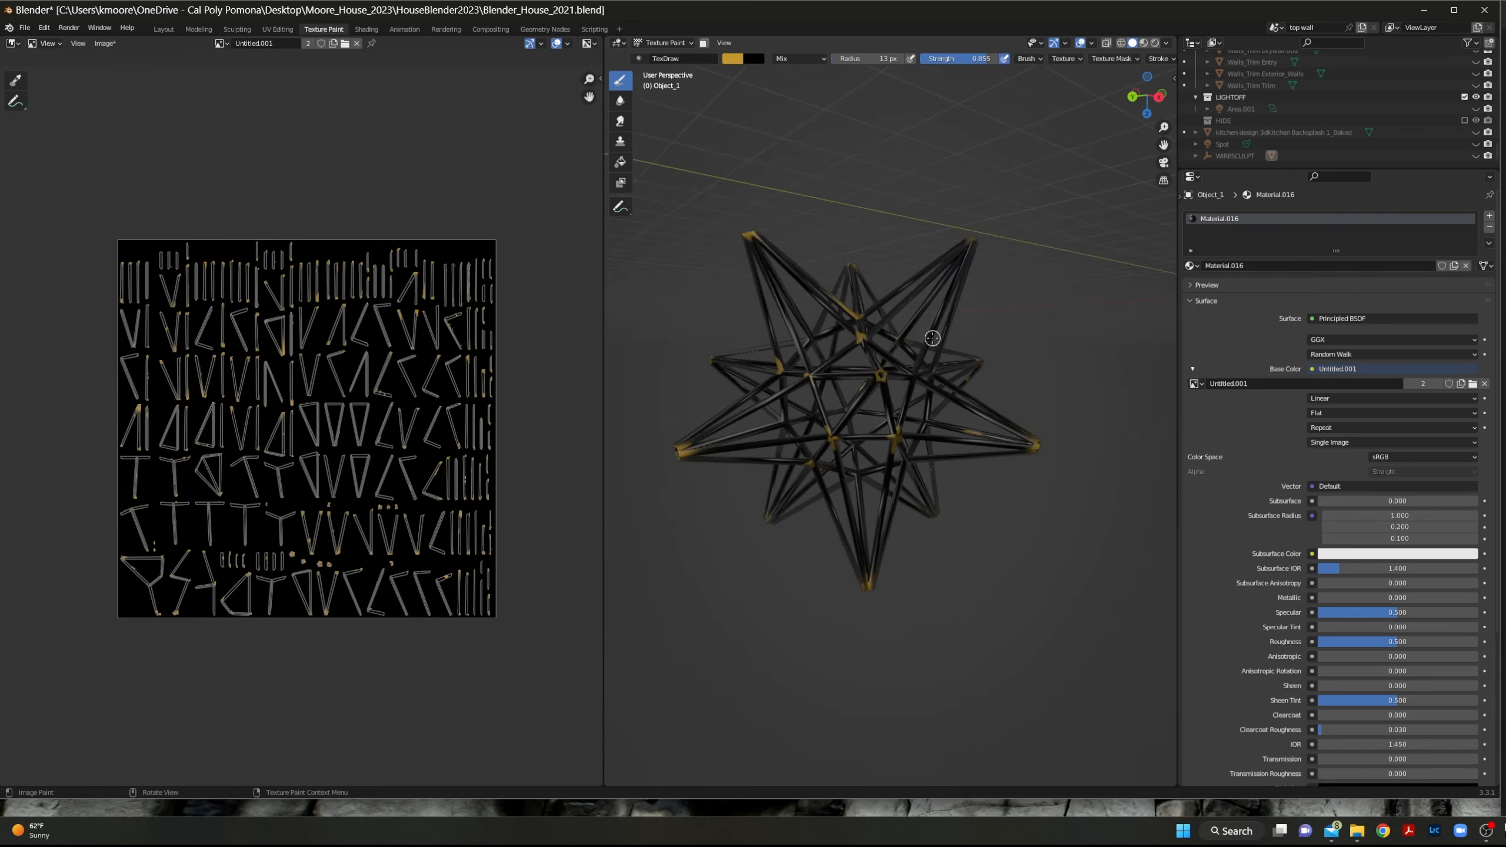
Add gold dabs to two more inner rod joints and check the surrounding joints from another angle.
{"action": "scroll", "coordinate": [934, 379], "scroll_direction": "up", "scroll_amount": 2}
{"action": "left_click", "coordinate": [938, 454]}
{"action": "left_click", "coordinate": [857, 427]}
{"action": "mouse_move", "coordinate": [940, 451]}
{"action": "middle_mouse_down"}
{"action": "mouse_move", "coordinate": [857, 423]}
{"action": "mouse_move", "coordinate": [933, 534]}
{"action": "mouse_move", "coordinate": [931, 457]}
{"action": "mouse_move", "coordinate": [971, 433]}
{"action": "mouse_move", "coordinate": [1119, 434]}
{"action": "mouse_move", "coordinate": [824, 401]}
{"action": "mouse_move", "coordinate": [1093, 578]}
{"action": "mouse_move", "coordinate": [763, 374]}
{"action": "mouse_move", "coordinate": [820, 502]}
{"action": "mouse_move", "coordinate": [949, 442]}
{"action": "mouse_move", "coordinate": [788, 475]}
{"action": "middle_mouse_up"}
{"action": "scroll", "coordinate": [934, 535], "scroll_direction": "down", "scroll_amount": 2}
{"action": "scroll", "coordinate": [971, 434], "scroll_direction": "up", "scroll_amount": 2}
{"action": "scroll", "coordinate": [972, 434], "scroll_direction": "down", "scroll_amount": 2}
{"action": "scroll", "coordinate": [763, 374], "scroll_direction": "up", "scroll_amount": 5}
{"action": "scroll", "coordinate": [763, 374], "scroll_direction": "down", "scroll_amount": 3}
{"action": "scroll", "coordinate": [820, 501], "scroll_direction": "down", "scroll_amount": 3}
Change the brush colour to black and paint over stray gold along a rod below an inner joint.
{"action": "left_click", "coordinate": [733, 58]}
{"action": "left_click_drag", "start_coordinate": [823, 90], "coordinate": [823, 156]}
{"action": "scroll", "coordinate": [890, 427], "scroll_direction": "up", "scroll_amount": 4}
{"action": "middle_click_drag", "start_coordinate": [890, 427], "coordinate": [973, 510]}
{"action": "left_click_drag", "start_coordinate": [972, 516], "coordinate": [929, 658]}
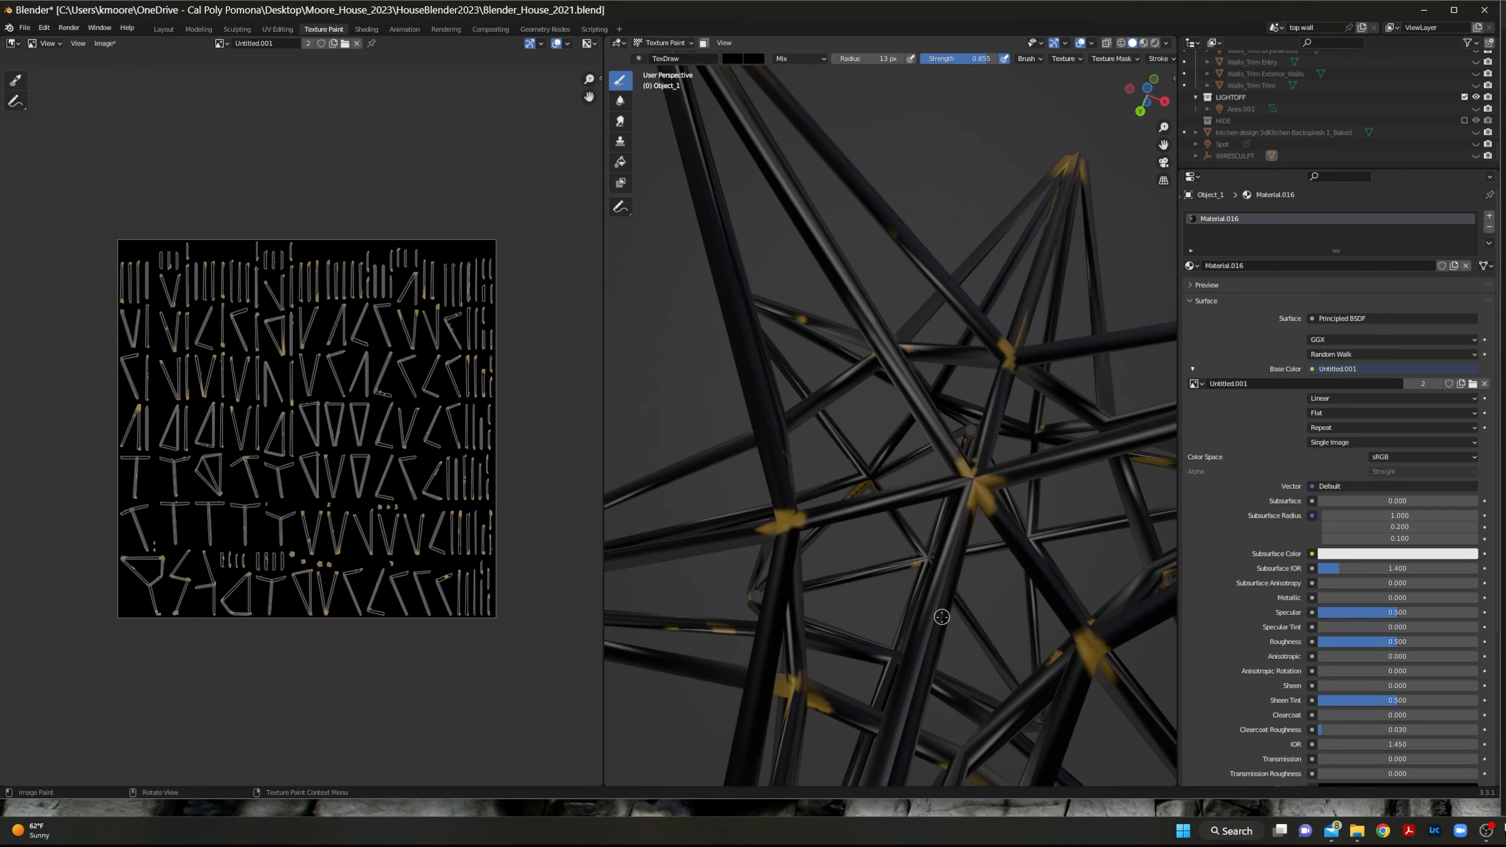
{"action": "mouse_move", "coordinate": [929, 659]}
{"action": "middle_mouse_down"}
{"action": "mouse_move", "coordinate": [838, 533]}
{"action": "mouse_move", "coordinate": [718, 527]}
{"action": "middle_mouse_up"}
{"action": "scroll", "coordinate": [838, 534], "scroll_direction": "down", "scroll_amount": 3}
{"action": "scroll", "coordinate": [718, 527], "scroll_direction": "up", "scroll_amount": 4}
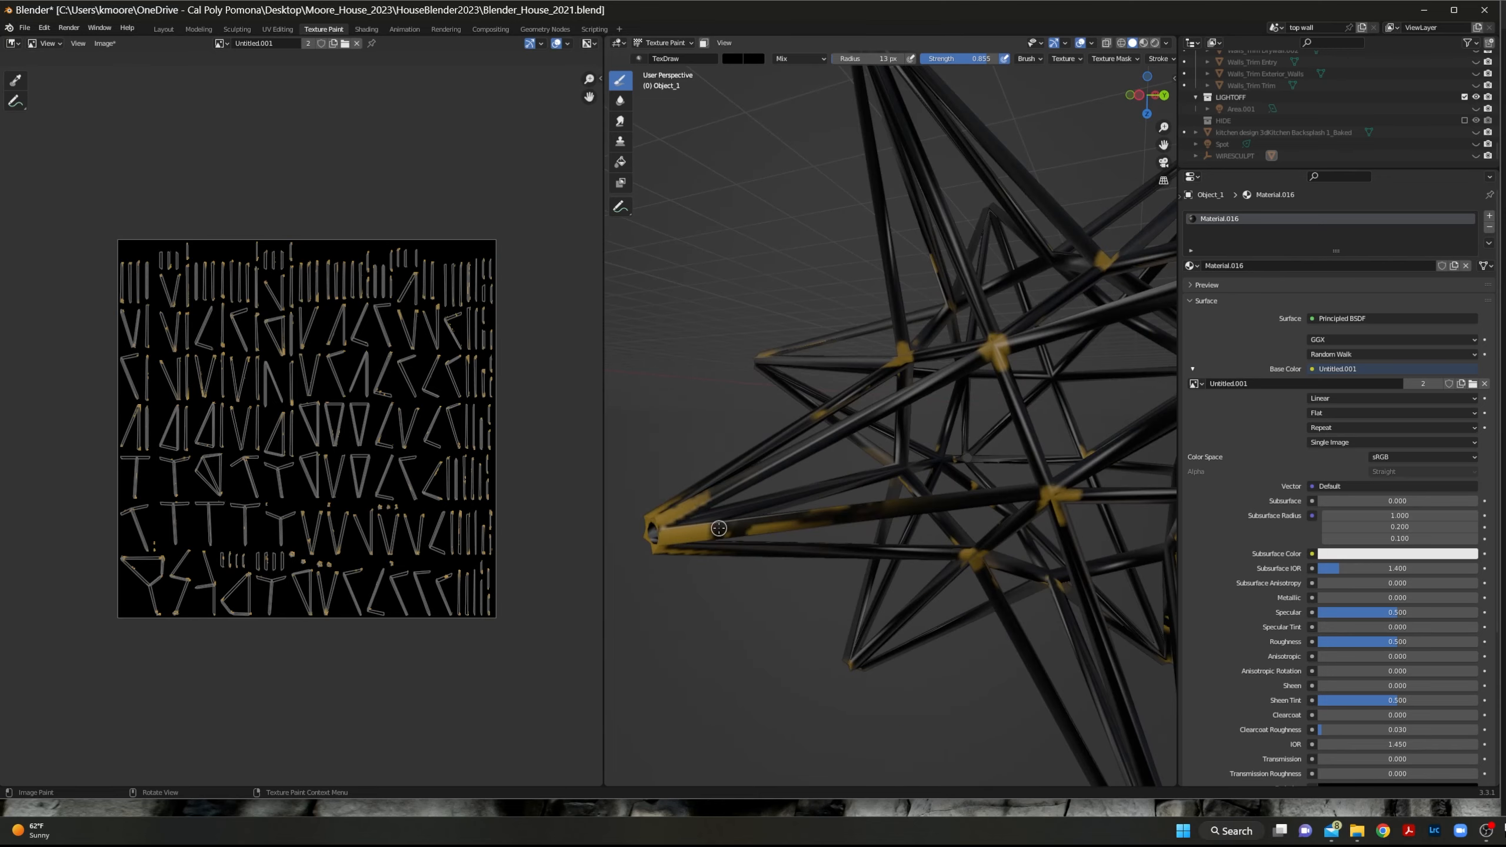
{"action": "scroll", "coordinate": [709, 495], "scroll_direction": "down", "scroll_amount": 5}
{"action": "middle_click_drag", "start_coordinate": [823, 498], "coordinate": [1014, 532]}
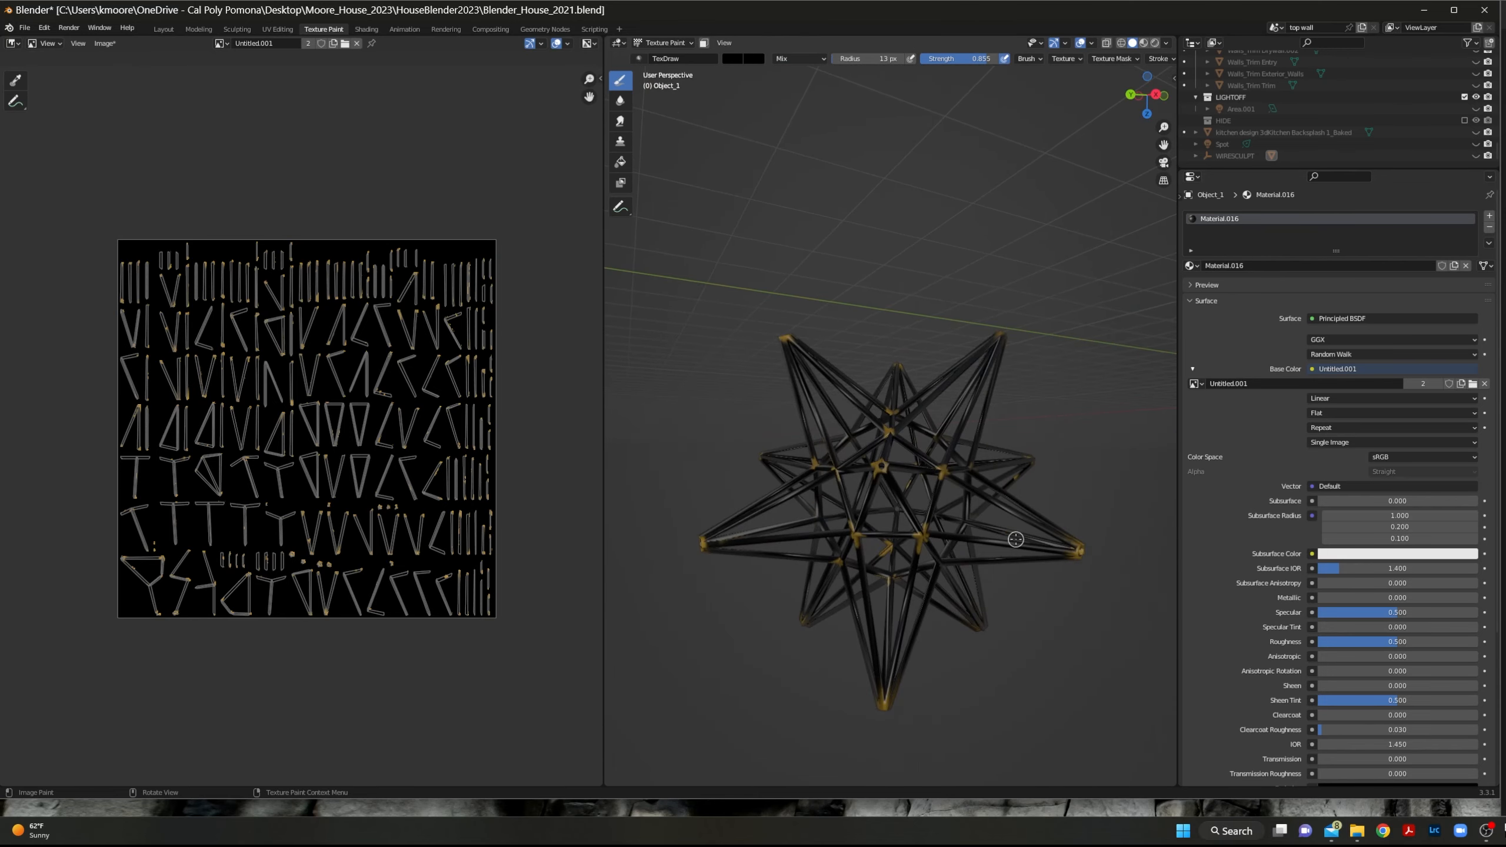
Inspect the star's tips, inner joints and rods from several sides for stray gold paint.
{"action": "scroll", "coordinate": [891, 477], "scroll_direction": "up", "scroll_amount": 4}
{"action": "scroll", "coordinate": [890, 477], "scroll_direction": "down", "scroll_amount": 4}
{"action": "middle_click_drag", "start_coordinate": [891, 477], "coordinate": [797, 571]}
{"action": "scroll", "coordinate": [952, 532], "scroll_direction": "up", "scroll_amount": 5}
{"action": "scroll", "coordinate": [866, 453], "scroll_direction": "down", "scroll_amount": 5}
{"action": "scroll", "coordinate": [795, 573], "scroll_direction": "up", "scroll_amount": 4}
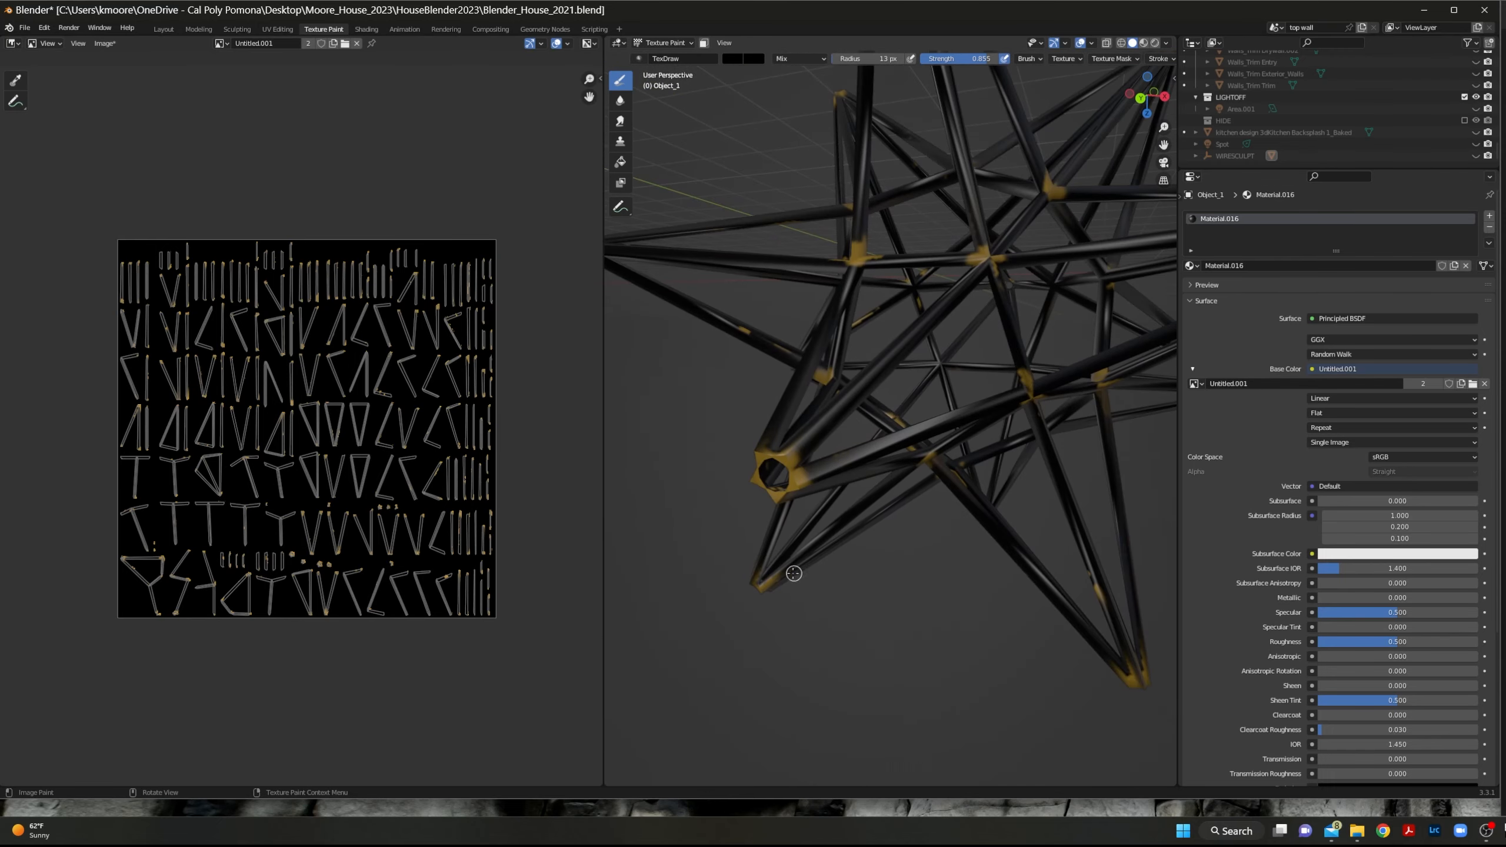
{"action": "scroll", "coordinate": [1102, 570], "scroll_direction": "down", "scroll_amount": 5}
{"action": "middle_click_drag", "start_coordinate": [1102, 570], "coordinate": [1086, 437]}
{"action": "scroll", "coordinate": [1007, 451], "scroll_direction": "up", "scroll_amount": 5}
{"action": "scroll", "coordinate": [1007, 439], "scroll_direction": "down", "scroll_amount": 4}
{"action": "scroll", "coordinate": [1052, 332], "scroll_direction": "up", "scroll_amount": 3}
{"action": "scroll", "coordinate": [949, 494], "scroll_direction": "down", "scroll_amount": 5}
{"action": "middle_click_drag", "start_coordinate": [949, 494], "coordinate": [932, 296]}
{"action": "scroll", "coordinate": [932, 278], "scroll_direction": "up", "scroll_amount": 3}
{"action": "scroll", "coordinate": [768, 348], "scroll_direction": "up", "scroll_amount": 2}
{"action": "middle_click_drag", "start_coordinate": [768, 411], "coordinate": [785, 396]}
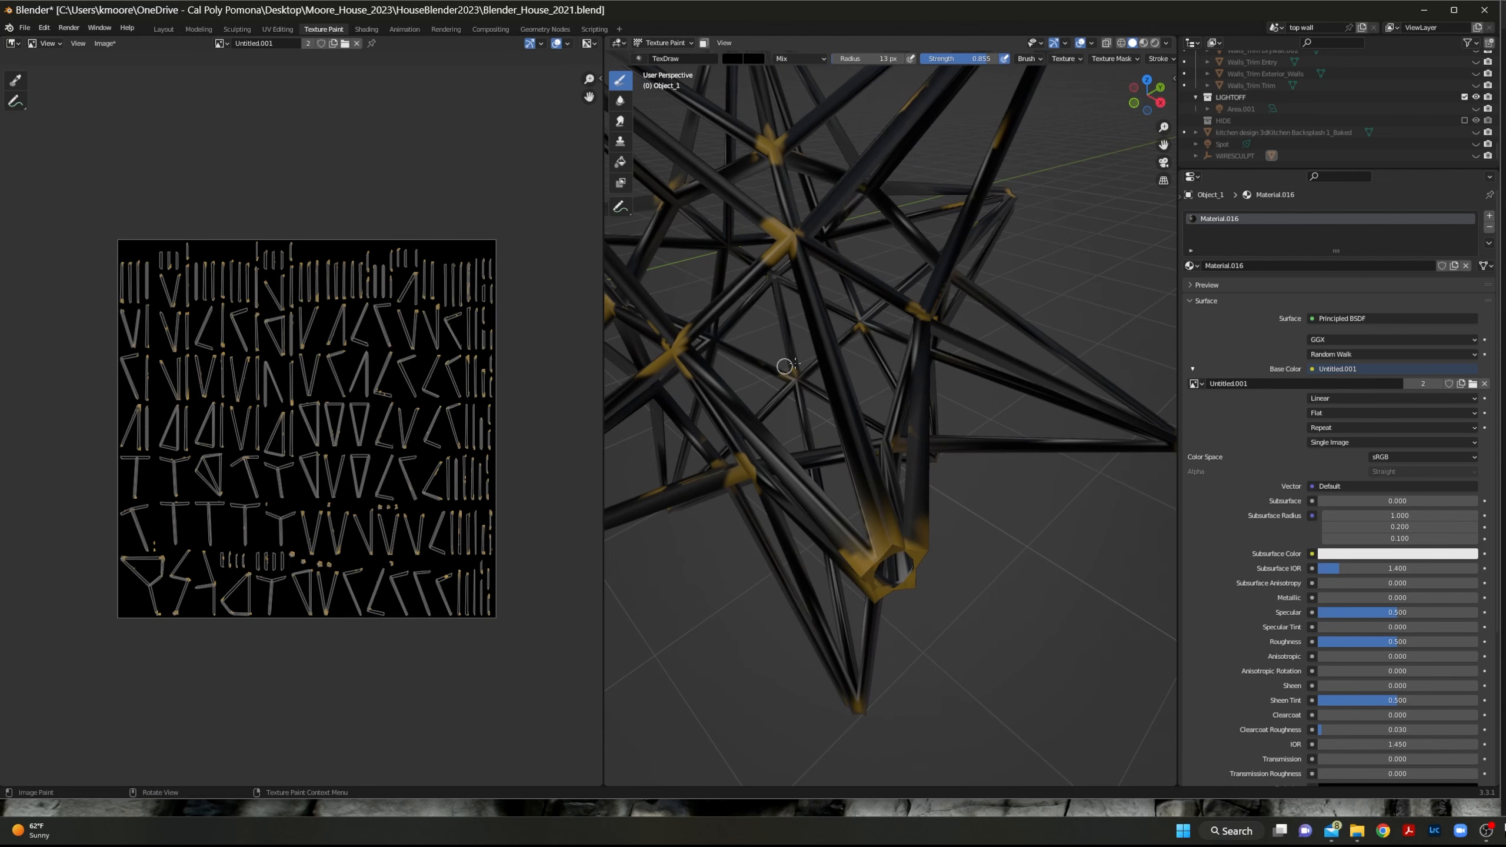
{"action": "scroll", "coordinate": [827, 376], "scroll_direction": "down", "scroll_amount": 2}
{"action": "scroll", "coordinate": [822, 383], "scroll_direction": "down", "scroll_amount": 3}
{"action": "middle_click_drag", "start_coordinate": [823, 383], "coordinate": [874, 363]}
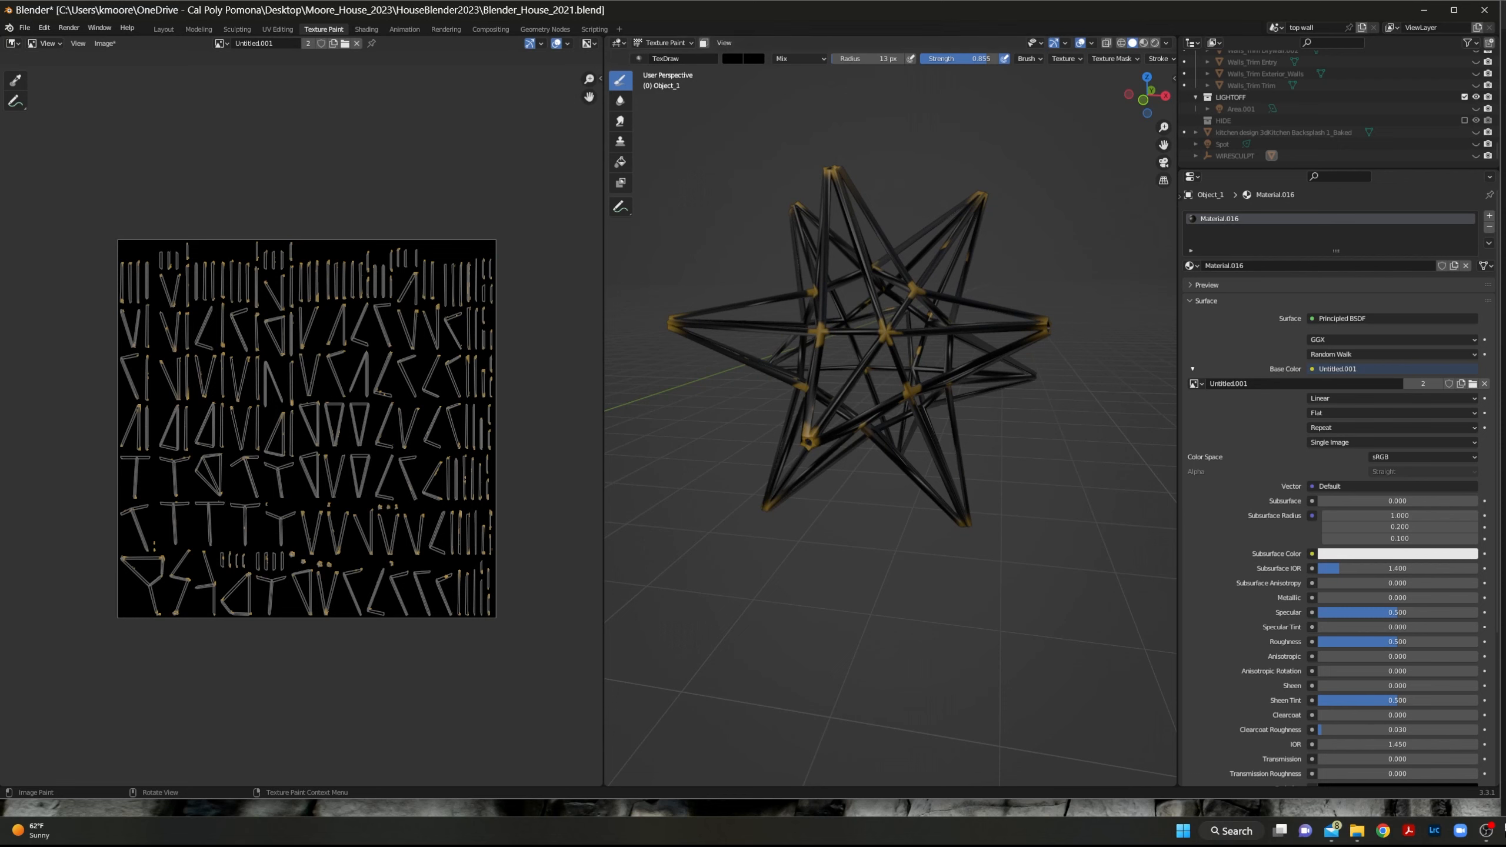
{"action": "middle_click_drag", "start_coordinate": [788, 407], "coordinate": [776, 427]}
Examine the painted texture image and the star's inner joints up close for misplaced gold marks.
{"action": "scroll", "coordinate": [331, 350], "scroll_direction": "up", "scroll_amount": 4}
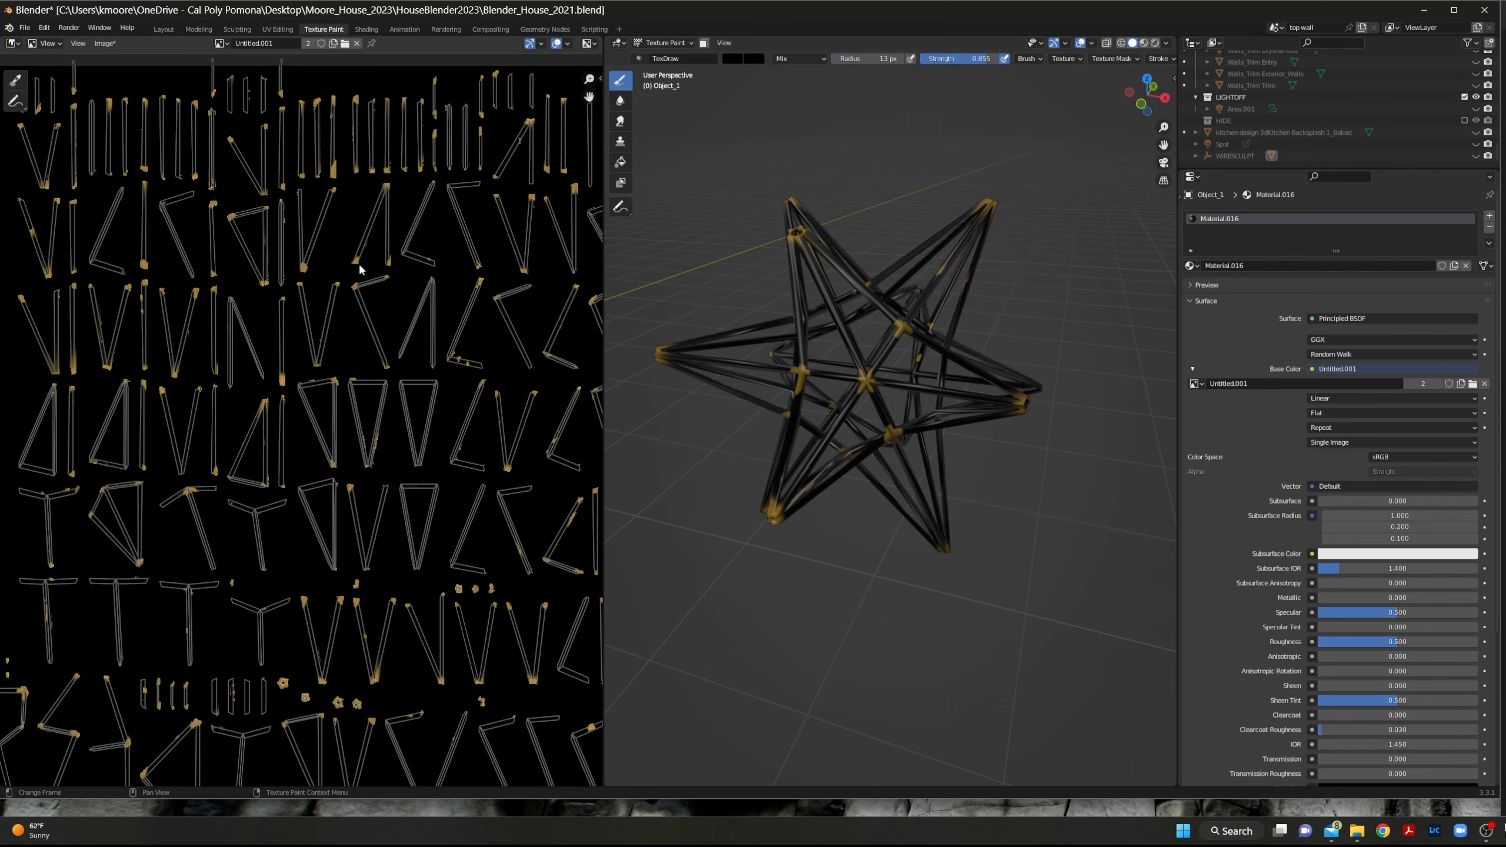
{"action": "scroll", "coordinate": [360, 269], "scroll_direction": "up", "scroll_amount": 4}
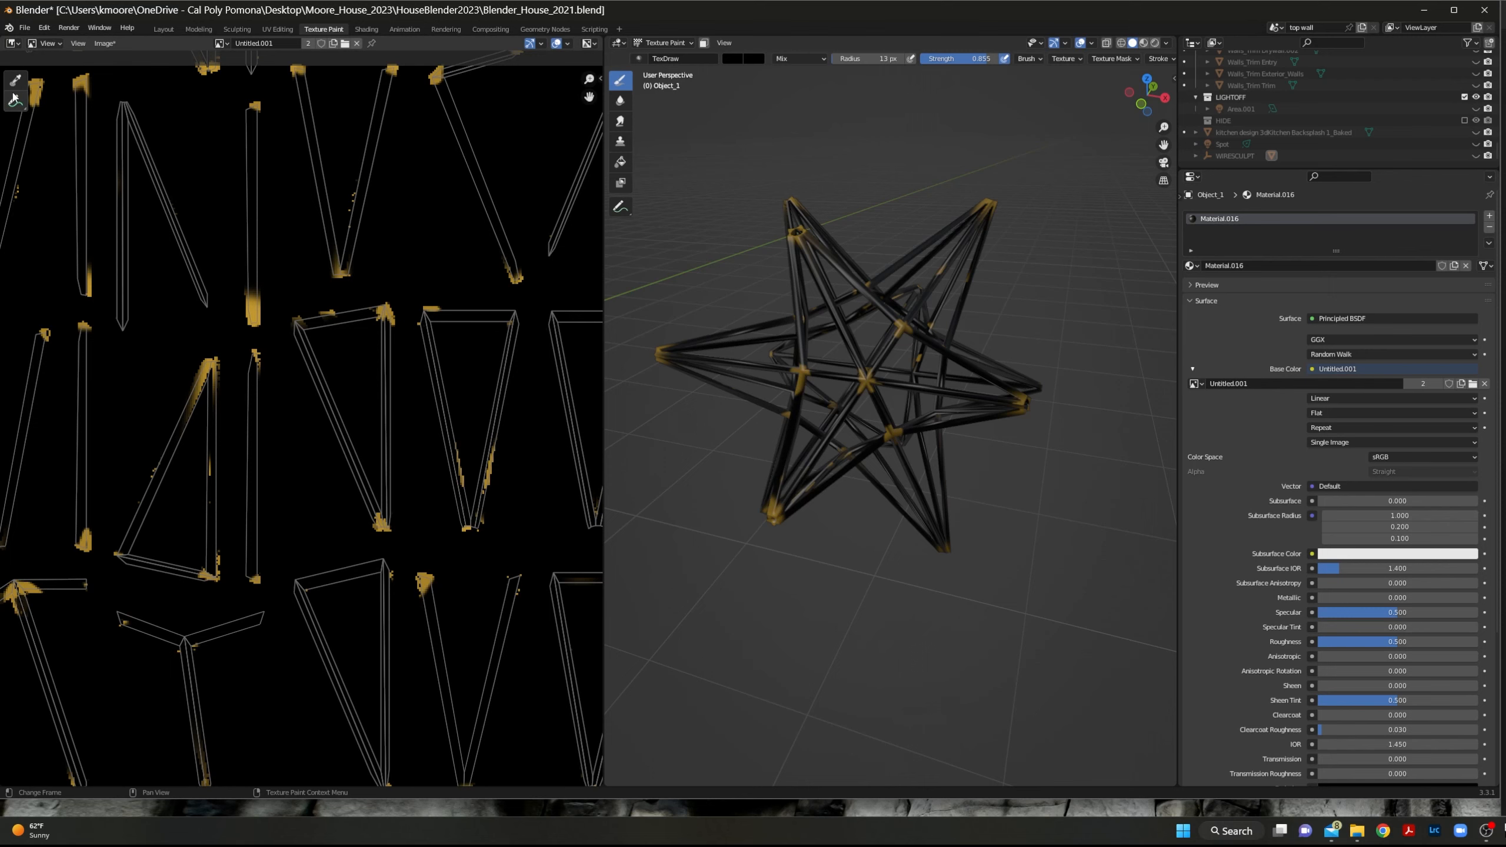
{"action": "scroll", "coordinate": [439, 276], "scroll_direction": "down", "scroll_amount": 3}
{"action": "scroll", "coordinate": [533, 299], "scroll_direction": "down", "scroll_amount": 2}
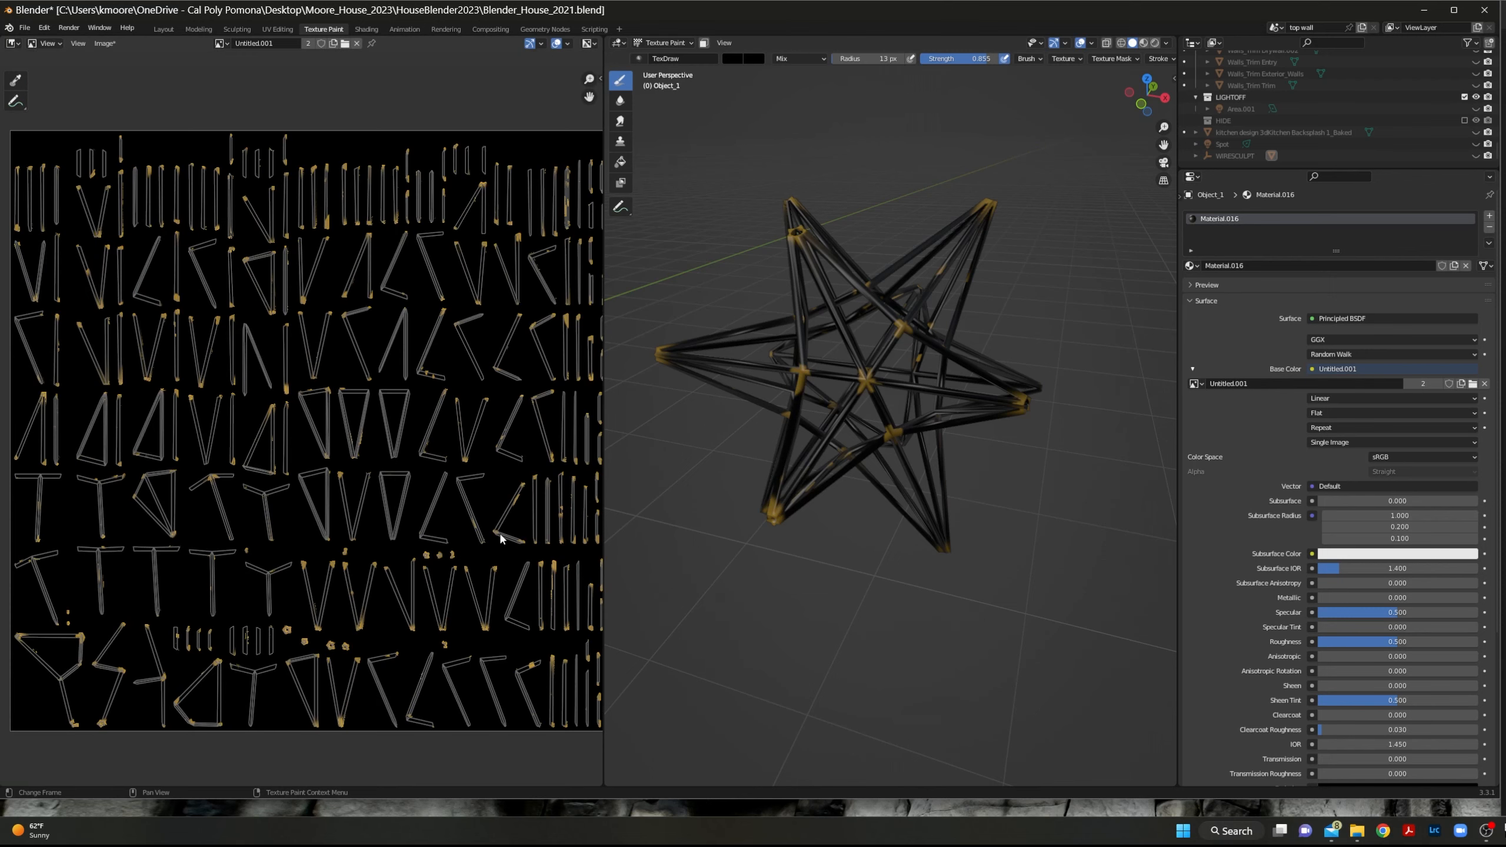
{"action": "scroll", "coordinate": [502, 539], "scroll_direction": "down", "scroll_amount": 2}
{"action": "scroll", "coordinate": [493, 505], "scroll_direction": "up", "scroll_amount": 1}
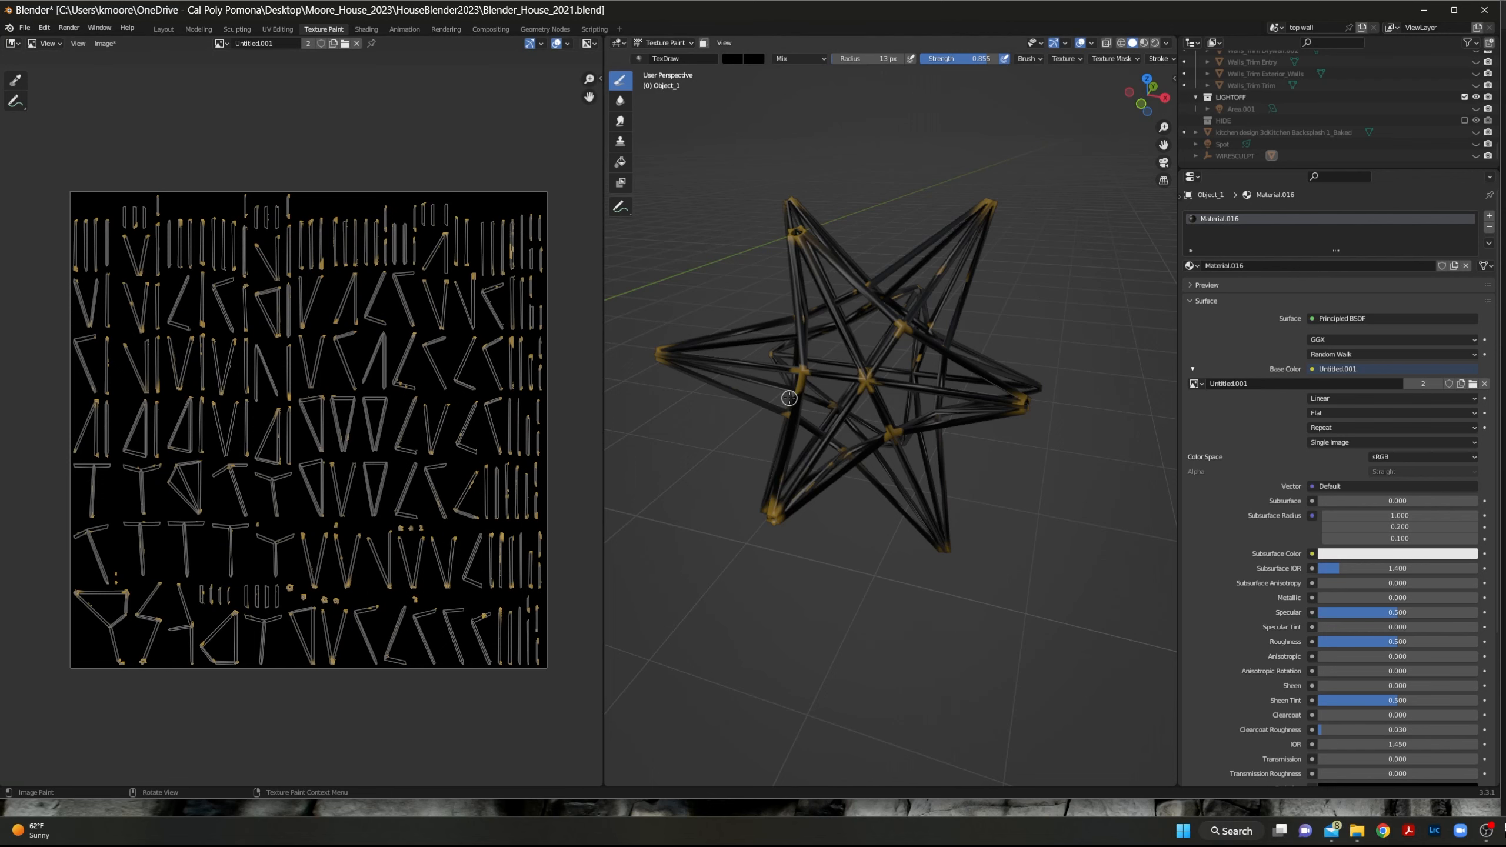
{"action": "scroll", "coordinate": [789, 398], "scroll_direction": "up", "scroll_amount": 6}
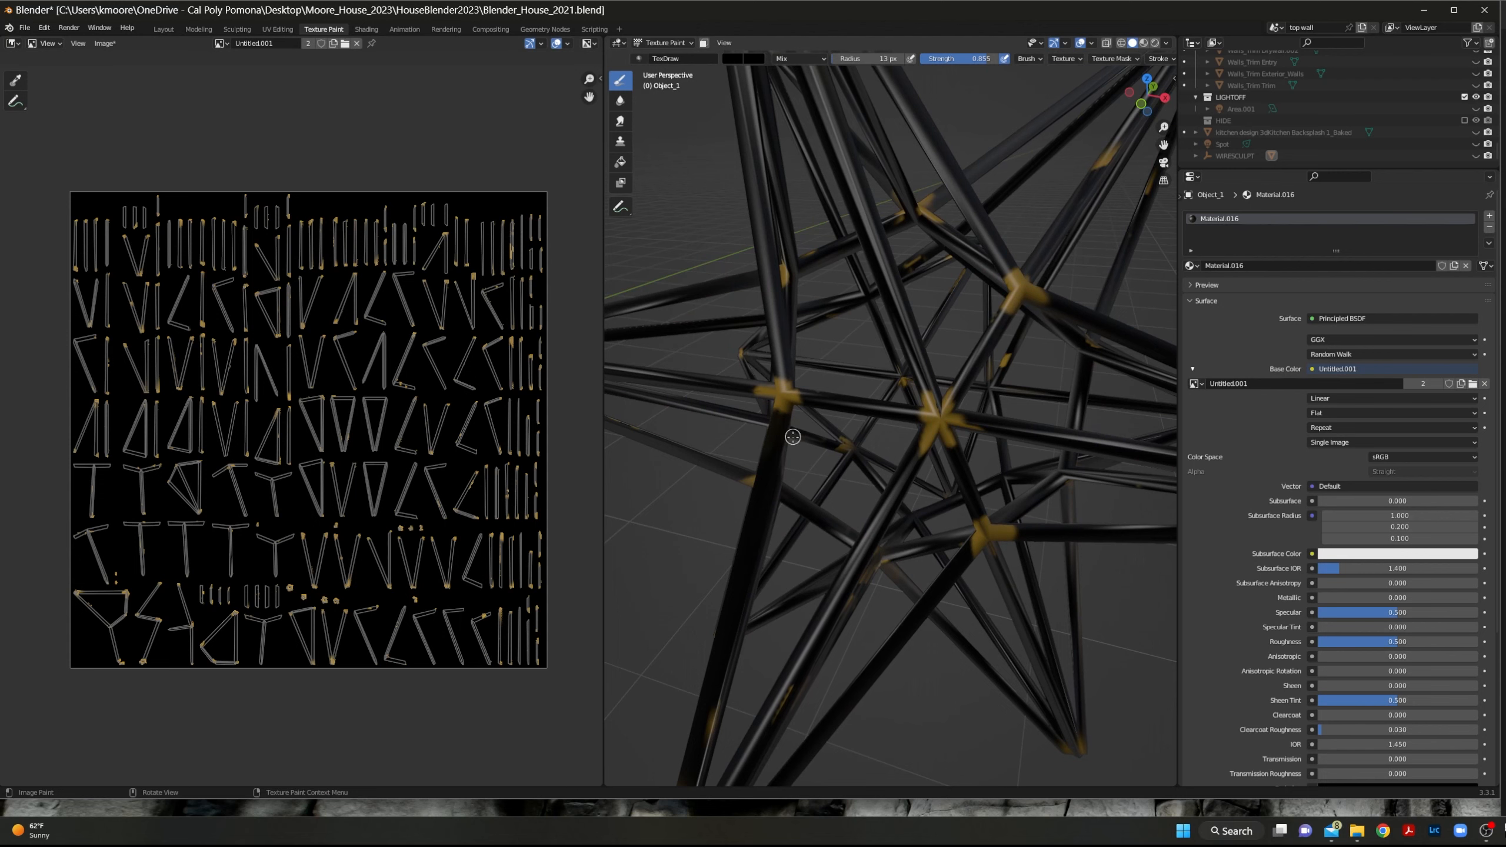
{"action": "scroll", "coordinate": [787, 416], "scroll_direction": "down", "scroll_amount": 6}
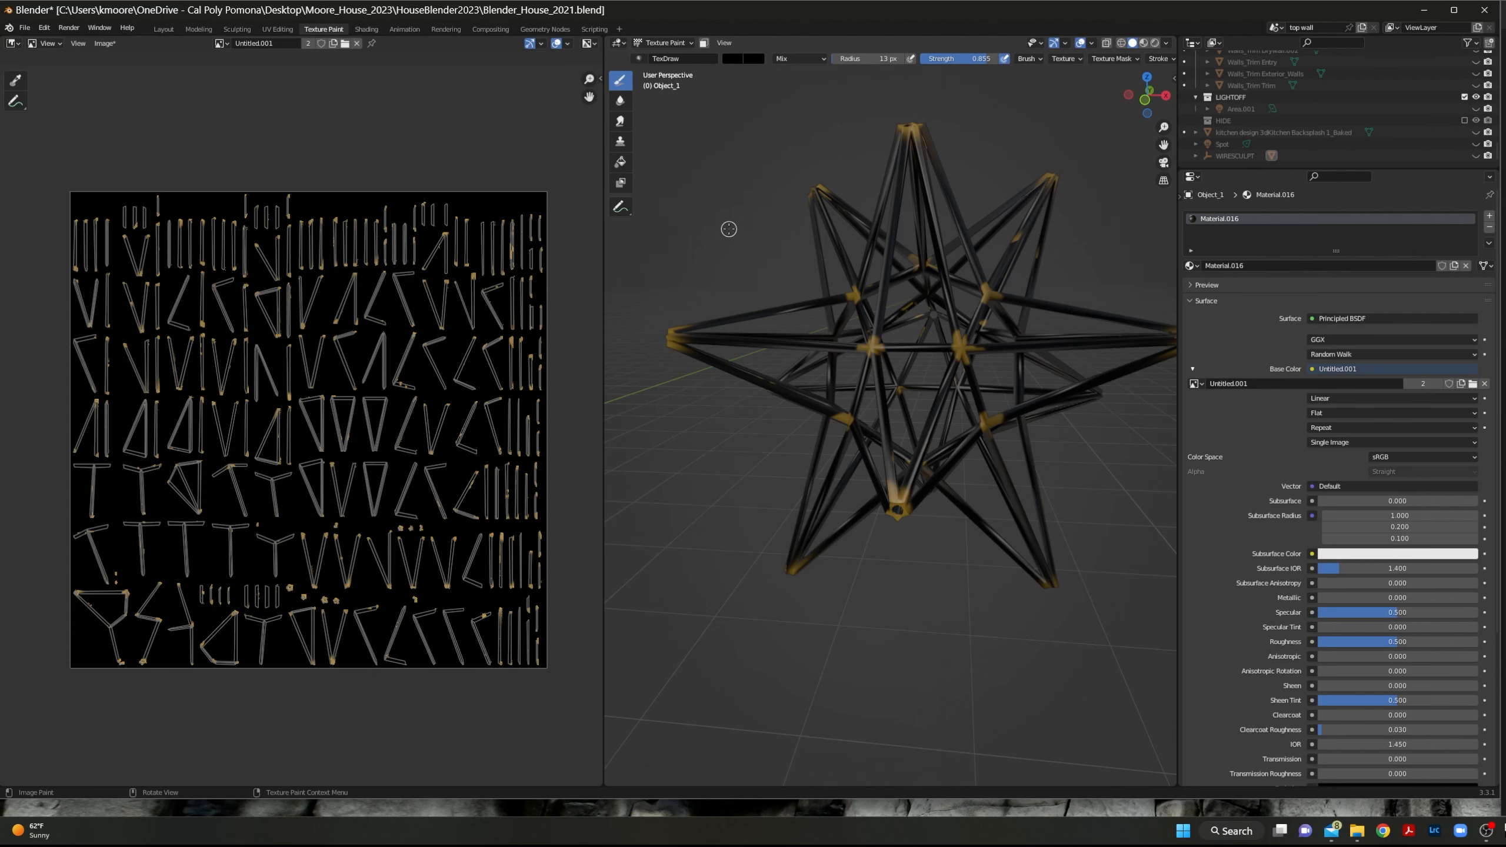
Check the star's mesh with all of its geometry selected, return to Texture Paint mode and save the painted texture image.
{"action": "key", "text": "Tab"}
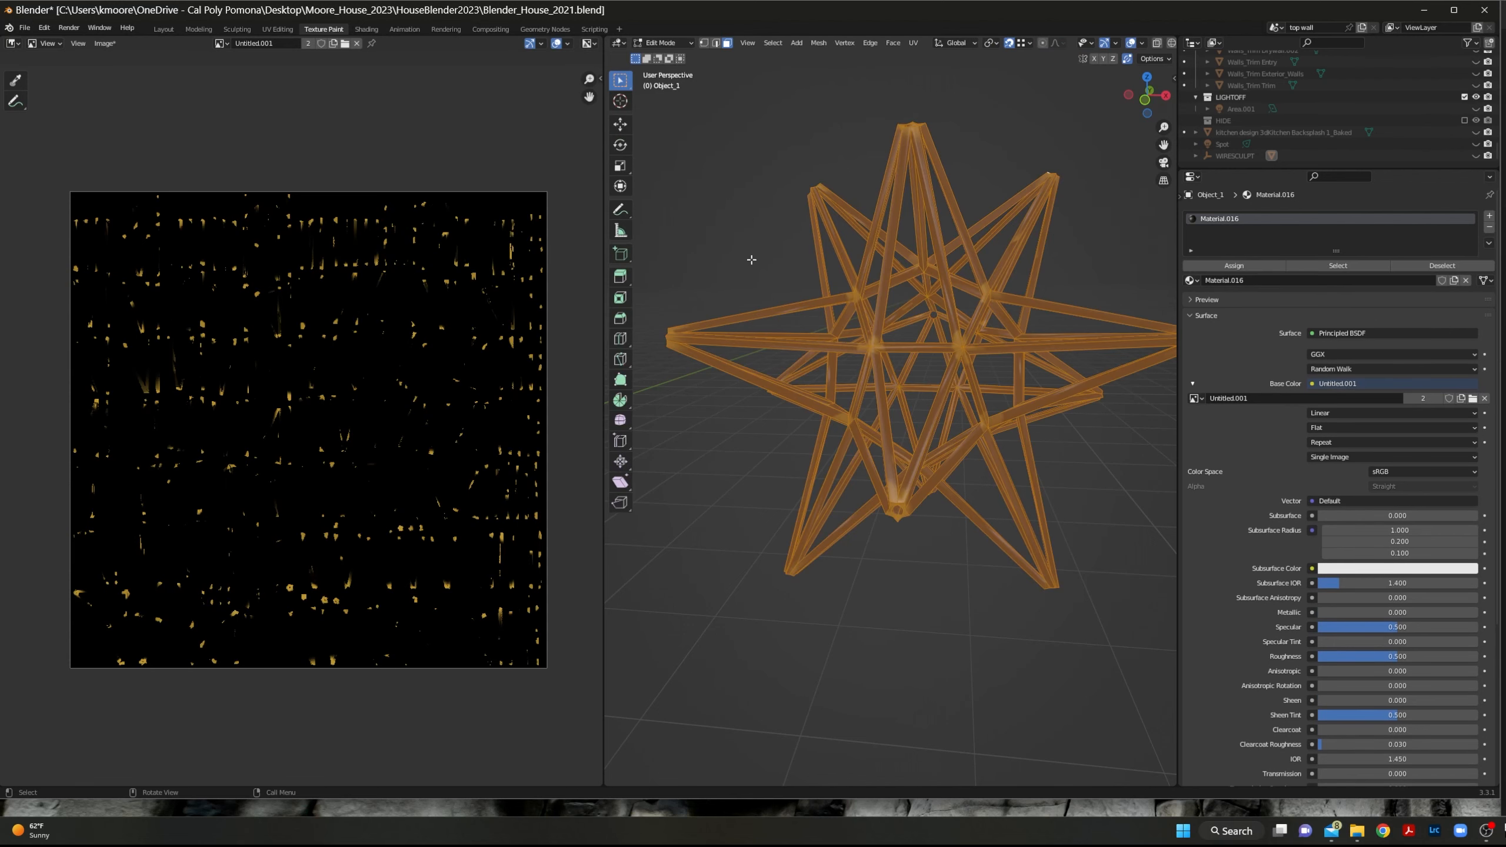
{"action": "key", "text": "alt+a"}
{"action": "key", "text": "a"}
{"action": "key", "text": "Tab"}
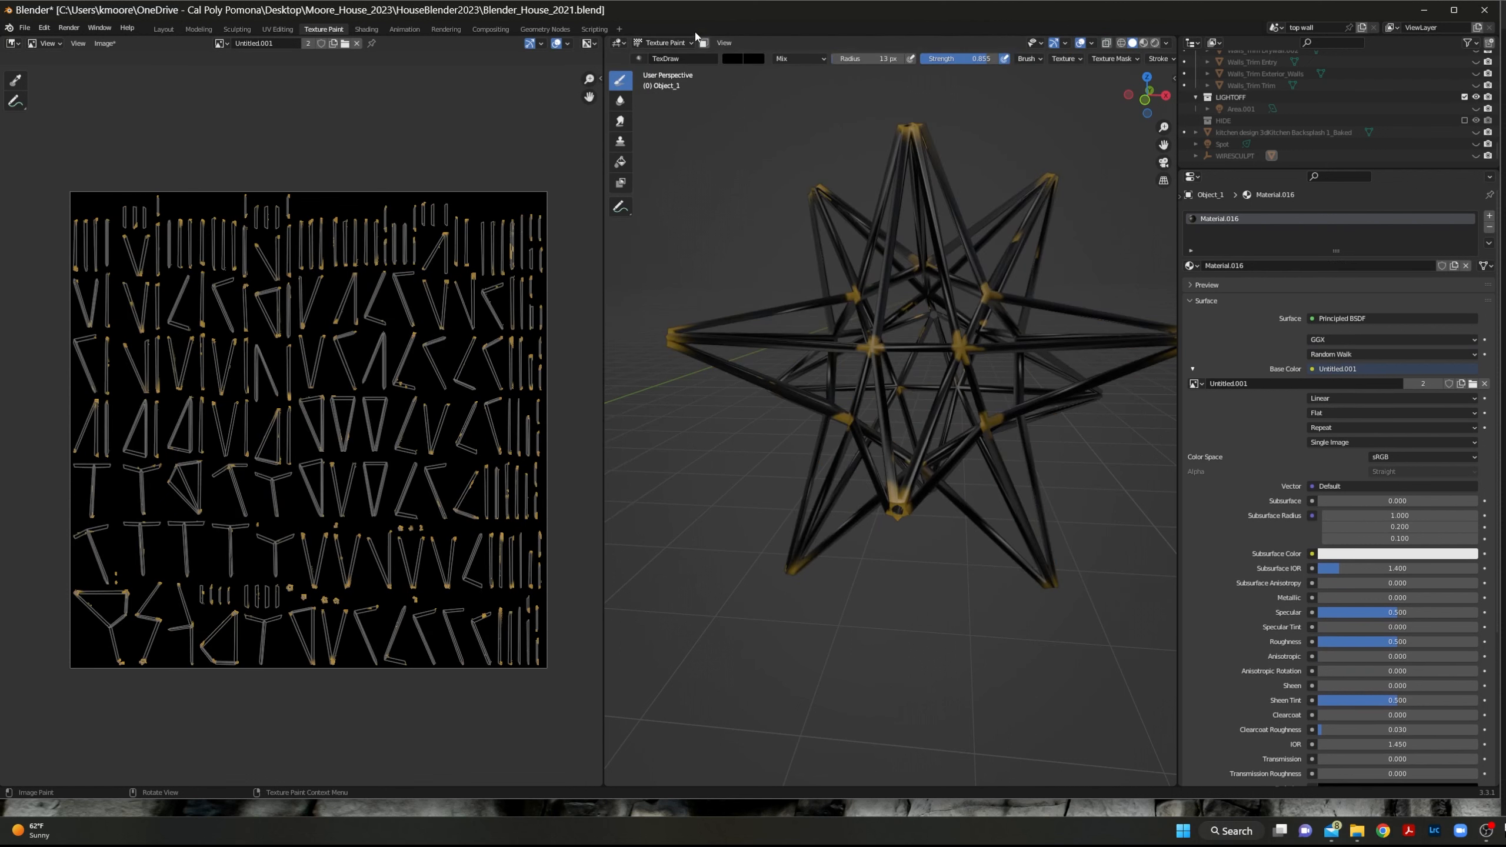
{"action": "left_click", "coordinate": [104, 44]}
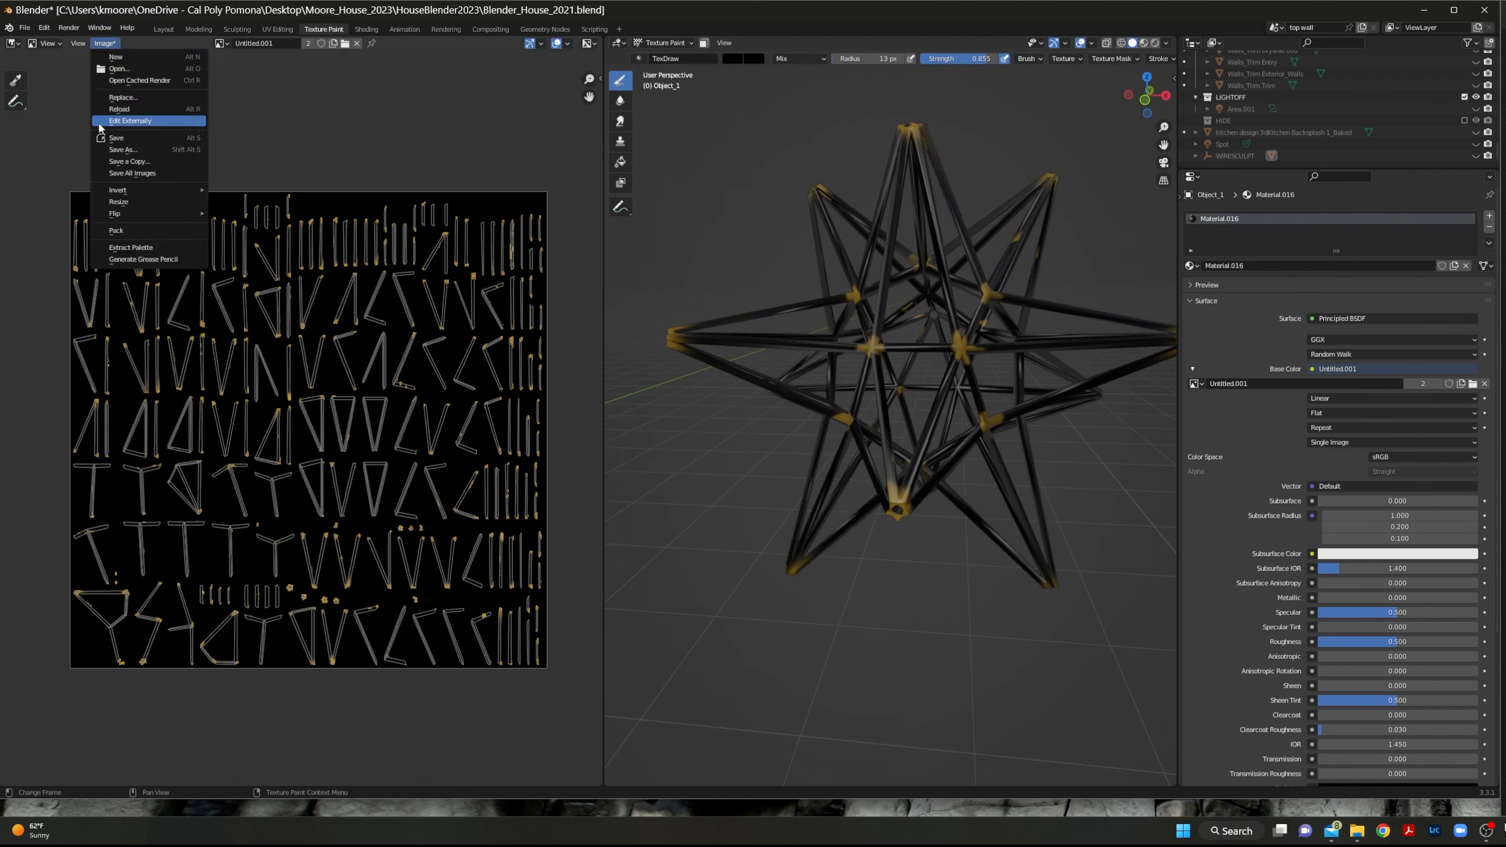
{"action": "left_click", "coordinate": [129, 139]}
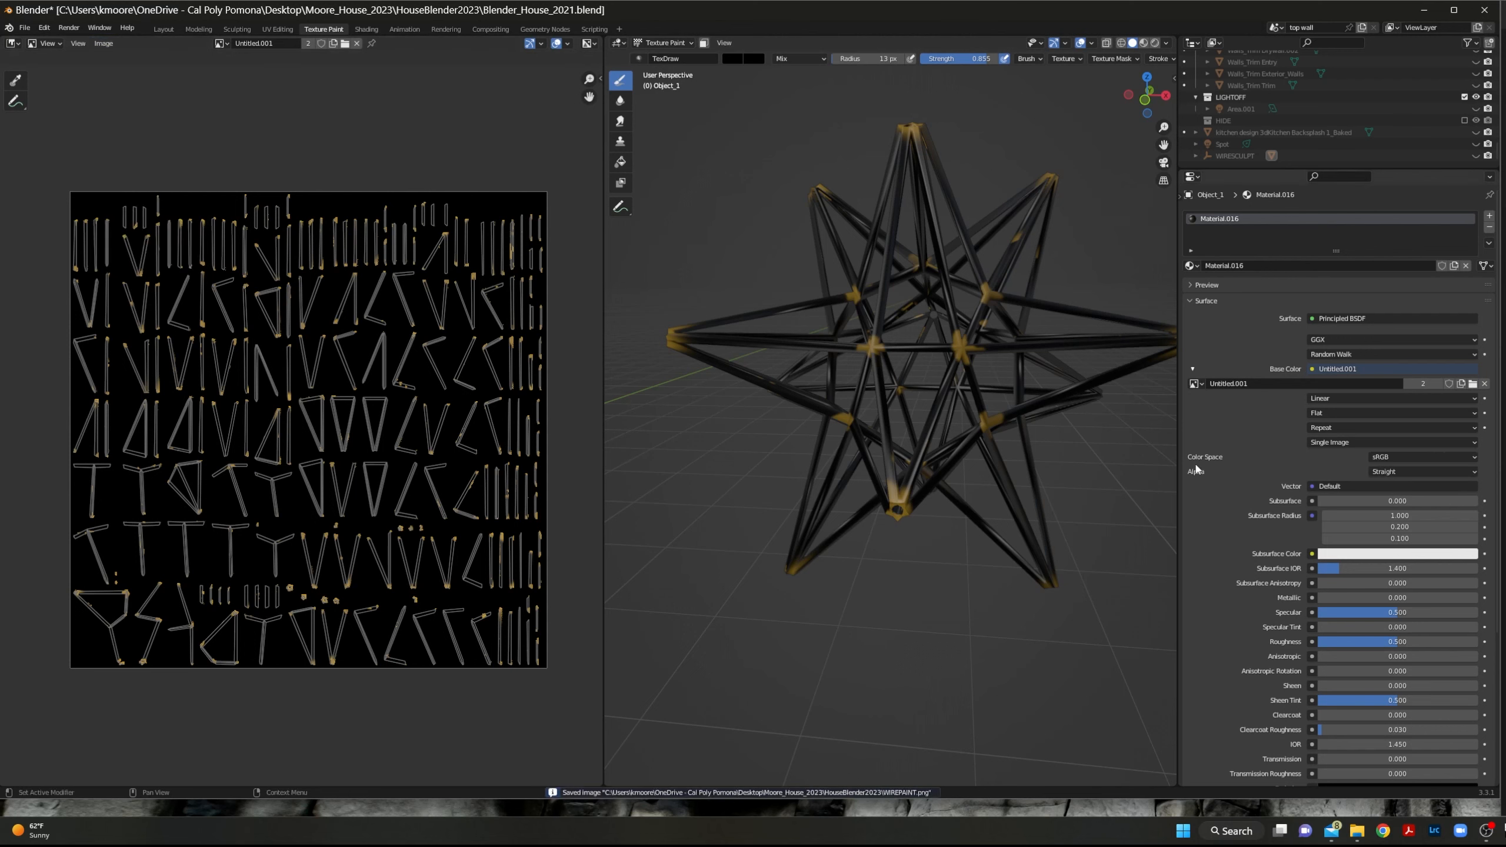
Look over the painted star, return it to Object Mode and switch to the Modeling workspace.
{"action": "middle_click_drag", "start_coordinate": [1117, 466], "coordinate": [1028, 486]}
{"action": "scroll", "coordinate": [860, 492], "scroll_direction": "up", "scroll_amount": 3}
{"action": "middle_click_drag", "start_coordinate": [860, 492], "coordinate": [904, 329]}
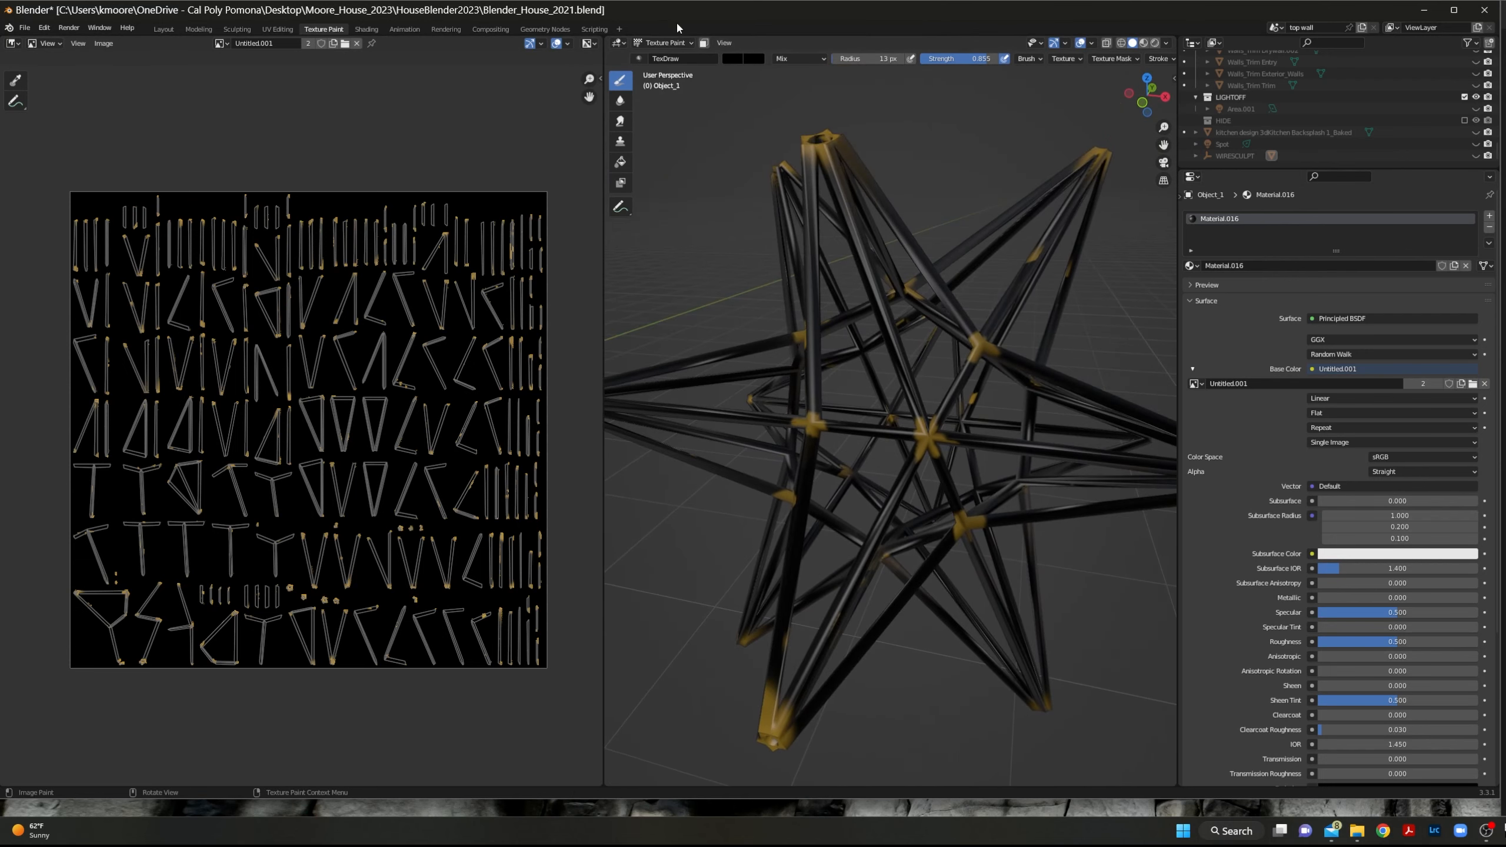
{"action": "left_click", "coordinate": [664, 43]}
{"action": "left_click", "coordinate": [687, 57]}
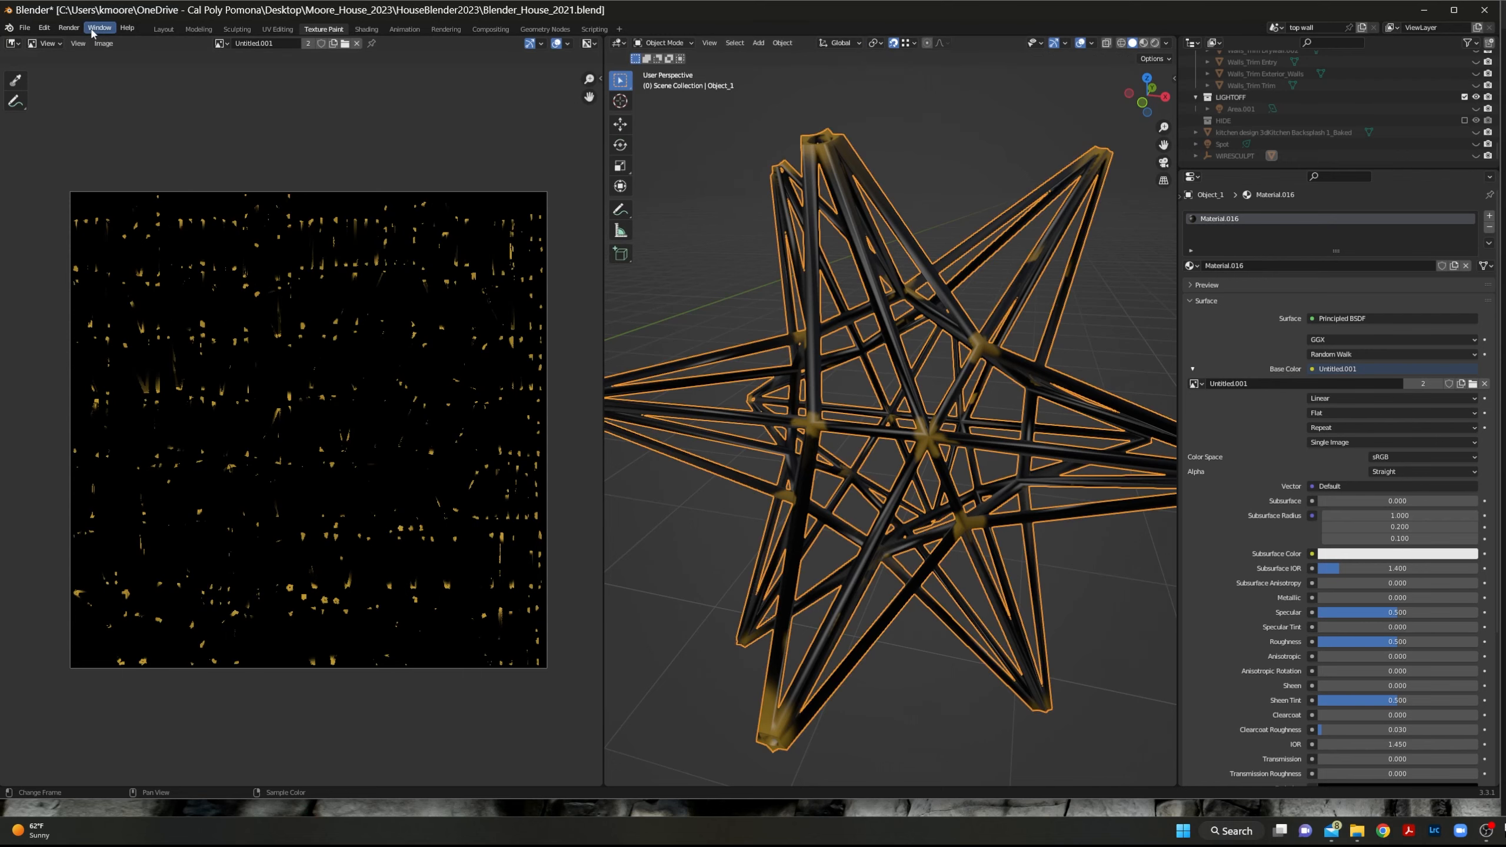
{"action": "left_click", "coordinate": [201, 31]}
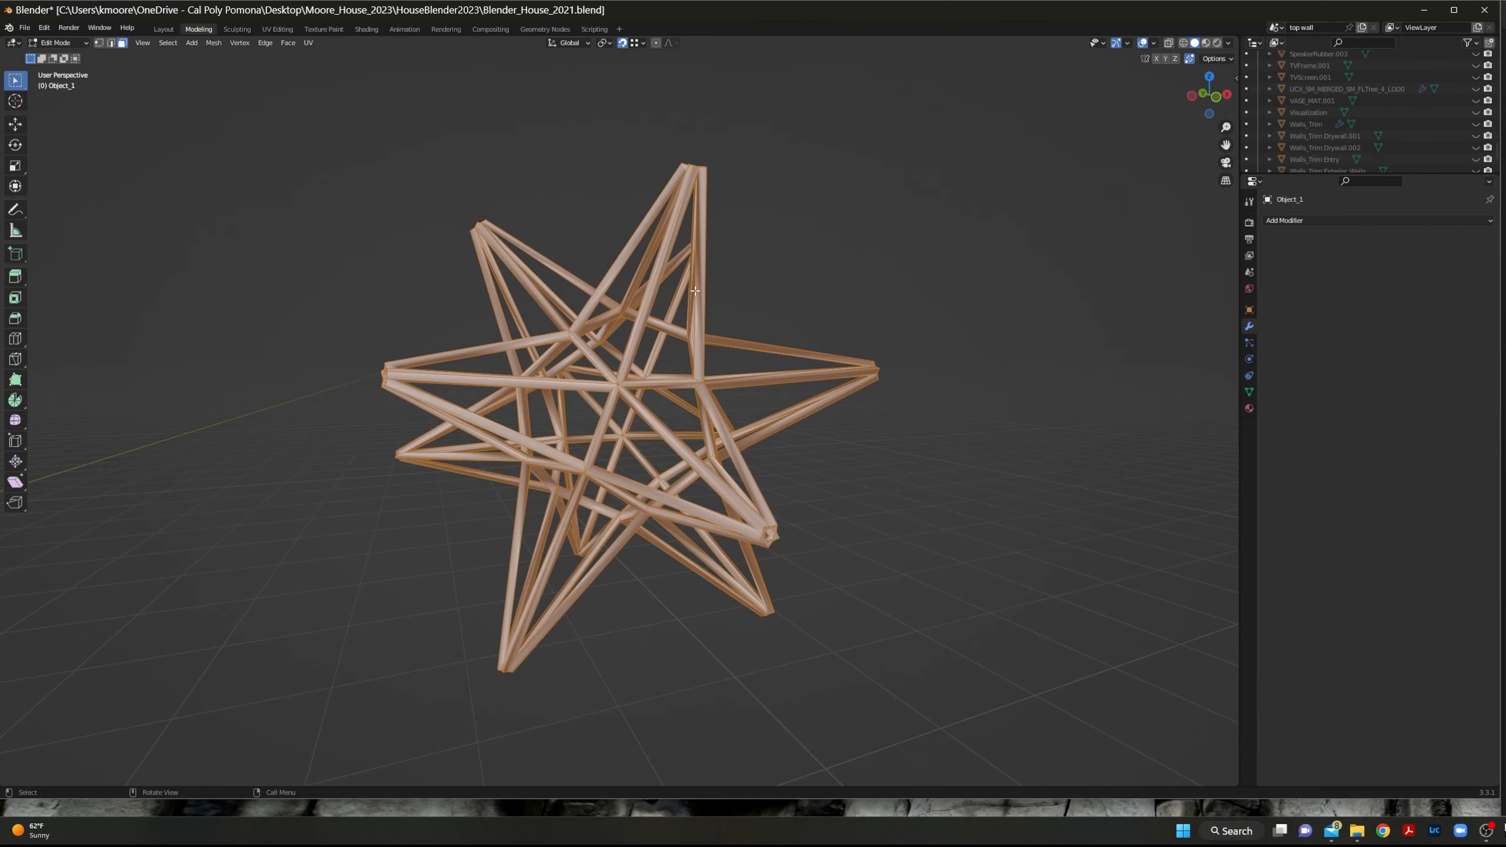
Leave mesh editing, reveal all hidden objects of the house scene and look through the camera.
{"action": "key", "text": "alt+h"}
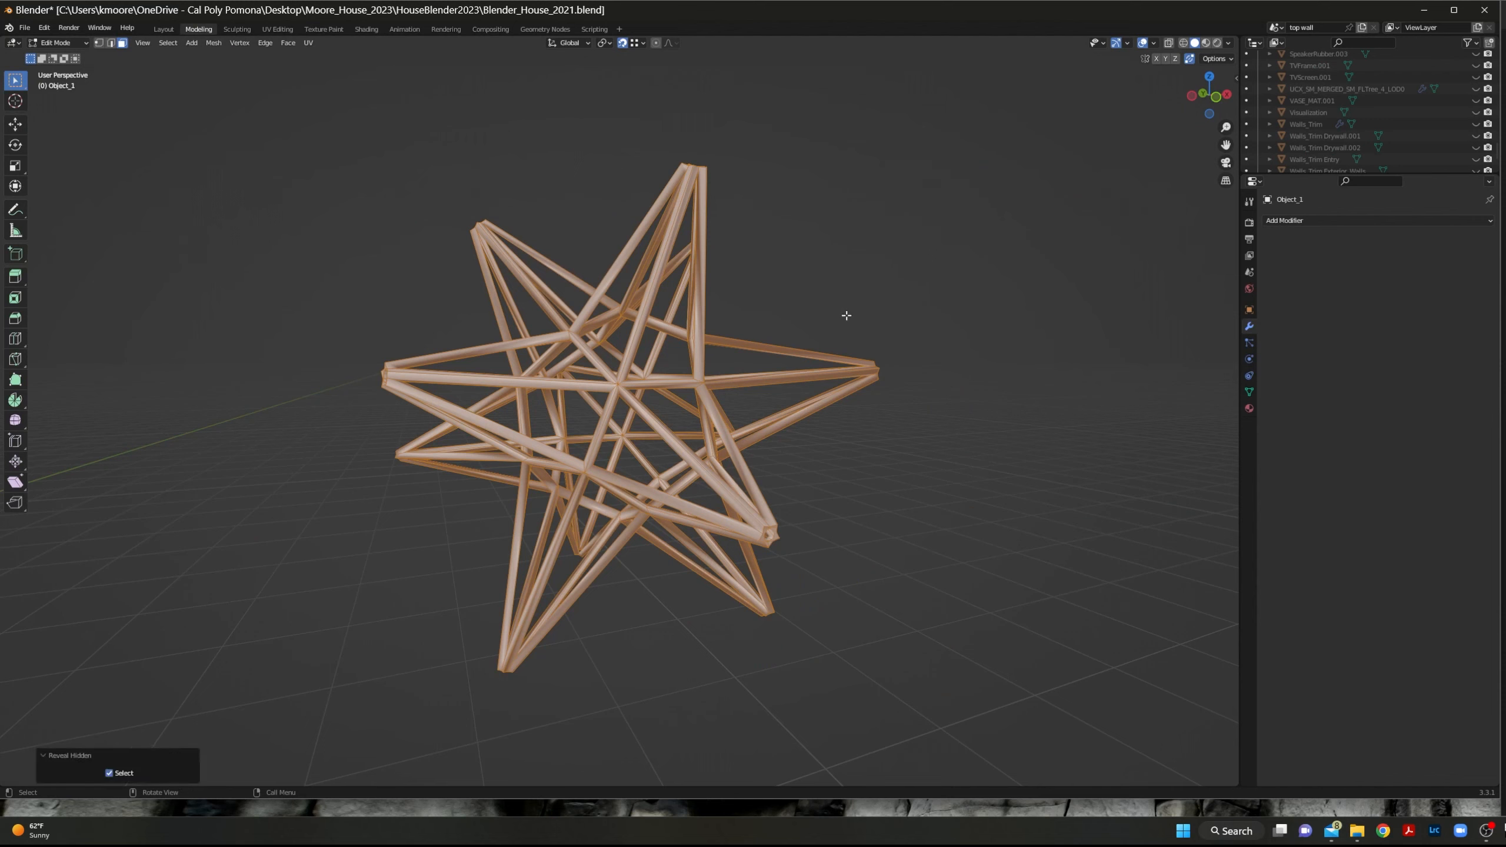
{"action": "key", "text": "Tab"}
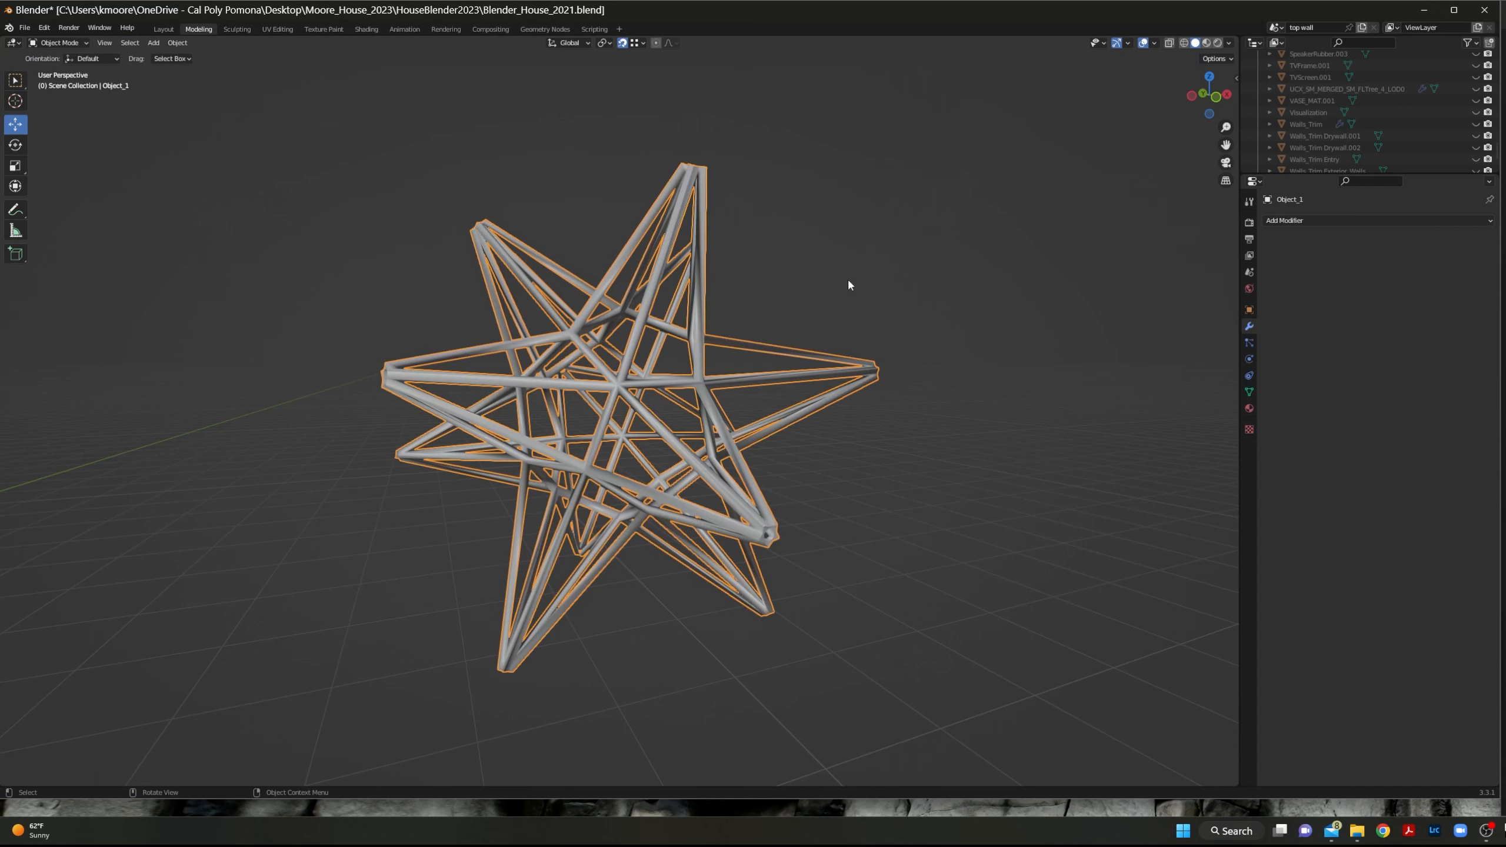
{"action": "key", "text": "alt+h"}
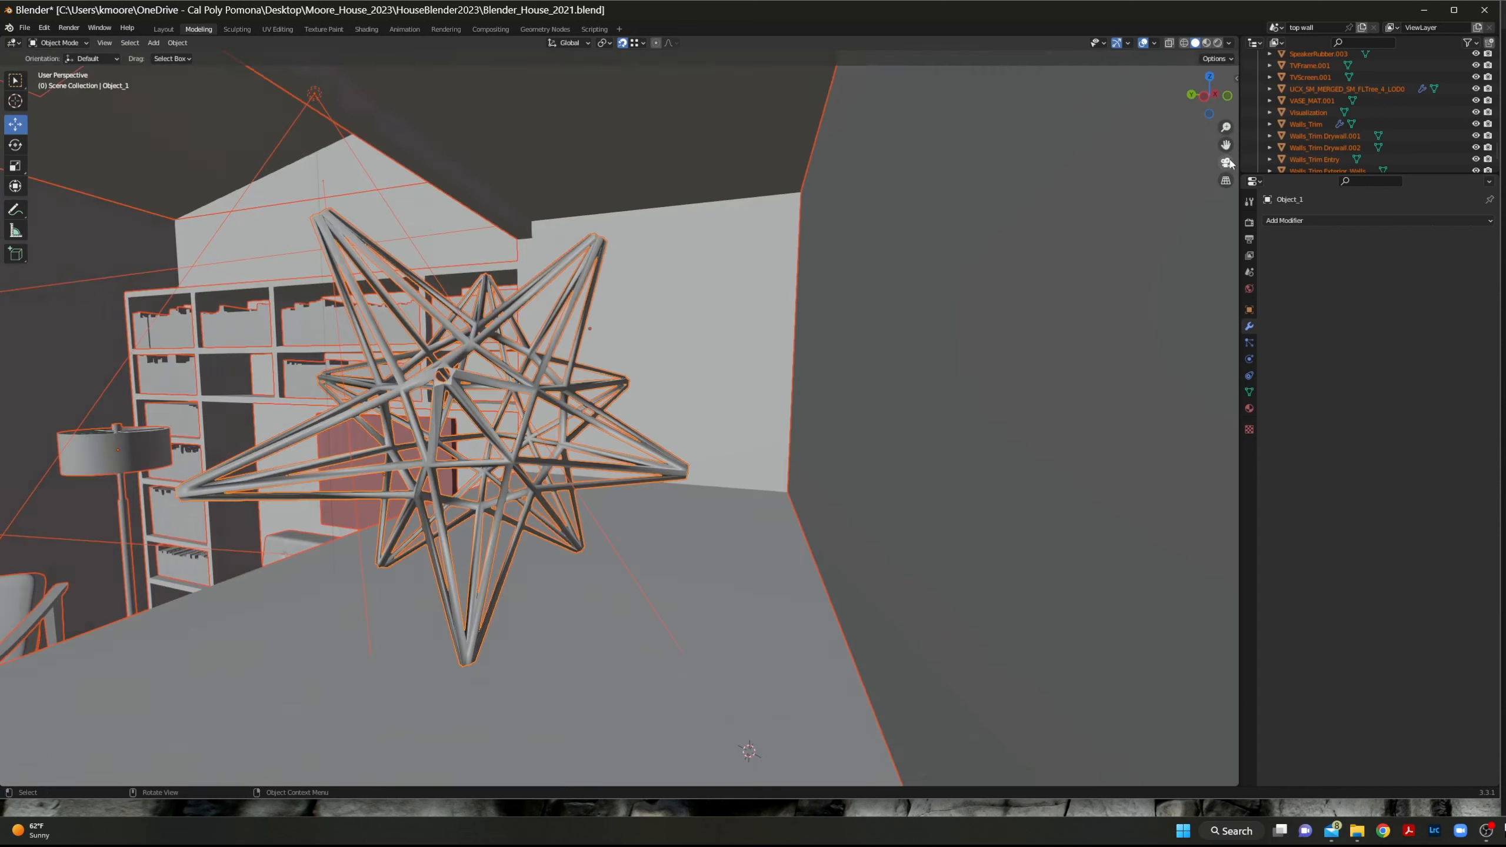
{"action": "left_click", "coordinate": [1226, 163]}
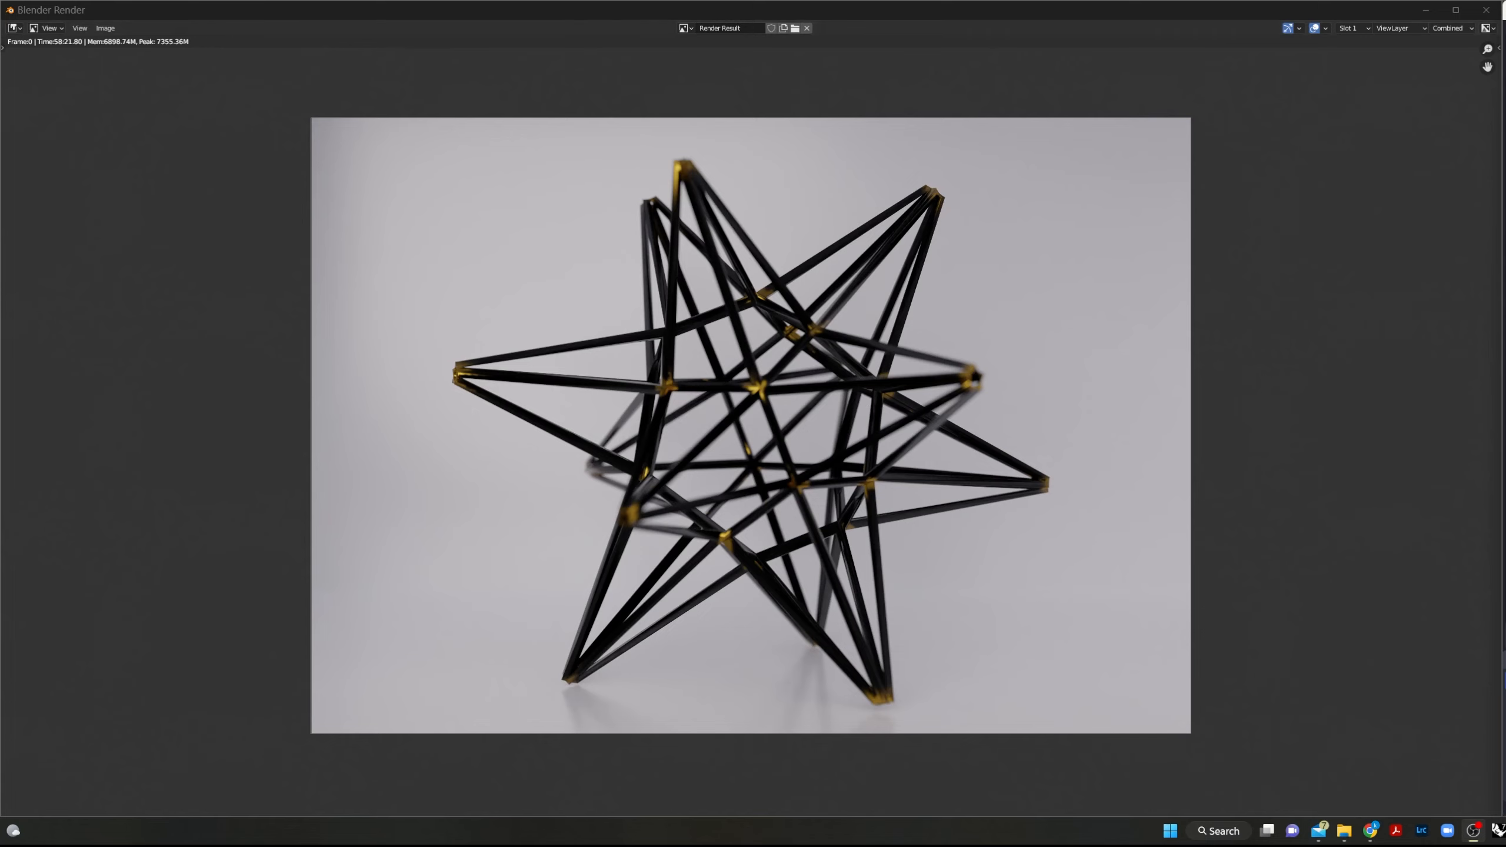
Compare the rendered star with the reference photo KEM13849.JPG, focusing on the gold tips and joints.
{"action": "key", "text": "alt+Tab"}
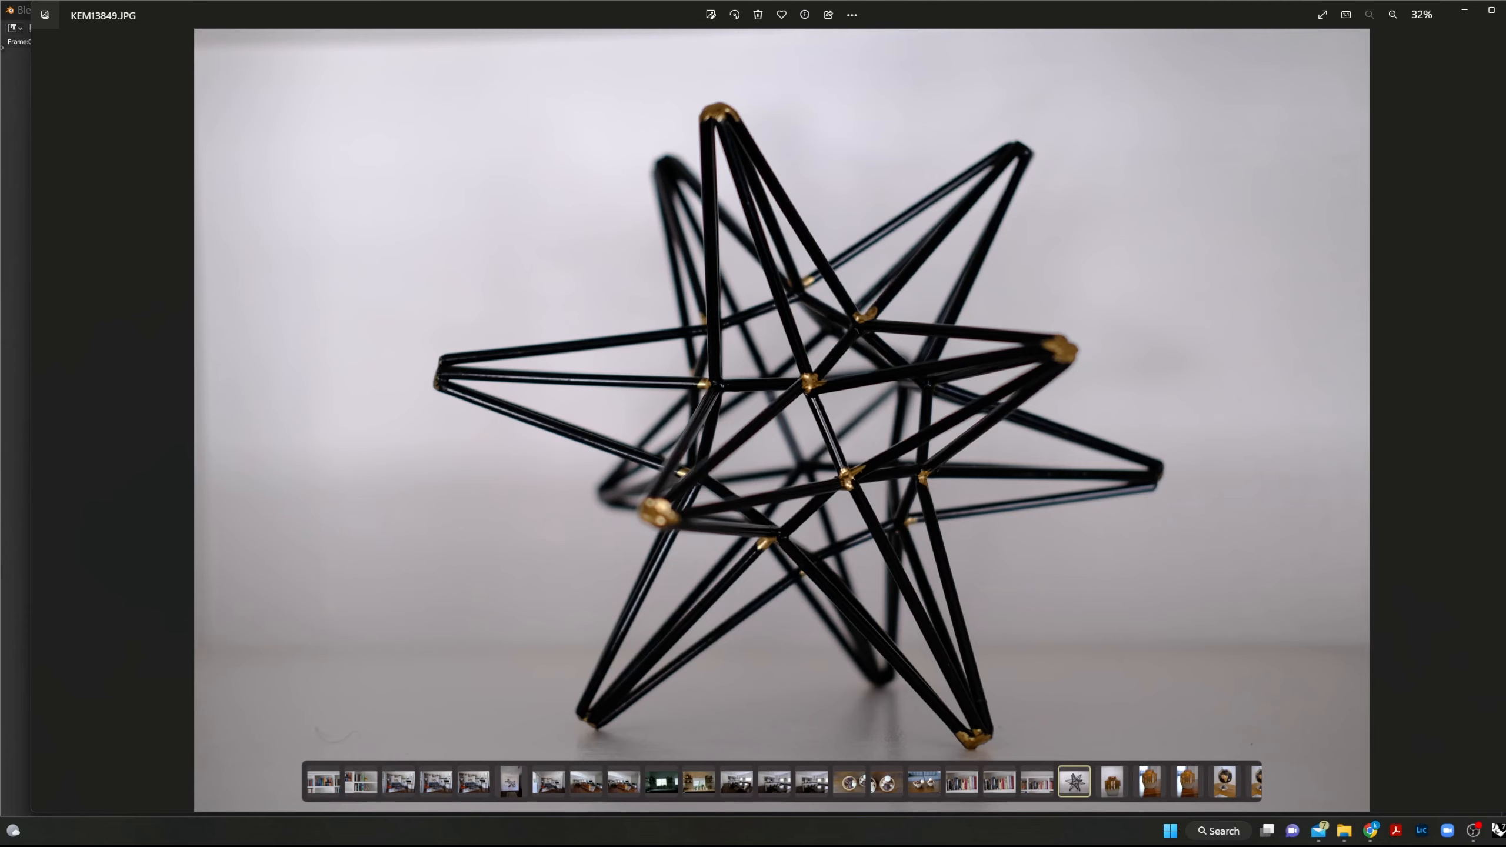
{"action": "key", "text": "alt+Tab"}
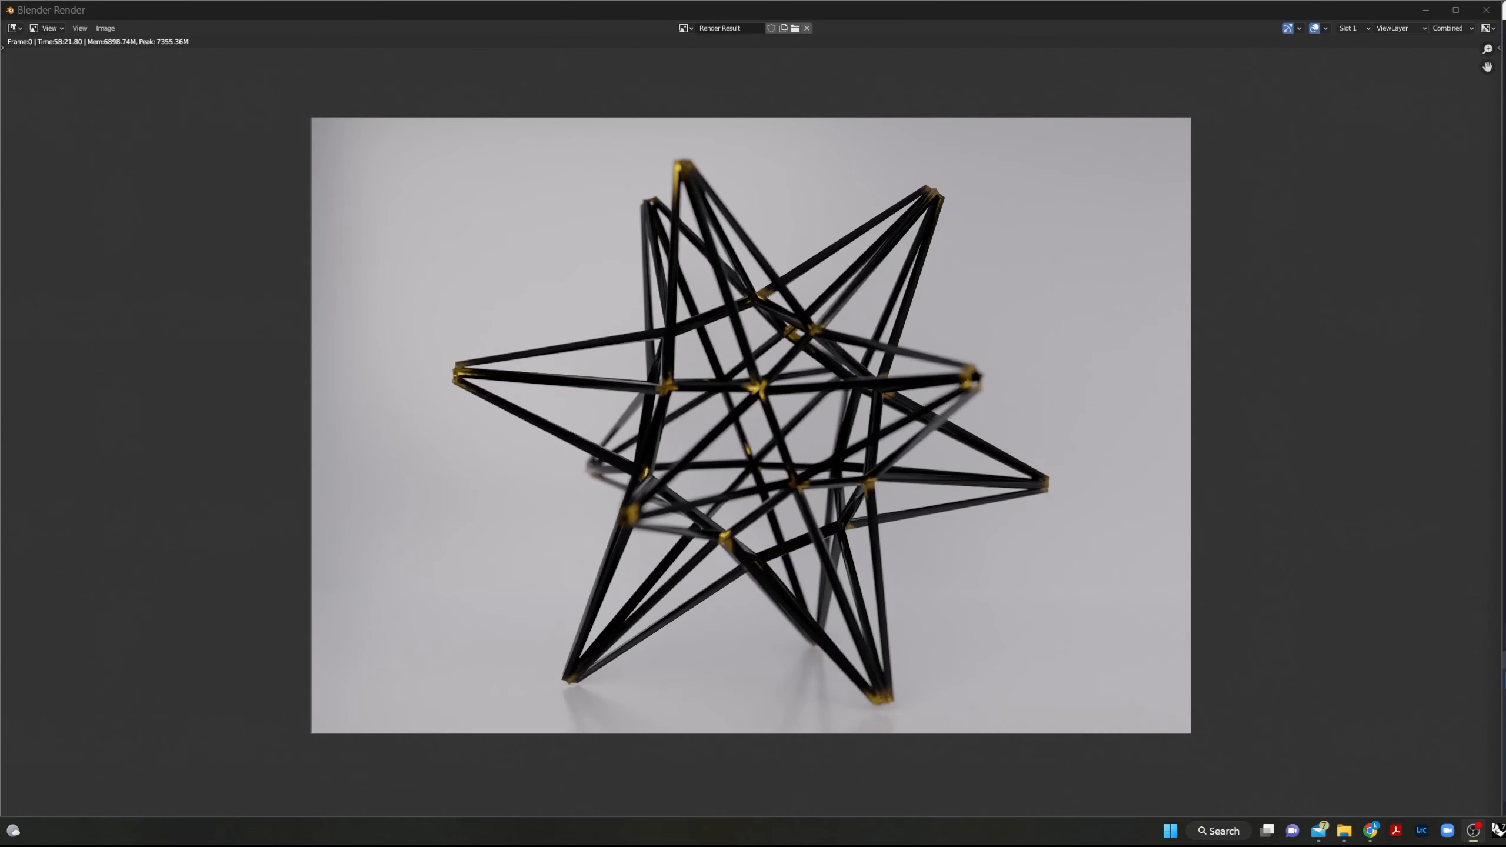
{"action": "key", "text": "alt+Tab"}
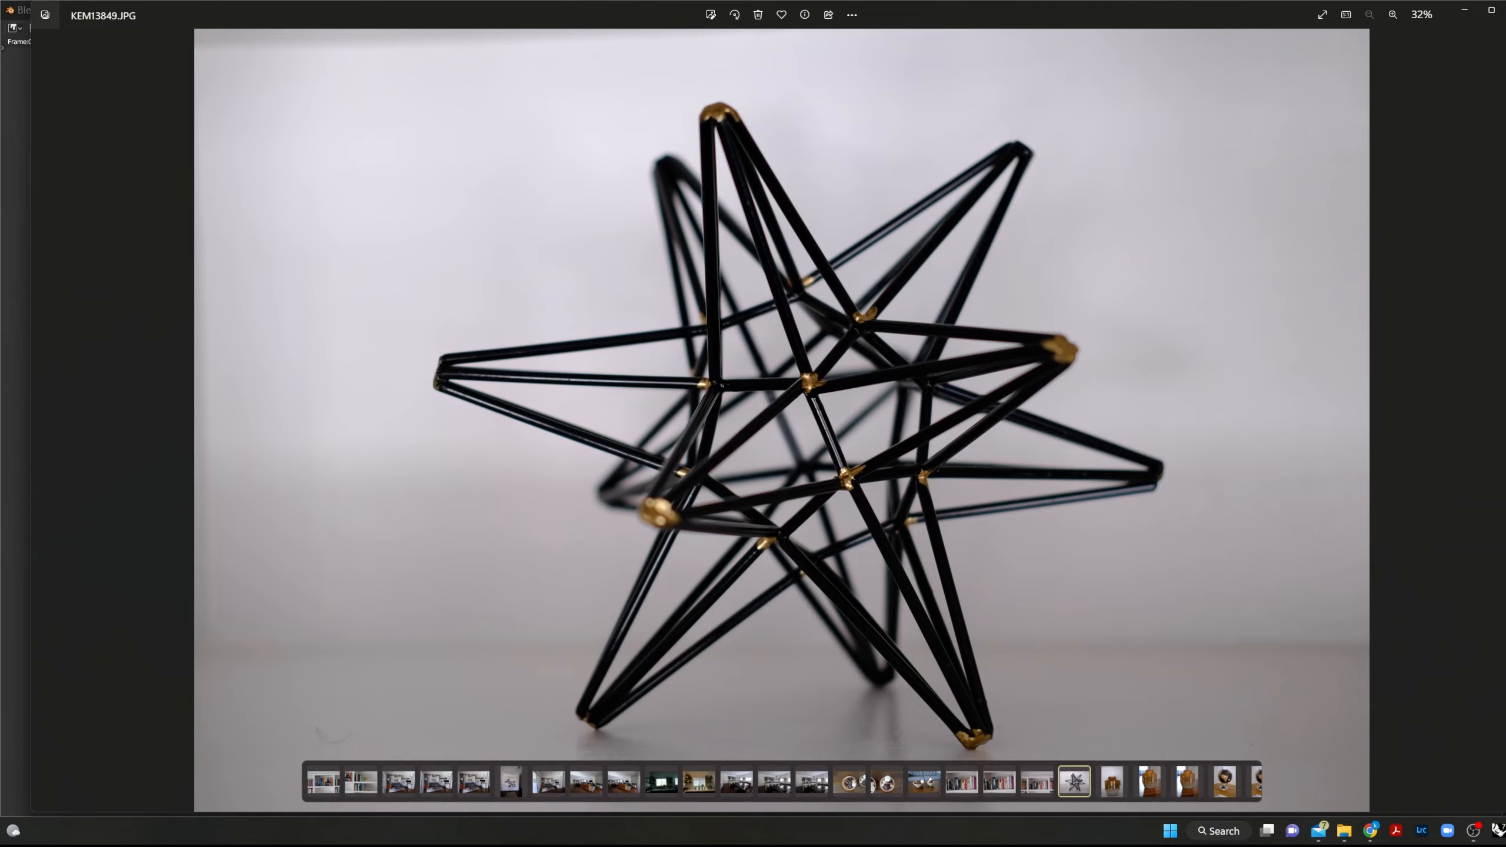
{"action": "key", "text": "alt+Tab"}
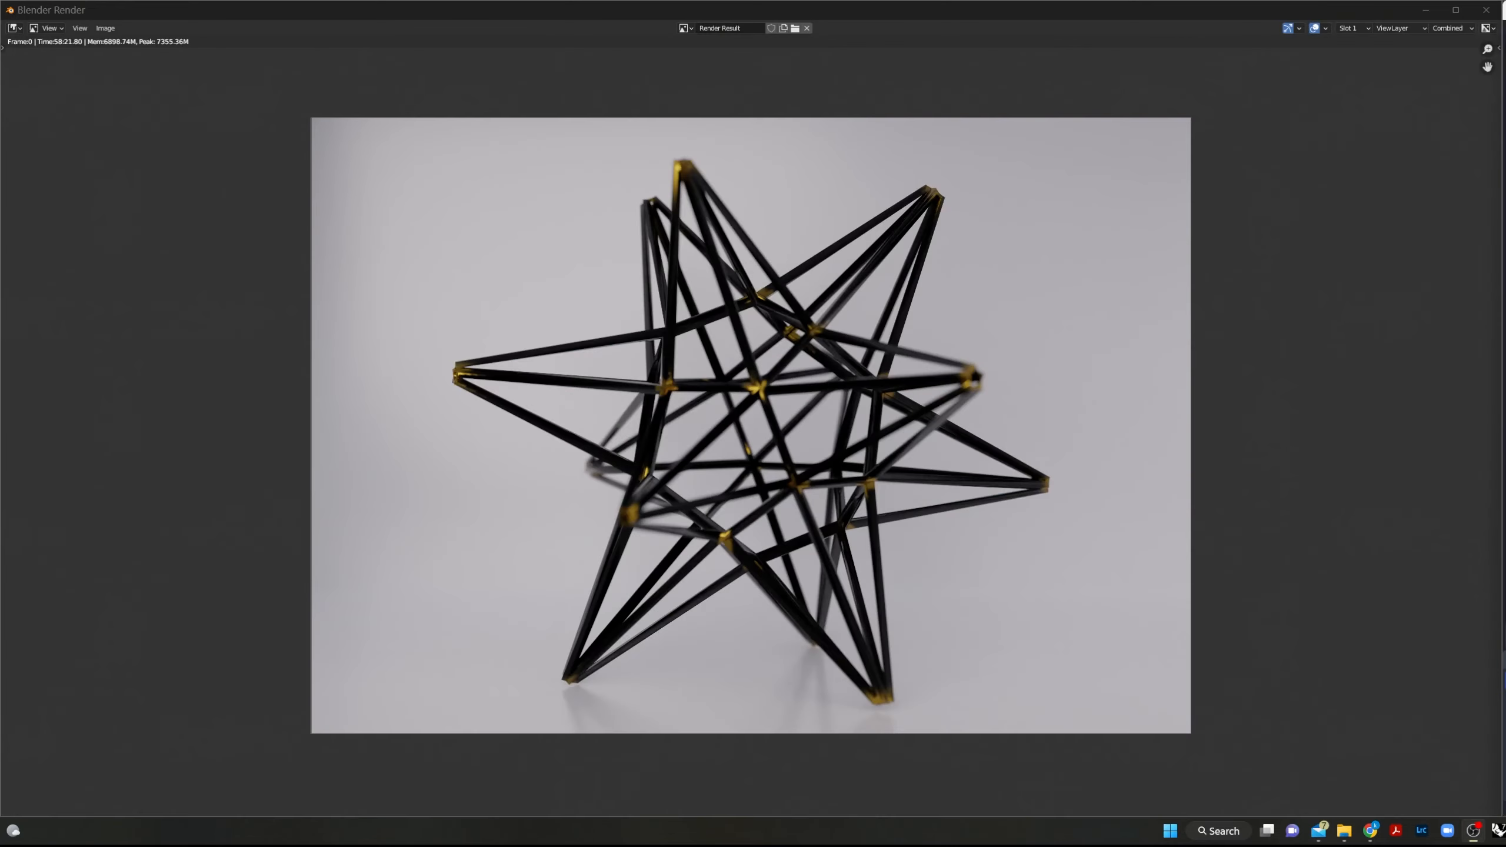
{"action": "key", "text": "alt+Tab"}
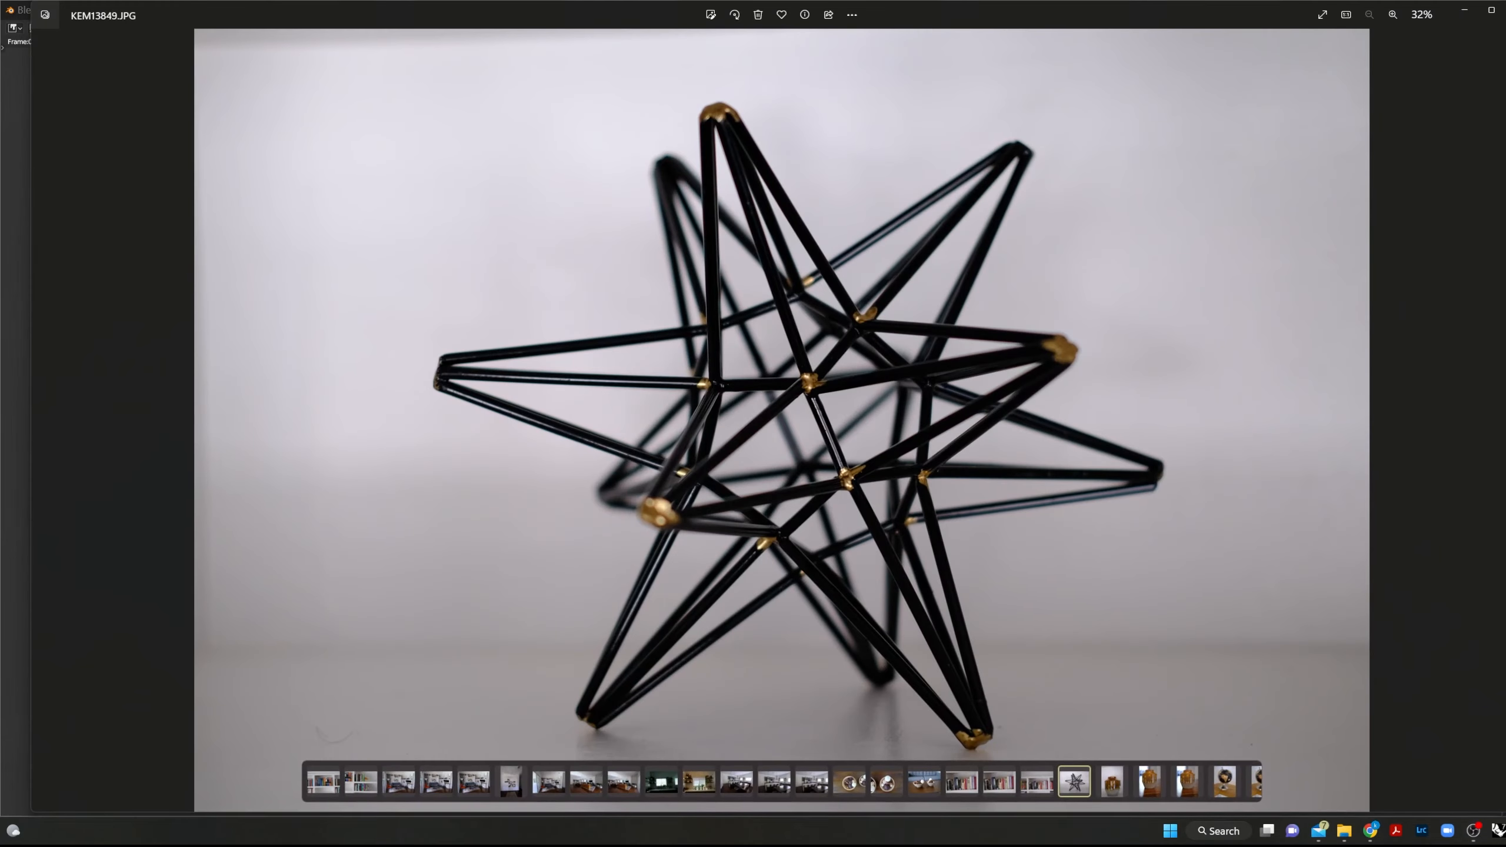
{"action": "key", "text": "alt+Tab"}
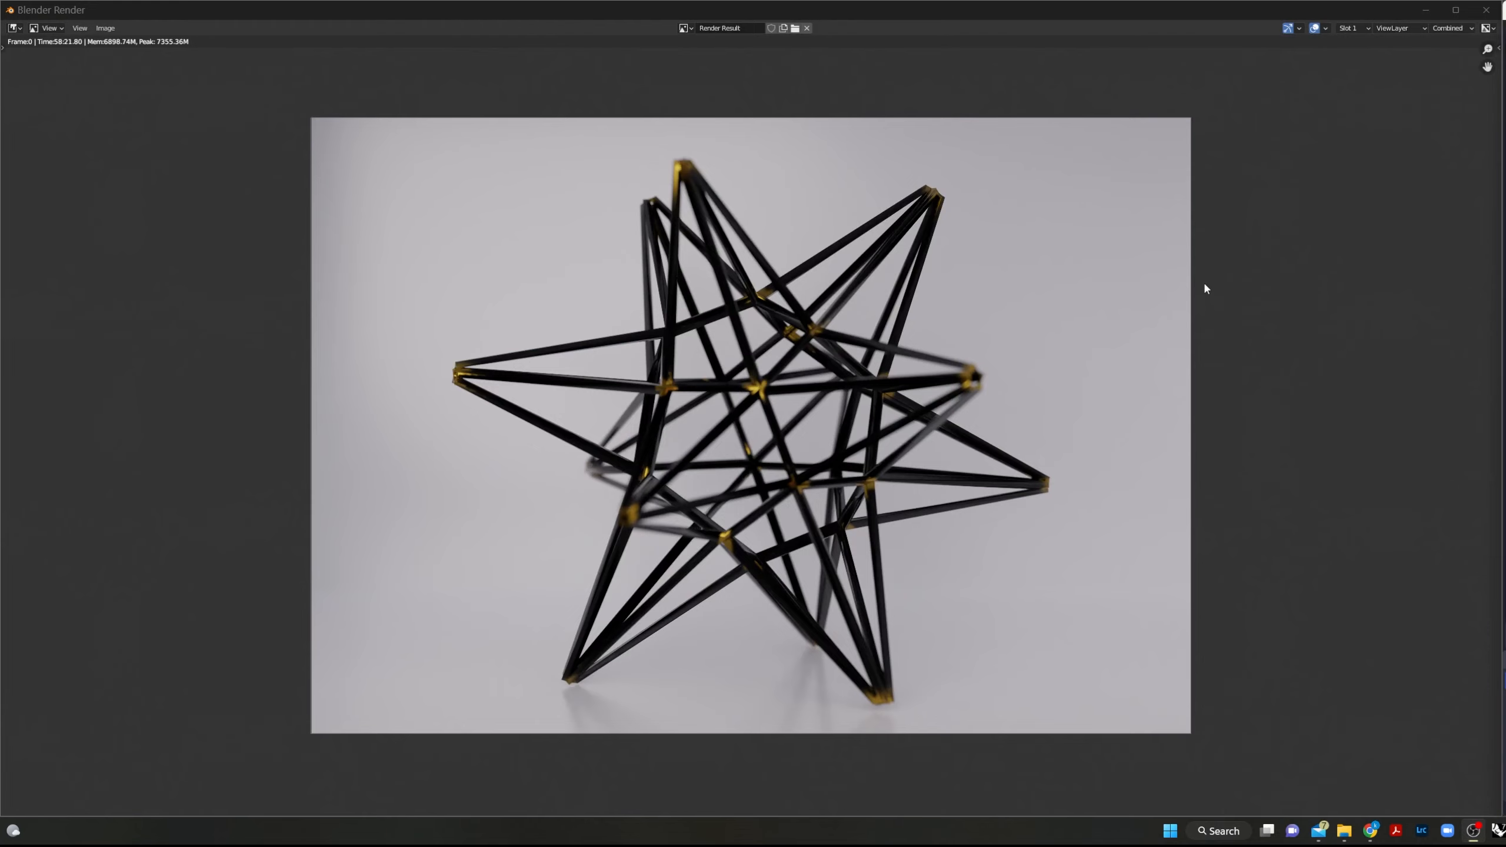
Put the render result away and bring up the scene's output settings.
{"action": "left_click", "coordinate": [1425, 10]}
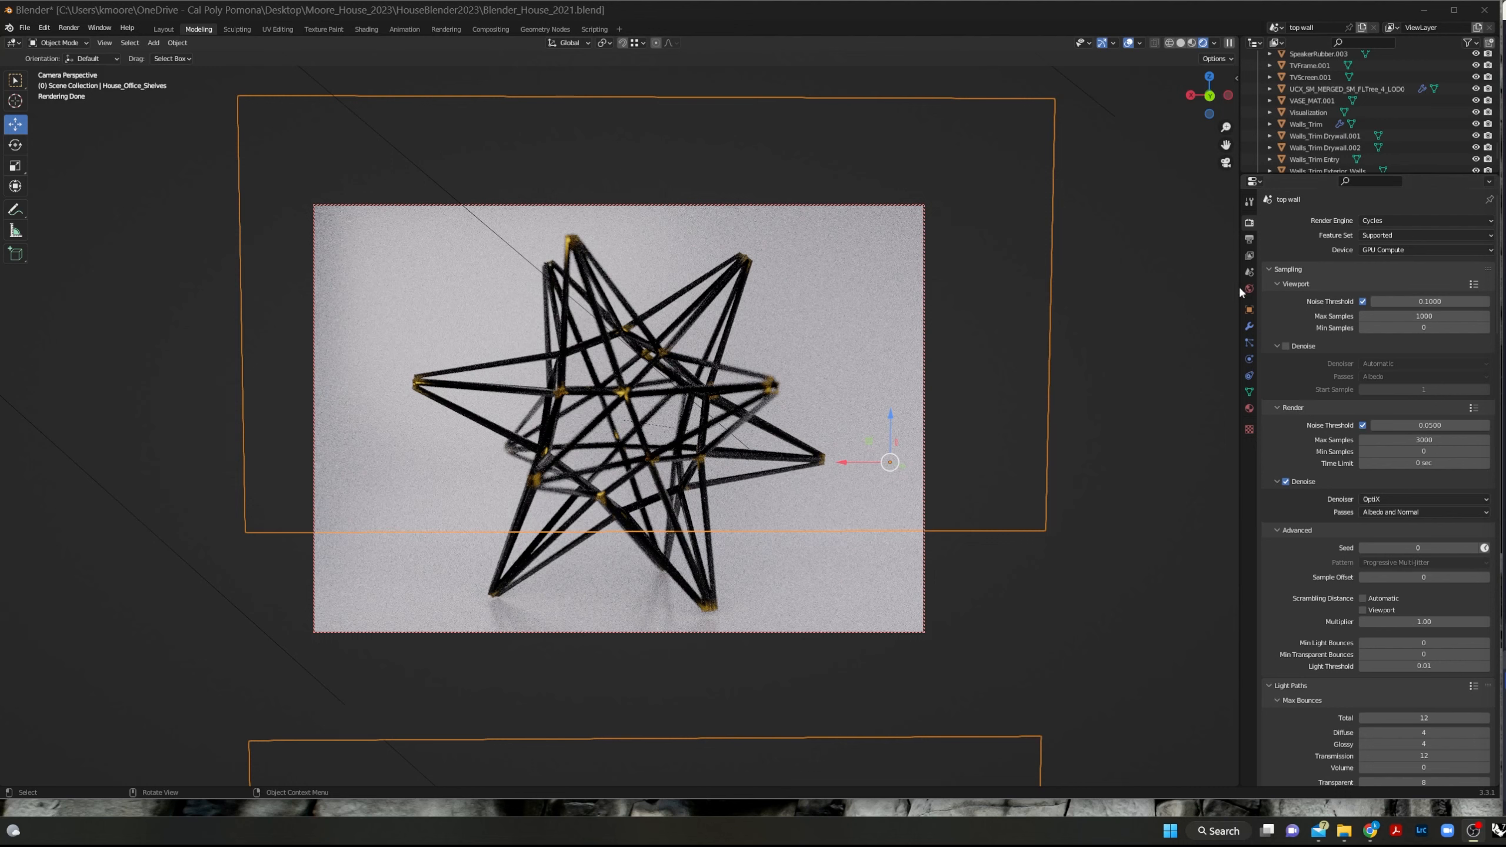
{"action": "left_click", "coordinate": [1249, 240]}
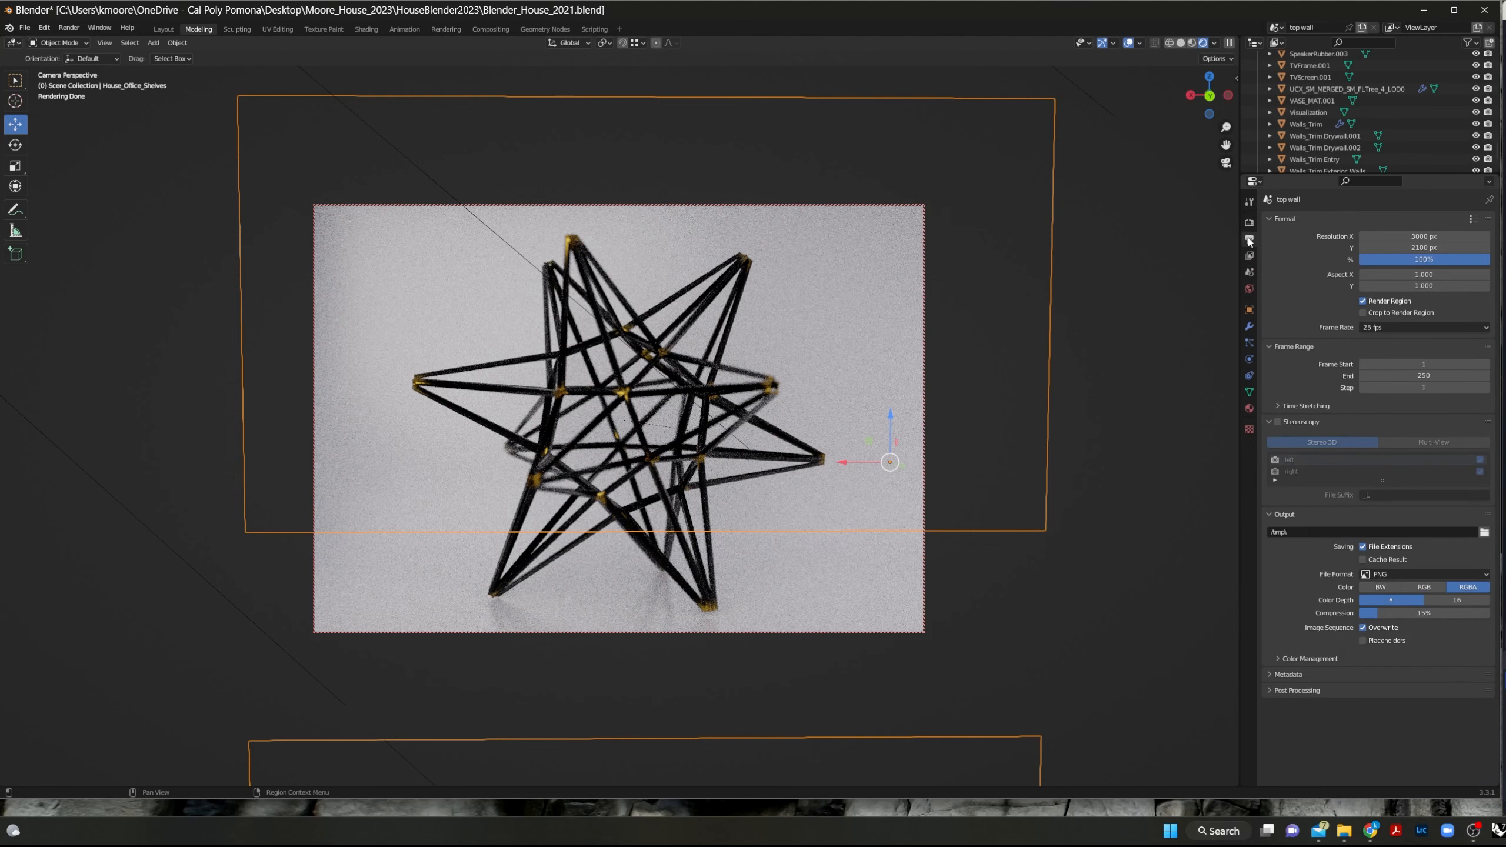